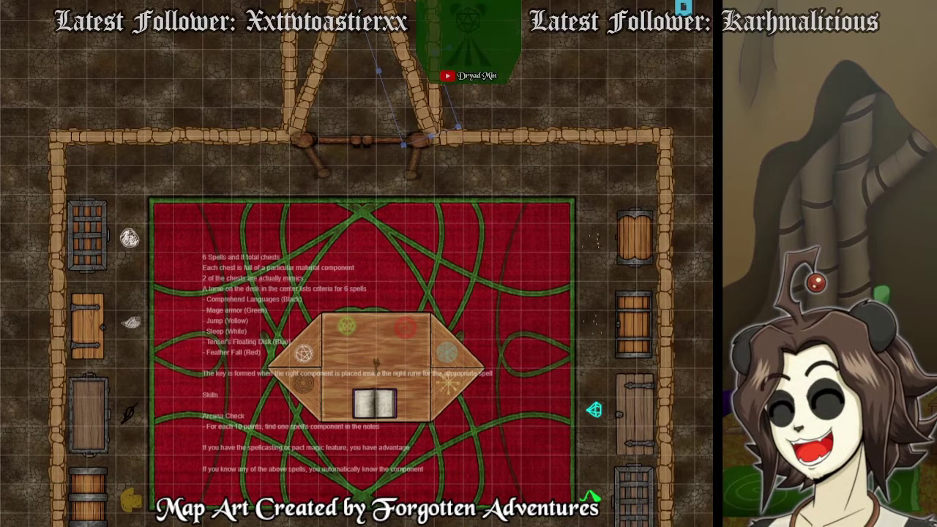
scroll(422, 268, up, 5)
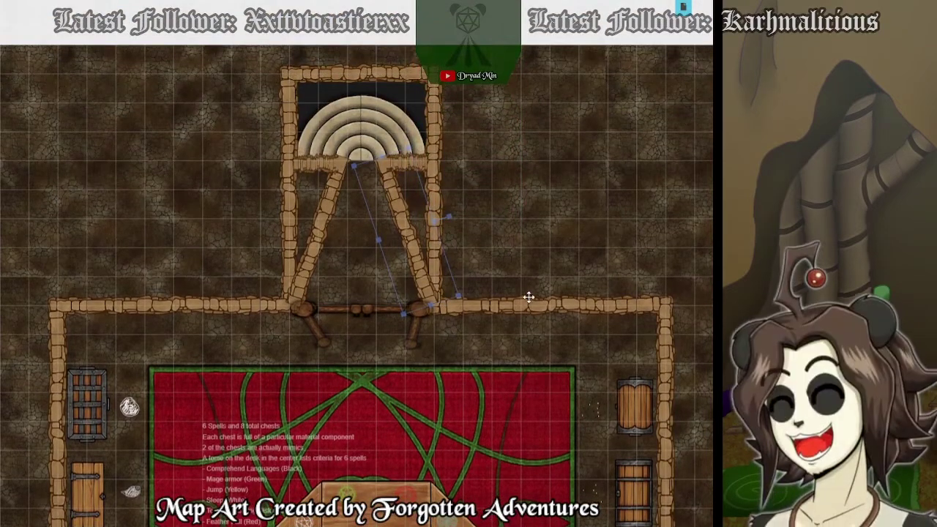
click(532, 308)
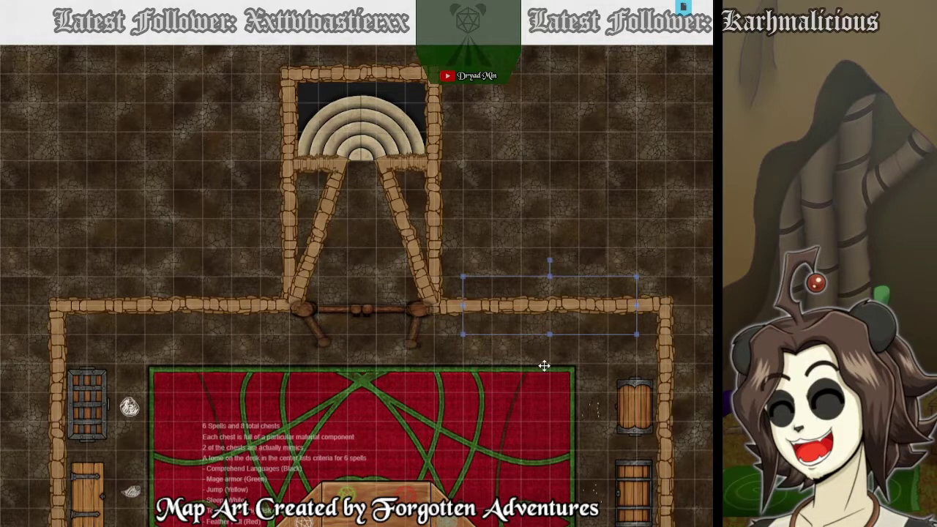
scroll(541, 351, down, 1)
scroll(543, 348, down, 1)
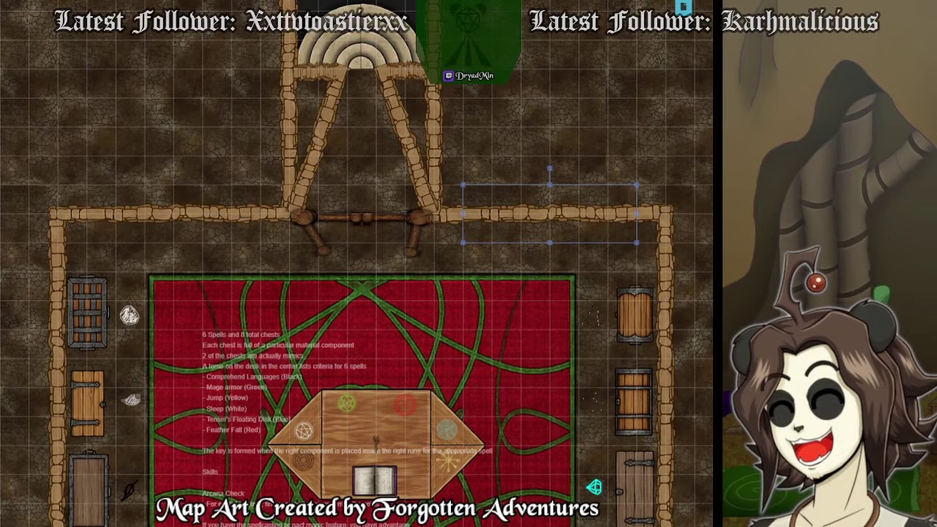
Switch to the text editor with Mechanics To Learn.txt and reduce its window so the map beside it is uncovered.
key(alt+Tab)
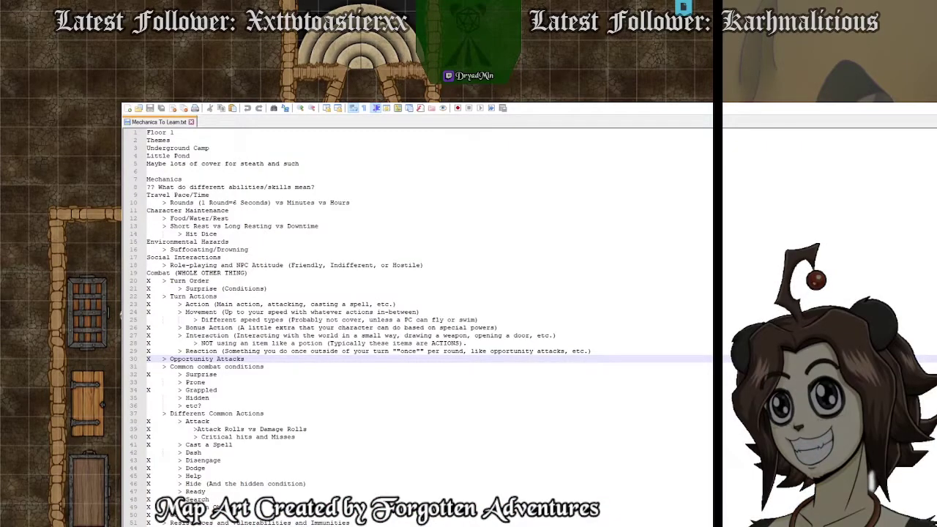
key(super+Down)
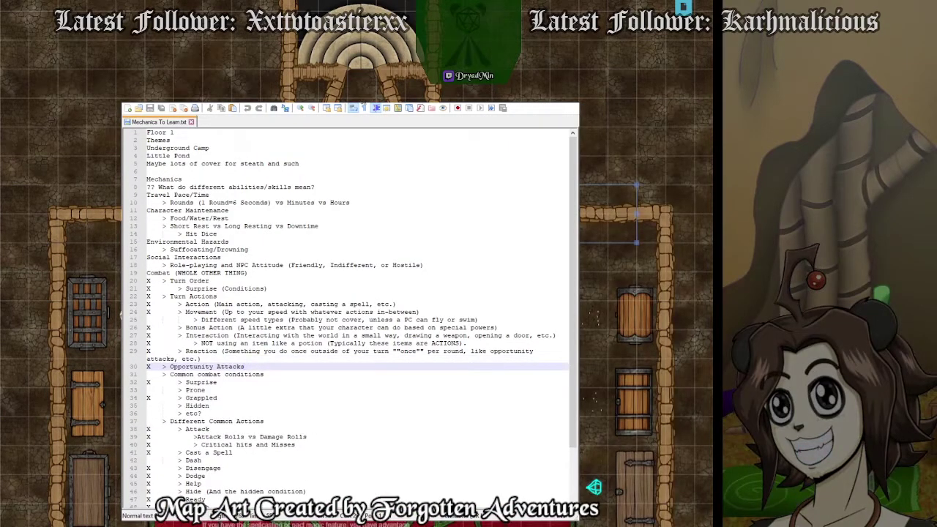
click(234, 248)
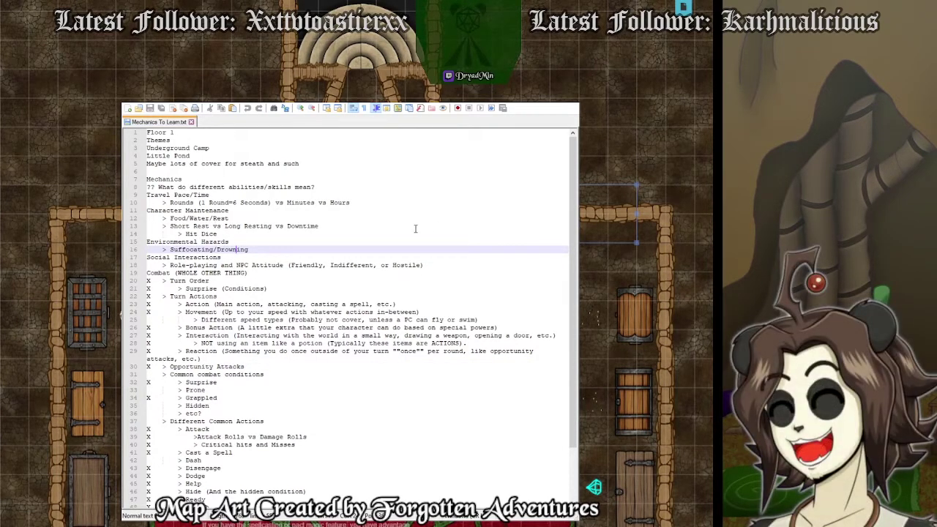
click(235, 242)
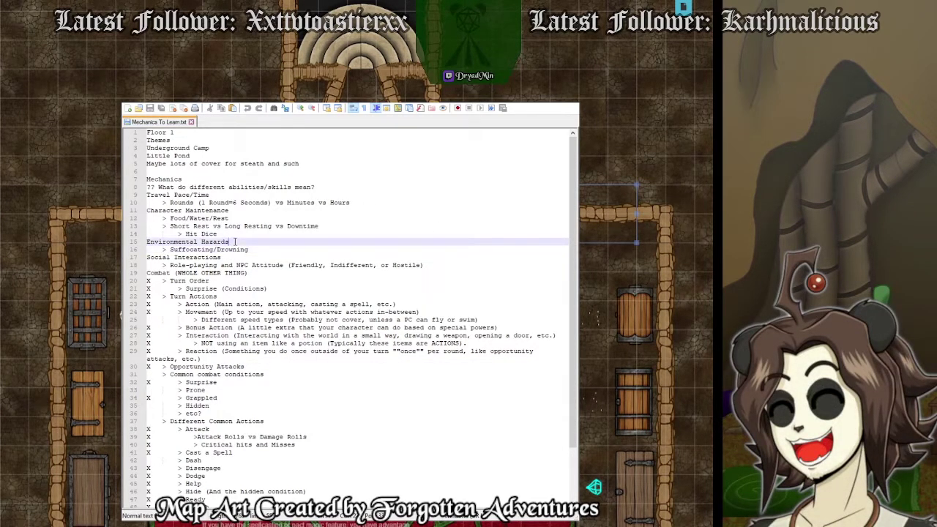
click(257, 249)
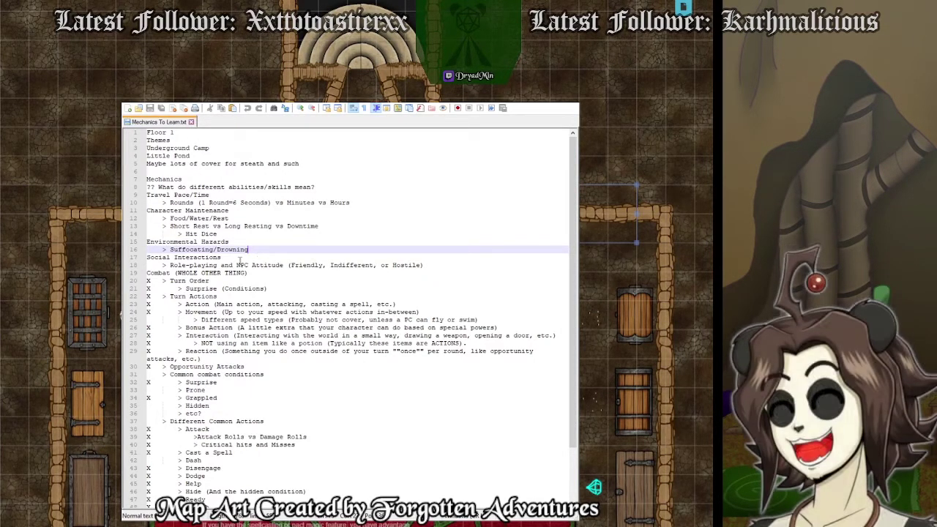
Delete the "Ignore This" remark in parentheses from the underwater combat entry on the last line of the notes.
scroll(199, 351, down, 3)
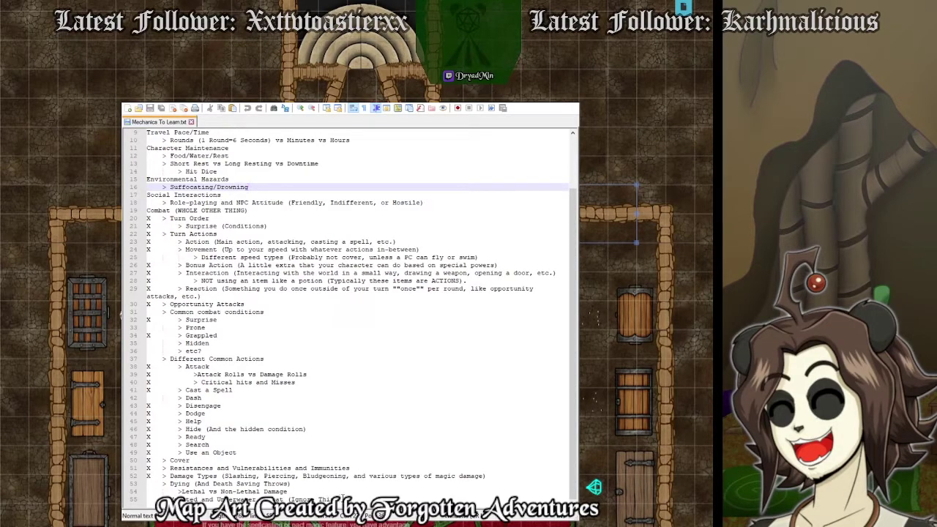
click(341, 498)
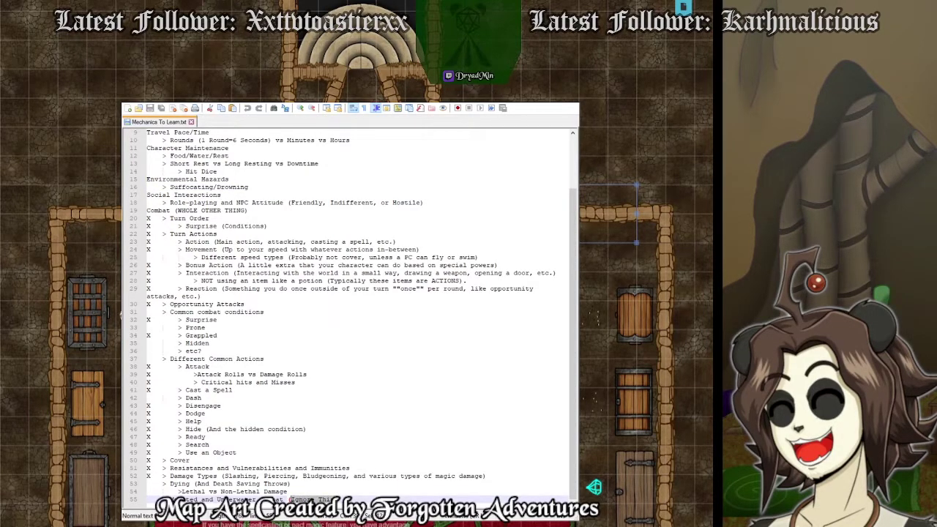
key(BackSpace)
key(BackSpace)
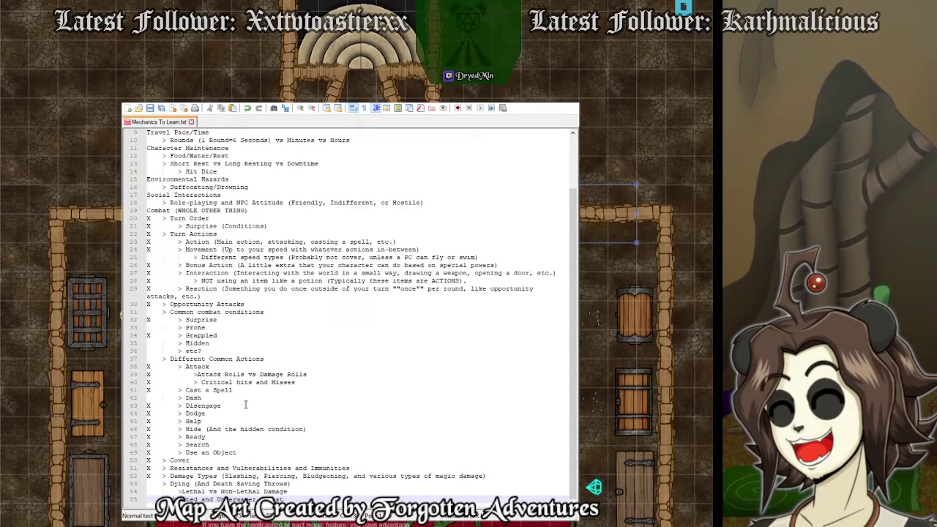
Review the non-combat entries in the notes: social interactions, environmental hazards, travel pace and time, and character maintenance.
scroll(212, 297, up, 2)
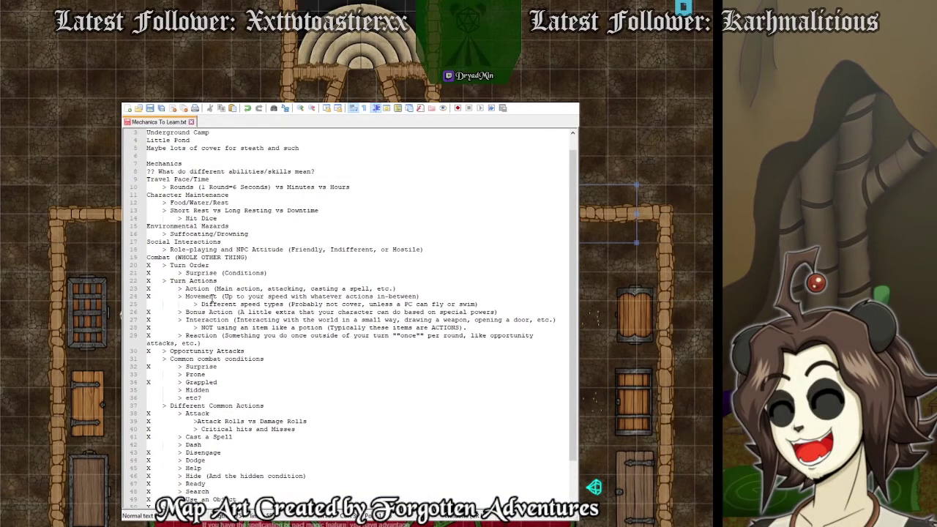
drag(166, 249, 445, 249)
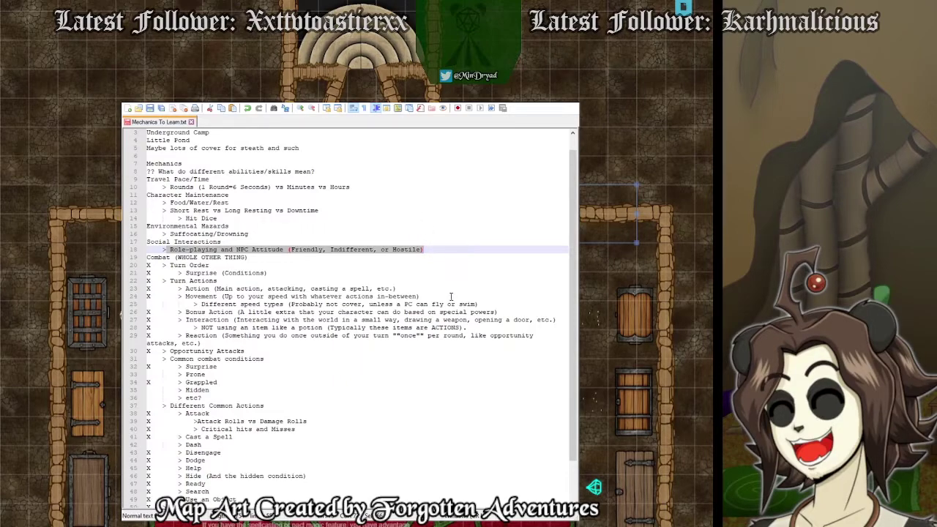
click(205, 233)
scroll(308, 309, down, 2)
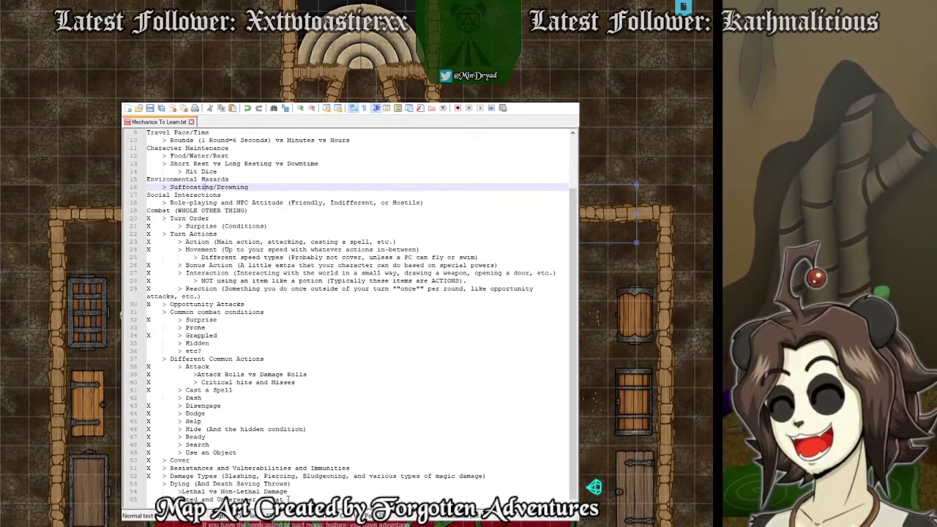
click(220, 499)
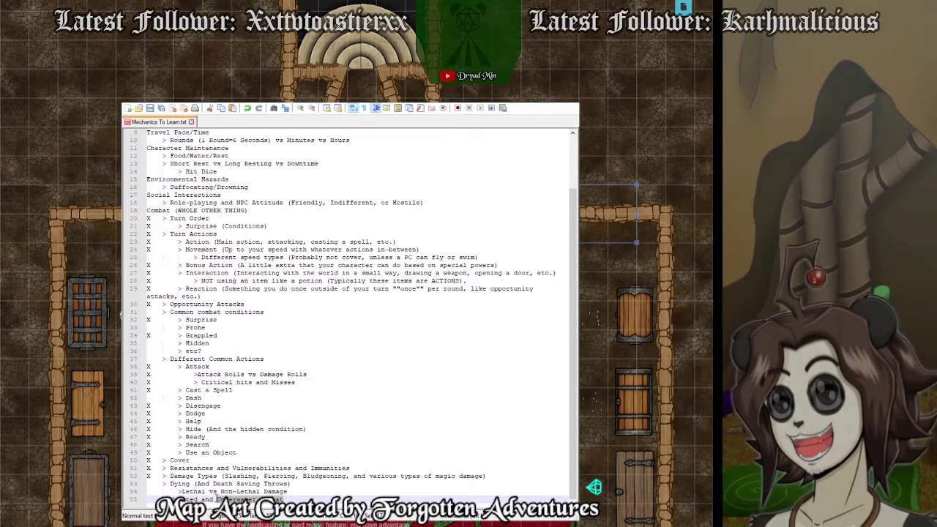
scroll(219, 461, up, 3)
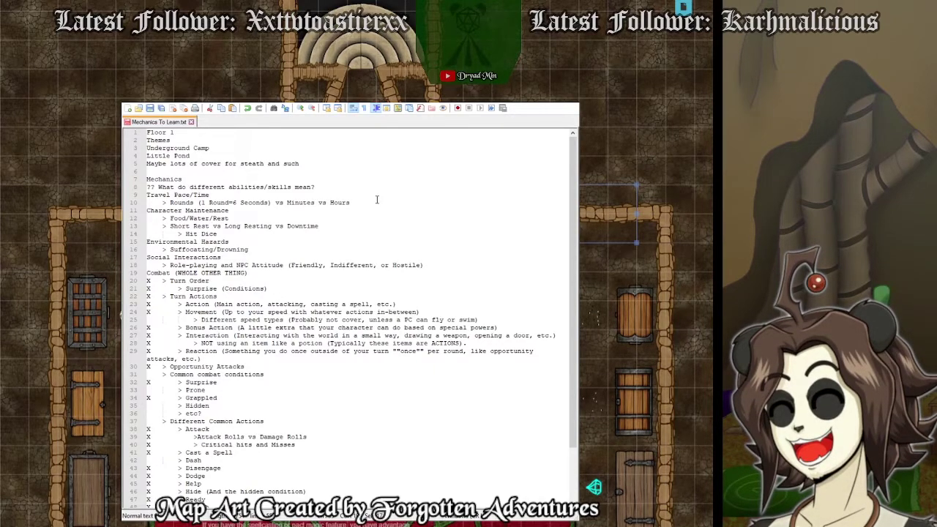
drag(377, 199, 141, 192)
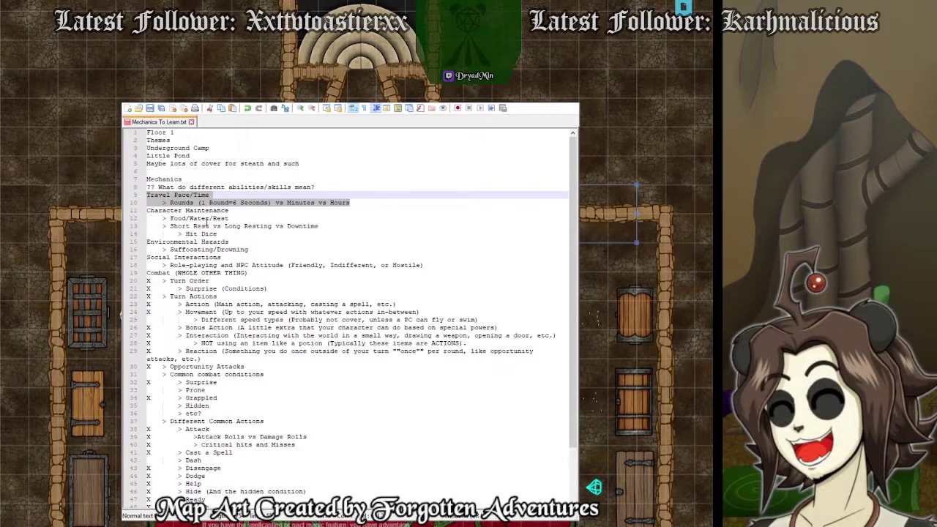
click(207, 224)
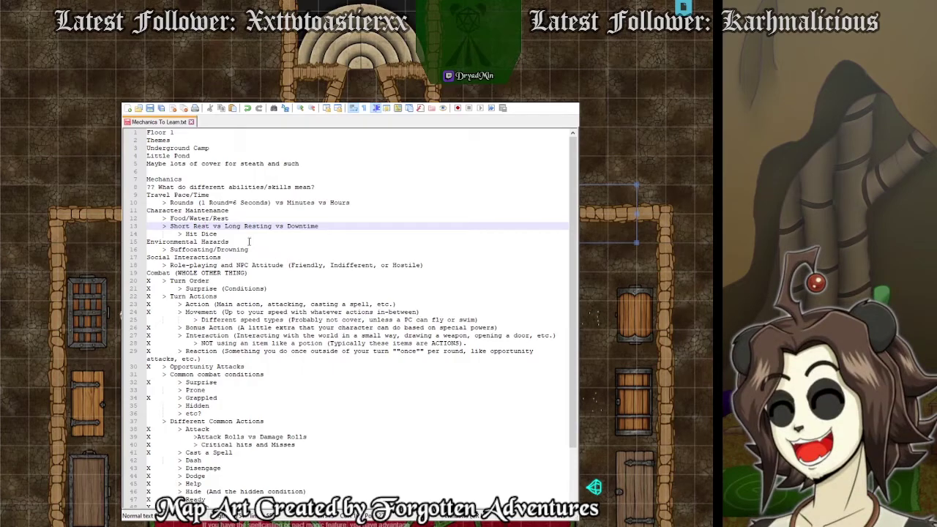
click(234, 240)
click(235, 234)
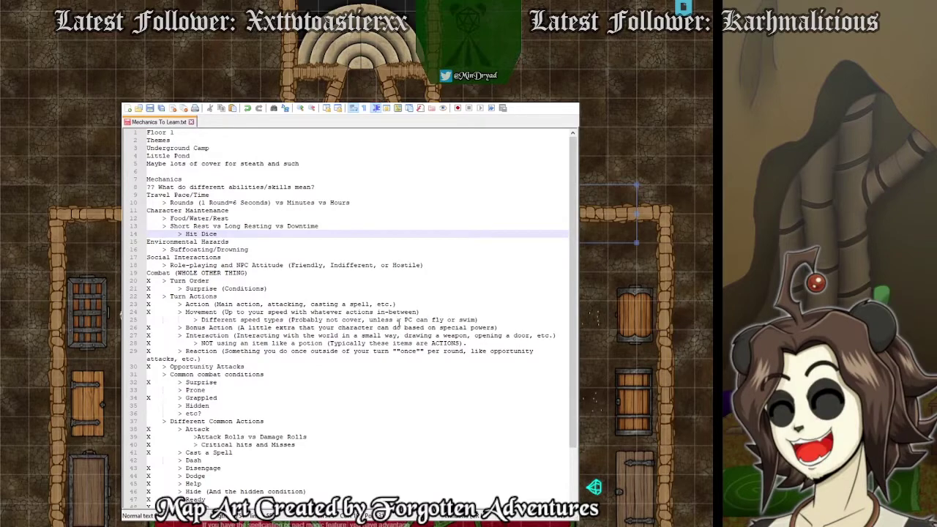
Review the combat entries without an X, including speed types, common conditions, Dash, dying, and lethal versus non-lethal damage.
drag(477, 319, 342, 320)
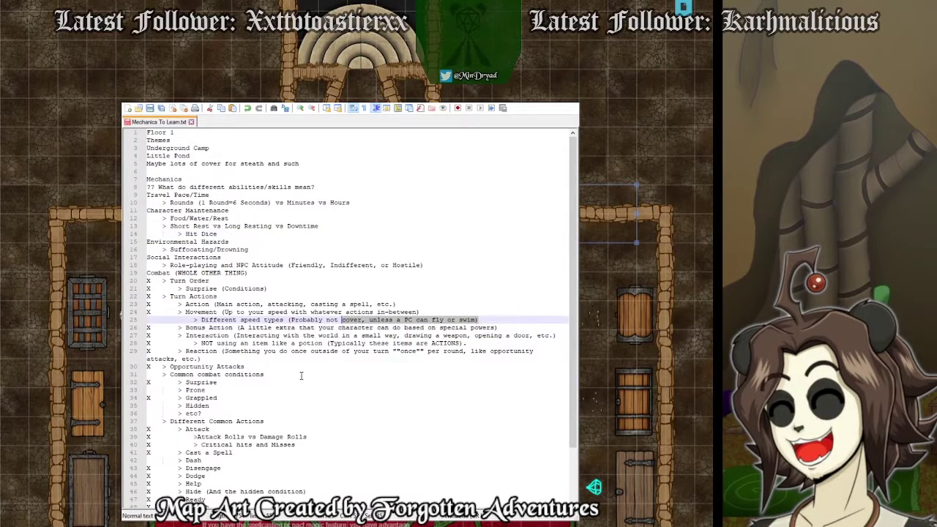
click(193, 374)
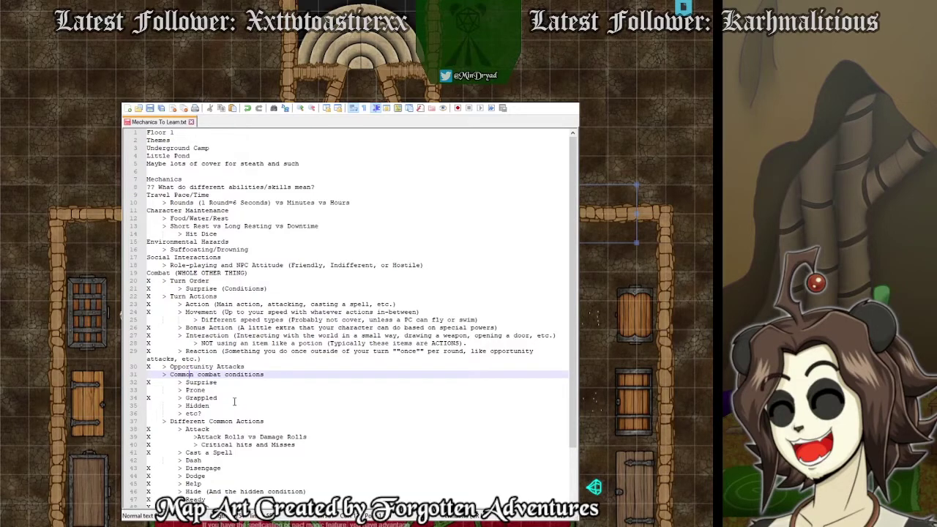
click(229, 382)
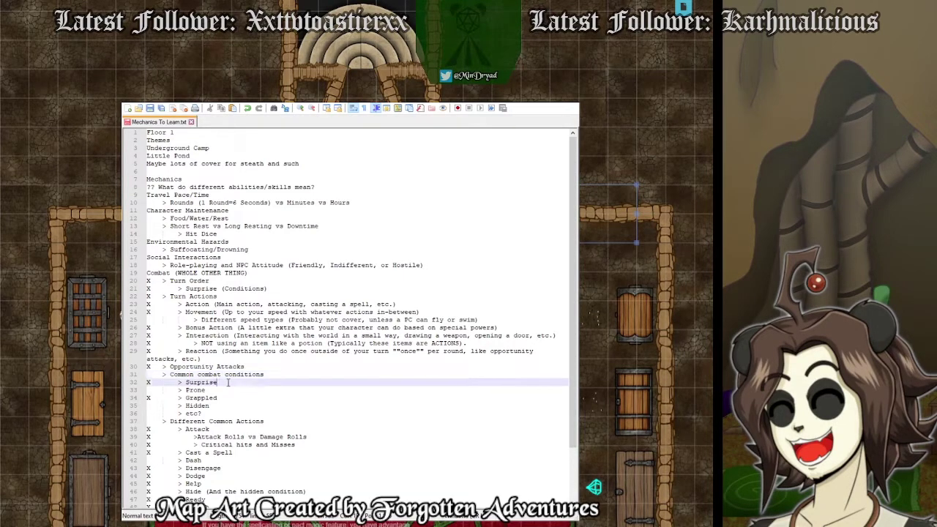
click(230, 398)
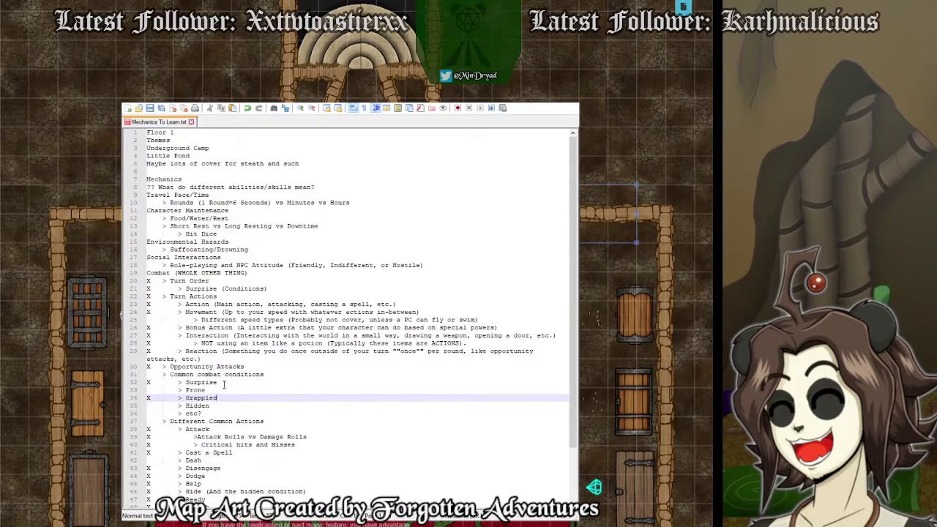
click(229, 403)
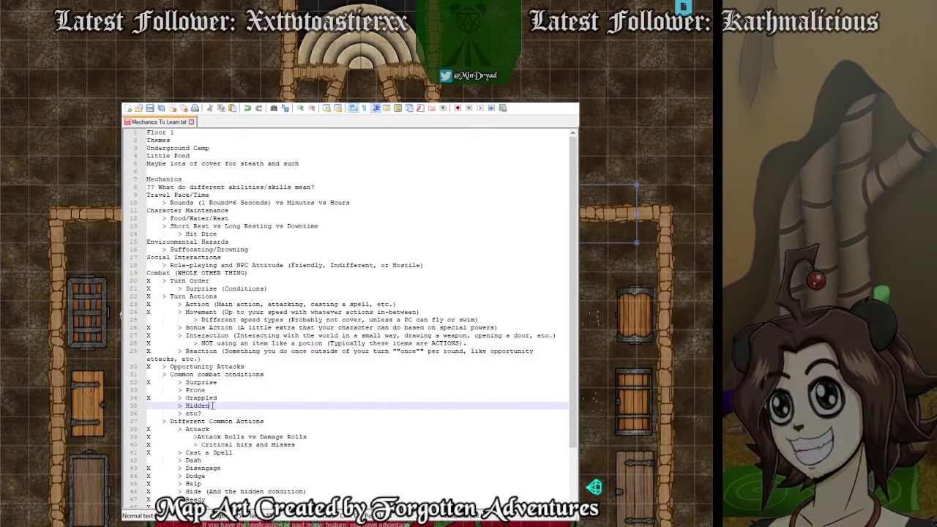
scroll(211, 409, down, 3)
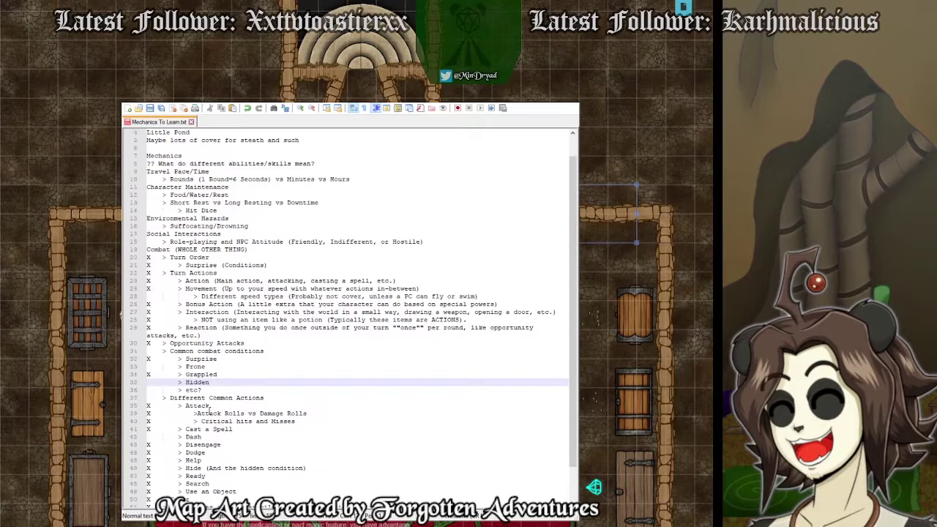
click(210, 397)
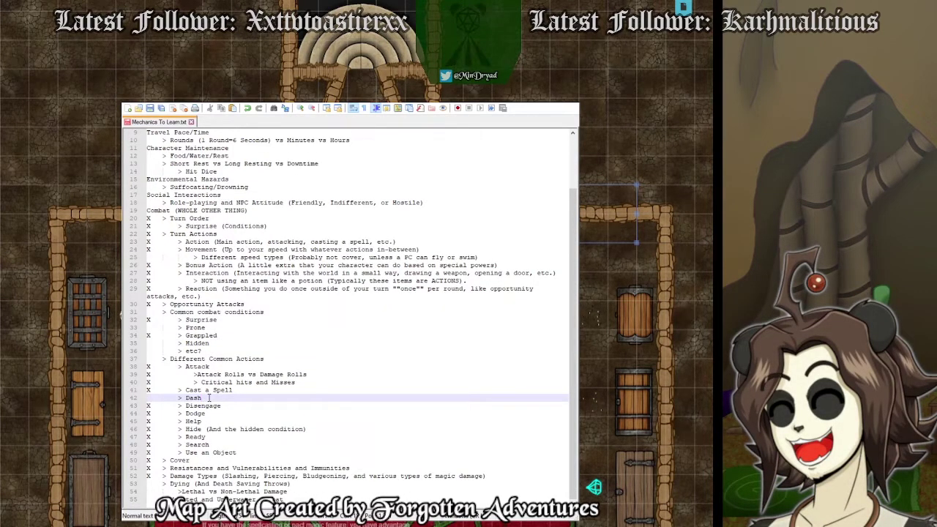
drag(202, 397, 150, 398)
click(185, 398)
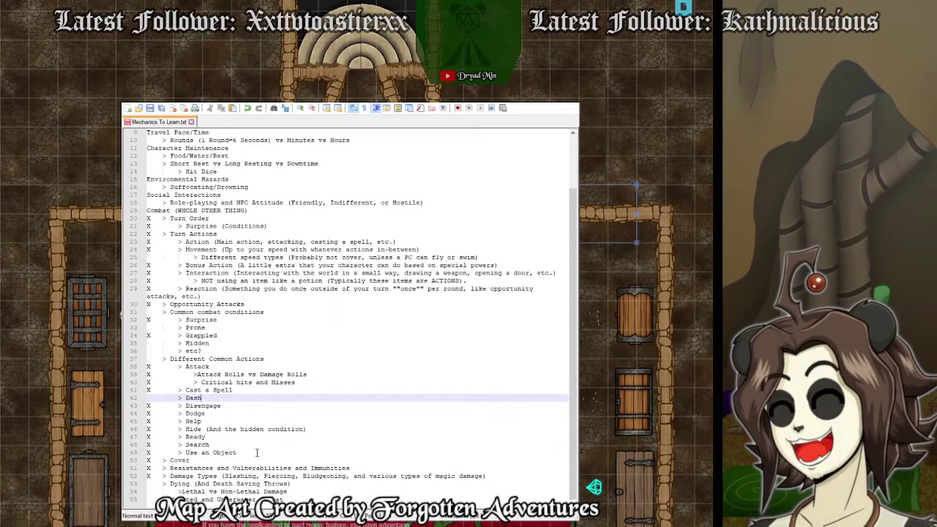
click(292, 484)
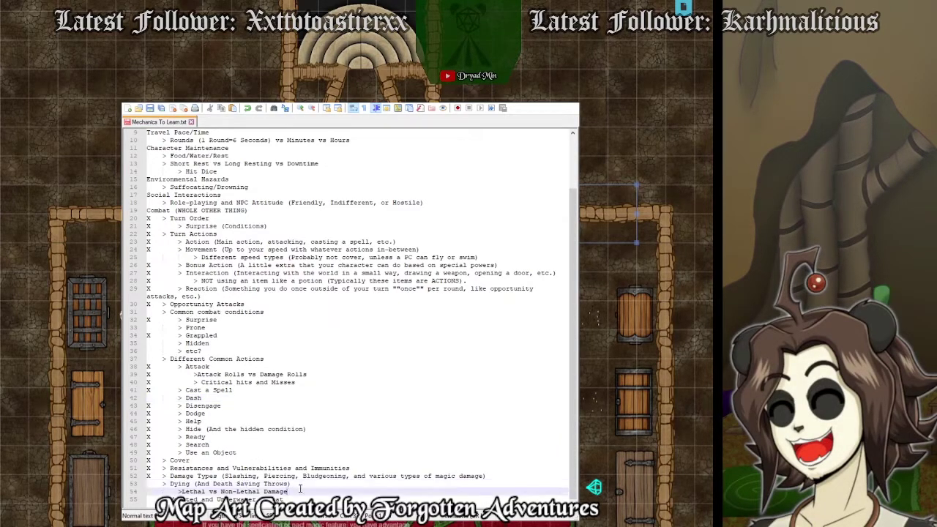
click(296, 491)
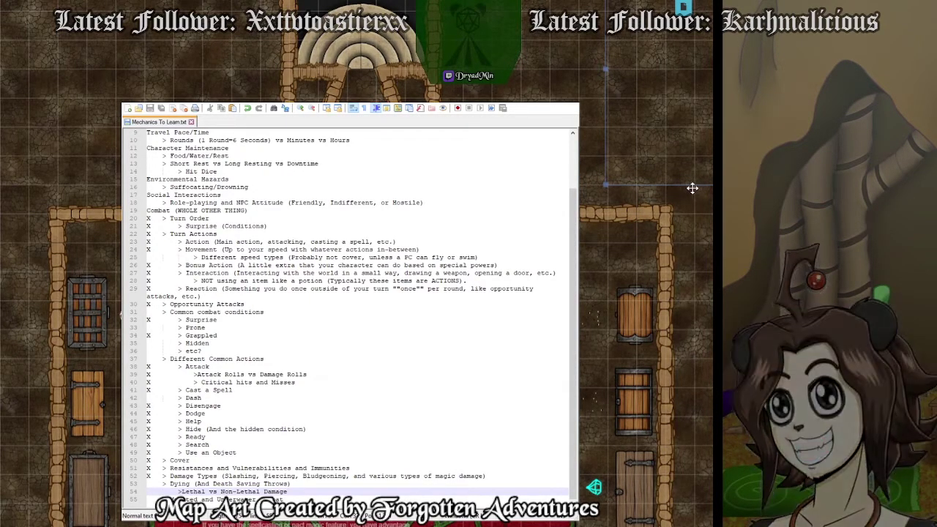
Switch back to the Roll20 map and open the Floor 2 page at the lake area.
key(alt+Tab)
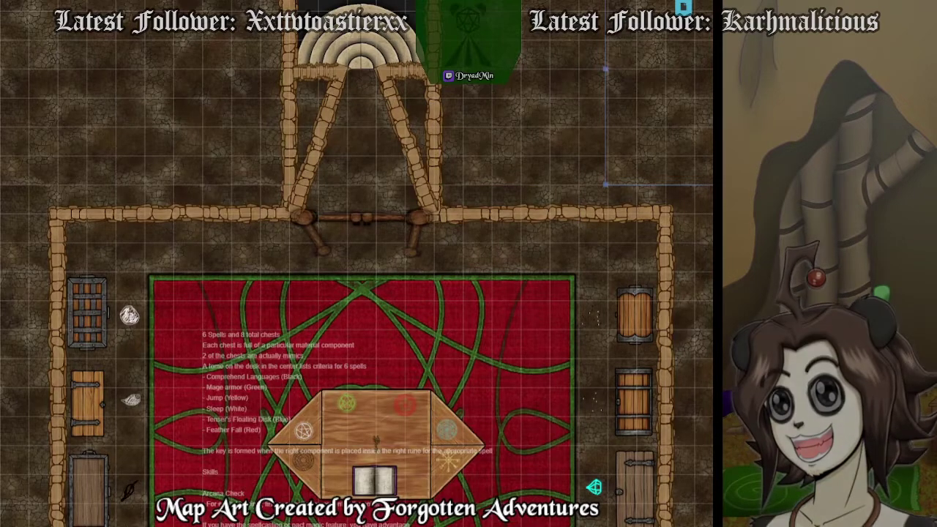
click(683, 7)
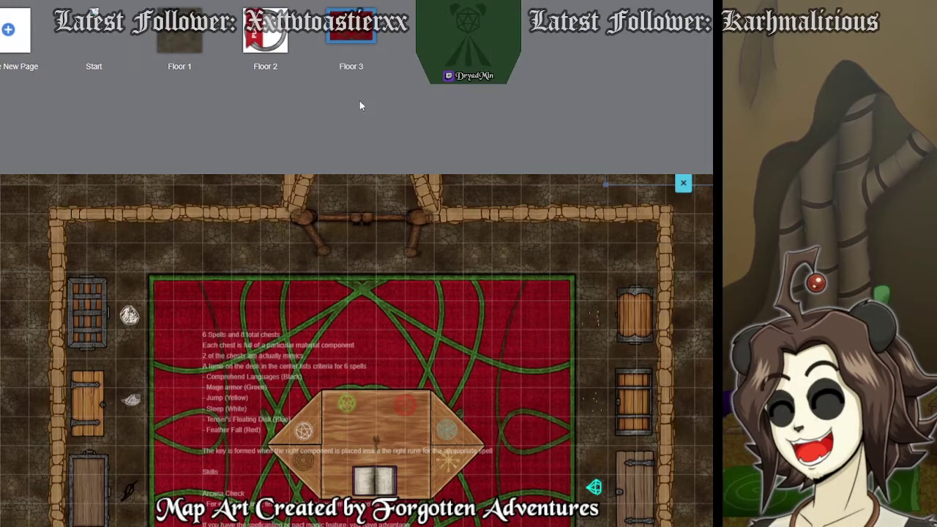
click(276, 37)
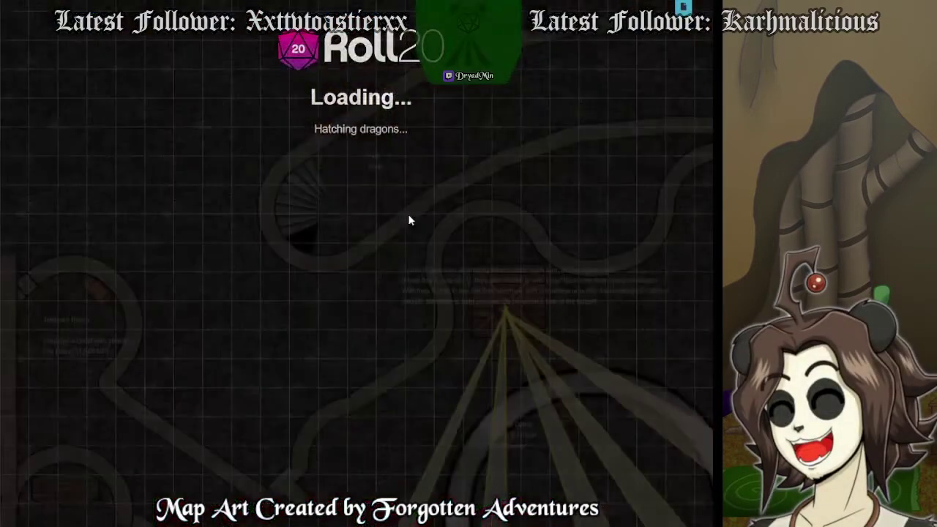
scroll(489, 265, down, 6)
scroll(95, 241, up, 1)
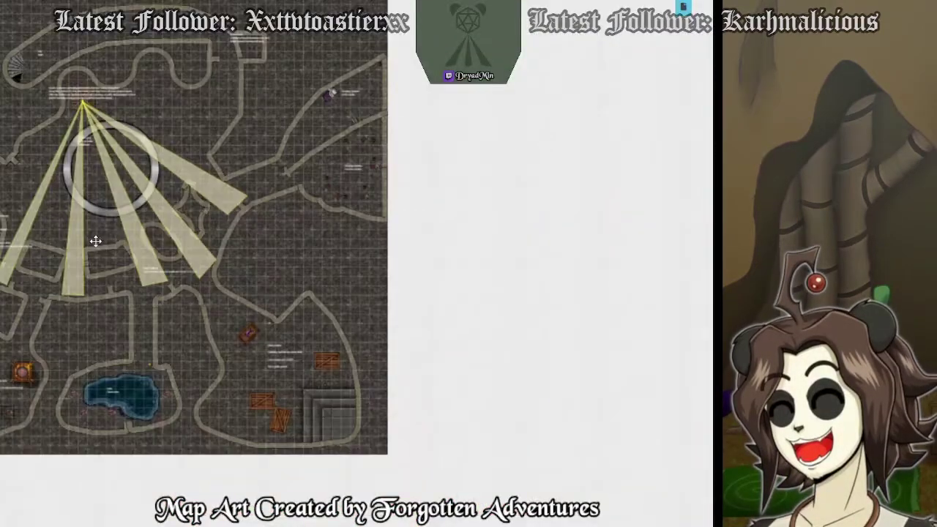
scroll(95, 241, up, 5)
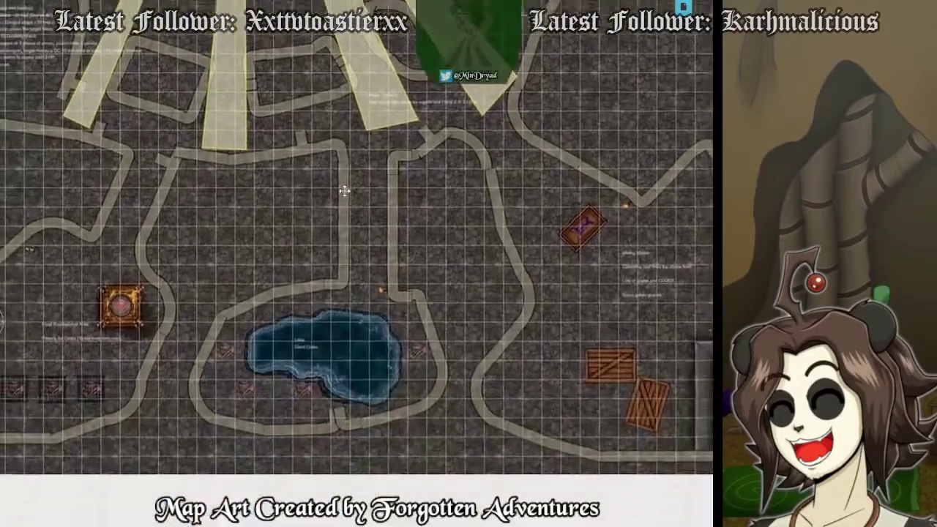
drag(343, 193, 349, 187)
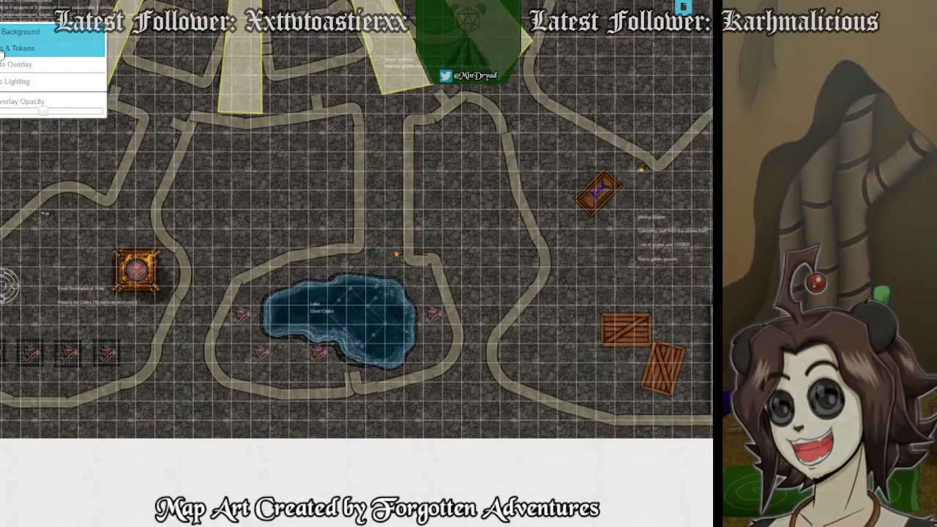
Switch Floor 2 to the Objects & Tokens layer and examine the lake and the passages north of it.
click(2, 54)
click(318, 354)
click(380, 322)
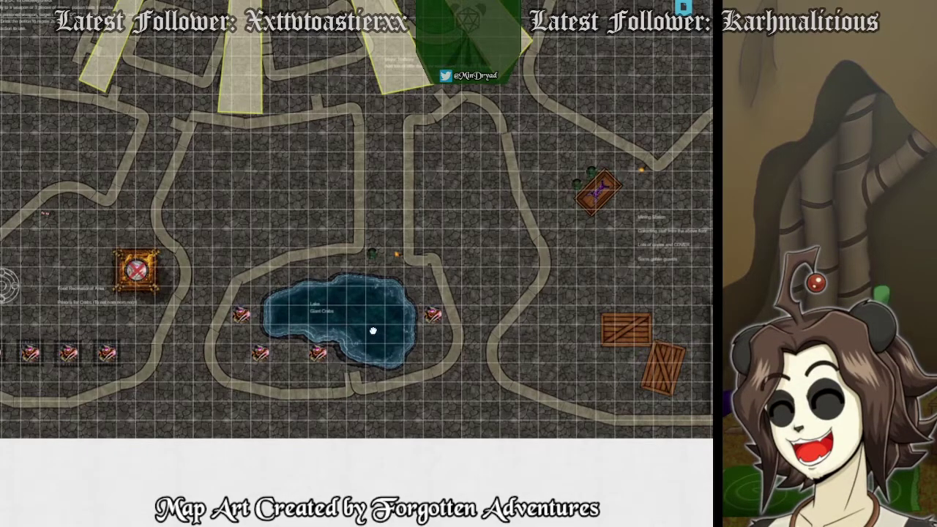
drag(364, 281, 378, 348)
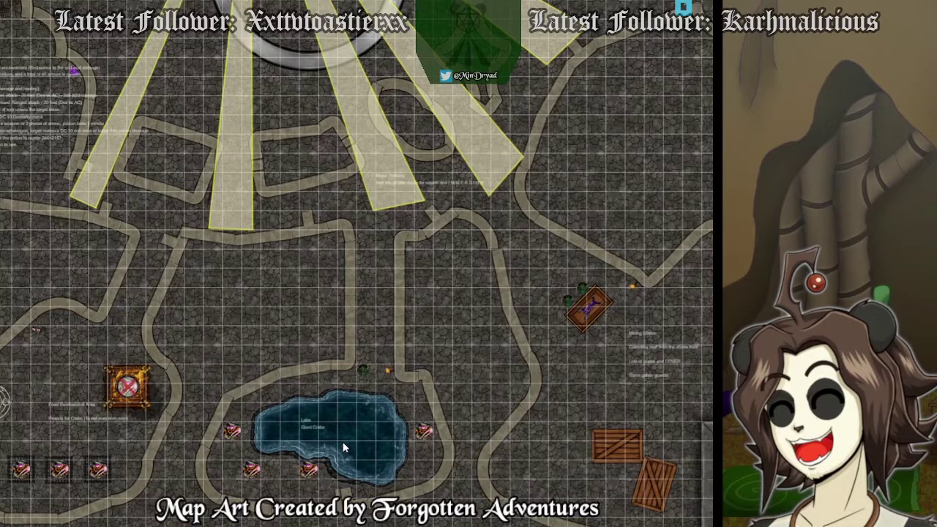
drag(270, 328, 296, 357)
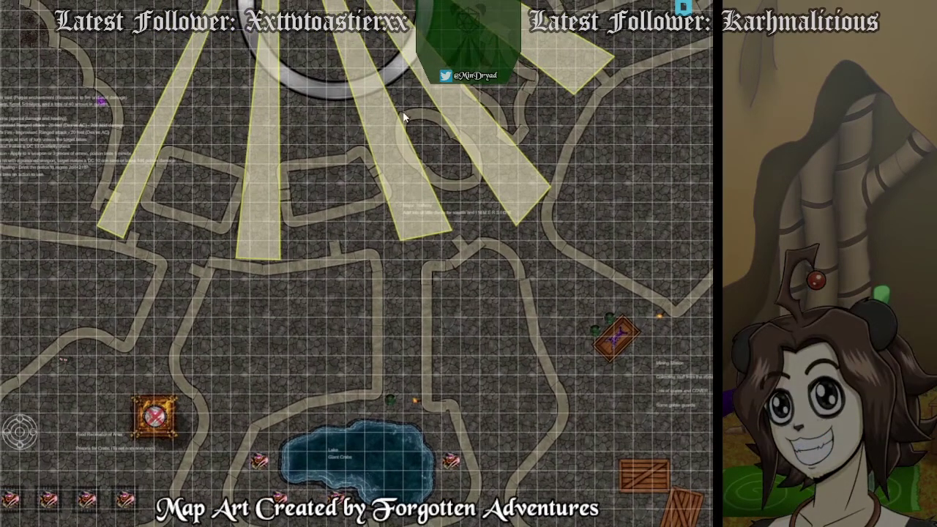
drag(403, 113, 394, 126)
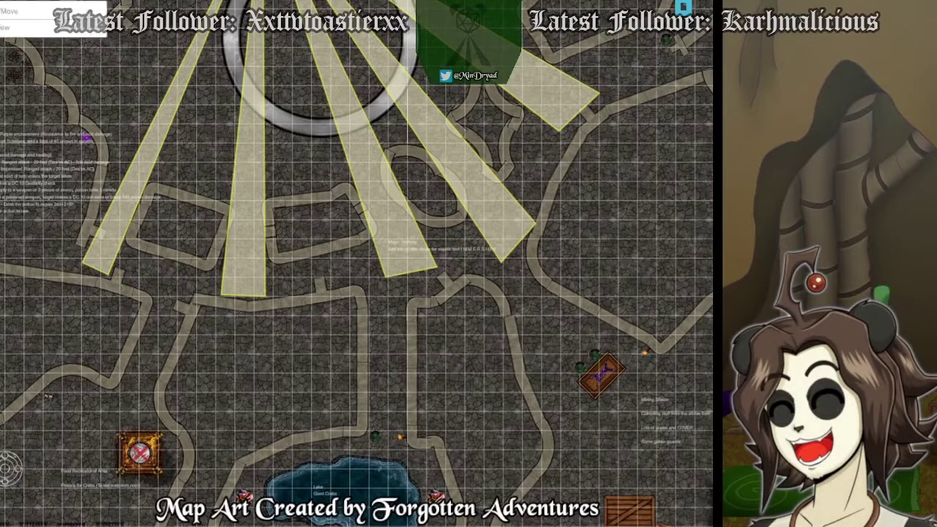
Rename the untitled page after Floor 3 as a Floor page and open it.
click(682, 7)
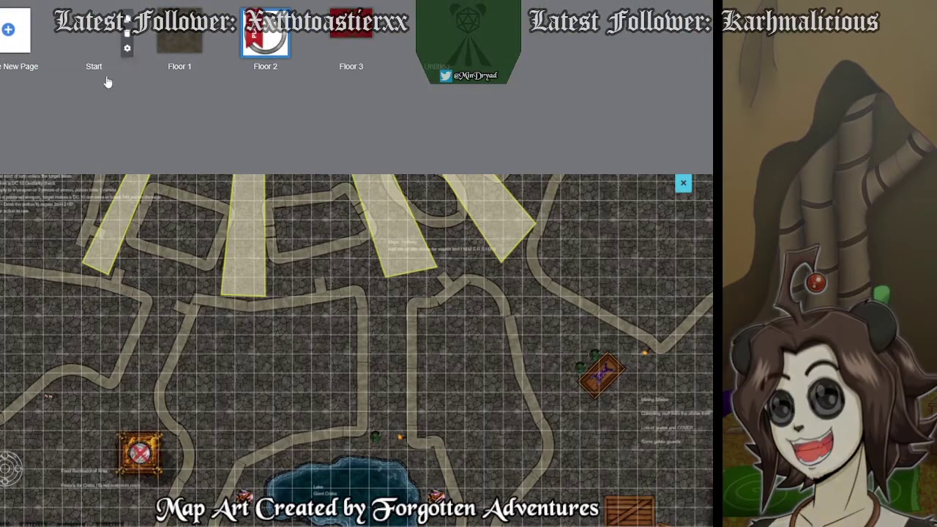
click(447, 68)
text(Floor)
key(Return)
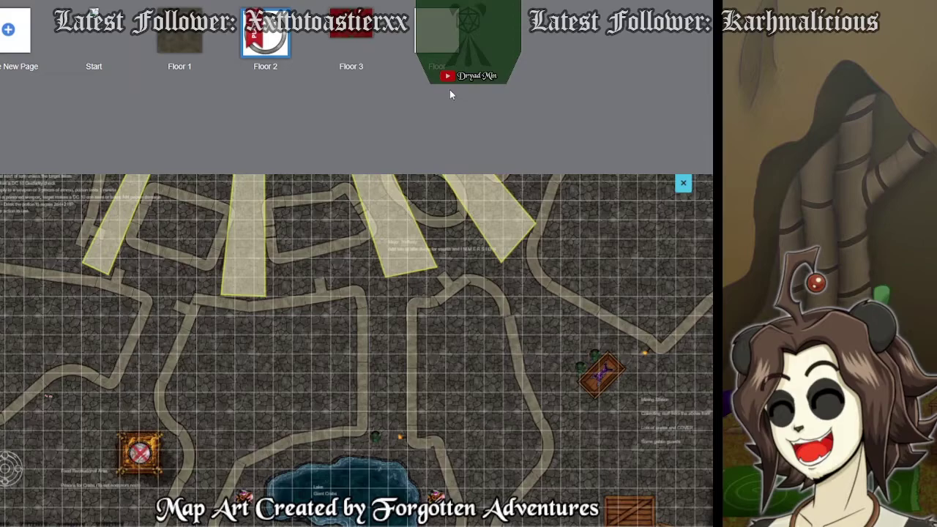
click(437, 33)
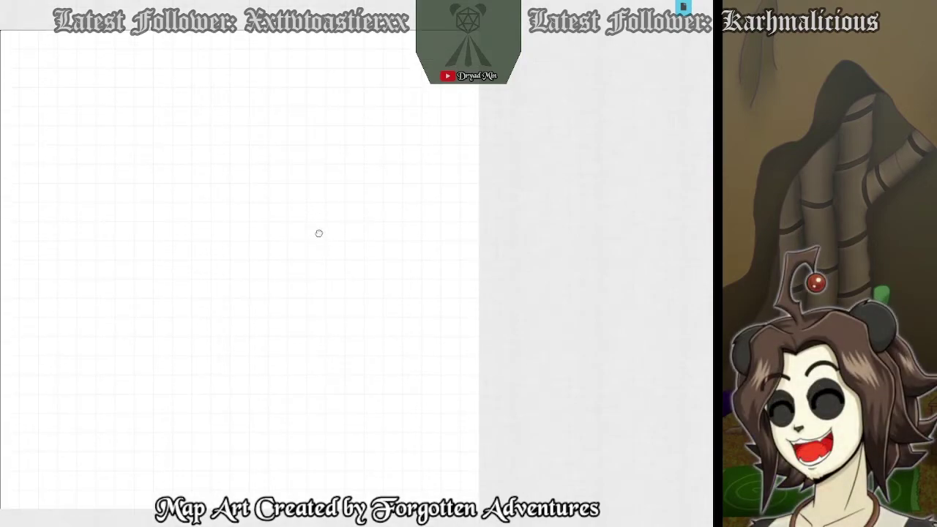
Resize the new floor page to 40 cells wide by 60 cells high and save its page settings.
click(683, 6)
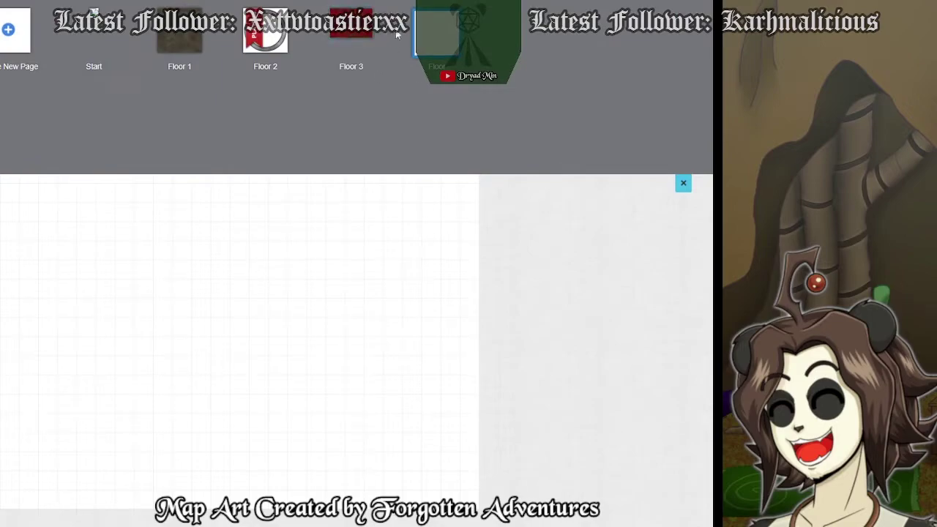
click(469, 55)
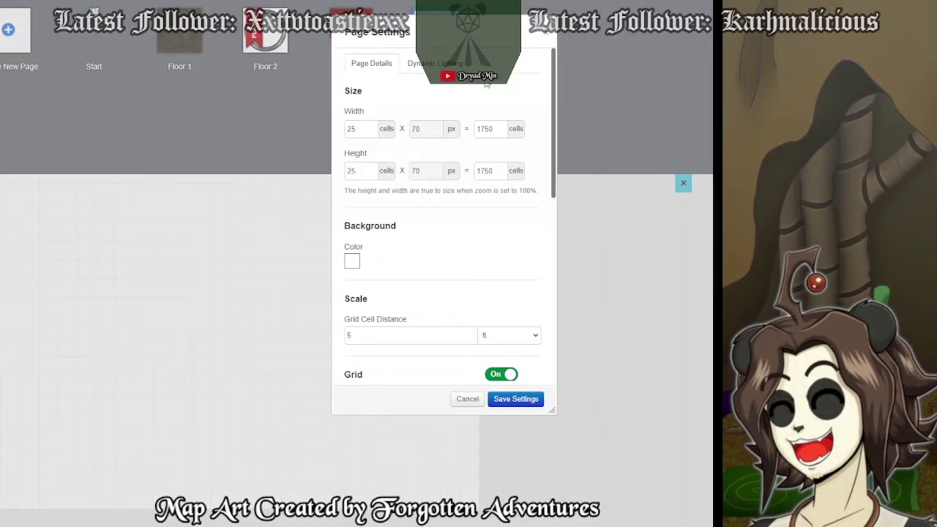
click(351, 128)
click(368, 126)
drag(367, 129, 331, 131)
text(40)
click(354, 171)
drag(354, 171, 307, 173)
text(0)
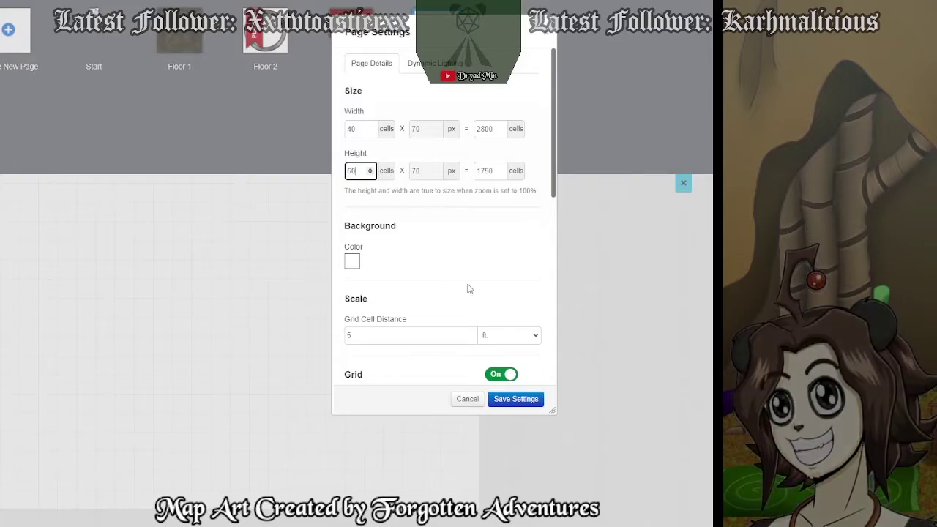
click(424, 254)
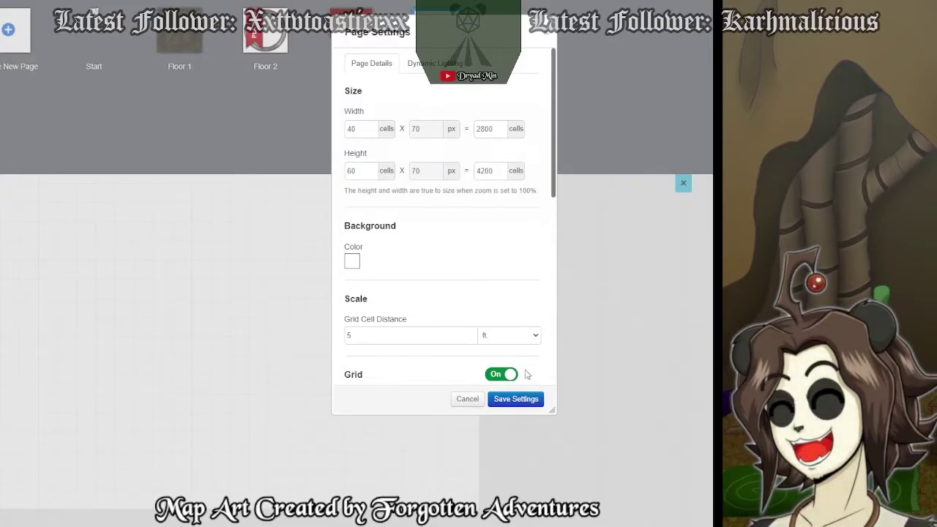
click(519, 401)
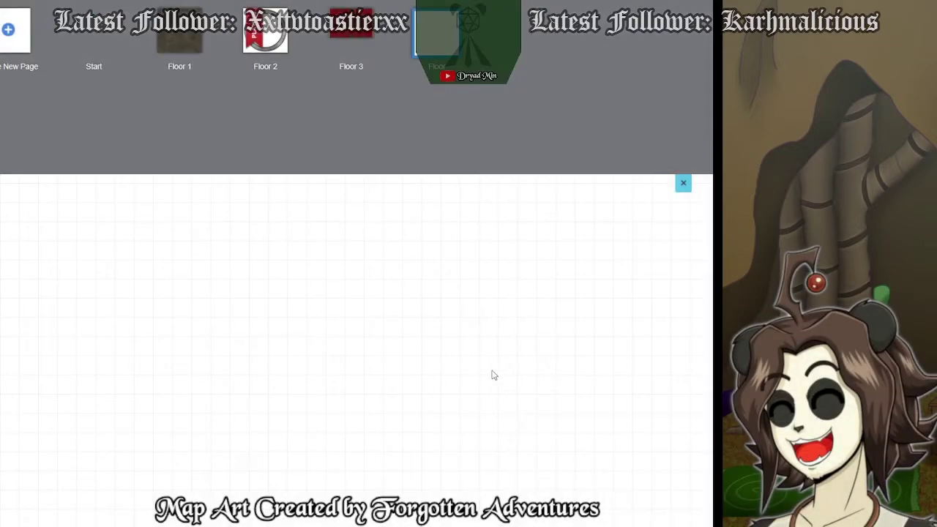
click(683, 183)
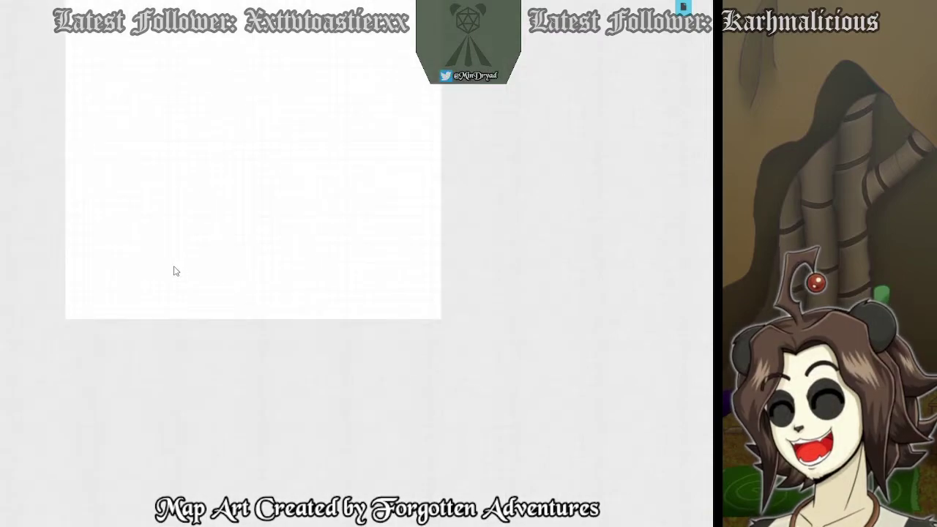
Sketch a short entrance passage freehand near the page's west edge on the info overlay layer, closing its east end.
mouse_move(3, 47)
click(51, 65)
click(61, 124)
click(1, 18)
click(4, 95)
mouse_move(2, 33)
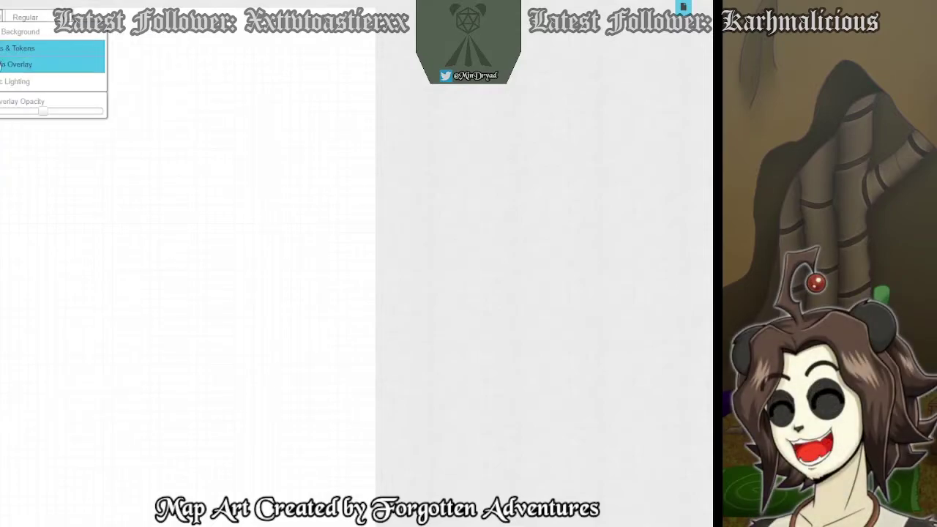
click(29, 64)
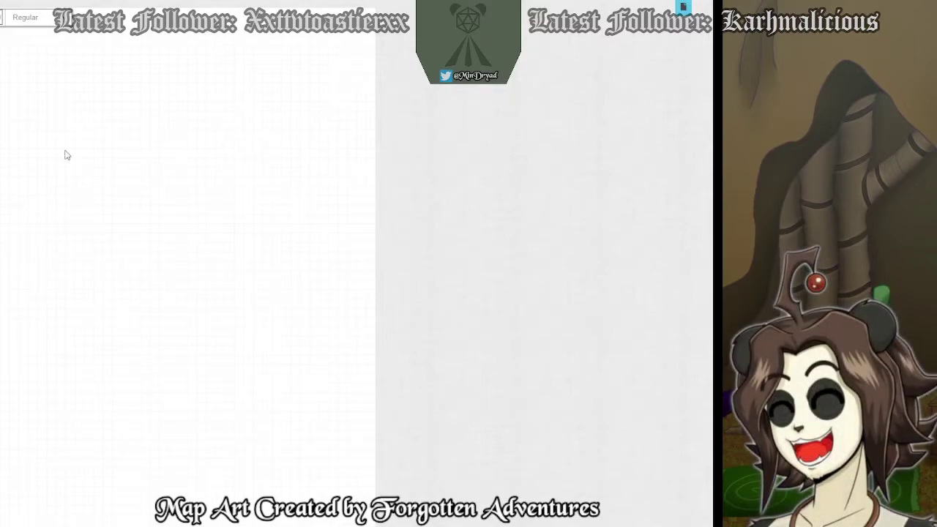
drag(6, 209, 22, 210)
drag(9, 240, 36, 238)
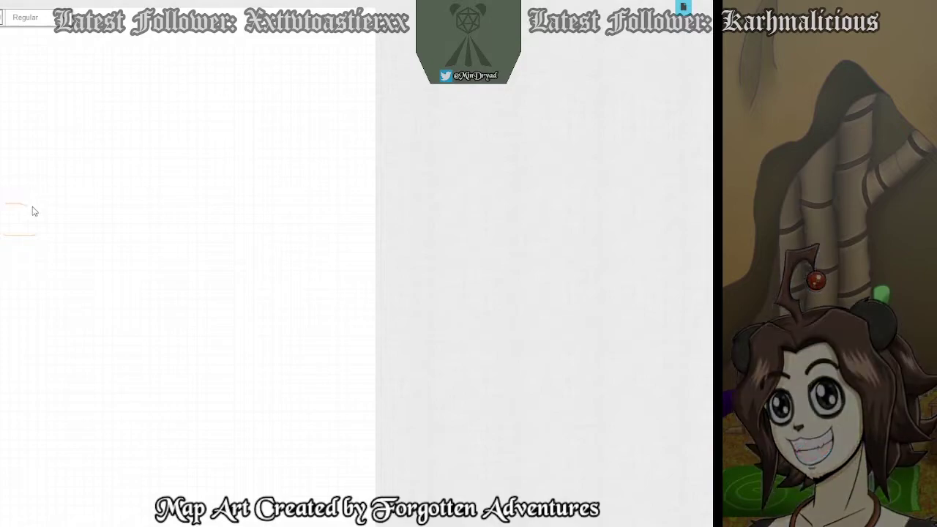
drag(36, 207, 38, 234)
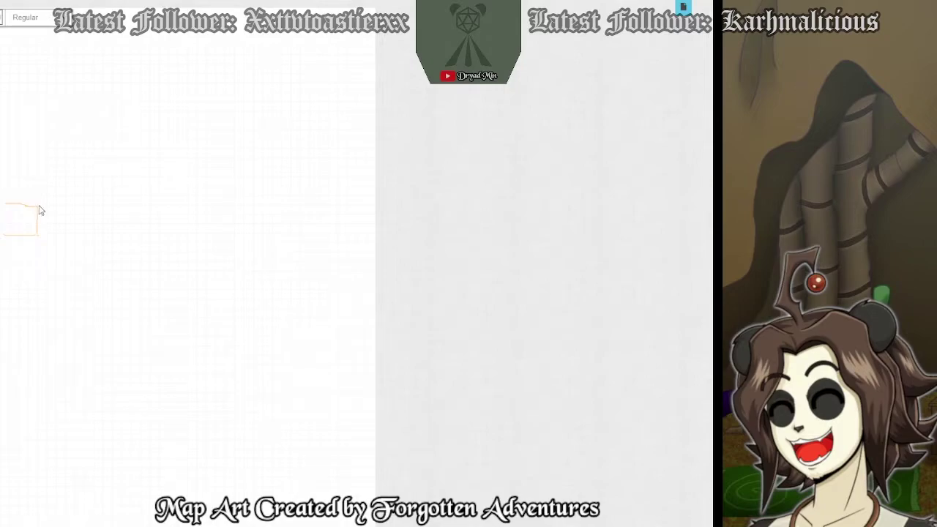
Draw a large oval room freehand east of the entrance passage, with a small rounded nook in its east wall.
scroll(356, 264, down, 5)
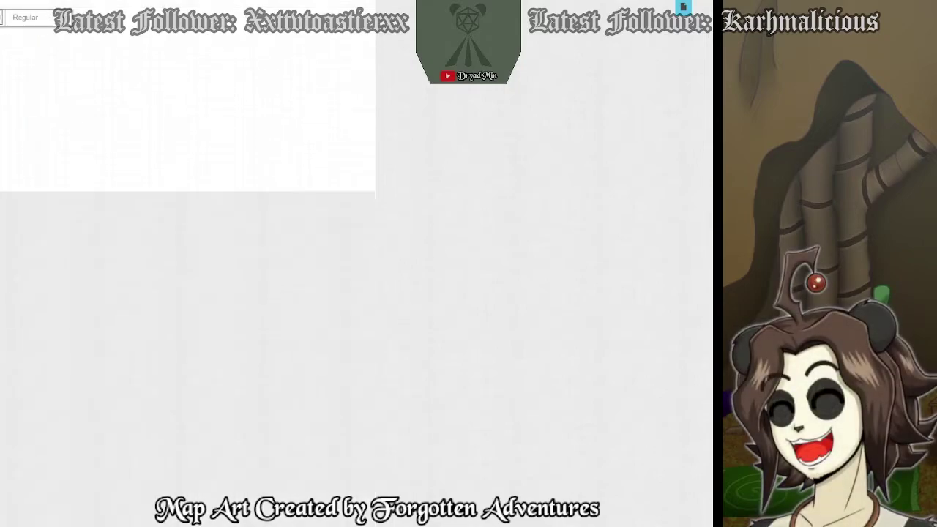
scroll(357, 264, up, 5)
scroll(357, 263, down, 1)
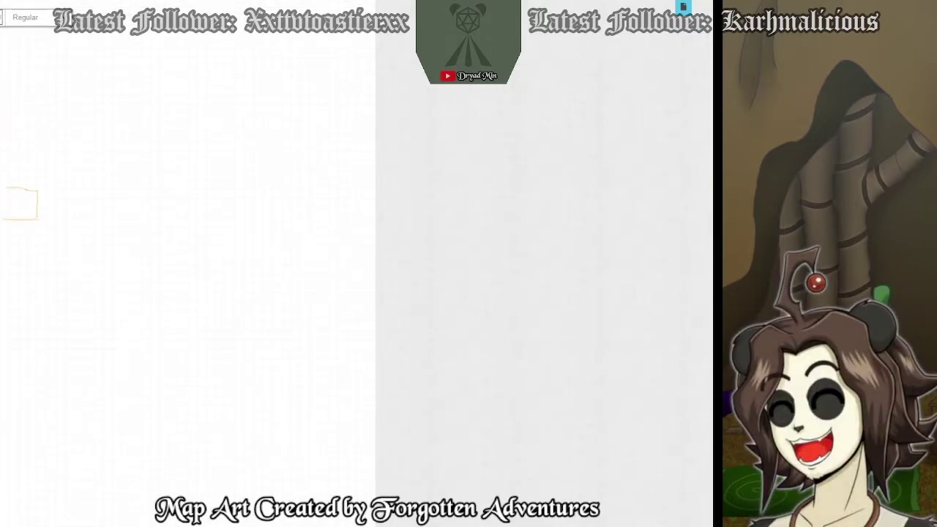
mouse_move(39, 196)
mouse_down()
mouse_move(44, 132)
mouse_move(66, 80)
mouse_move(101, 54)
mouse_move(139, 47)
mouse_move(168, 52)
mouse_move(186, 76)
mouse_move(208, 129)
mouse_move(207, 169)
mouse_up()
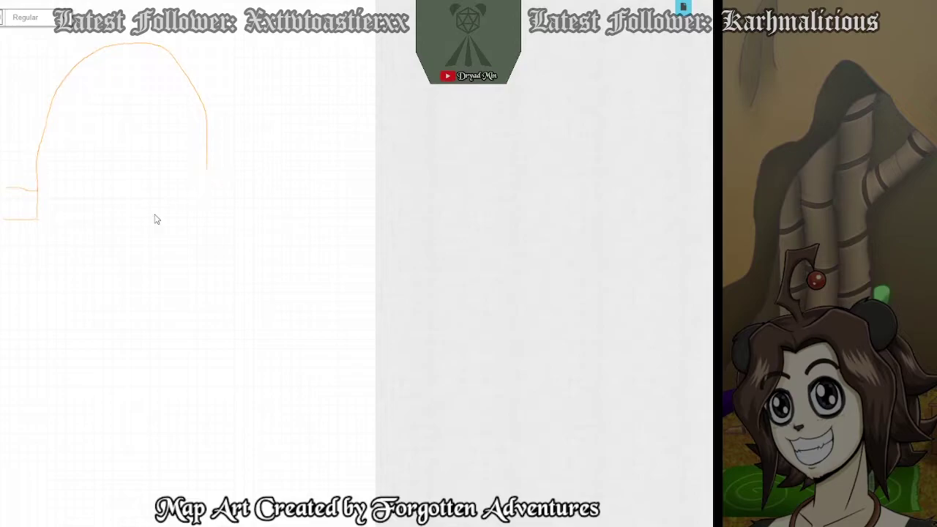
mouse_move(39, 221)
mouse_down()
mouse_move(65, 282)
mouse_move(130, 299)
mouse_move(189, 261)
mouse_move(207, 209)
mouse_up()
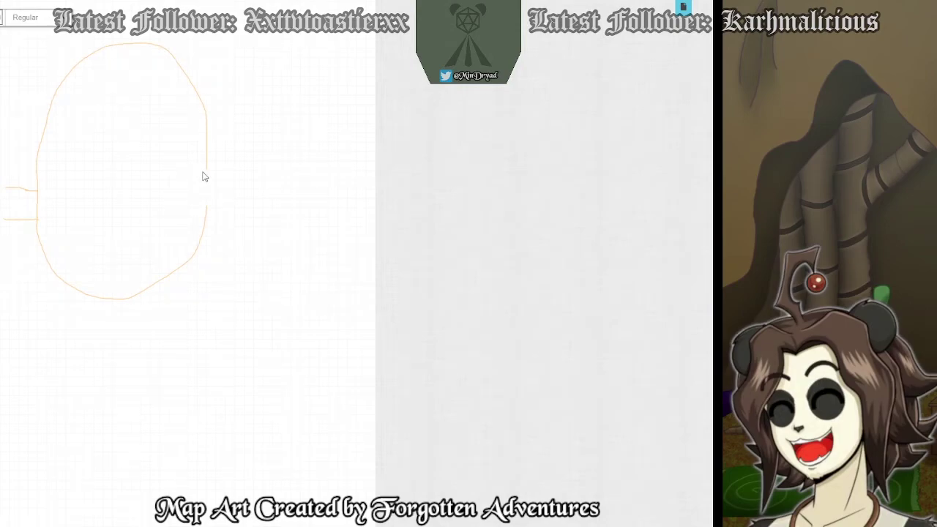
mouse_move(207, 175)
mouse_down()
mouse_move(186, 183)
mouse_move(189, 208)
mouse_move(206, 212)
mouse_up()
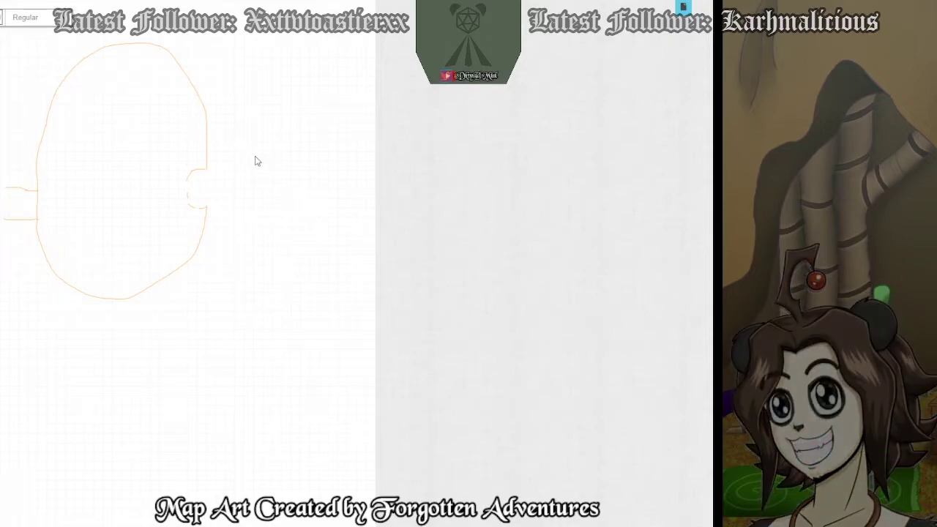
Draw two rough cave walls from the oval room's east nook, one running south and one arching toward the page's east edge.
mouse_move(208, 213)
mouse_down()
mouse_move(227, 259)
mouse_move(211, 336)
mouse_up()
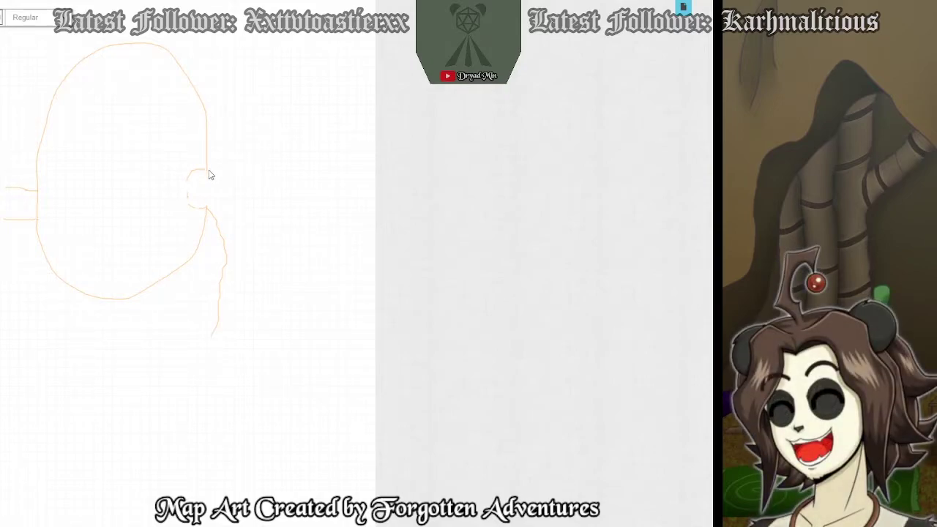
mouse_move(208, 174)
mouse_down()
mouse_move(242, 158)
mouse_move(269, 127)
mouse_move(313, 109)
mouse_move(350, 143)
mouse_move(356, 174)
mouse_up()
scroll(336, 227, down, 2)
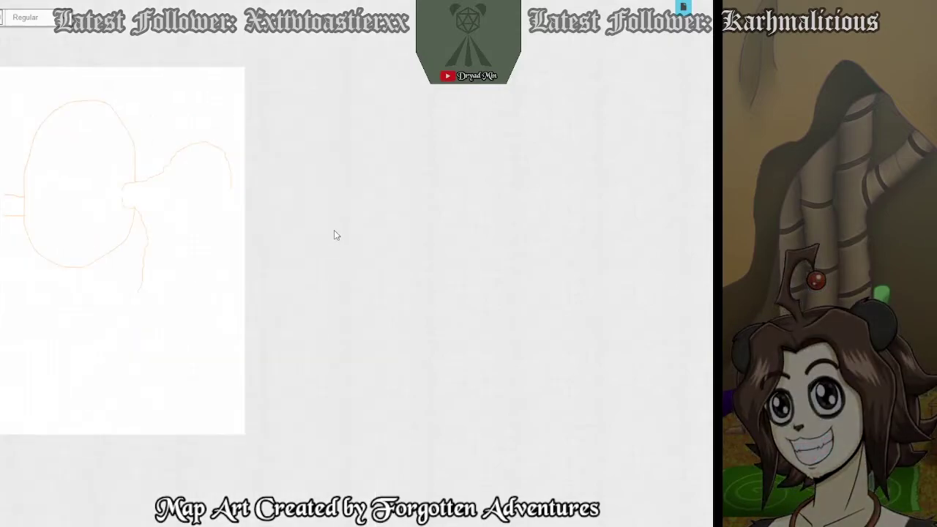
scroll(162, 304, up, 3)
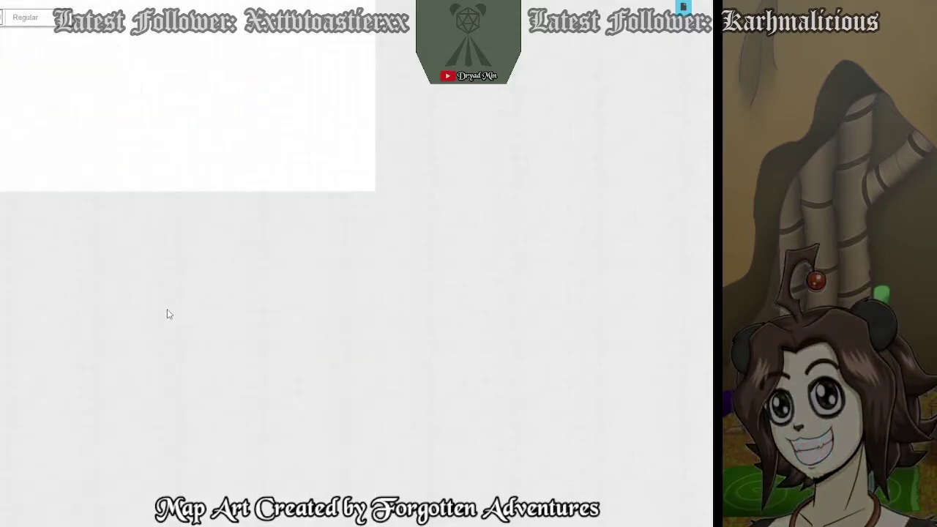
scroll(232, 127, up, 5)
right_click(232, 128)
click(338, 228)
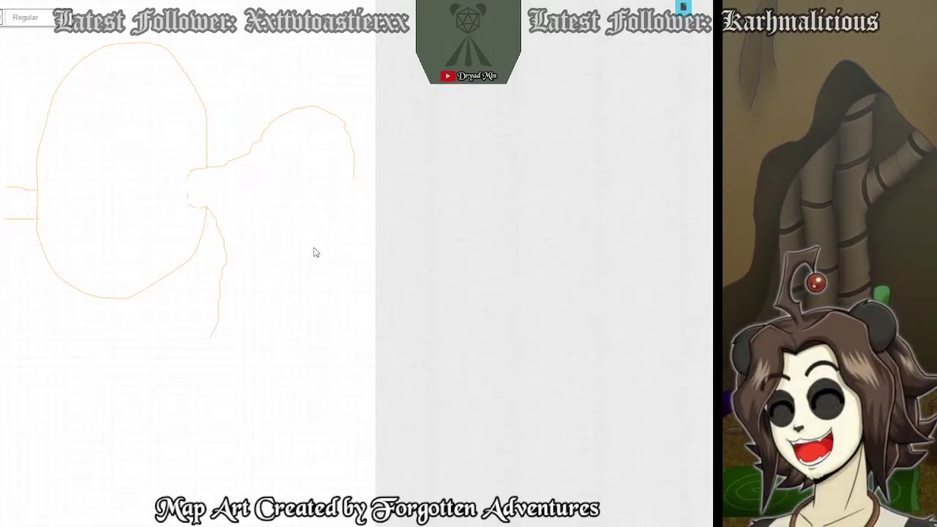
Draw the cave's rough southeast corner wall and enclose a small curved nook in that corner.
scroll(260, 361, down, 1)
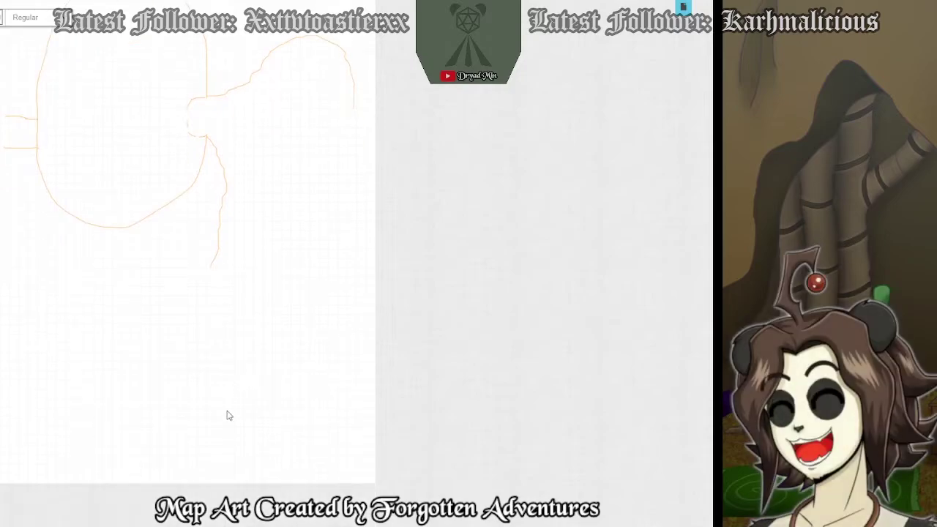
mouse_move(274, 457)
mouse_down()
mouse_move(322, 454)
mouse_move(353, 437)
mouse_move(351, 406)
mouse_up()
drag(278, 457, 240, 446)
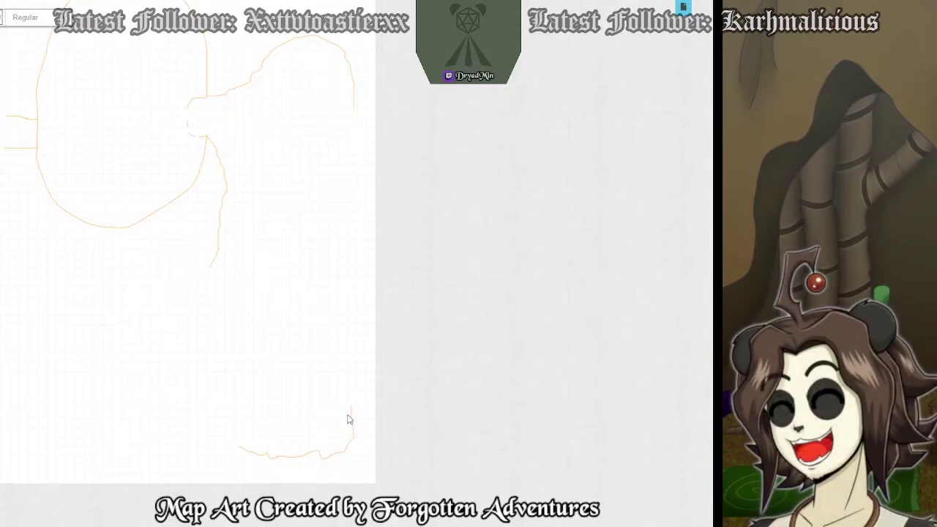
mouse_move(350, 408)
mouse_down()
mouse_move(302, 454)
mouse_move(349, 449)
mouse_move(345, 461)
mouse_up()
scroll(270, 393, up, 1)
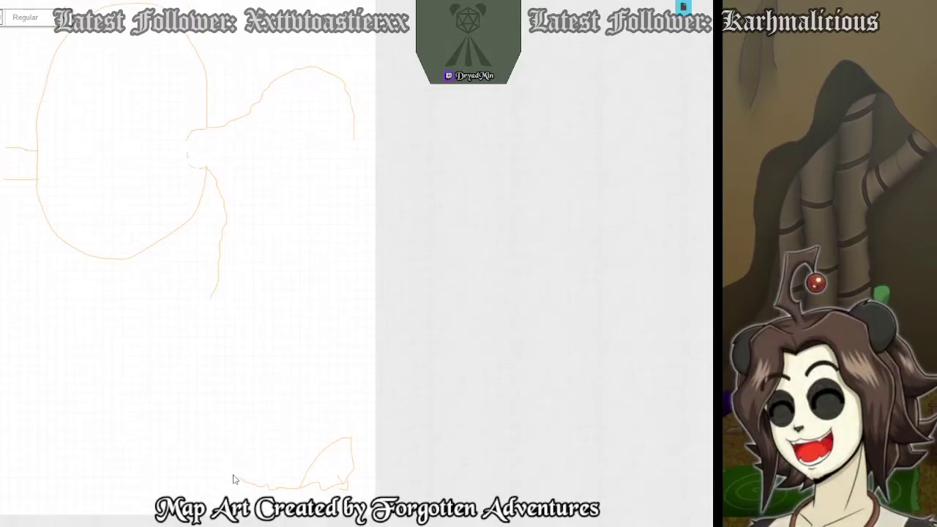
Continue the cave's outline along the south and west to join the inner wall, and add a pocket below the south wall.
drag(238, 482, 117, 440)
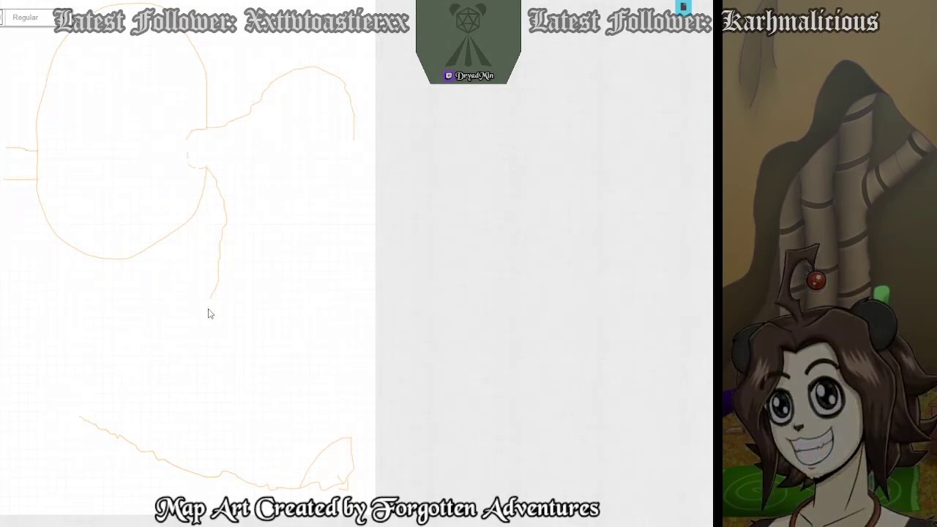
mouse_move(205, 307)
mouse_down()
mouse_move(152, 337)
mouse_move(98, 349)
mouse_move(89, 305)
mouse_move(68, 291)
mouse_move(53, 310)
mouse_move(44, 360)
mouse_move(58, 398)
mouse_move(86, 430)
mouse_up()
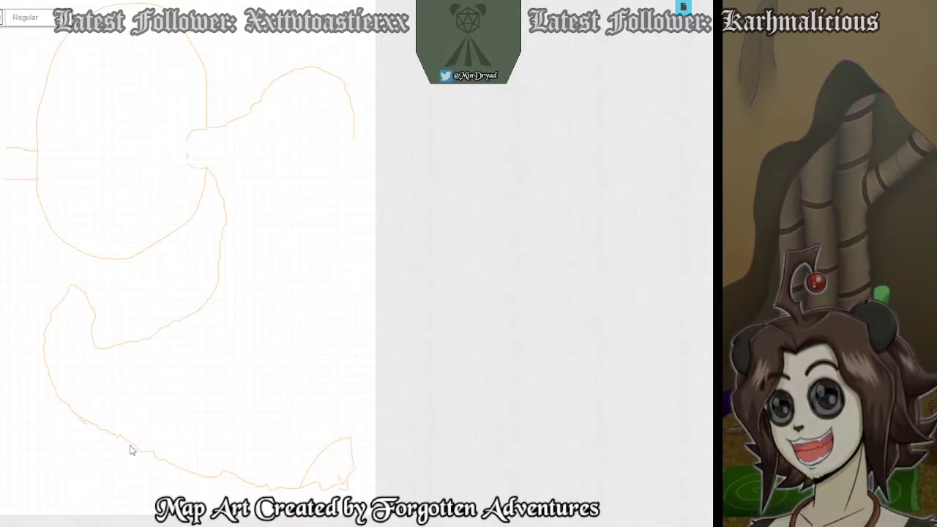
mouse_move(87, 423)
mouse_down()
mouse_move(91, 498)
mouse_move(151, 510)
mouse_move(214, 478)
mouse_up()
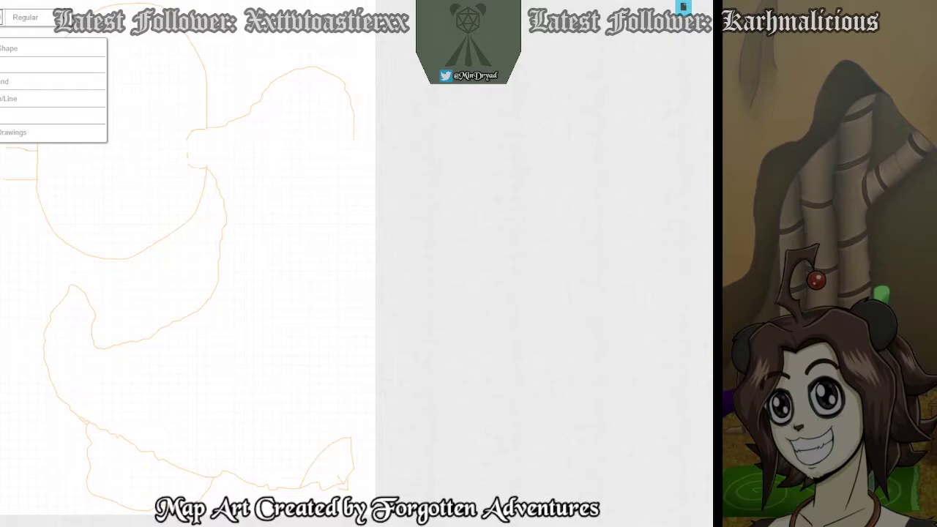
Select the south wall section with its pocket, try deleting it, restore it, and move it slightly northeast.
click(138, 461)
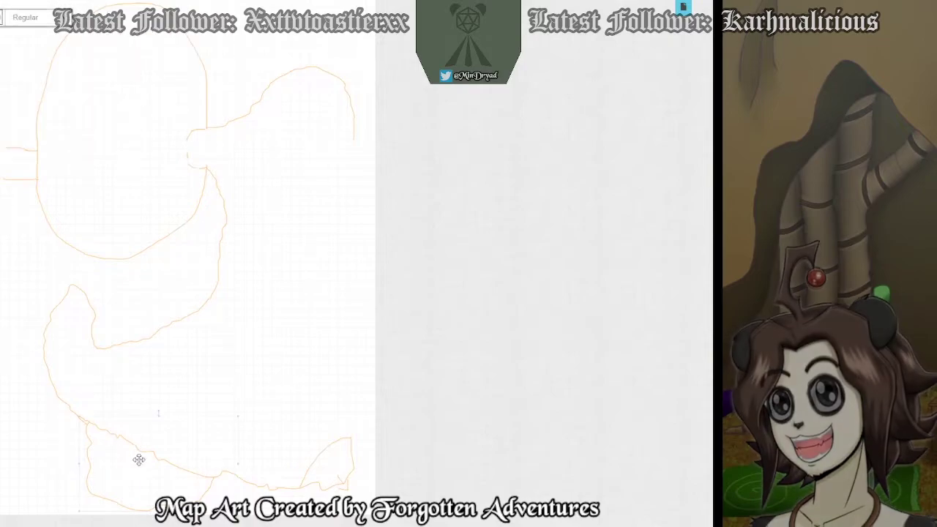
key(Delete)
key(ctrl+z)
click(132, 448)
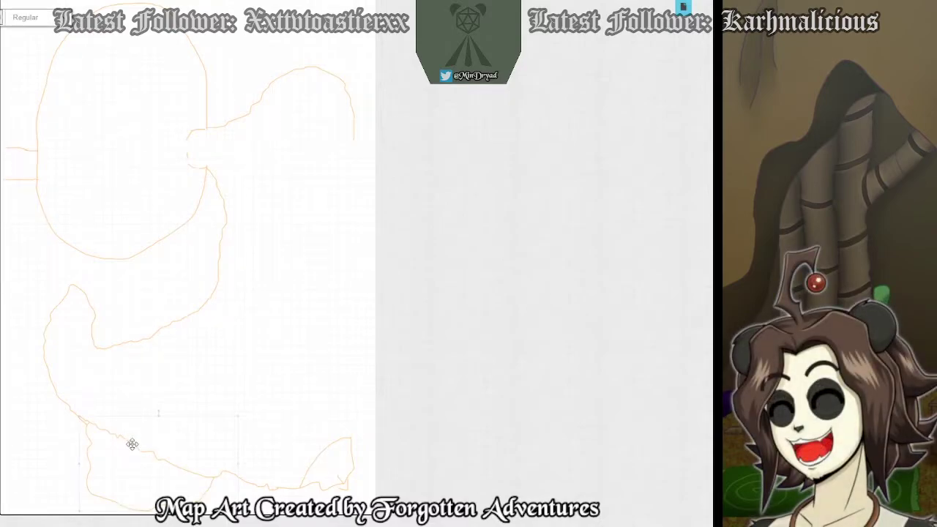
drag(129, 443, 144, 419)
click(211, 372)
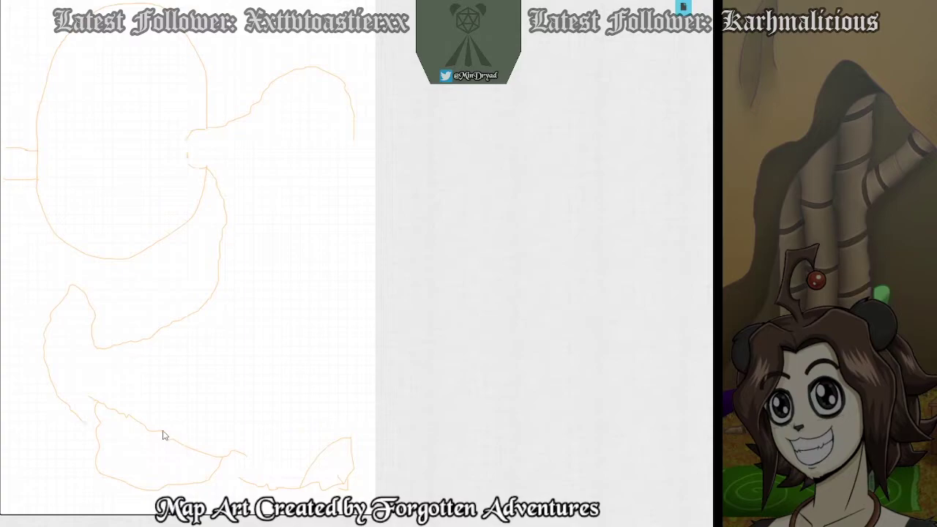
Pull the jagged south wall line away from its pocket and delete it.
click(162, 435)
click(165, 439)
click(168, 429)
scroll(146, 439, up, 3)
scroll(124, 454, up, 2)
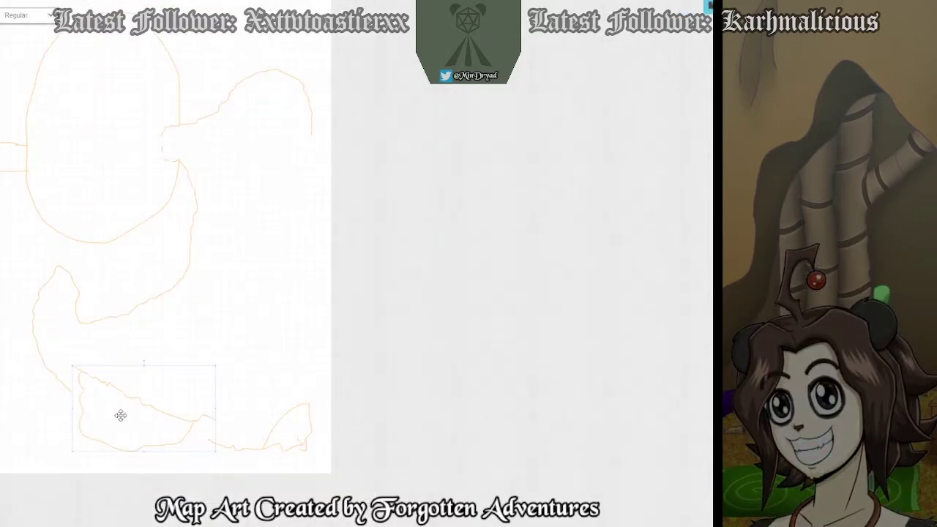
scroll(119, 412, up, 3)
scroll(142, 443, down, 2)
scroll(136, 435, down, 5)
click(124, 423)
click(225, 192)
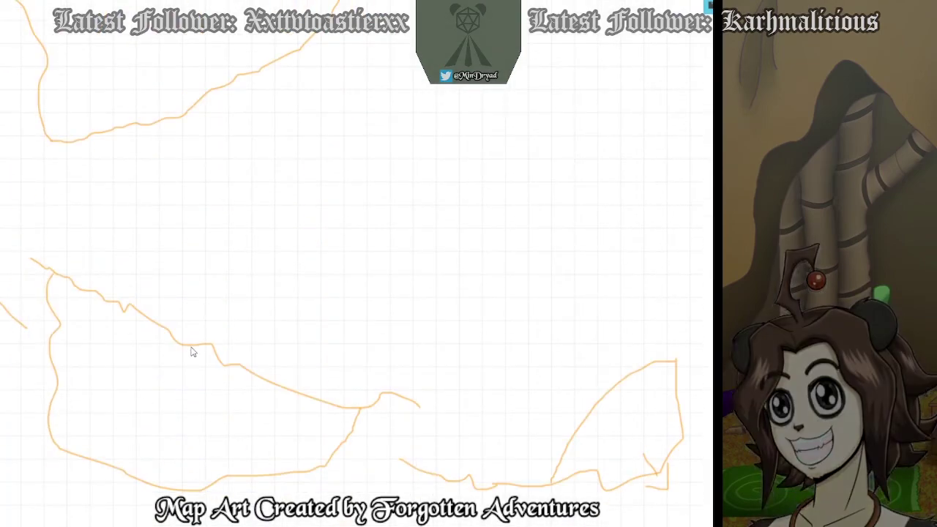
mouse_move(191, 346)
mouse_down()
mouse_move(257, 259)
mouse_move(261, 270)
mouse_up()
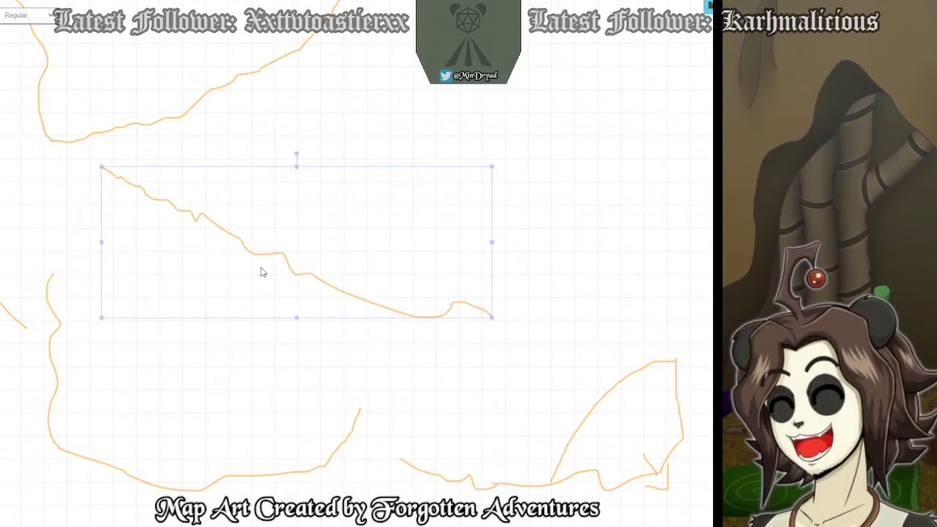
key(Delete)
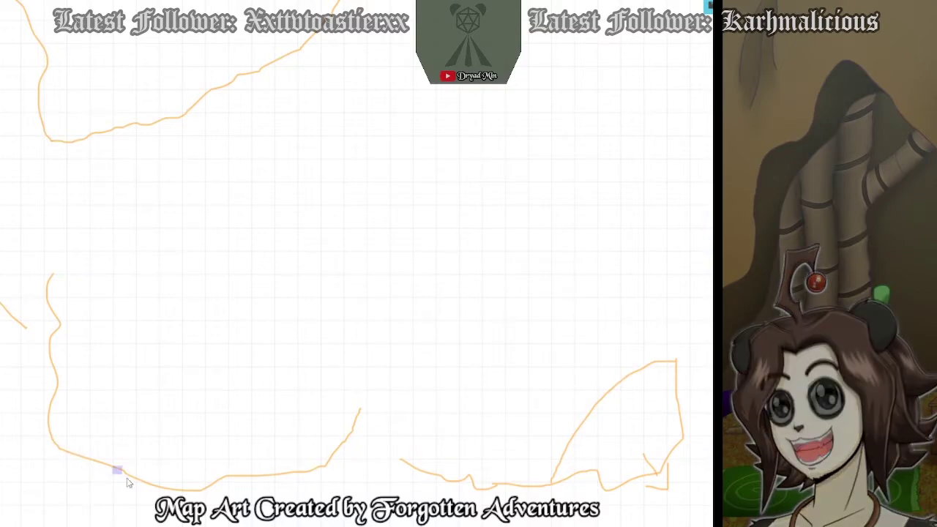
Move the remaining pocket outline south so that it continues from the lower end of the cave's west wall.
mouse_move(2, 27)
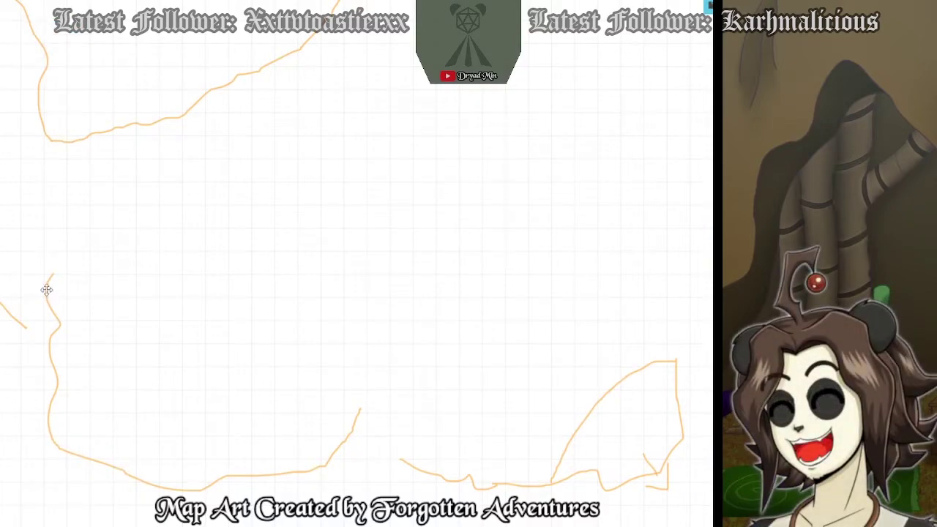
mouse_move(46, 286)
mouse_down()
mouse_move(30, 347)
mouse_move(37, 355)
mouse_up()
scroll(213, 254, down, 2)
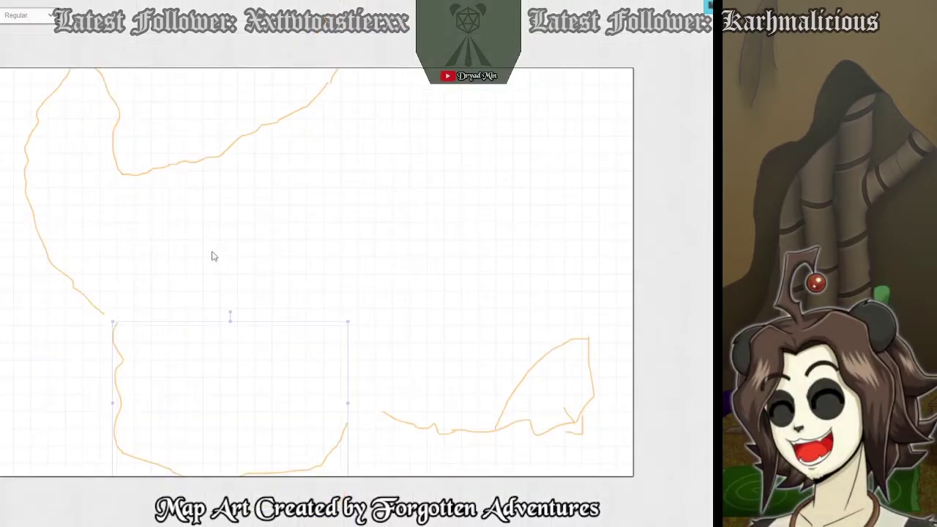
drag(213, 256, 387, 266)
Draw a small northwest-pointing arrow freehand in the southern pocket and write the label F2 beside it.
click(3, 55)
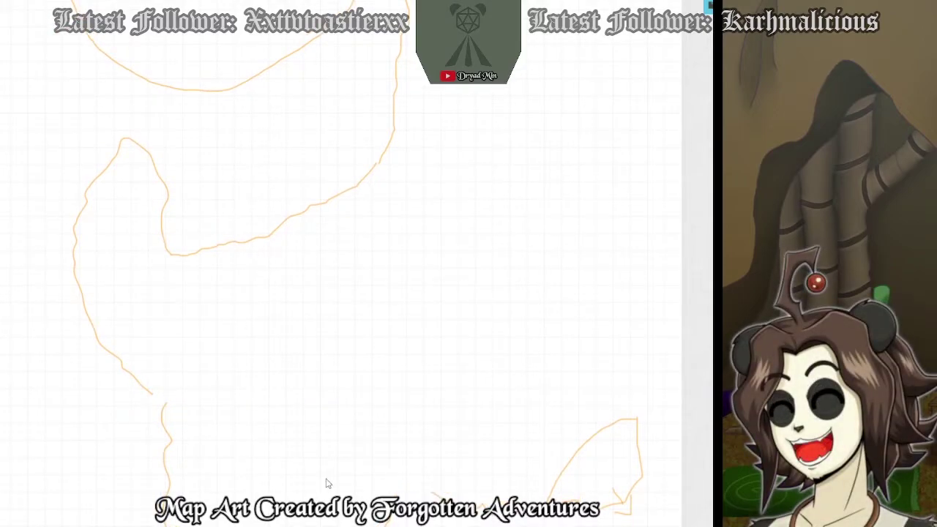
scroll(325, 486, down, 2)
mouse_move(3, 41)
click(14, 88)
mouse_move(312, 411)
mouse_down()
mouse_move(287, 388)
mouse_move(294, 402)
mouse_up()
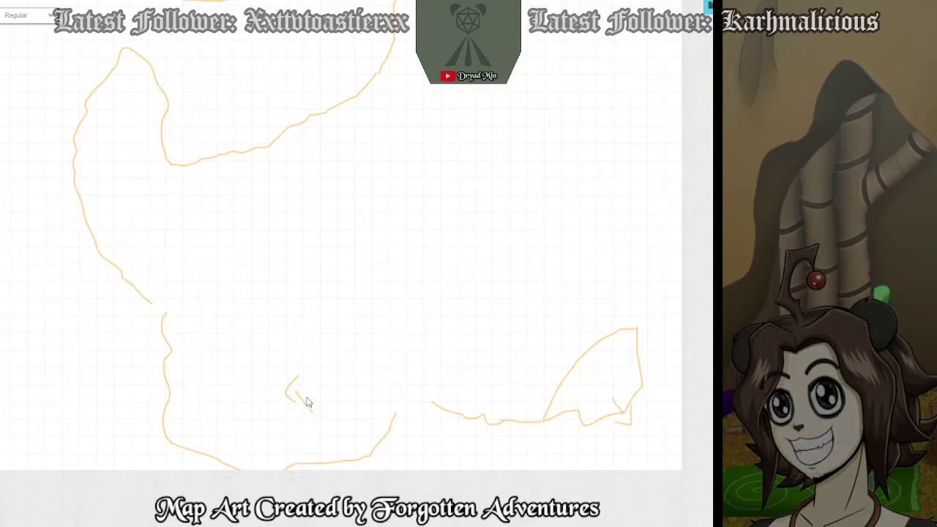
drag(293, 393, 311, 415)
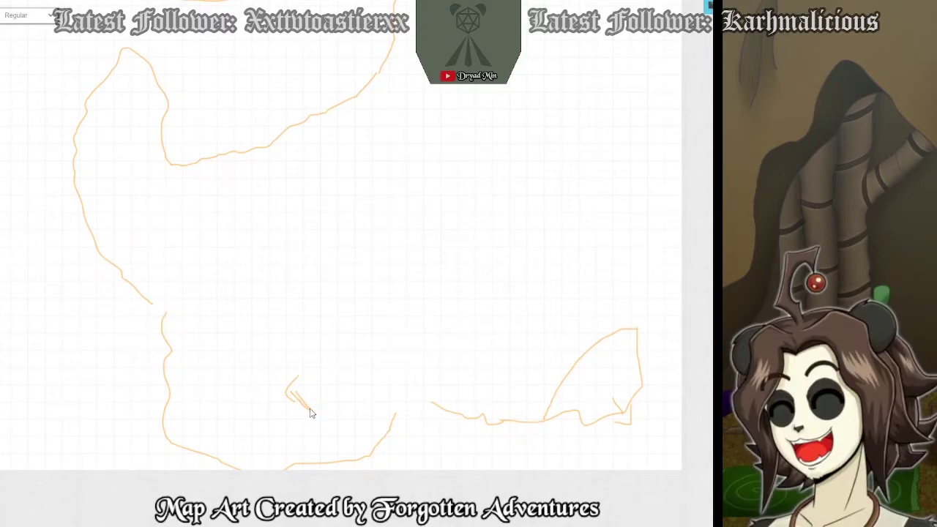
key(ctrl+z)
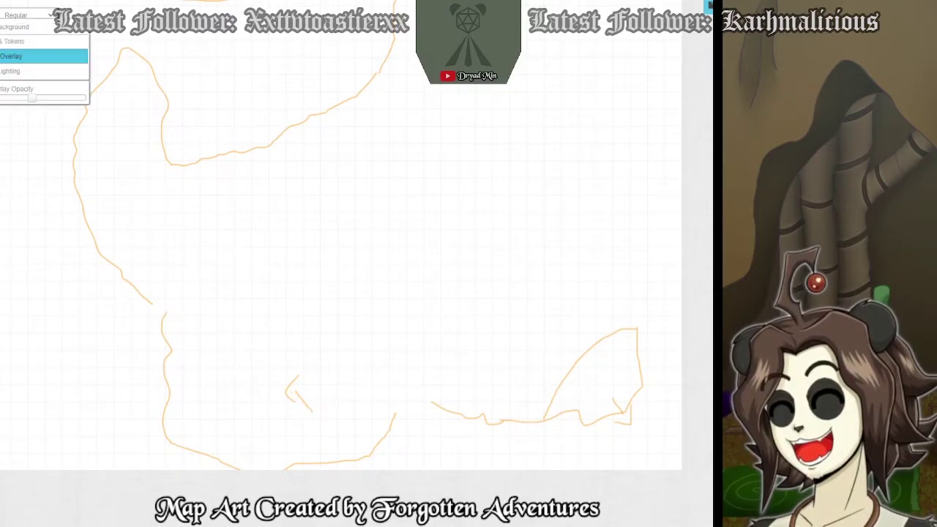
mouse_move(326, 399)
mouse_down()
mouse_move(325, 434)
mouse_move(330, 401)
mouse_move(338, 401)
mouse_up()
drag(326, 416, 361, 438)
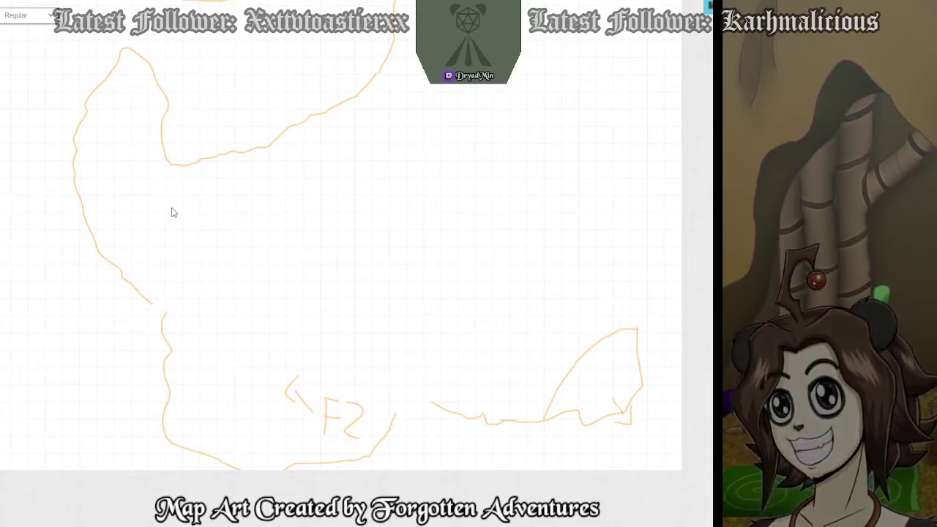
Draw a north-pointing arrow in the cave's northwest nook and write the label ST above it.
drag(141, 178, 125, 148)
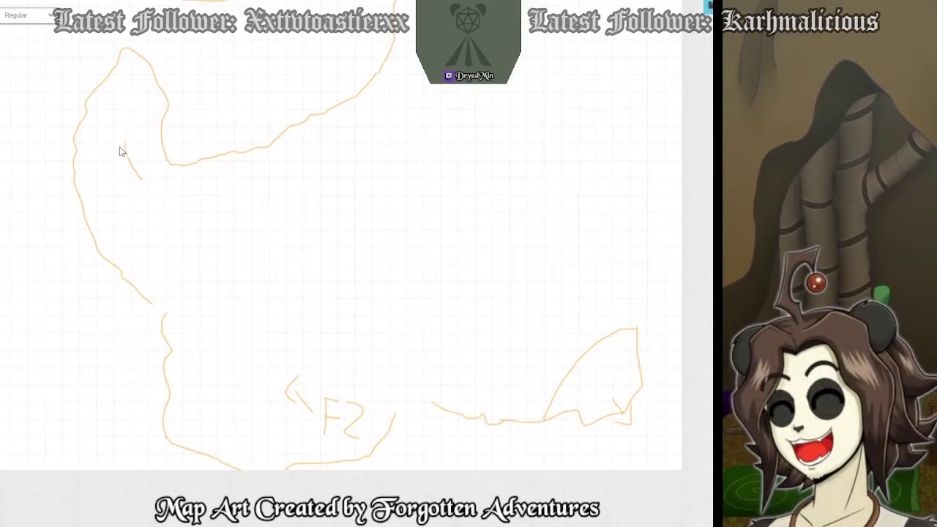
mouse_move(119, 92)
mouse_down()
mouse_move(99, 97)
mouse_move(96, 122)
mouse_move(120, 128)
mouse_move(153, 98)
mouse_up()
Draw the cave's jagged east wall from the end of the northern arch down to the southeast corner nook.
scroll(383, 207, up, 5)
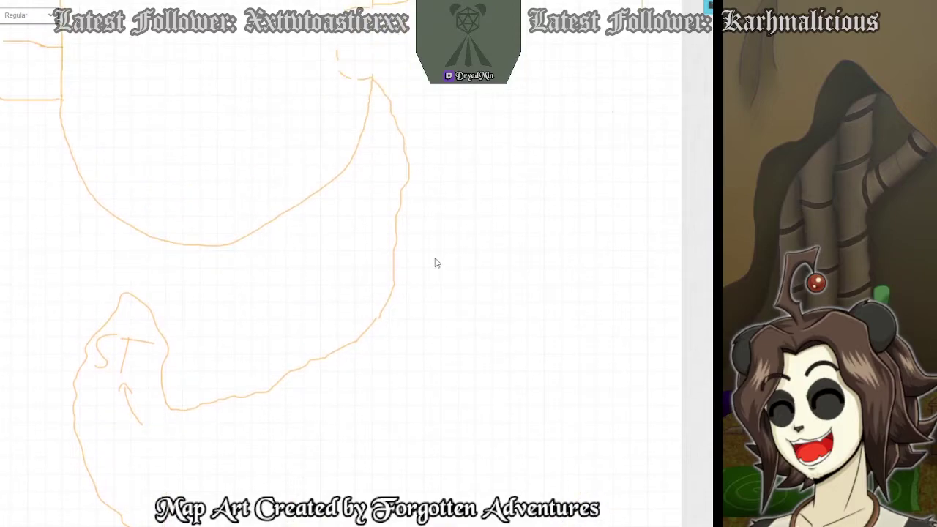
scroll(444, 242, down, 4)
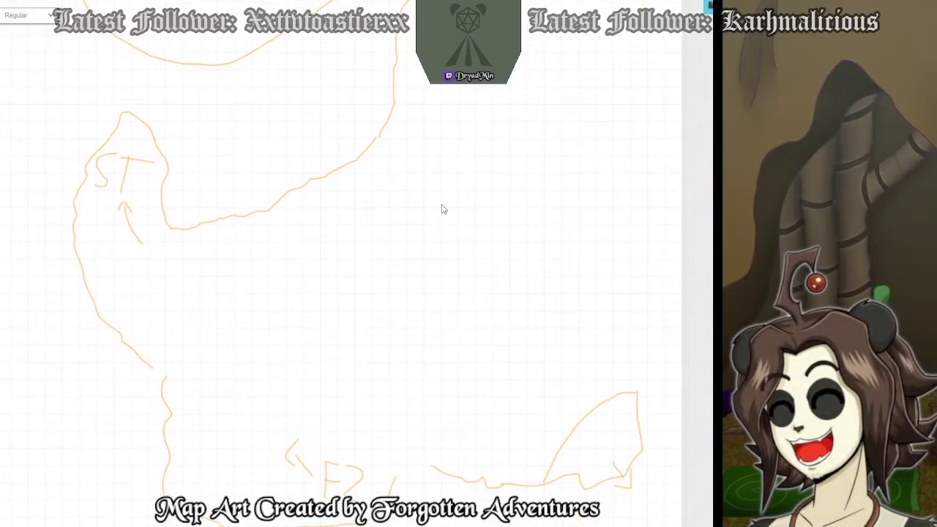
scroll(434, 219, up, 4)
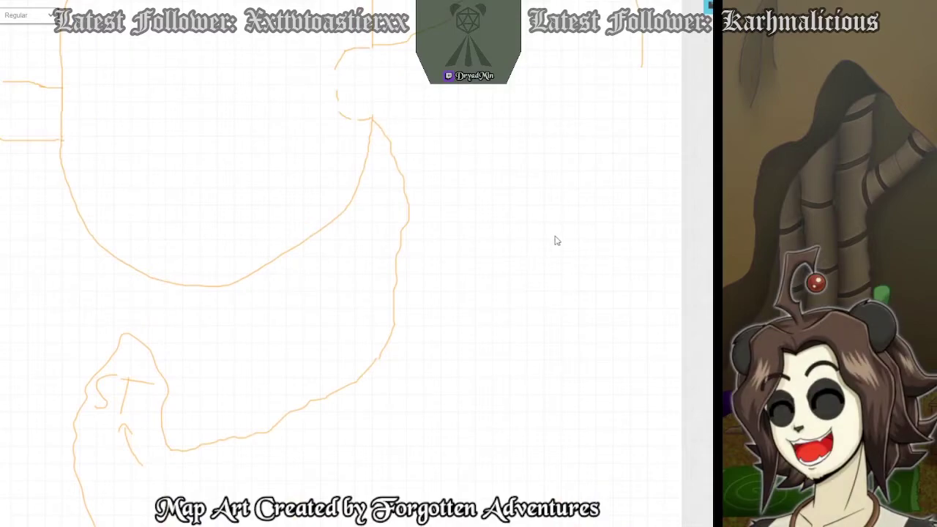
scroll(567, 172, down, 5)
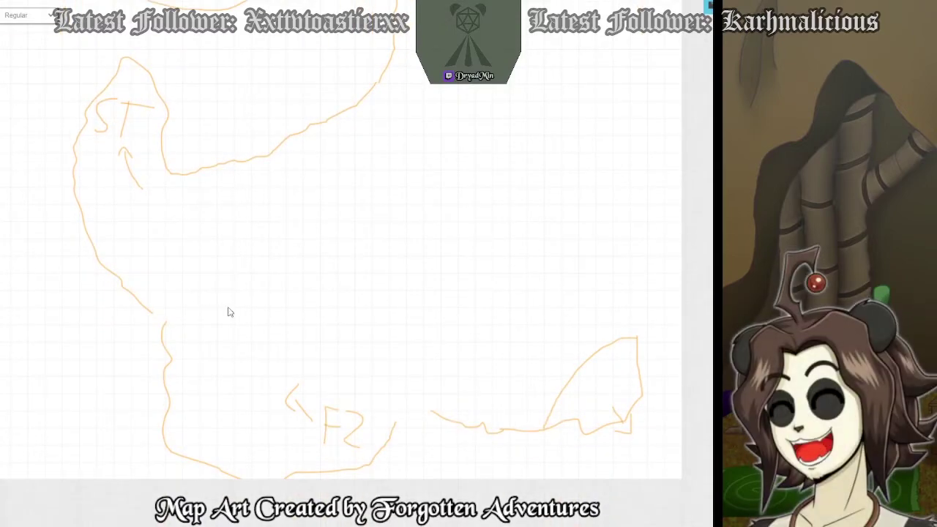
scroll(452, 305, up, 4)
scroll(452, 304, up, 2)
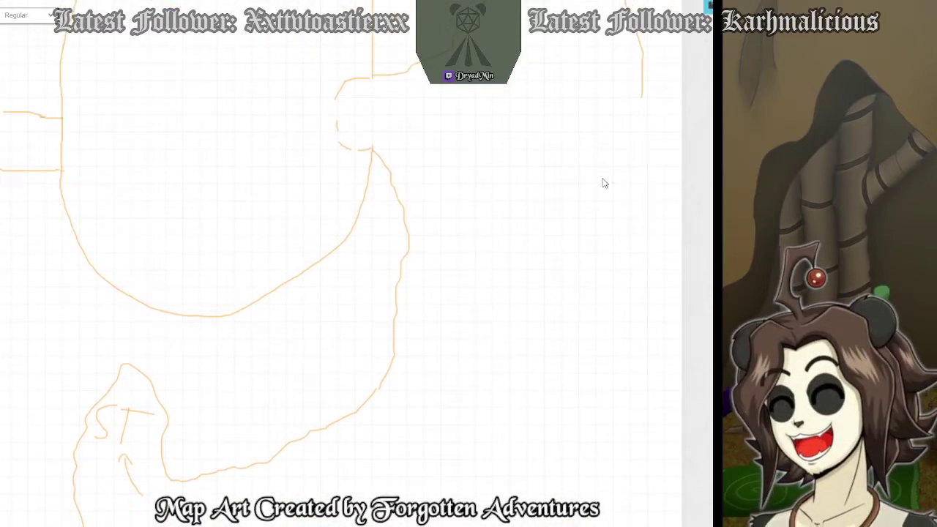
scroll(591, 205, down, 1)
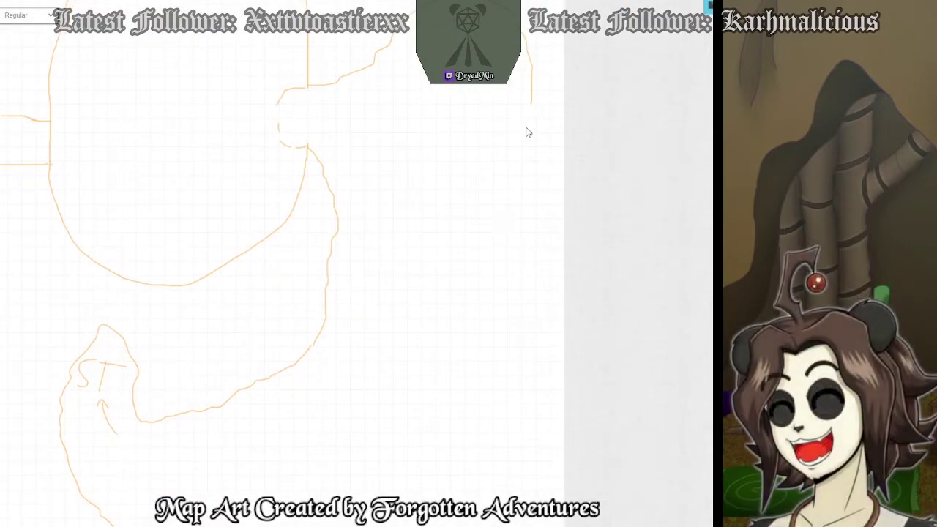
mouse_move(525, 122)
mouse_down()
mouse_move(516, 148)
mouse_move(542, 262)
mouse_move(534, 409)
mouse_move(516, 453)
mouse_up()
scroll(512, 439, down, 2)
mouse_move(506, 403)
mouse_down()
mouse_move(505, 393)
mouse_move(513, 434)
mouse_up()
Add an alcove bulging outward from the middle of the east wall and draw an arrow pointing into it.
scroll(488, 320, up, 2)
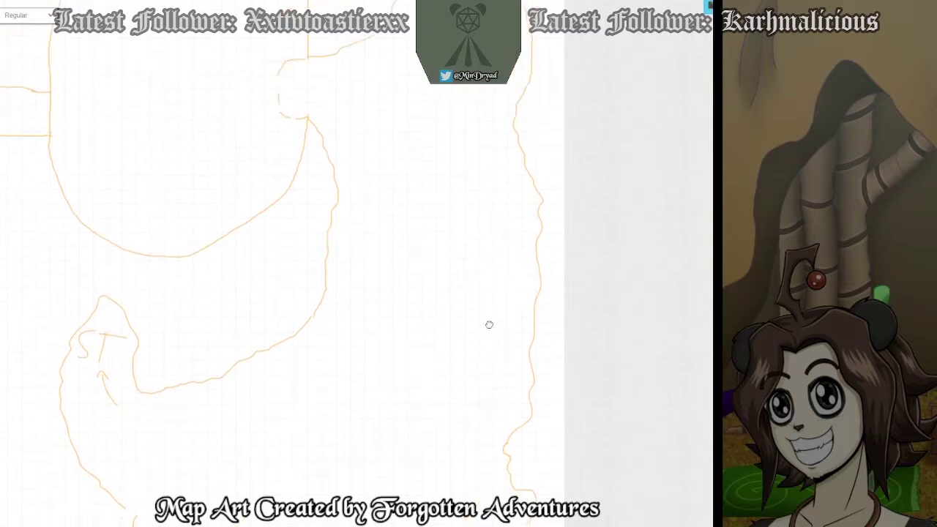
mouse_move(527, 203)
mouse_down()
mouse_move(558, 241)
mouse_move(562, 298)
mouse_move(524, 331)
mouse_move(517, 353)
mouse_move(530, 445)
mouse_up()
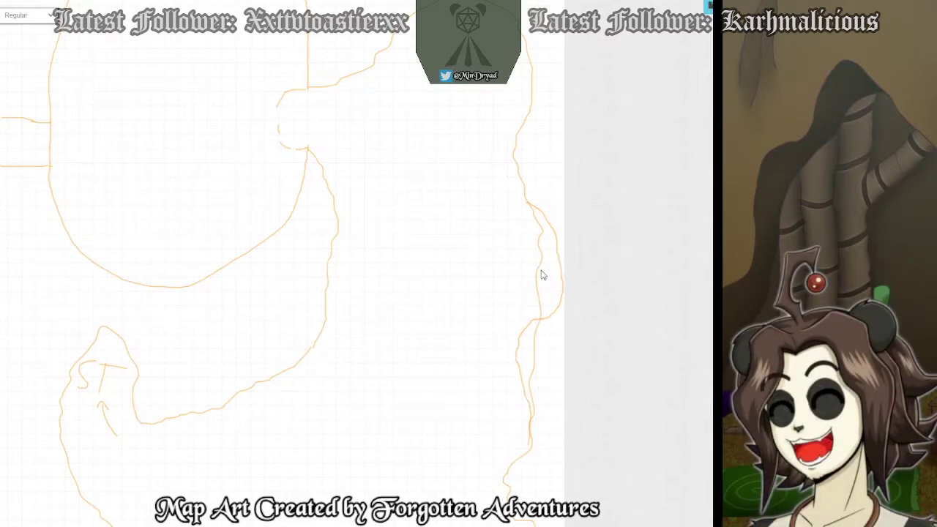
drag(521, 271, 538, 278)
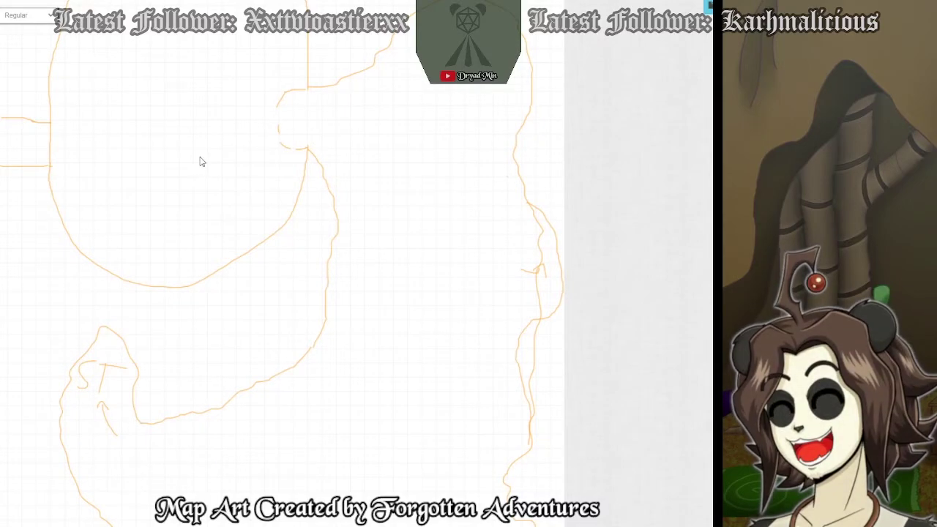
Mark four X spots in the cave: east of the inner wall, by the east wall, below the inner wall and inside the northern arch.
drag(268, 226, 268, 282)
drag(373, 295, 379, 277)
scroll(462, 195, down, 2)
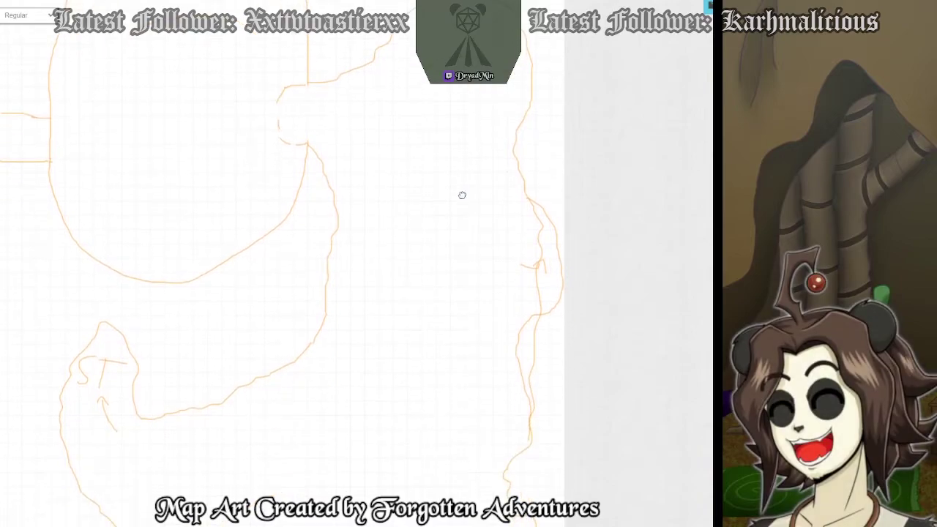
scroll(393, 253, down, 5)
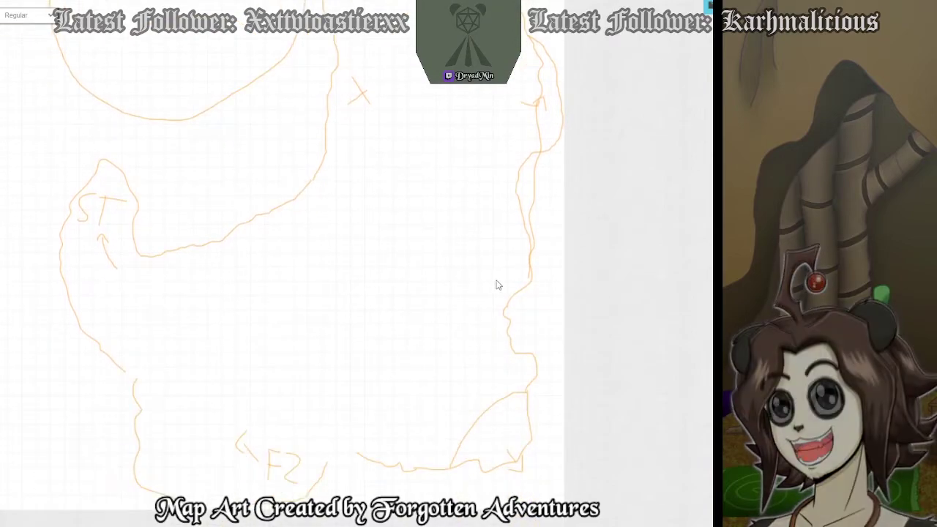
drag(497, 278, 500, 277)
drag(502, 266, 486, 280)
mouse_move(258, 248)
mouse_down()
mouse_move(247, 262)
mouse_move(260, 262)
mouse_up()
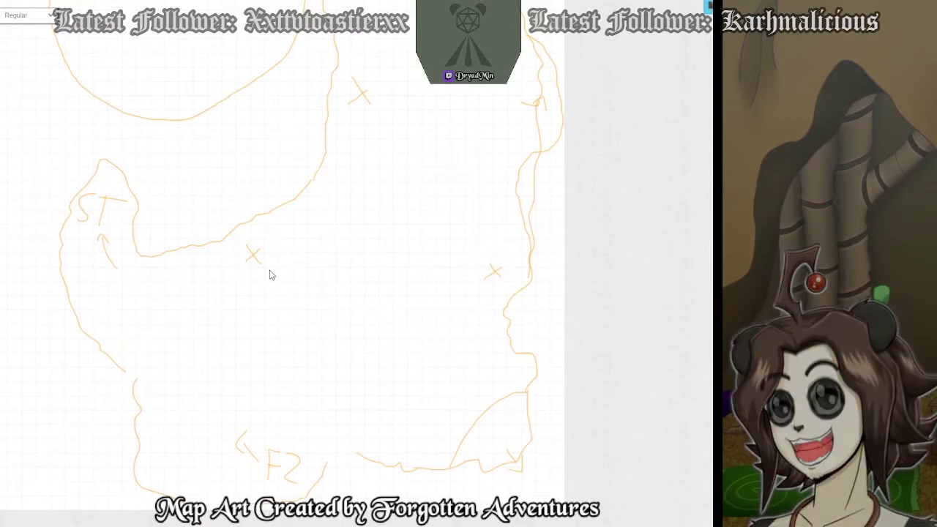
scroll(339, 211, up, 5)
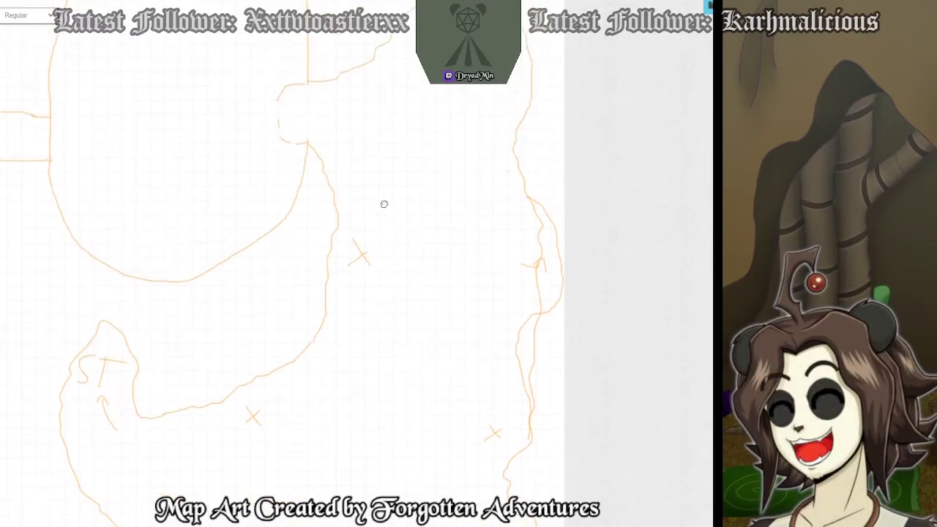
drag(465, 201, 465, 216)
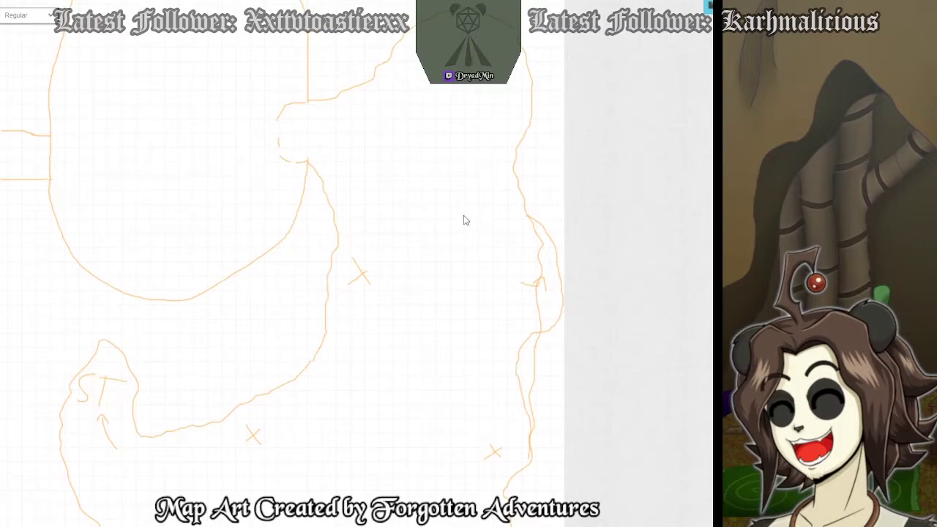
scroll(465, 227, up, 2)
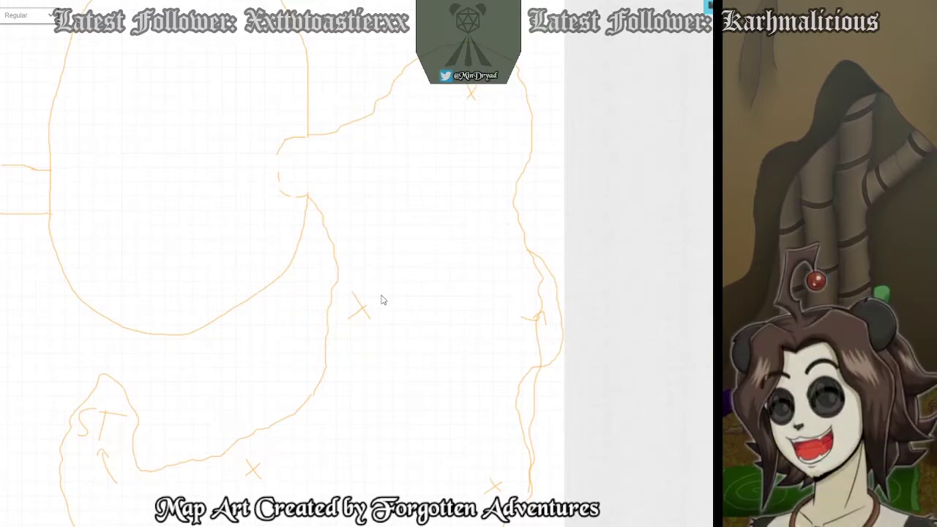
Examine the oval room and the adjoining cave with its marked spots.
scroll(395, 249, up, 1)
scroll(432, 218, down, 5)
scroll(400, 246, up, 7)
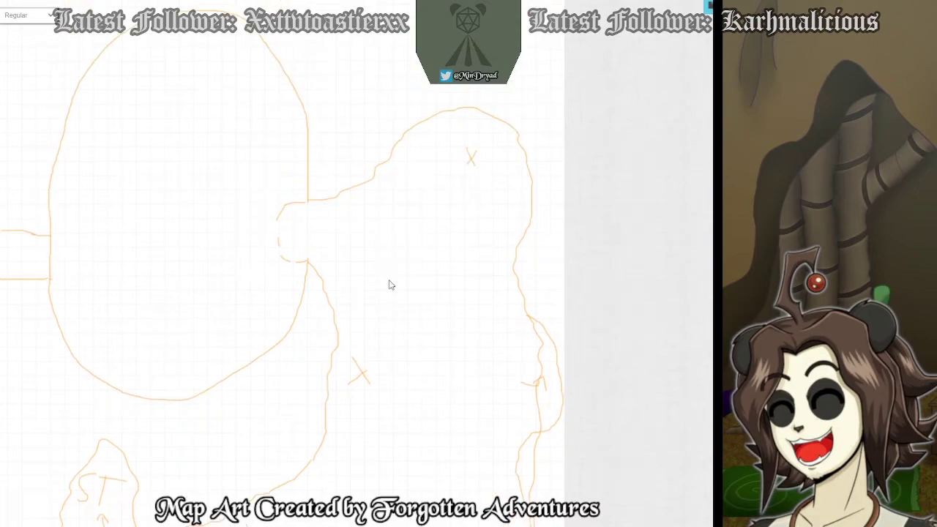
scroll(385, 257, down, 1)
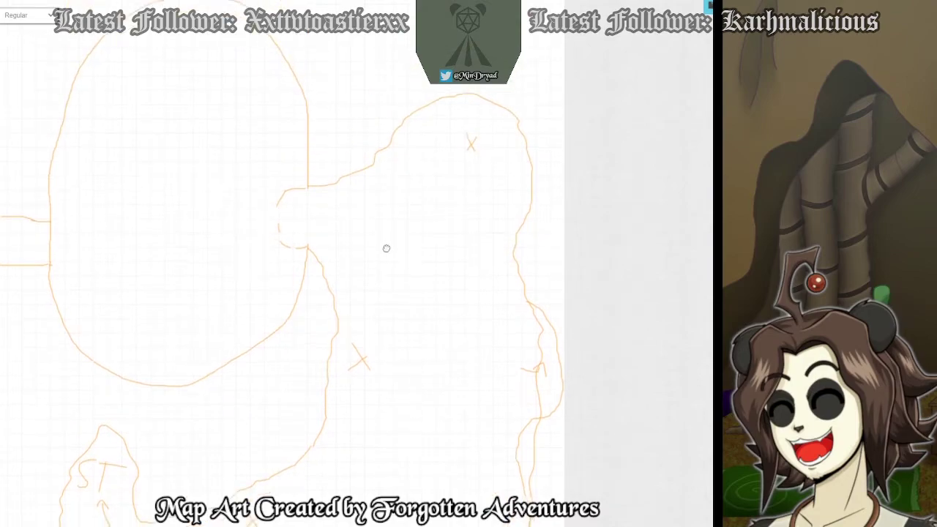
scroll(169, 230, up, 1)
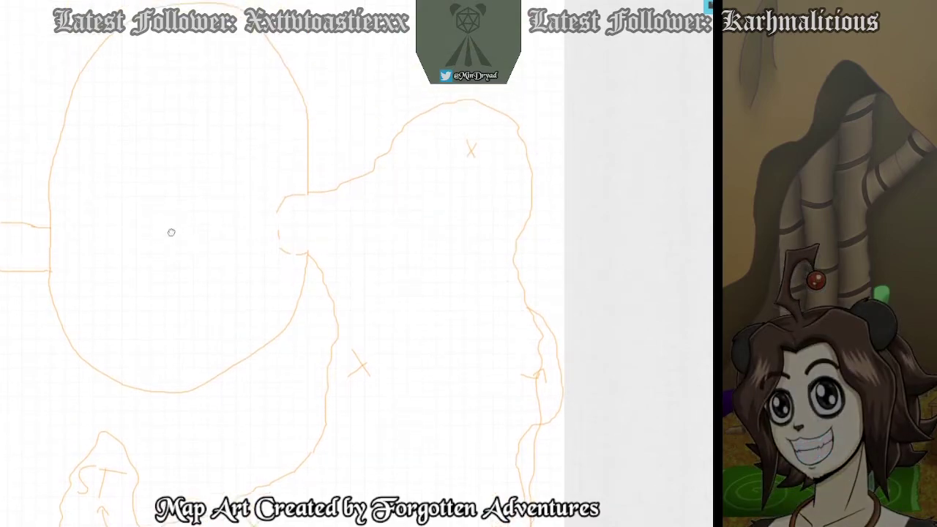
scroll(174, 247, up, 3)
drag(213, 199, 213, 268)
drag(209, 235, 207, 109)
drag(217, 217, 213, 106)
scroll(220, 153, up, 12)
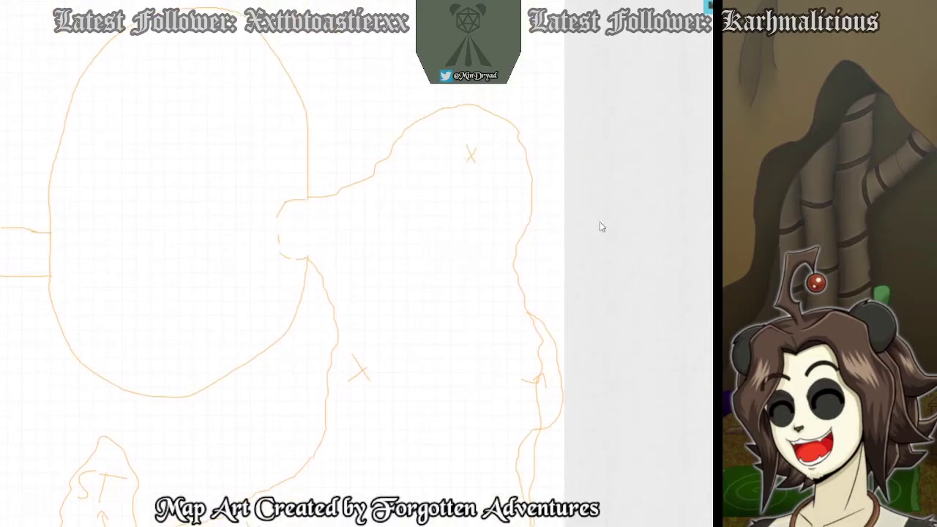
Set the Floor page's size to 80 cells wide by 120 cells high and accept the size change.
scroll(329, 341, down, 5)
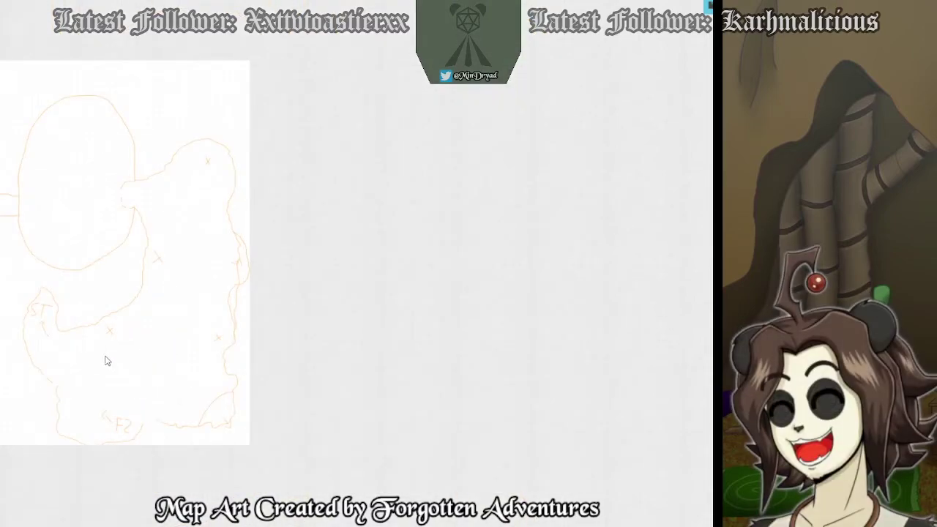
click(709, 6)
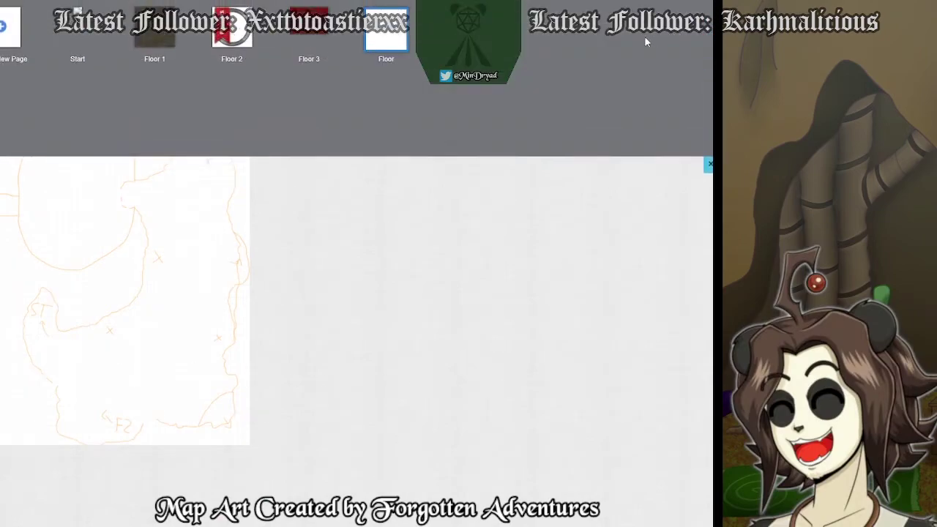
click(414, 47)
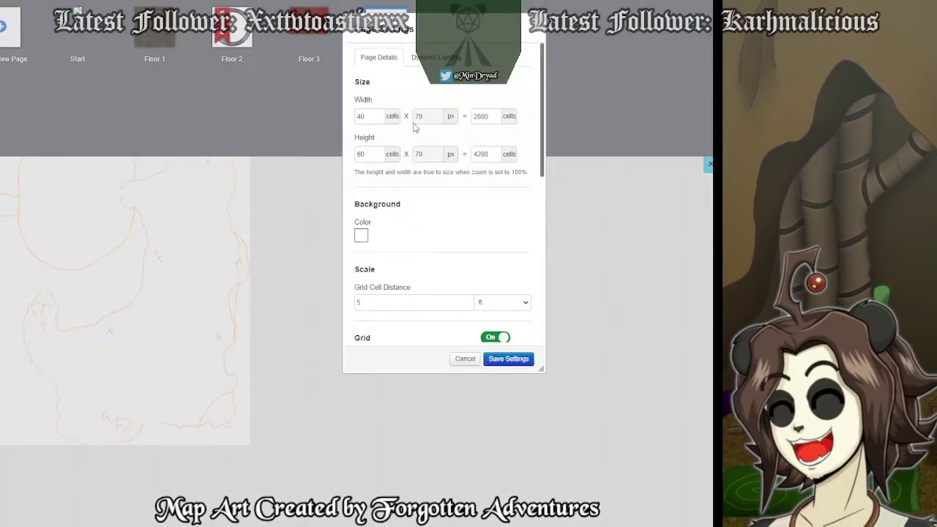
double_click(360, 117)
text(80)
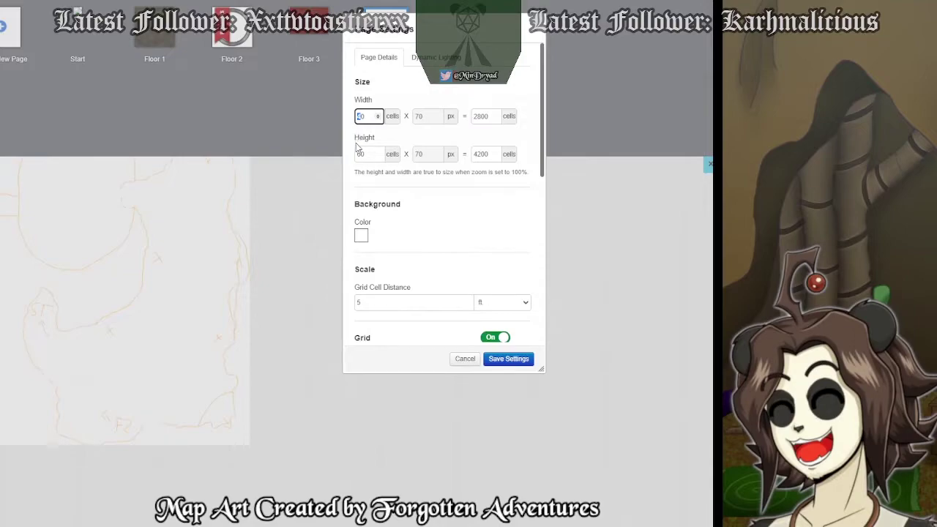
click(370, 156)
double_click(361, 155)
text(120)
click(492, 358)
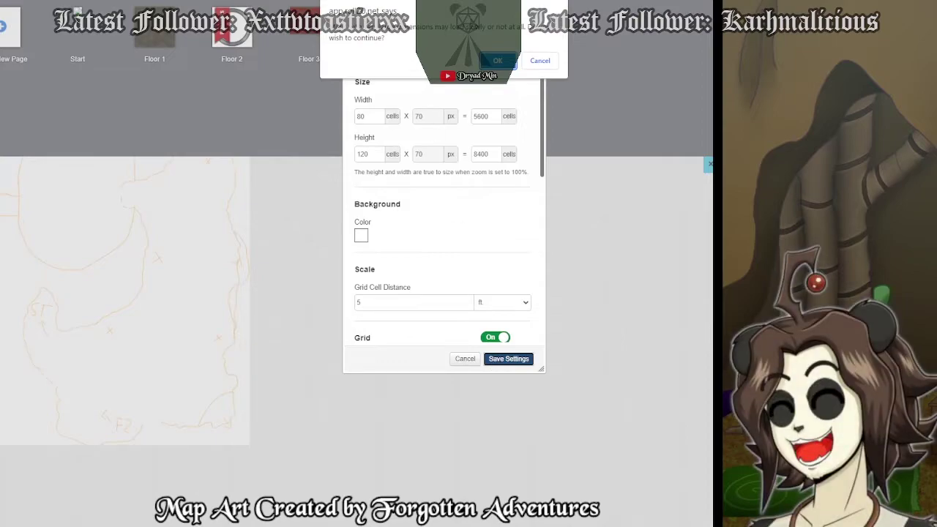
click(498, 61)
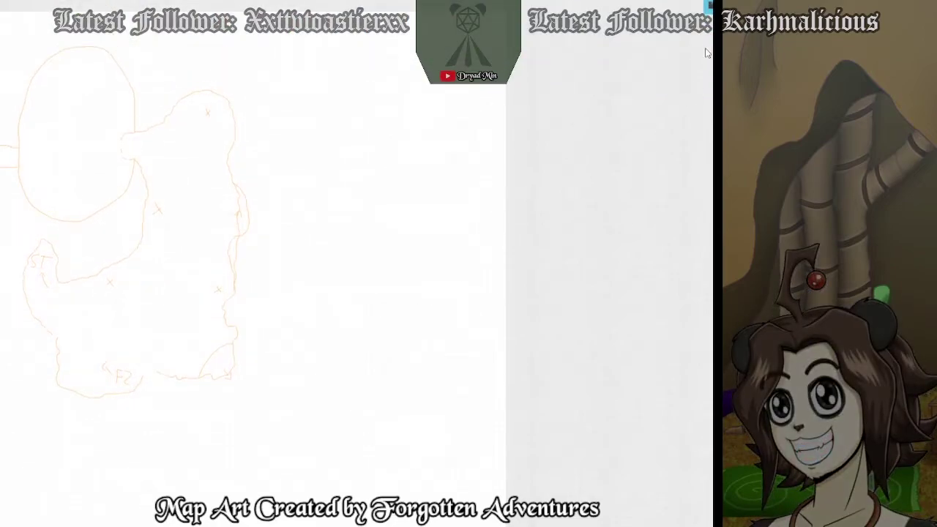
Delete the 25 by 25 cell page that follows the Floor page.
click(706, 7)
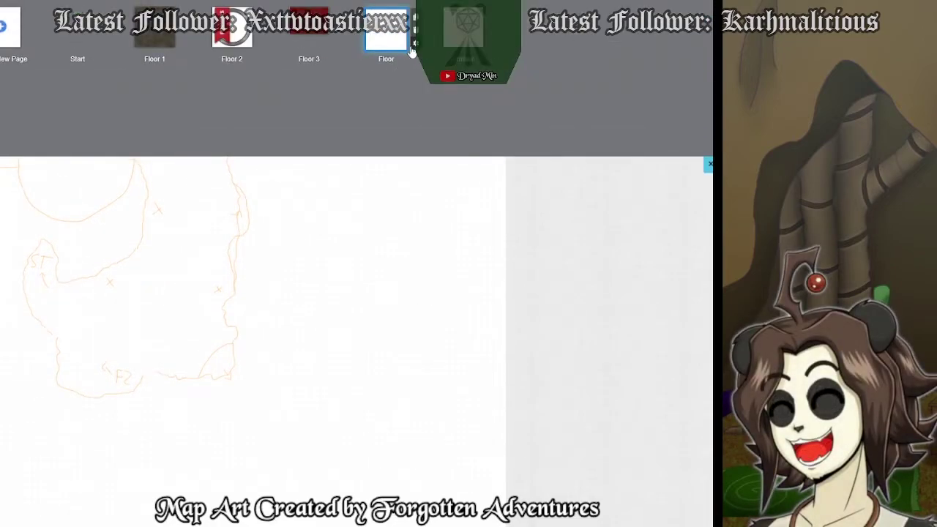
click(495, 17)
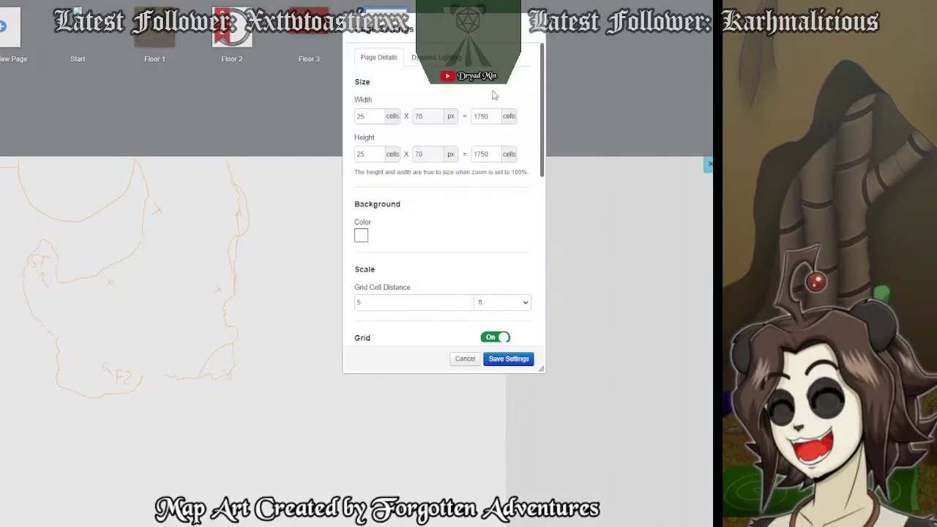
scroll(476, 241, down, 5)
scroll(509, 344, down, 1)
click(502, 327)
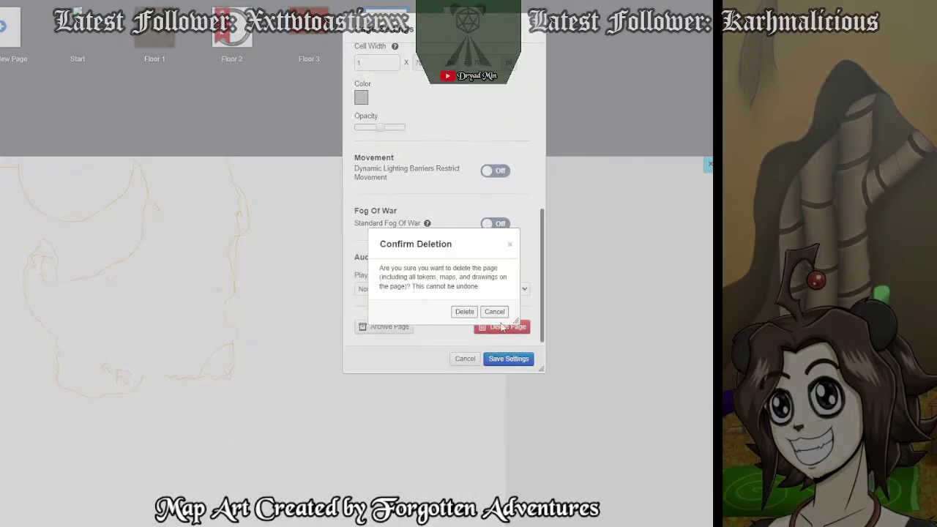
click(466, 312)
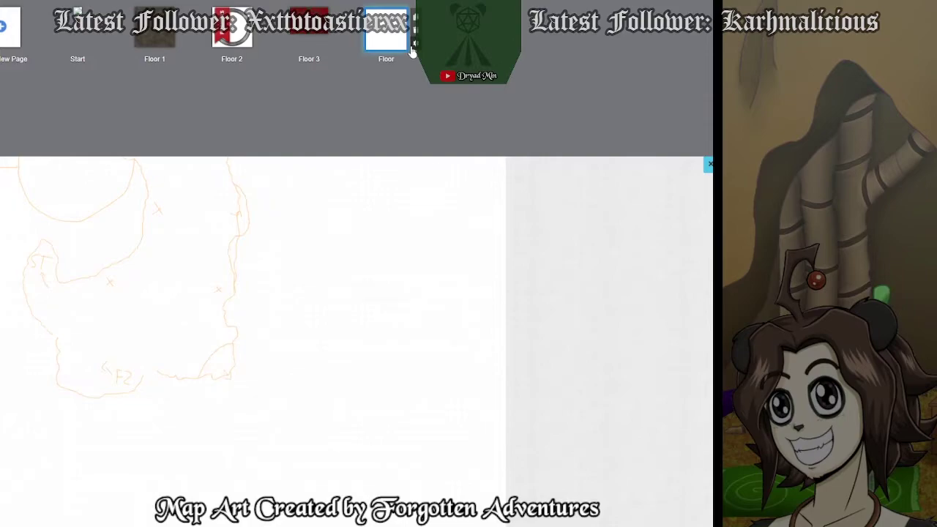
Set the Floor page's size to 60 cells wide by 90 cells high and return to the map.
click(412, 36)
scroll(446, 221, down, 7)
scroll(447, 234, up, 1)
scroll(448, 235, up, 6)
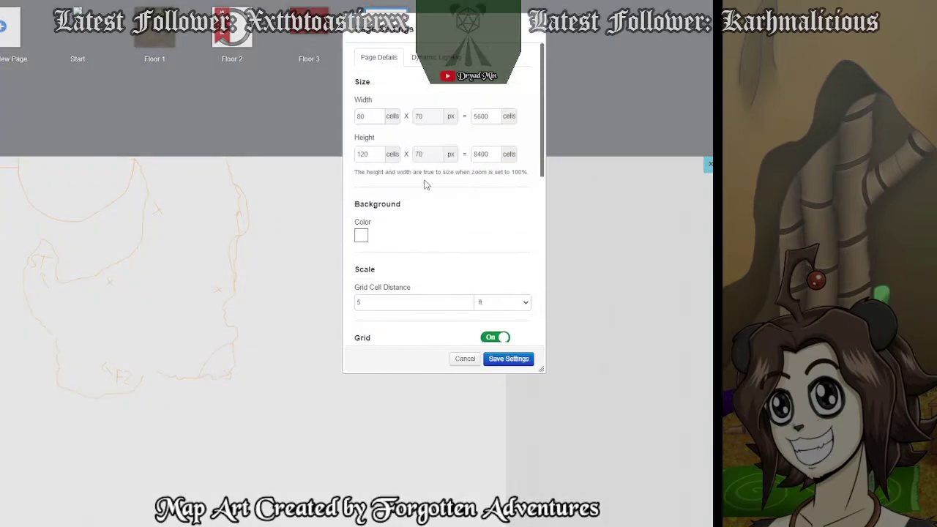
double_click(359, 116)
text(60)
double_click(361, 154)
text(90)
click(508, 359)
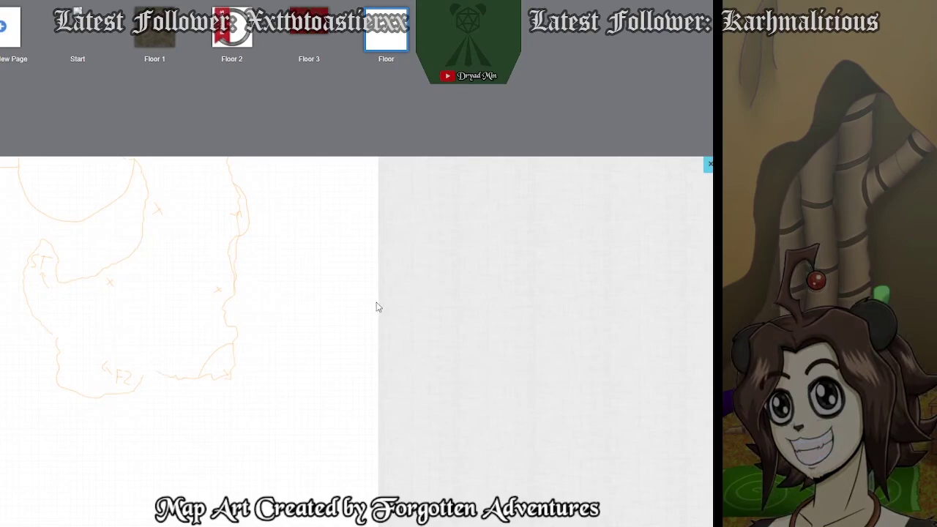
click(707, 165)
Select the whole dungeon sketch, enlarge it to nearly fill the page's width and adjust its position.
drag(324, 450, 1, 31)
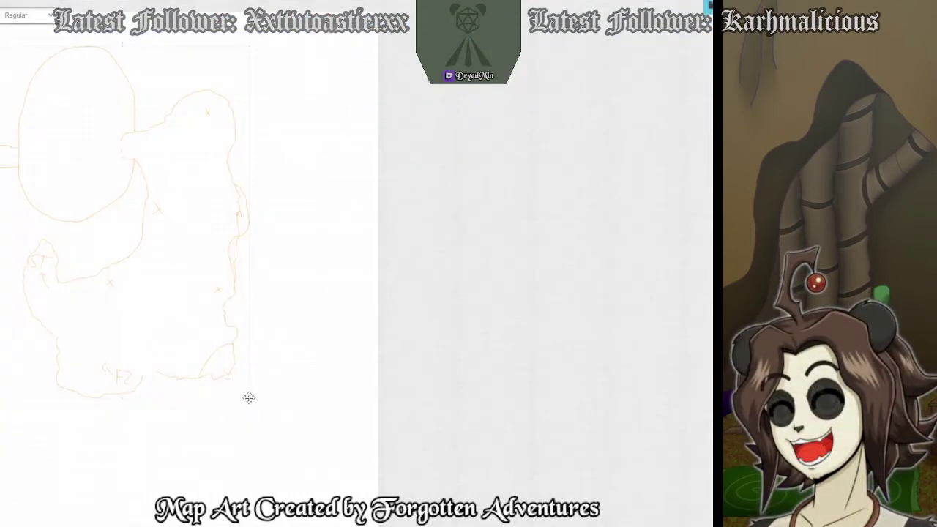
mouse_move(249, 398)
mouse_down()
mouse_move(338, 521)
mouse_move(356, 526)
mouse_up()
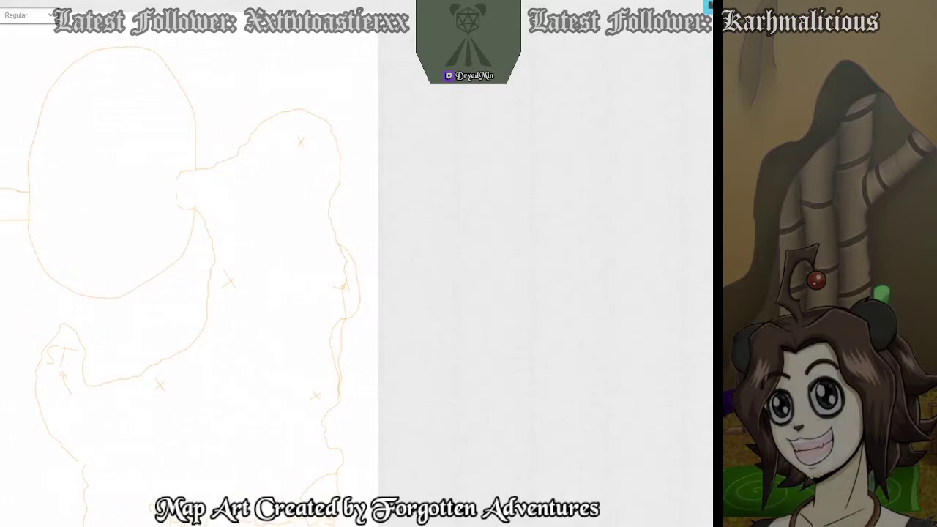
scroll(159, 246, down, 2)
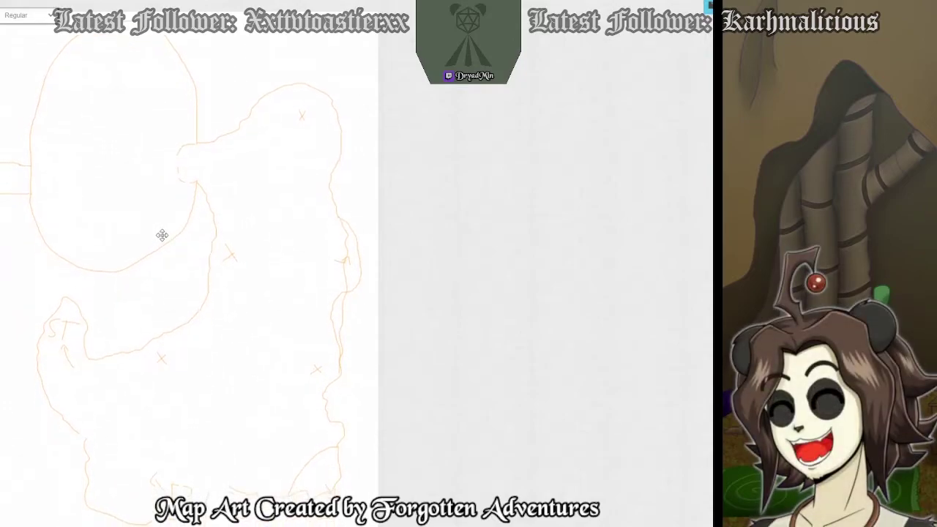
drag(161, 235, 163, 240)
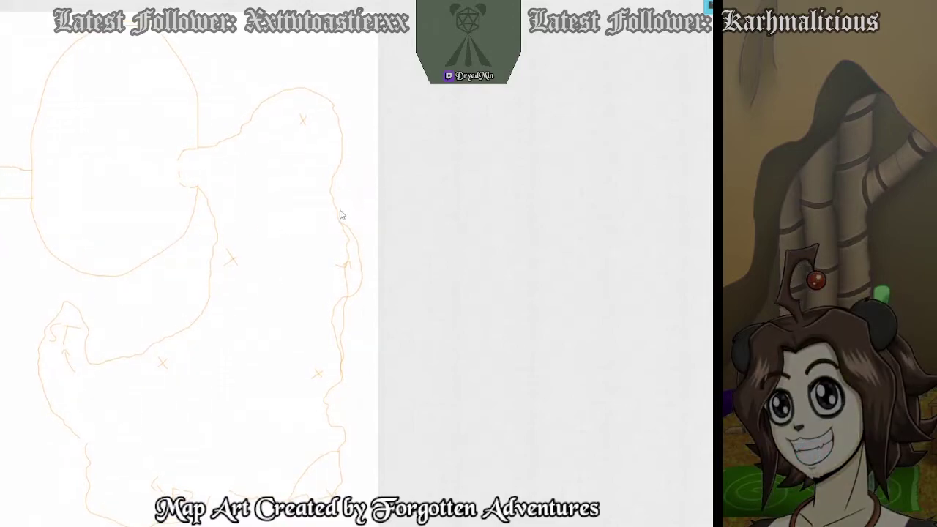
Place a square cobblestone floor tile covering 3 by 3 cells inside the oval room.
scroll(314, 230, down, 2)
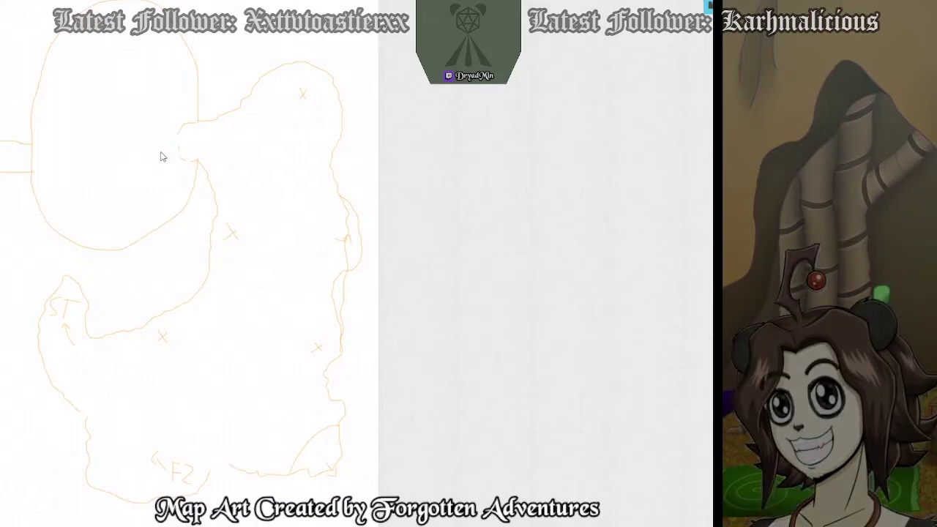
scroll(121, 132, up, 5)
scroll(333, 296, down, 3)
scroll(329, 288, down, 3)
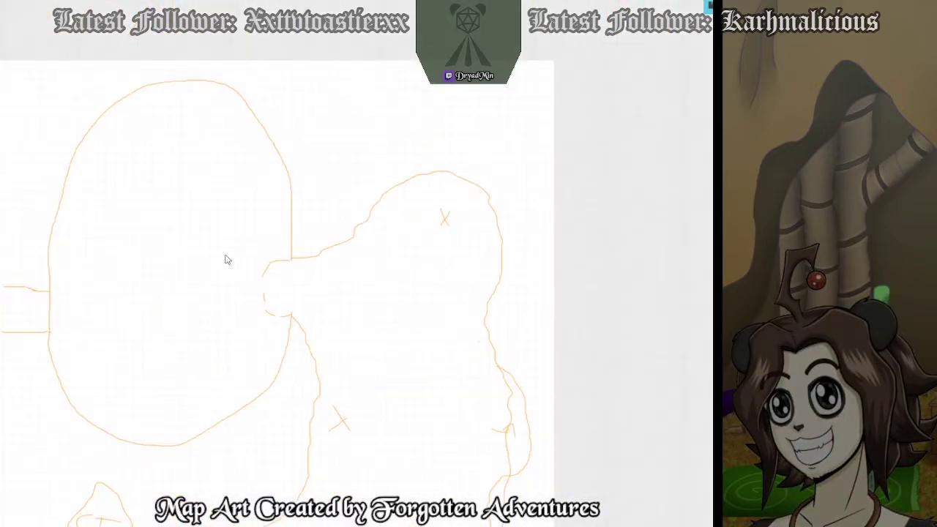
scroll(232, 257, up, 3)
drag(144, 259, 232, 295)
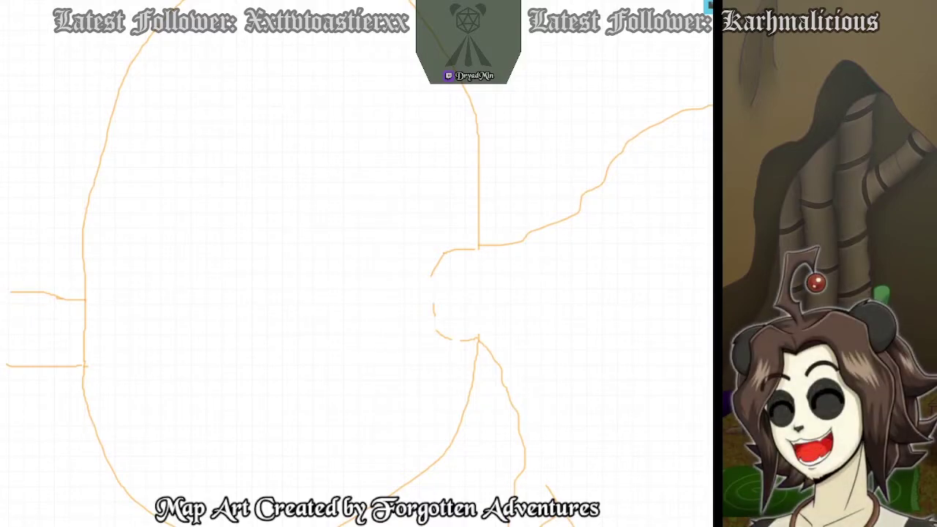
drag(805, 245, 382, 243)
drag(337, 218, 309, 267)
scroll(309, 267, up, 7)
drag(194, 274, 585, 284)
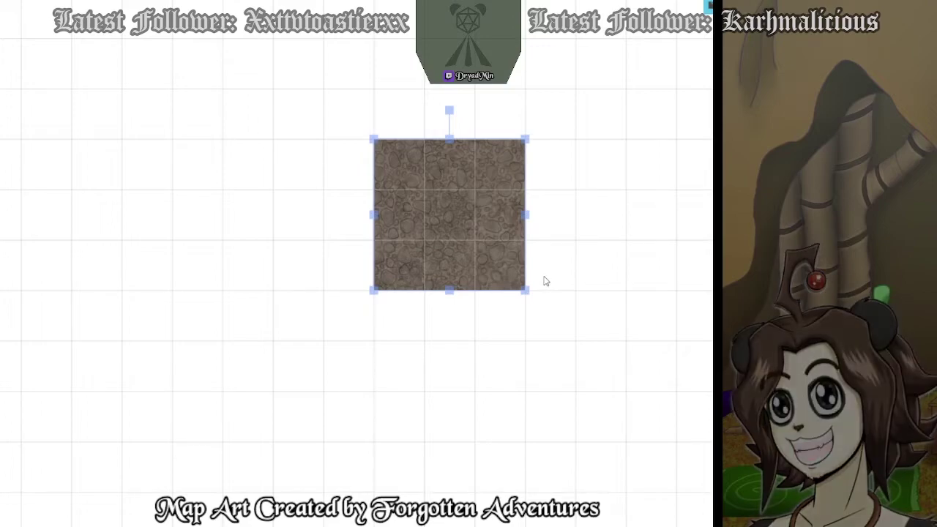
scroll(571, 266, down, 3)
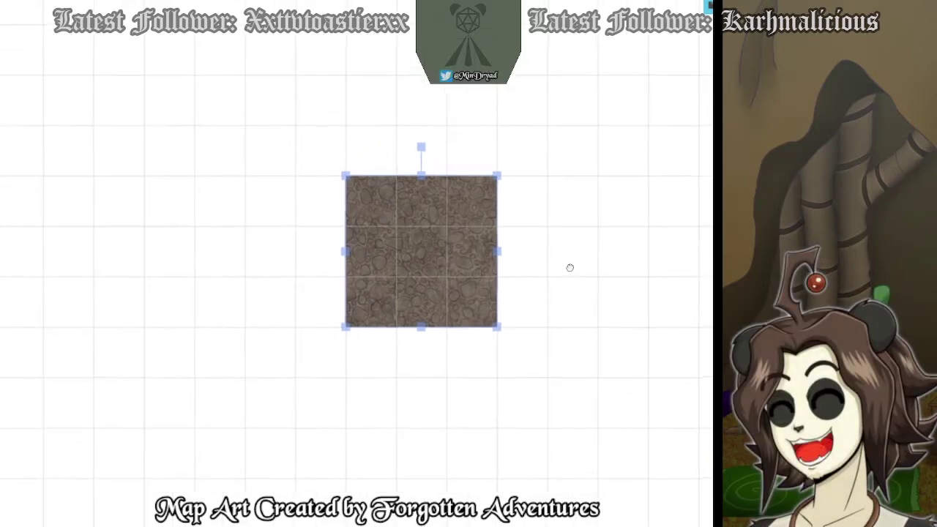
scroll(533, 277, down, 5)
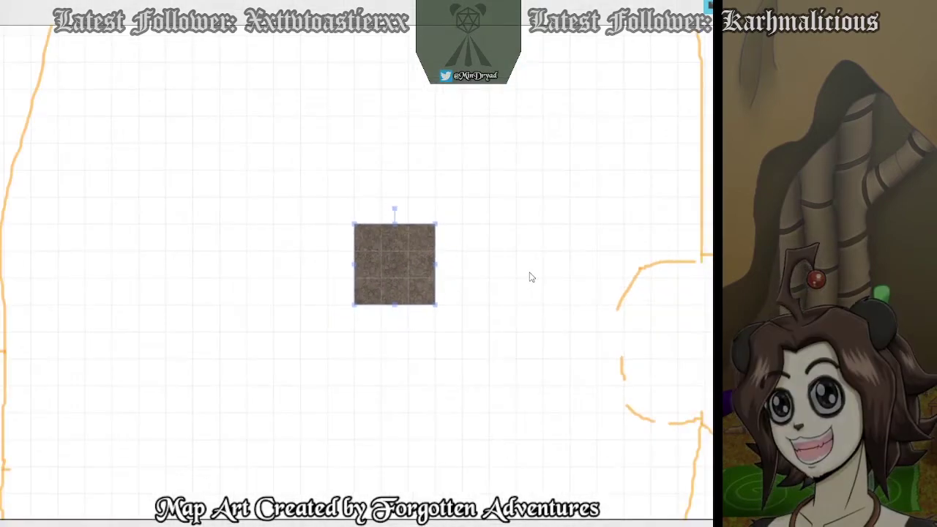
Move the stone tile onto the oval room's west wall, just above the western passage.
drag(435, 341, 191, 57)
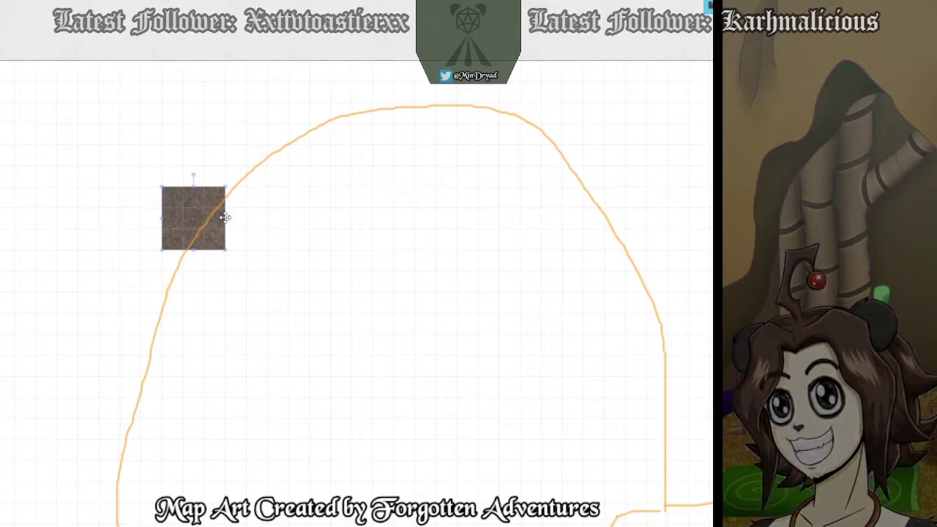
mouse_move(300, 150)
mouse_down()
mouse_move(231, 155)
mouse_move(205, 240)
mouse_move(182, 402)
mouse_up()
scroll(220, 424, down, 4)
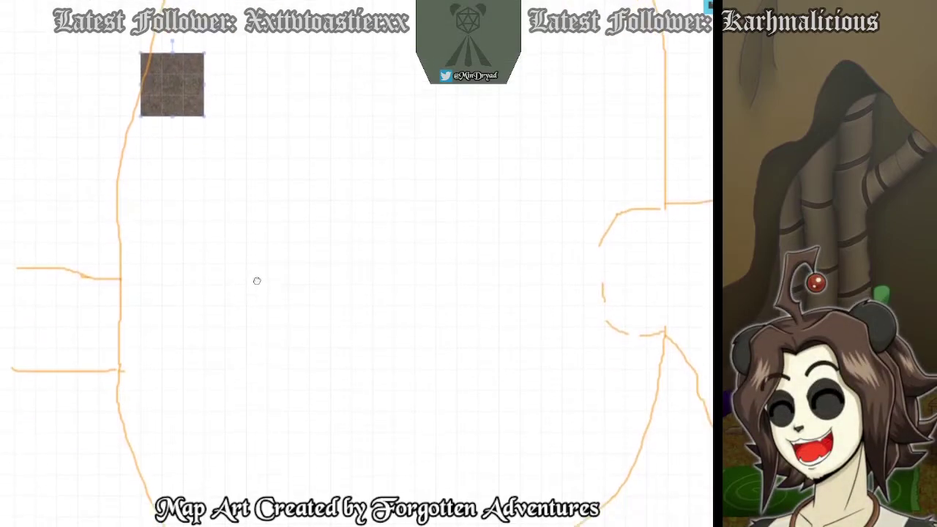
drag(182, 65, 144, 169)
click(198, 257)
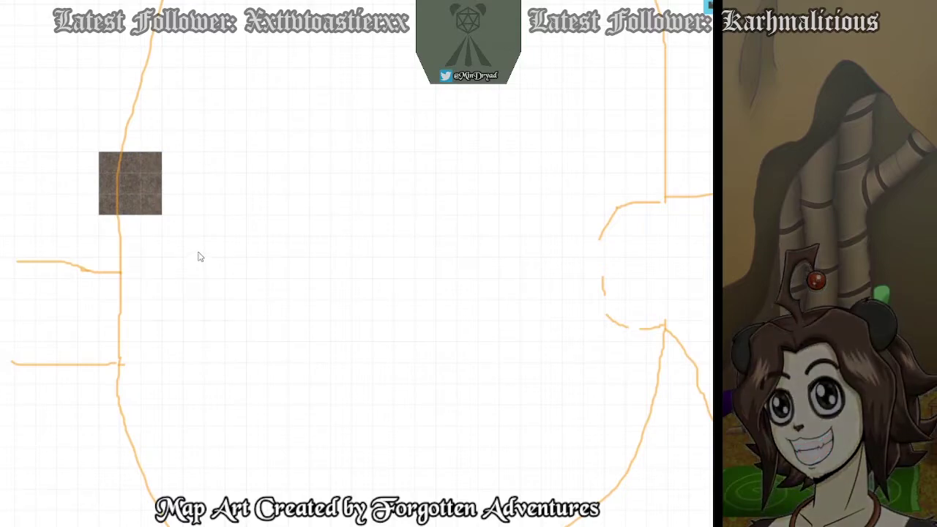
Extend the stone tiles down the oval room's west wall past the passage with pasted copies to form a five-tile column.
drag(207, 258, 131, 240)
drag(56, 117, 191, 279)
key(ctrl+v)
drag(221, 365, 136, 380)
scroll(244, 359, down, 1)
key(ctrl+v)
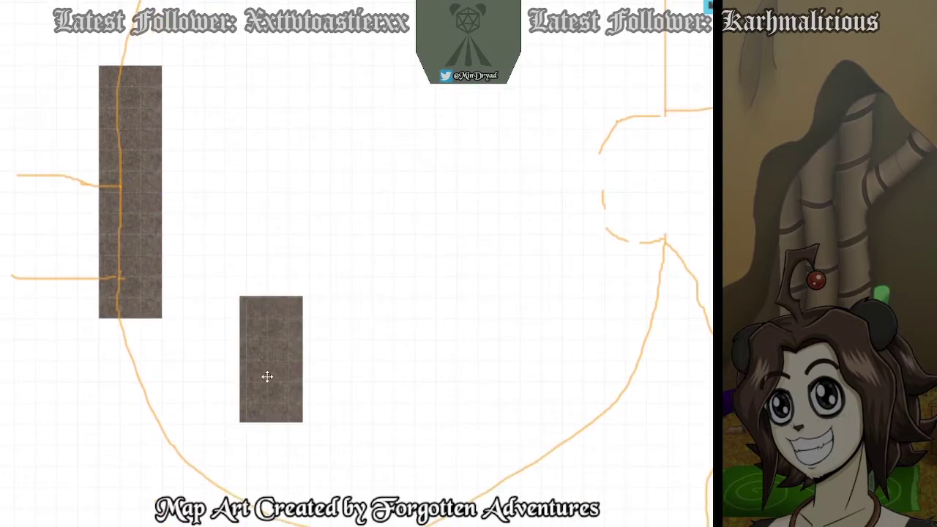
drag(269, 312, 146, 334)
Lay three more tile copies stepwise along the oval room's southwest curve.
drag(284, 377, 182, 403)
key(ctrl+v)
drag(264, 430, 215, 509)
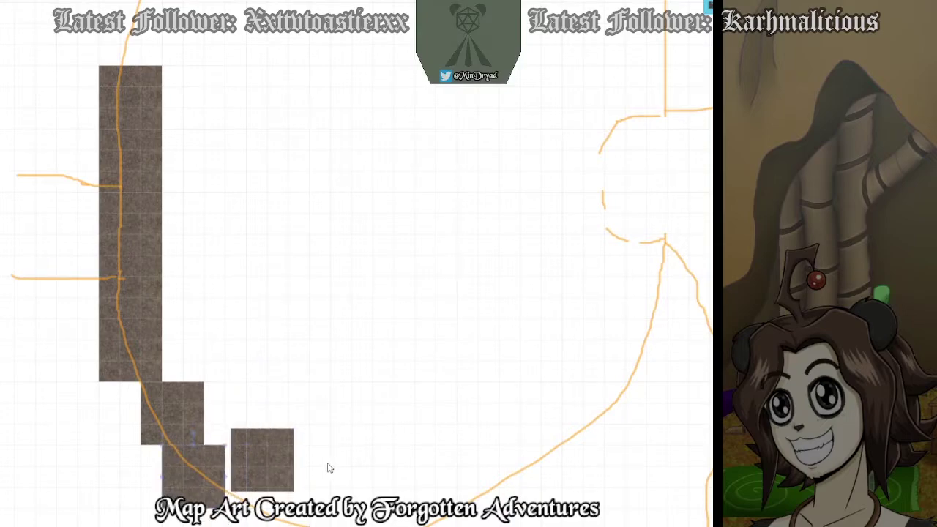
drag(325, 464, 309, 354)
drag(244, 347, 239, 403)
Line the oval room's south wall with a row of tile copies, stepping the last one up at the southeast.
key(ctrl+v)
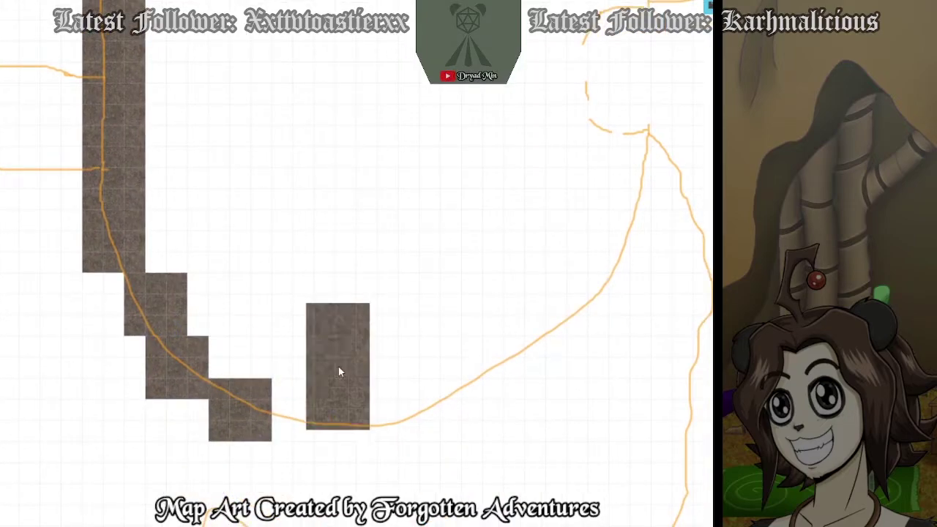
drag(339, 388, 385, 407)
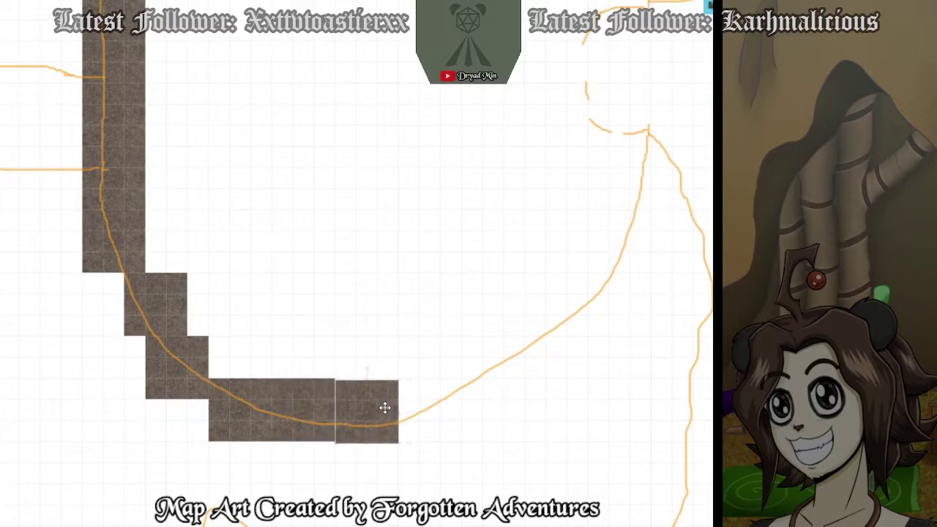
key(ctrl+v)
drag(432, 342, 522, 326)
drag(417, 366, 420, 415)
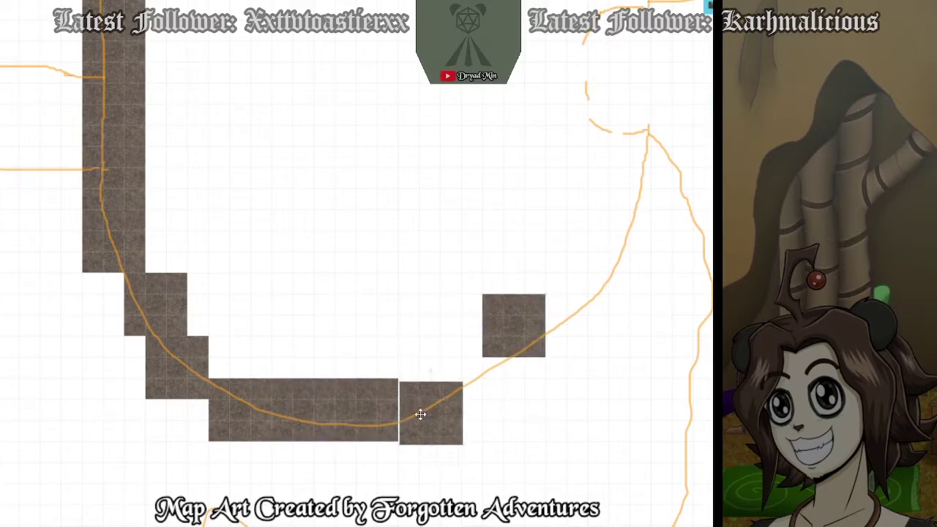
drag(510, 316, 484, 357)
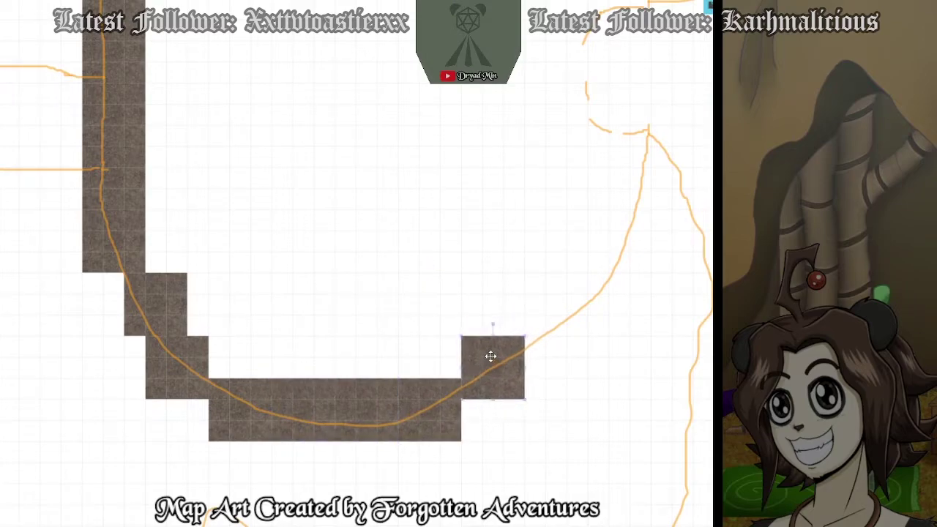
Continue the tile copies up the oval room's southeast curve toward the cave opening.
key(ctrl+v)
drag(596, 299, 562, 320)
drag(596, 230, 626, 265)
key(ctrl+v)
drag(602, 180, 633, 215)
drag(603, 139, 624, 152)
drag(651, 84, 657, 245)
Stack tile copies up the oval room's east wall, across the cave opening to the start of the northeast curve.
key(ctrl+v)
drag(628, 194, 621, 272)
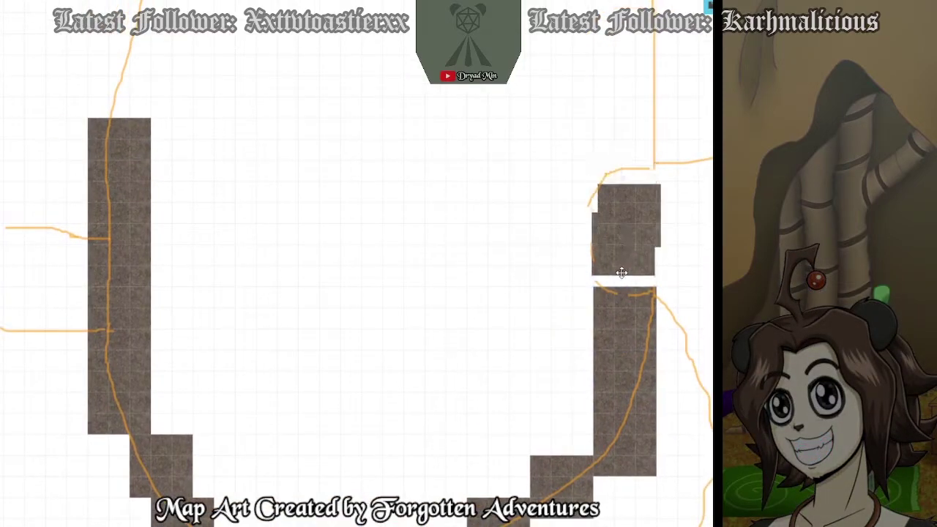
drag(639, 210, 634, 186)
drag(661, 126, 629, 242)
key(ctrl+v)
drag(679, 162, 629, 179)
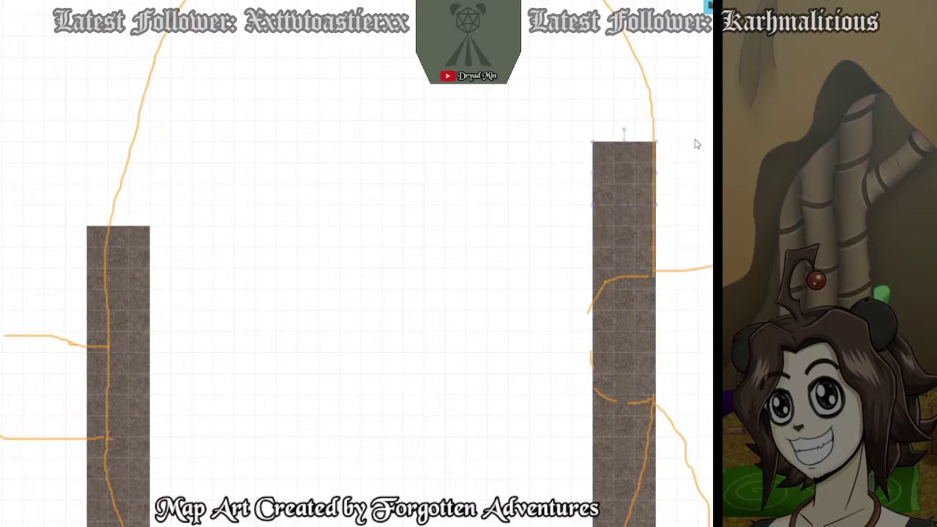
key(ctrl+v)
drag(695, 141, 648, 277)
Lay tile copies stepwise up the oval room's northeast curve and onto the east end of the north wall.
click(525, 171)
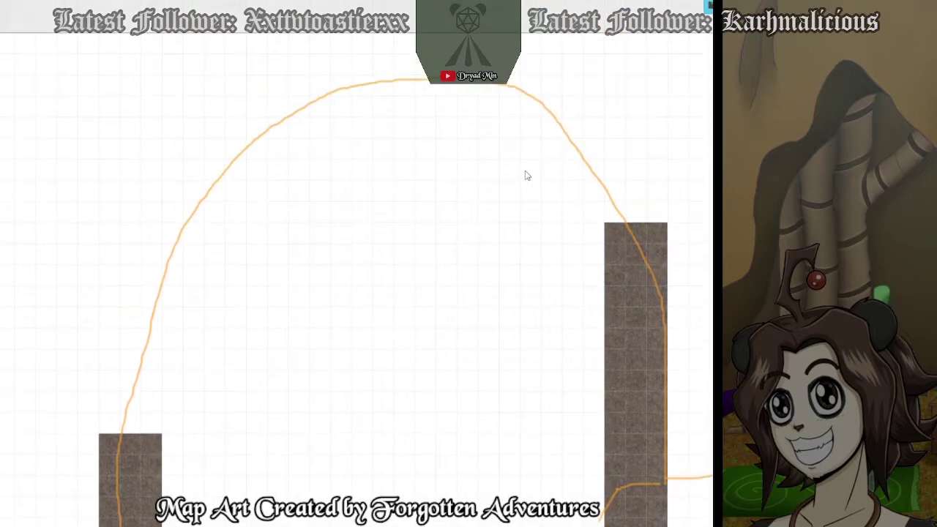
key(ctrl+v)
drag(521, 216, 578, 205)
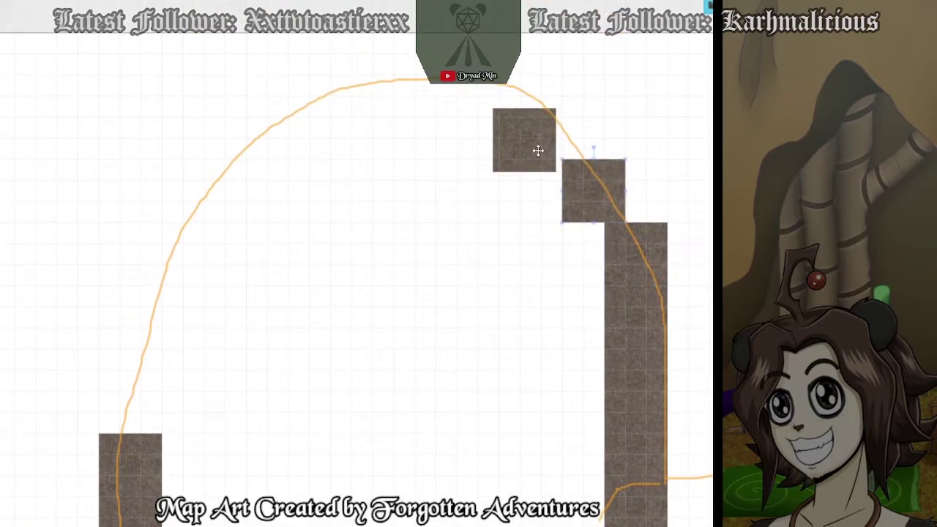
drag(537, 155, 567, 135)
key(ctrl+v)
drag(420, 109, 490, 96)
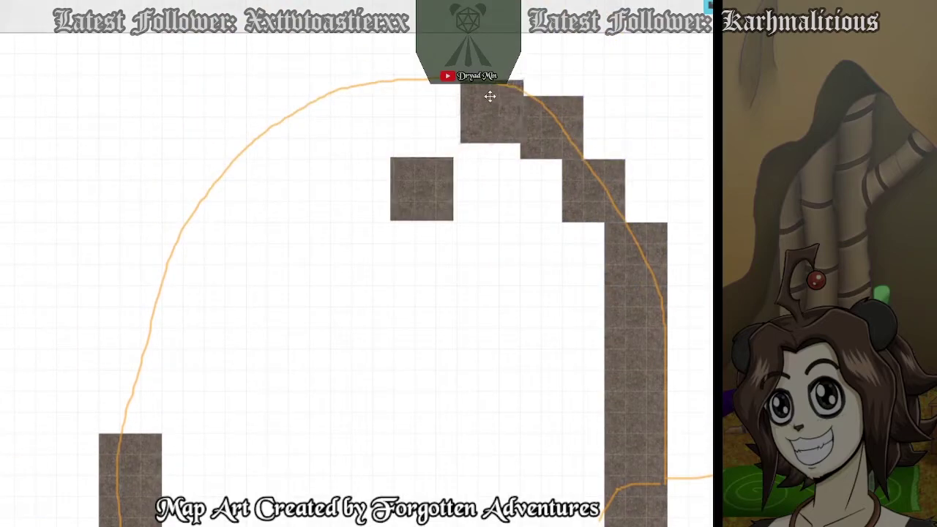
drag(442, 194, 445, 112)
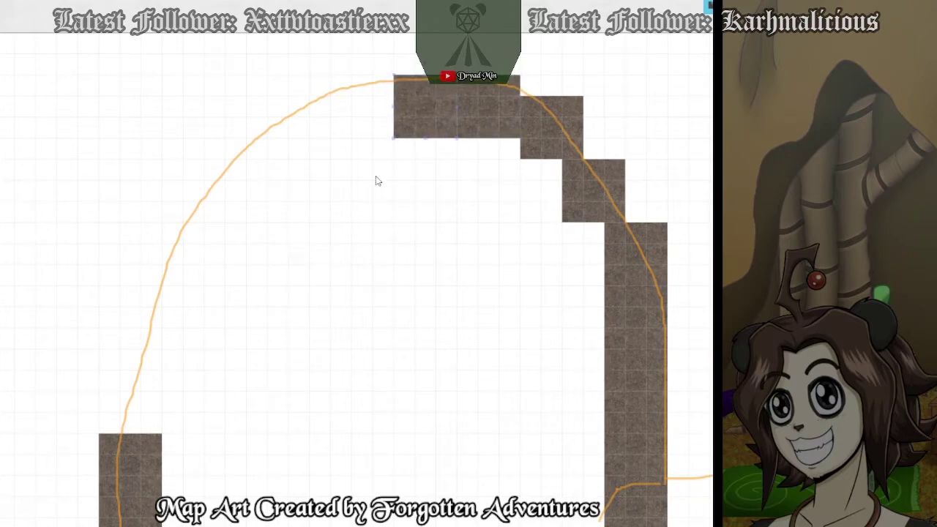
Extend the row of tile copies westward along the oval room's north wall to the start of the northwest curve.
key(ctrl+v)
drag(355, 142, 364, 109)
drag(361, 202, 306, 116)
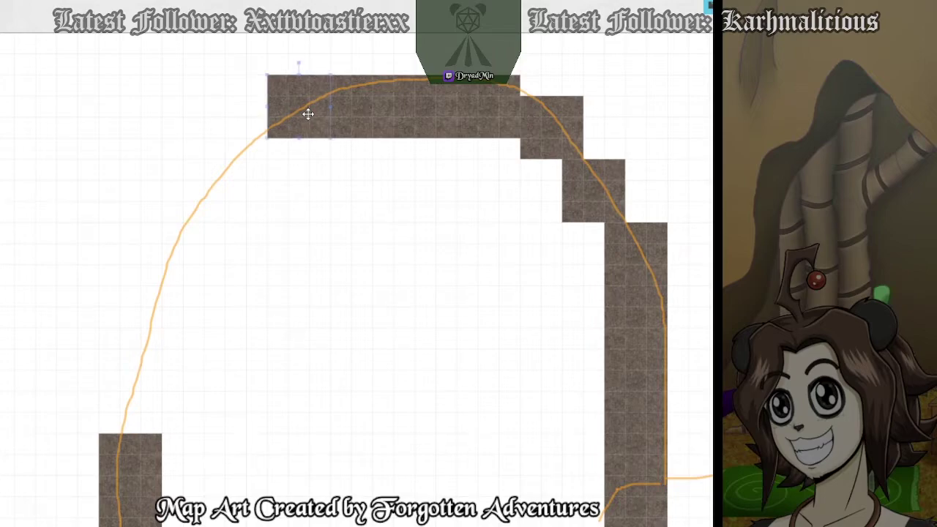
drag(308, 134, 308, 117)
Step tile copies down the oval room's northwest curve and close the remaining gap in the west wall.
key(ctrl+v)
drag(285, 183, 241, 138)
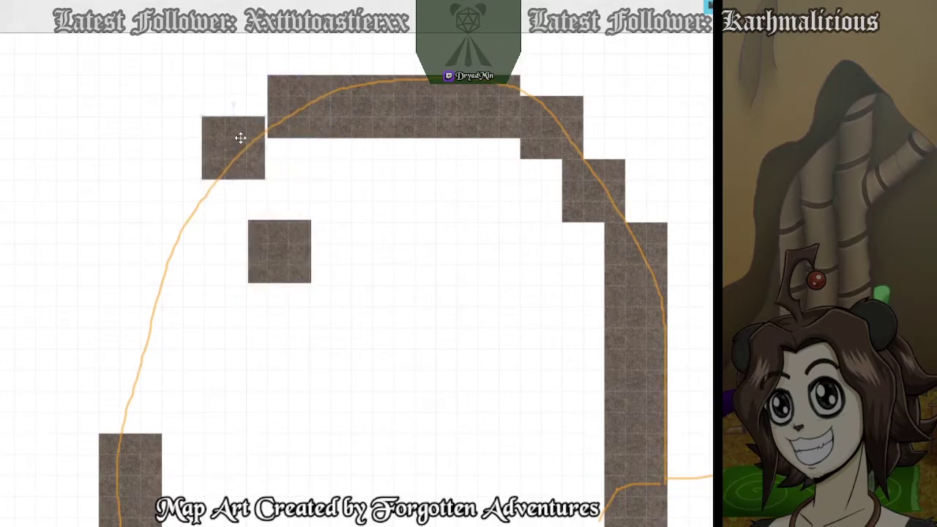
drag(270, 259, 206, 223)
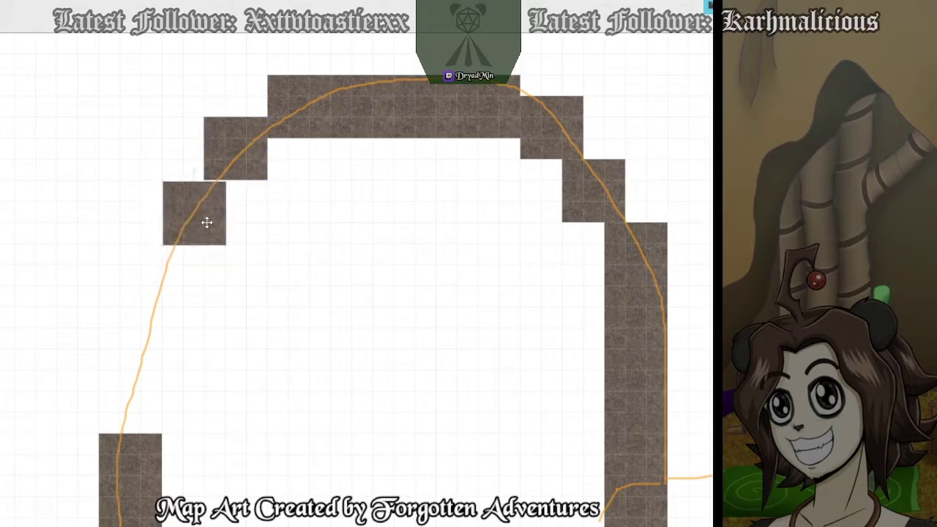
key(ctrl+v)
drag(286, 269, 148, 270)
drag(317, 345, 153, 341)
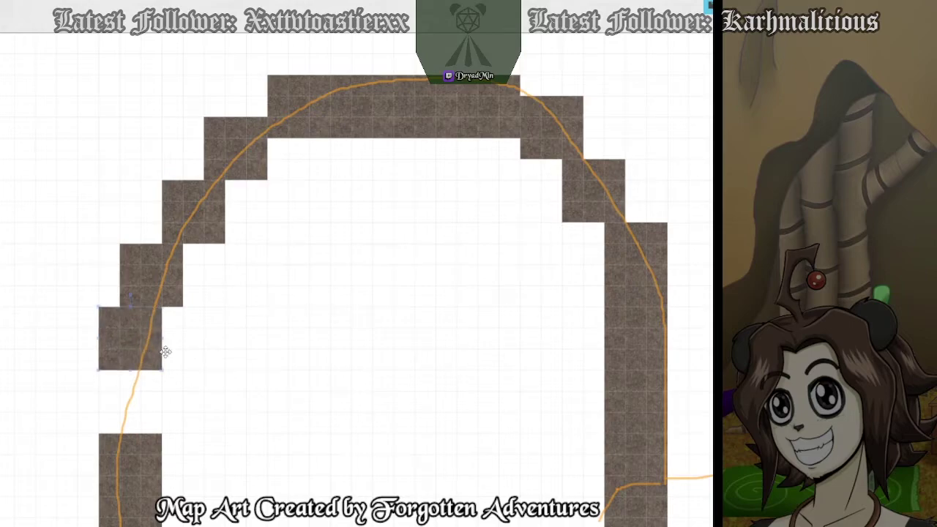
scroll(278, 339, down, 2)
key(ctrl+v)
drag(280, 338, 135, 316)
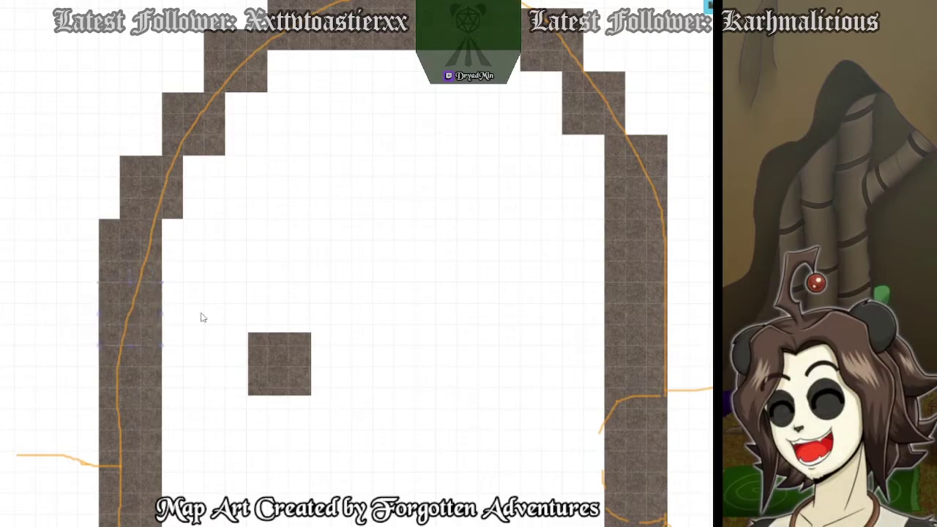
Add a second row of tile copies directly inside the oval room's north wall.
drag(274, 359, 299, 82)
key(ctrl+v)
drag(393, 88, 360, 82)
Stack a second column of tile copies inside the oval room's east wall, down beside the cave opening.
drag(418, 161, 563, 249)
key(ctrl+v)
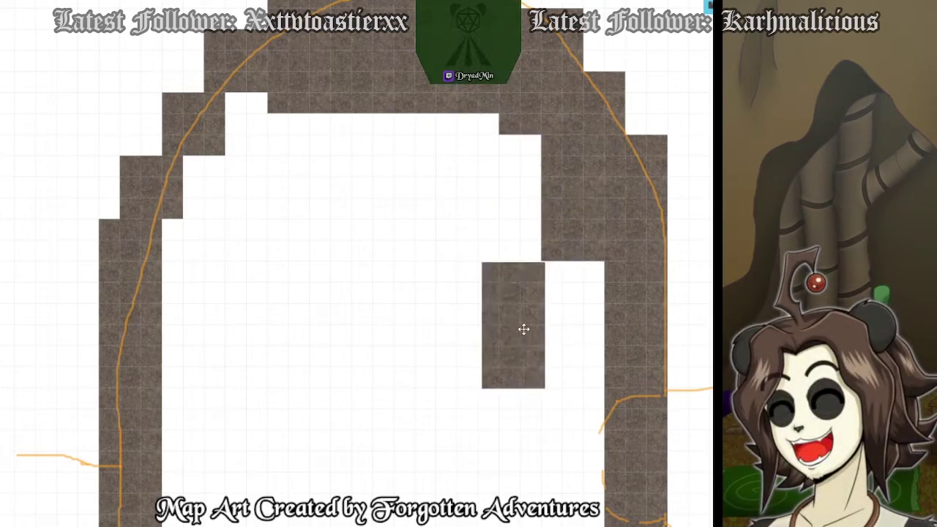
drag(520, 283, 574, 282)
drag(513, 360, 569, 359)
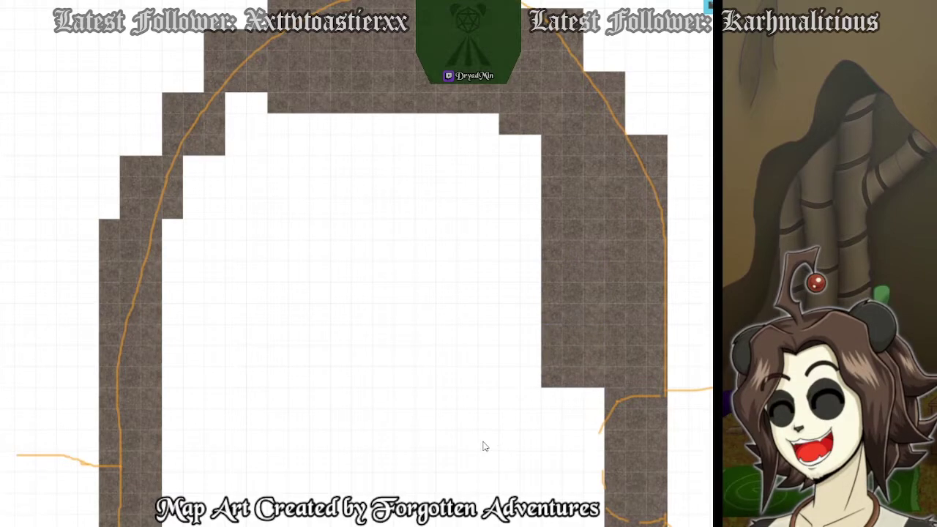
scroll(483, 432, down, 4)
key(ctrl+v)
key(ctrl+v)
drag(479, 329, 564, 270)
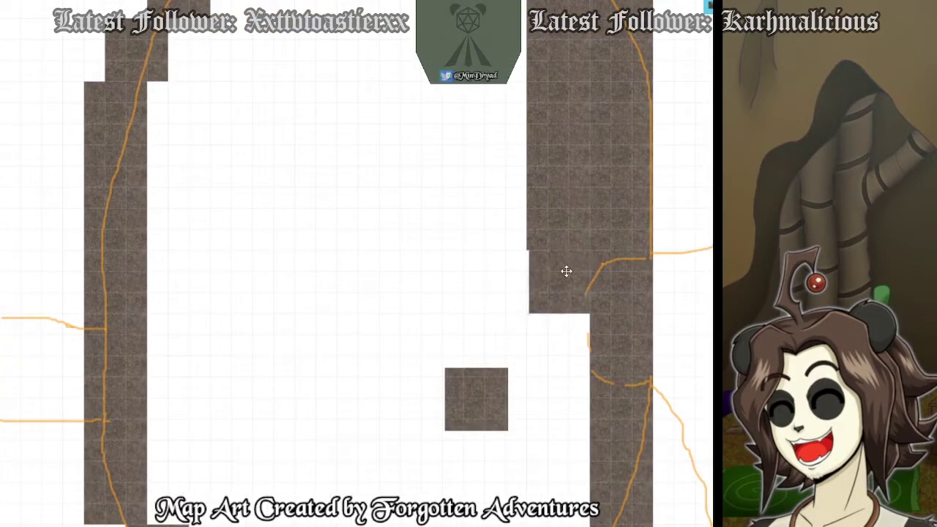
drag(491, 410, 561, 359)
Continue the inner east column down to the southeast curve and set one tile inward at its foot.
key(ctrl+v)
key(ctrl+v)
drag(469, 393, 568, 415)
scroll(568, 414, down, 5)
drag(428, 280, 528, 297)
key(ctrl+v)
key(ctrl+v)
drag(376, 281, 517, 338)
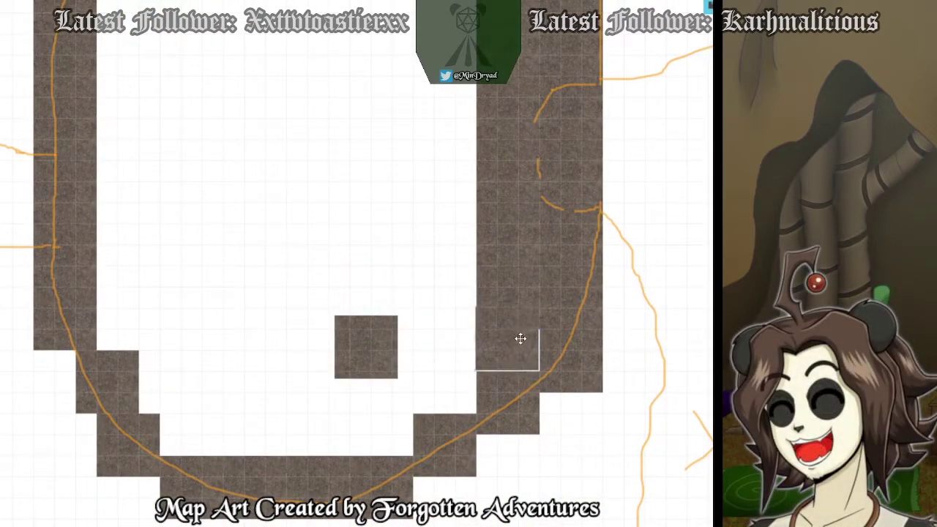
drag(344, 359, 415, 393)
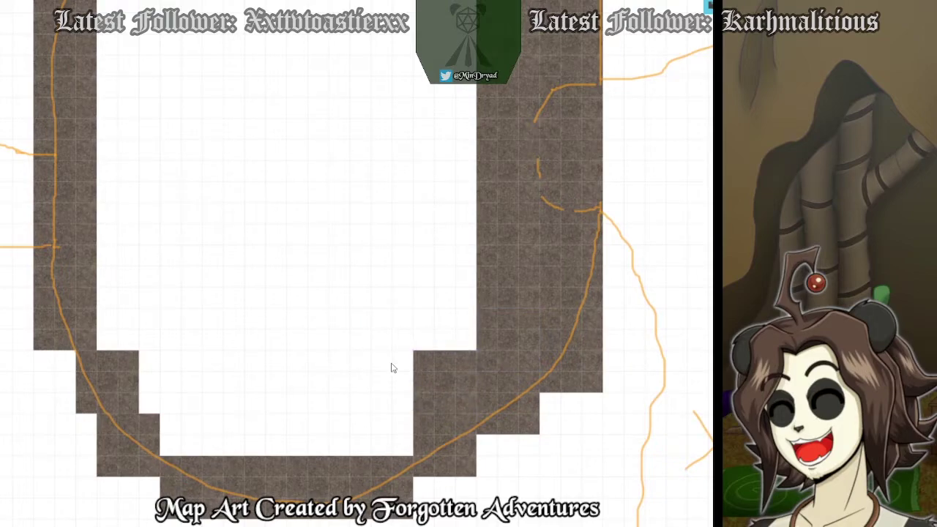
Fill a second row of tile copies inside the oval room's south wall, from the southeast to the southwest curve.
key(ctrl+v)
drag(360, 339, 398, 415)
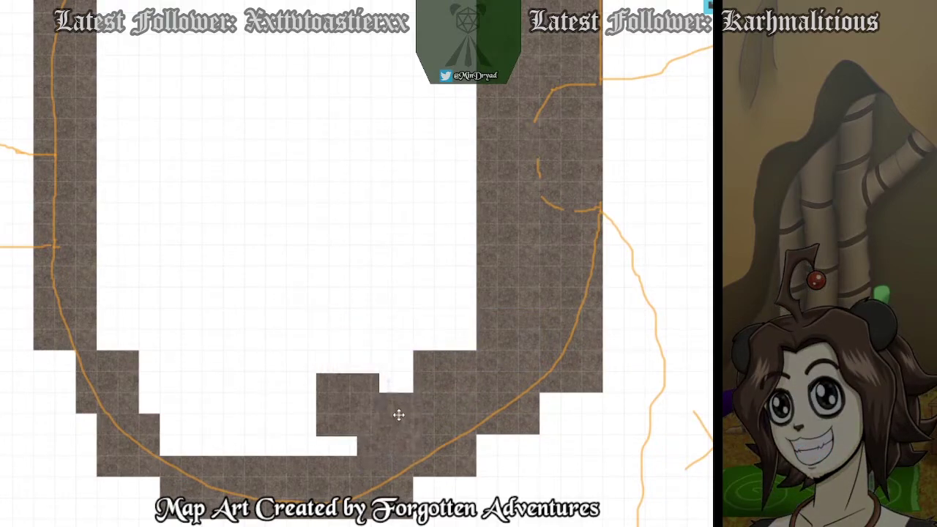
drag(329, 387, 307, 395)
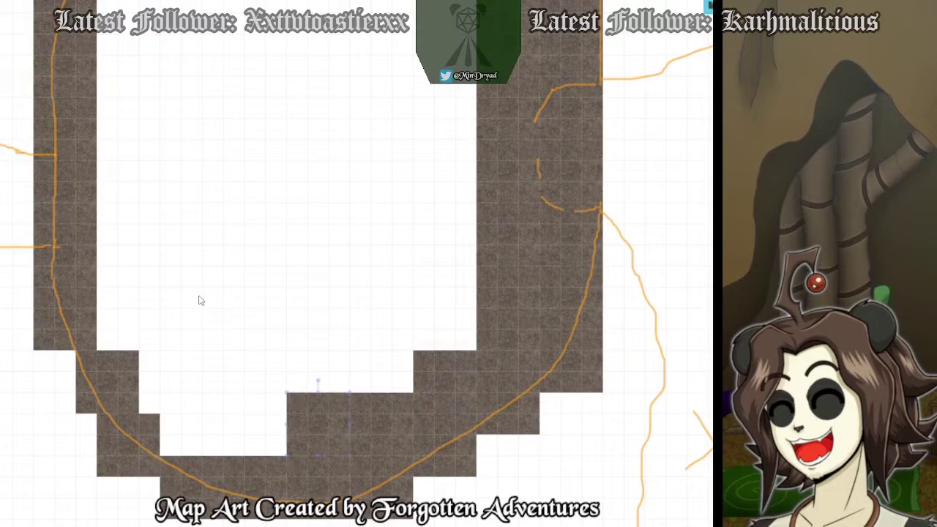
key(ctrl+v)
drag(209, 317, 268, 423)
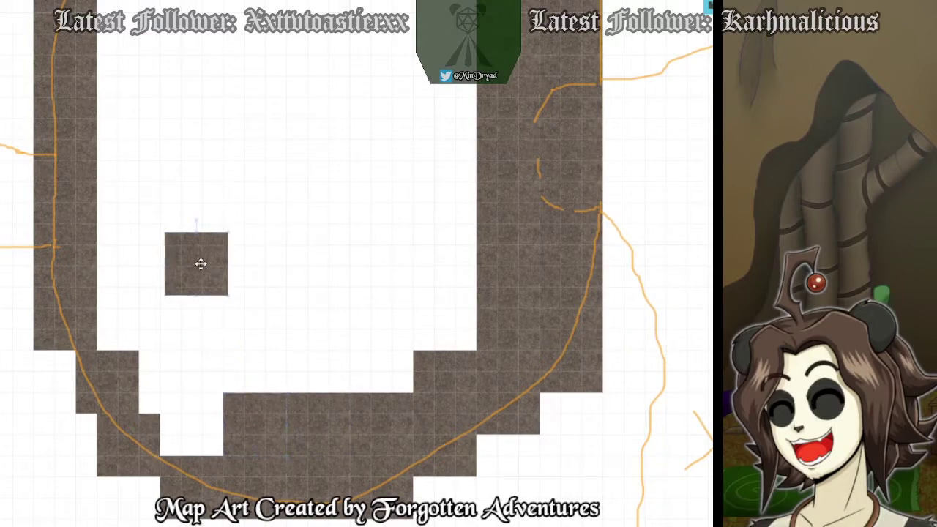
drag(201, 258, 192, 414)
Lay a third row of tile copies above the south rows, working eastward from the southwest curve.
key(ctrl+v)
drag(198, 318, 171, 378)
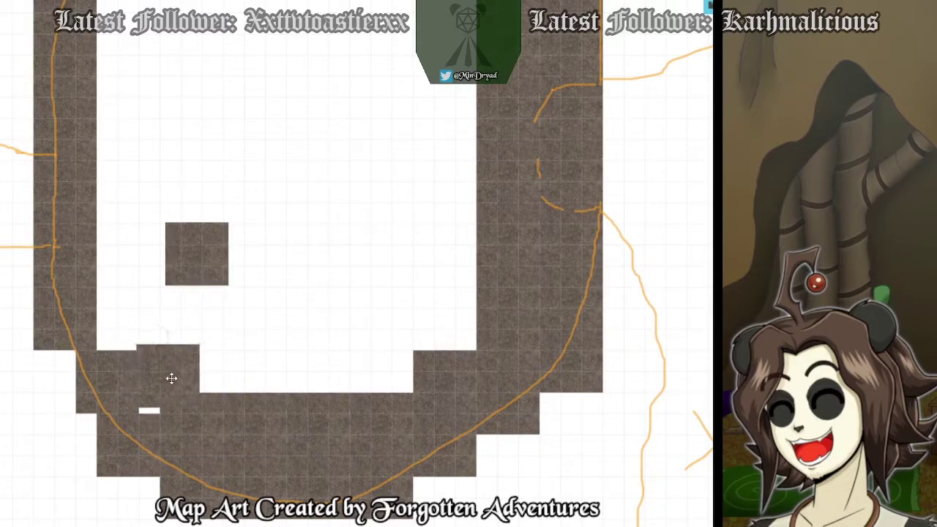
drag(200, 261, 244, 382)
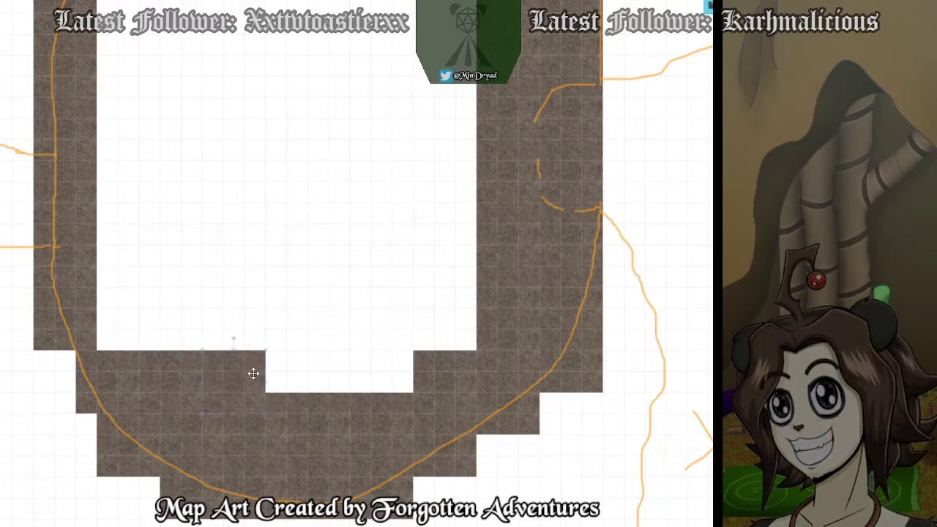
key(ctrl+v)
drag(306, 384, 282, 393)
drag(322, 275, 392, 391)
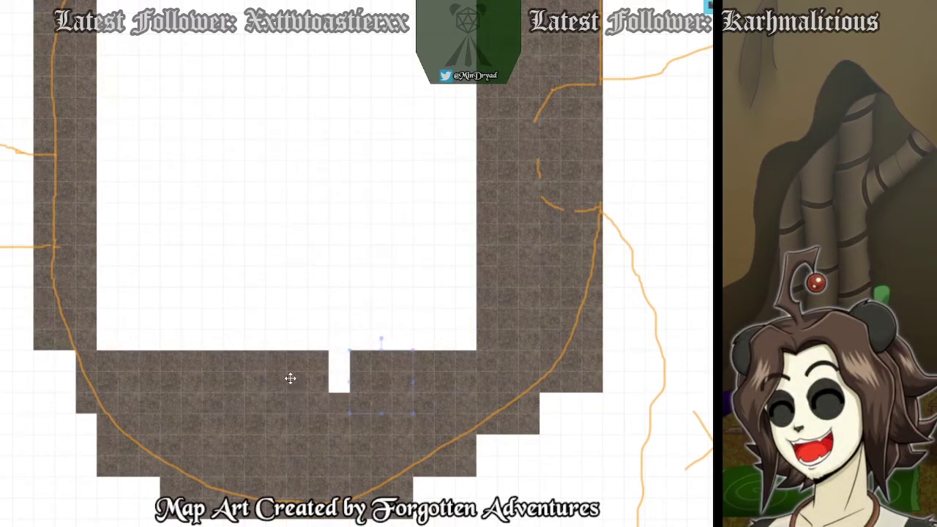
Shift three tiles of the third south row eastward and fill the gap at its west end with a copy.
drag(290, 378, 310, 378)
drag(231, 376, 256, 376)
drag(178, 371, 200, 371)
click(149, 331)
key(ctrl+v)
drag(148, 336, 146, 364)
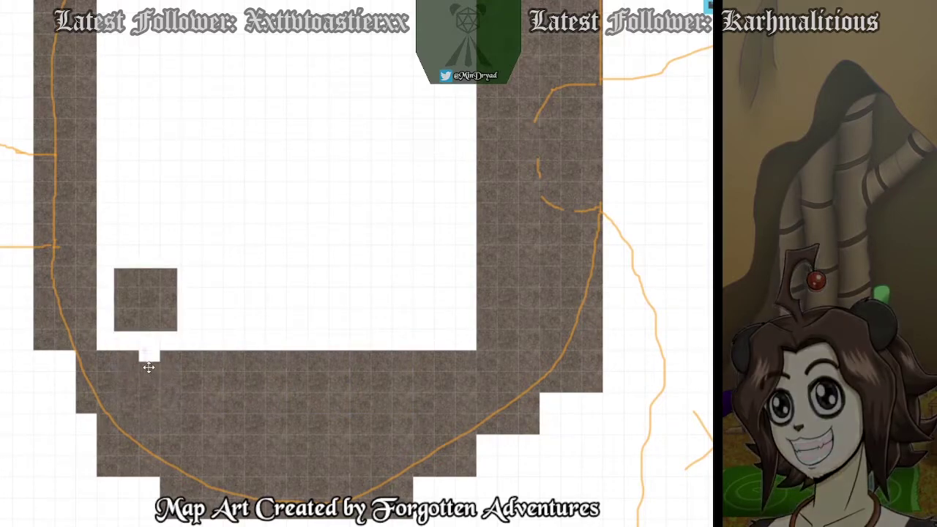
Lay a fourth row of tile copies across the oval room's south part, from the west column to the east column.
drag(159, 290, 130, 313)
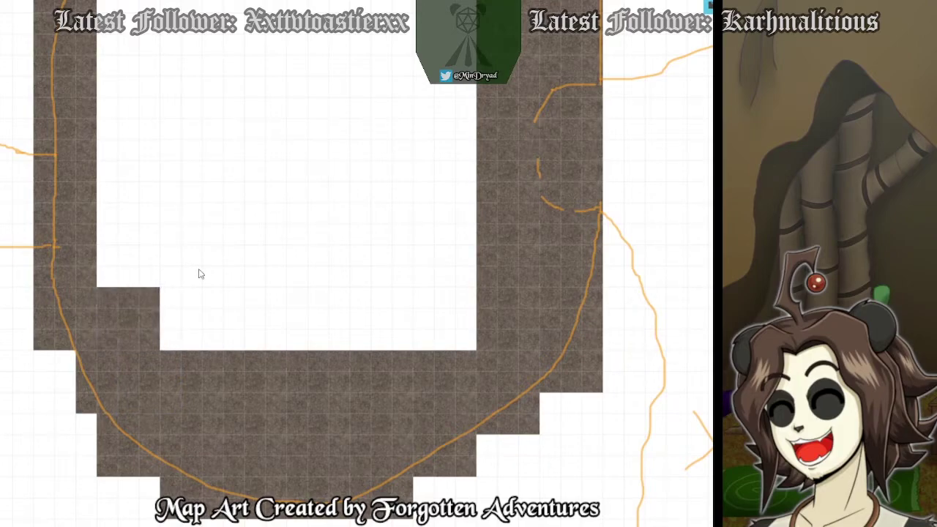
key(ctrl+v)
key(ctrl+v)
drag(196, 301, 189, 314)
drag(212, 251, 239, 316)
key(ctrl+v)
key(ctrl+v)
drag(361, 272, 320, 299)
drag(366, 334, 390, 297)
key(ctrl+v)
drag(429, 237, 458, 343)
Lay a fifth row of tile copies above the filled south area, from the east column back to the west column.
drag(452, 226, 467, 264)
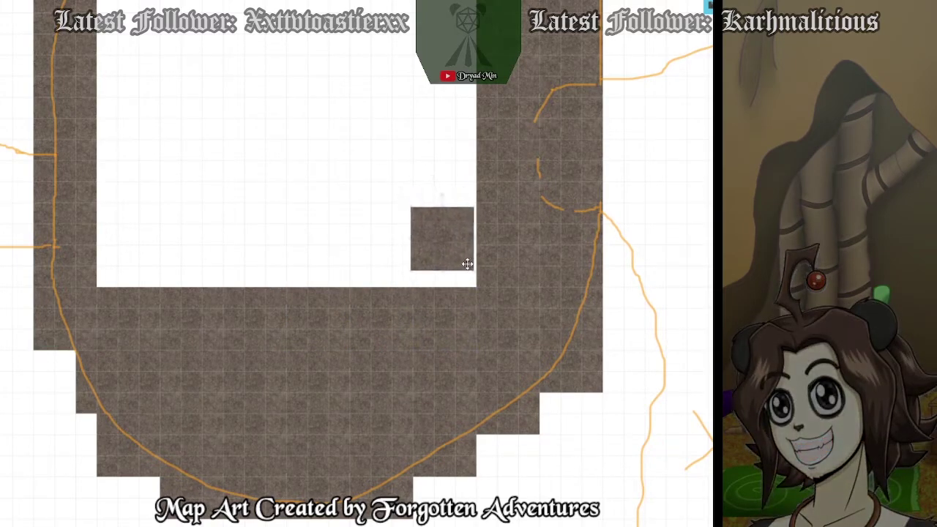
drag(411, 216, 330, 248)
key(ctrl+v)
key(ctrl+v)
drag(272, 137, 198, 265)
key(ctrl+v)
drag(185, 165, 134, 267)
Fill a sixth row of tile copies across the oval room from the west column to the east column.
drag(183, 116, 134, 213)
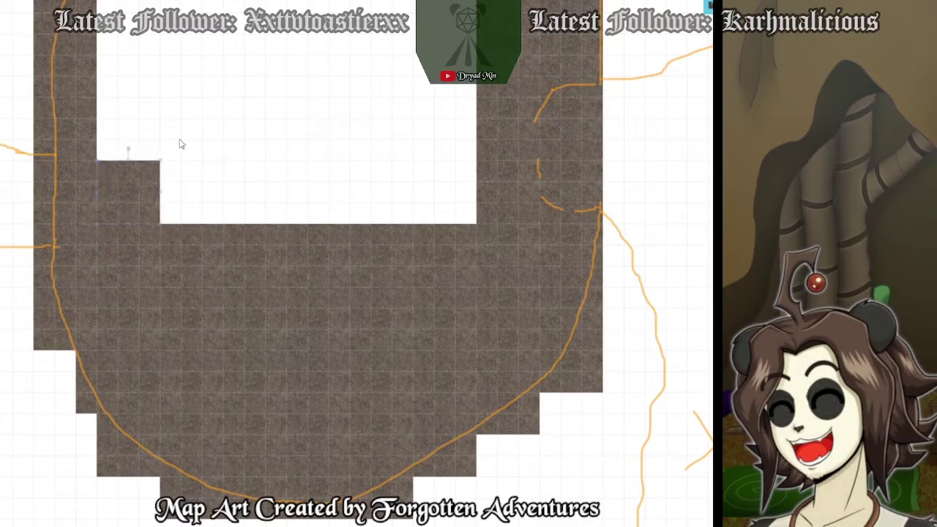
key(ctrl+v)
drag(193, 150, 197, 198)
drag(207, 86, 261, 184)
key(ctrl+v)
drag(348, 158, 327, 199)
drag(357, 86, 397, 191)
key(ctrl+v)
drag(441, 143, 455, 203)
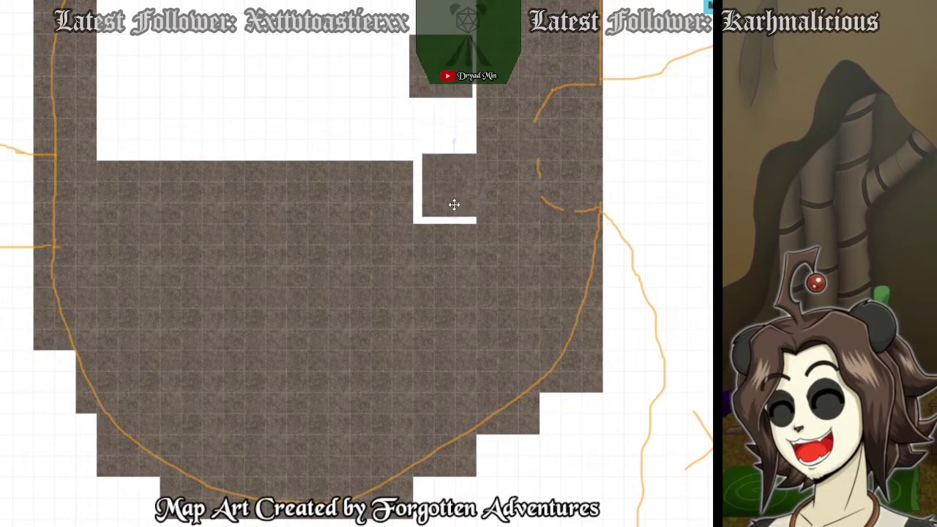
Fill a seventh row of tile copies across the oval room, working from the east column to the west column.
drag(367, 45, 360, 154)
drag(437, 177, 439, 240)
key(ctrl+v)
drag(373, 154, 381, 245)
drag(374, 117, 251, 379)
key(Up)
key(ctrl+v)
drag(337, 186, 211, 346)
key(ctrl+v)
drag(305, 211, 129, 380)
Fill an eighth row of tile copies eastward across the oval room, level with the top of the cave opening.
drag(281, 164, 121, 325)
key(ctrl+v)
drag(300, 240, 187, 311)
drag(311, 200, 262, 319)
key(ctrl+v)
drag(378, 247, 328, 314)
drag(388, 205, 384, 299)
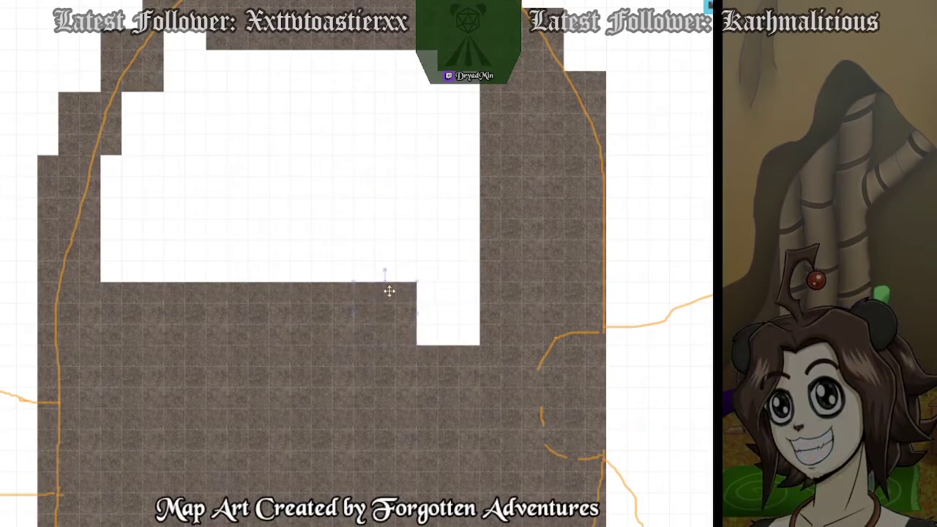
key(ctrl+v)
drag(444, 184, 463, 328)
Stack tile copies up the east edge of the remaining gap to the room's northern rows.
drag(454, 147, 454, 234)
key(ctrl+v)
drag(344, 124, 450, 189)
drag(351, 85, 454, 120)
key(ctrl+v)
drag(338, 63, 459, 98)
Fill the second column from the east in the remaining gap and patch the notch at the northwest curve.
drag(325, 122, 378, 94)
key(ctrl+v)
drag(307, 117, 196, 60)
drag(323, 166, 392, 156)
key(ctrl+v)
drag(359, 251, 404, 198)
key(ctrl+v)
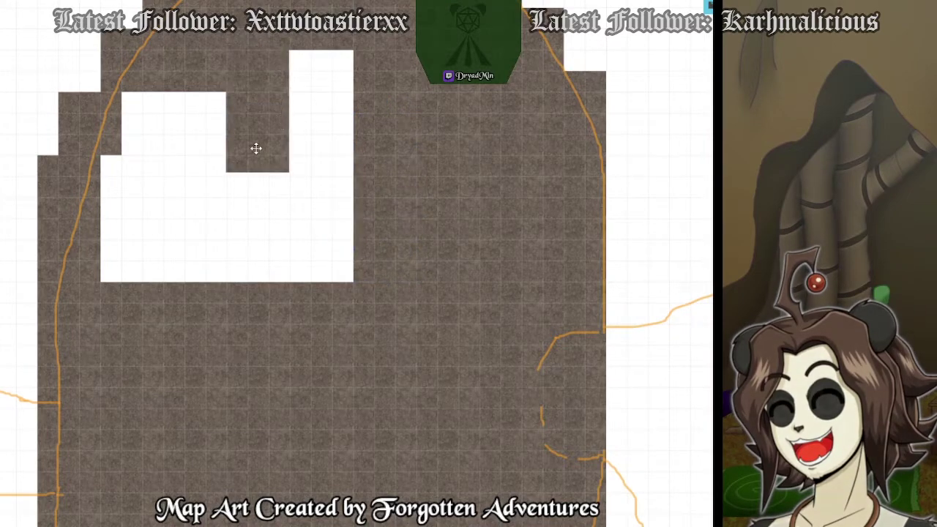
Fill the third column from the east in the remaining gap with four tile copies.
drag(256, 142, 322, 255)
drag(266, 89, 329, 197)
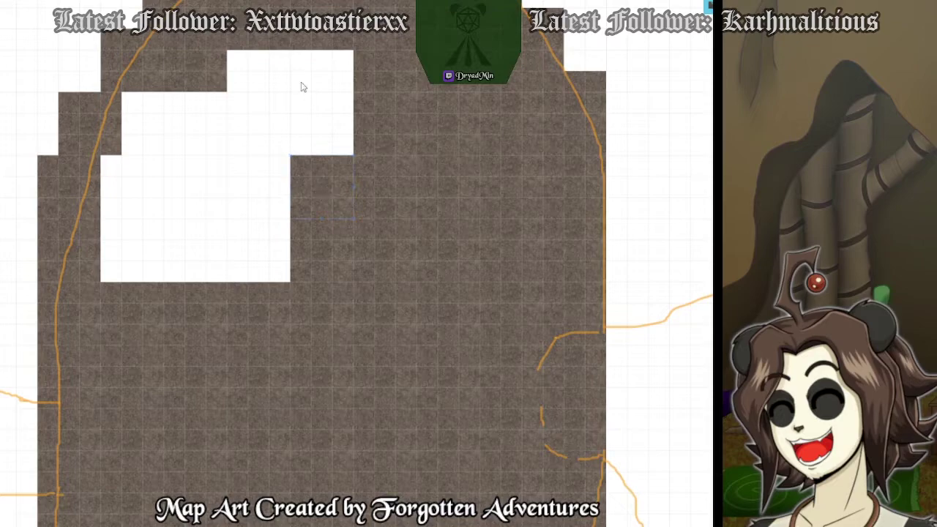
key(ctrl+v)
key(ctrl+v)
drag(306, 122, 328, 133)
drag(306, 70, 327, 67)
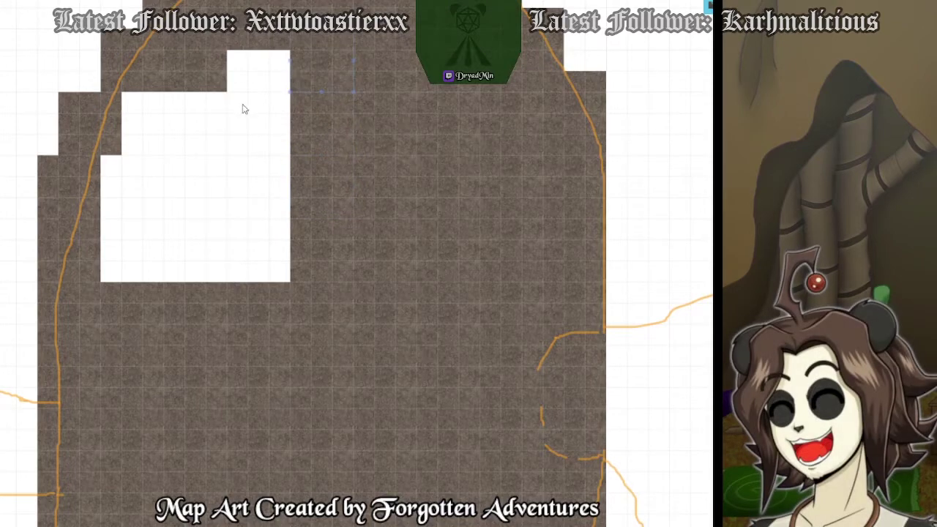
Fill the next column westward in the remaining northwest gap with tile copies.
key(ctrl+v)
drag(256, 75, 273, 83)
drag(236, 140, 251, 153)
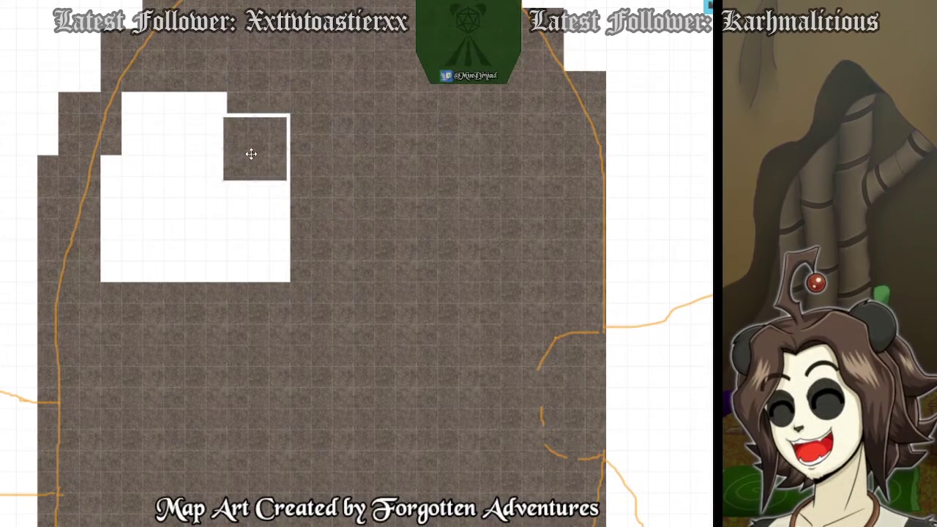
key(ctrl+v)
drag(247, 193, 264, 209)
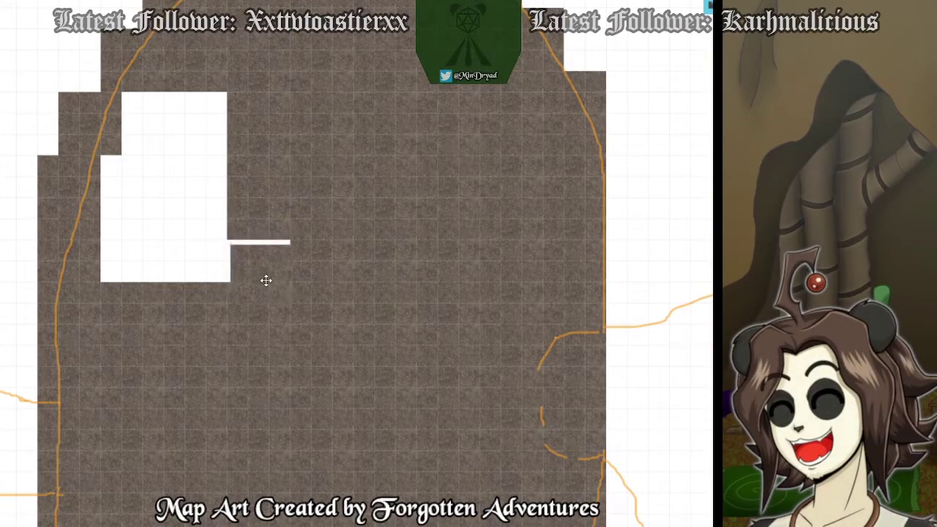
Cover the last uncovered area at the oval room's northwest with tile copies, leaving the token settings unchanged.
key(ctrl+v)
drag(188, 177, 204, 130)
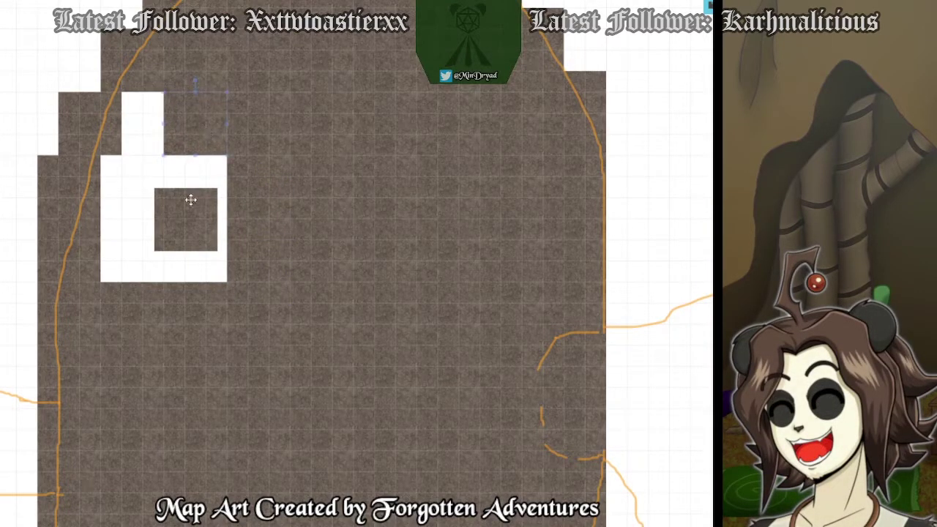
drag(192, 197, 196, 182)
key(ctrl+v)
drag(183, 272, 137, 259)
drag(199, 241, 208, 267)
key(ctrl+v)
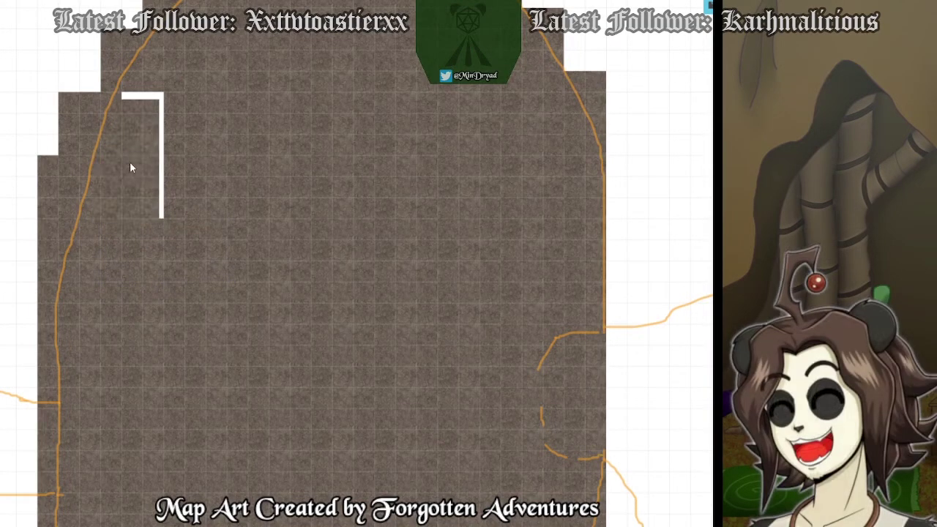
double_click(155, 176)
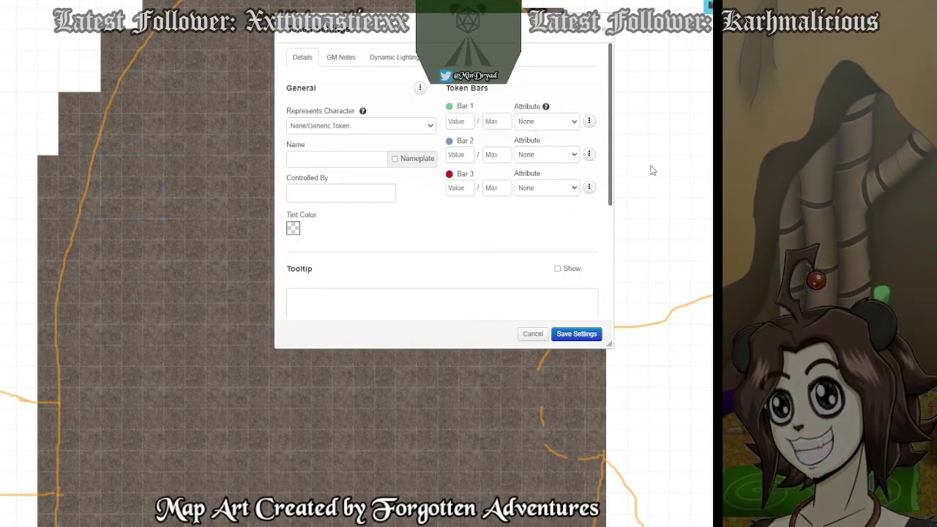
click(537, 337)
drag(613, 523, 655, 224)
drag(694, 255, 351, 340)
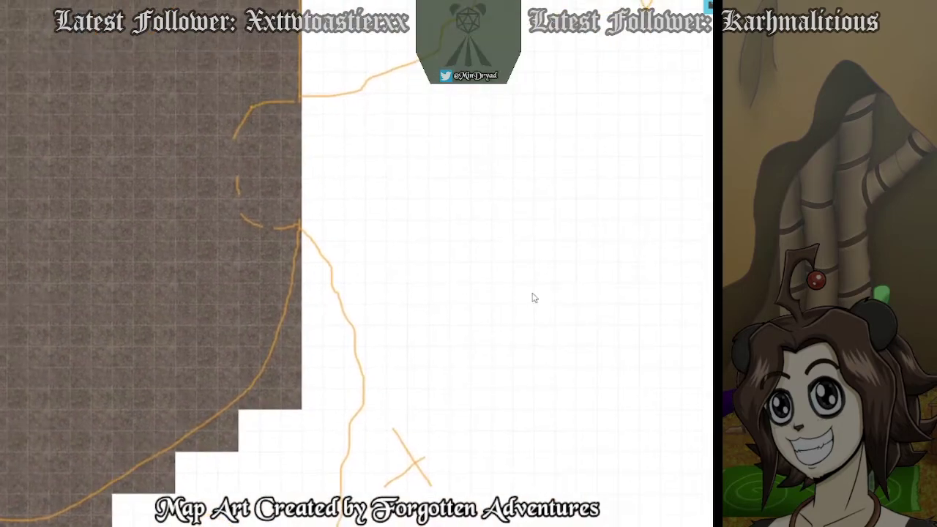
Switch to the Floor 2 page and check the settings of the lake's water token without changing them.
drag(659, 191, 505, 318)
scroll(454, 282, down, 2)
scroll(461, 270, left, 2)
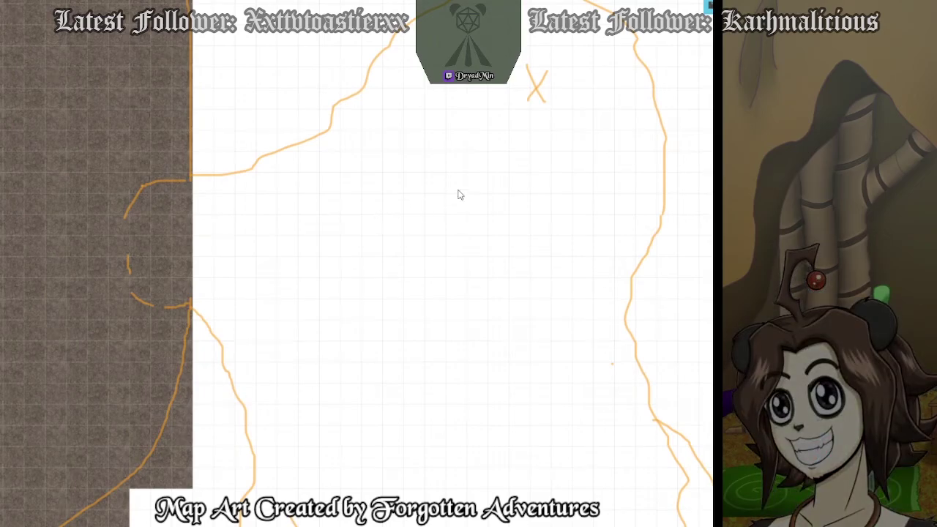
click(708, 11)
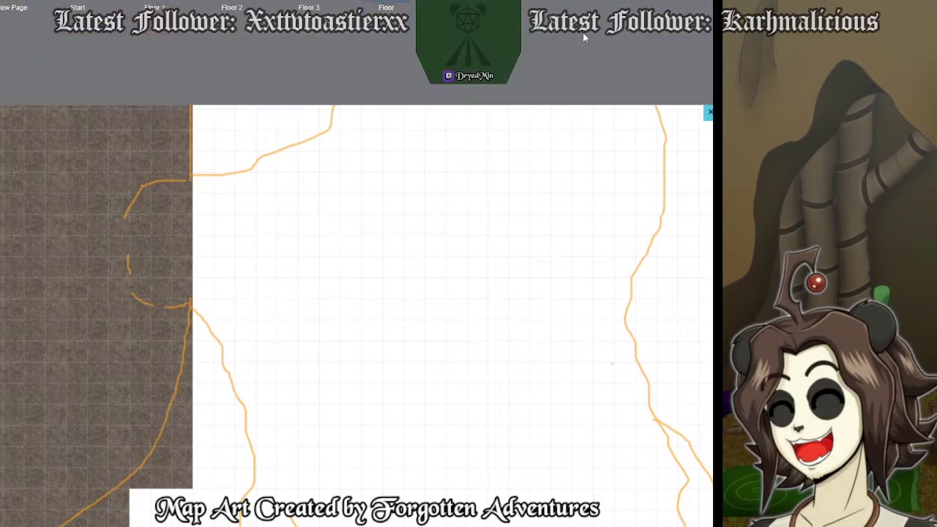
click(247, 47)
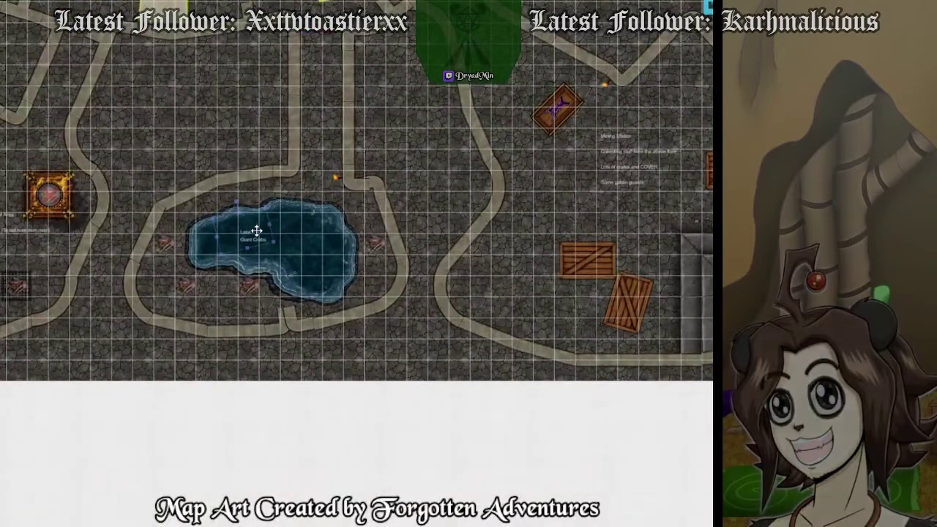
double_click(248, 220)
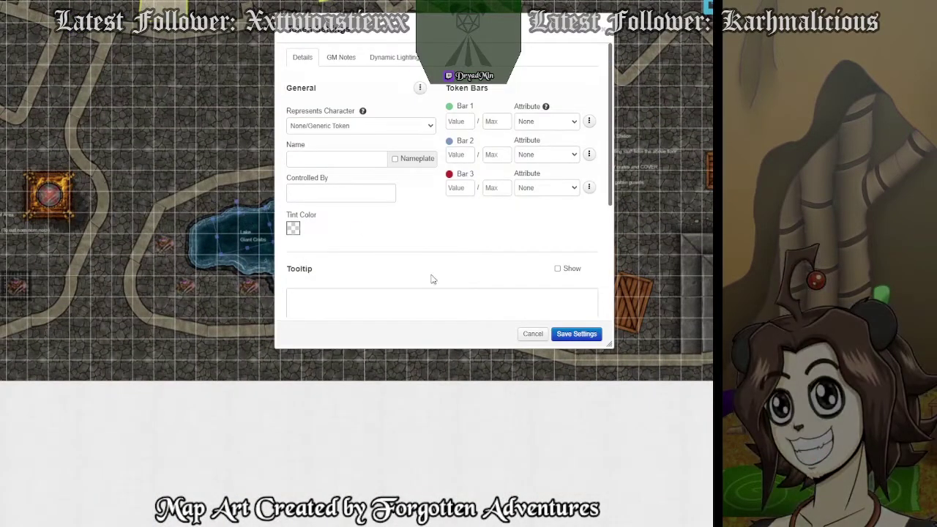
click(533, 334)
Review the lake token's Details, GM Notes and Dynamic Lighting settings for how its water was made.
right_click(249, 227)
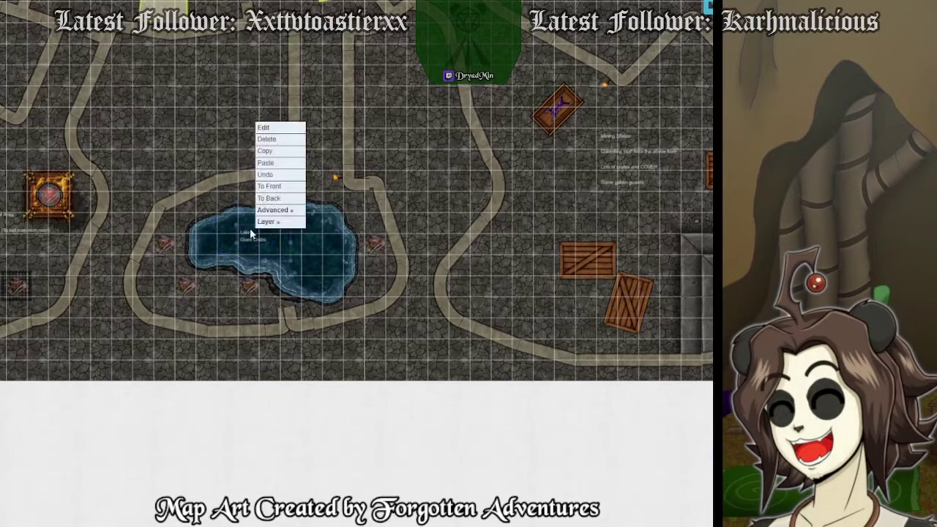
click(237, 218)
double_click(230, 223)
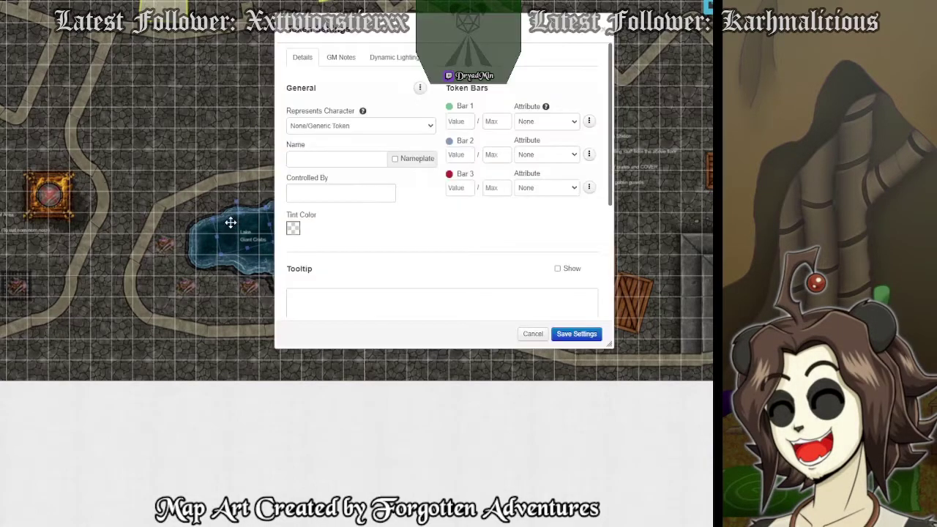
click(383, 59)
click(341, 57)
click(302, 57)
scroll(413, 236, down, 5)
scroll(427, 245, up, 5)
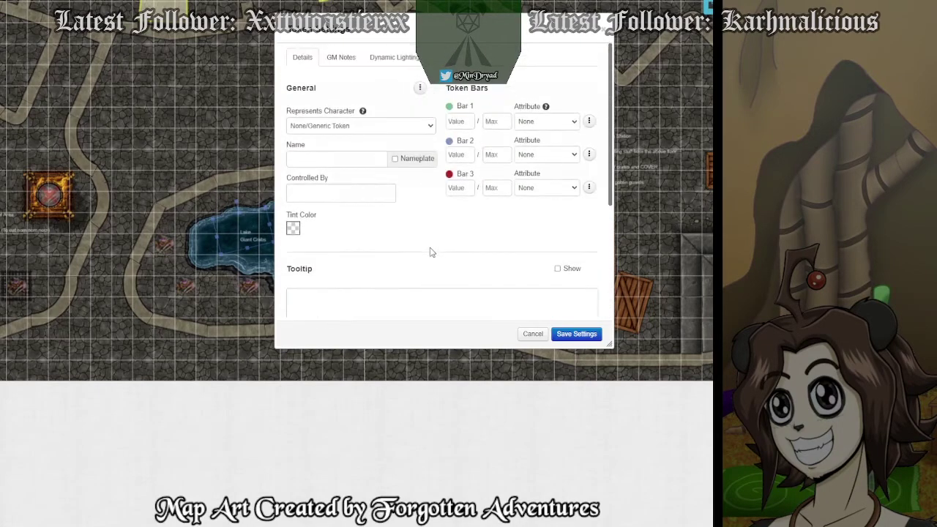
click(527, 331)
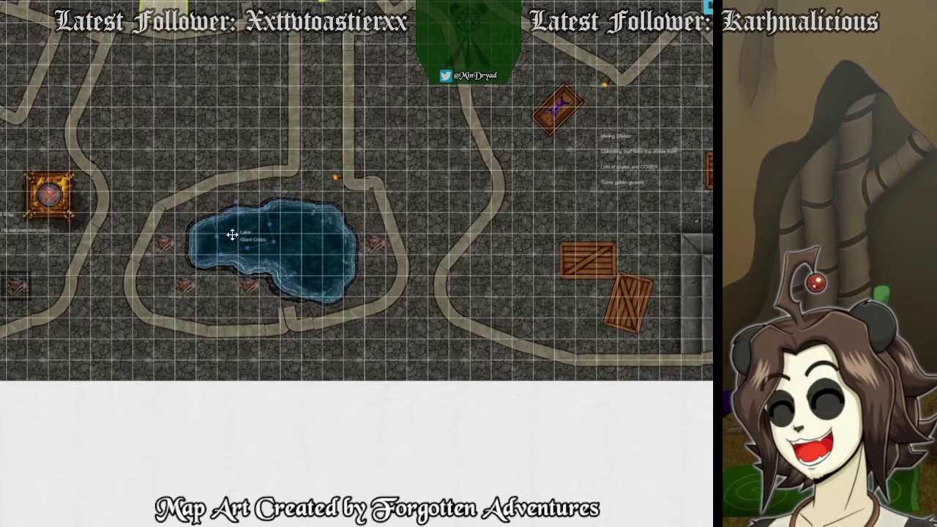
click(311, 264)
drag(313, 254, 435, 213)
key(ctrl+z)
Return to the new floor page and rename it Floor 4.
click(708, 7)
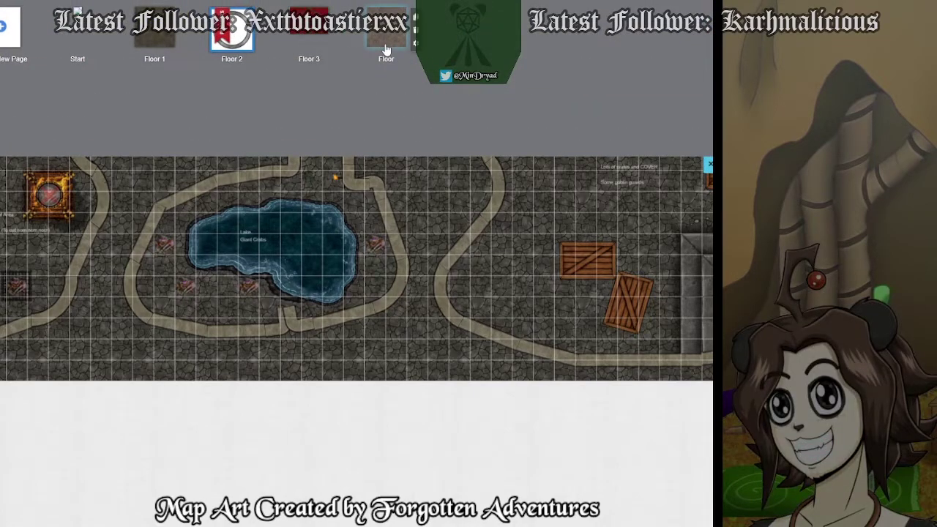
click(386, 49)
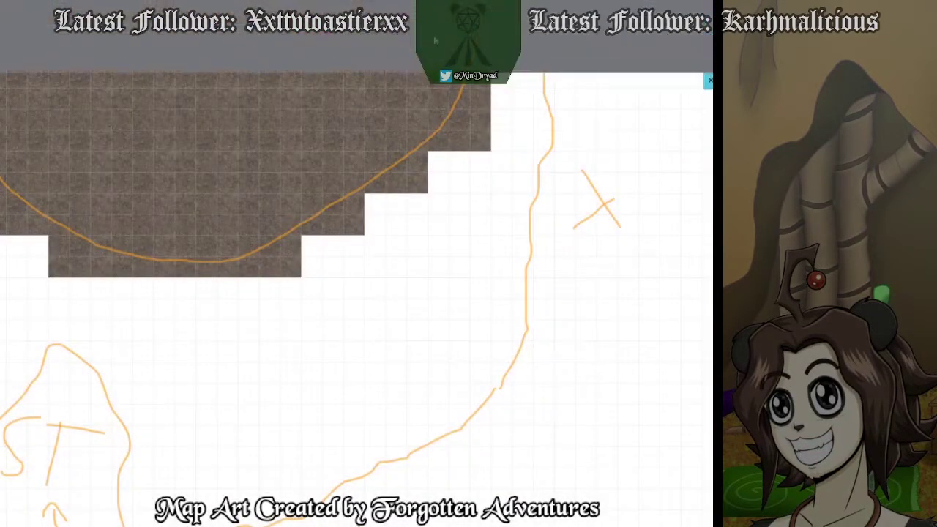
click(468, 7)
click(386, 56)
click(389, 58)
text(4)
key(Return)
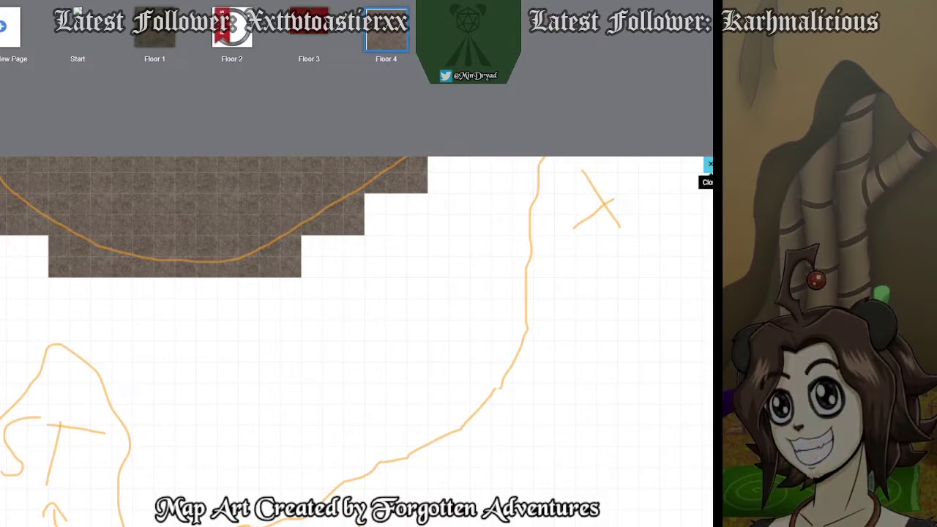
click(709, 164)
Delete the two floor tiles inside the dashed alcove on the oval room's east edge.
drag(403, 107, 489, 326)
drag(690, 117, 613, 194)
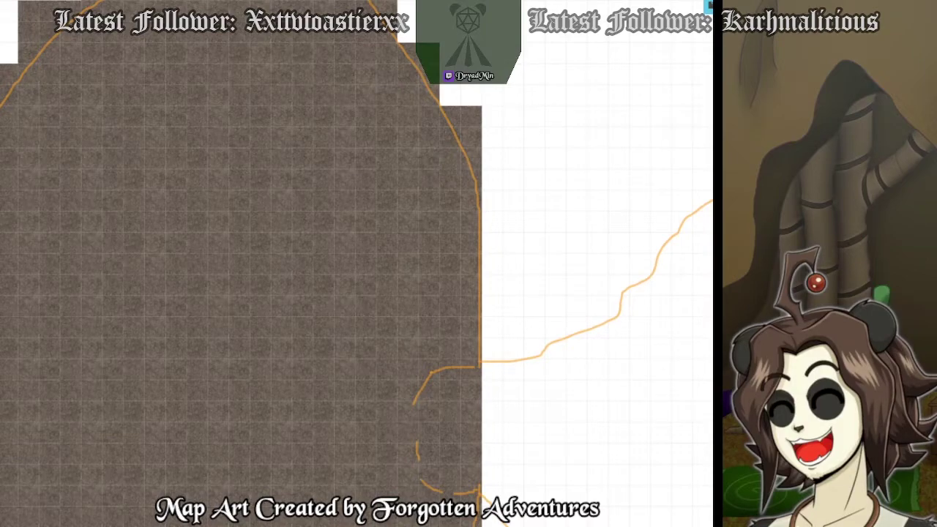
click(454, 405)
key(Delete)
click(458, 439)
key(Delete)
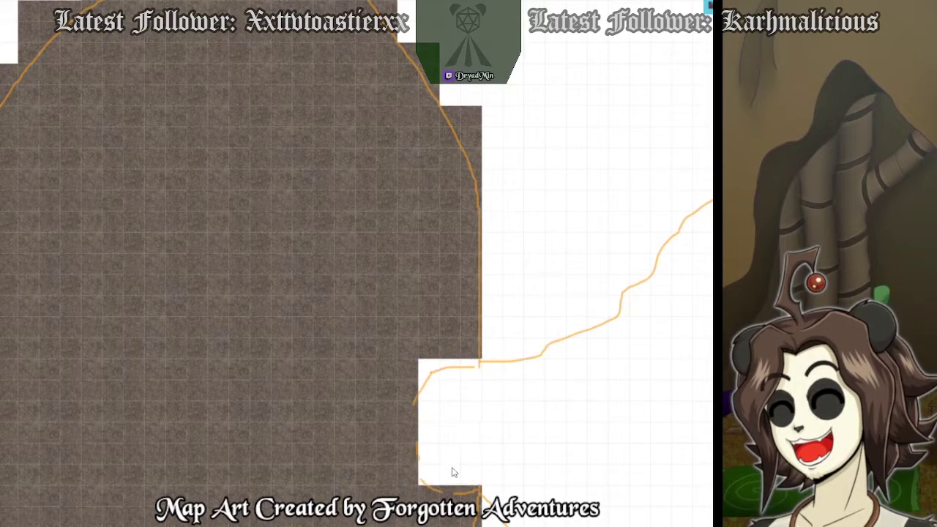
Place a floor tile copy so it overlaps the north edge of the alcove gap.
click(450, 492)
click(457, 350)
click(451, 387)
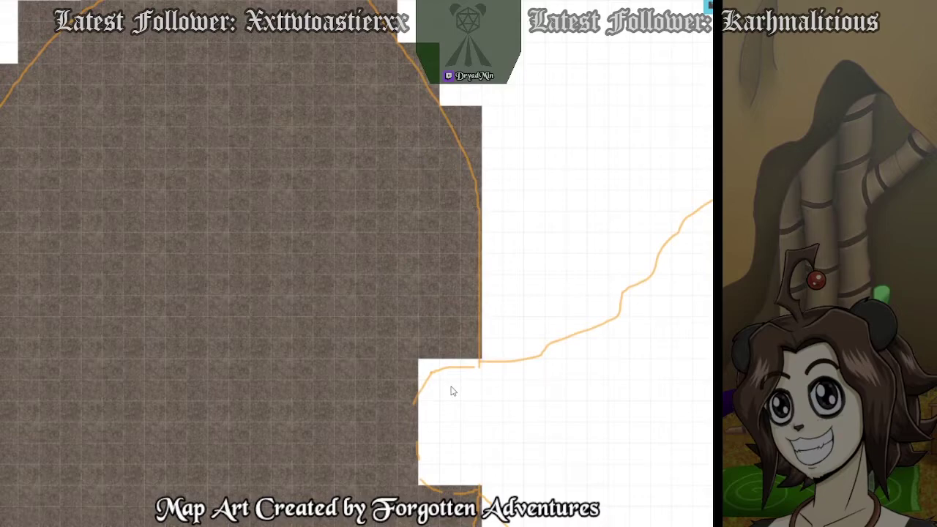
key(ctrl+v)
drag(450, 385, 450, 347)
click(522, 402)
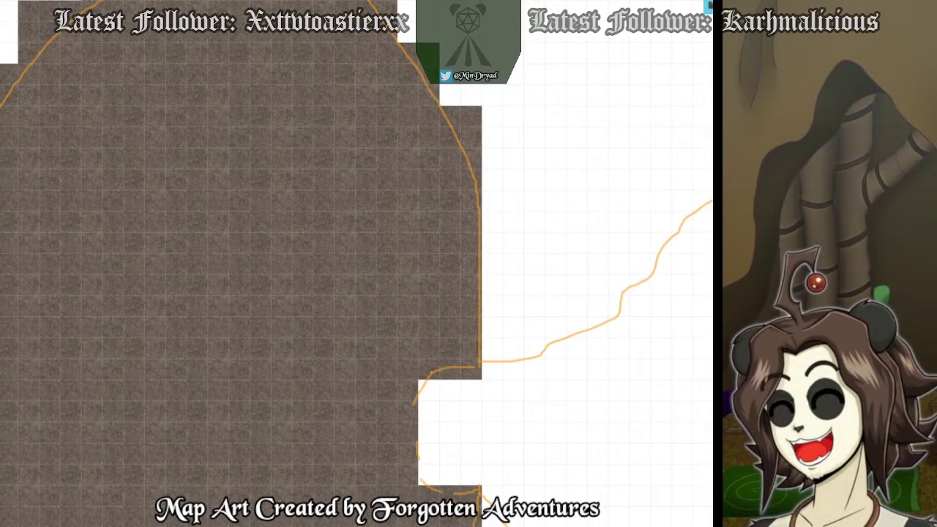
Place a dark water texture in the alcove and resize it to fill the dashed outline.
drag(553, 446, 496, 485)
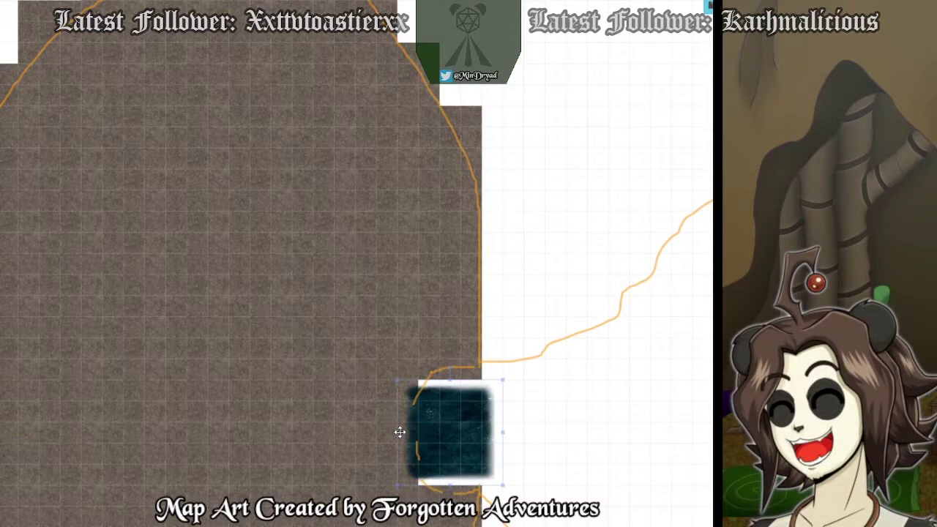
drag(397, 433, 466, 426)
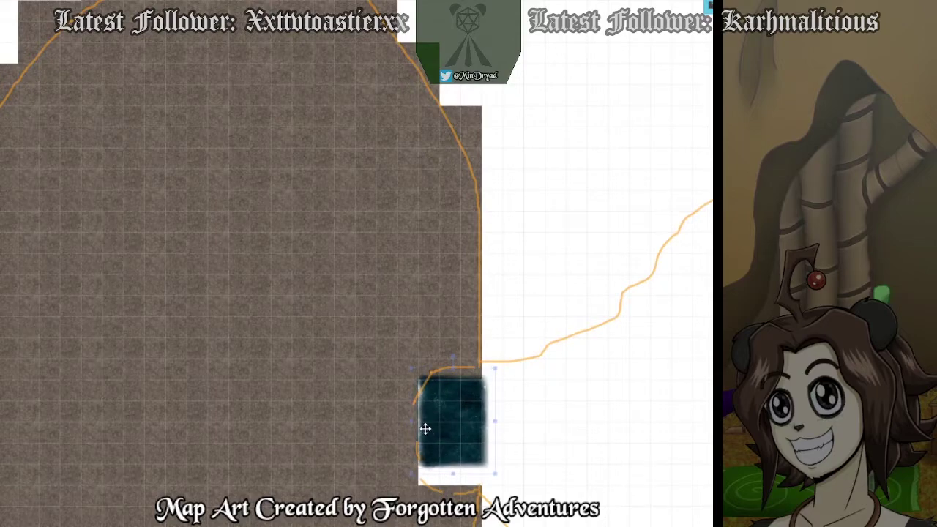
drag(410, 422, 404, 423)
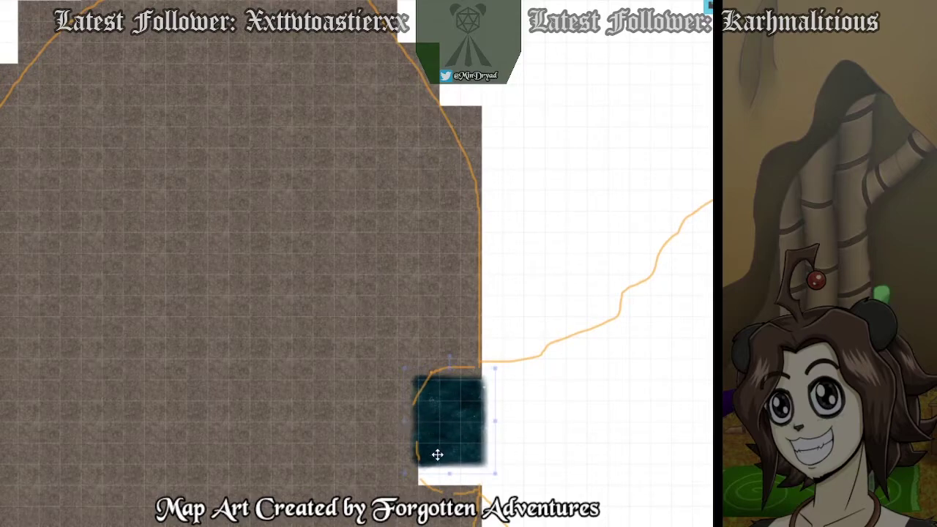
drag(448, 474, 448, 499)
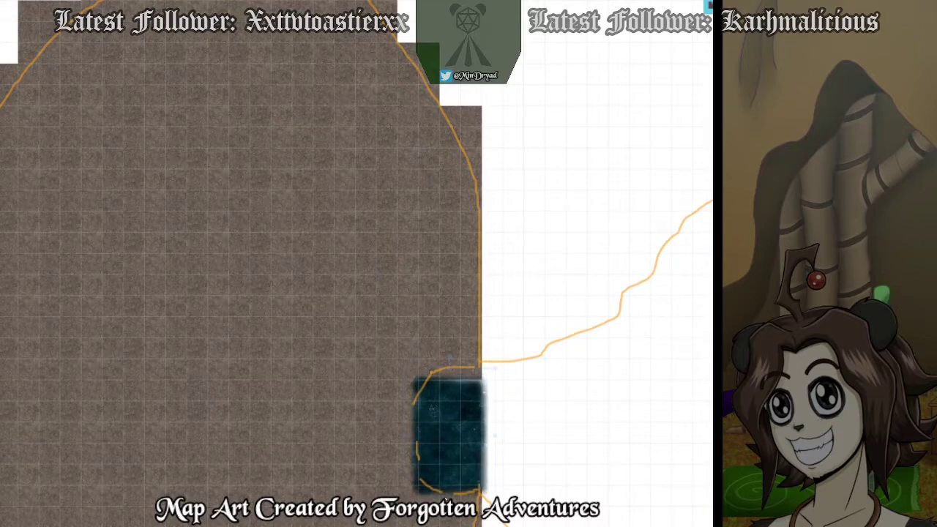
drag(451, 459, 451, 455)
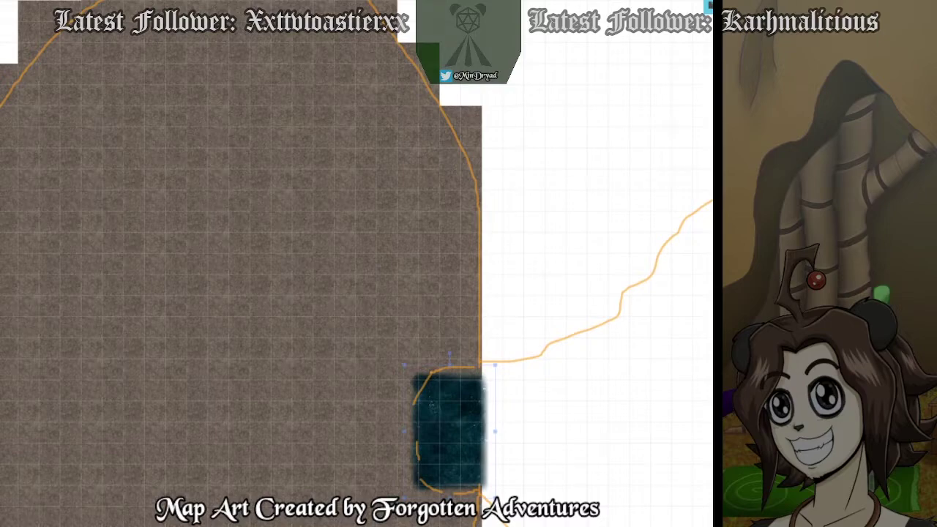
Place a second, smaller dark water piece east of the alcove and tint it white.
drag(713, 339, 620, 406)
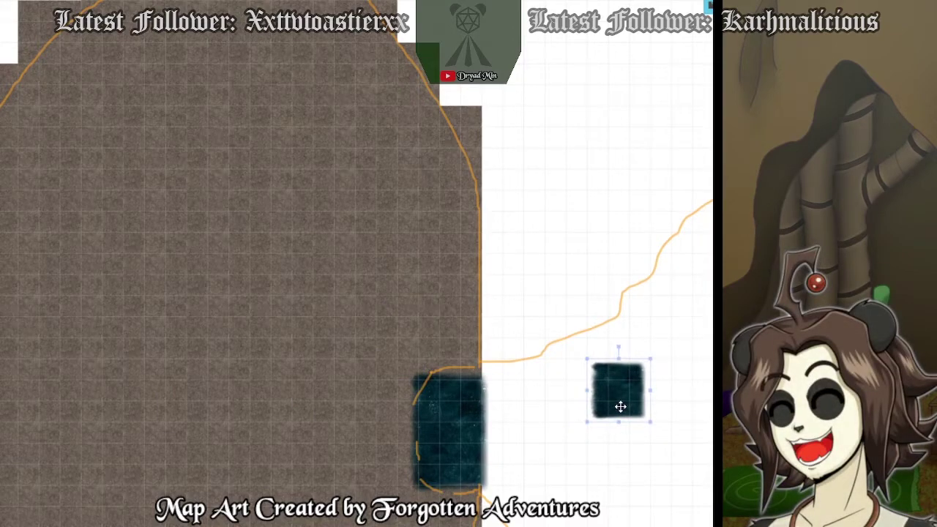
double_click(620, 406)
click(293, 229)
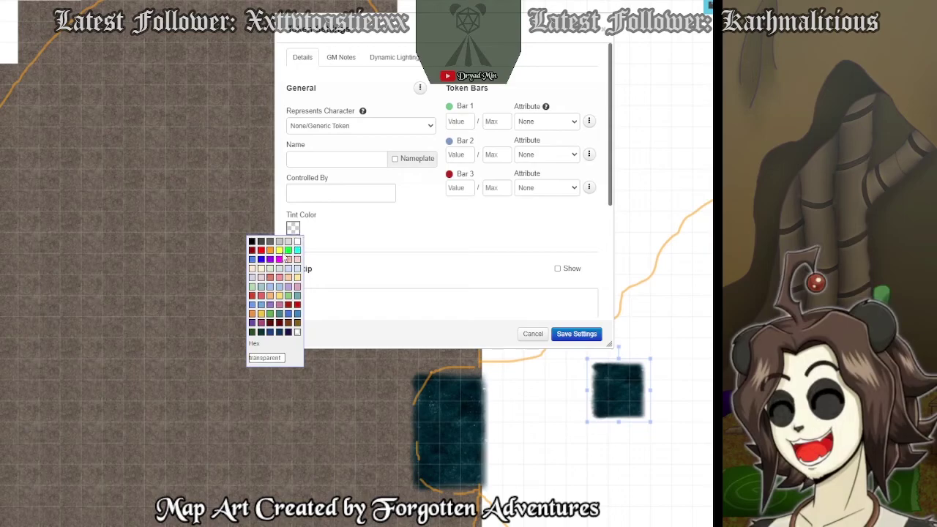
click(296, 242)
click(579, 334)
Move the white-tinted water piece to the alcove's northwest corner and bring the dark water to the front.
drag(613, 376, 419, 393)
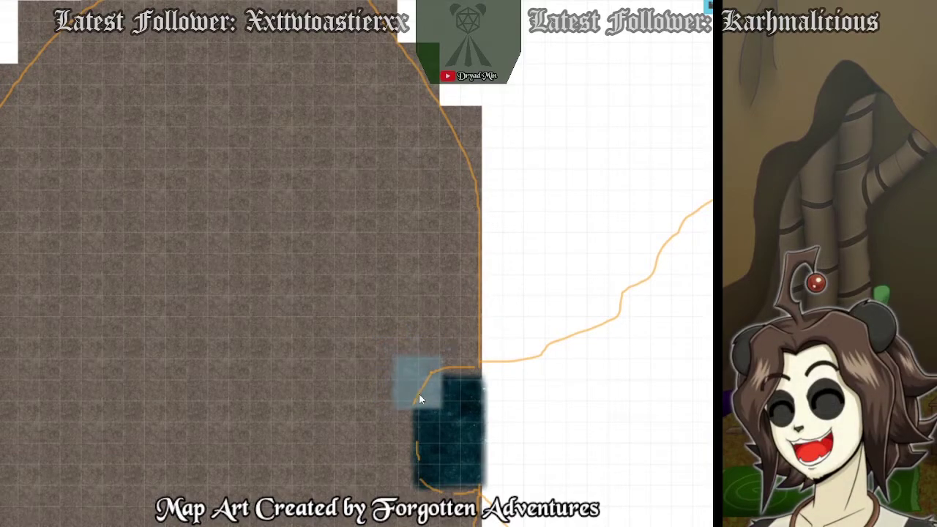
double_click(419, 393)
click(578, 334)
right_click(465, 433)
click(484, 393)
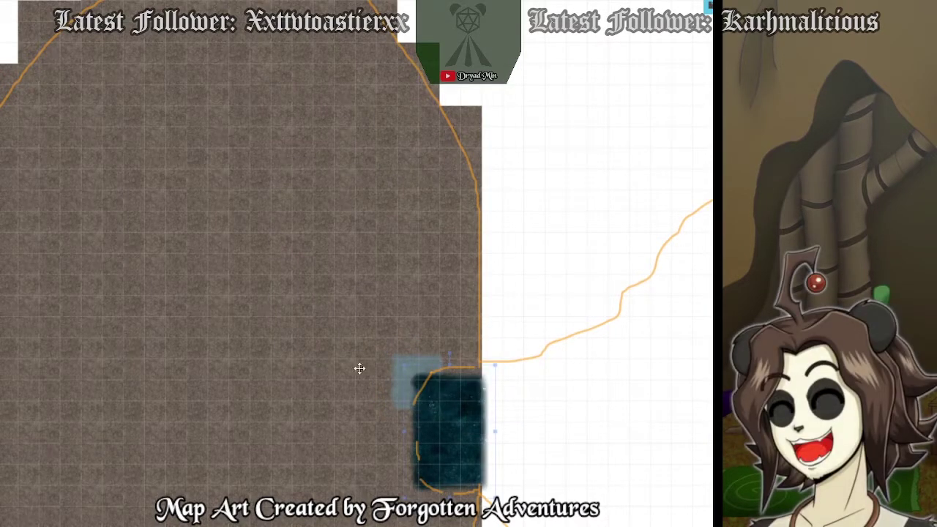
Stretch the white-tinted water piece behind the dark pool so it forms a pale shallow border around it.
click(401, 362)
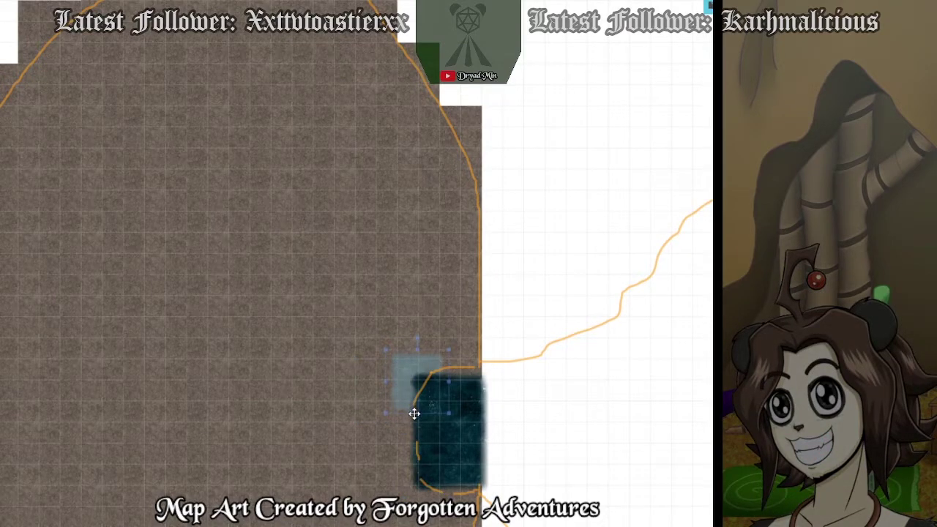
drag(416, 413, 407, 516)
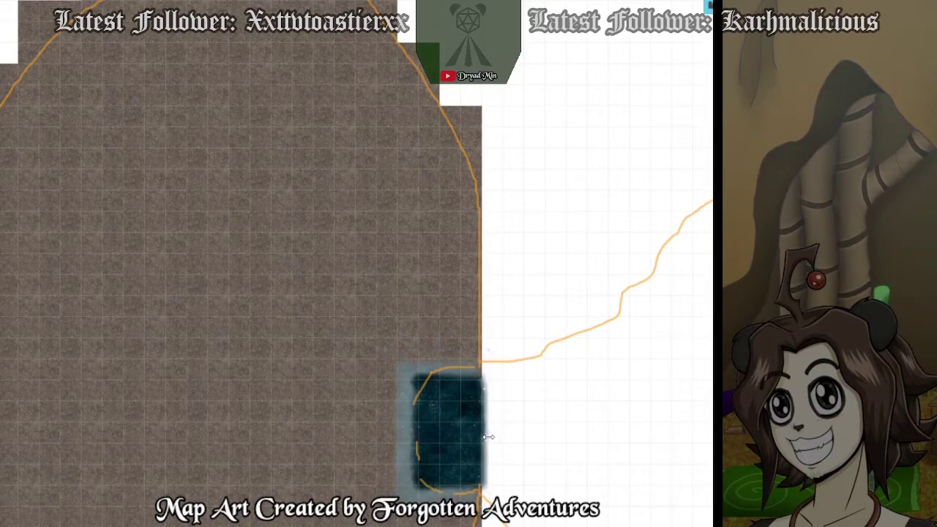
drag(484, 430, 550, 433)
drag(490, 431, 497, 431)
click(578, 429)
drag(579, 429, 623, 400)
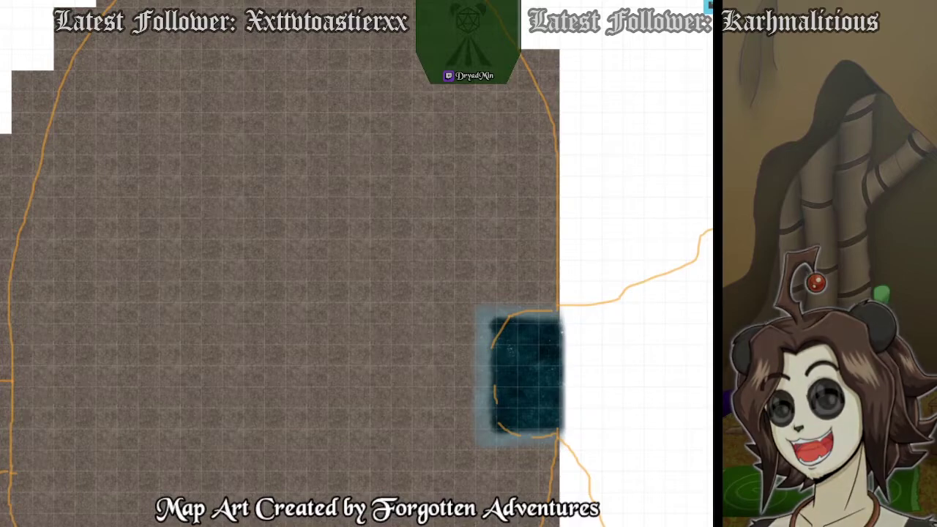
Place three small pale detail pieces in the alcove pool, shrinking the large one to match.
drag(524, 361, 511, 336)
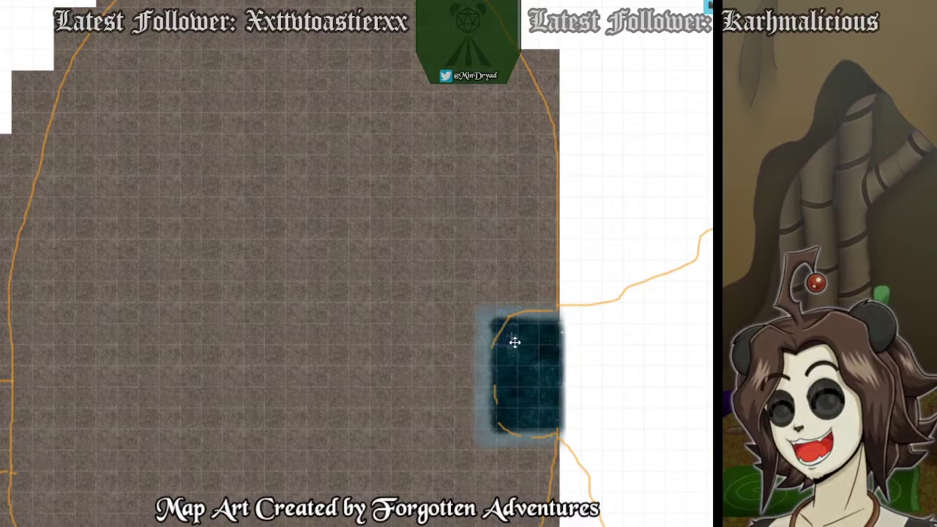
click(548, 339)
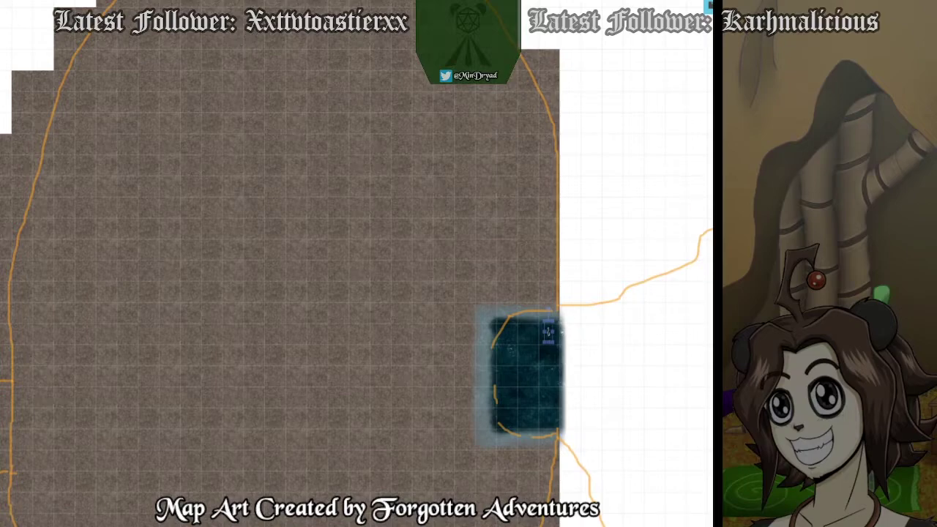
drag(732, 381, 527, 356)
click(529, 358)
drag(761, 454, 529, 377)
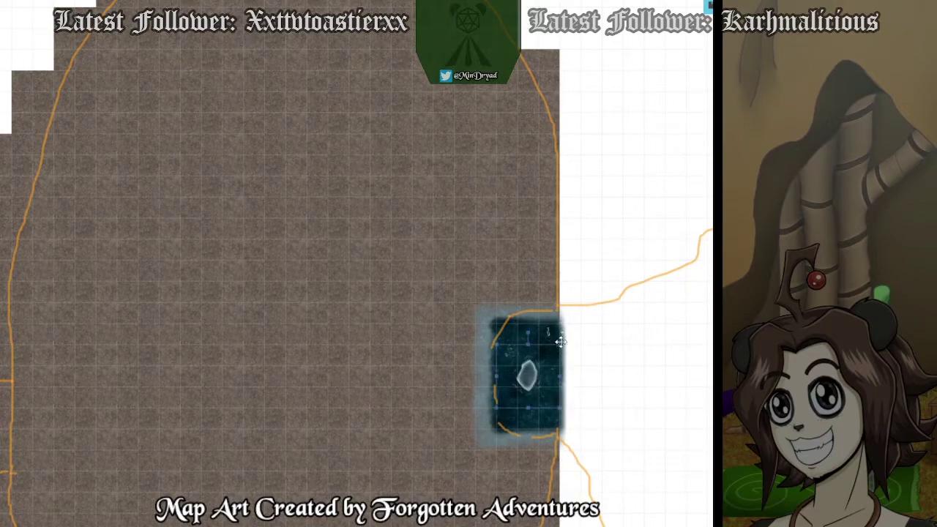
drag(560, 344, 514, 387)
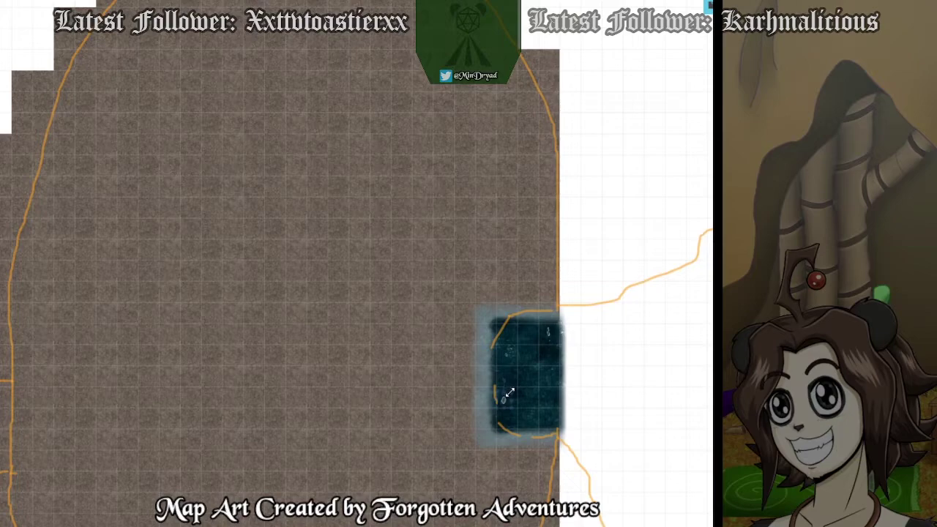
Arrange the small pale detail pieces along the alcove pool's west edge.
drag(501, 401, 494, 418)
key(ctrl+v)
drag(506, 355, 492, 387)
key(ctrl+v)
drag(549, 334, 494, 358)
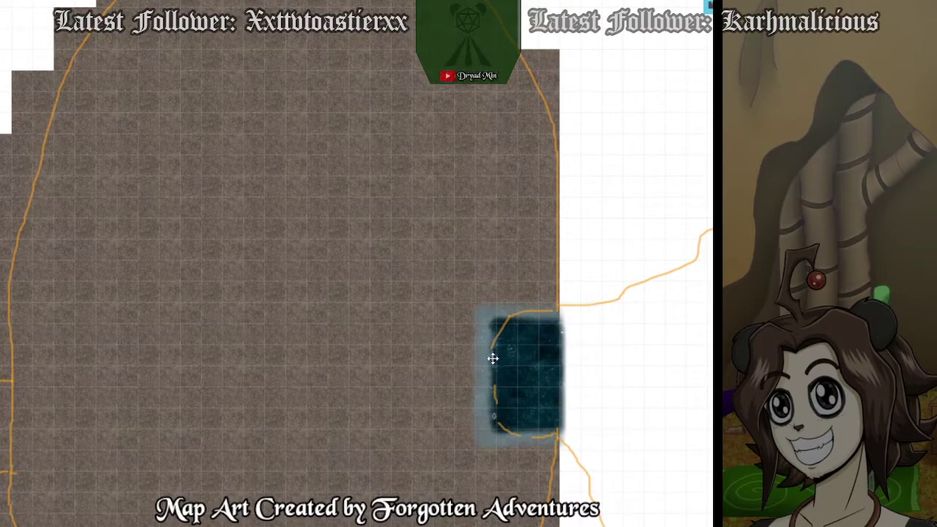
click(642, 393)
scroll(530, 402, down, 3)
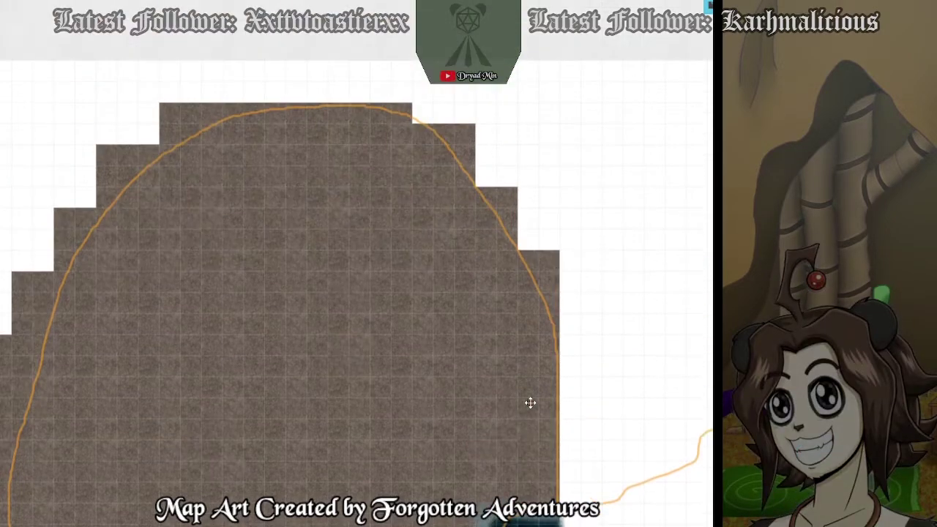
scroll(530, 402, down, 3)
scroll(159, 211, up, 8)
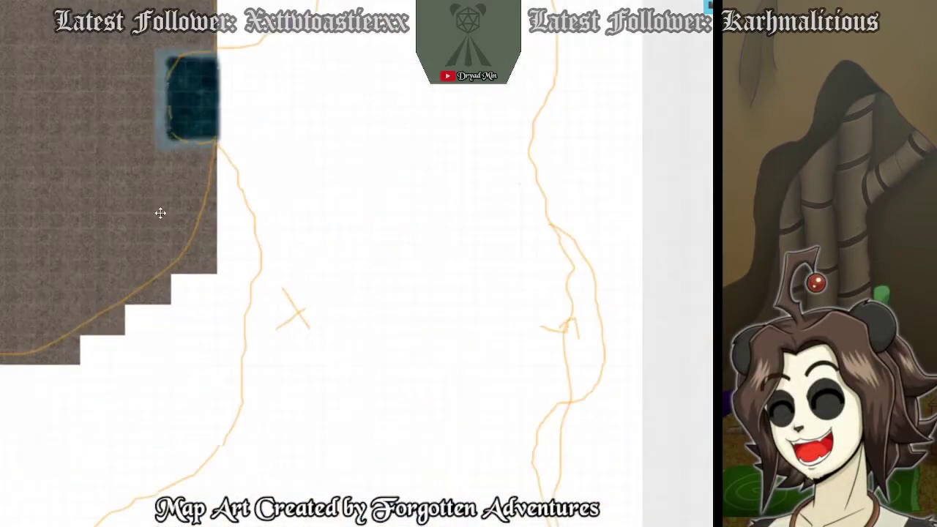
scroll(106, 250, up, 10)
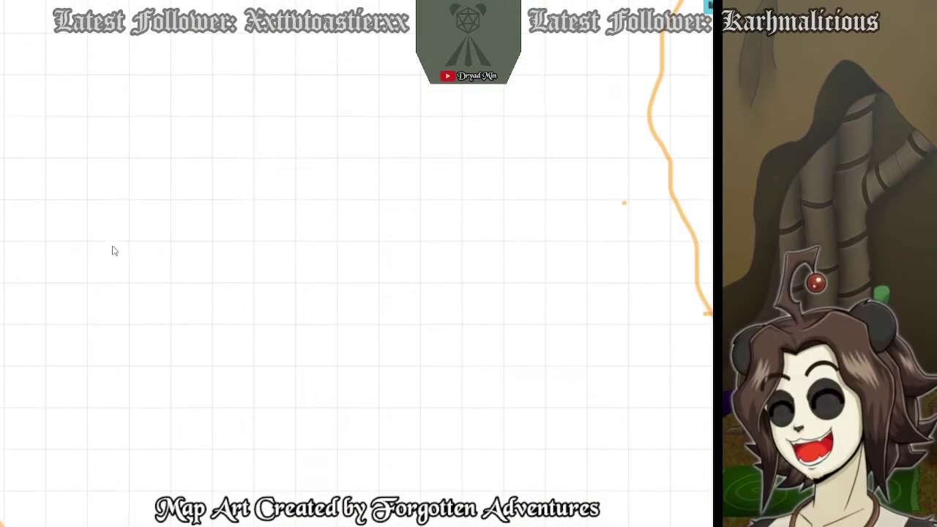
Delete the three small pale detail pieces along the alcove pool's west edge.
scroll(356, 264, left, 8)
scroll(357, 263, right, 1)
scroll(307, 381, up, 1)
scroll(327, 365, up, 2)
click(346, 314)
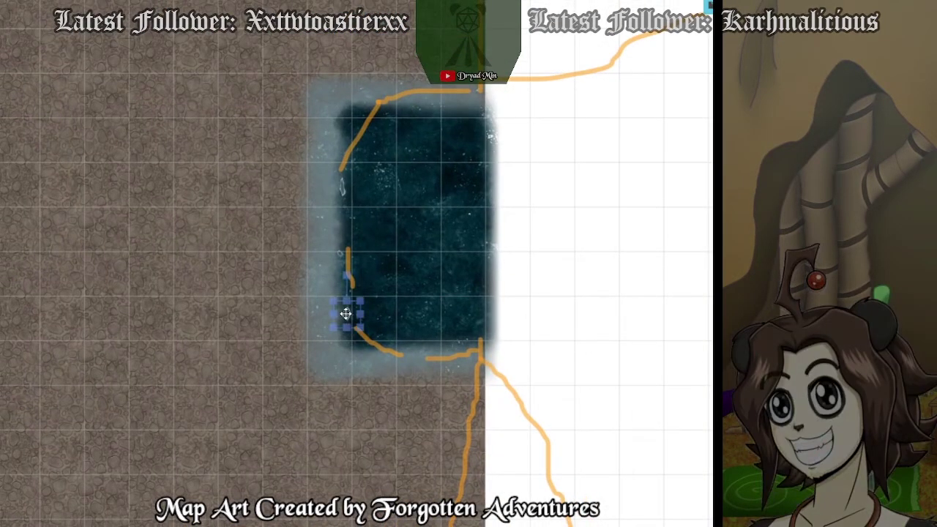
key(Delete)
click(337, 252)
key(Delete)
click(339, 188)
key(Delete)
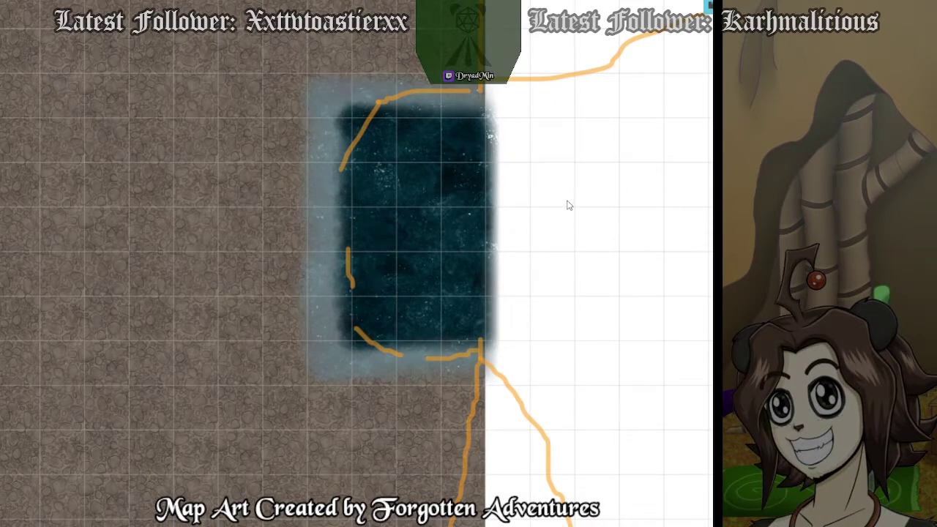
click(324, 140)
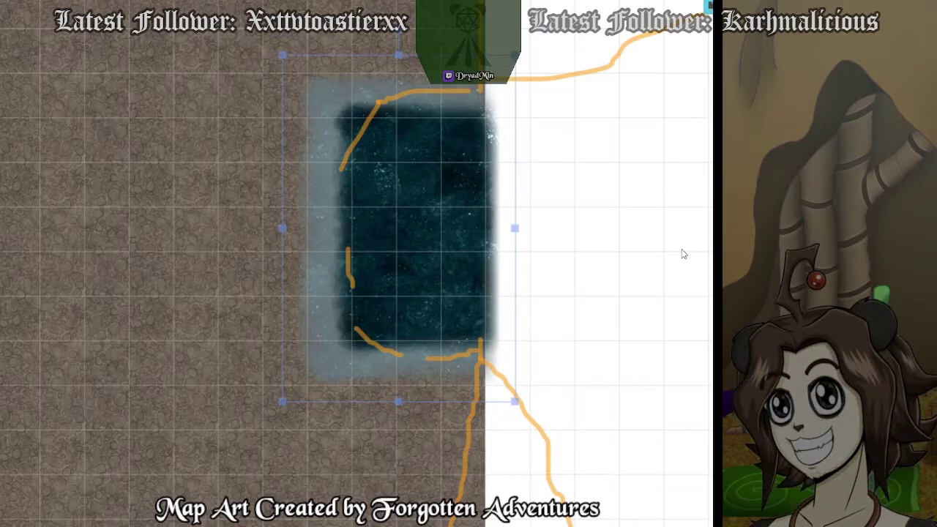
key(ctrl+v)
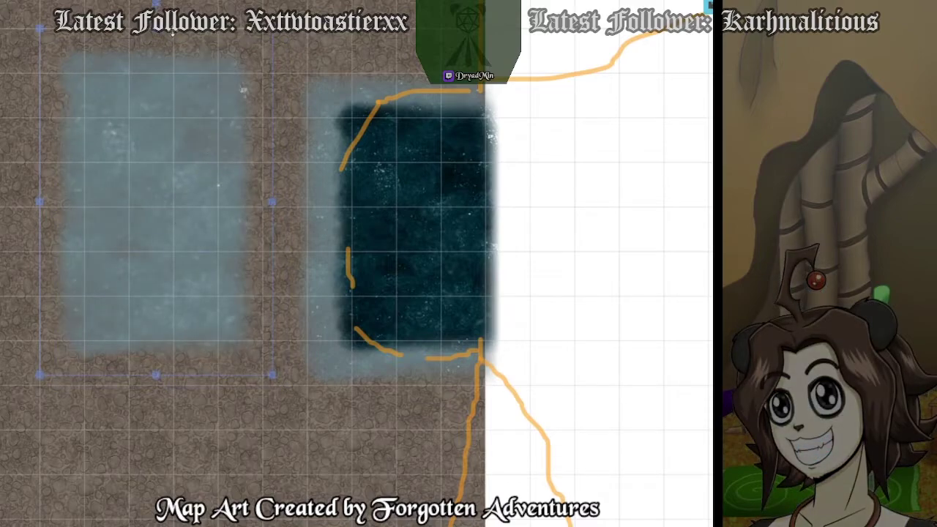
drag(156, 27, 424, 108)
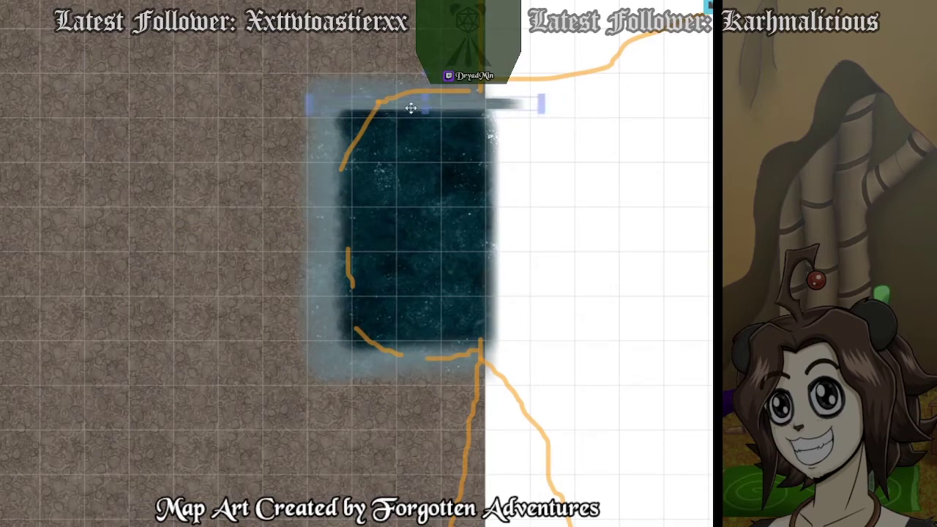
drag(308, 104, 364, 101)
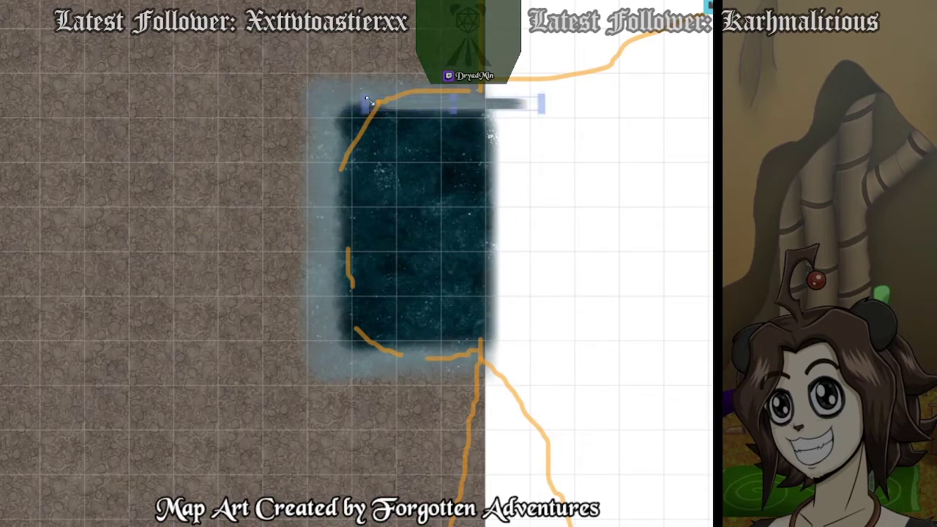
drag(468, 99, 167, 236)
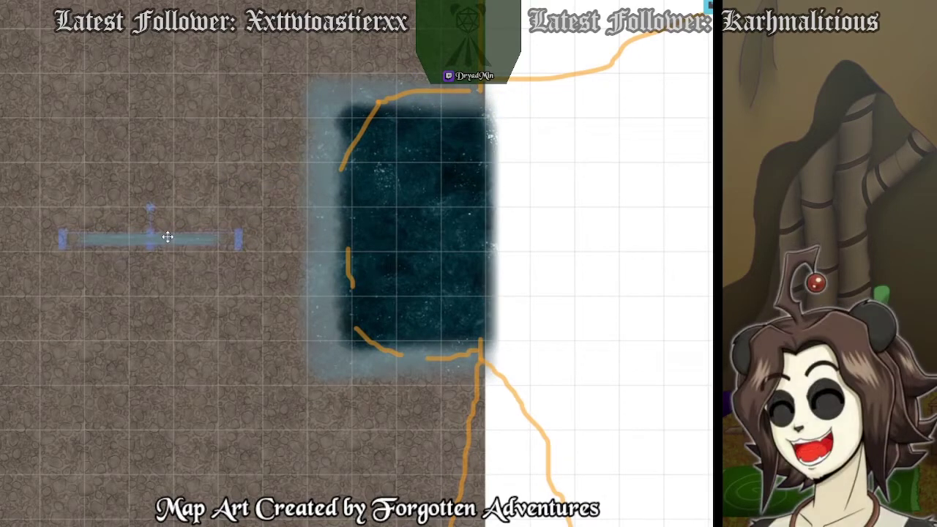
key(Delete)
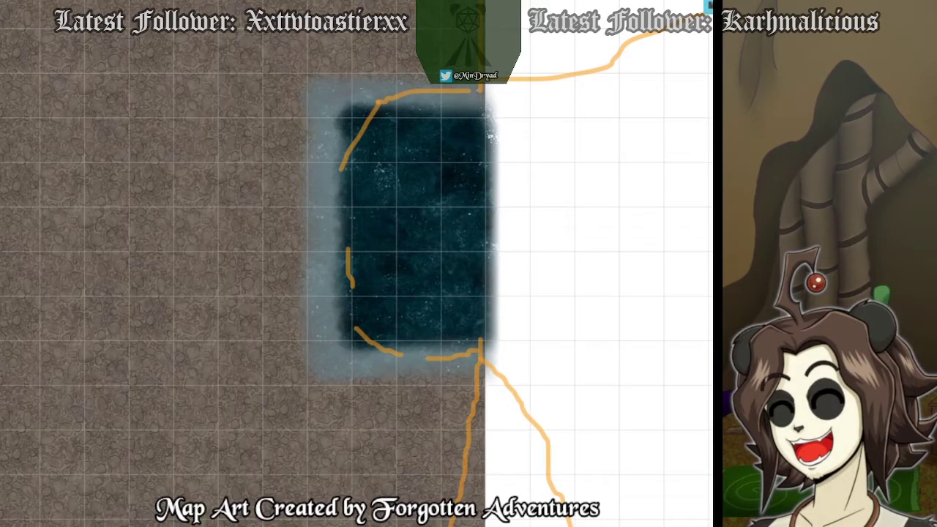
Place the dark green water piece beside the pool's west edge and tint it white.
drag(427, 324, 286, 222)
right_click(280, 229)
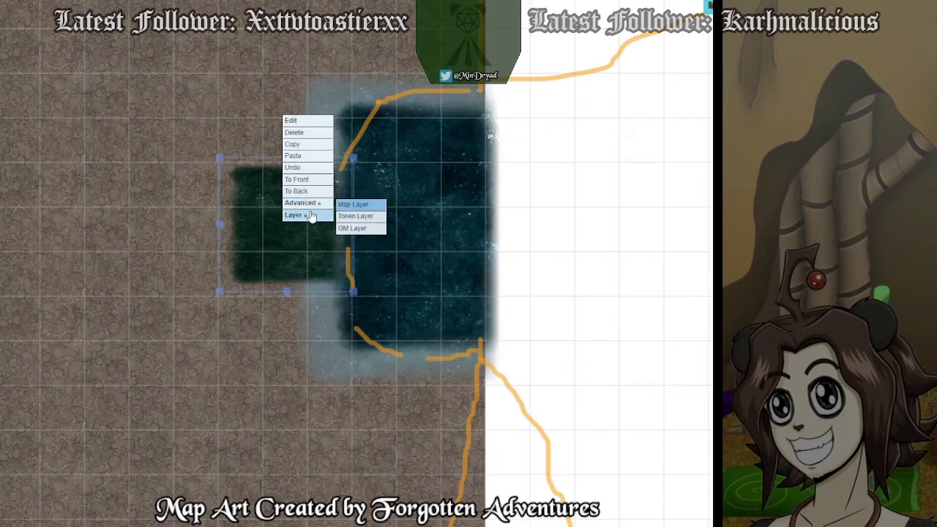
click(243, 249)
double_click(243, 249)
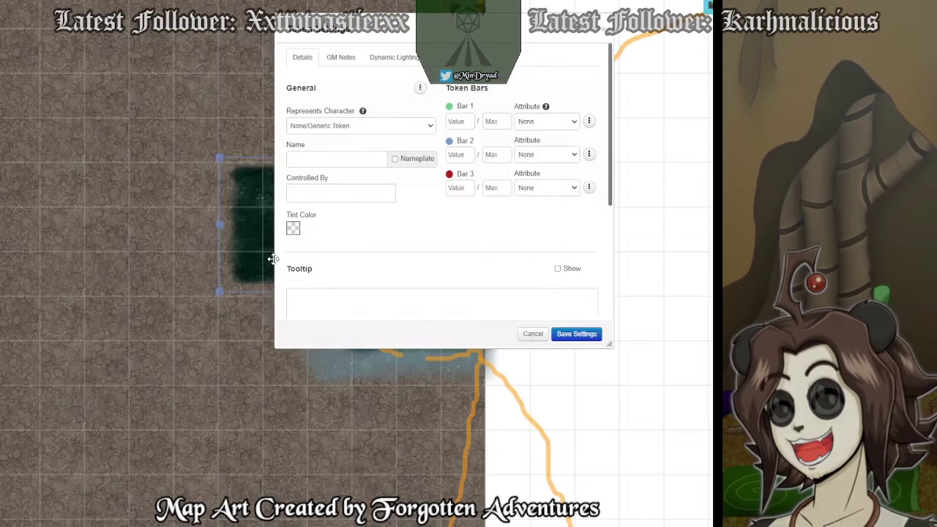
click(293, 227)
click(291, 245)
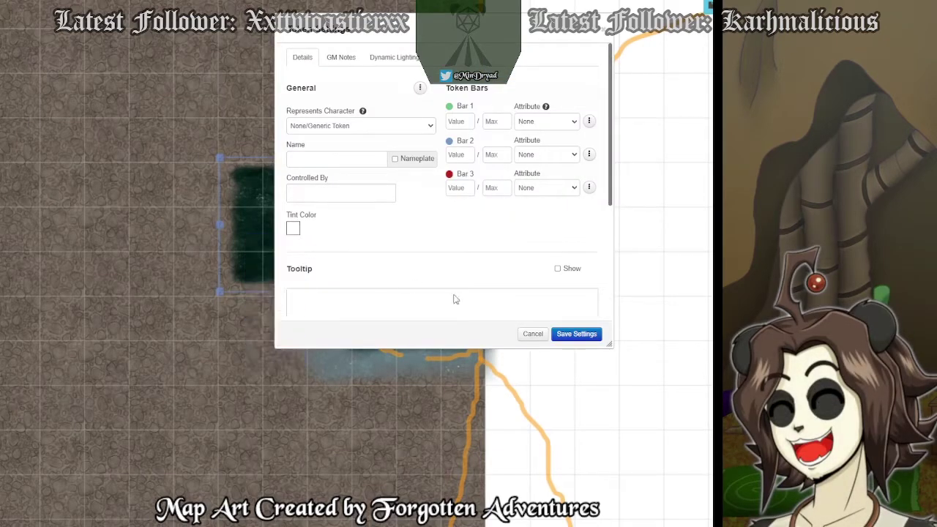
click(578, 335)
Stretch the white-tinted green piece from the pool's northwest corner to its south edge and bring the dark water to the front.
drag(299, 245, 382, 173)
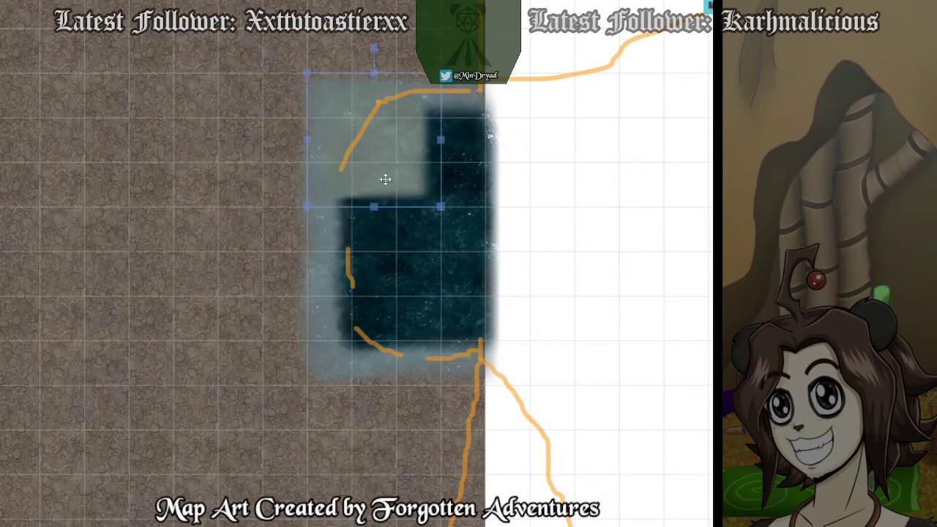
drag(374, 207, 360, 382)
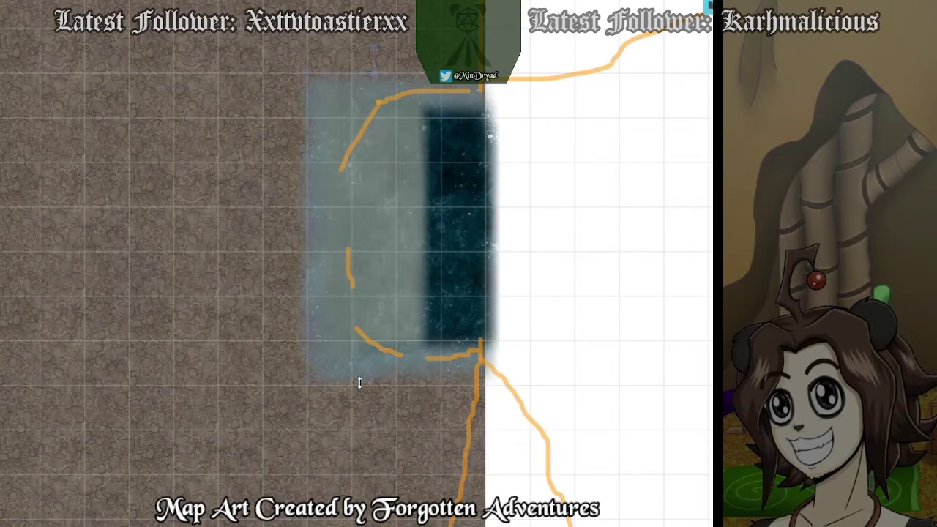
right_click(485, 223)
click(512, 184)
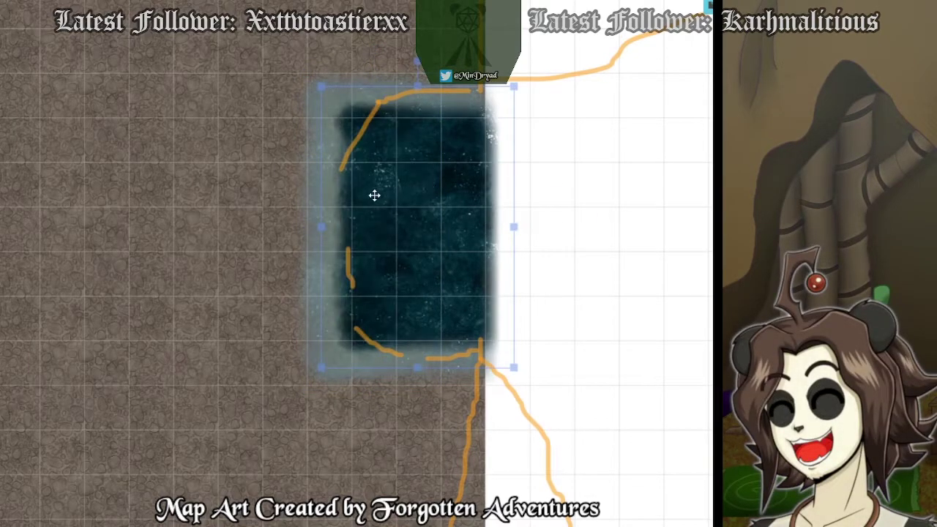
Widen the pale blue border piece westward and narrow the pale green piece, shifting the dark water aside and back over the alcove.
click(313, 201)
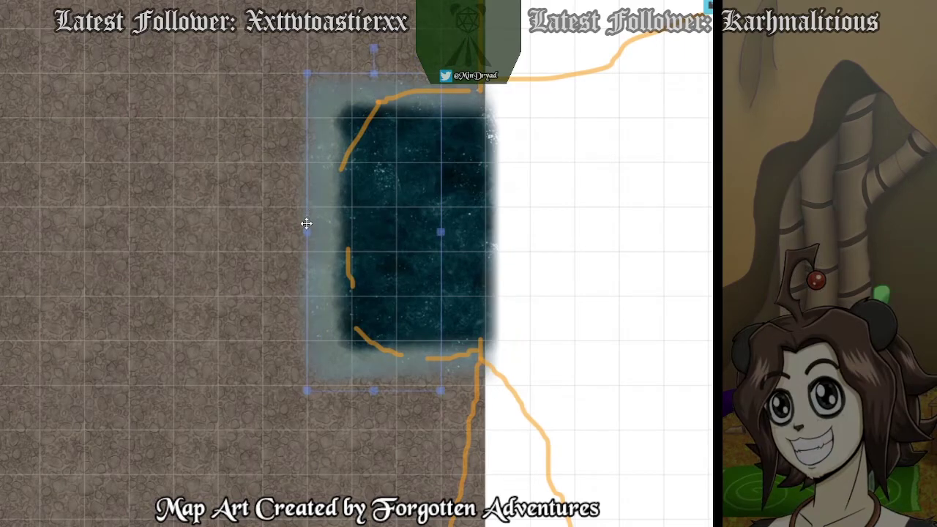
drag(306, 232, 263, 234)
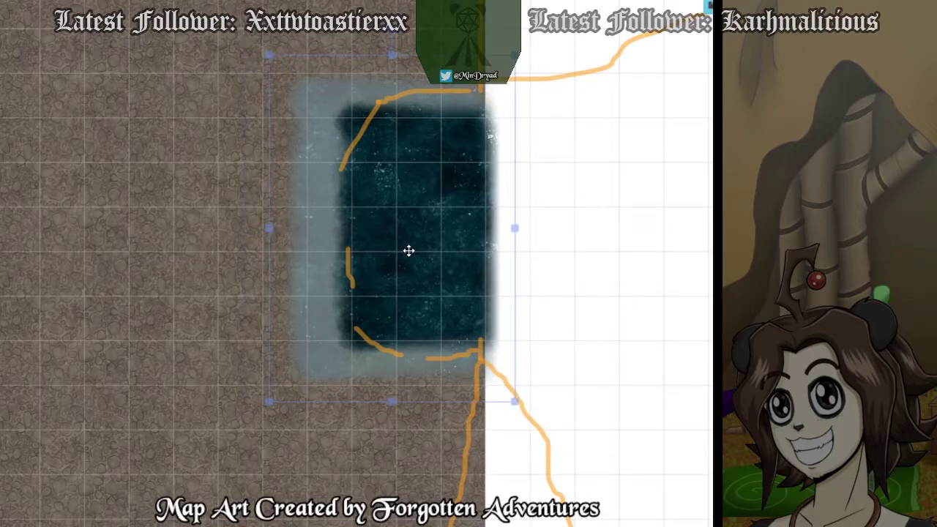
drag(408, 251, 505, 252)
click(343, 232)
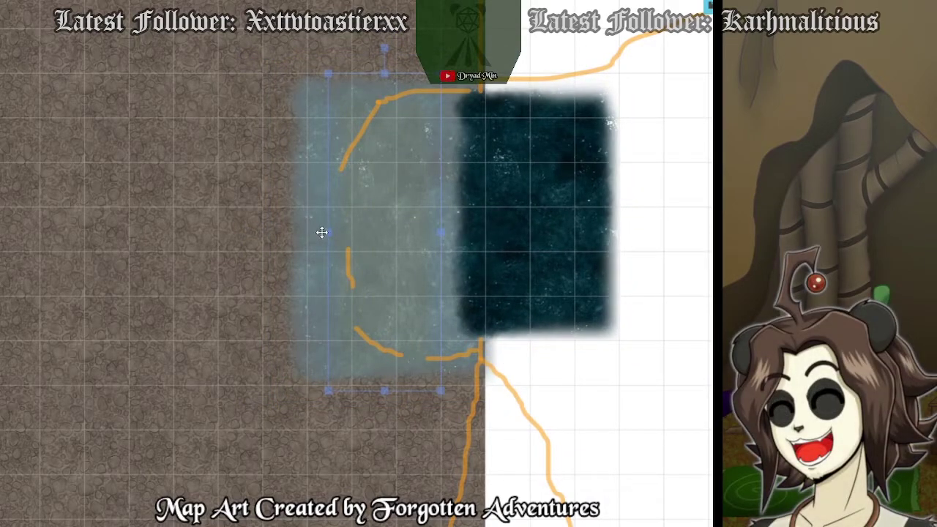
click(503, 243)
drag(546, 247, 429, 261)
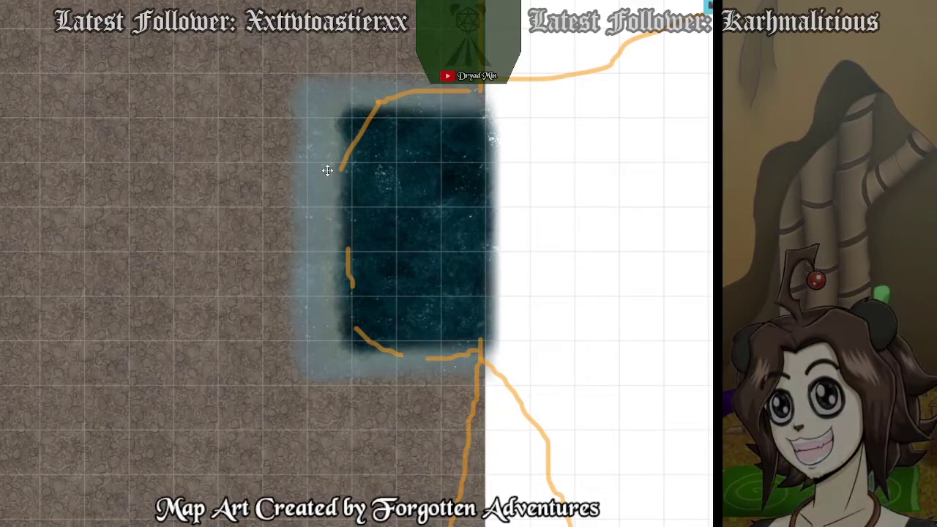
Separate the water layers, moving the dark piece west and the enlarged pale green piece east of the alcove.
drag(313, 197, 82, 224)
drag(336, 216, 215, 193)
drag(309, 187, 485, 184)
drag(328, 340, 329, 384)
drag(374, 251, 668, 313)
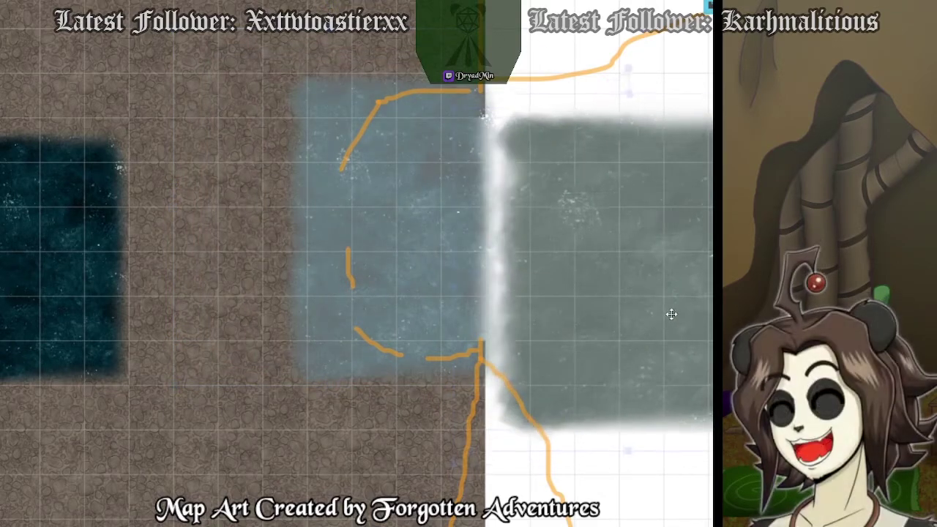
Bring the pale blue water piece to the front, followed by the dark water piece.
right_click(411, 255)
mouse_move(421, 253)
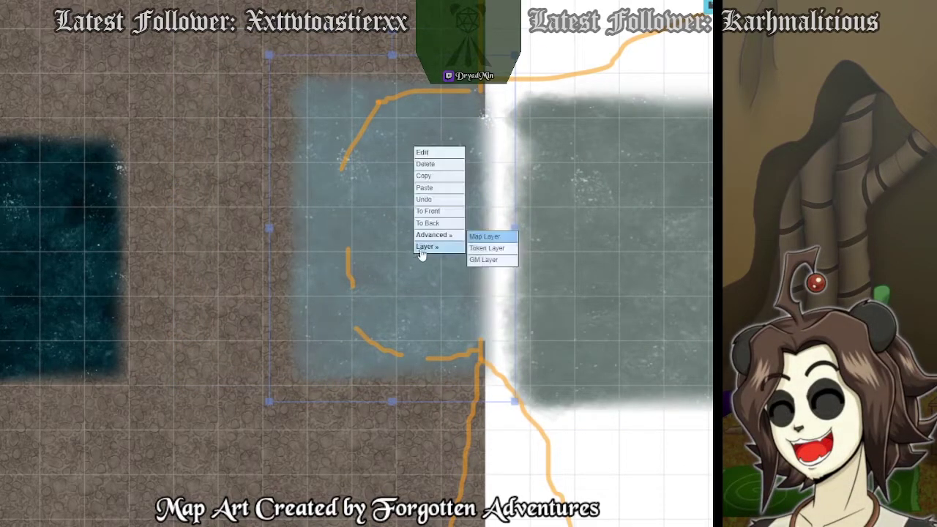
click(434, 210)
right_click(71, 253)
click(109, 213)
Fit the pale green piece around the alcove as an outer shallow border and return the dark water to the pool's centre.
drag(651, 252, 418, 230)
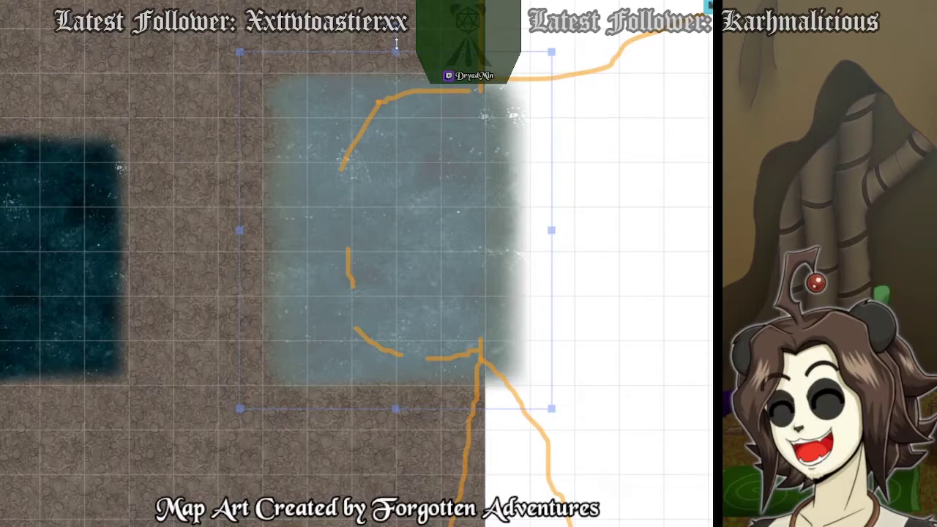
drag(401, 49, 401, 32)
drag(55, 251, 405, 236)
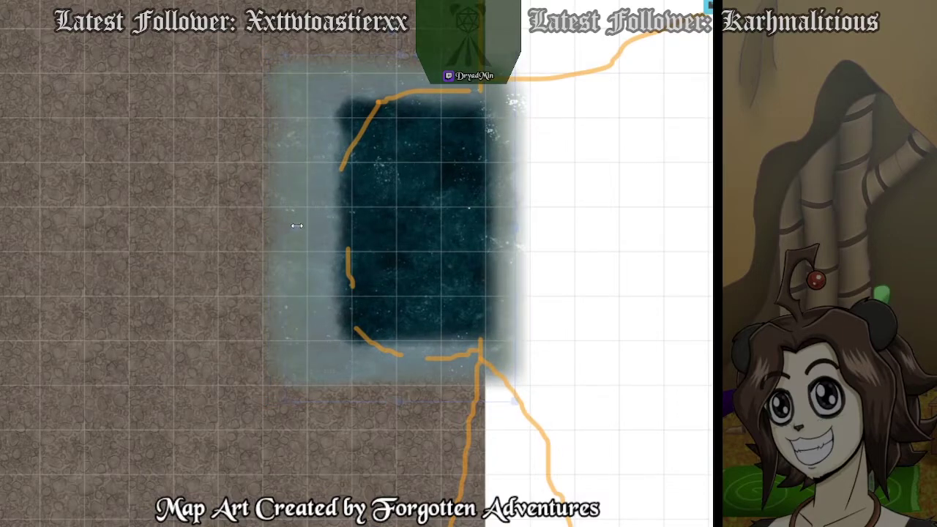
drag(295, 225, 295, 226)
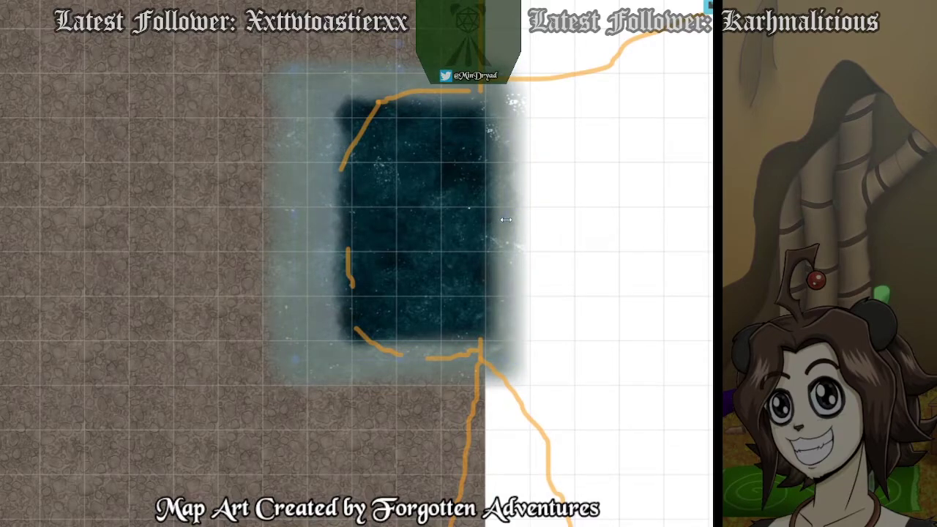
mouse_move(242, 222)
mouse_down()
mouse_move(285, 221)
mouse_move(254, 226)
mouse_up()
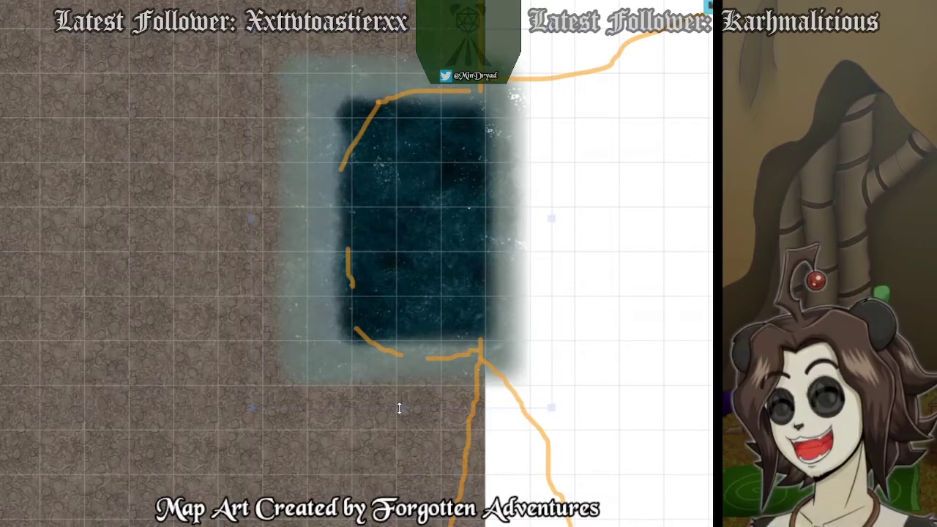
Place two small green patches on the oval room's stone floor, one in the north and one in the southwest.
drag(660, 255, 592, 286)
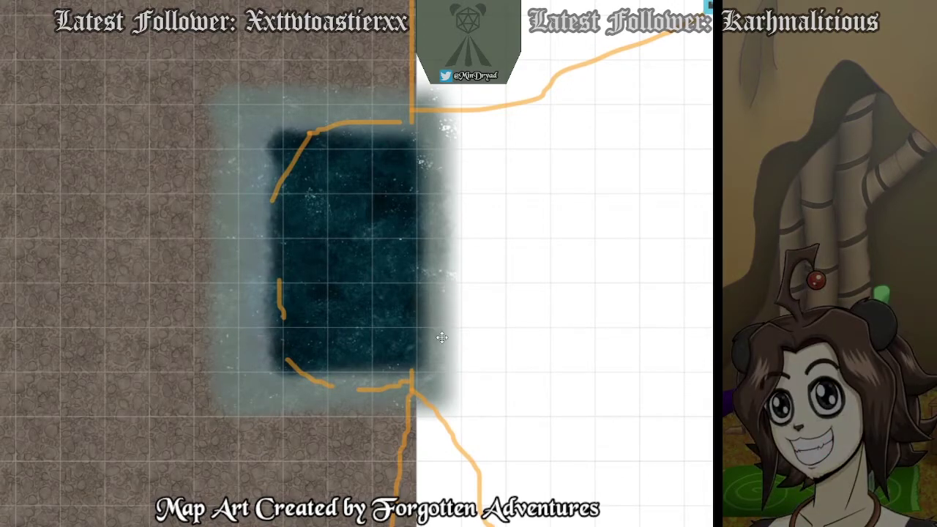
scroll(424, 340, down, 1)
scroll(506, 320, down, 3)
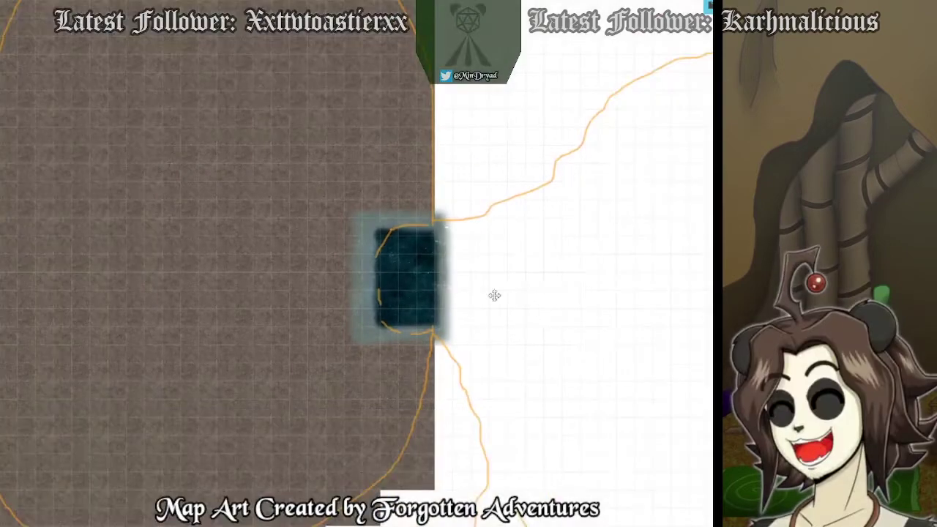
drag(491, 295, 568, 335)
drag(284, 247, 345, 334)
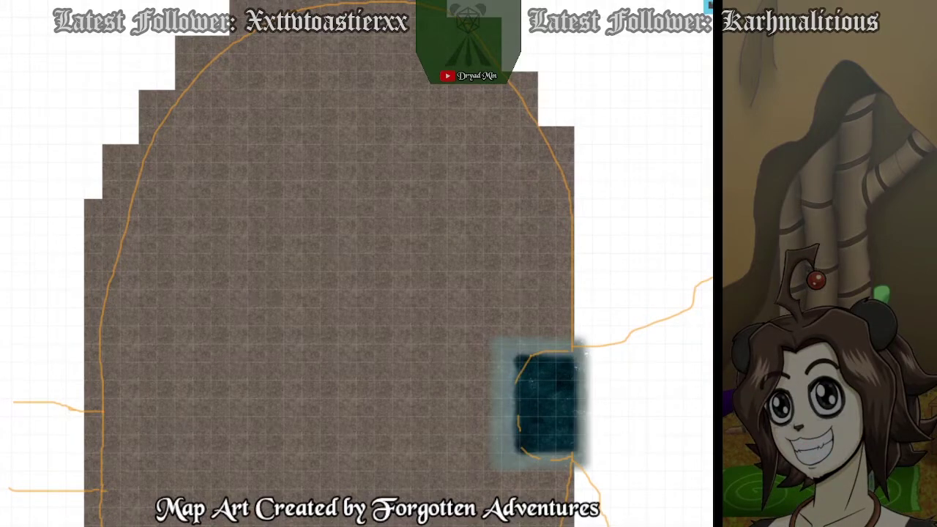
key(Right)
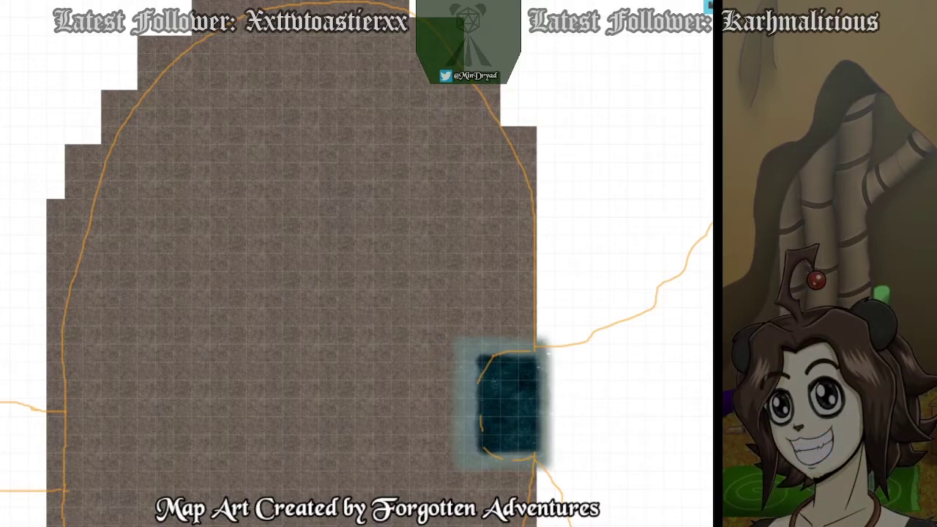
drag(711, 307, 283, 209)
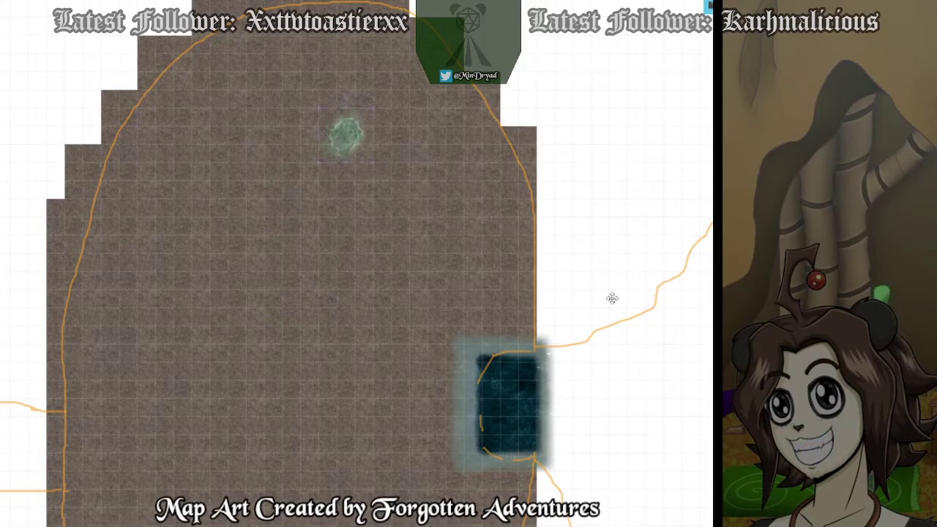
drag(260, 500, 282, 476)
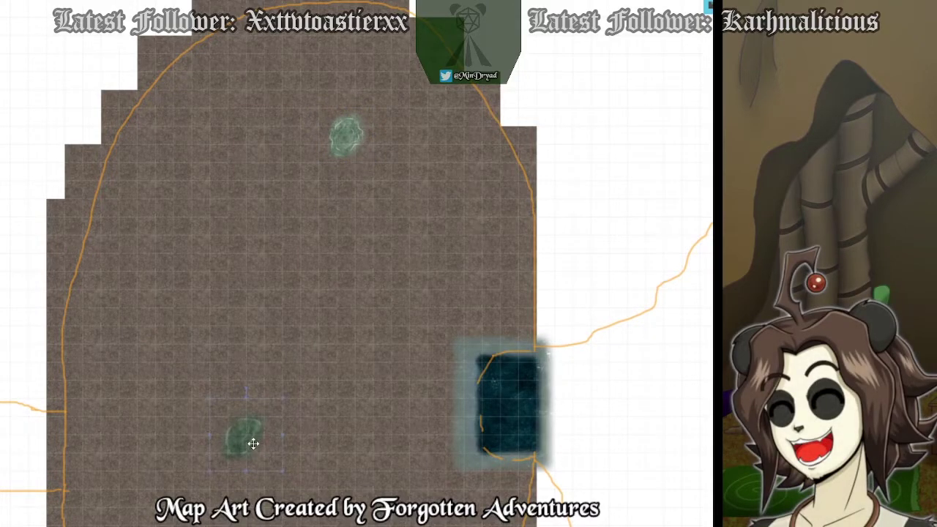
Try a bright blue tint on the southwestern green patch.
double_click(252, 444)
click(293, 228)
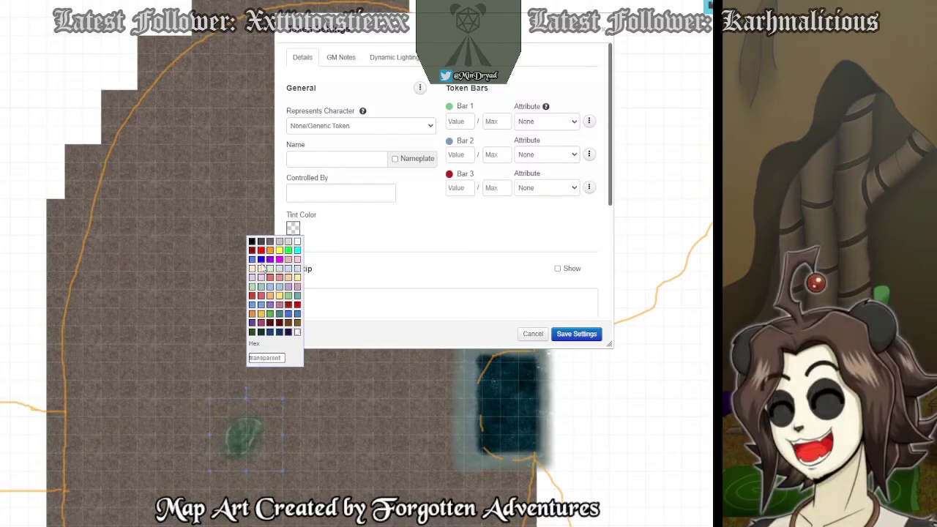
click(261, 259)
click(592, 336)
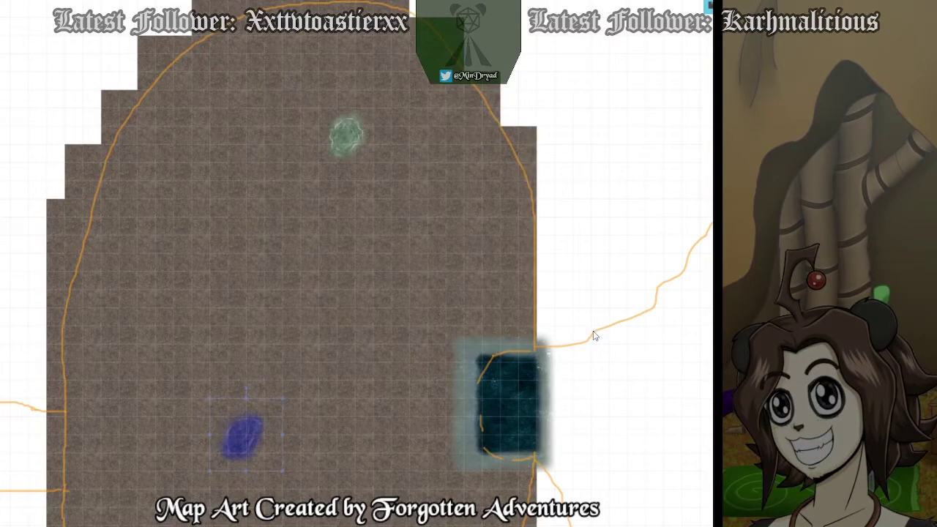
Change the southwestern patch's tint to dark navy blue and save its settings.
double_click(238, 439)
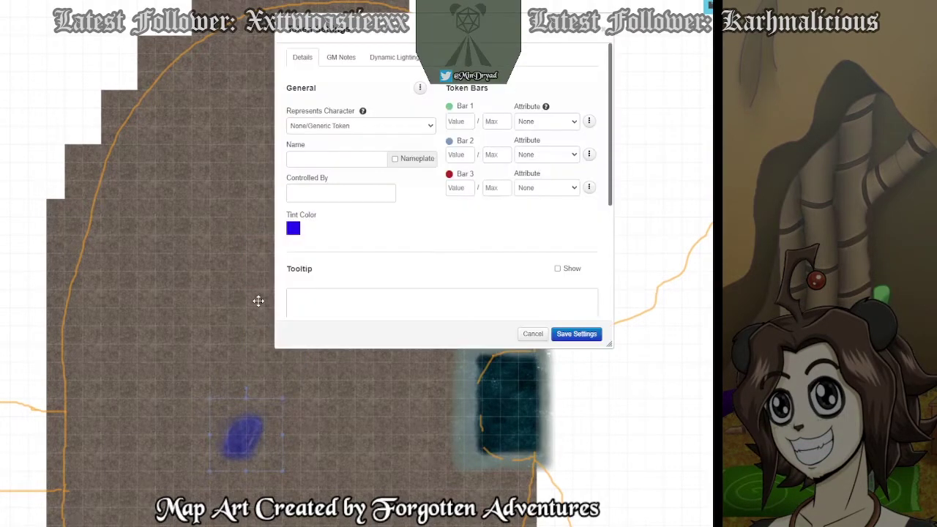
click(293, 227)
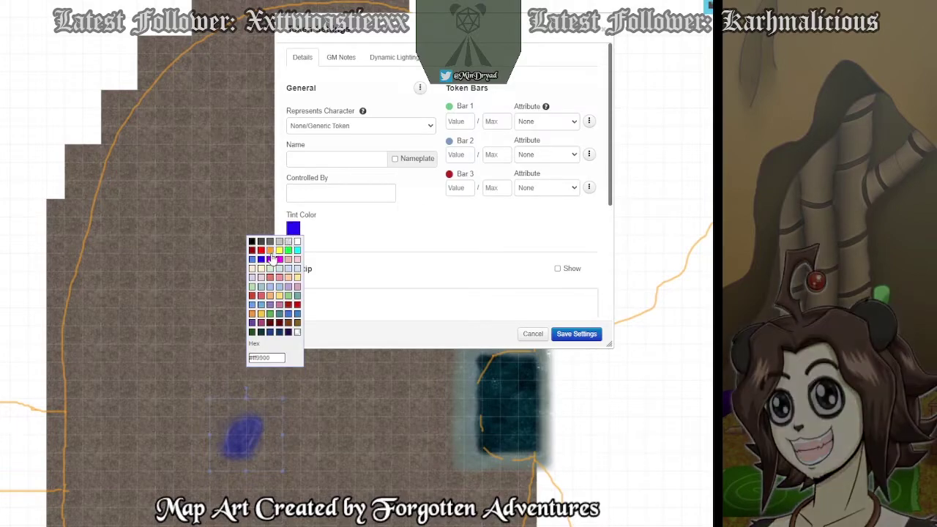
click(279, 332)
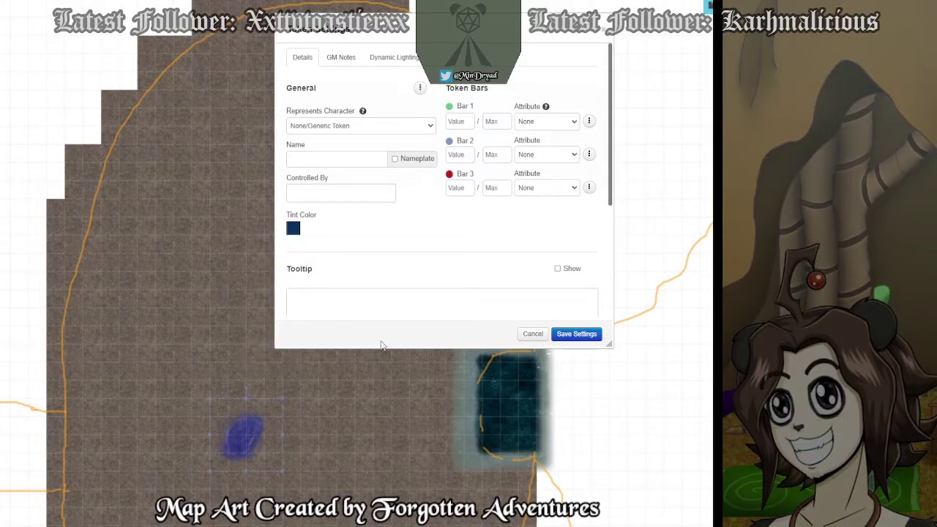
click(577, 334)
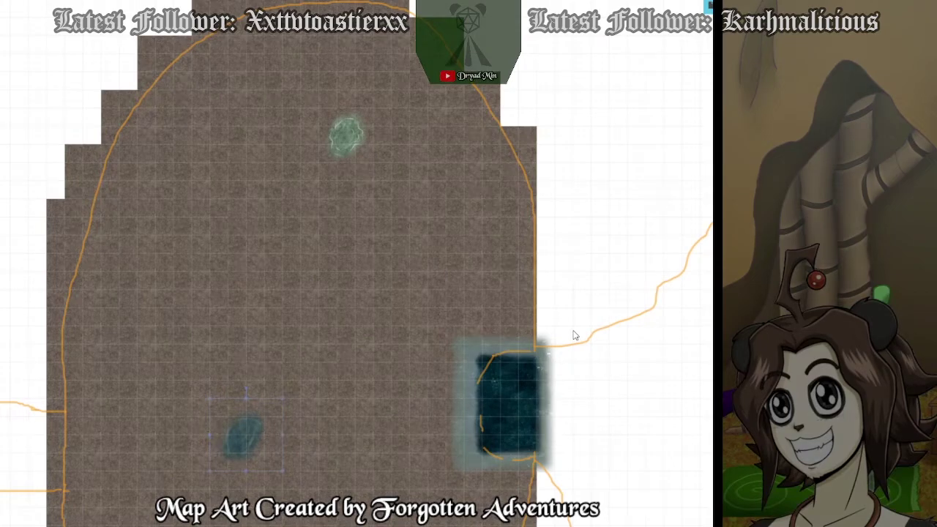
Give the northern green patch the same dark navy tint and reposition it slightly southwest.
double_click(344, 153)
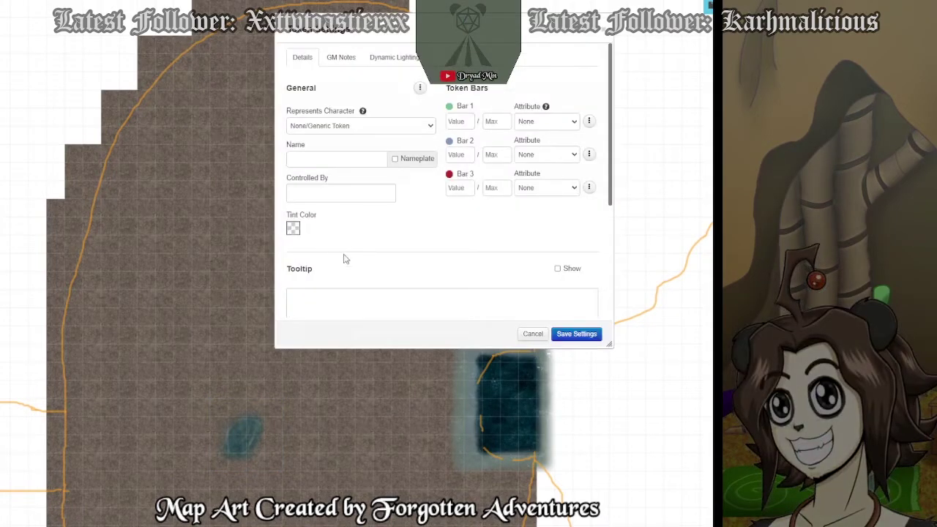
click(293, 228)
click(279, 332)
click(578, 334)
drag(356, 148, 321, 184)
Add a straight stone border strip to the map and move it against the south edge of the northern pool.
drag(352, 329, 353, 252)
scroll(334, 139, up, 1)
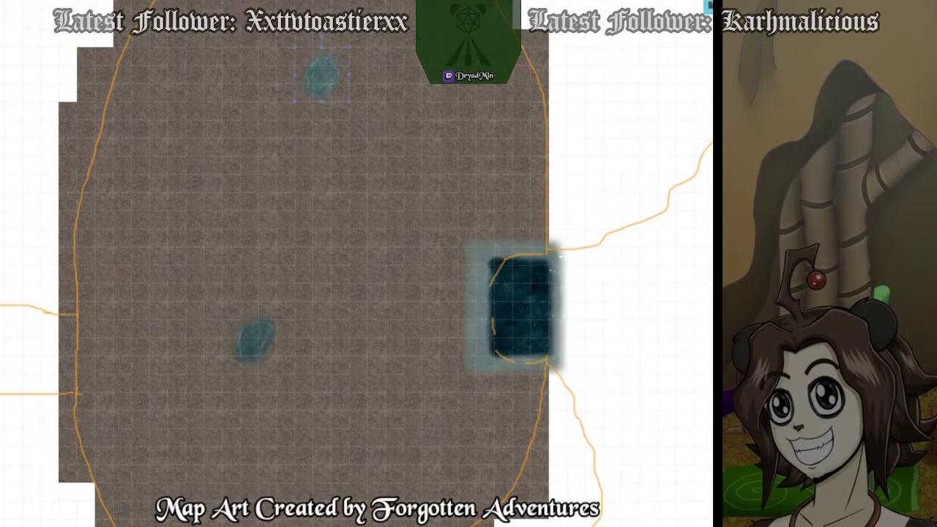
drag(712, 229, 355, 124)
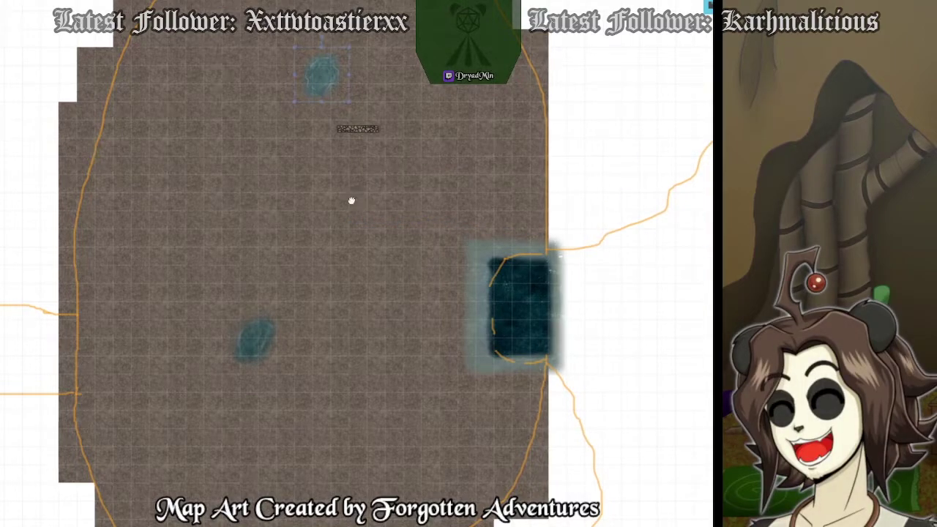
drag(293, 139, 318, 264)
scroll(319, 264, up, 1)
scroll(303, 274, up, 7)
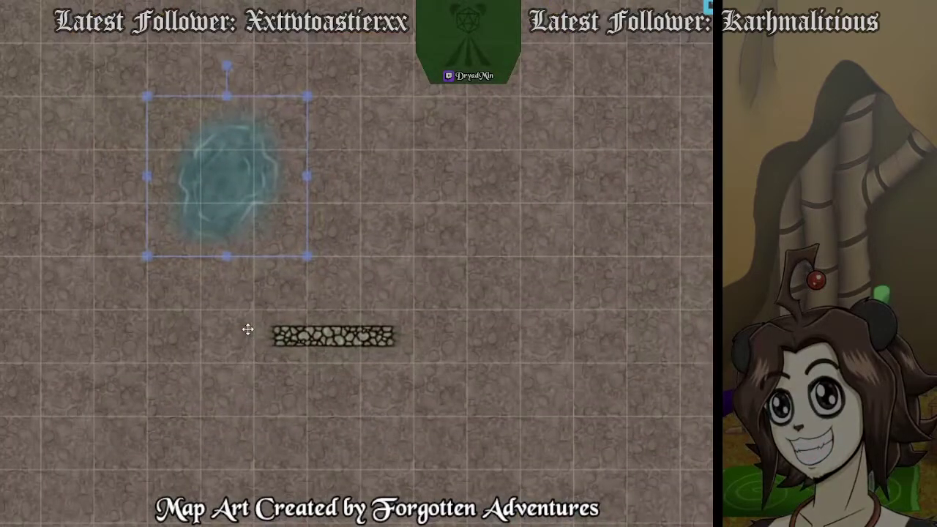
drag(246, 329, 319, 309)
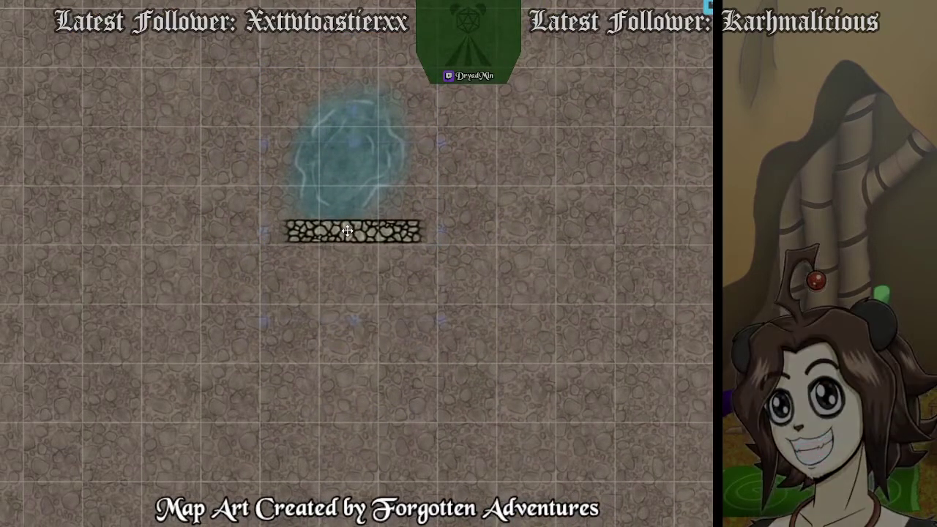
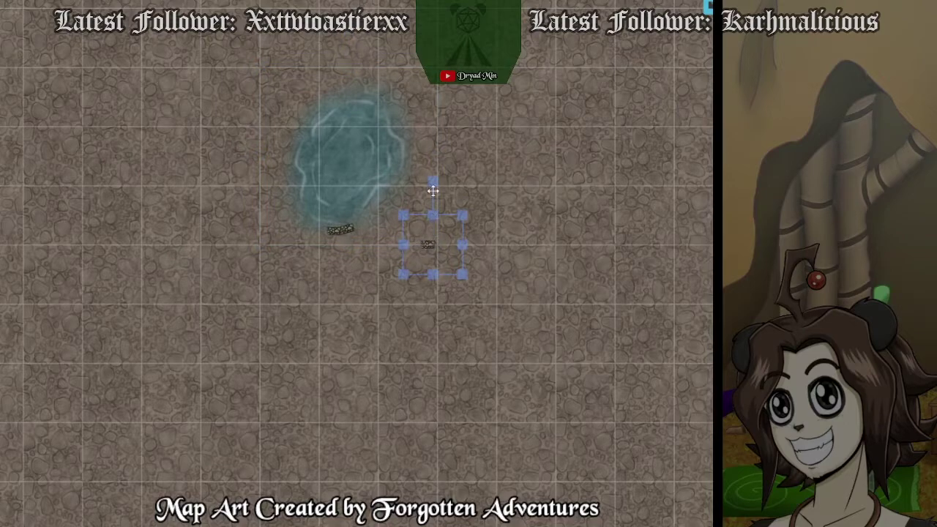
Rotate two small stone segments and join them to the first one along the northern pool's south edge.
drag(432, 181, 398, 200)
drag(430, 253, 363, 230)
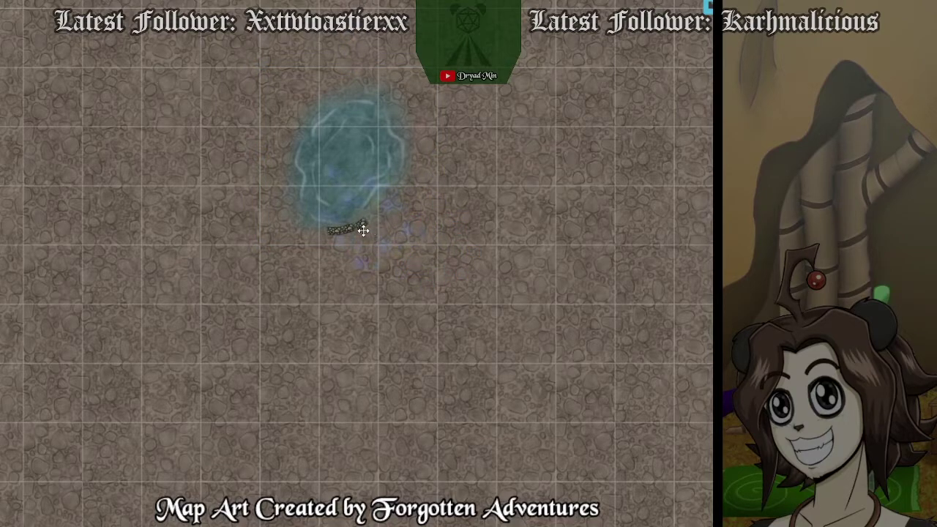
click(463, 229)
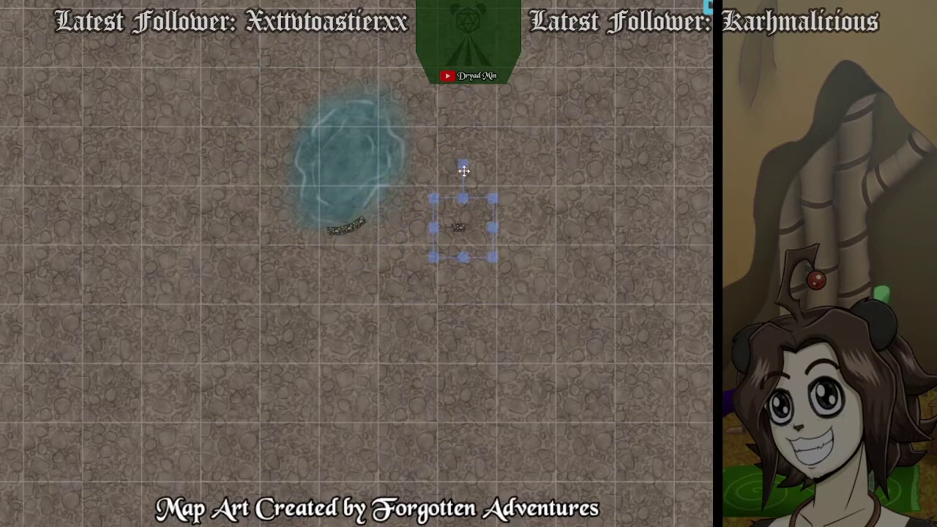
drag(463, 170, 429, 188)
drag(464, 235, 376, 227)
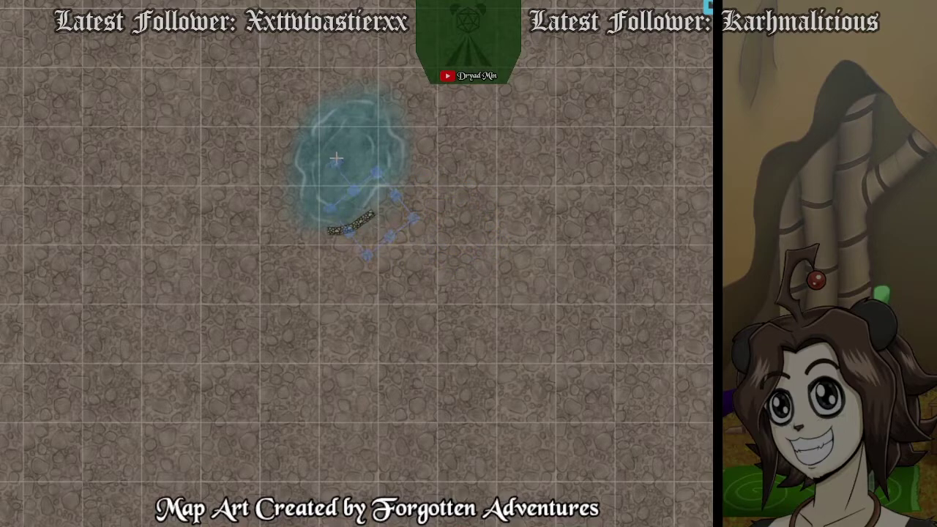
click(377, 212)
Paste two more stone segments, angle them northeast and extend the border along the pool's southeast edge.
click(475, 217)
key(ctrl+v)
click(481, 226)
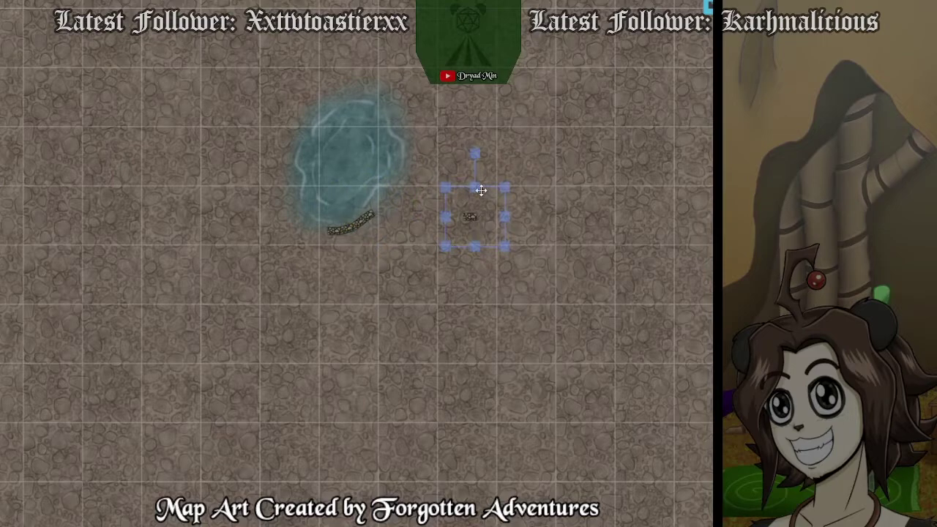
drag(476, 154, 464, 156)
drag(468, 218, 375, 208)
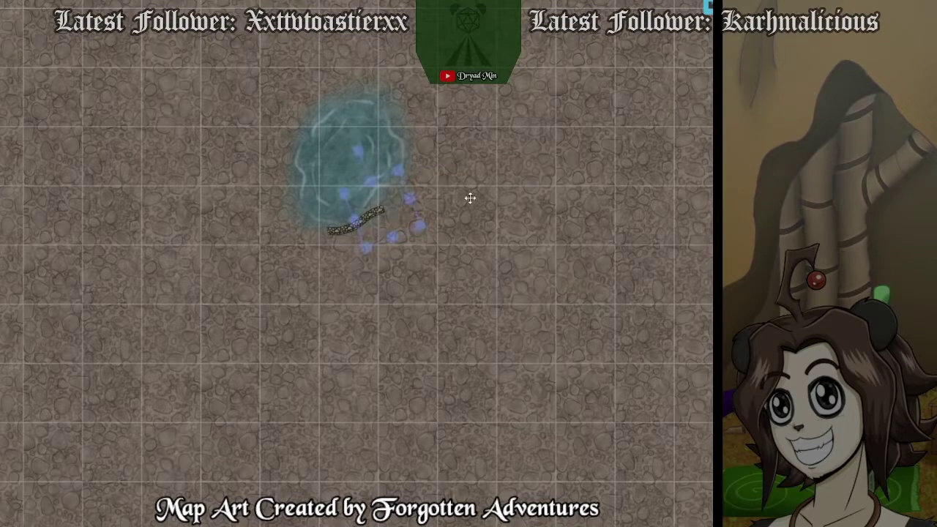
key(ctrl+v)
drag(476, 134, 466, 138)
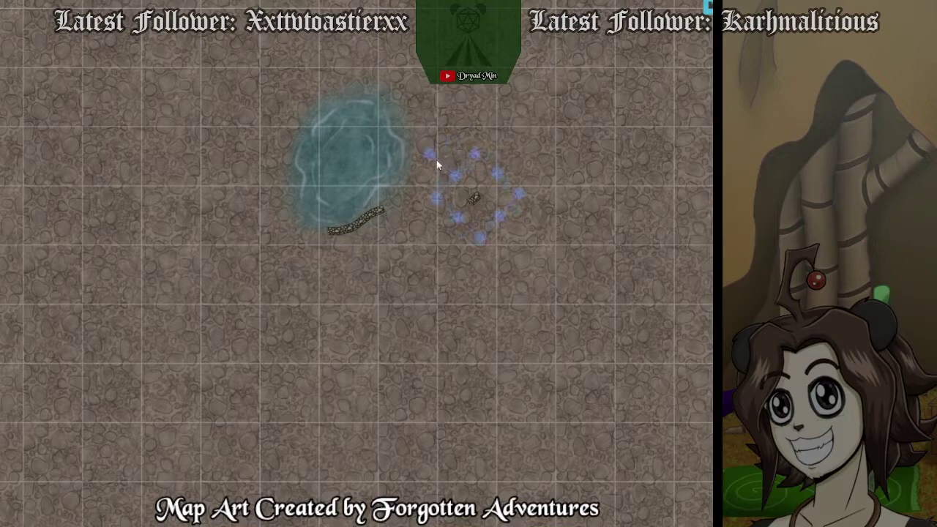
drag(467, 201, 395, 208)
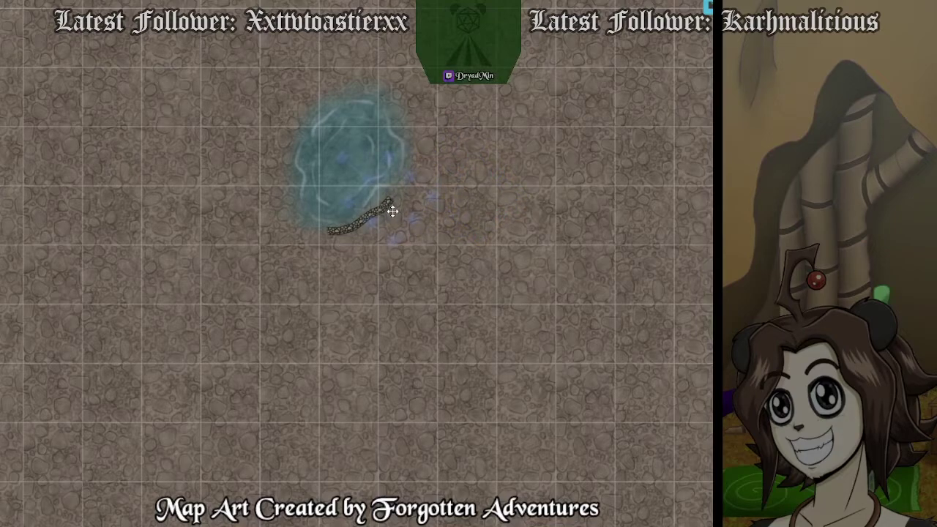
Add two steeper stone segments to carry the border around the pool's lower east bend.
key(ctrl+v)
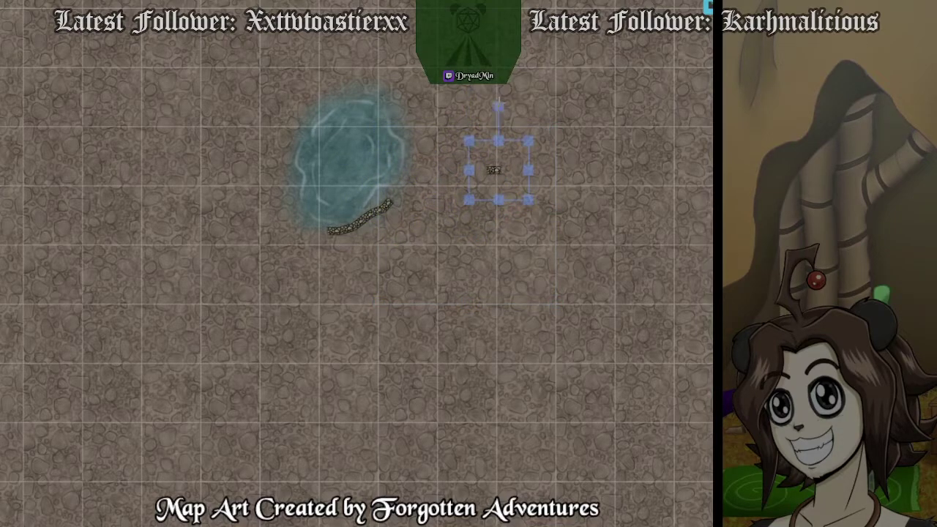
drag(495, 173, 398, 194)
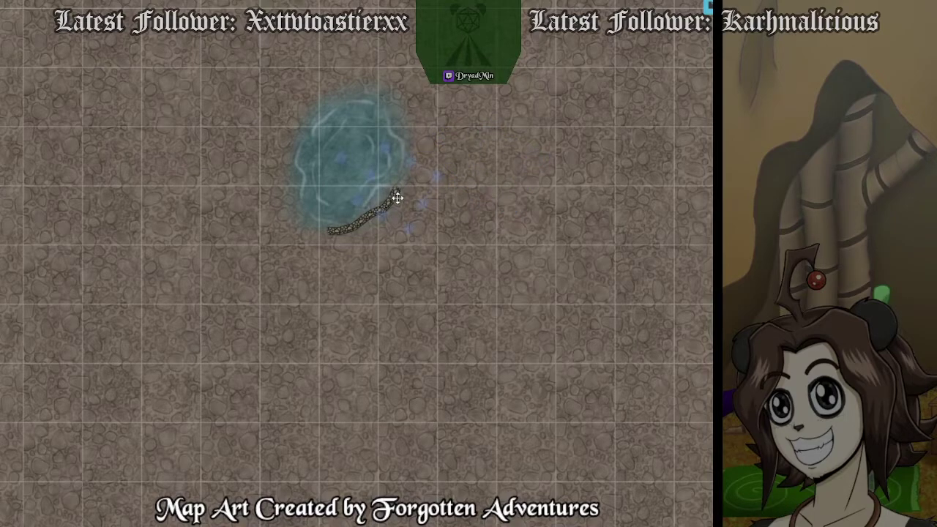
key(ctrl+v)
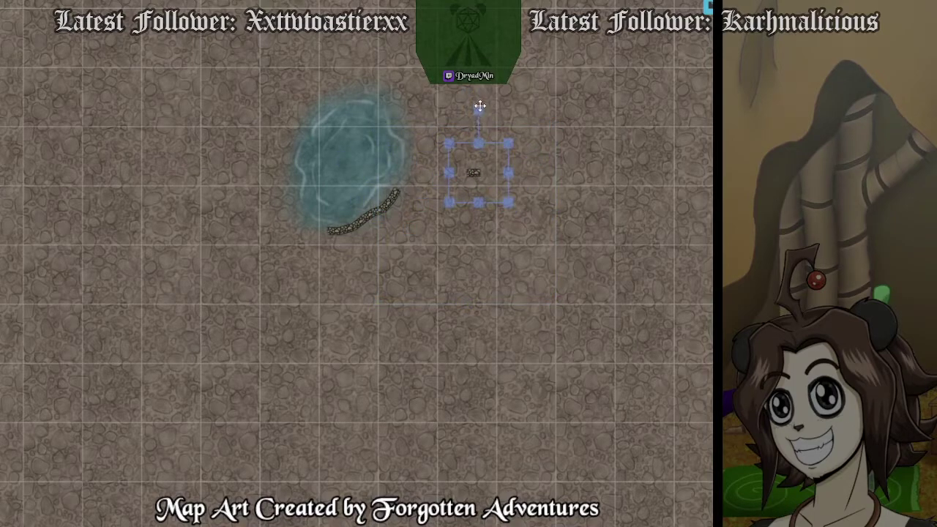
drag(479, 106, 407, 181)
Paste near-vertical stone segments and continue the border up the pool's east side.
click(479, 127)
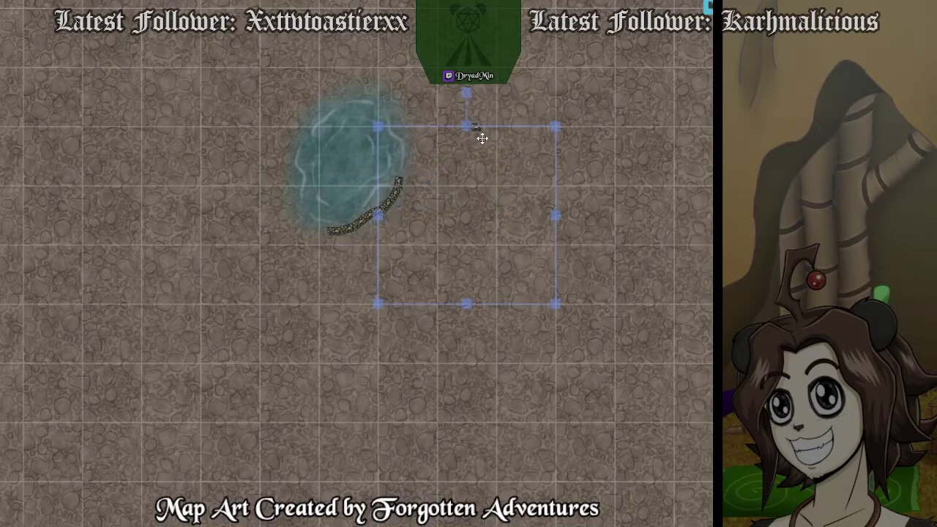
click(475, 120)
drag(478, 66, 437, 126)
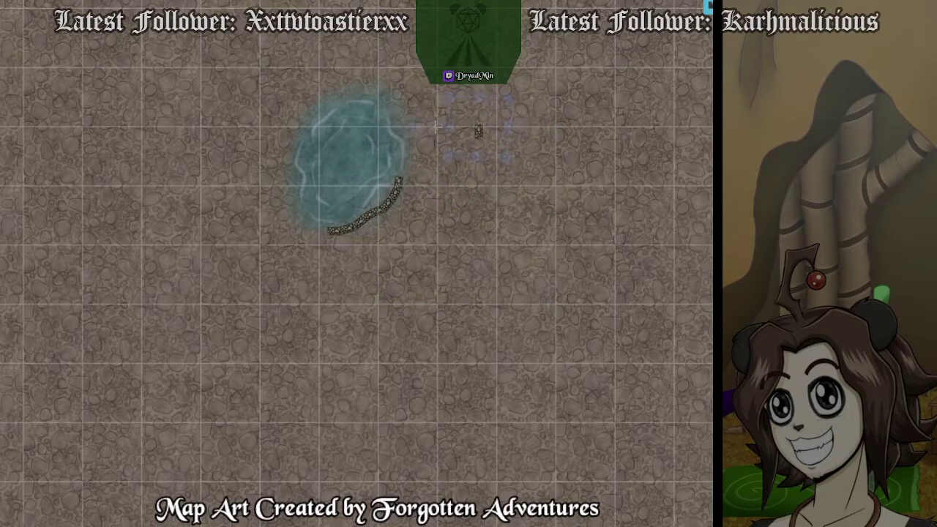
click(404, 183)
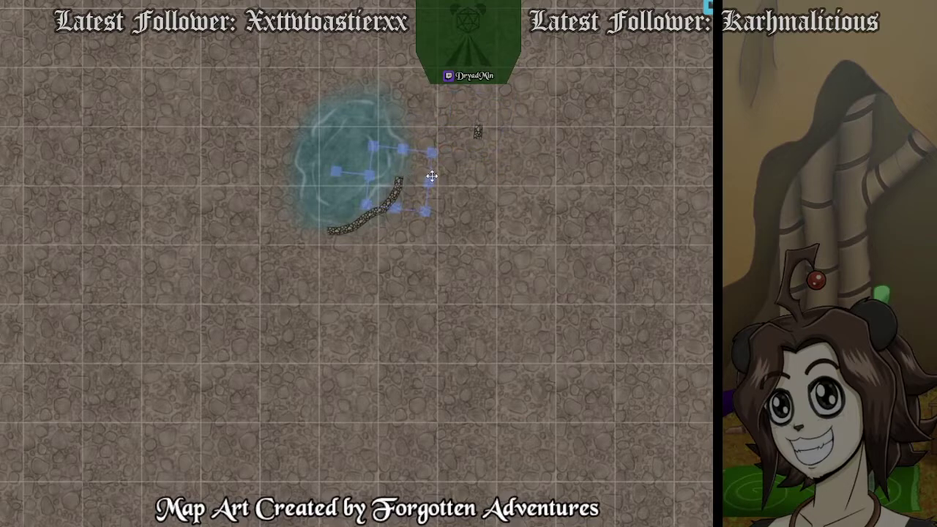
drag(401, 190, 404, 156)
key(ctrl+v)
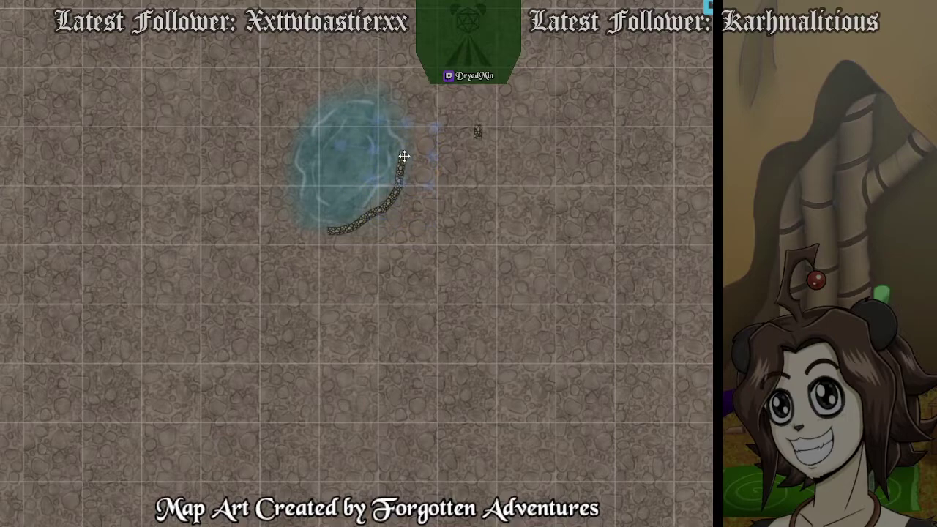
click(477, 131)
drag(415, 122, 416, 141)
Rotate and place further stone segments so the border bends around the pool's northeast corner.
drag(483, 136, 455, 121)
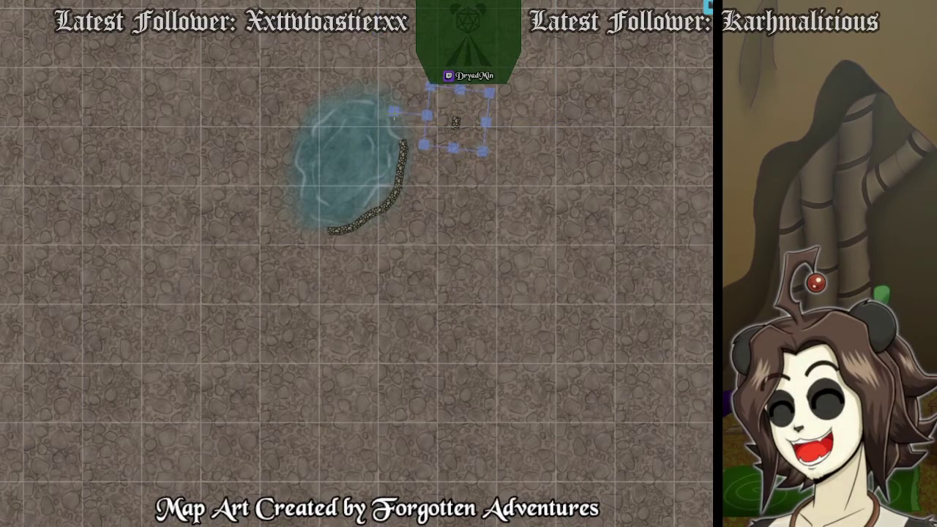
drag(460, 125, 484, 113)
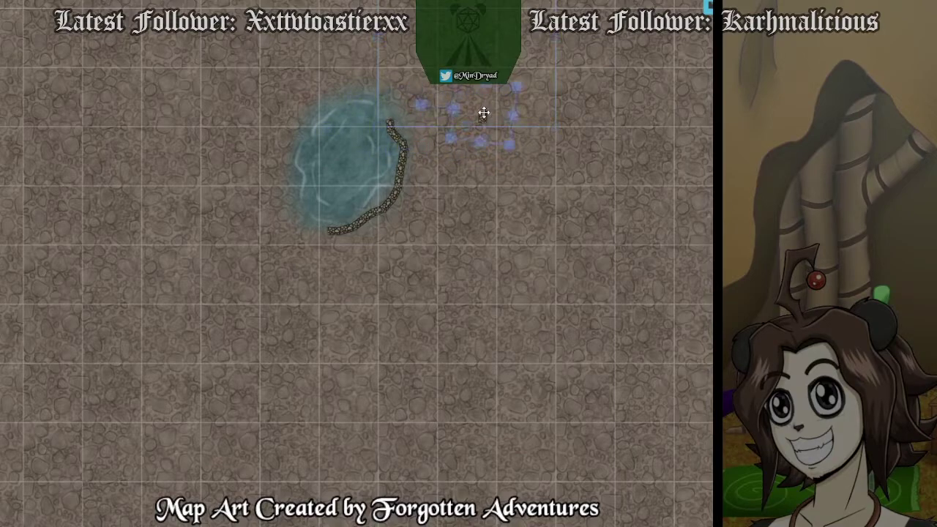
drag(421, 104, 418, 118)
drag(488, 116, 377, 114)
key(ctrl+v)
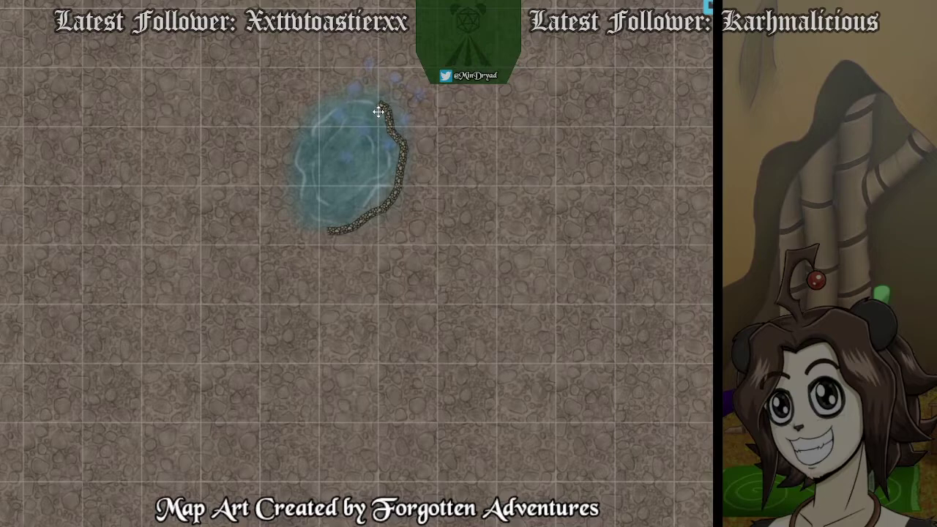
Turn copied stone segments horizontal and lay them westward along the pool's north edge.
key(ctrl+v)
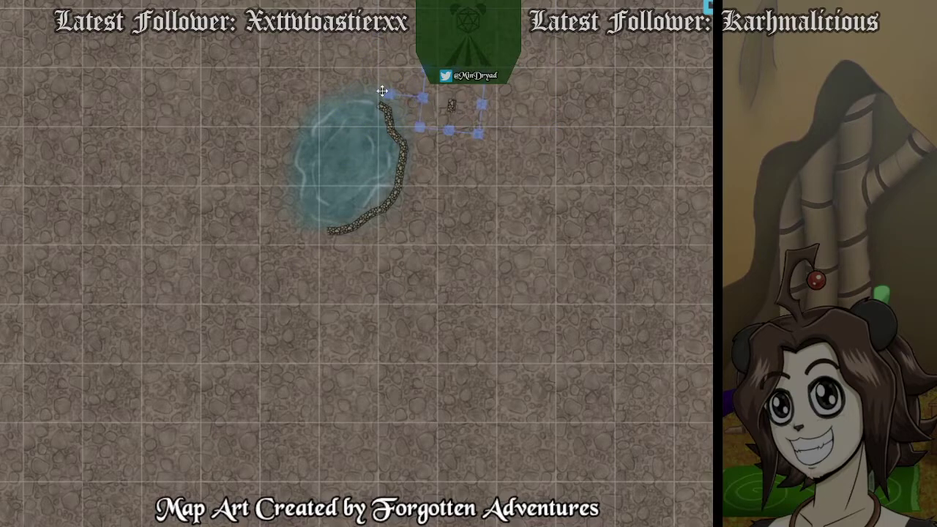
drag(382, 91, 459, 158)
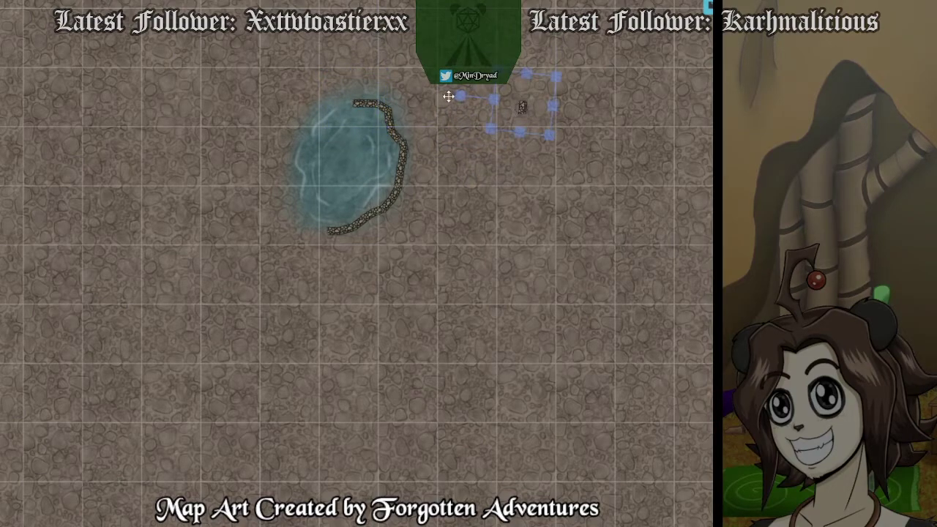
drag(361, 166, 349, 169)
click(348, 116)
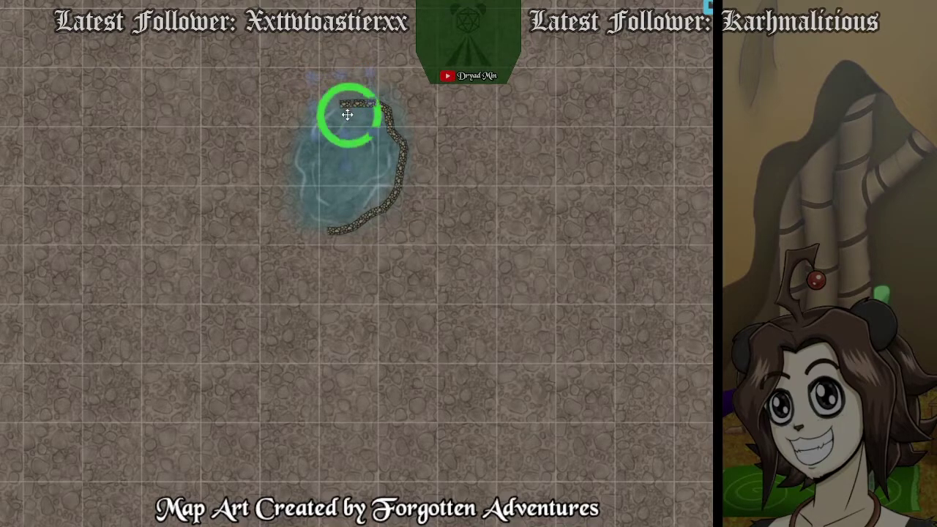
Add two more stone segments, tilting the border down toward the pool's northwest edge.
click(456, 102)
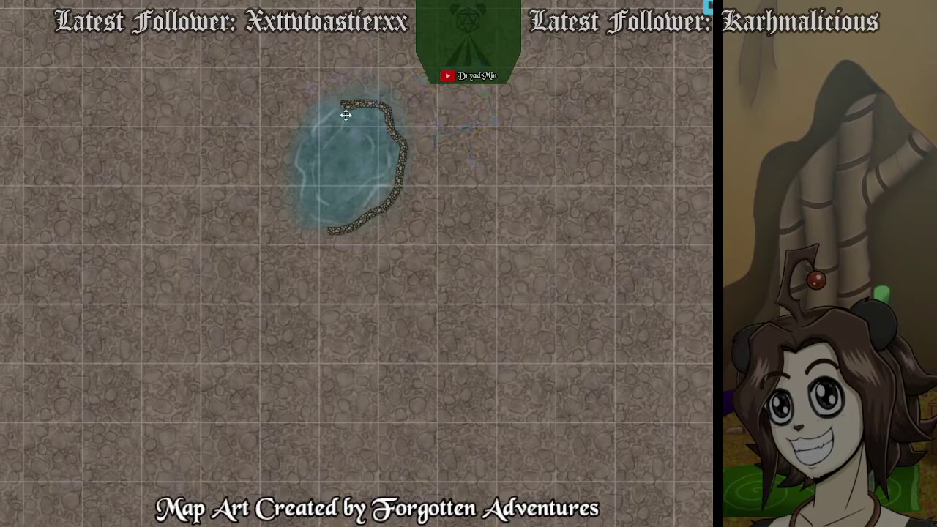
click(508, 144)
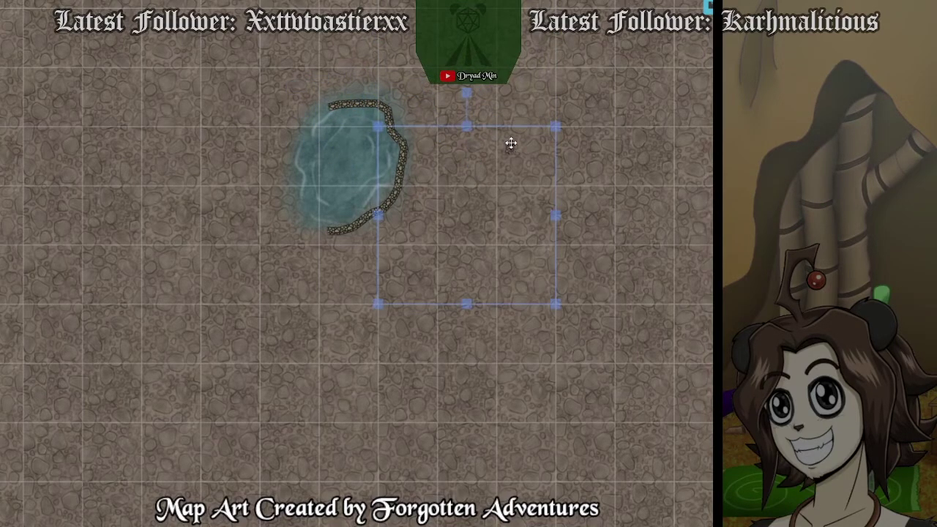
key(ctrl+v)
drag(446, 135, 508, 205)
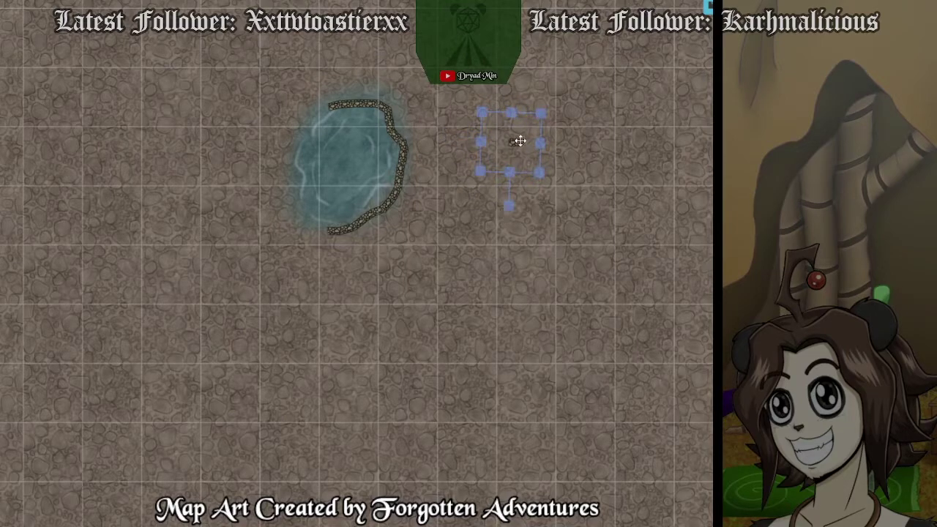
key(Delete)
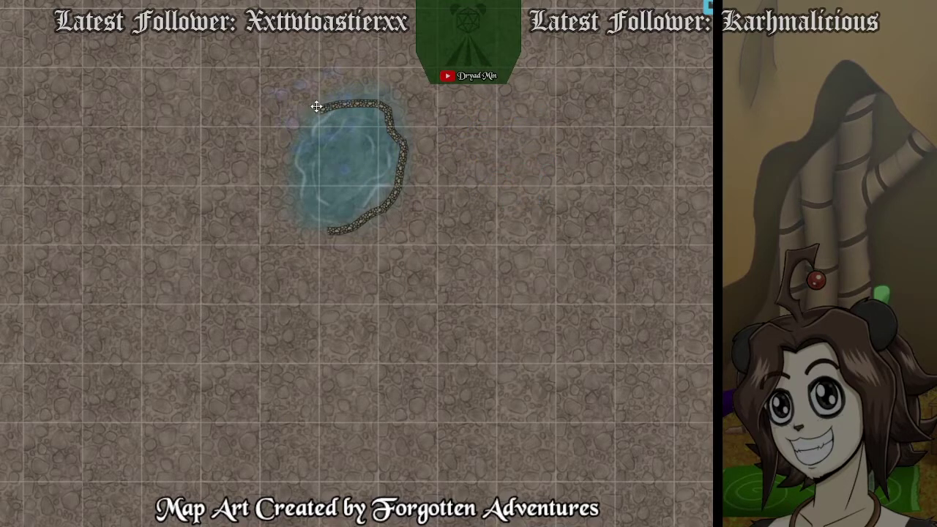
click(322, 121)
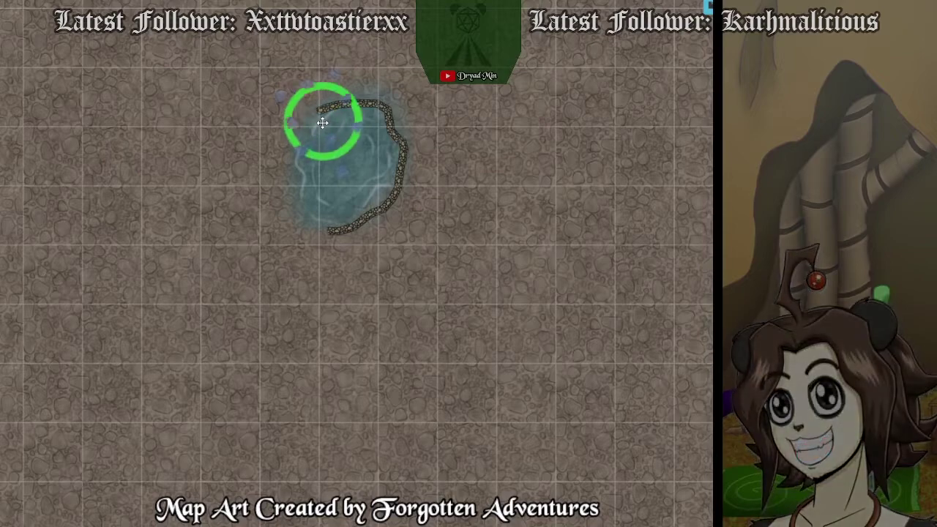
Paste another stone segment, rotate it and attach it to the border's open end at the pool's northwest edge.
click(522, 177)
key(ctrl+v)
drag(459, 163, 648, 281)
drag(524, 169, 308, 130)
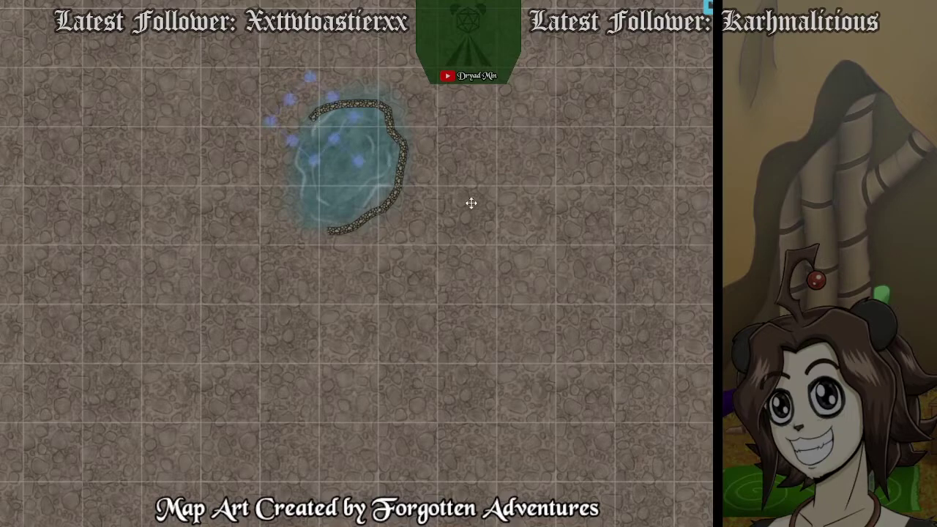
key(ctrl+v)
drag(403, 196, 461, 247)
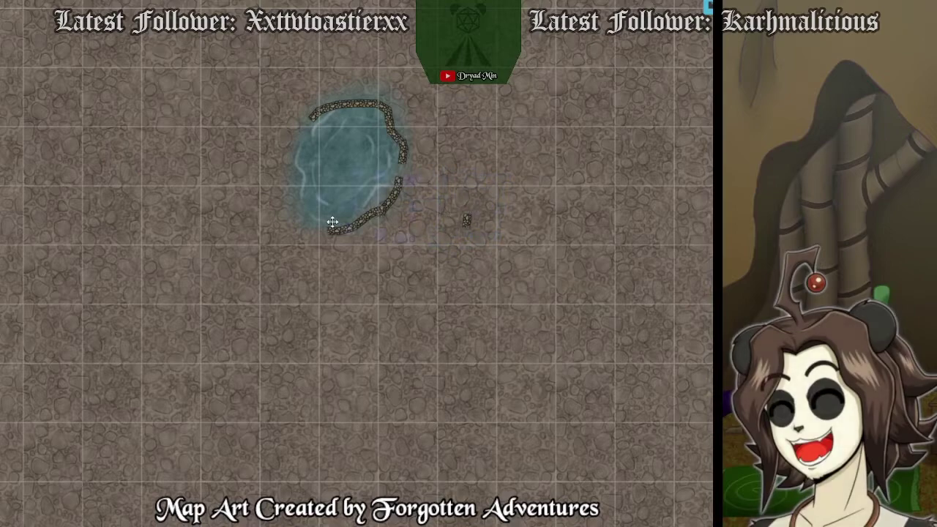
key(ctrl+v)
drag(226, 157, 260, 164)
key(ctrl+z)
key(ctrl+z)
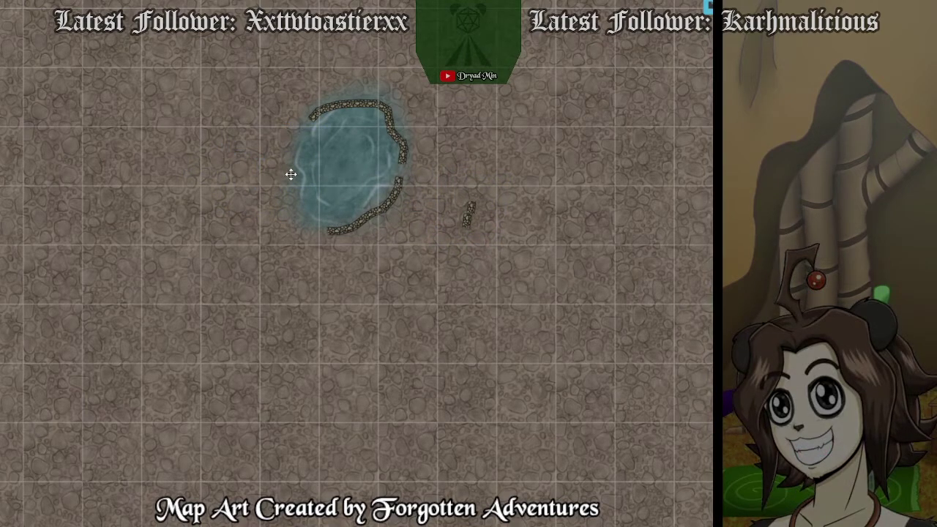
Tilt a stone segment diagonally and fit it at the pool's northwest corner, overlapping the joint with a copy.
click(472, 209)
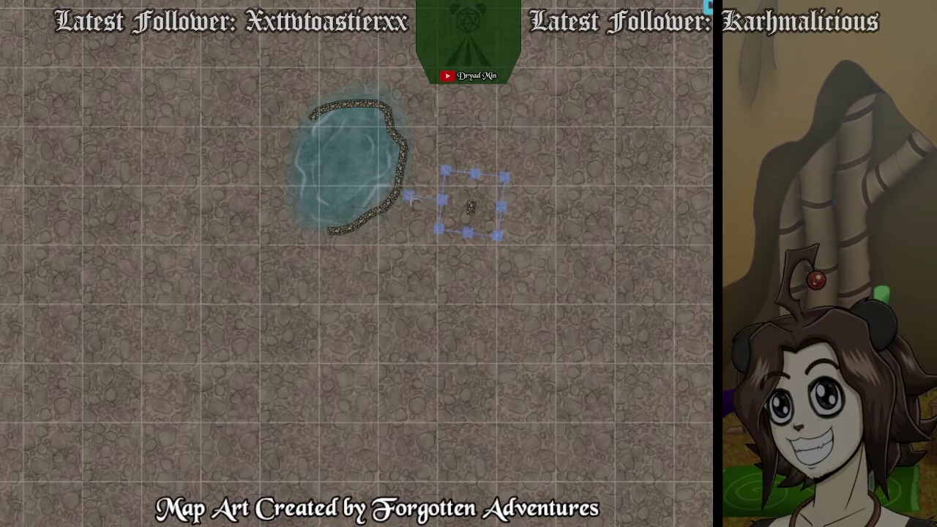
drag(410, 198, 529, 241)
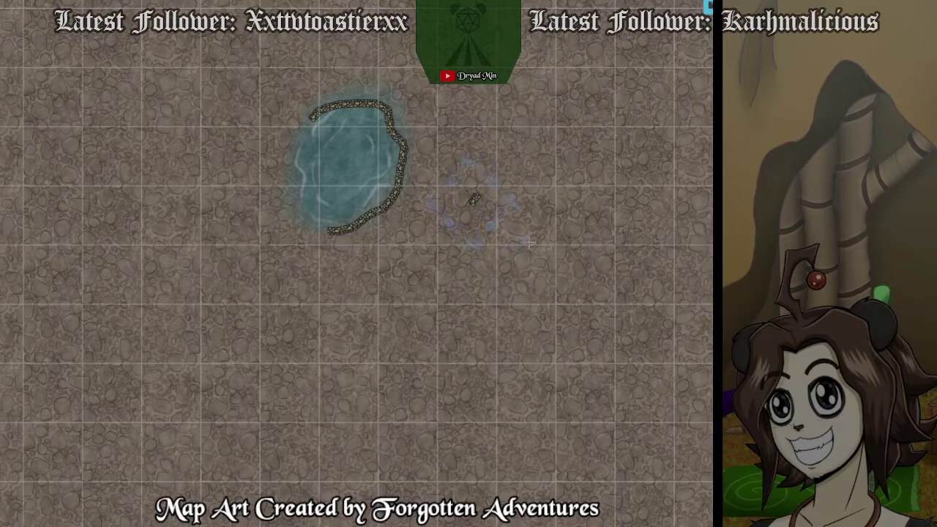
drag(472, 199, 296, 137)
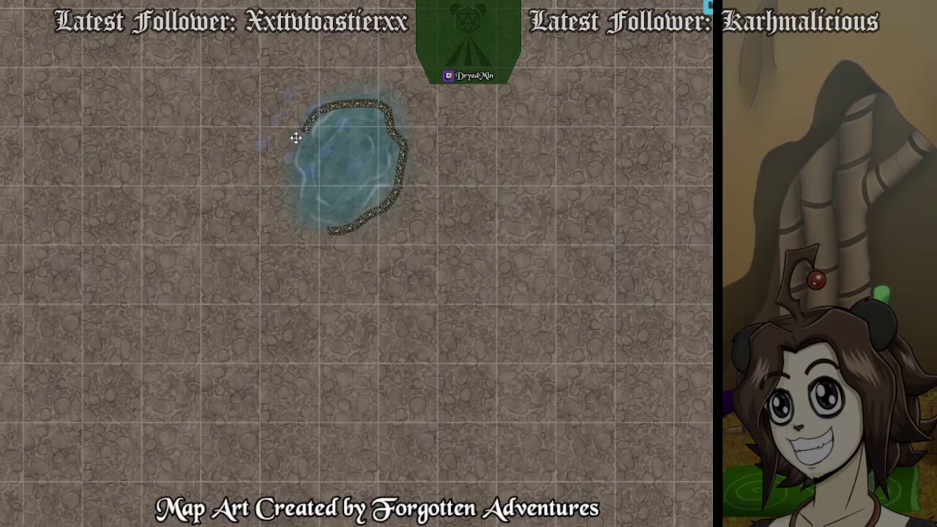
click(409, 176)
click(406, 193)
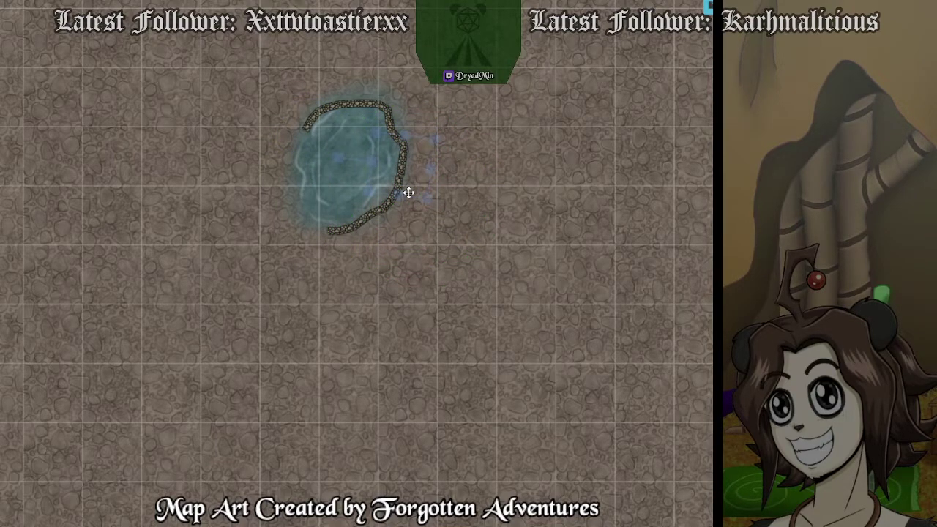
click(408, 192)
drag(441, 240, 307, 123)
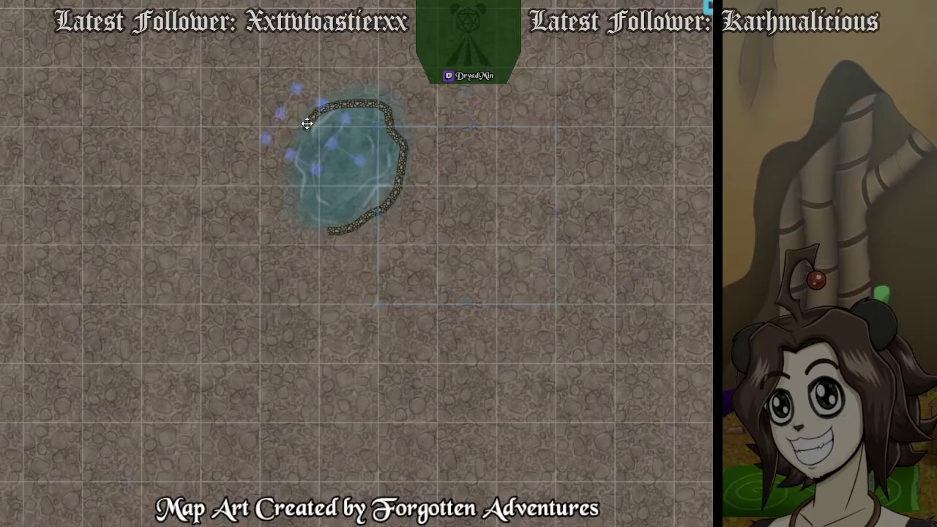
Add two more stone segments below the northwest corner, turning the second one nearly vertical.
click(256, 182)
key(ctrl+v)
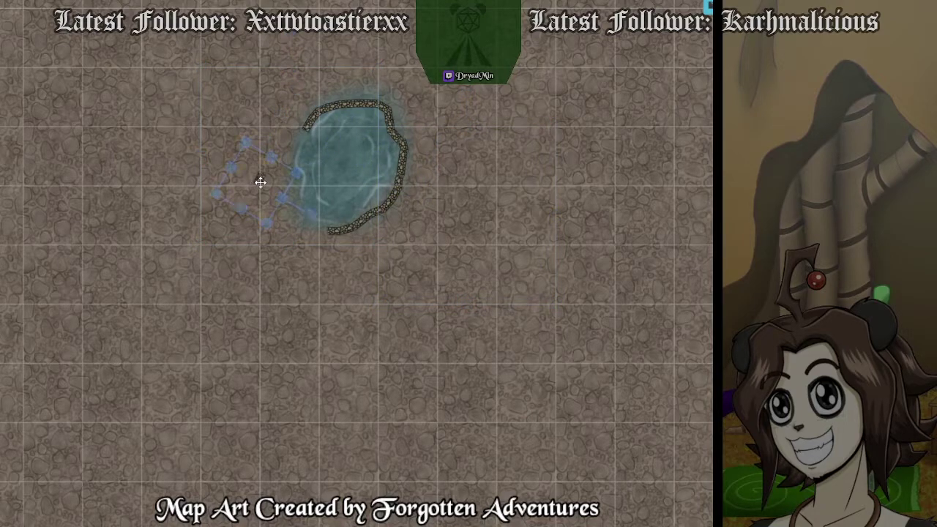
drag(259, 183, 300, 141)
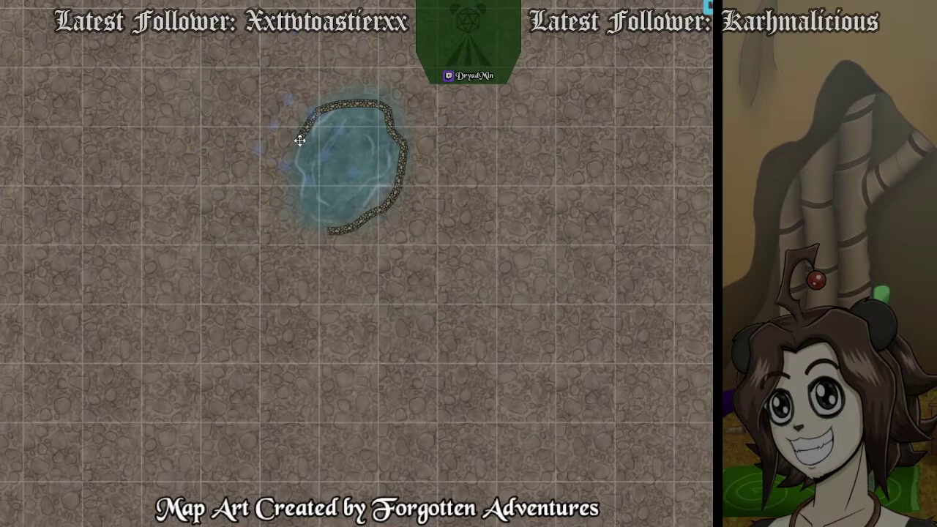
click(254, 178)
key(ctrl+v)
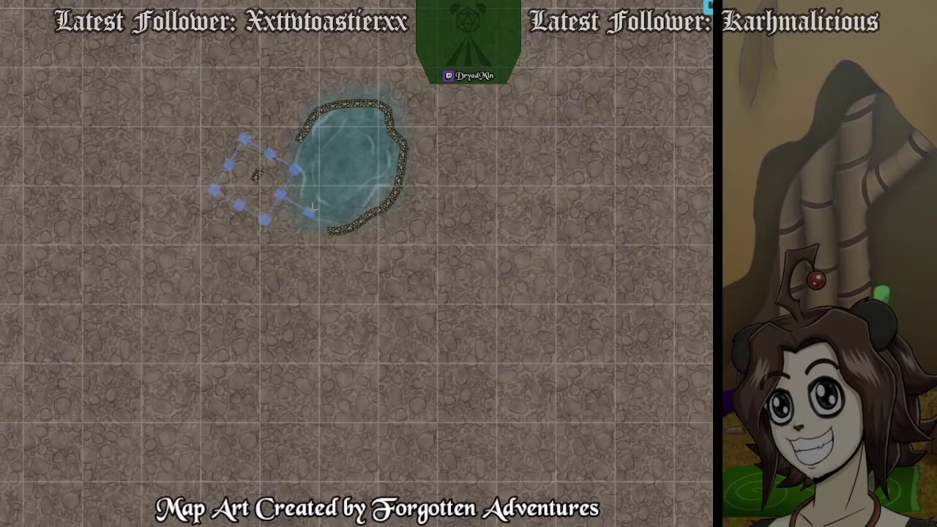
drag(312, 207, 301, 159)
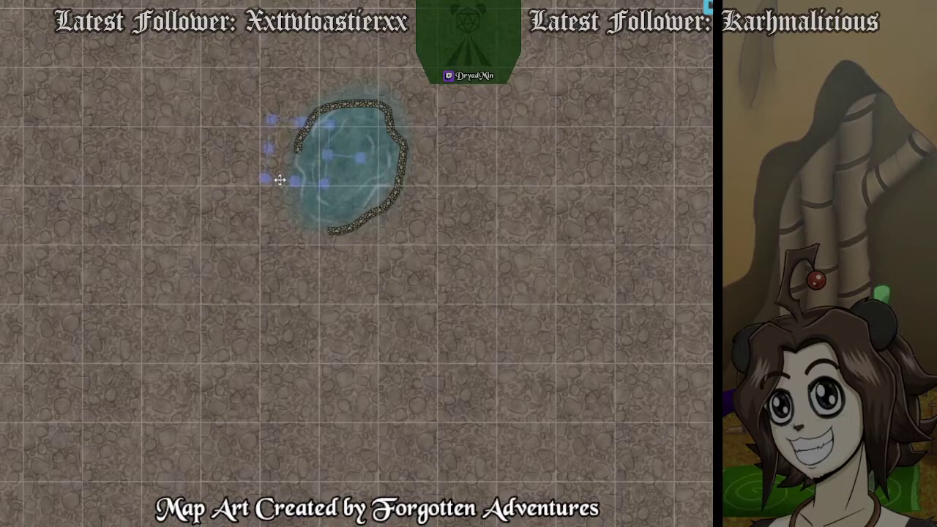
Paste a further stone segment and rotate it to extend the border down the pool's west edge.
click(265, 202)
key(ctrl+v)
click(300, 145)
drag(304, 147, 298, 158)
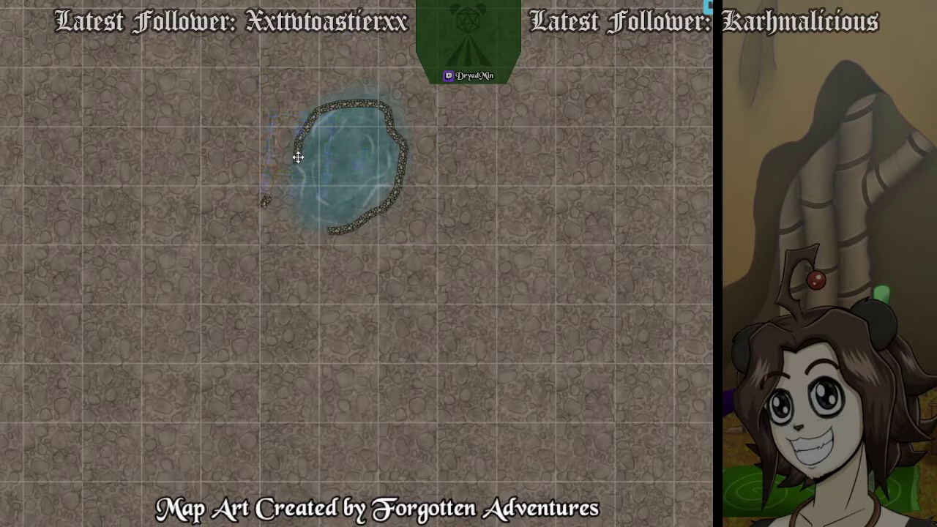
drag(265, 202, 297, 174)
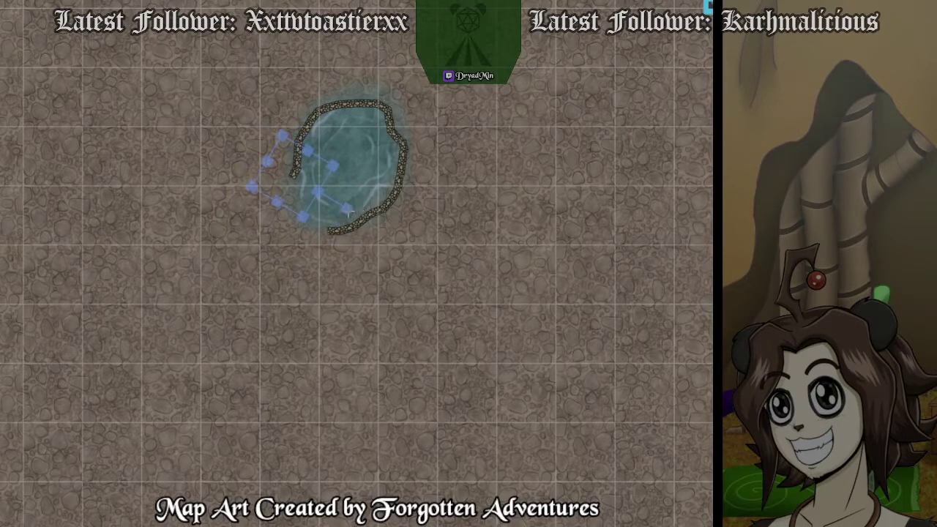
drag(348, 209, 349, 150)
drag(295, 178, 305, 180)
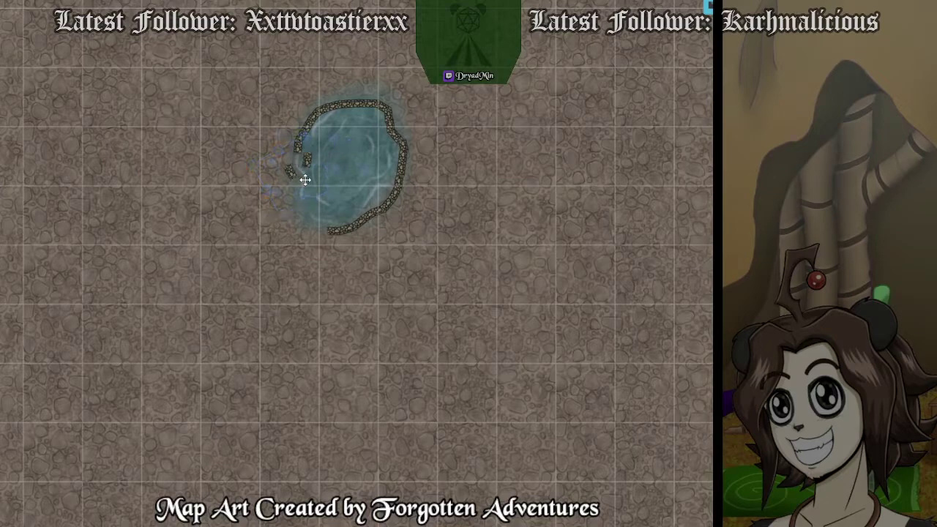
Set the tilted stone segment aside and refit the near-vertical segment against the pool's west border.
click(282, 183)
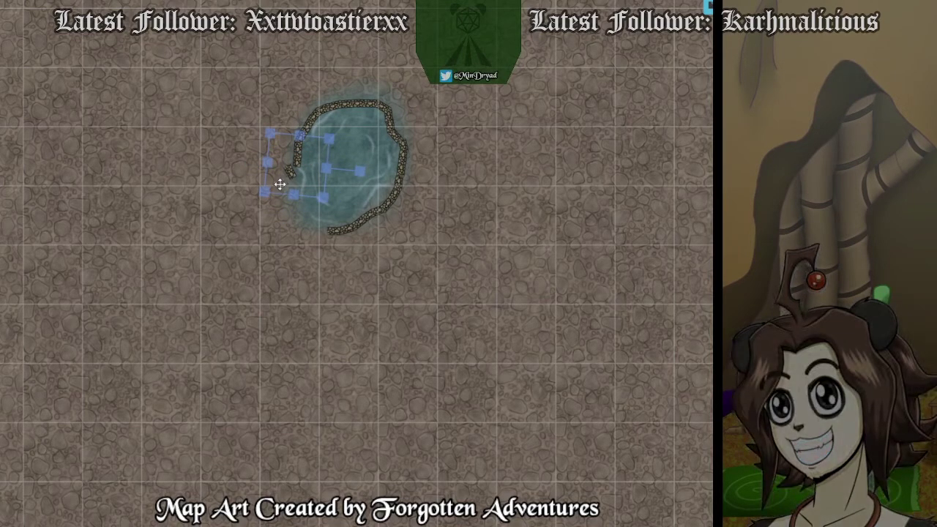
click(272, 192)
click(277, 189)
drag(279, 188, 224, 219)
click(285, 180)
click(351, 150)
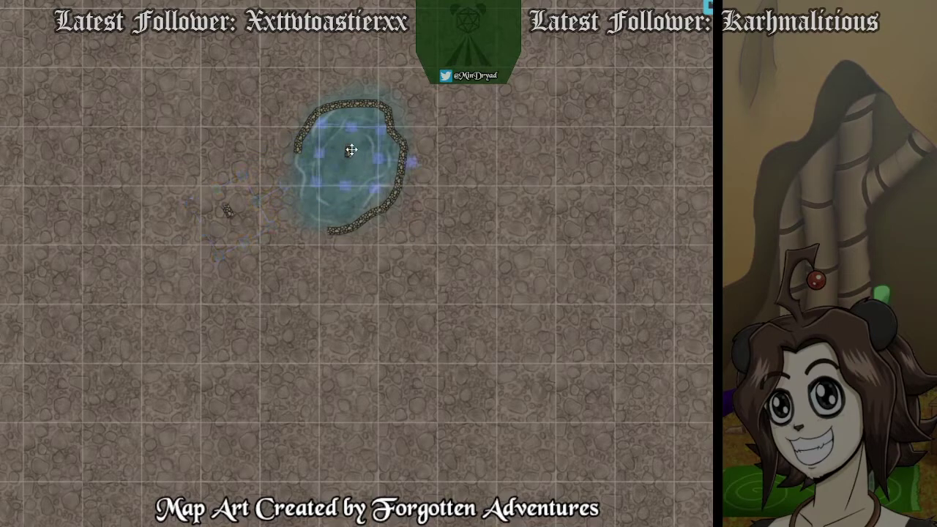
drag(352, 158, 306, 165)
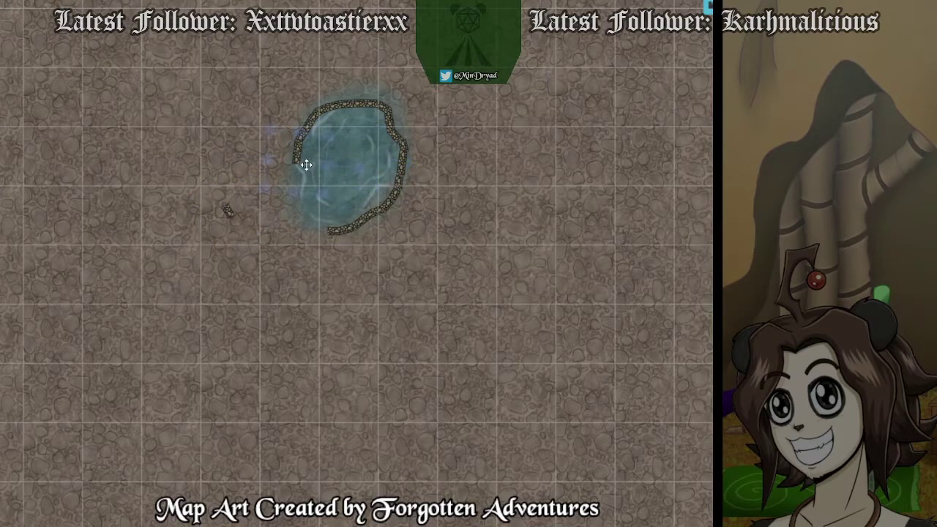
Attach the set-aside stone segment to the lower end of the west border and adjust its angle.
click(225, 210)
right_click(227, 211)
click(256, 183)
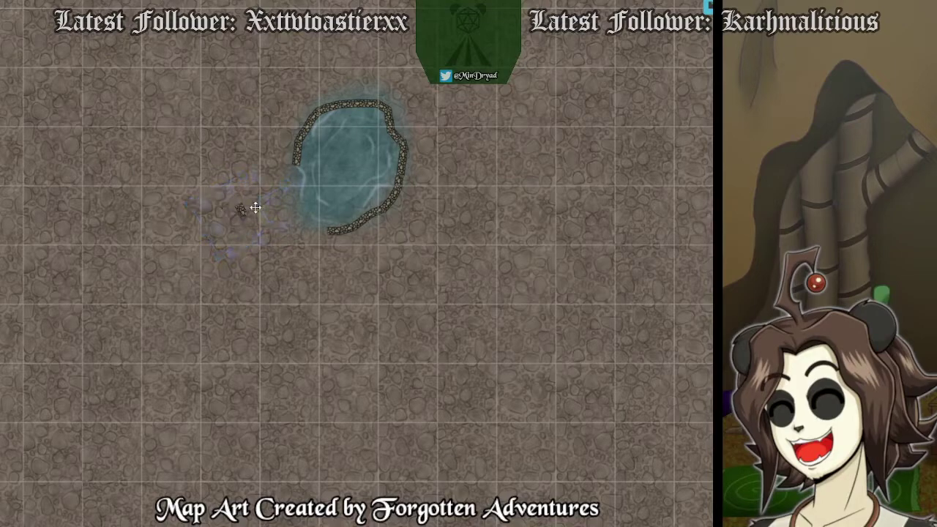
click(295, 172)
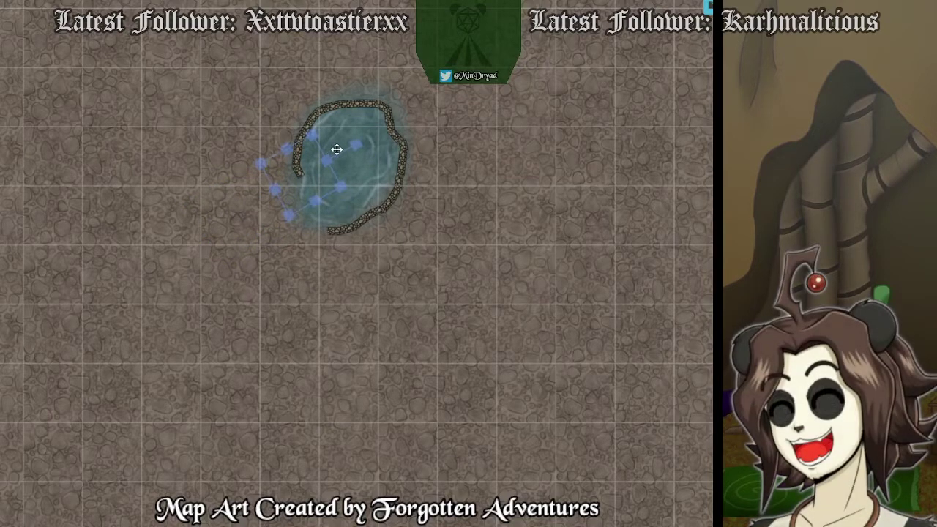
drag(357, 145, 360, 151)
Paste and rotate additional stone segments to carry the border down to the pool's southwest side.
click(285, 247)
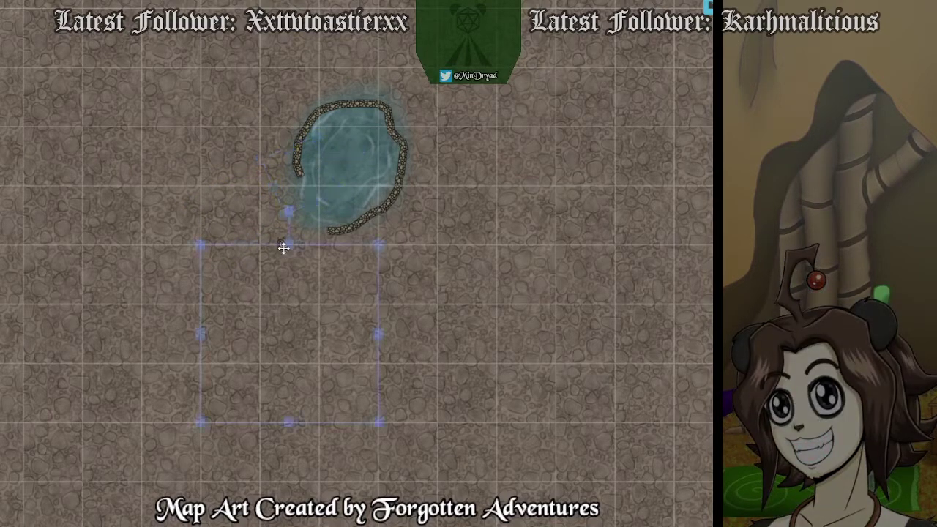
key(ctrl+v)
drag(284, 254, 331, 272)
drag(388, 270, 383, 244)
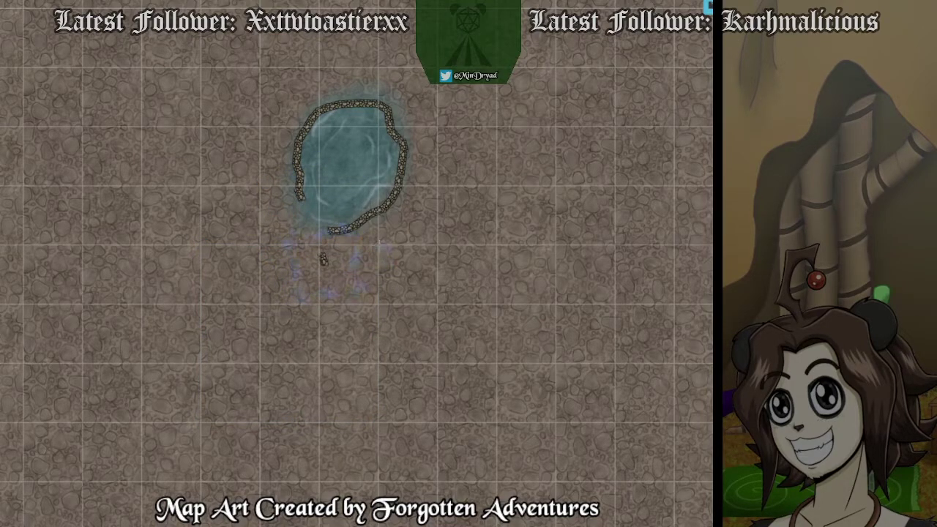
drag(322, 259, 295, 306)
click(302, 198)
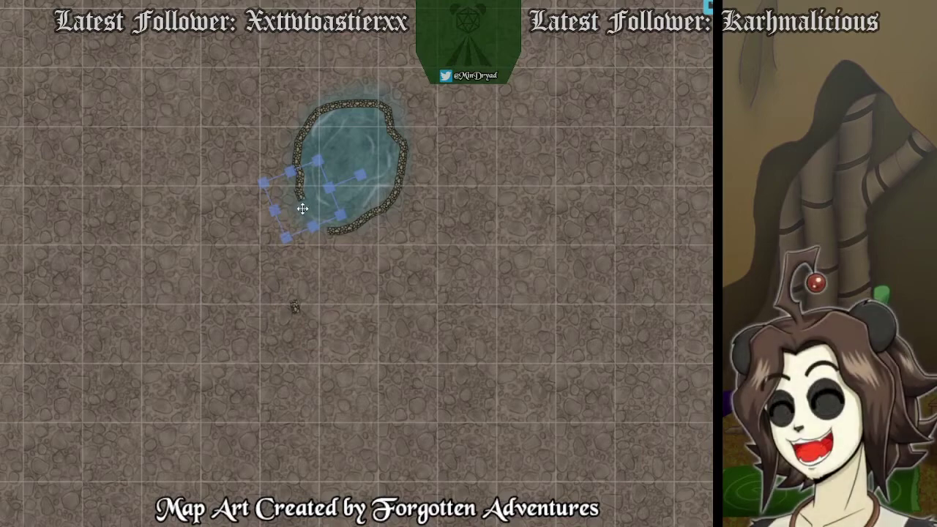
click(301, 209)
drag(295, 310, 309, 218)
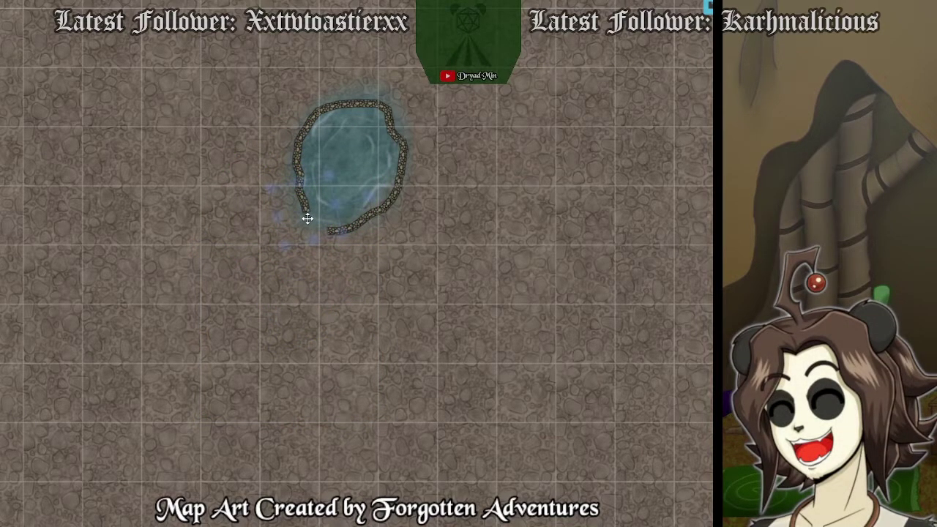
Add two stone segments at progressively steeper angles to curve the border around the pool's southwest corner.
click(333, 278)
key(ctrl+v)
drag(395, 278, 384, 247)
click(330, 275)
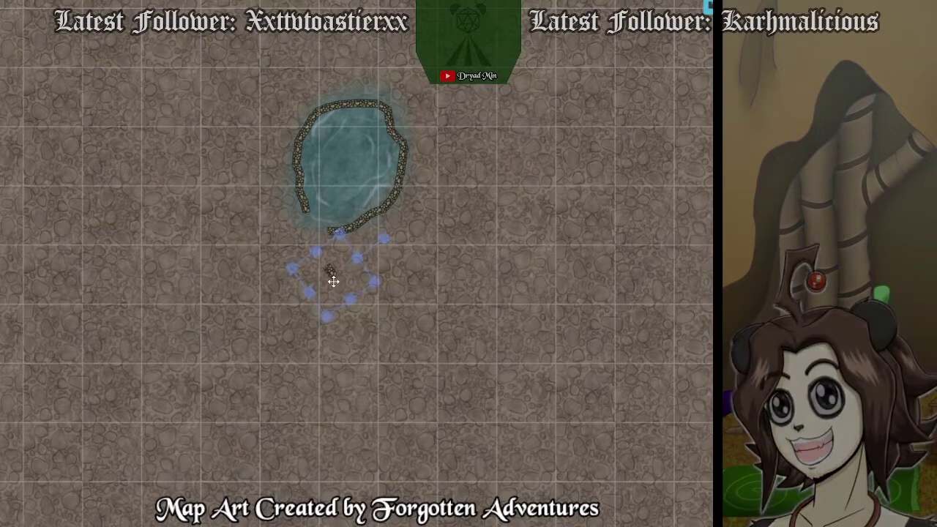
drag(330, 278, 311, 232)
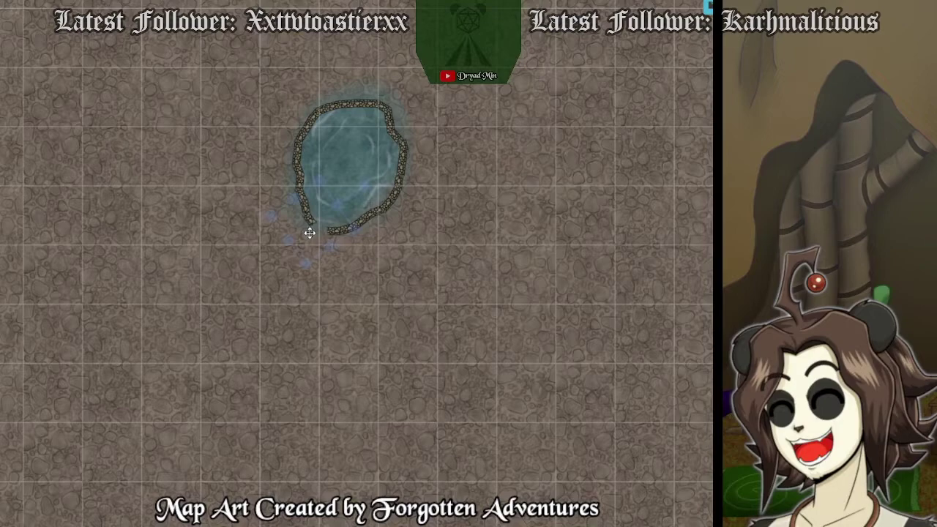
click(412, 278)
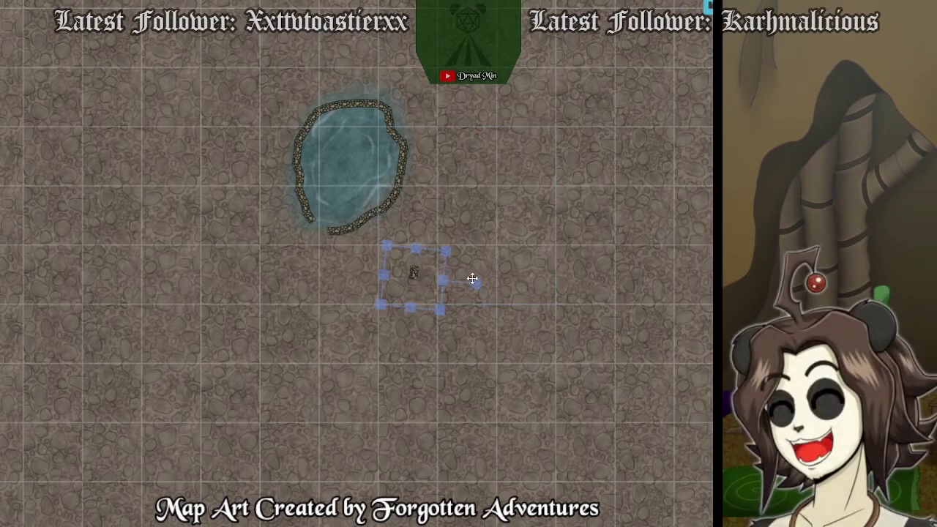
drag(477, 283, 445, 228)
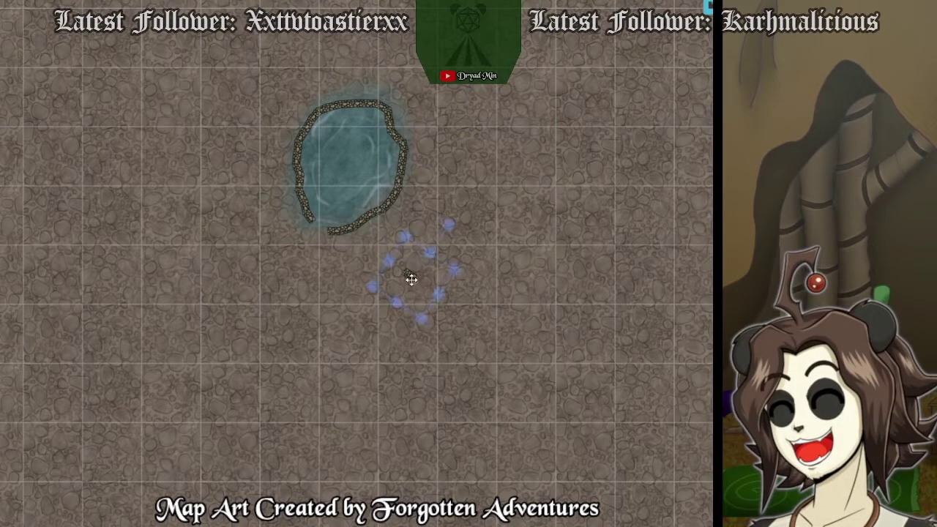
drag(412, 278, 322, 232)
Rotate one last stone segment nearly horizontal and close the gap in the border at the pool's south edge.
click(405, 280)
key(ctrl+v)
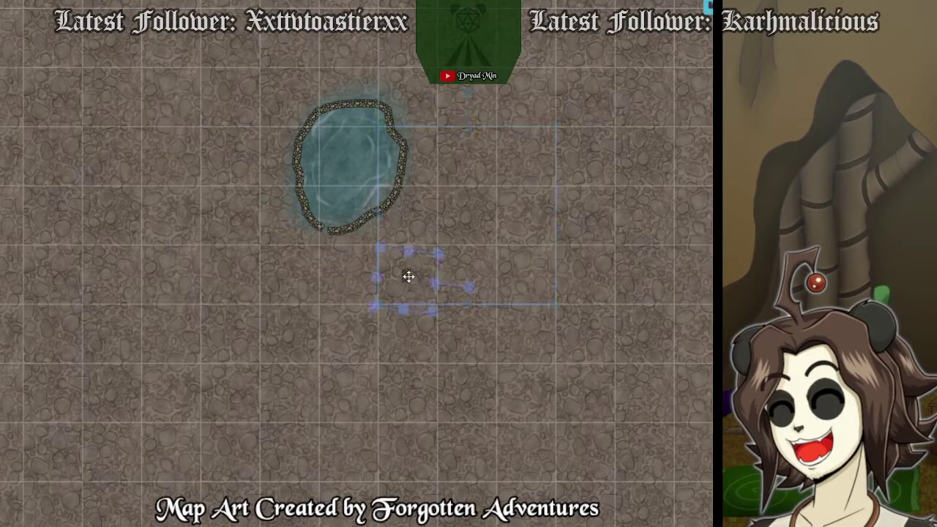
drag(470, 287, 415, 222)
drag(404, 293, 332, 249)
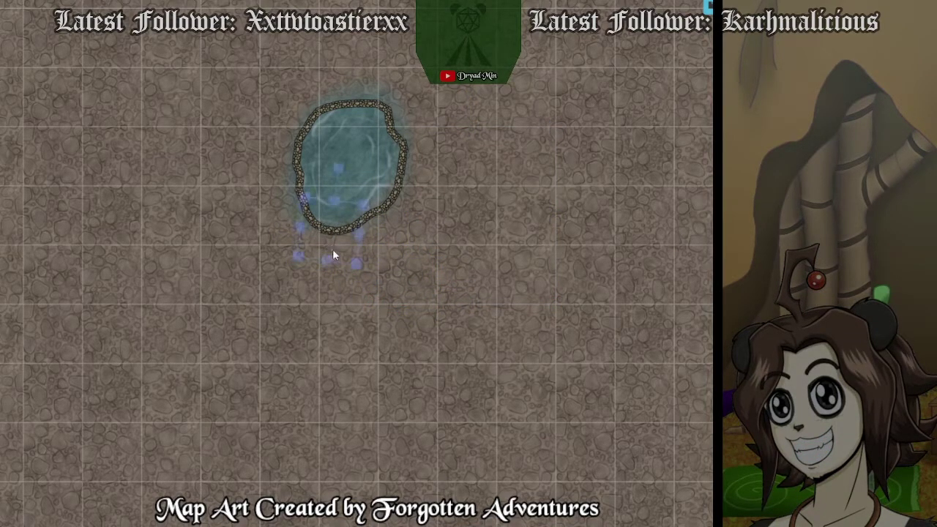
click(427, 307)
scroll(431, 307, down, 3)
scroll(431, 307, down, 5)
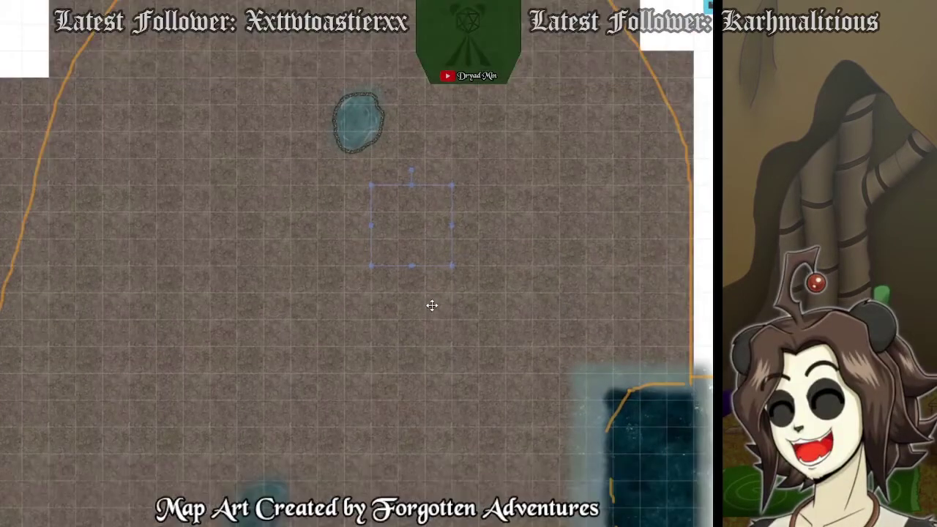
Clear the ground tiles covering the small upper pond so its water and stone border lie on blank canvas.
drag(432, 306, 431, 358)
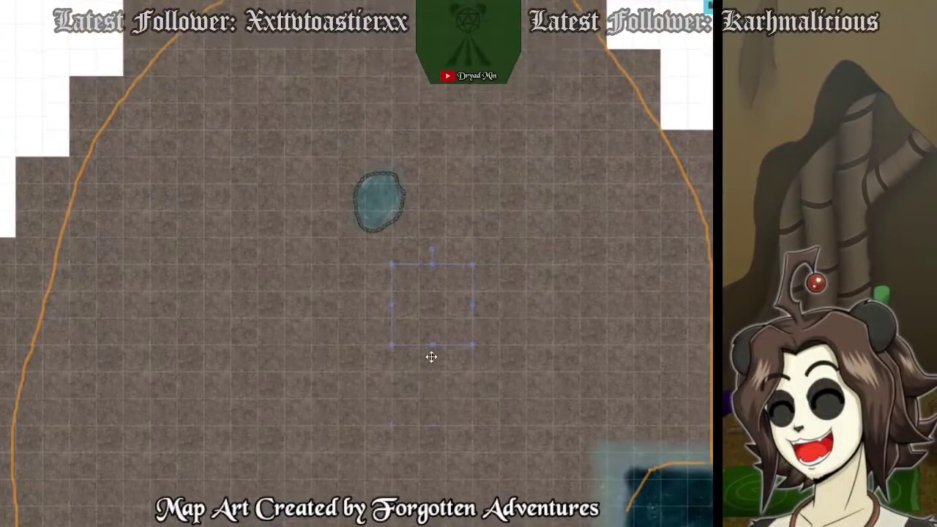
click(415, 223)
drag(408, 194, 191, 114)
key(ctrl+z)
drag(339, 177, 105, 72)
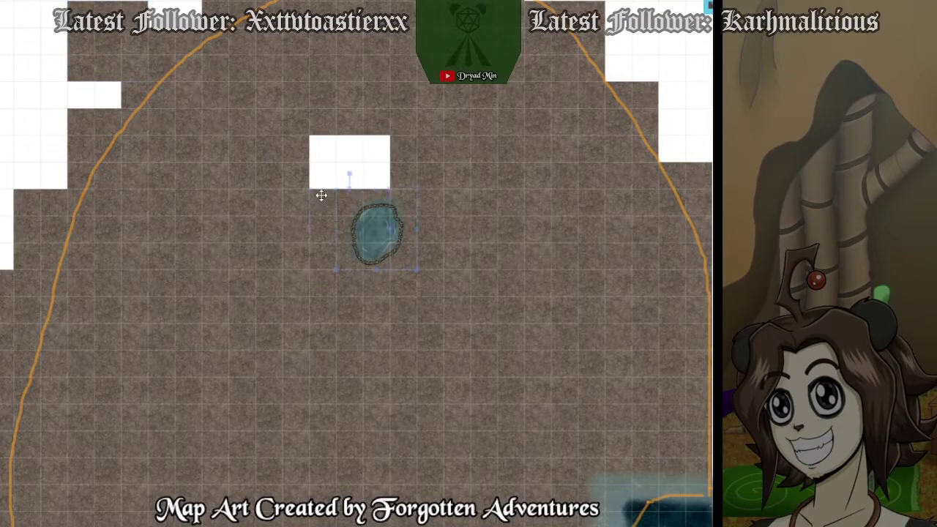
key(ctrl+z)
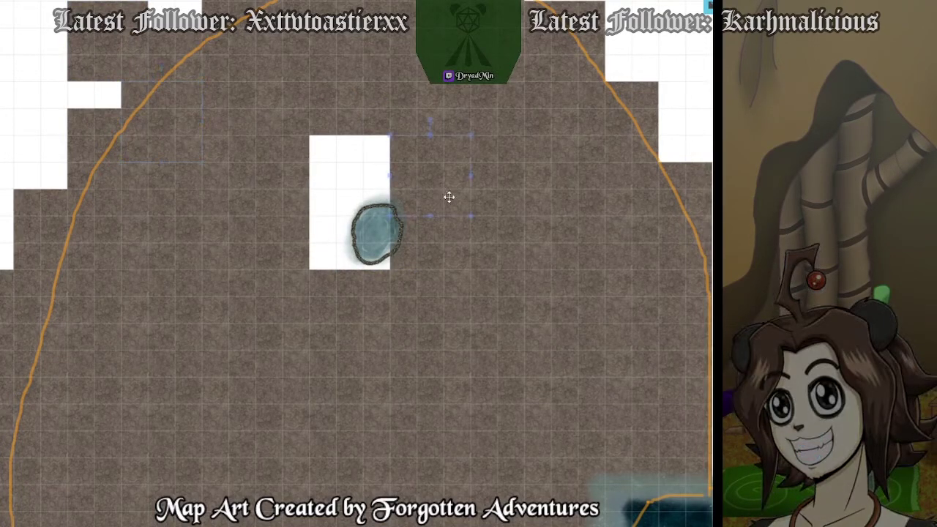
key(ctrl+z)
key(ctrl+z)
key(ctrl+z)
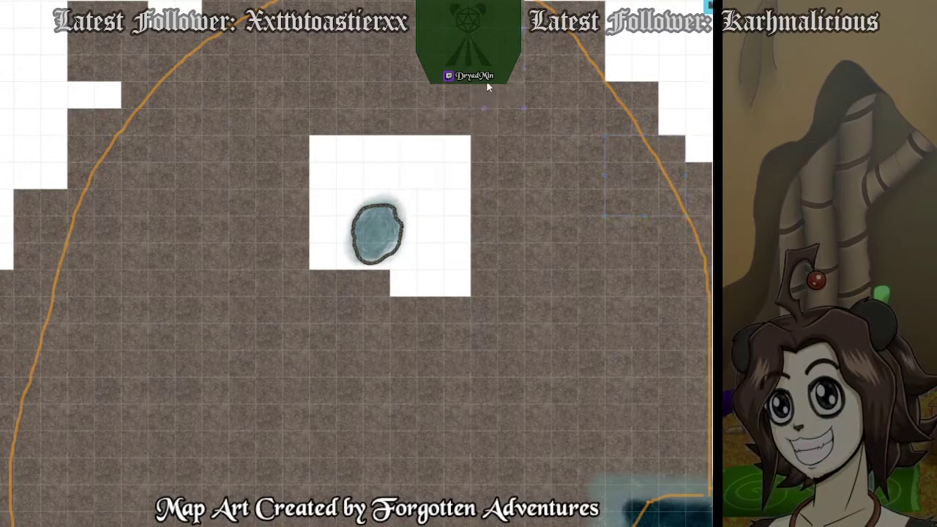
Select the upper pond with its stone border for copying, and delete the borderless pond in the lower part of the cave.
drag(334, 188, 442, 264)
click(442, 265)
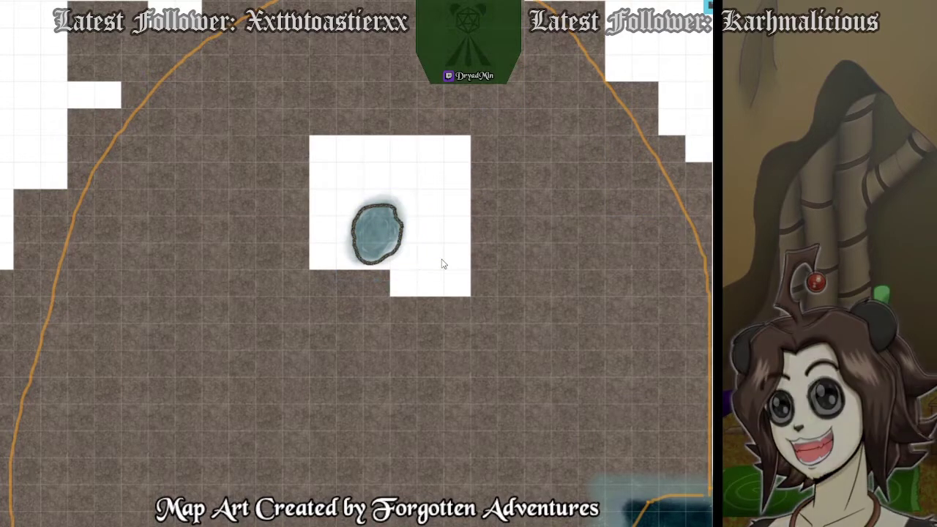
scroll(442, 264, down, 1)
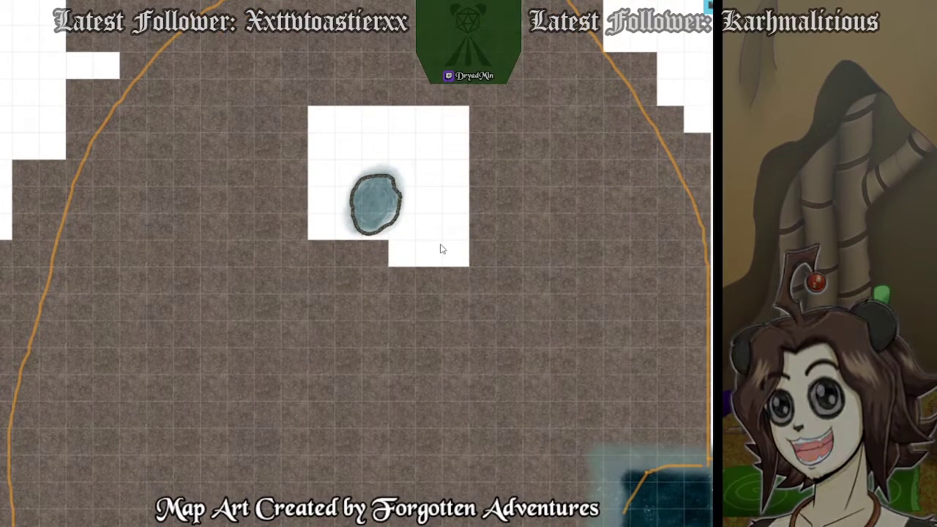
scroll(437, 219, down, 5)
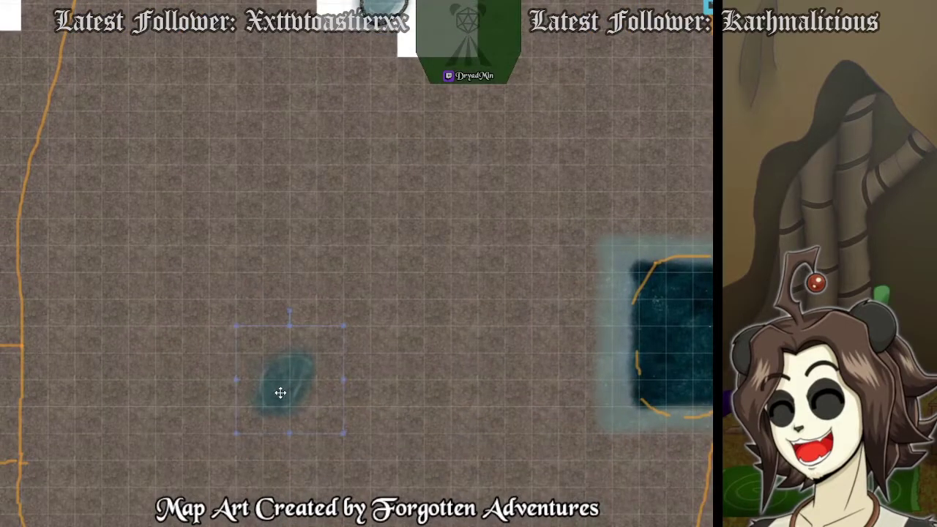
key(Delete)
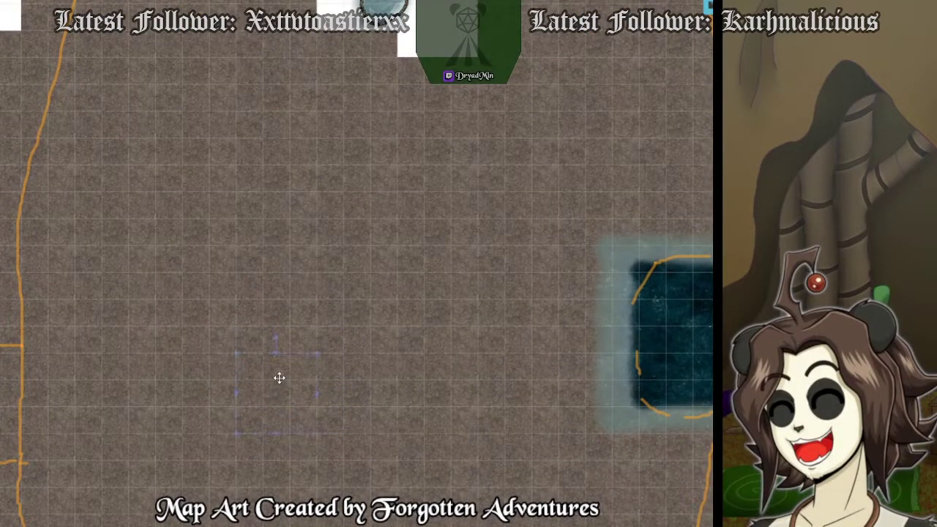
Paste a copy of the bordered pond on the blank area east of the cave and rotate it about a quarter turn.
drag(649, 251, 533, 346)
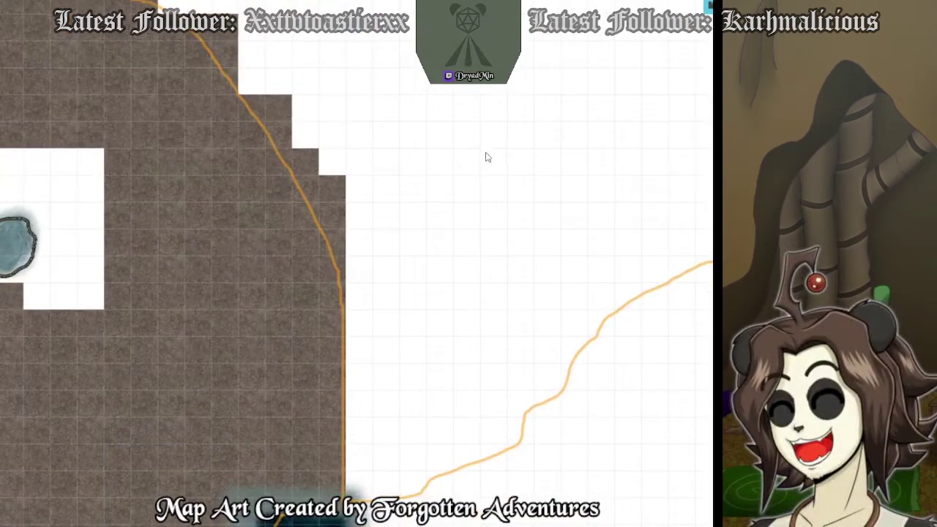
key(ctrl+v)
drag(412, 84, 577, 225)
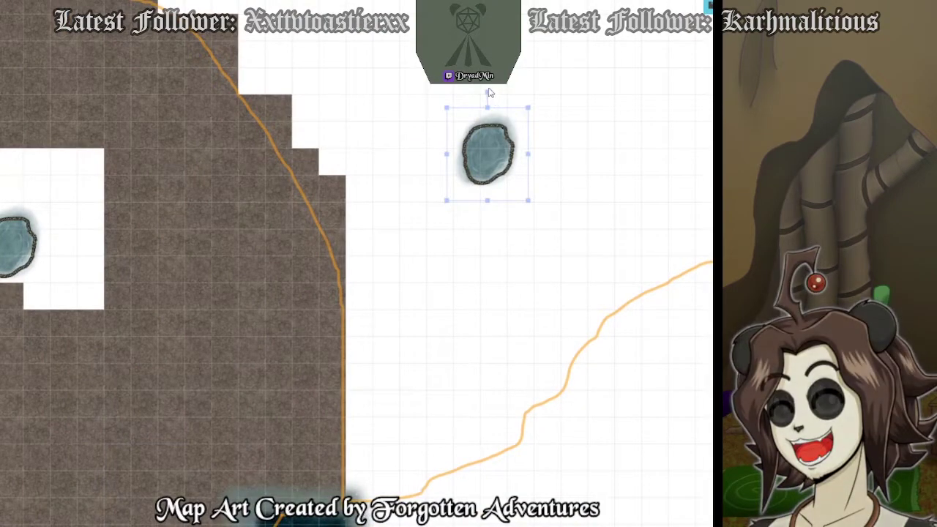
drag(487, 93, 122, 412)
Place the rotated small pond on the cave floor, southwest of the deep-water pool.
drag(339, 415, 557, 166)
drag(370, 166, 245, 426)
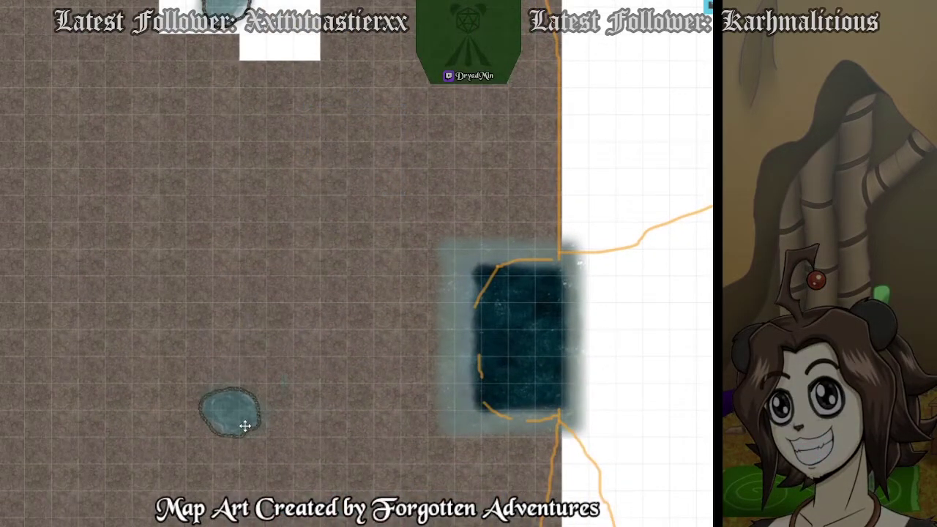
drag(303, 516, 370, 377)
drag(297, 276, 400, 385)
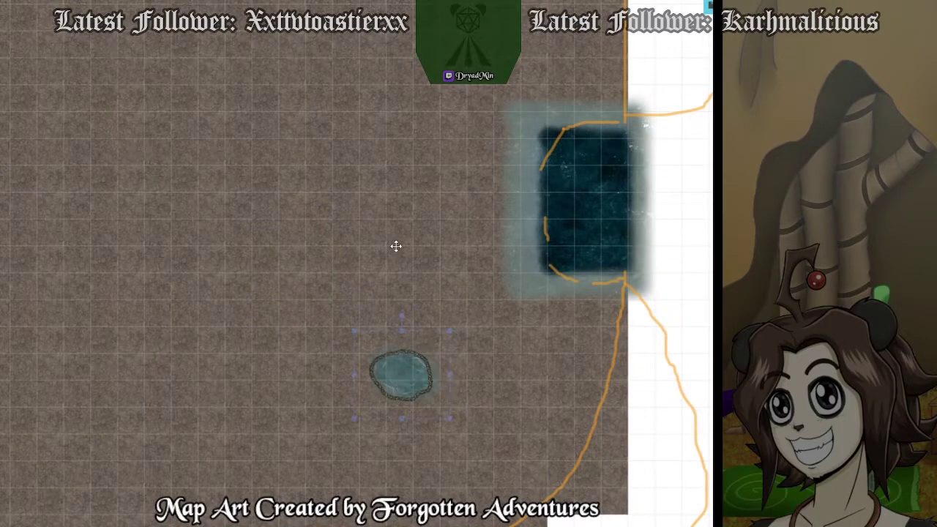
Paste another copy of the bordered pond on the blank area east of the cave.
drag(415, 75, 370, 414)
drag(693, 250, 616, 277)
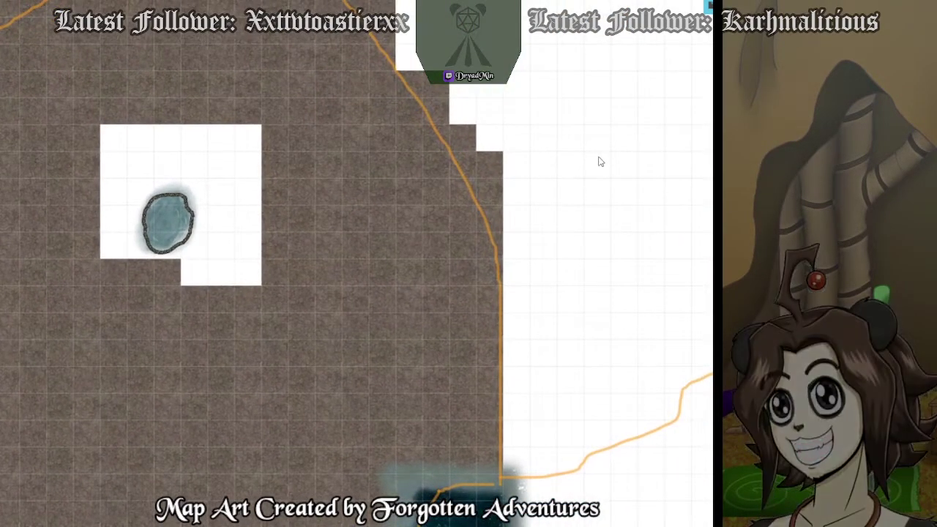
key(ctrl+v)
drag(501, 76, 652, 206)
click(625, 75)
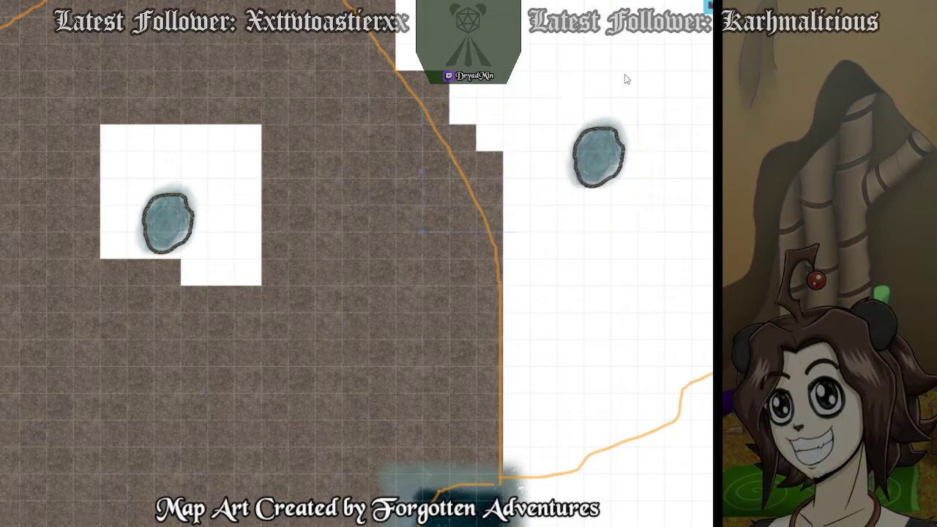
Try to flip the pasted pond and its border horizontally.
right_click(617, 168)
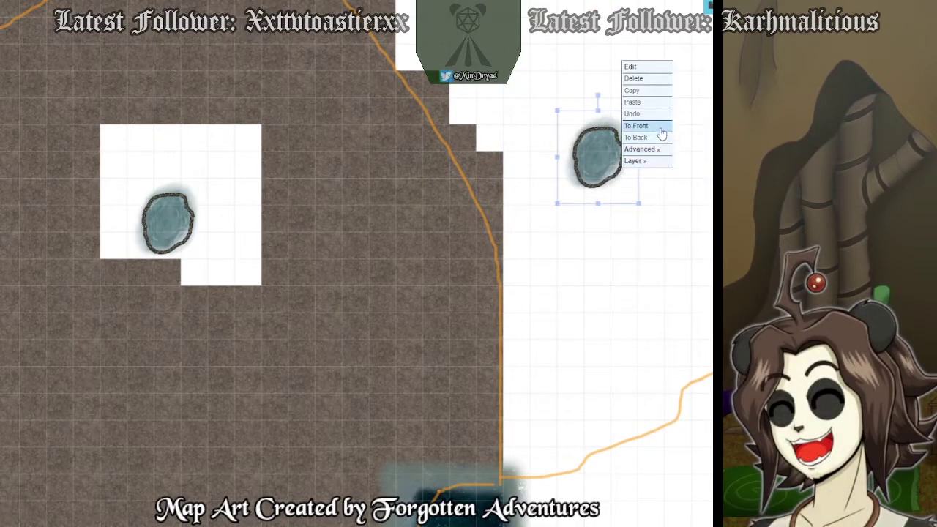
mouse_move(657, 168)
click(701, 176)
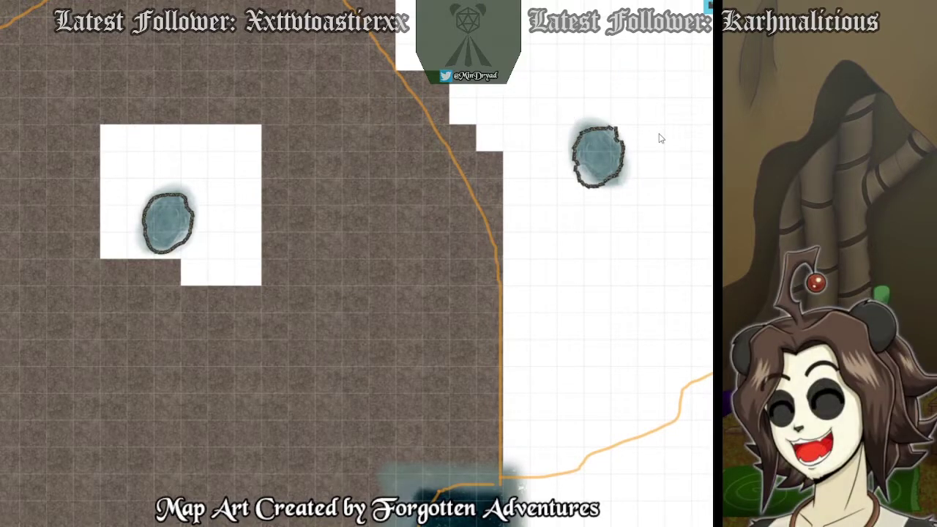
click(596, 150)
right_click(611, 150)
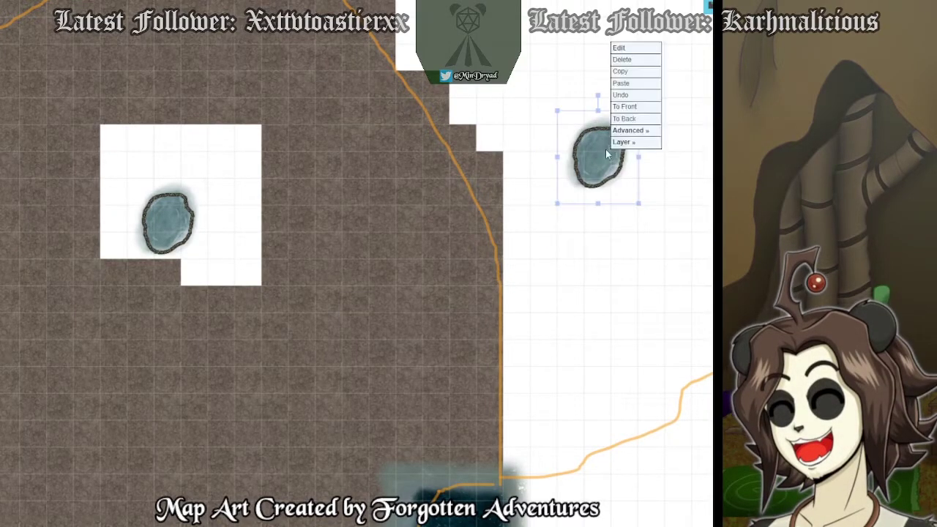
mouse_move(641, 145)
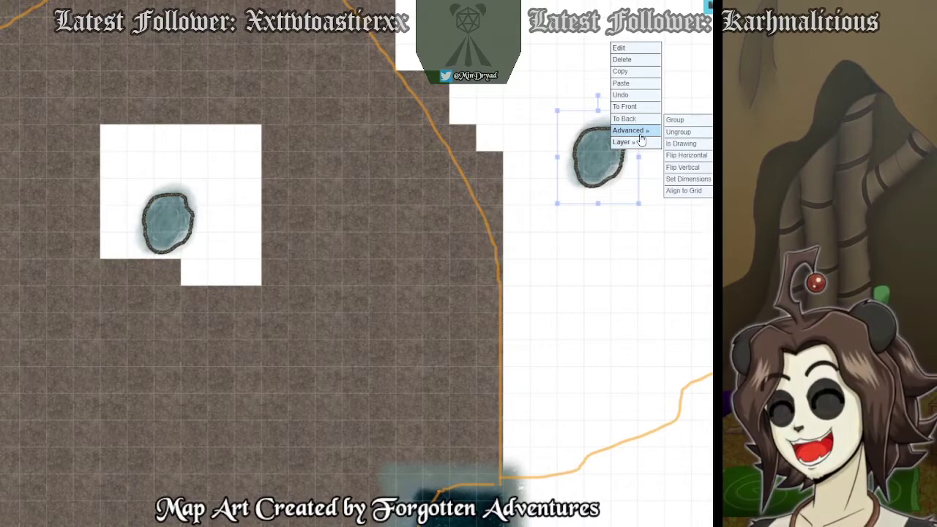
click(539, 93)
Enlarge the pasted pond and its border to about one and a half times their size and rotate them onto their side.
drag(538, 91, 703, 270)
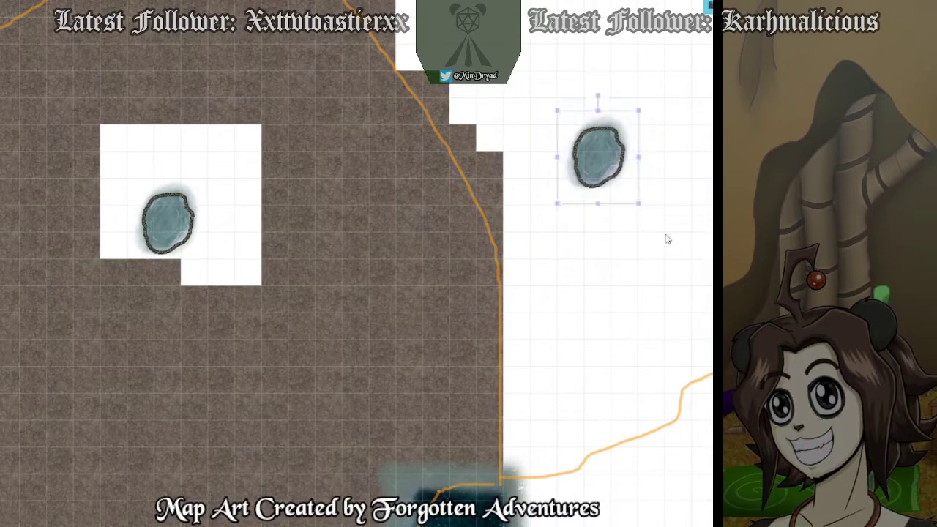
drag(636, 204, 681, 261)
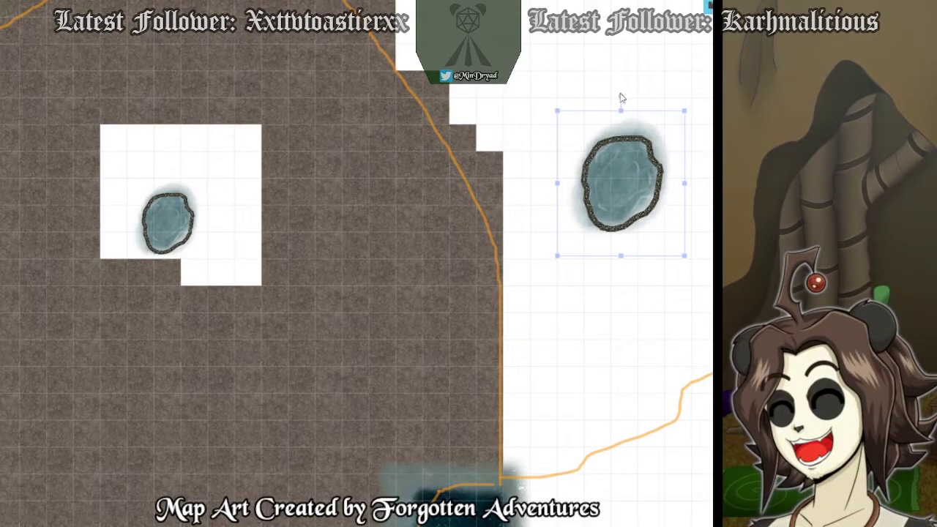
drag(621, 98, 557, 227)
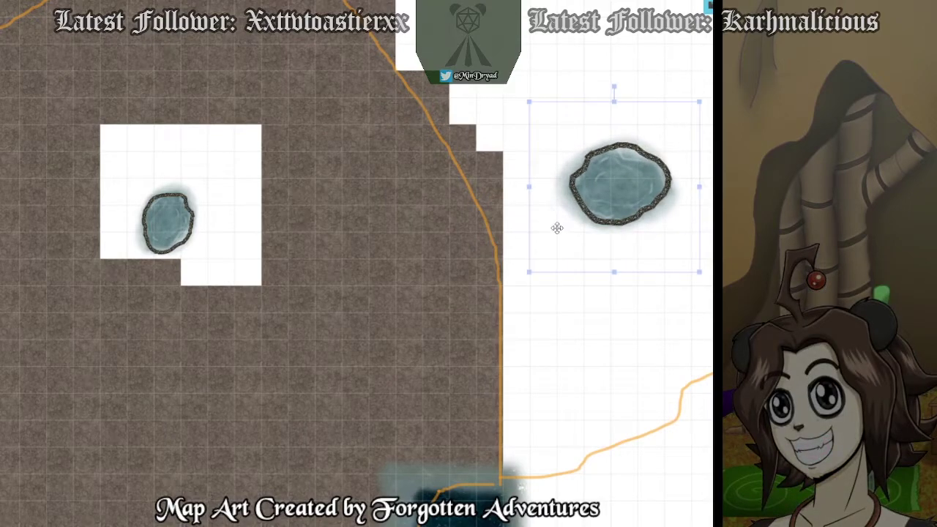
Cut the enlarged pond and paste it onto the southwestern cave floor, west of the small rotated pond.
drag(566, 327, 650, 231)
key(ctrl+x)
key(ctrl+v)
drag(226, 326, 188, 351)
drag(285, 439, 341, 375)
drag(328, 189, 328, 452)
drag(410, 446, 414, 406)
drag(328, 357, 332, 344)
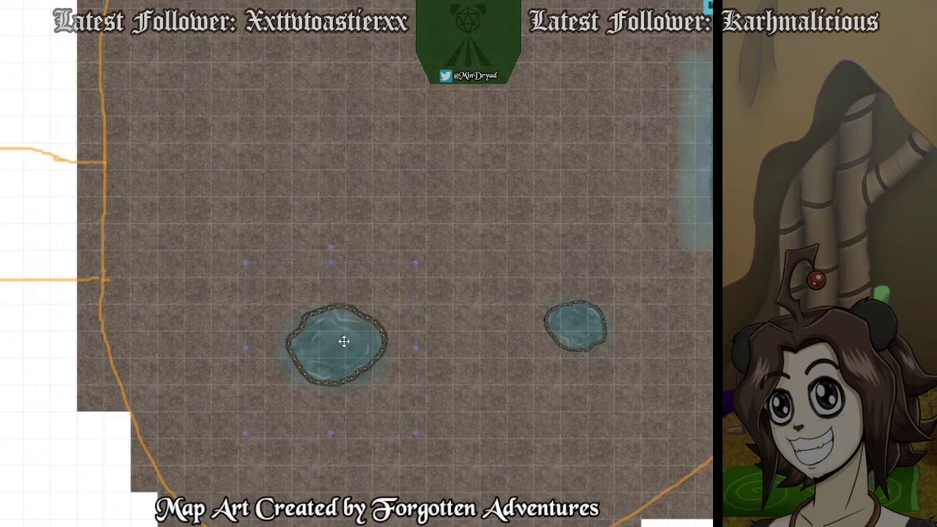
Move the stray ground tiles from the cave's northwestern edge back into the gap around the upper pond.
drag(455, 208, 451, 433)
drag(451, 355, 410, 496)
drag(456, 241, 429, 425)
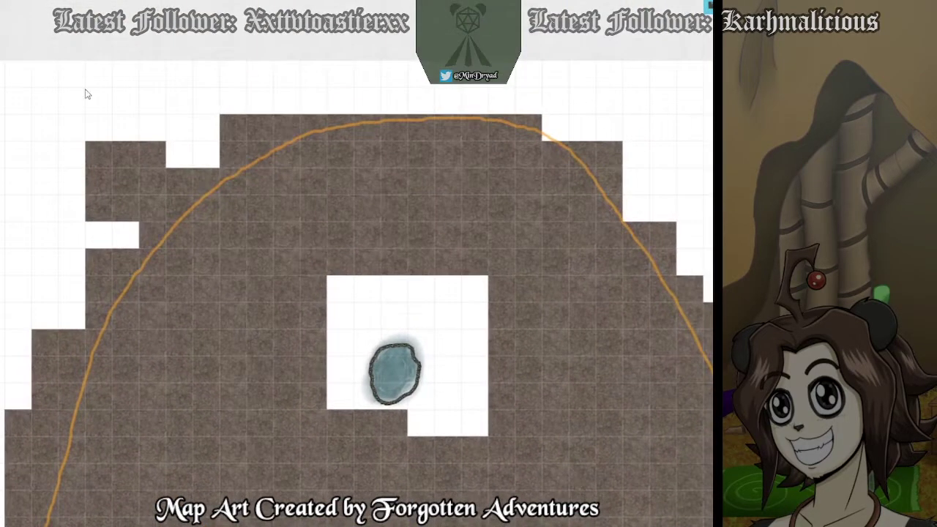
drag(115, 167, 351, 320)
drag(462, 332, 490, 269)
drag(489, 325, 485, 364)
mouse_move(309, 285)
mouse_down()
mouse_move(370, 270)
mouse_move(310, 280)
mouse_up()
mouse_move(392, 325)
mouse_down()
mouse_move(383, 289)
mouse_move(398, 296)
mouse_move(397, 322)
mouse_up()
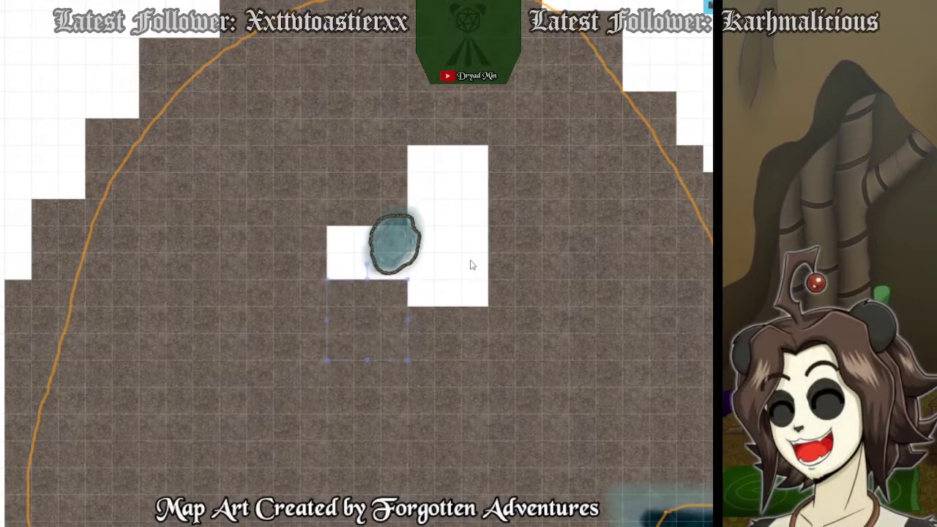
Paste a ground tile, send it to the back, and fit it into the gap on the upper pond's west side.
key(ctrl+v)
right_click(64, 104)
click(87, 74)
drag(57, 121, 342, 253)
Paste another ground tile, send it to the back, and fill the gap northeast of the upper pond.
key(ctrl+v)
right_click(19, 93)
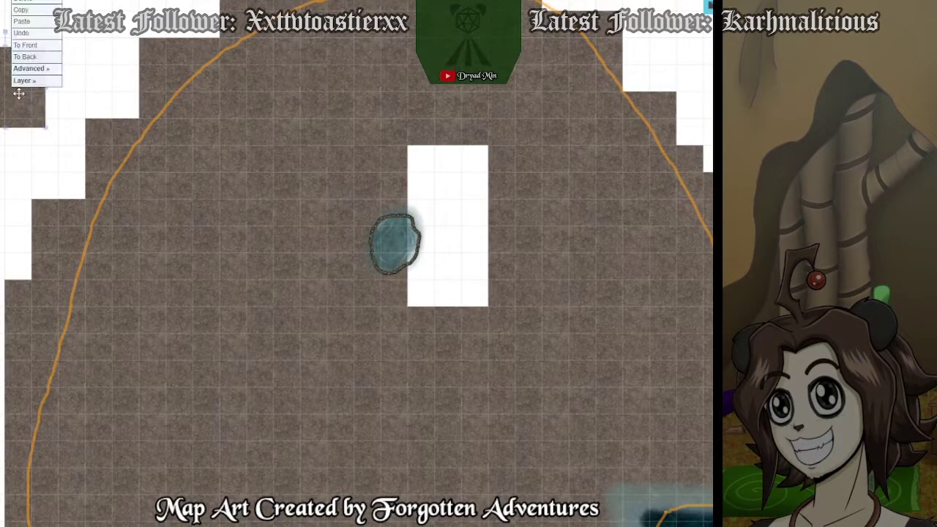
click(32, 58)
drag(14, 103, 445, 196)
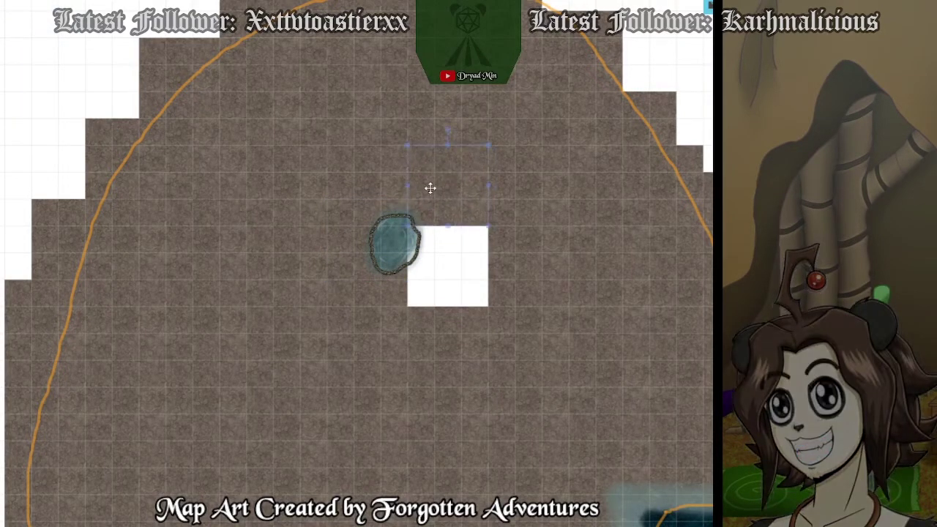
Paste one more ground tile, send it to the back, and fill the last gap on the upper pond's east side.
key(ctrl+v)
right_click(22, 83)
click(41, 46)
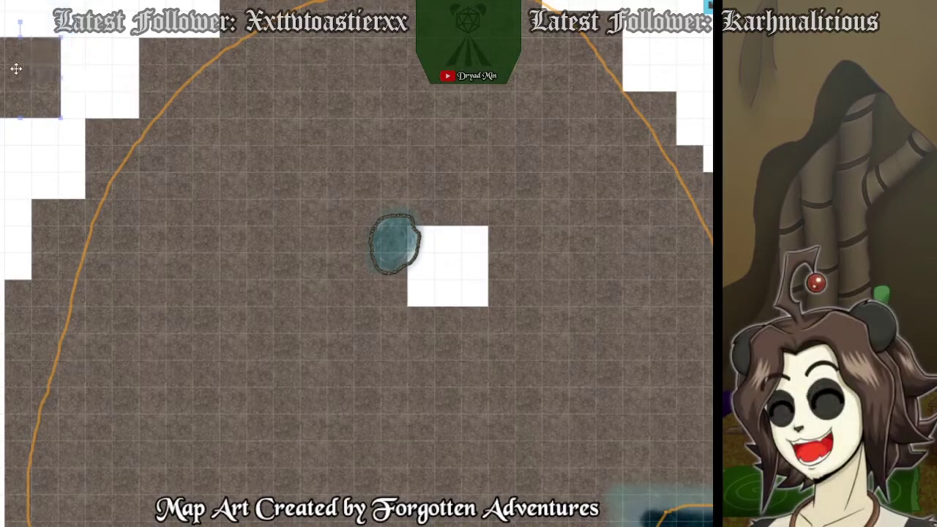
drag(16, 69, 440, 260)
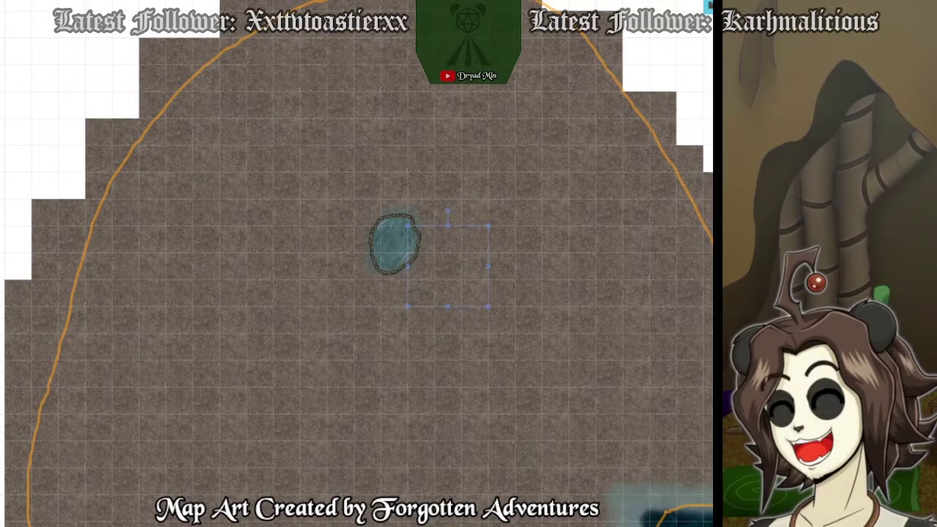
Add a dark deep-water tile to the map and position it on blank canvas northwest of the eastern cave outline.
drag(622, 409, 525, 192)
drag(693, 392, 669, 236)
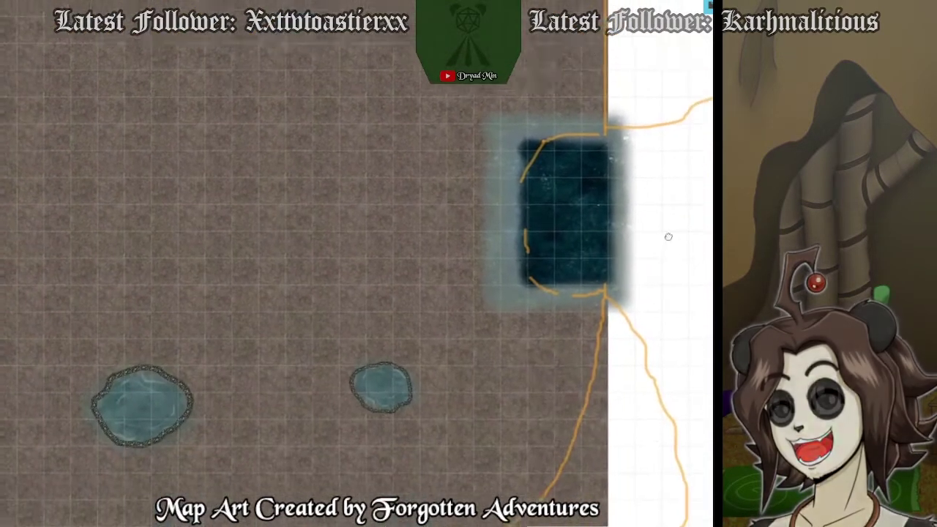
drag(669, 325, 676, 256)
scroll(427, 312, down, 3)
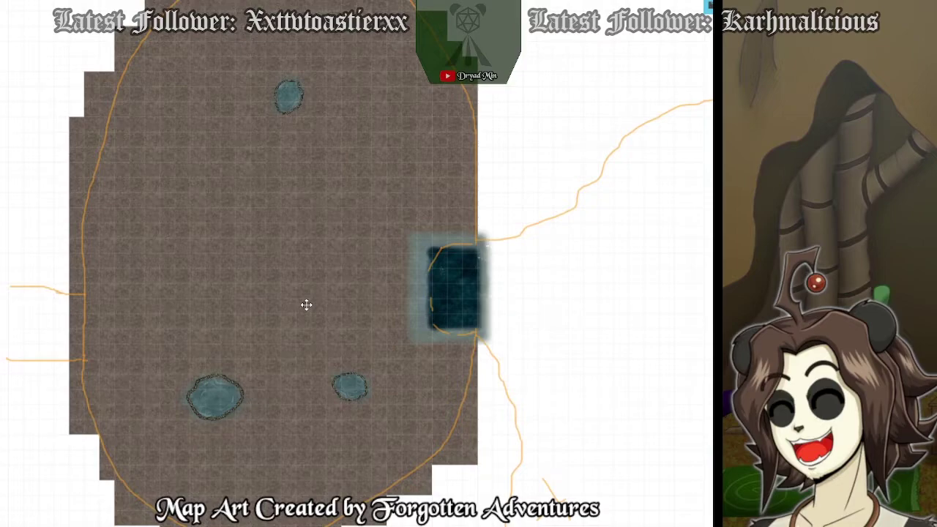
drag(658, 480, 501, 361)
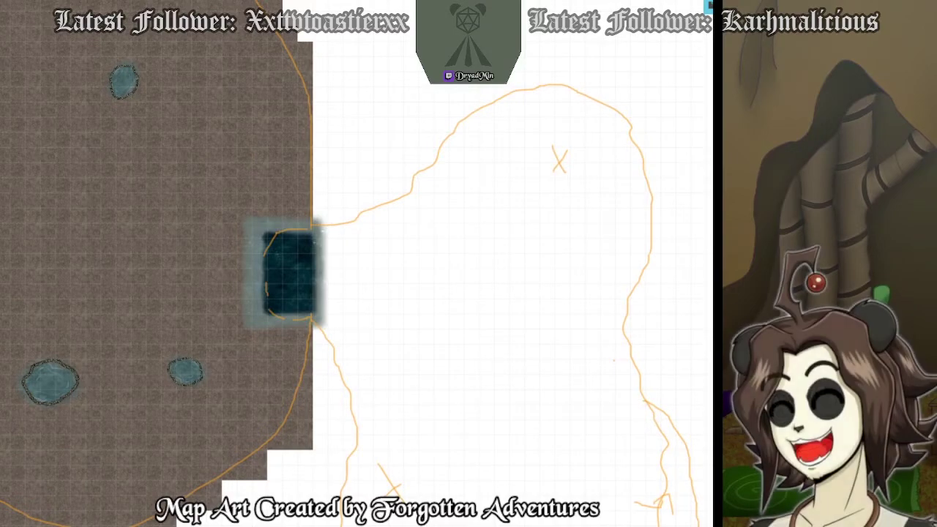
drag(711, 170, 439, 278)
scroll(439, 281, up, 3)
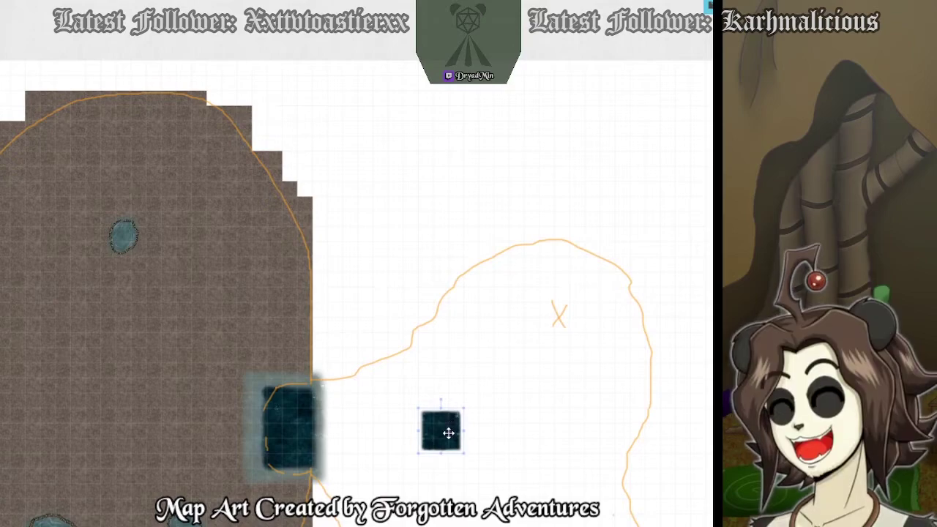
drag(446, 431, 406, 189)
Duplicate the dark water tile twice and line the copies up beside it in a row of three.
right_click(402, 189)
mouse_move(428, 189)
click(401, 221)
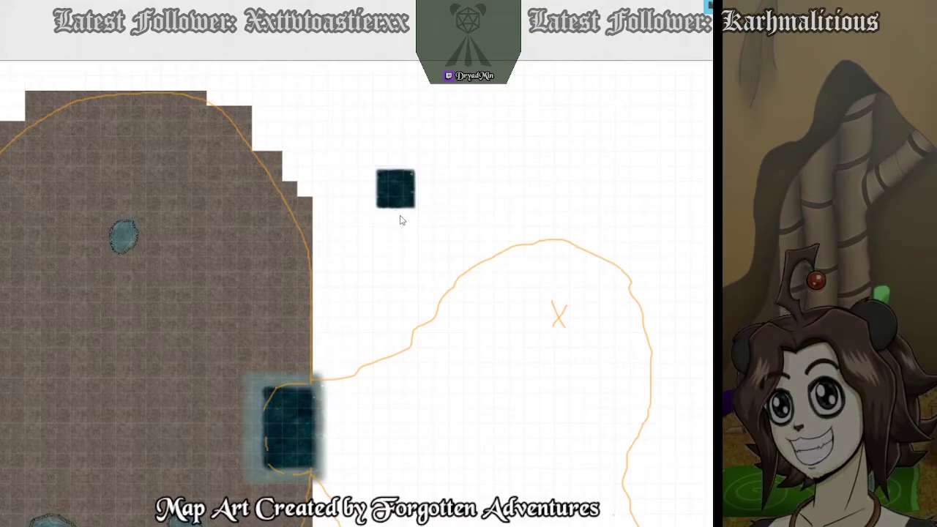
key(ctrl+v)
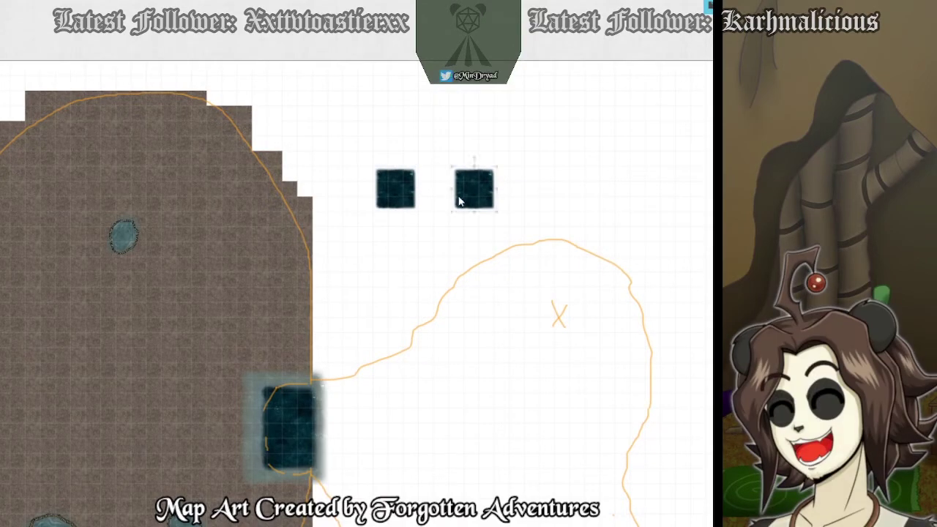
drag(469, 194, 449, 193)
drag(543, 192, 486, 195)
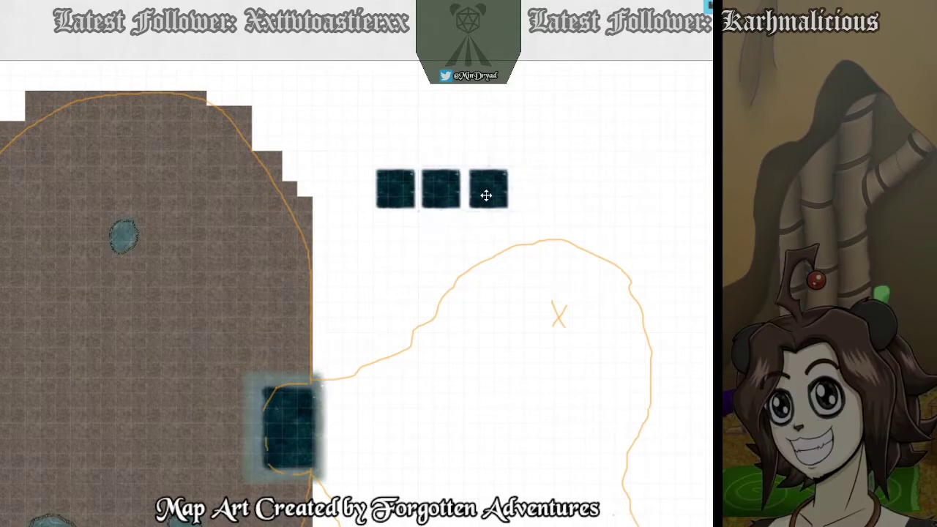
Tint the middle tile in the row of three dark water tiles white.
double_click(385, 198)
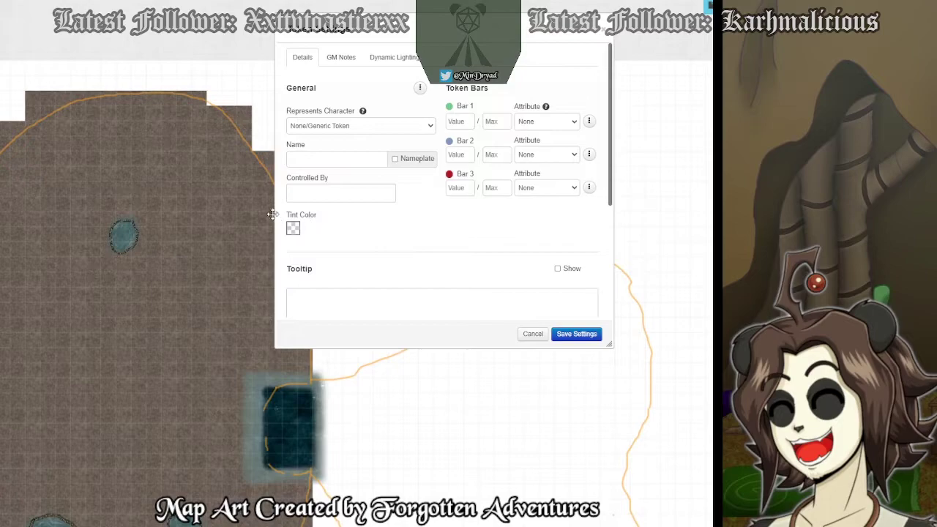
key(Escape)
double_click(453, 200)
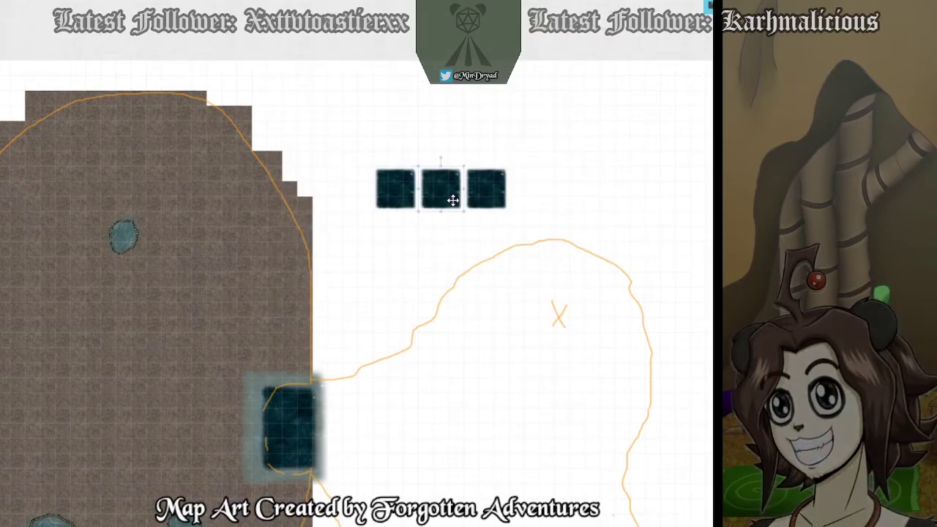
click(293, 229)
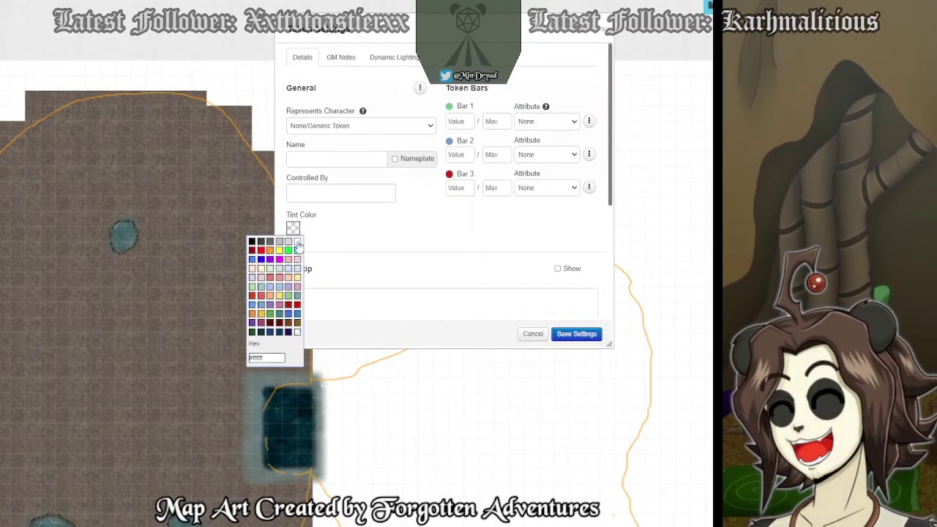
click(297, 243)
click(565, 335)
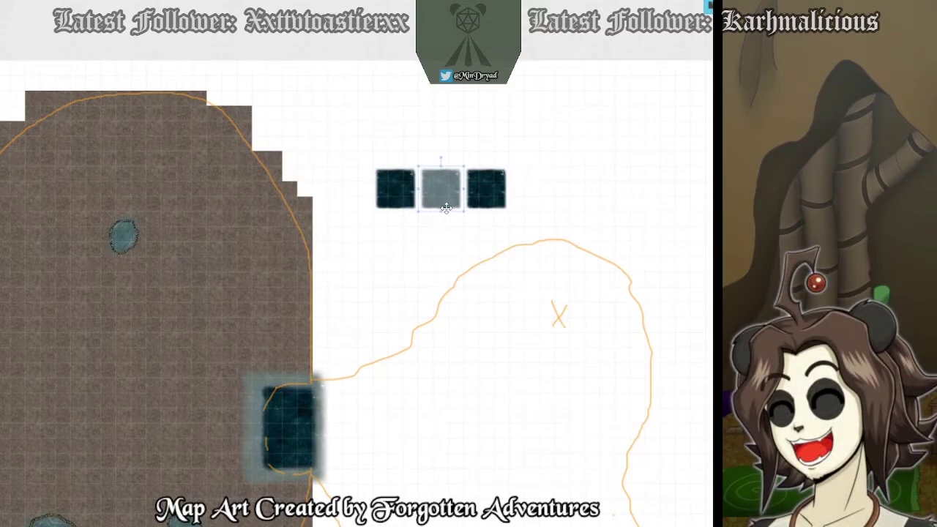
Tint the easternmost tile of the water row black and clear the selection.
double_click(494, 202)
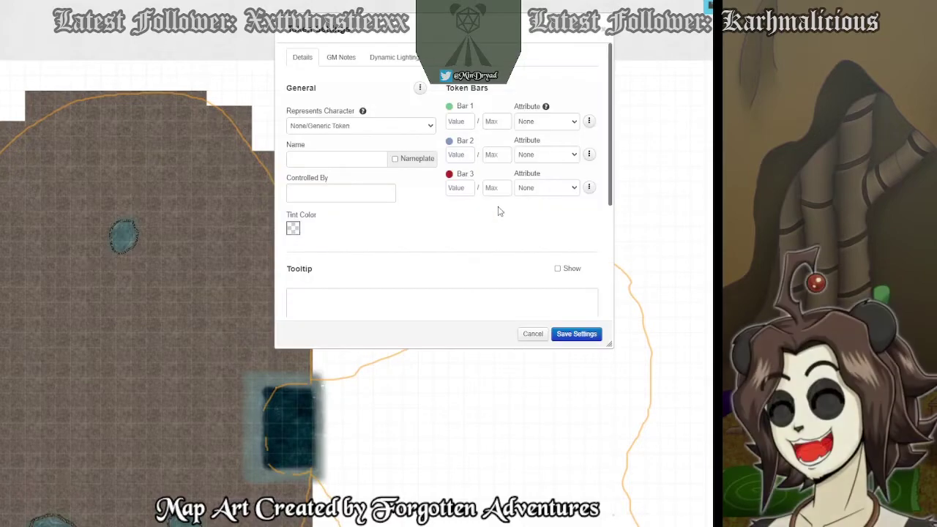
click(292, 229)
click(252, 243)
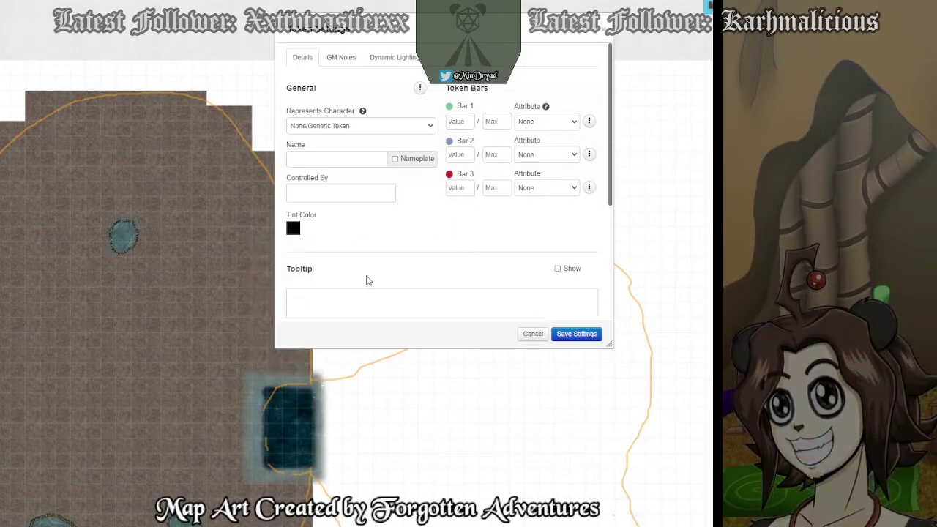
click(576, 334)
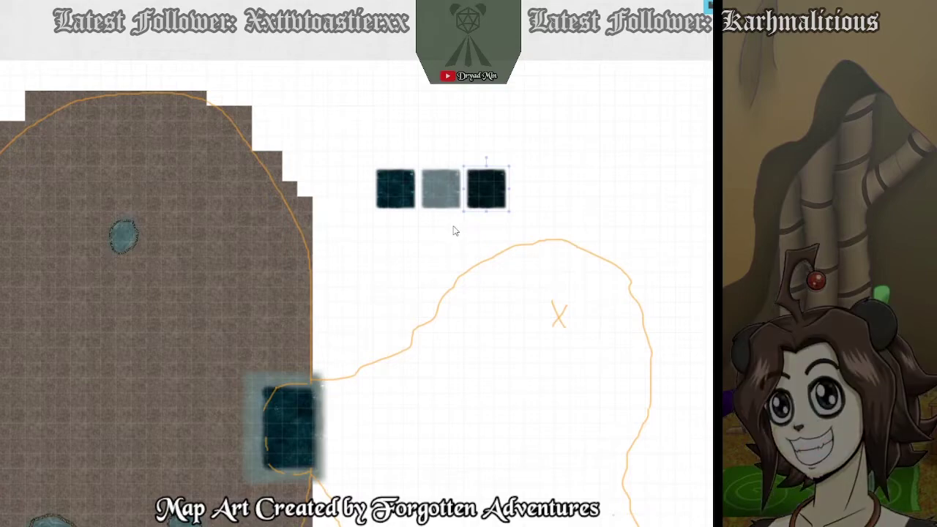
click(451, 185)
click(418, 273)
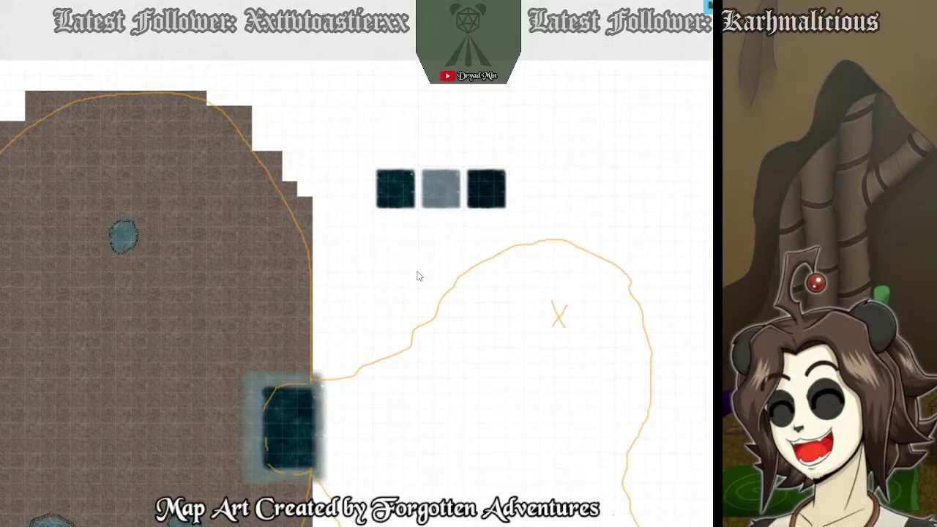
Draw a freehand arrow heading southeast out of the deep-water pool and mark a letter D beside it.
drag(382, 344, 427, 234)
drag(443, 284, 423, 203)
mouse_move(1, 42)
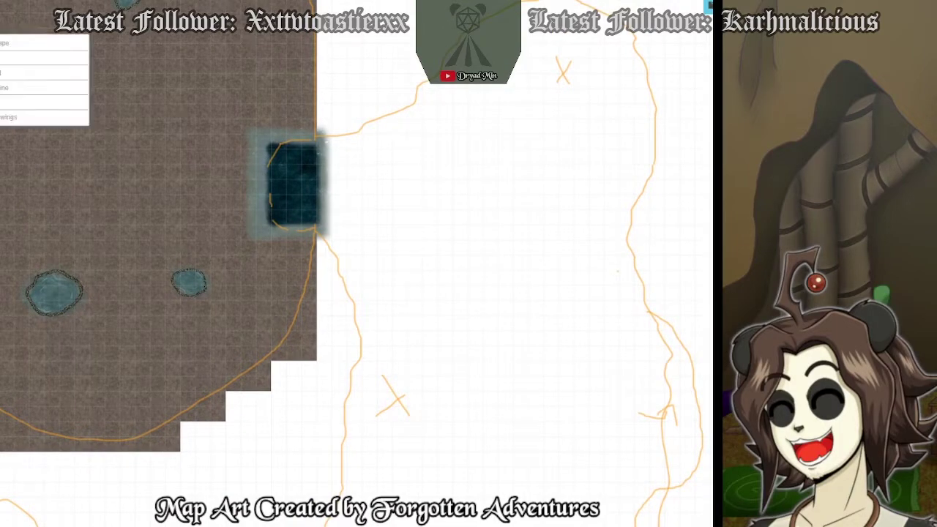
click(11, 60)
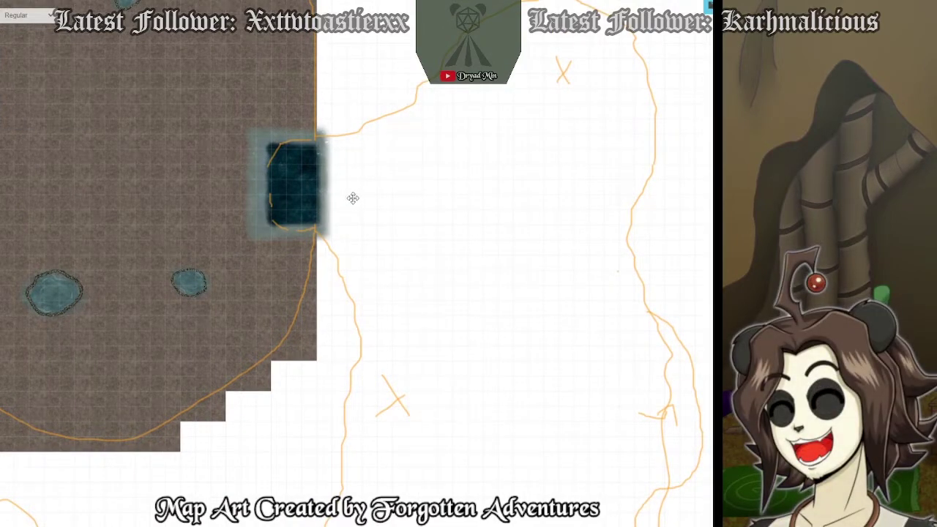
mouse_move(1, 42)
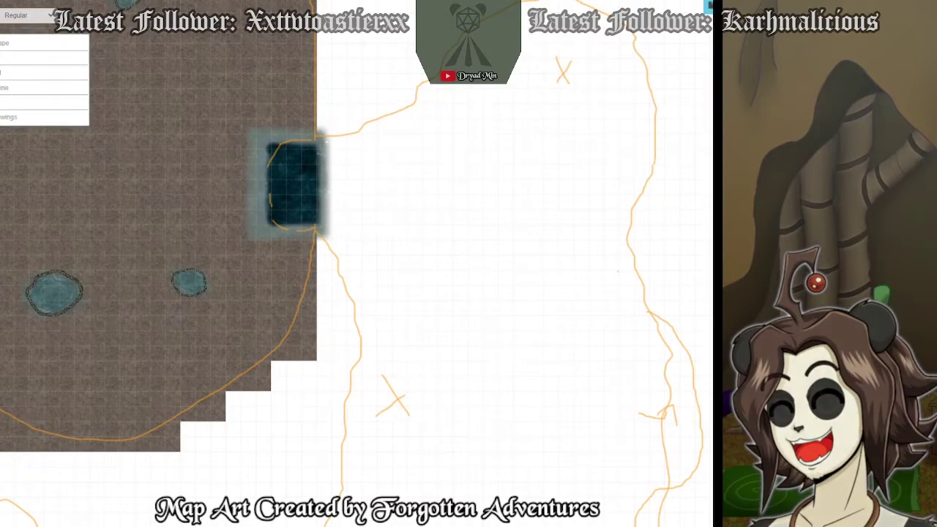
mouse_move(2, 26)
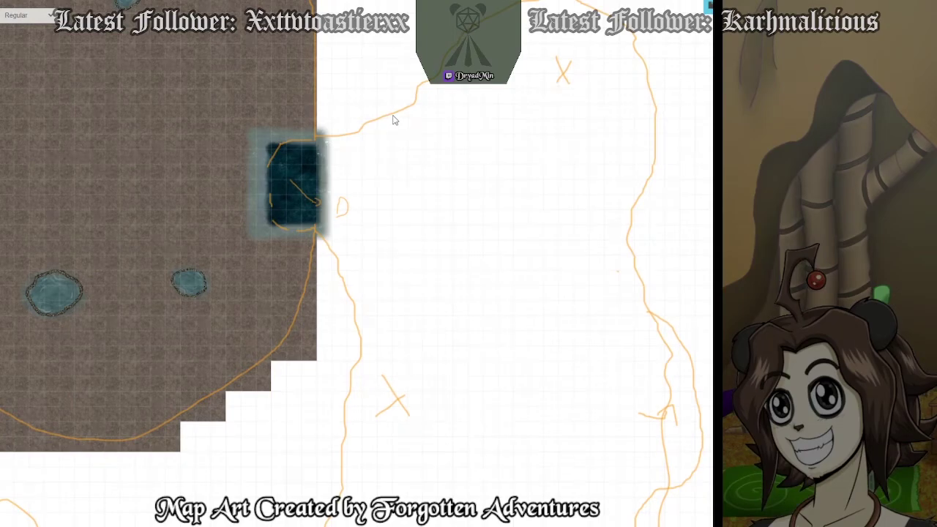
Measure the distance from the deep-water pool's east edge to the northern X mark.
drag(523, 342, 520, 375)
scroll(520, 375, down, 1)
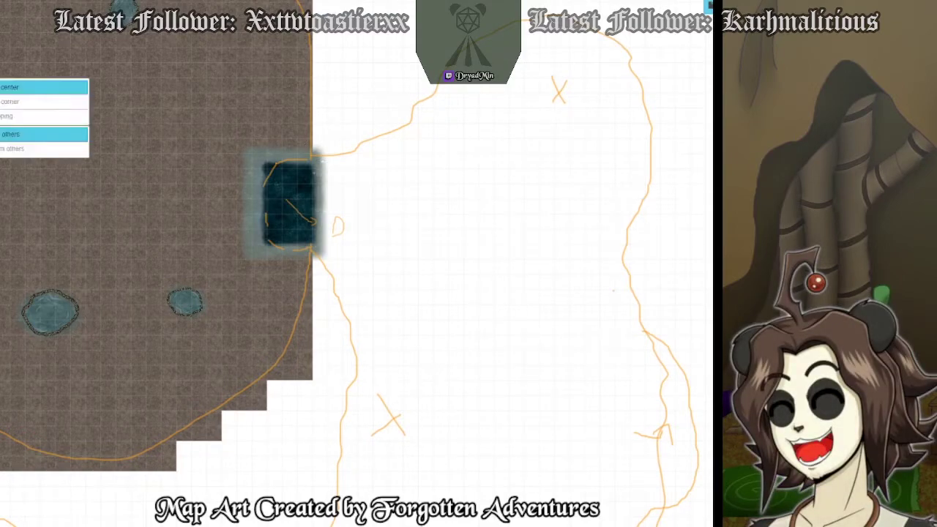
drag(326, 224, 564, 107)
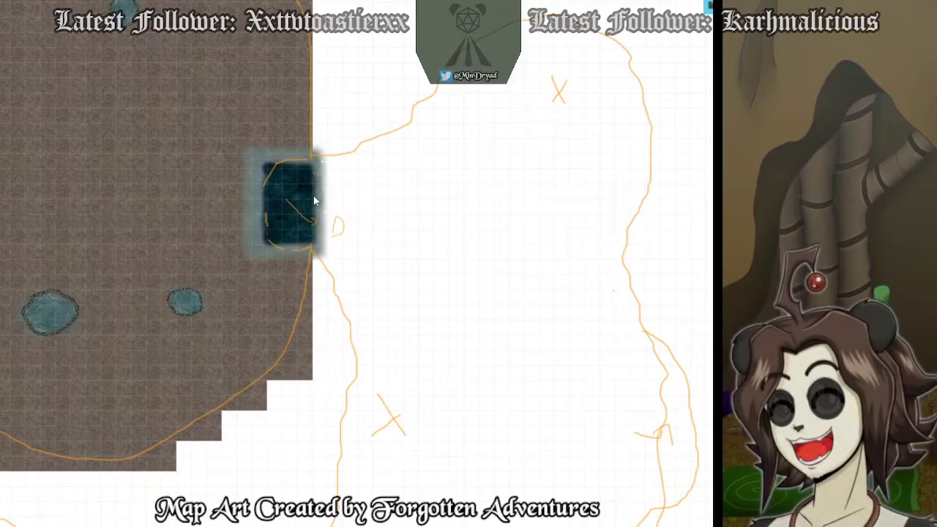
drag(322, 221, 561, 96)
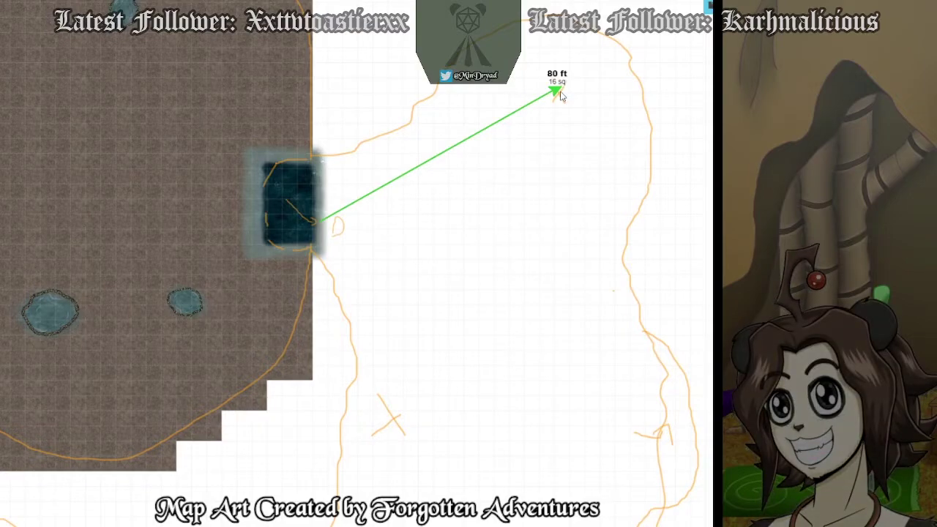
drag(560, 96, 560, 96)
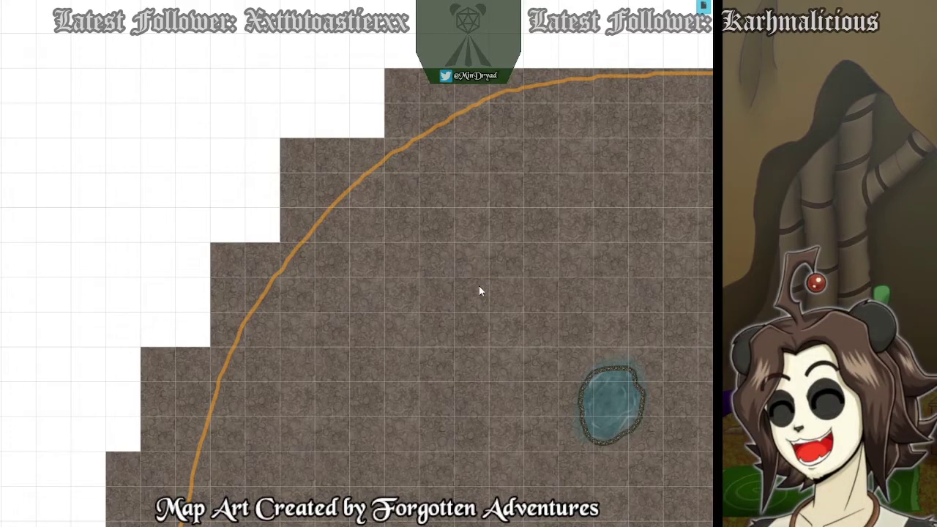
Move the ground tile on the cave floor's northeast edge north, above the floor's upper edge.
drag(571, 273, 331, 335)
drag(567, 382, 385, 315)
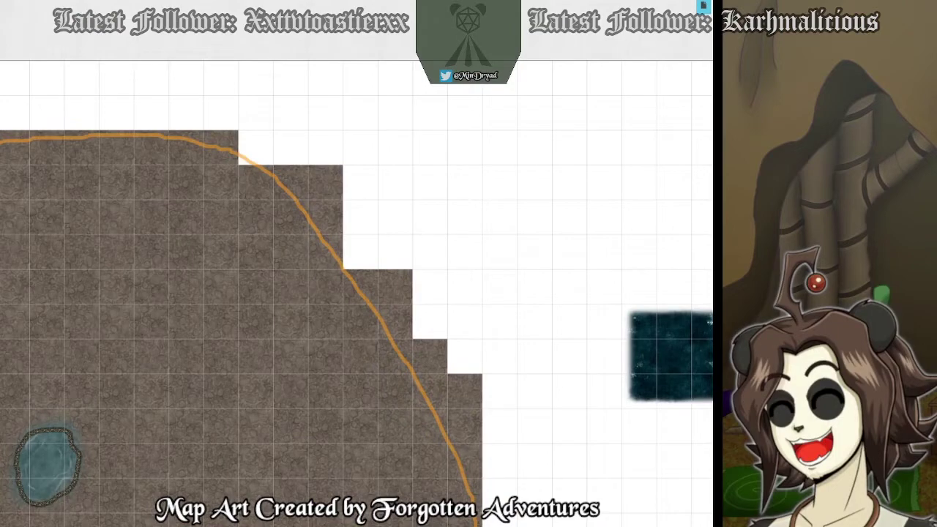
click(313, 207)
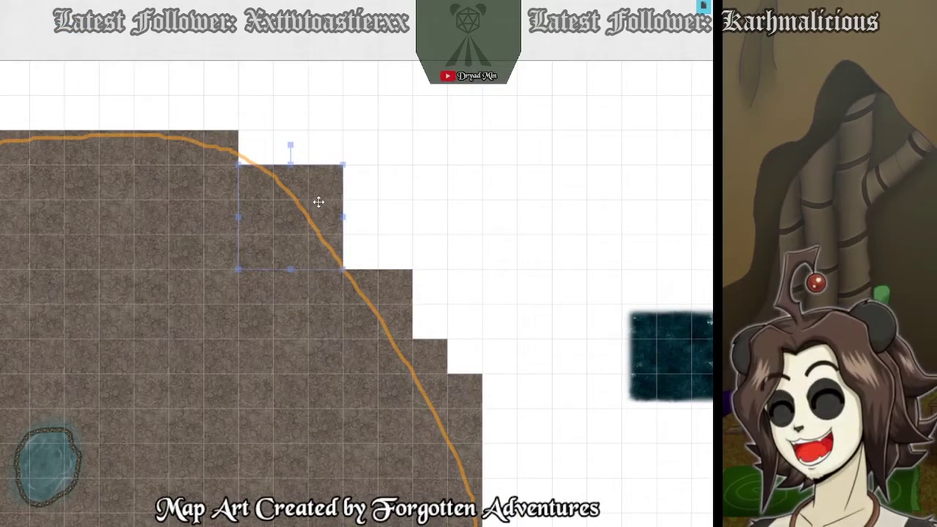
drag(318, 201, 300, 132)
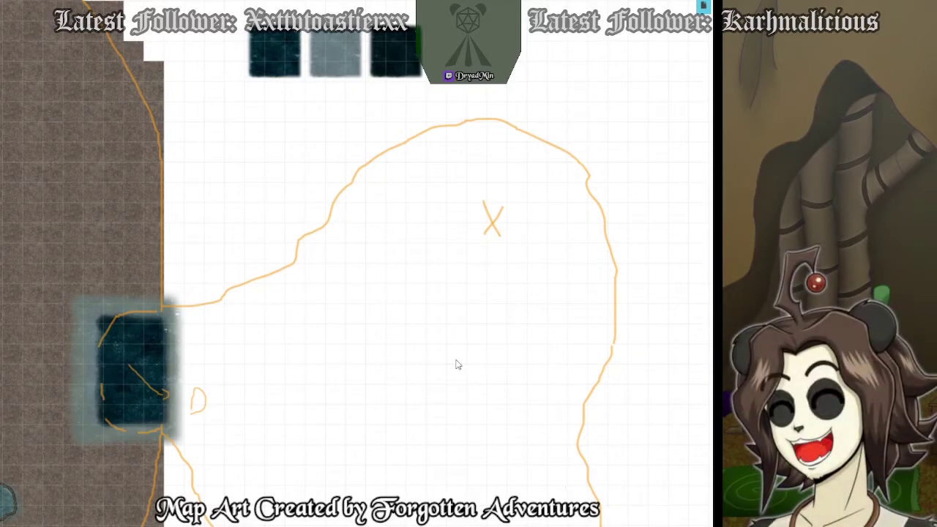
Measure the distance from the northern X mark to the F2 exit in the south.
drag(466, 419, 495, 330)
scroll(491, 339, down, 4)
drag(402, 405, 459, 303)
scroll(473, 341, down, 2)
drag(546, 390, 460, 324)
scroll(423, 329, down, 3)
drag(382, 312, 294, 342)
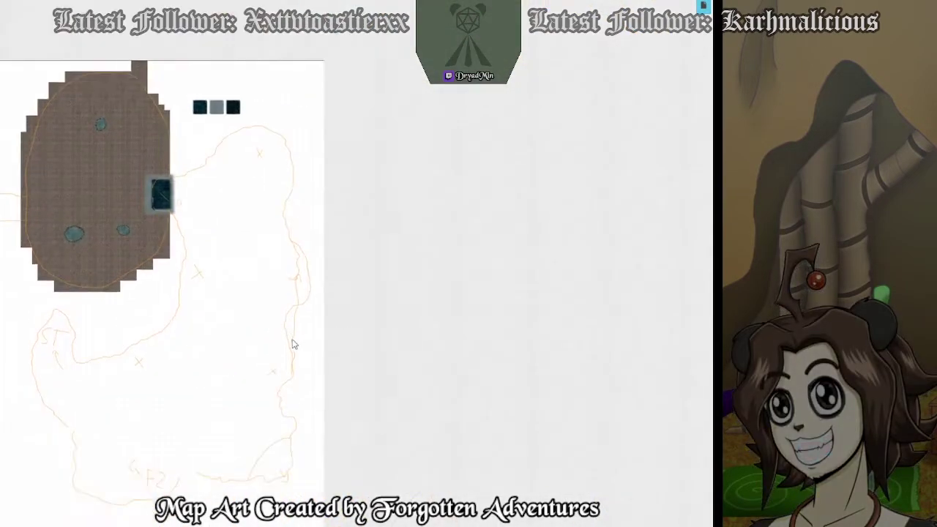
scroll(234, 351, down, 4)
scroll(234, 346, up, 4)
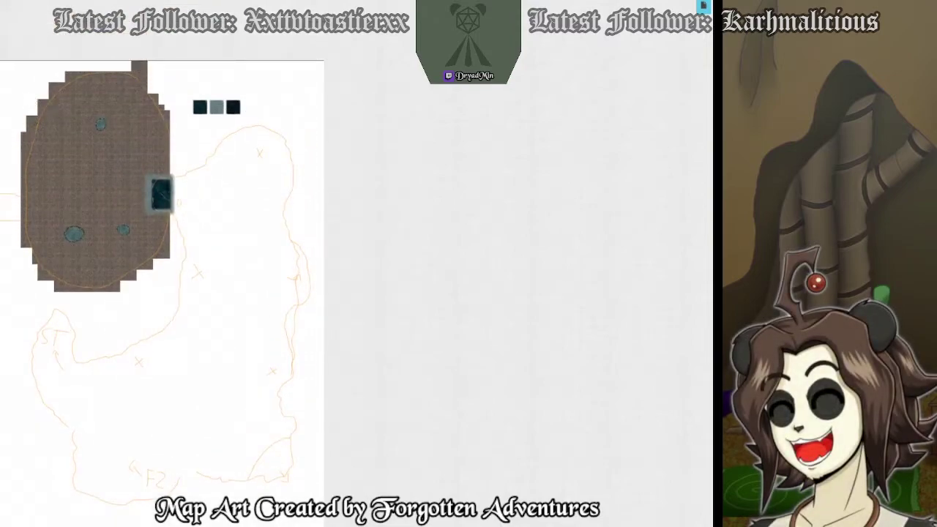
drag(260, 152, 142, 473)
mouse_move(134, 472)
mouse_down()
mouse_move(122, 460)
mouse_move(128, 477)
mouse_move(135, 472)
mouse_up()
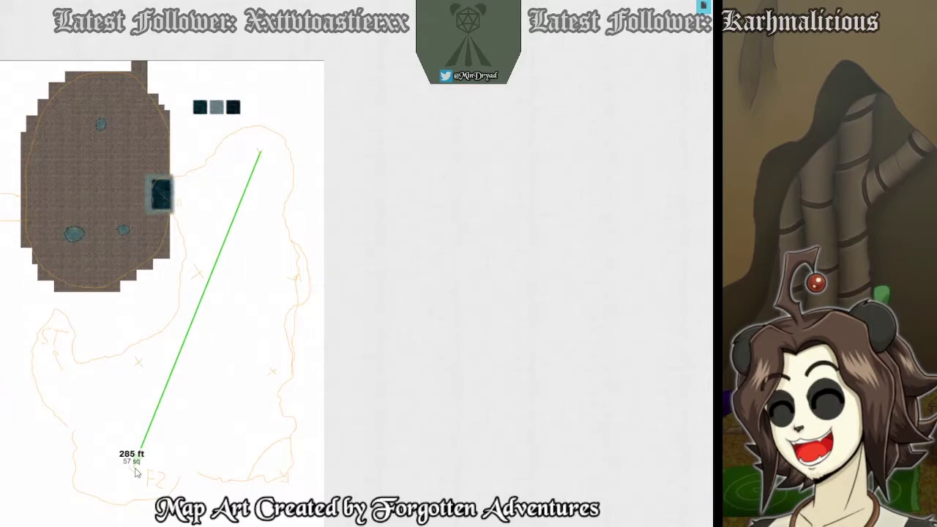
drag(134, 473, 134, 473)
Measure distances between the X marks, the F2 exit and the ST passage in the eastern cave.
drag(135, 473, 67, 364)
drag(62, 360, 57, 338)
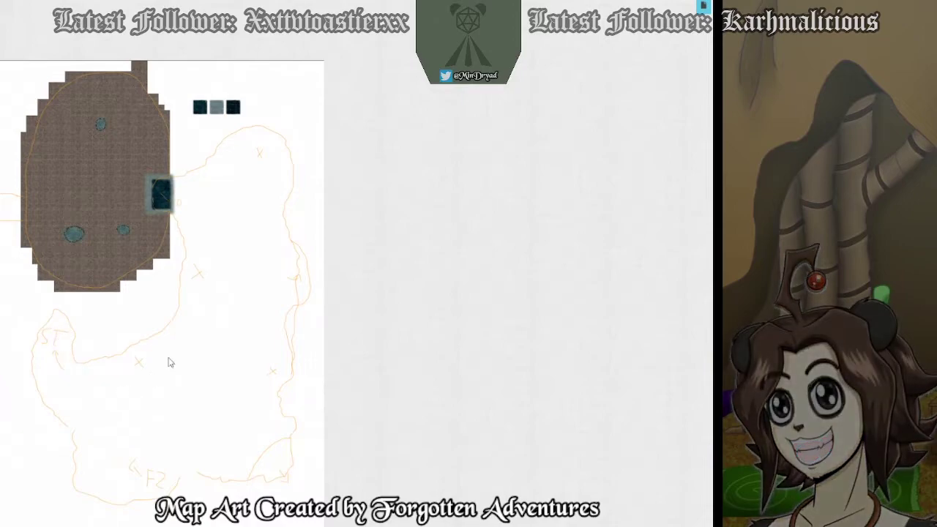
drag(202, 284, 58, 341)
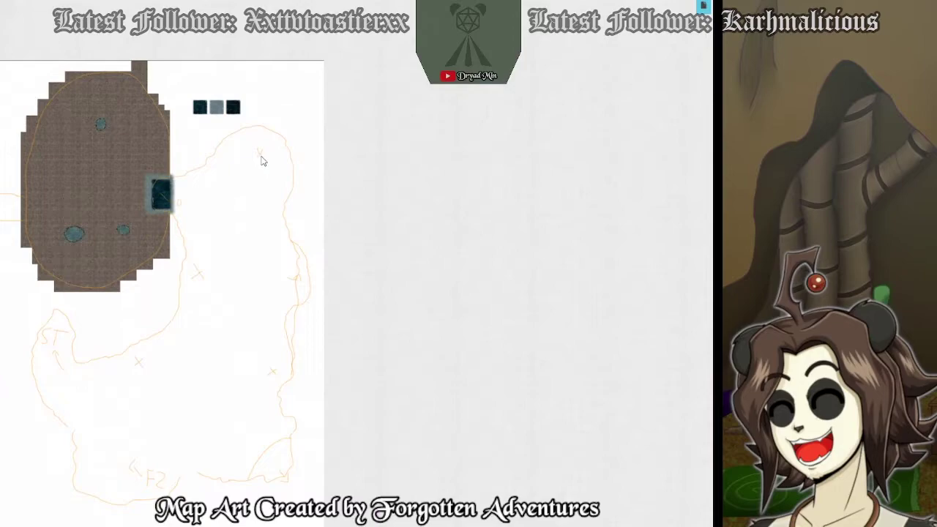
drag(261, 157, 148, 452)
drag(261, 157, 266, 447)
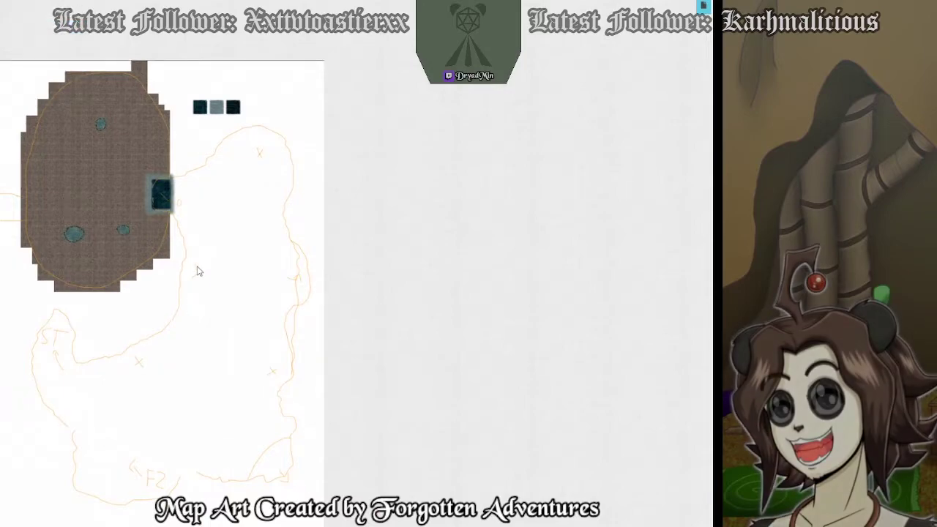
Delete the three X marks in the middle and southern parts of the eastern cave, keeping the northern one.
mouse_move(1, 27)
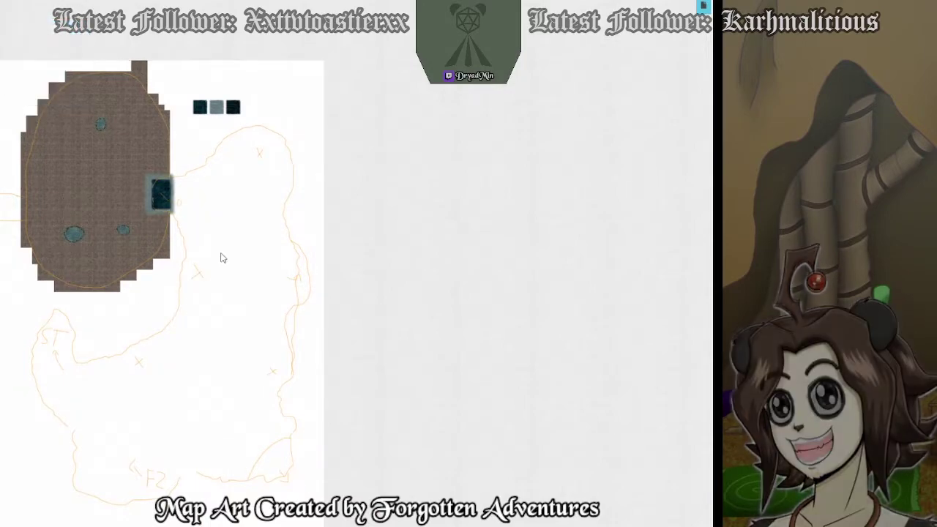
drag(222, 248, 198, 293)
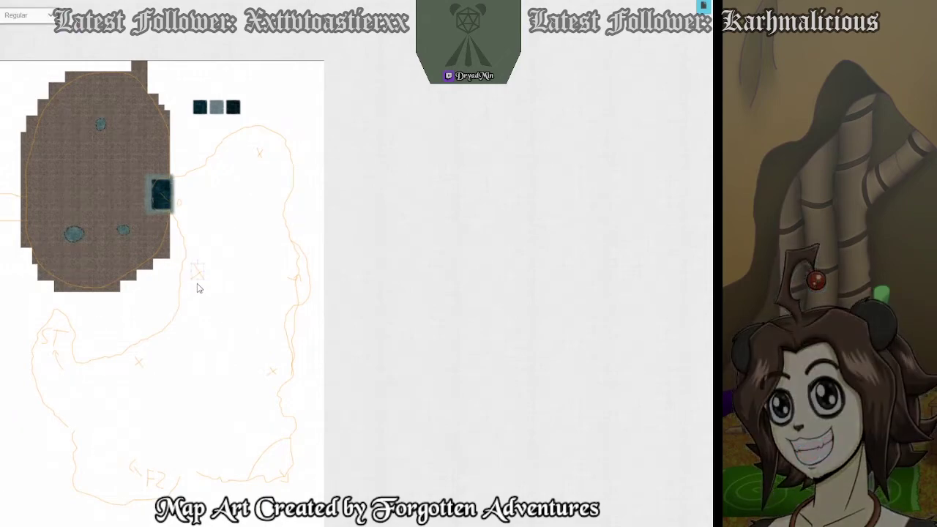
key(Delete)
drag(252, 354, 282, 381)
key(Delete)
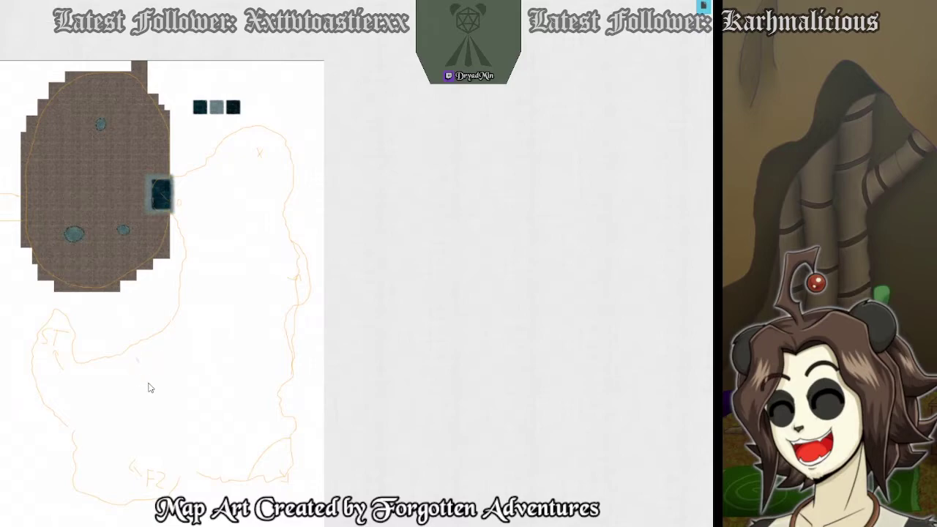
drag(148, 359, 127, 370)
key(Delete)
Measure the distances from the F2 exit area and the deep-water pool towards the ST passage.
drag(271, 452, 143, 472)
drag(229, 441, 66, 344)
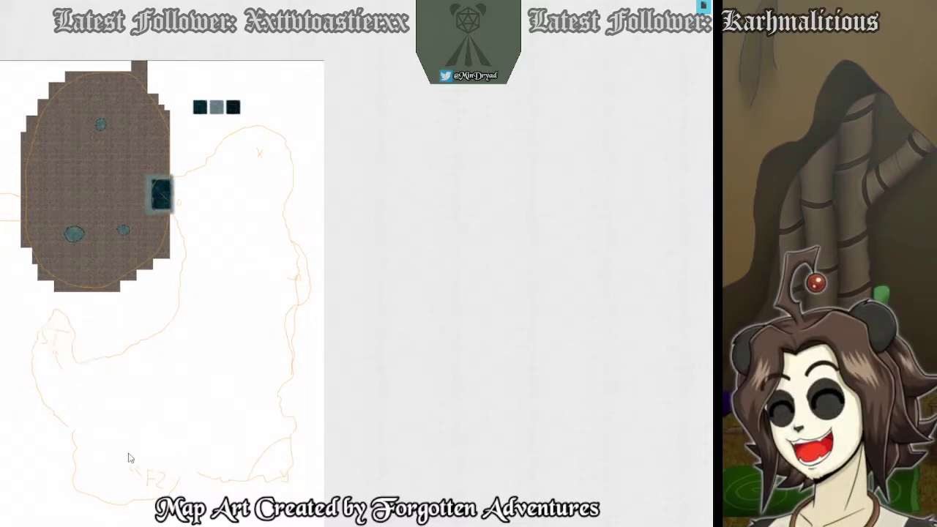
drag(147, 479, 106, 368)
drag(158, 190, 150, 344)
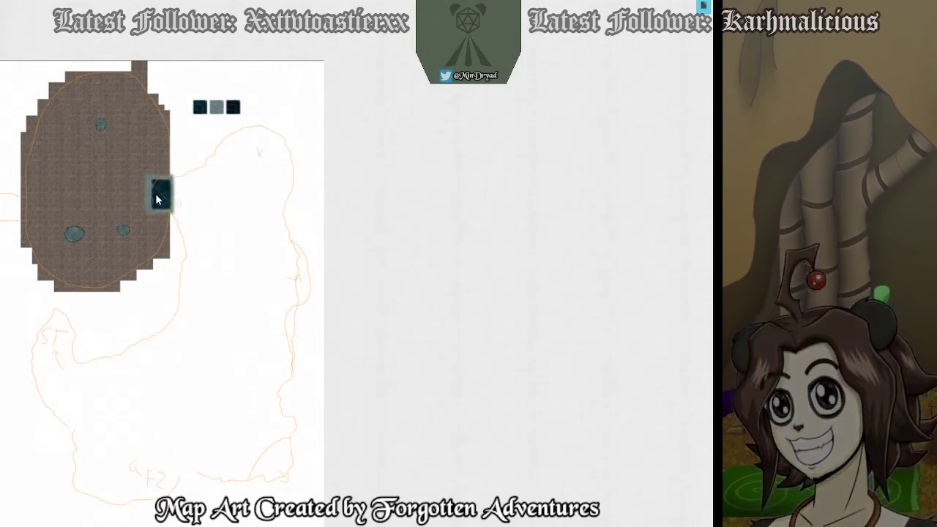
drag(159, 195, 61, 375)
Measure the distances from the deep-water pool to the northern X mark and to the eastern and southeastern exits.
drag(174, 193, 260, 143)
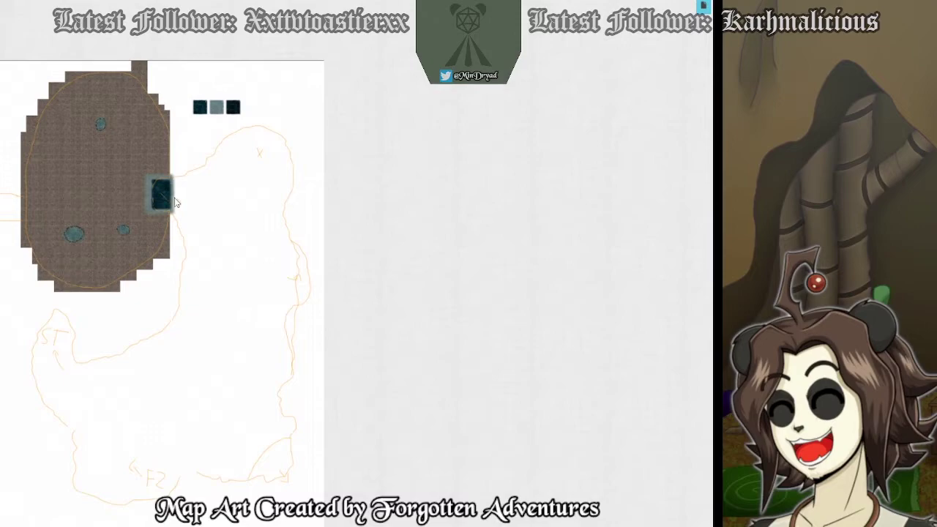
drag(175, 200, 291, 473)
drag(292, 273, 158, 196)
mouse_move(292, 276)
mouse_down()
mouse_move(304, 278)
mouse_move(303, 288)
mouse_move(293, 279)
mouse_up()
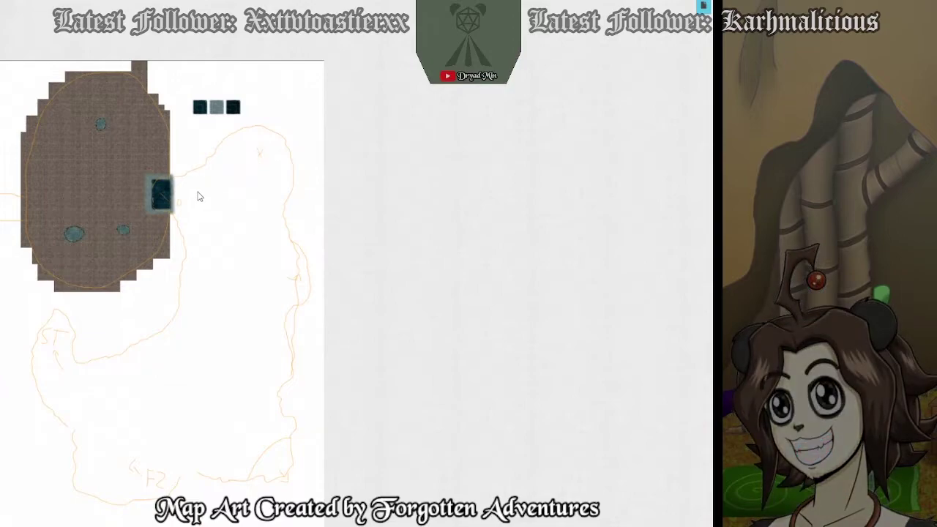
drag(167, 205, 257, 161)
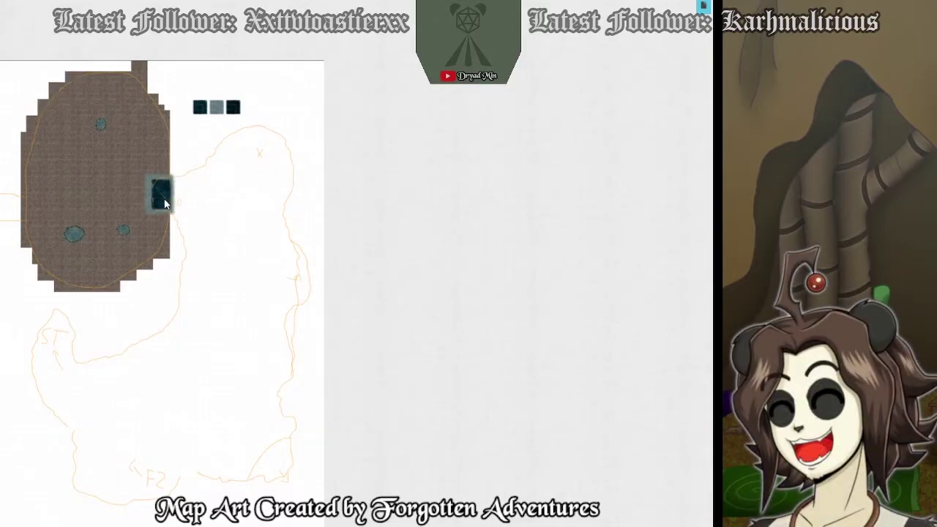
drag(167, 205, 260, 158)
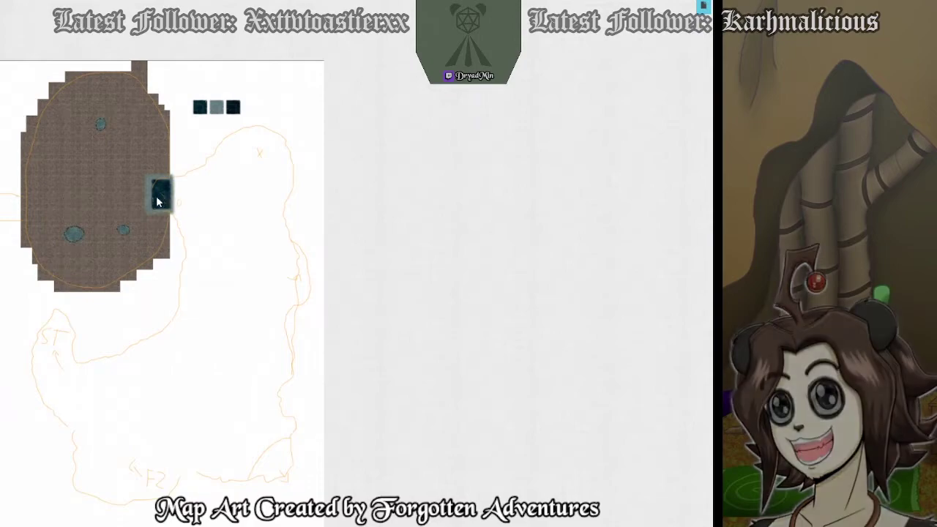
mouse_move(112, 173)
mouse_down()
mouse_move(174, 196)
mouse_move(68, 183)
mouse_move(102, 185)
mouse_up()
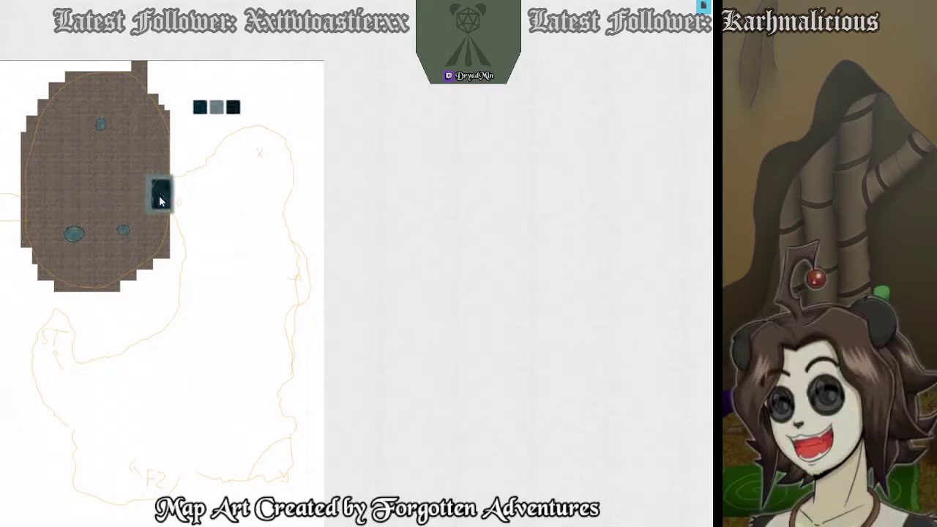
Measure spans across the cave map, covering the main cave and the eastern cave from the northern X mark to the southern exits.
drag(123, 184, 192, 203)
mouse_move(277, 151)
mouse_down()
mouse_move(226, 202)
mouse_move(224, 306)
mouse_move(236, 330)
mouse_up()
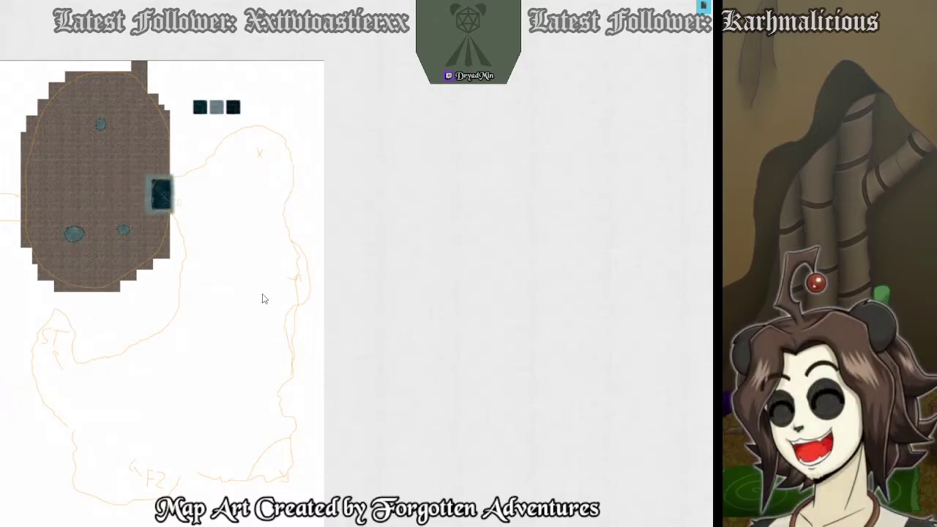
drag(260, 411, 295, 477)
mouse_move(221, 384)
mouse_down()
mouse_move(168, 455)
mouse_move(147, 468)
mouse_move(145, 485)
mouse_move(139, 479)
mouse_up()
drag(21, 157, 77, 232)
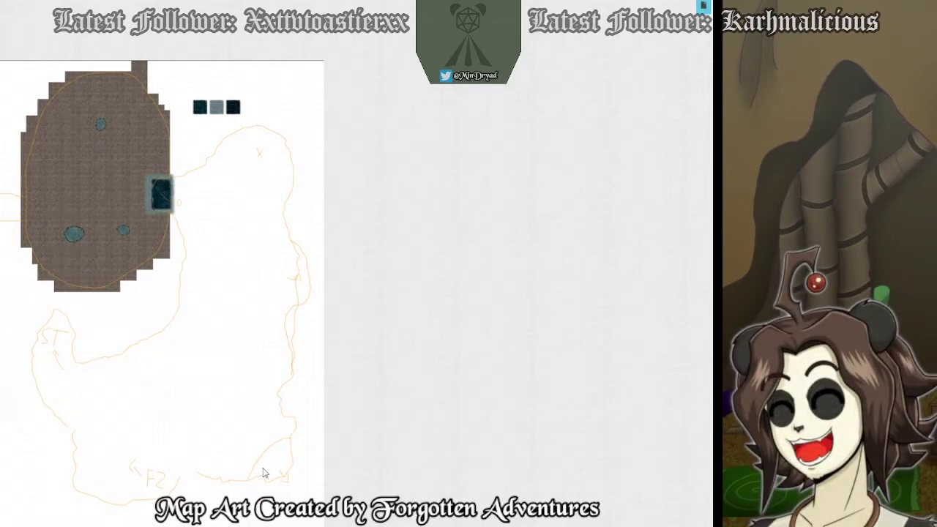
Examine the eastern cave up close and measure the distance from the deep-water pool to the northern X mark.
scroll(134, 363, up, 8)
drag(370, 466, 226, 347)
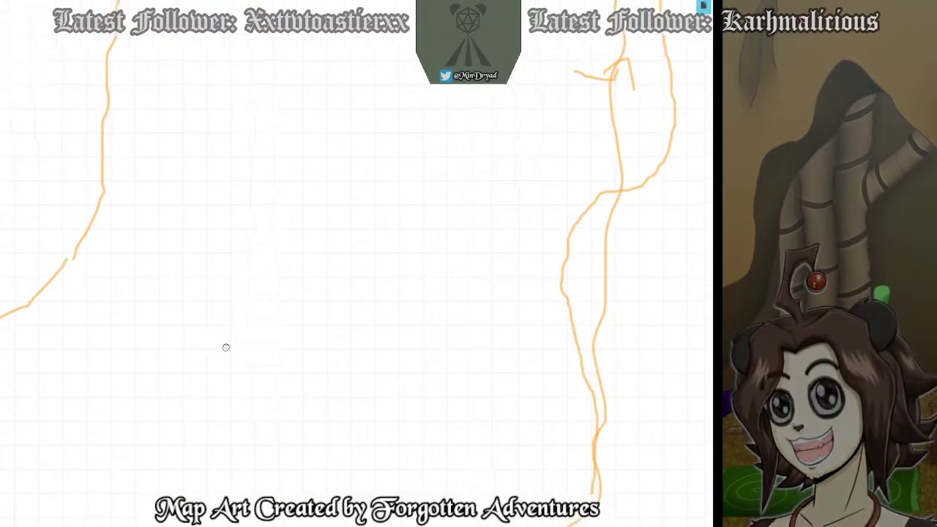
drag(79, 215, 286, 392)
scroll(286, 392, down, 3)
drag(124, 231, 301, 389)
drag(524, 301, 347, 393)
drag(342, 327, 349, 309)
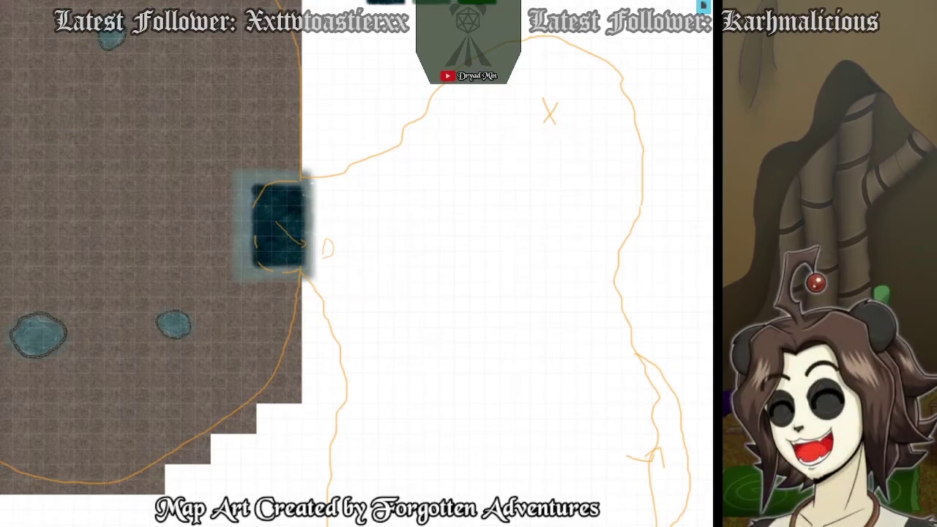
drag(312, 243, 540, 131)
drag(543, 141, 543, 209)
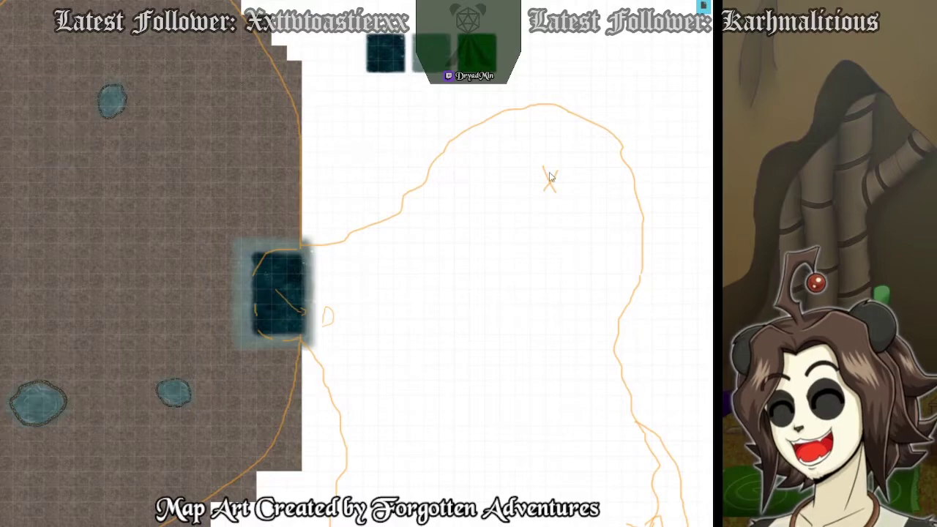
drag(567, 176, 537, 176)
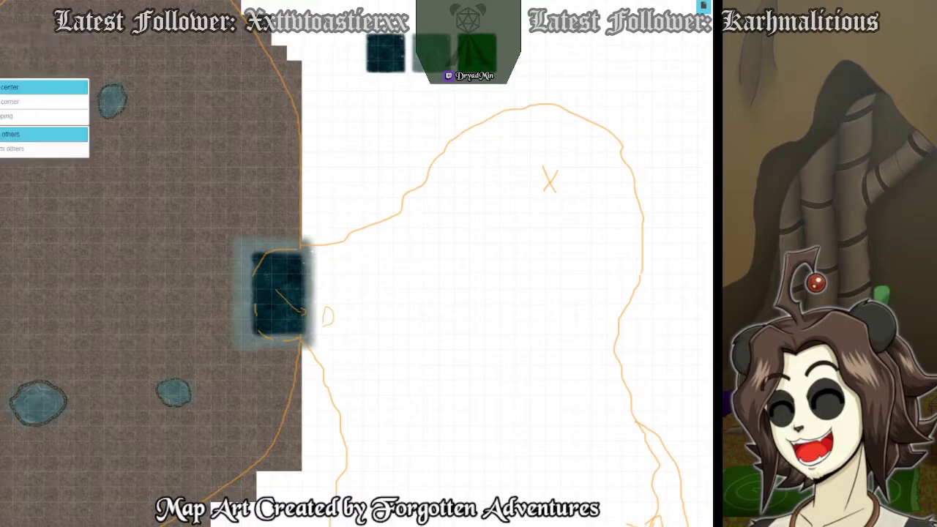
mouse_move(2, 43)
click(8, 87)
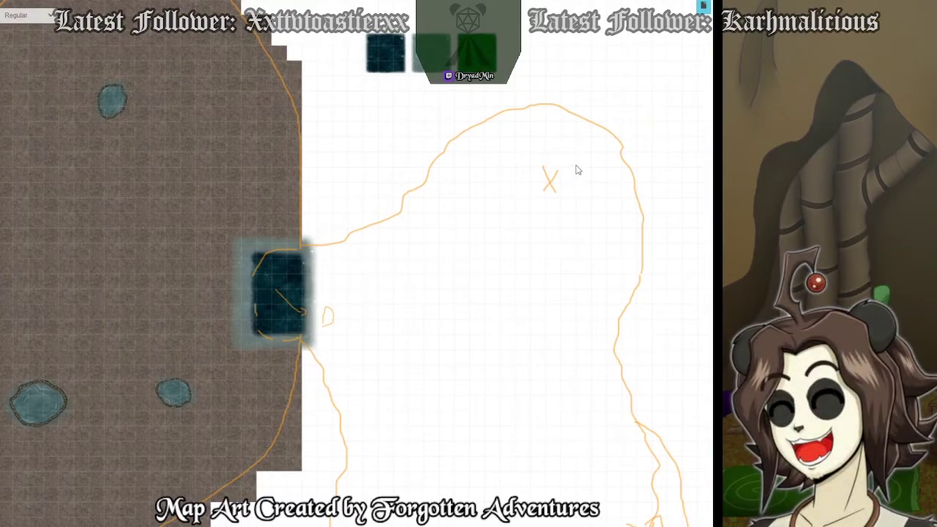
Write a freehand letter H beside the northern X mark and a letter N just southwest of it.
click(26, 16)
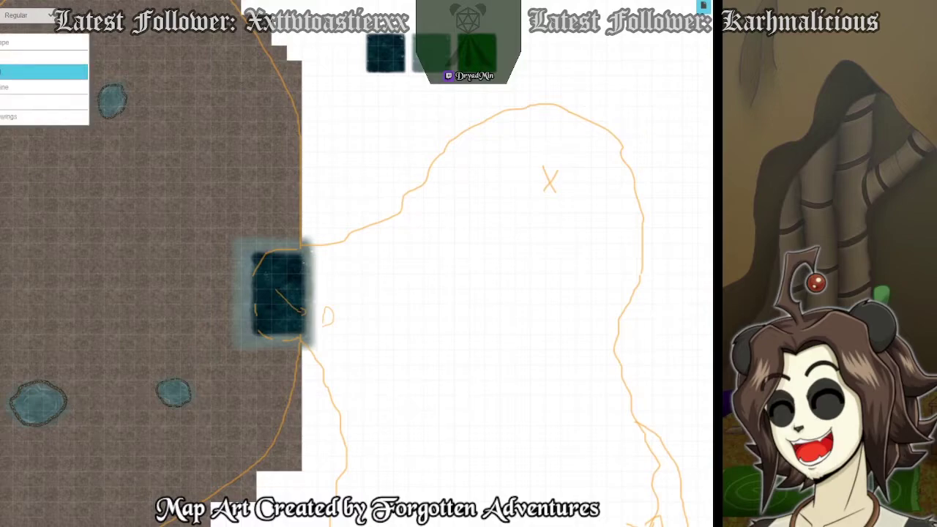
click(27, 72)
mouse_move(571, 168)
mouse_down()
mouse_move(570, 192)
mouse_move(586, 182)
mouse_up()
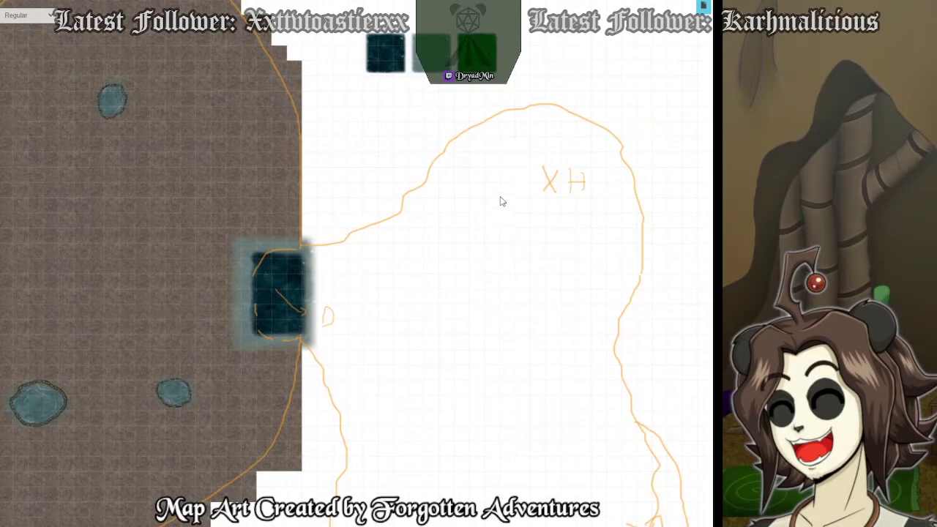
mouse_move(505, 221)
mouse_down()
mouse_move(508, 207)
mouse_move(526, 201)
mouse_up()
scroll(573, 329, down, 2)
drag(416, 401, 498, 307)
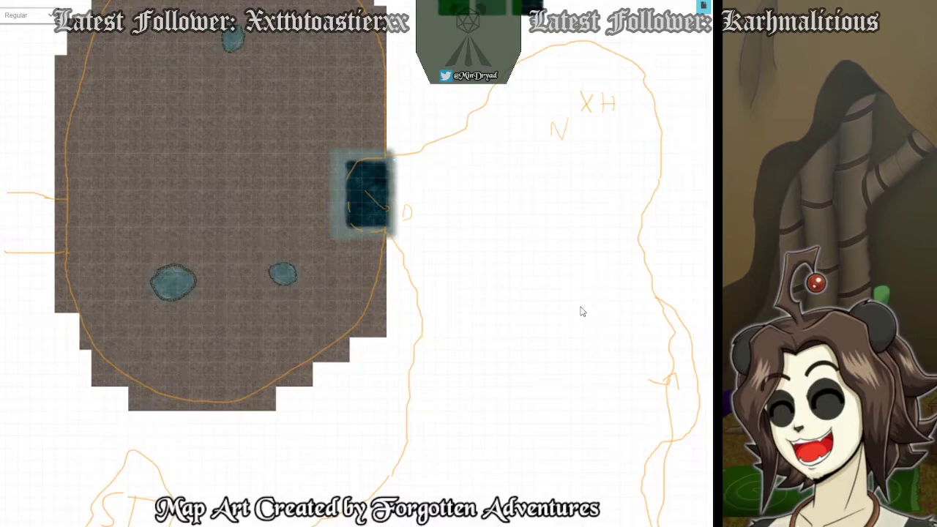
scroll(621, 366, down, 3)
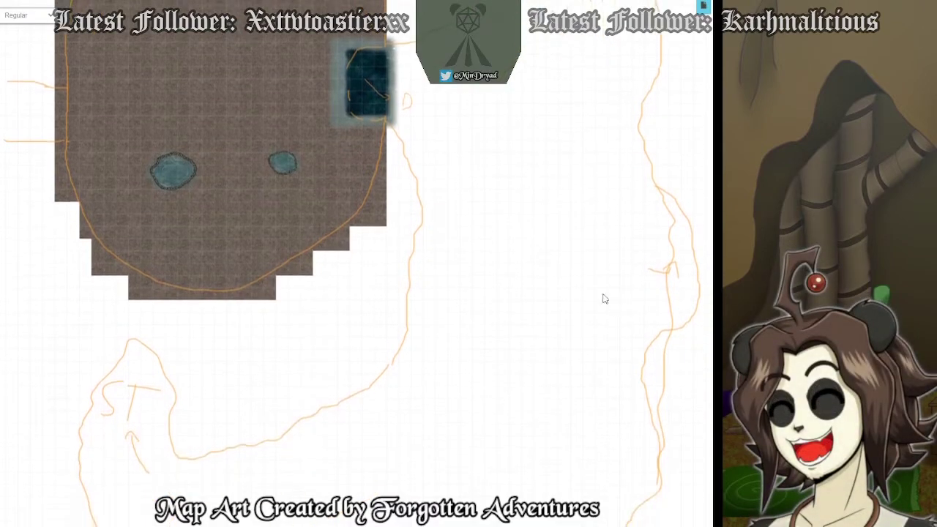
scroll(587, 303, down, 1)
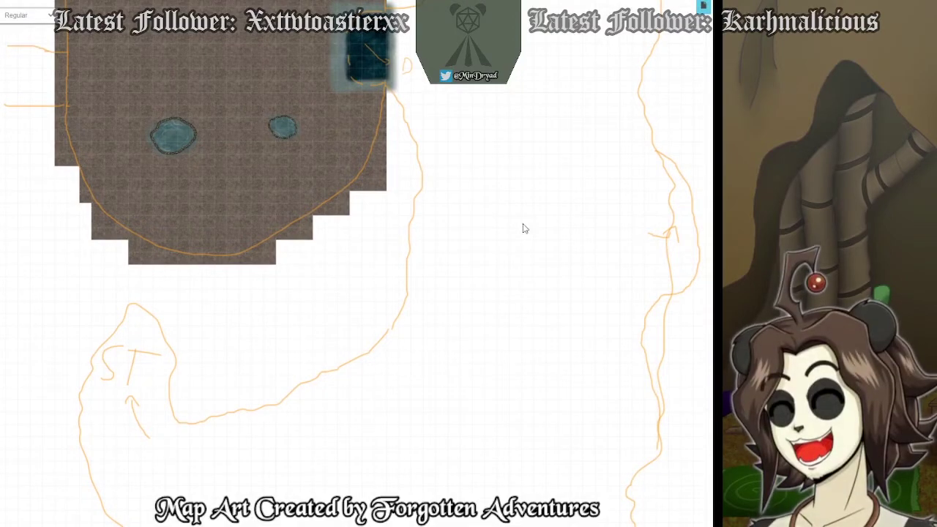
scroll(522, 229, down, 4)
drag(487, 261, 522, 169)
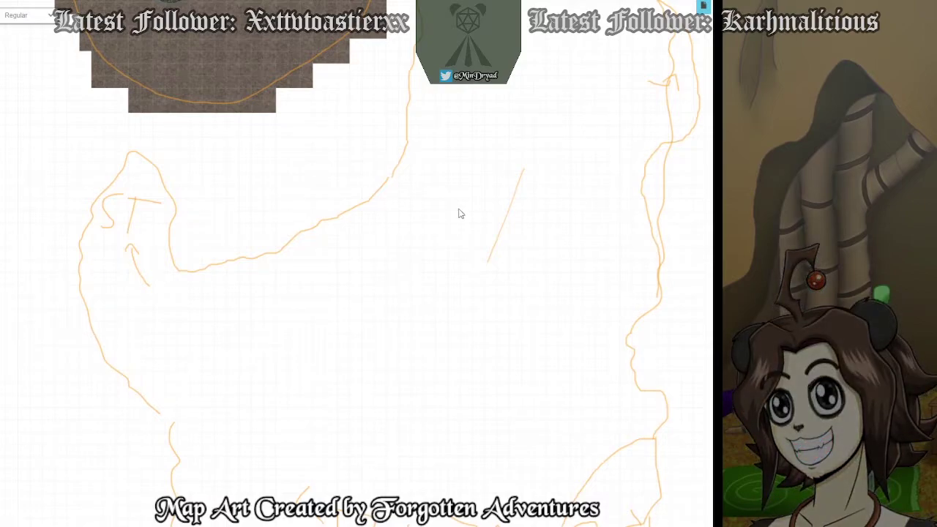
scroll(460, 214, up, 3)
scroll(441, 305, up, 4)
scroll(472, 180, down, 8)
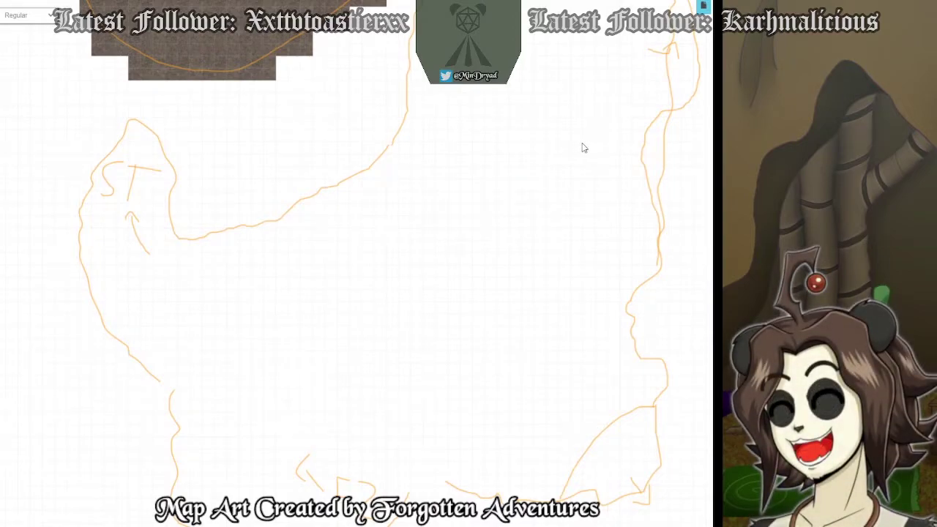
Draw a curved freehand boundary line across the middle of the eastern cave, southeast of the deep-water pool.
mouse_move(583, 147)
mouse_down()
mouse_move(555, 207)
mouse_move(492, 262)
mouse_move(433, 272)
mouse_up()
scroll(450, 315, up, 1)
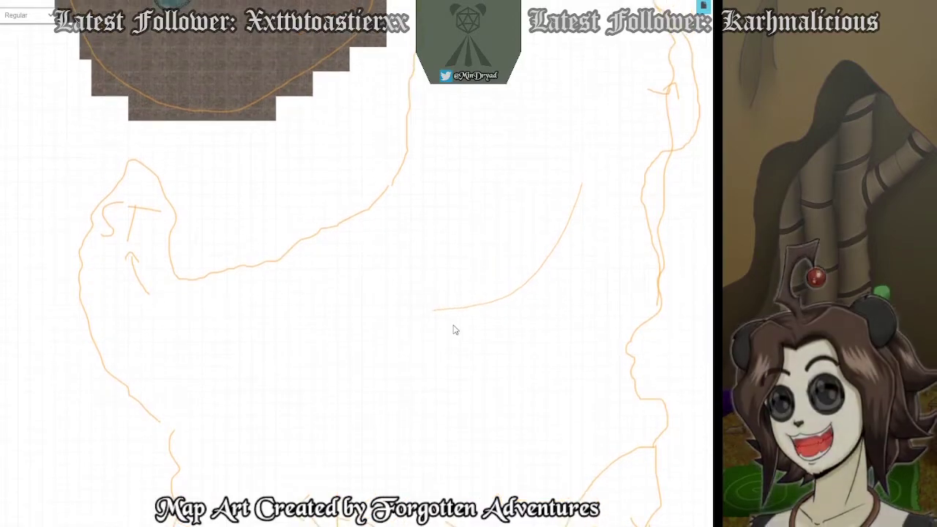
scroll(454, 330, up, 7)
scroll(515, 236, down, 7)
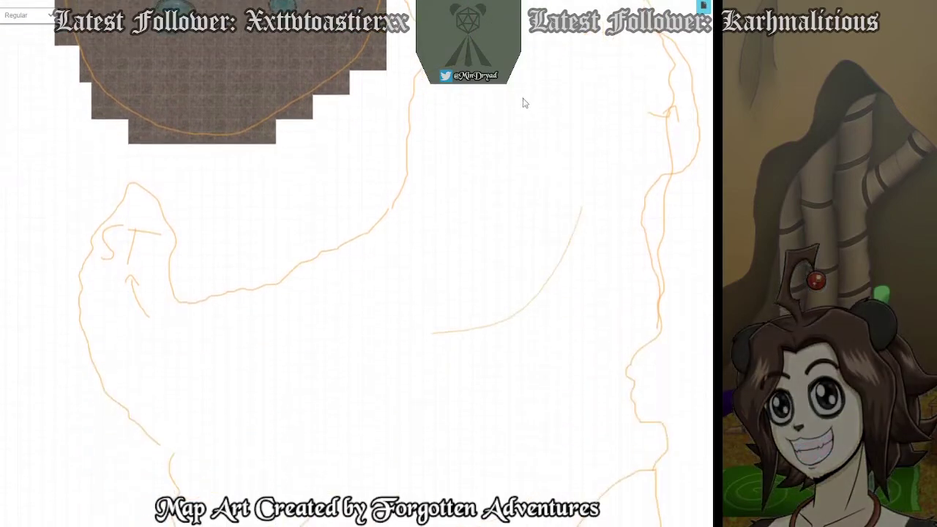
scroll(486, 200, down, 2)
Measure the distance from the deep-water pool to the area around the curved boundary line.
scroll(490, 198, up, 4)
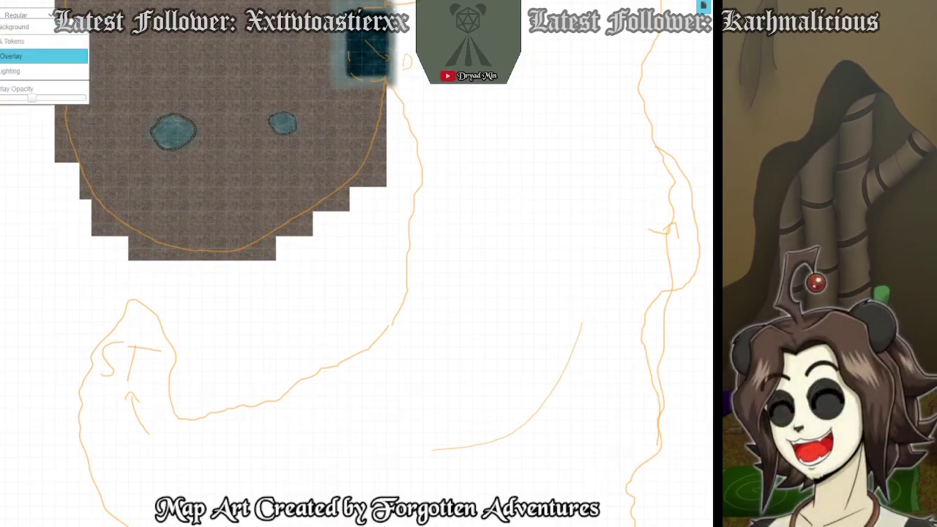
click(2, 10)
drag(388, 56, 423, 112)
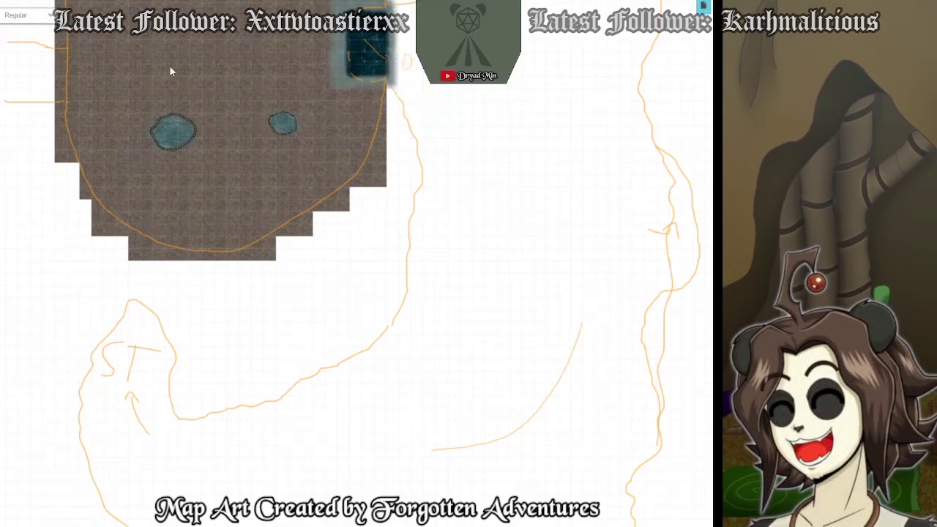
click(2, 84)
drag(380, 58, 623, 391)
key(space)
scroll(581, 439, down, 3)
scroll(519, 334, up, 3)
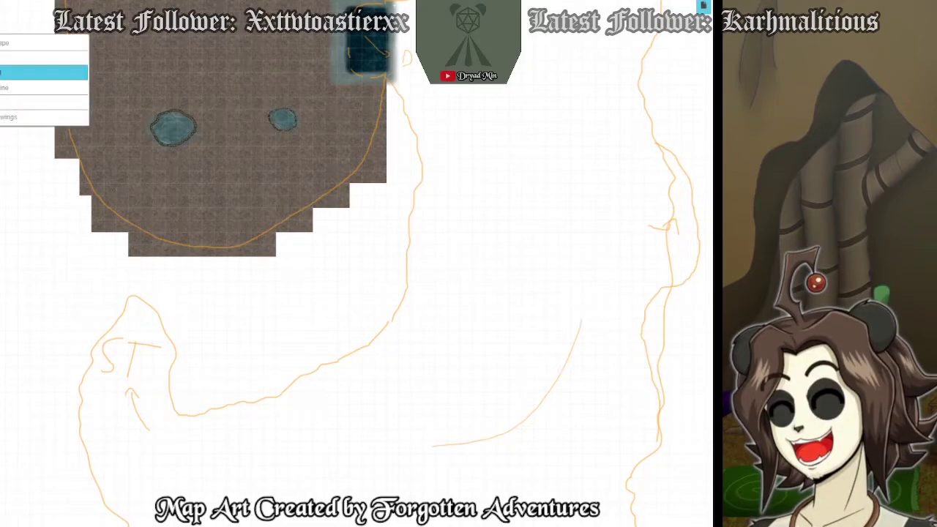
Label the zones on either side of the curved boundary freehand, with D on the pool side and N on the far side.
click(44, 72)
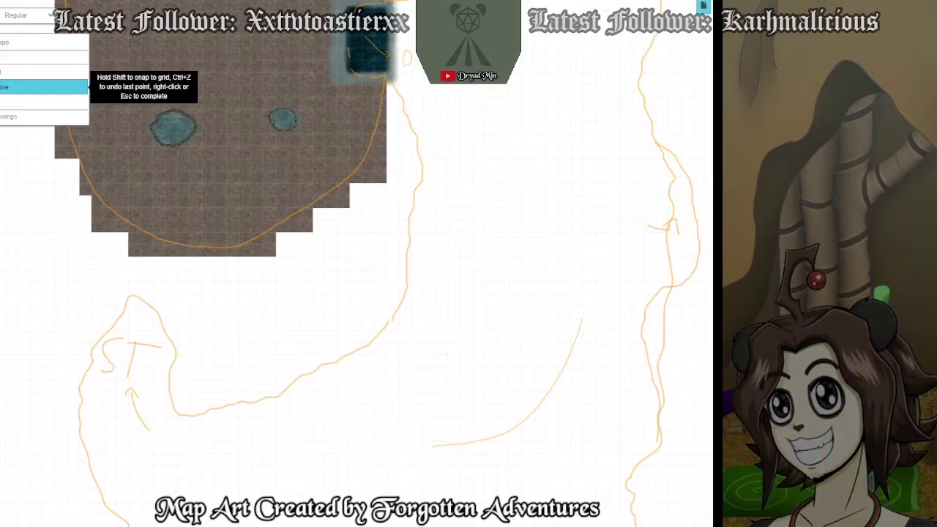
click(43, 72)
mouse_move(456, 366)
mouse_down()
mouse_move(456, 311)
mouse_move(458, 366)
mouse_up()
scroll(512, 365, down, 3)
mouse_move(575, 318)
mouse_down()
mouse_move(583, 292)
mouse_move(610, 293)
mouse_up()
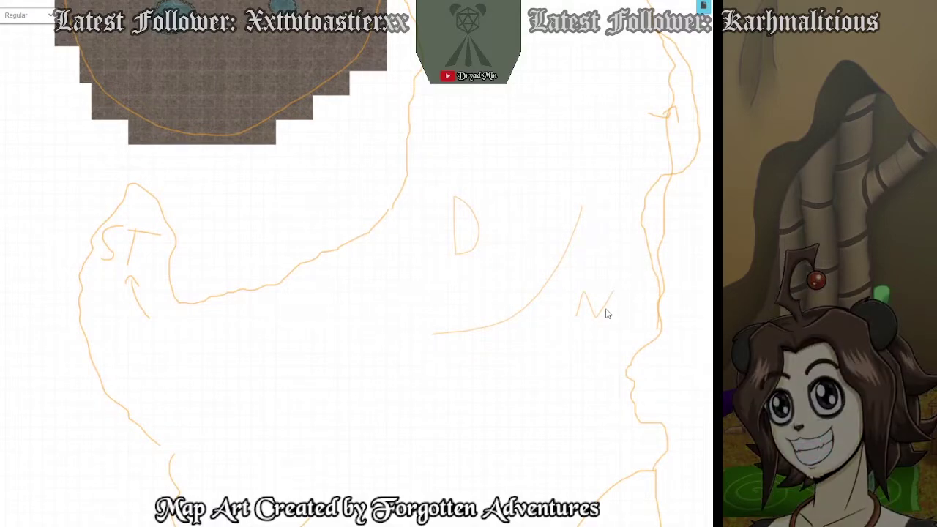
Write a freehand letter H beside the curved line at the cave's southeastern exit.
scroll(607, 313, down, 5)
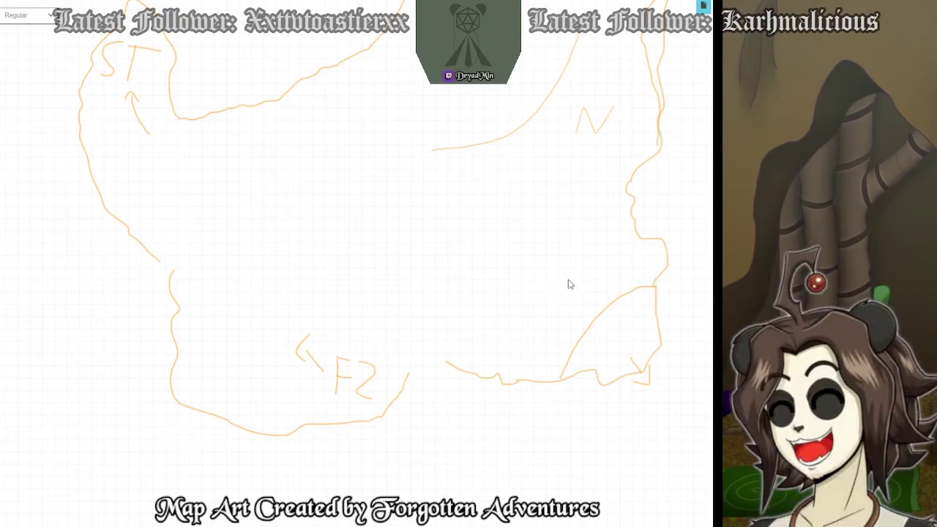
drag(576, 271, 559, 312)
drag(603, 277, 578, 310)
drag(565, 291, 585, 295)
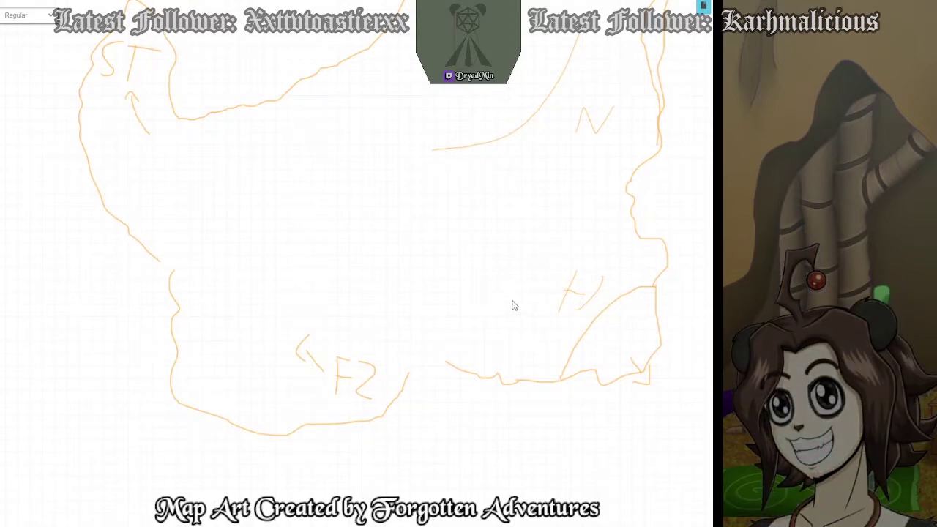
Draw a second freehand boundary line across the southwestern part of the cave and label the zone east of it N.
scroll(512, 304, up, 2)
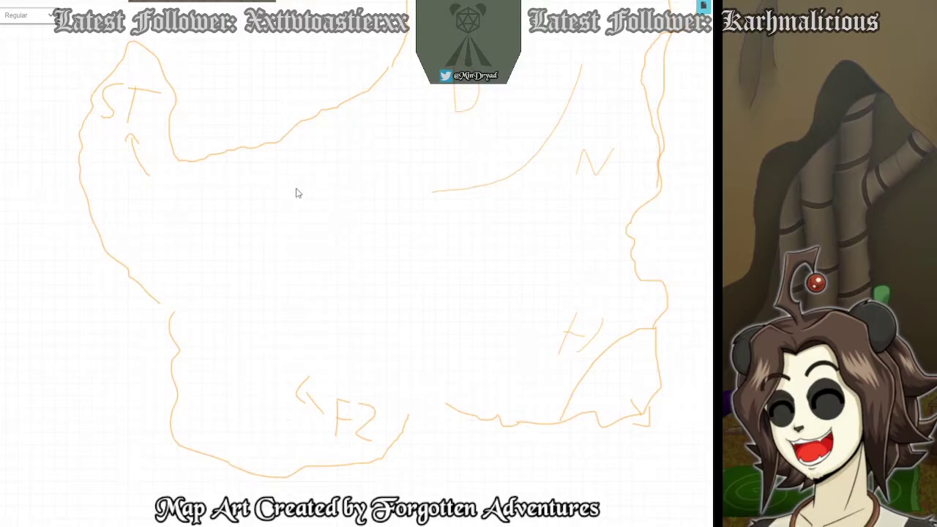
mouse_move(275, 156)
mouse_down()
mouse_move(289, 215)
mouse_move(374, 330)
mouse_up()
drag(351, 246, 406, 226)
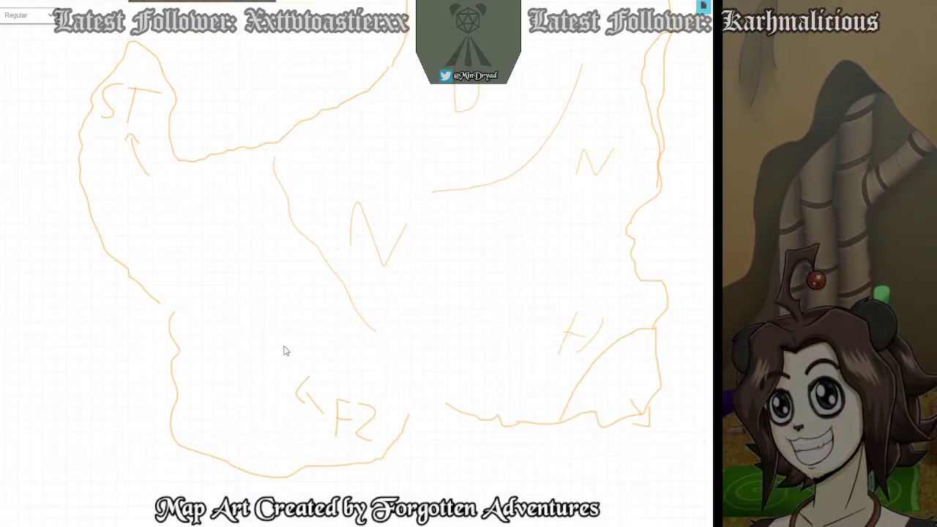
Mark the F2 arrow with a circled freehand letter H, undoing the trial letter drawn above it.
mouse_move(285, 349)
mouse_down()
mouse_move(306, 330)
mouse_move(328, 349)
mouse_up()
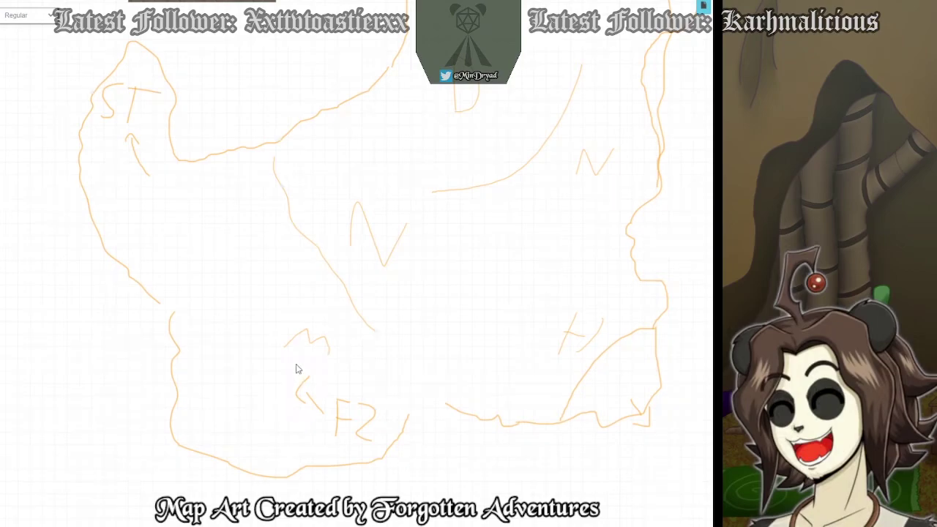
key(ctrl+z)
mouse_move(282, 383)
mouse_down()
mouse_move(261, 410)
mouse_move(293, 432)
mouse_move(286, 385)
mouse_up()
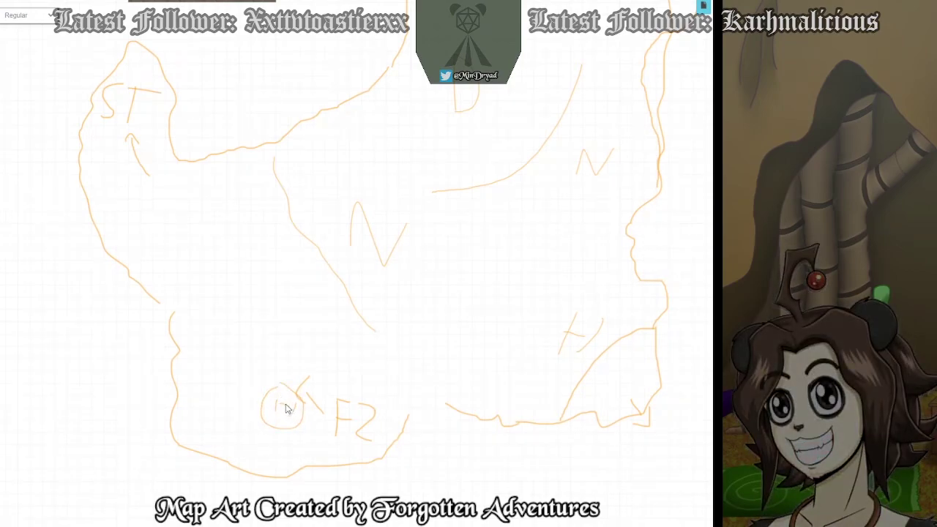
Switch to the Floor 2 page and bring the Giant Crabs lake into view.
click(201, 2)
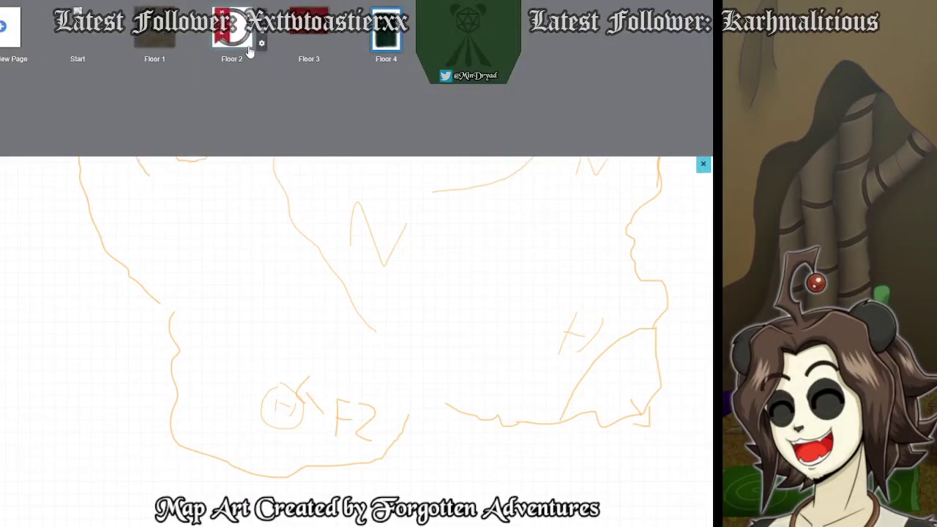
click(234, 33)
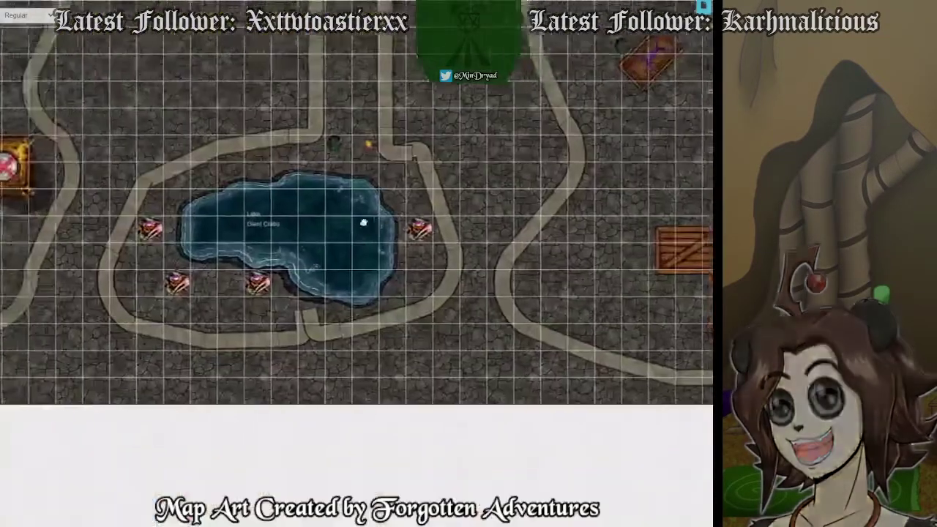
drag(364, 222, 368, 222)
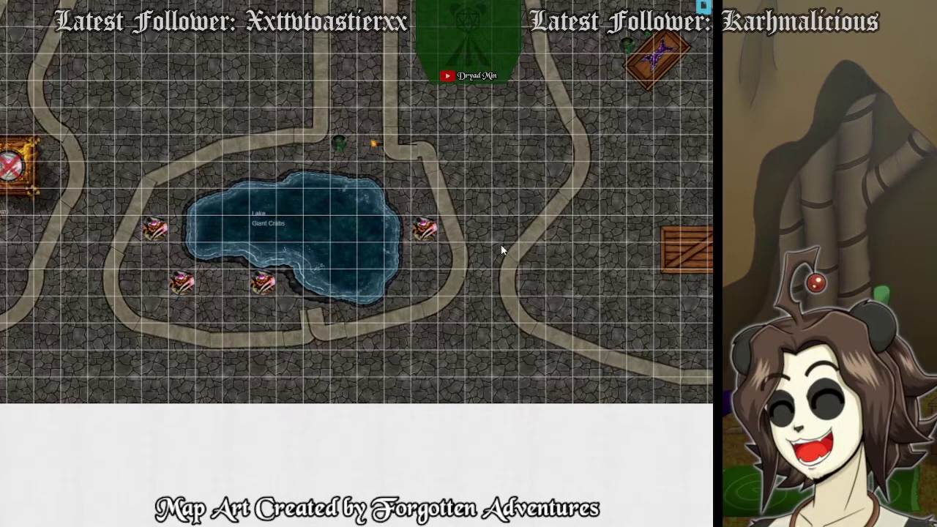
click(701, 7)
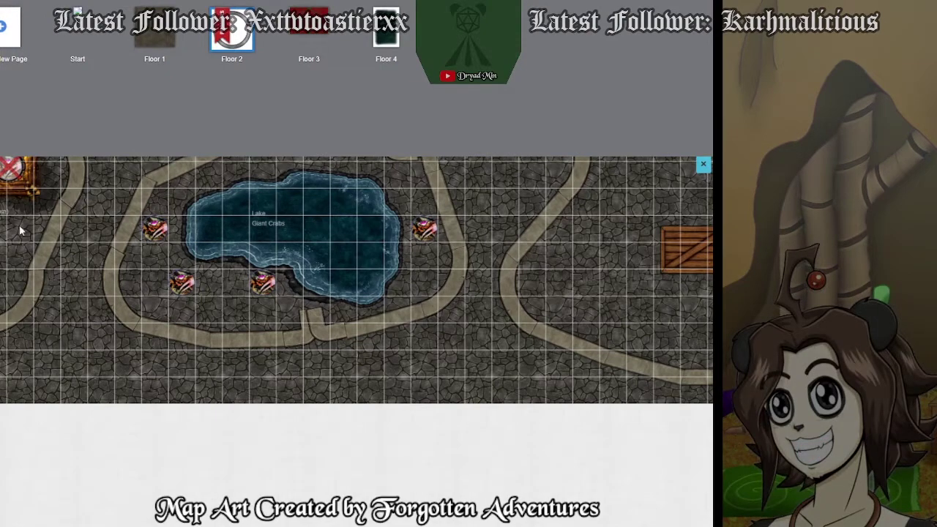
click(703, 166)
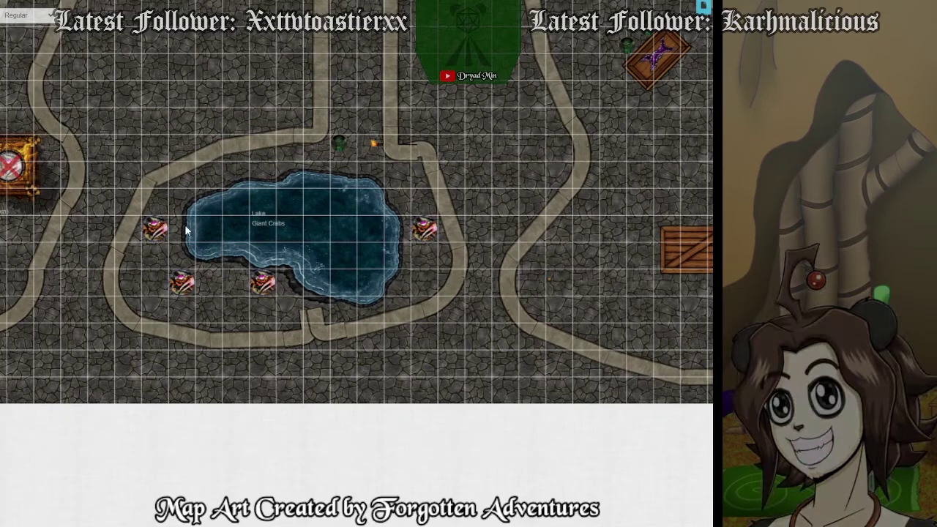
Trace the full shoreline of the Giant Crabs lake with a freehand outline and select the outline.
drag(202, 194, 304, 173)
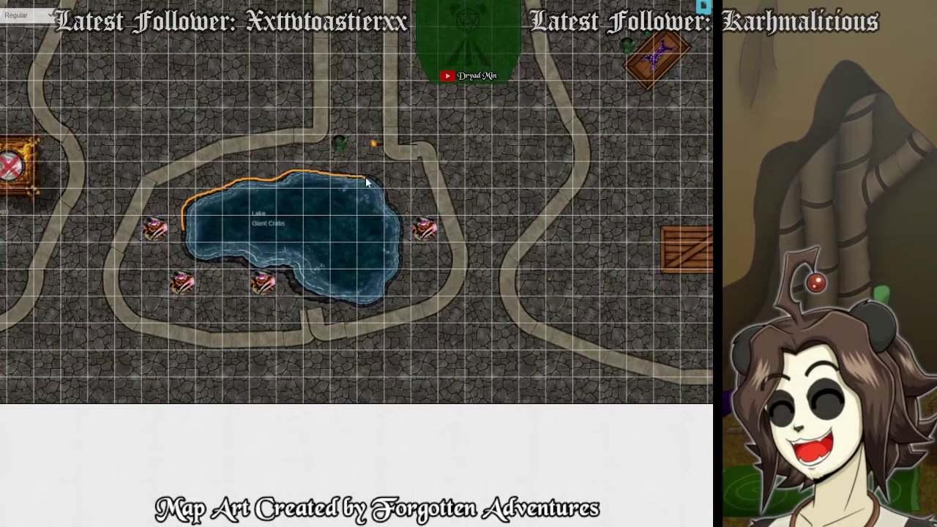
mouse_move(366, 179)
mouse_down()
mouse_move(400, 216)
mouse_move(401, 253)
mouse_up()
mouse_move(315, 298)
mouse_down()
mouse_move(283, 270)
mouse_move(195, 254)
mouse_move(183, 231)
mouse_up()
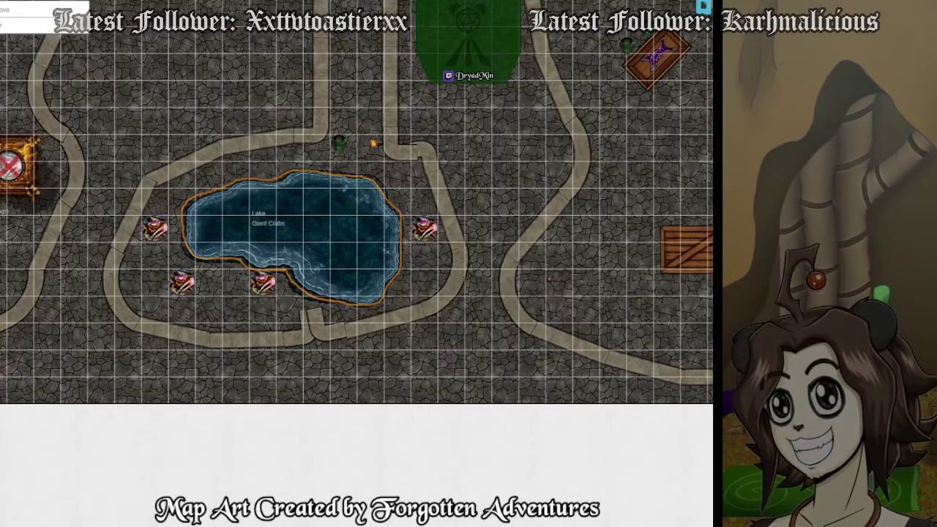
click(252, 176)
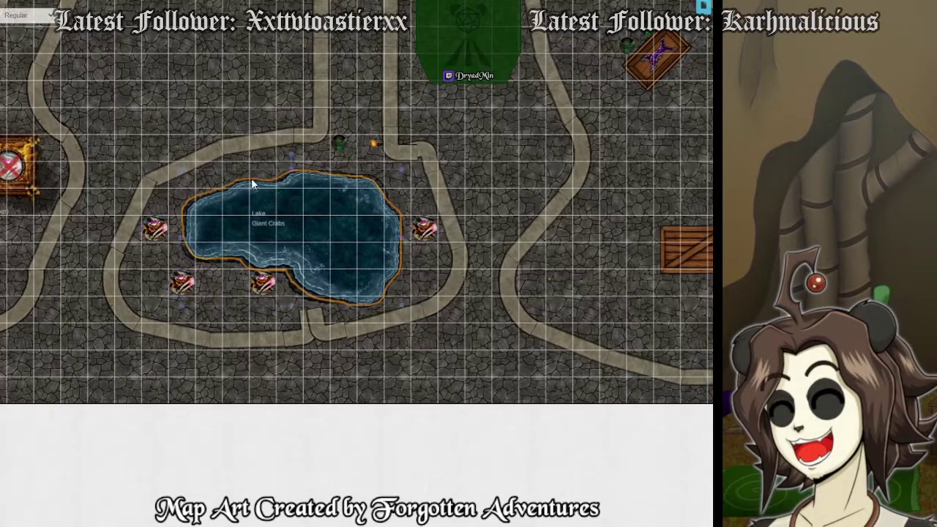
Switch to the Floor 4 page and paste the copied lake outline over the circled H beside the F2 arrow.
click(703, 7)
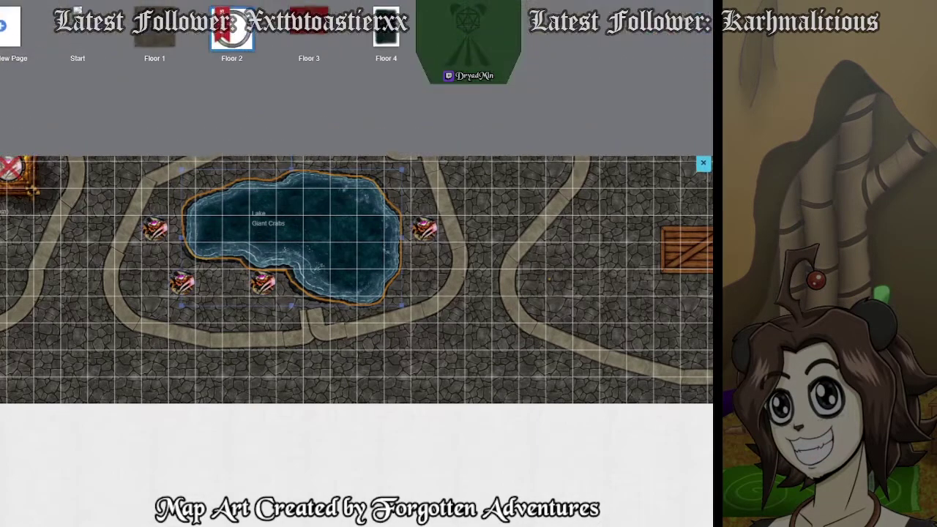
click(389, 29)
drag(428, 345, 448, 165)
drag(414, 324, 325, 68)
drag(478, 327, 279, 88)
drag(393, 318, 477, 121)
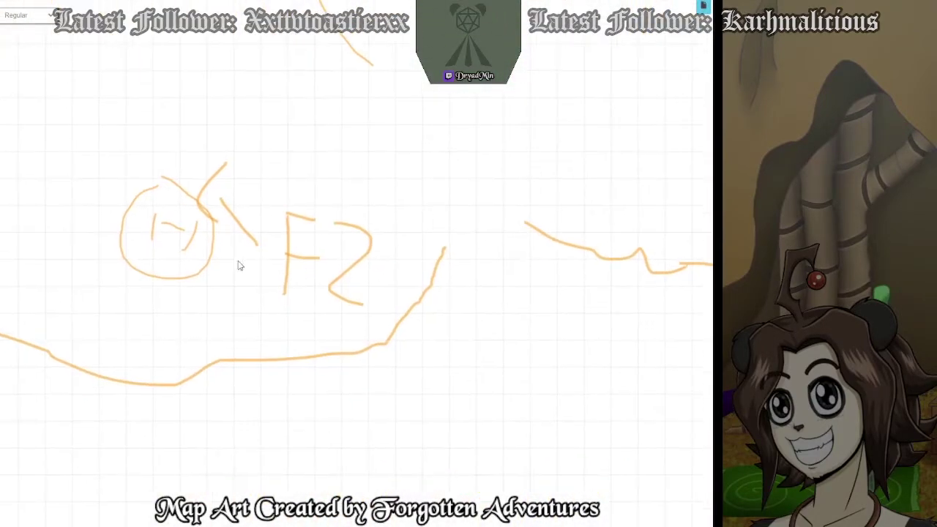
key(ctrl+v)
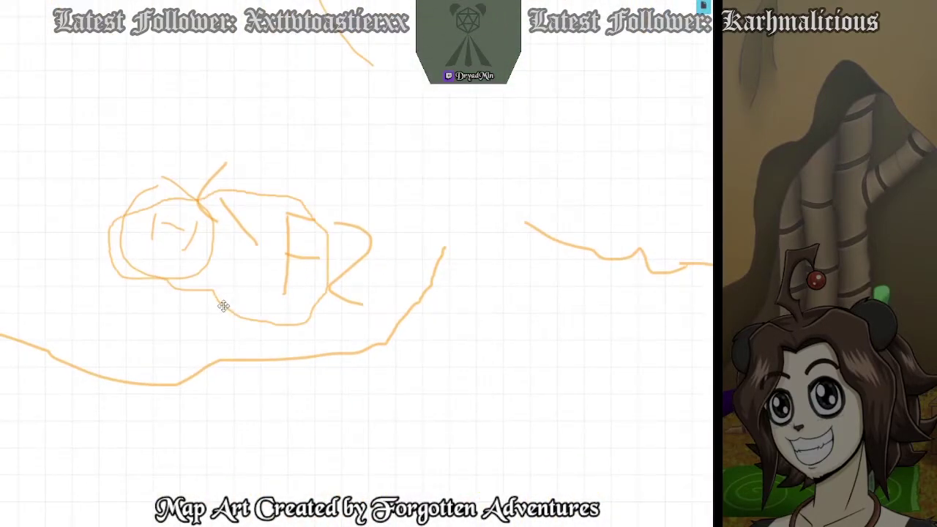
mouse_move(223, 306)
mouse_down()
mouse_move(146, 288)
mouse_move(129, 306)
mouse_move(143, 305)
mouse_move(138, 296)
mouse_up()
drag(161, 317, 233, 398)
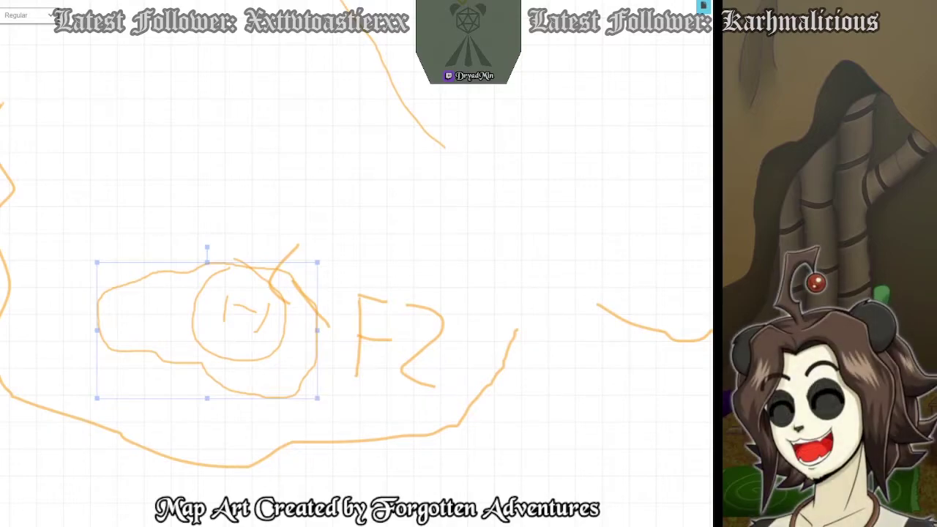
Delete the small freehand circle around the H beside F2.
click(177, 299)
drag(177, 299, 194, 316)
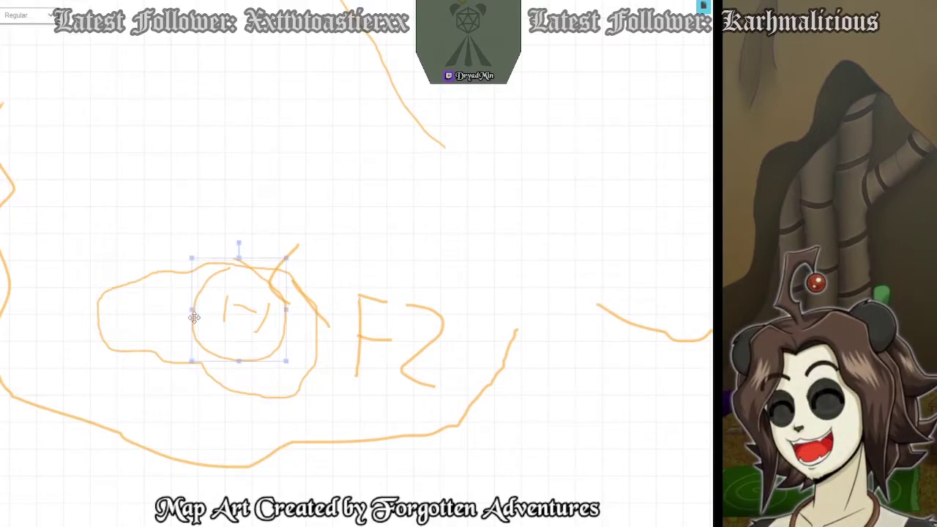
key(Delete)
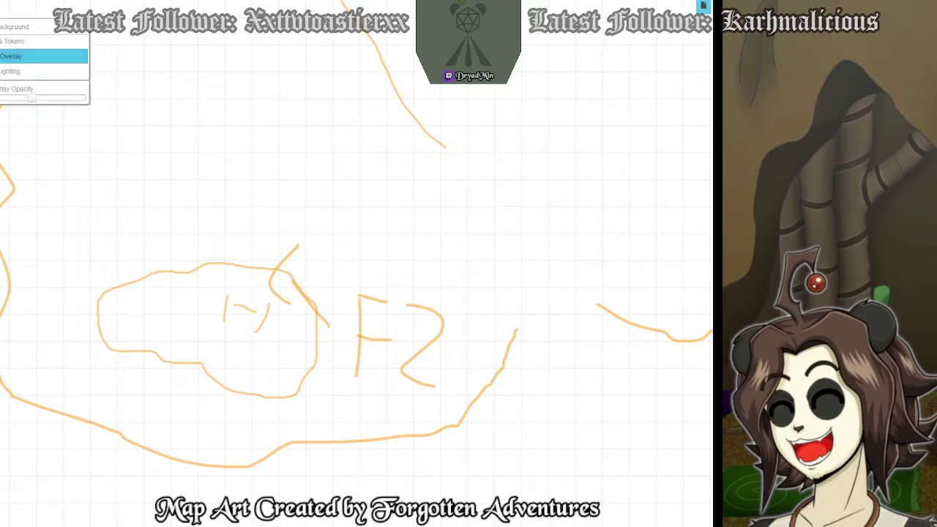
Draw a larger freehand circle around the H, close to the lake outline's height, and delete the pasted lake outline.
mouse_move(1, 55)
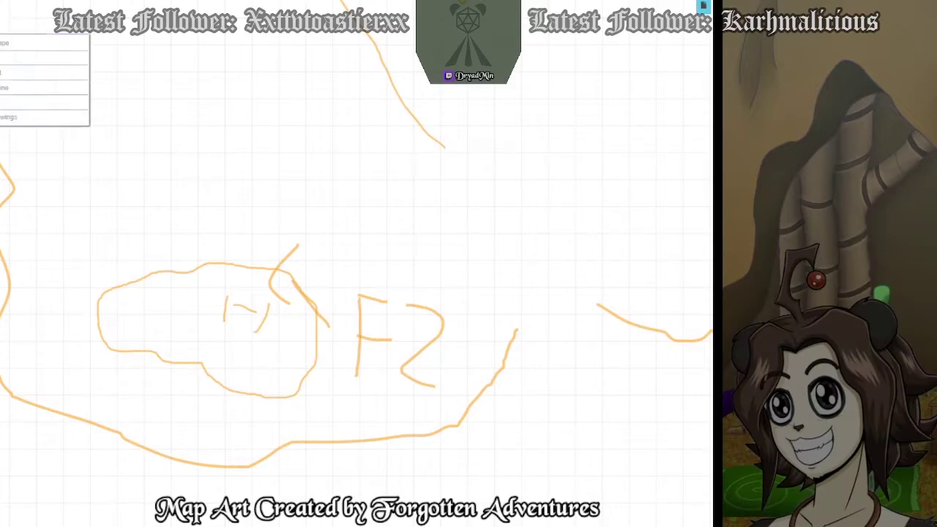
click(40, 88)
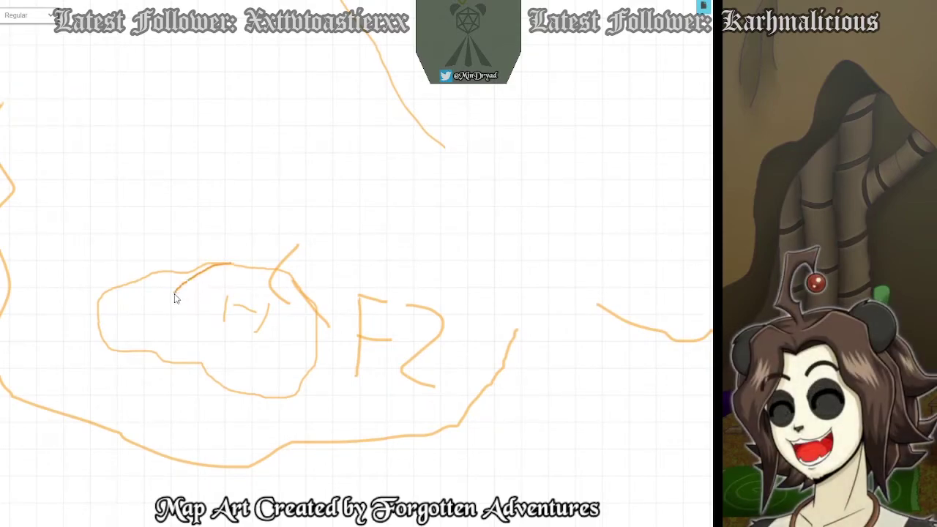
mouse_move(179, 365)
mouse_down()
mouse_move(256, 395)
mouse_move(309, 330)
mouse_move(292, 276)
mouse_move(246, 260)
mouse_move(199, 267)
mouse_up()
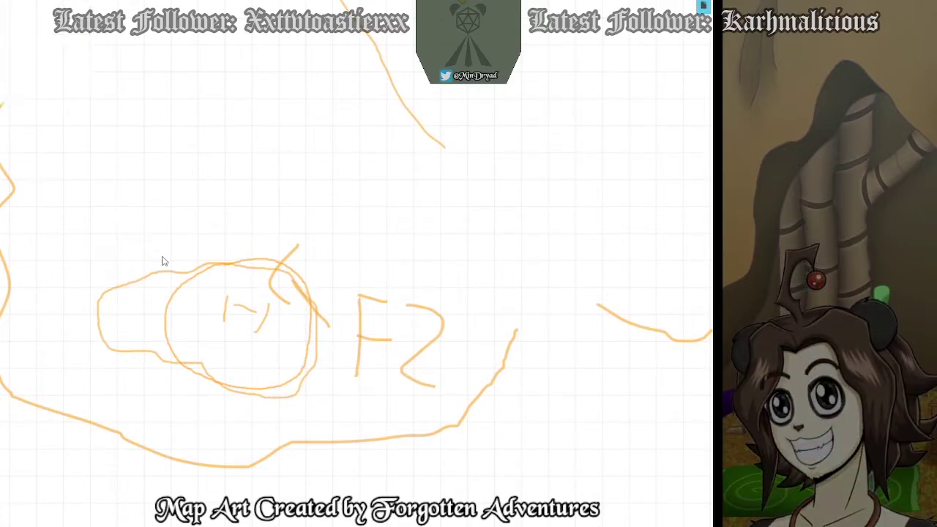
click(166, 272)
key(Delete)
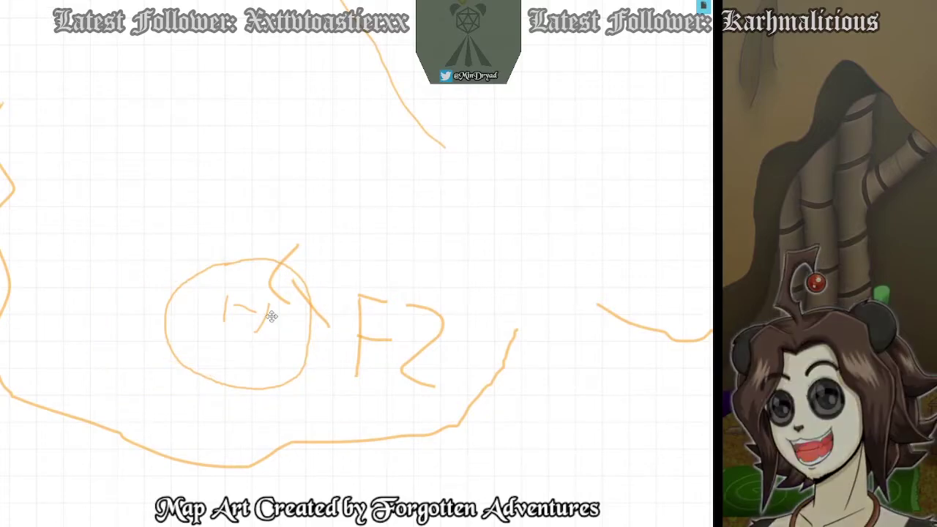
Delete the freehand boundary line running diagonally west of the large N in the southwestern cave.
scroll(317, 349, up, 2)
scroll(383, 293, down, 3)
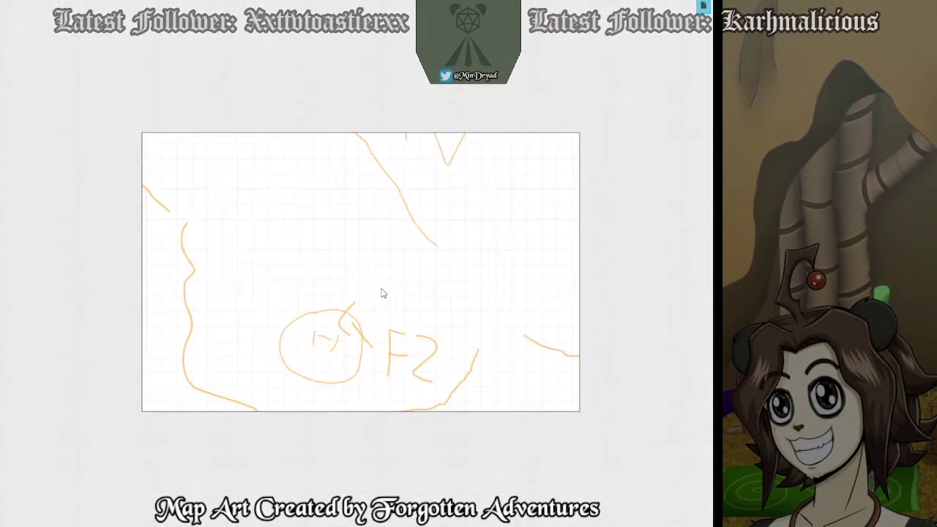
mouse_move(422, 248)
mouse_down()
mouse_move(422, 289)
mouse_move(401, 319)
mouse_up()
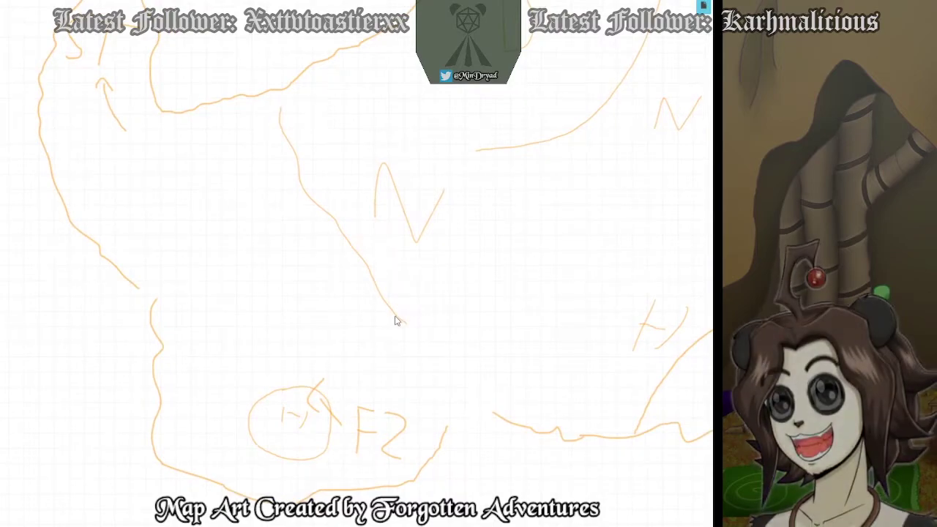
drag(255, 127, 319, 179)
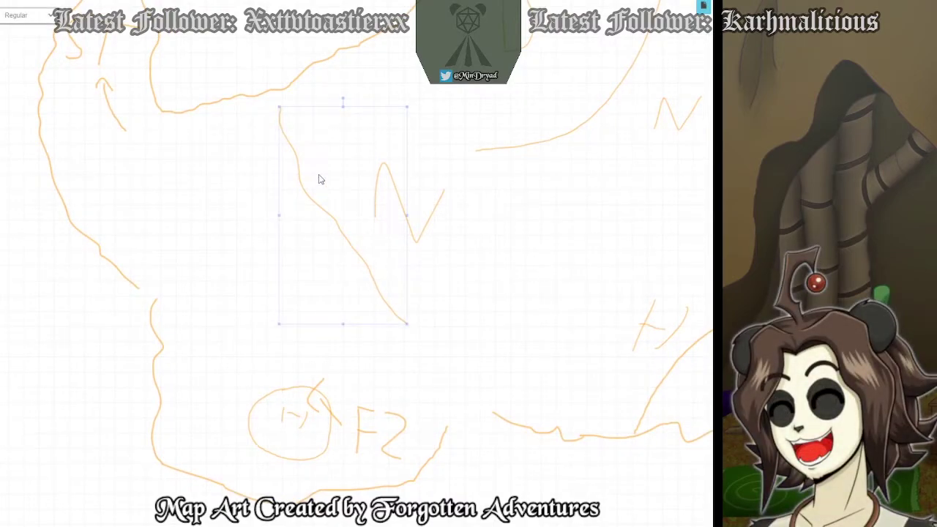
key(Delete)
scroll(305, 227, up, 2)
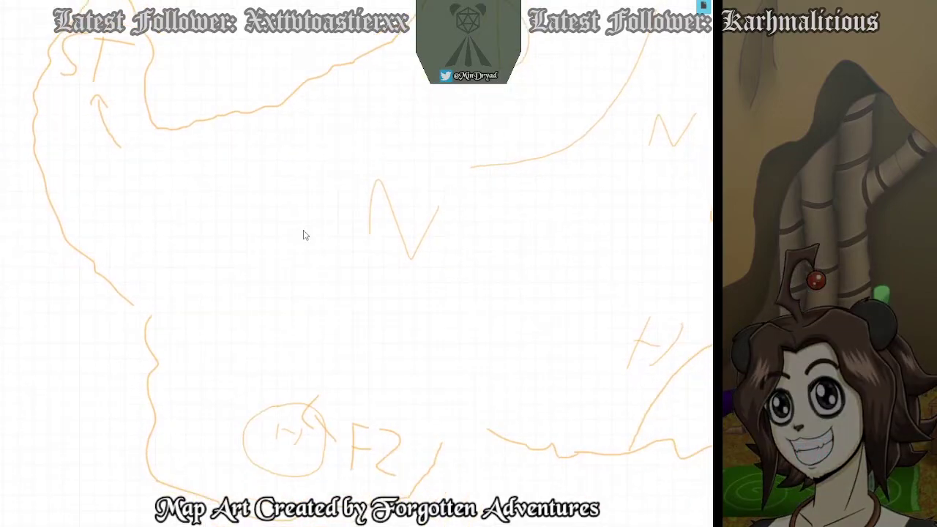
scroll(306, 235, up, 2)
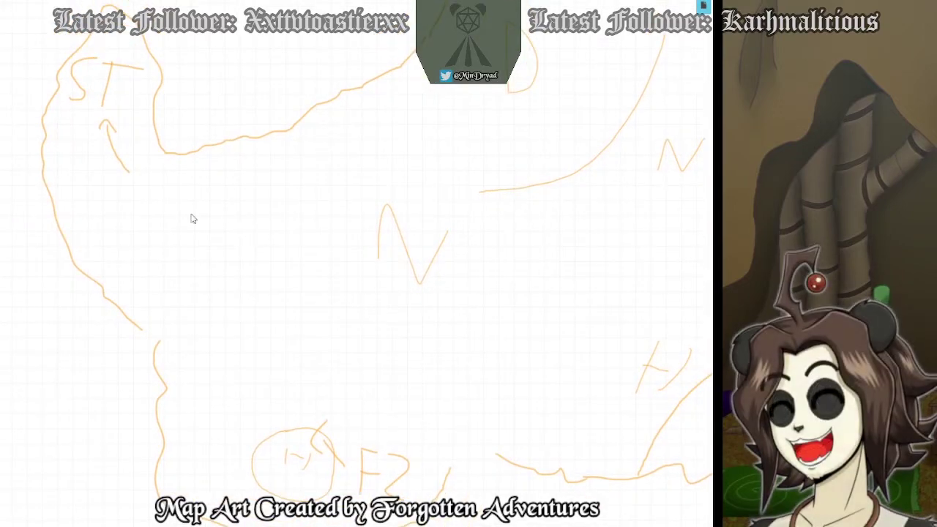
mouse_move(1, 88)
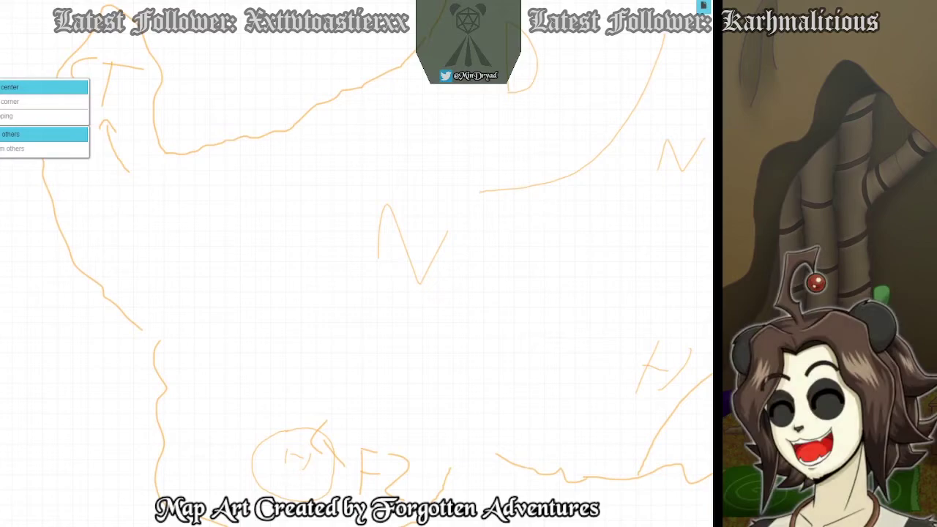
click(2, 42)
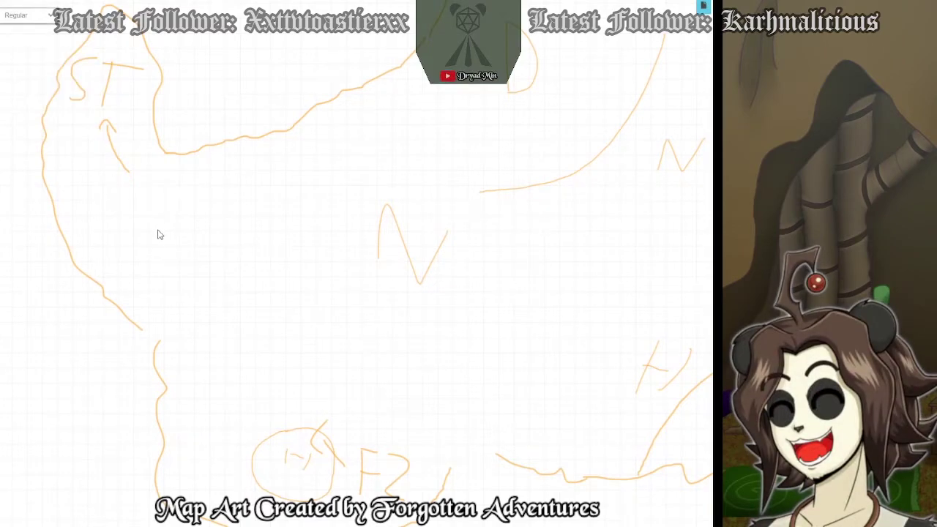
drag(181, 217, 158, 220)
drag(127, 158, 131, 153)
Copy the darkest of the three sample water tiles and place the copy against the northeastern edge of the cave-mouth pool.
drag(498, 334, 377, 430)
scroll(444, 351, up, 6)
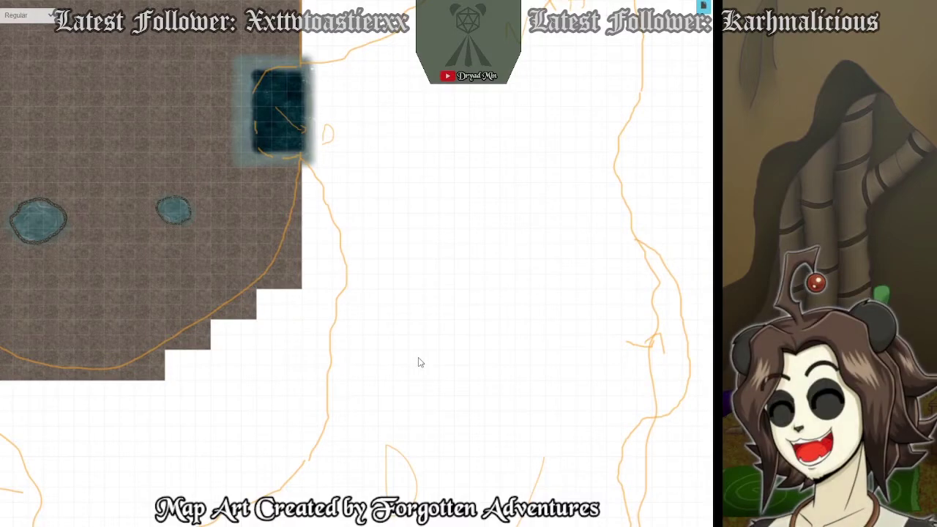
mouse_move(393, 168)
mouse_down()
mouse_move(466, 268)
mouse_move(471, 358)
mouse_up()
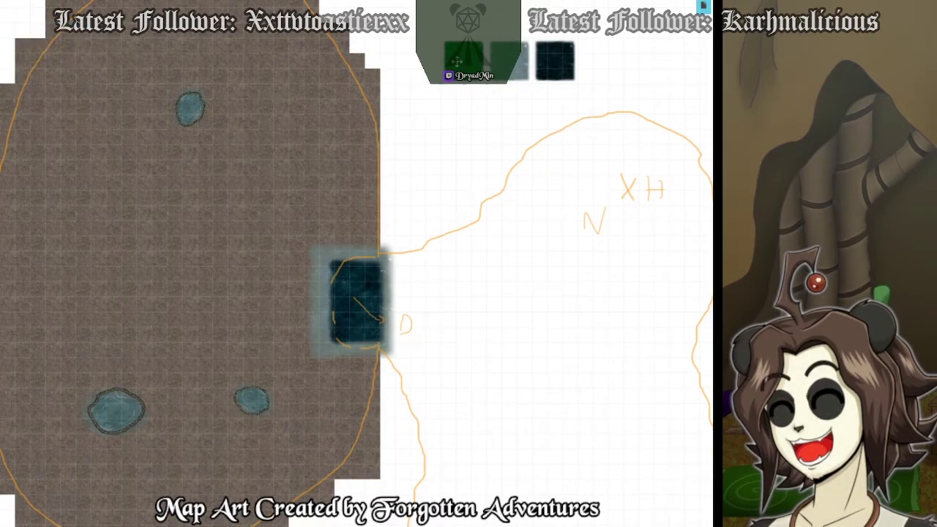
click(544, 68)
mouse_move(553, 66)
mouse_down()
mouse_move(449, 261)
mouse_move(571, 87)
mouse_move(554, 65)
mouse_up()
drag(487, 299, 402, 282)
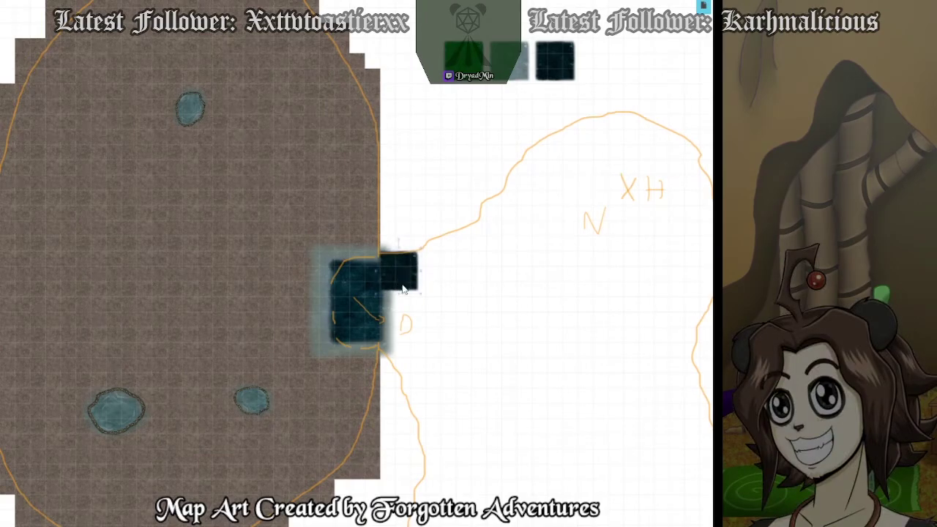
Paste three more small dark water tiles, continuing southward from the first copy along the pool's eastern side.
key(ctrl+v)
drag(445, 318, 399, 308)
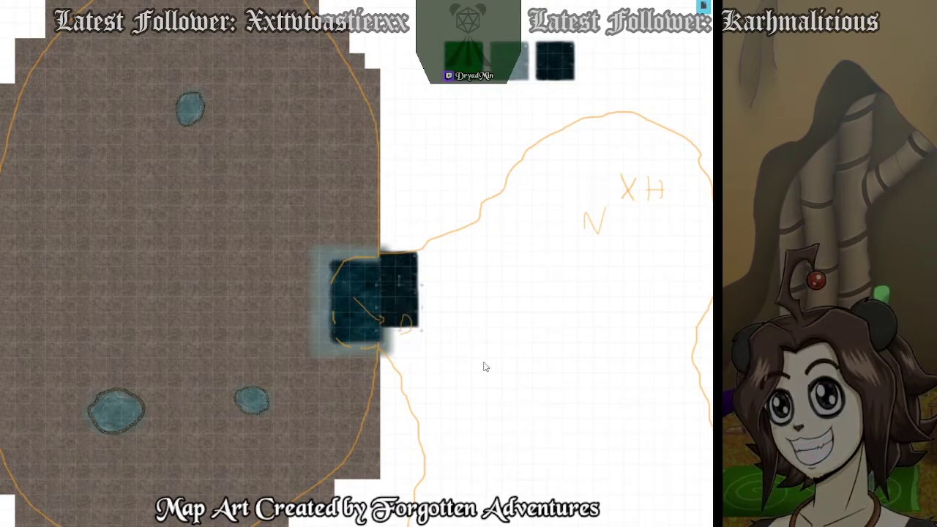
key(ctrl+v)
drag(476, 362, 391, 337)
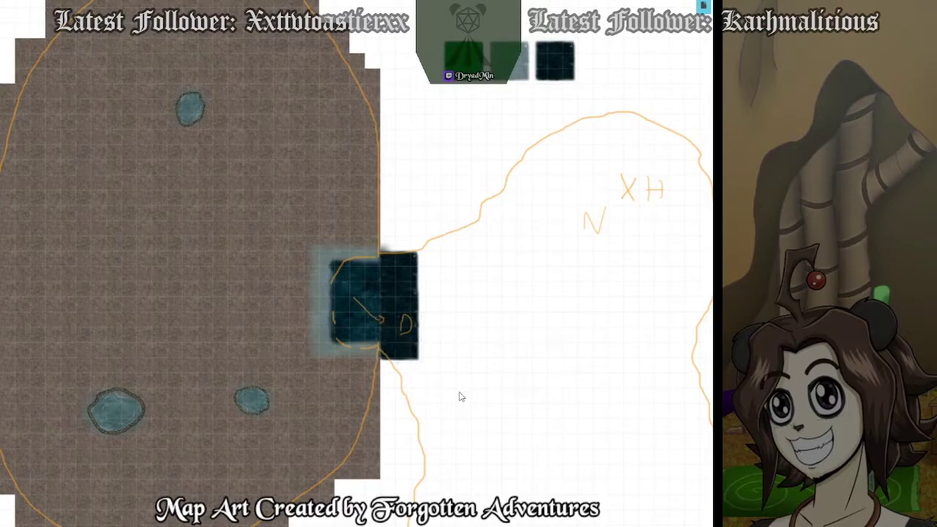
key(ctrl+v)
drag(461, 397, 429, 377)
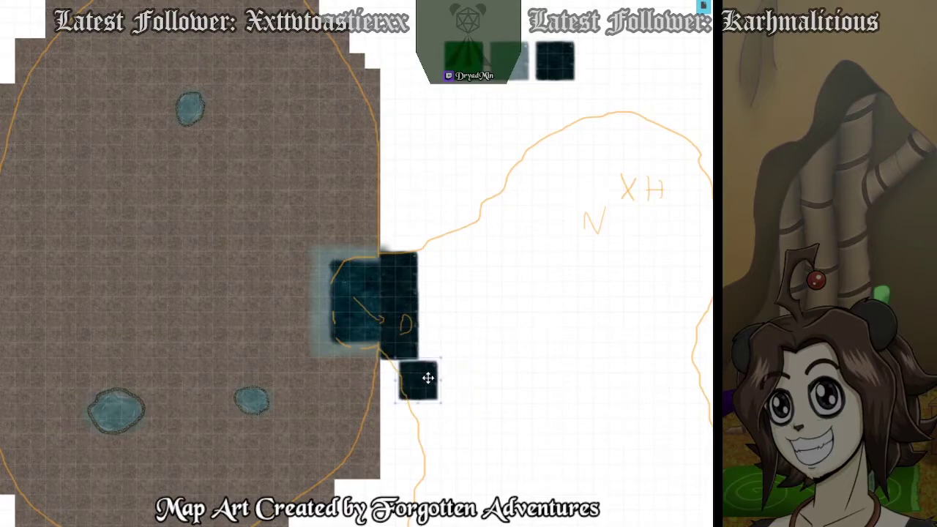
Enlarge the first dark water copy to five by five grid squares and move it onto empty space east of the pool.
scroll(424, 405, up, 3)
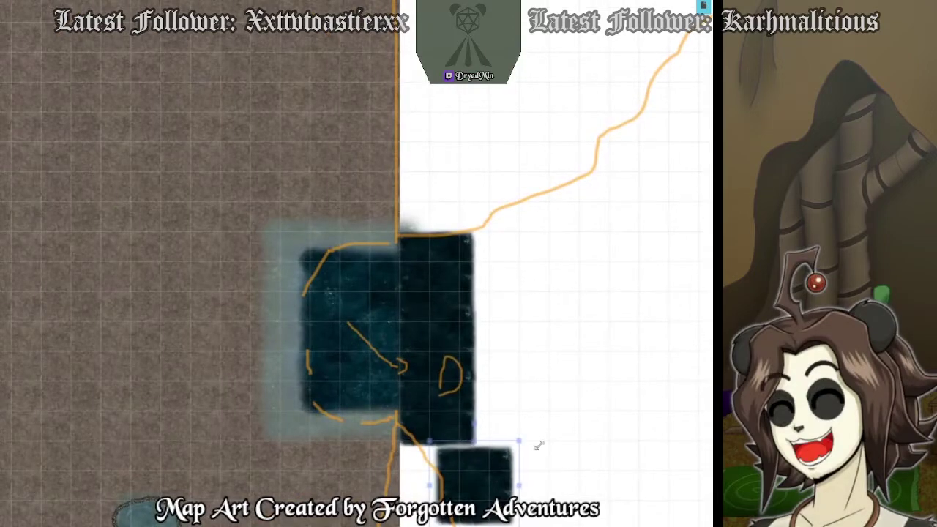
click(447, 264)
drag(607, 444, 496, 282)
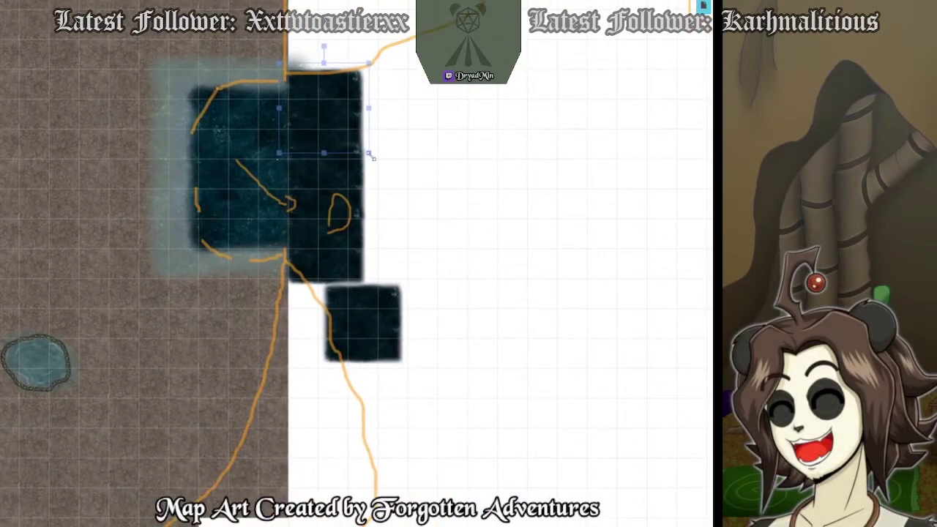
drag(356, 129, 644, 191)
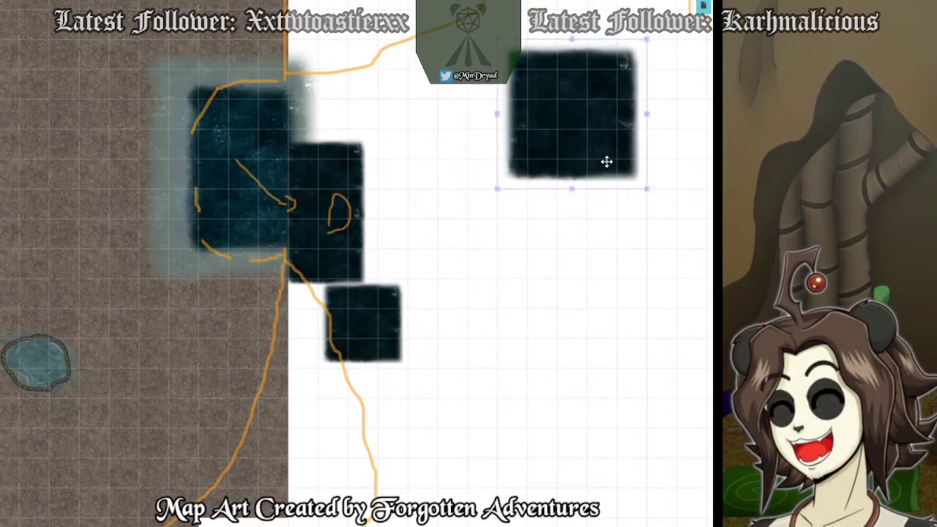
Delete the three remaining small dark water tiles beside and below the pool.
click(348, 186)
key(Delete)
click(346, 233)
key(Delete)
click(378, 326)
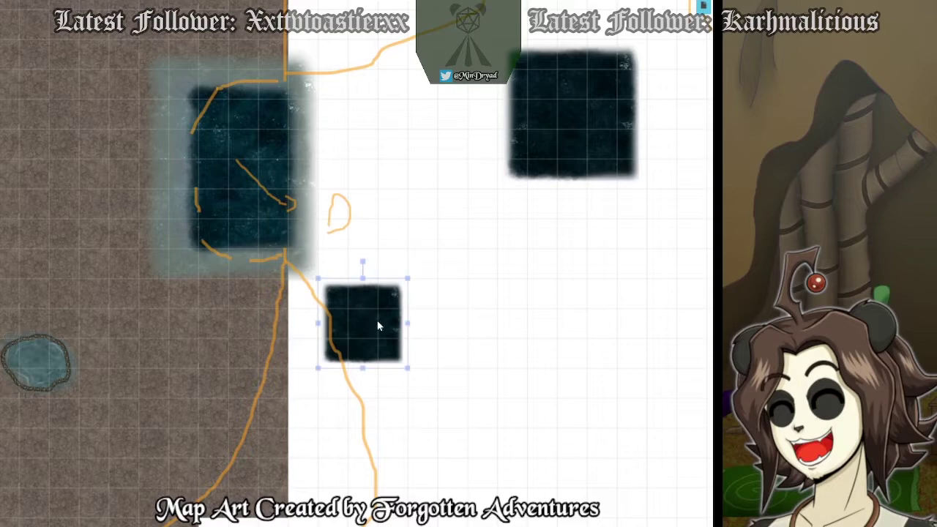
key(Delete)
Enlarge the dark, pale and teal sample water tiles to five by five grid squares each, side by side.
drag(626, 3, 517, 436)
click(541, 164)
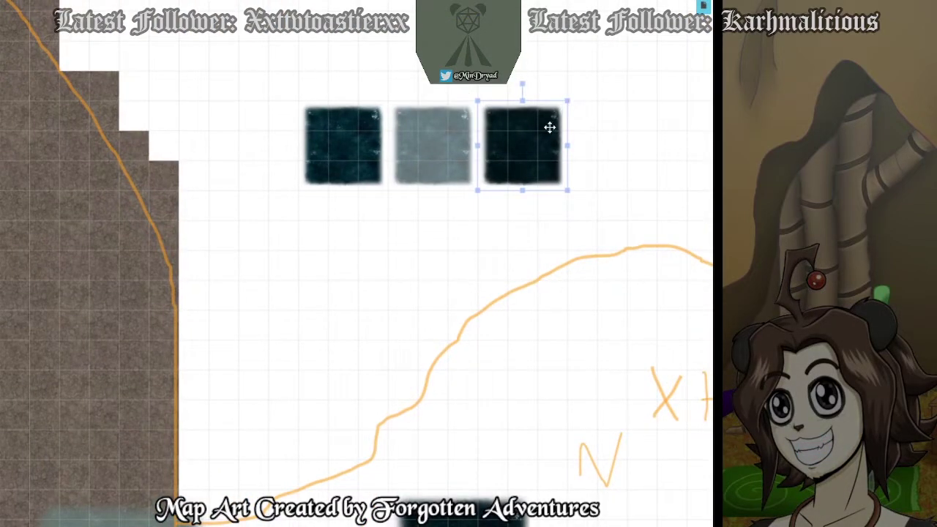
drag(550, 128, 683, 45)
click(628, 104)
click(612, 113)
click(435, 136)
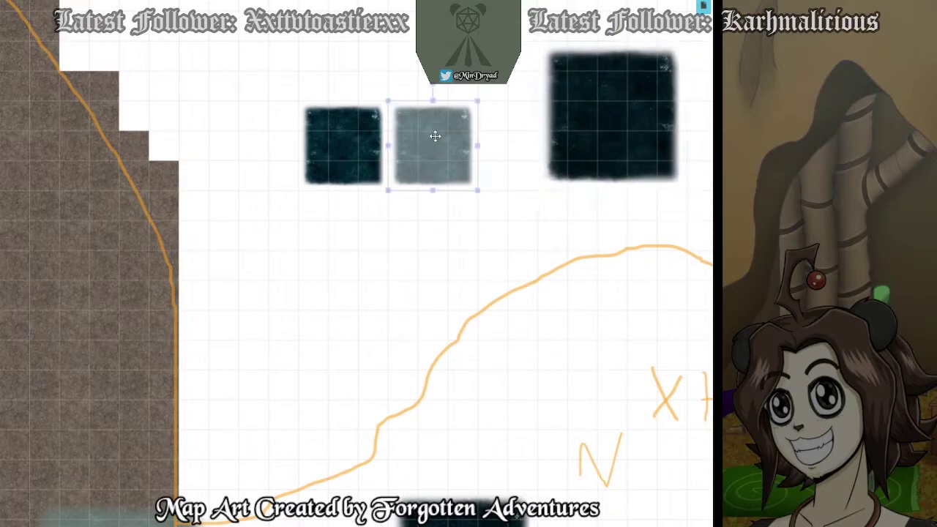
drag(477, 100, 527, 53)
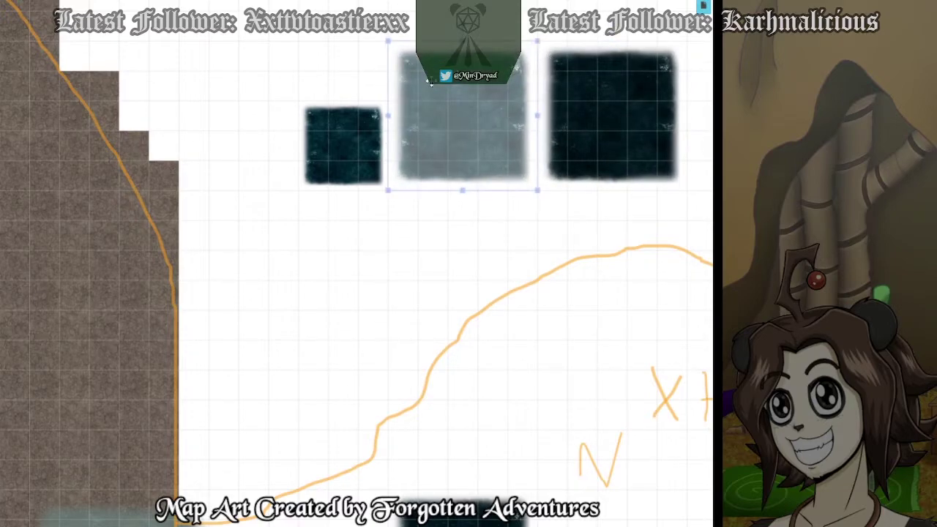
click(339, 119)
drag(297, 99, 238, 41)
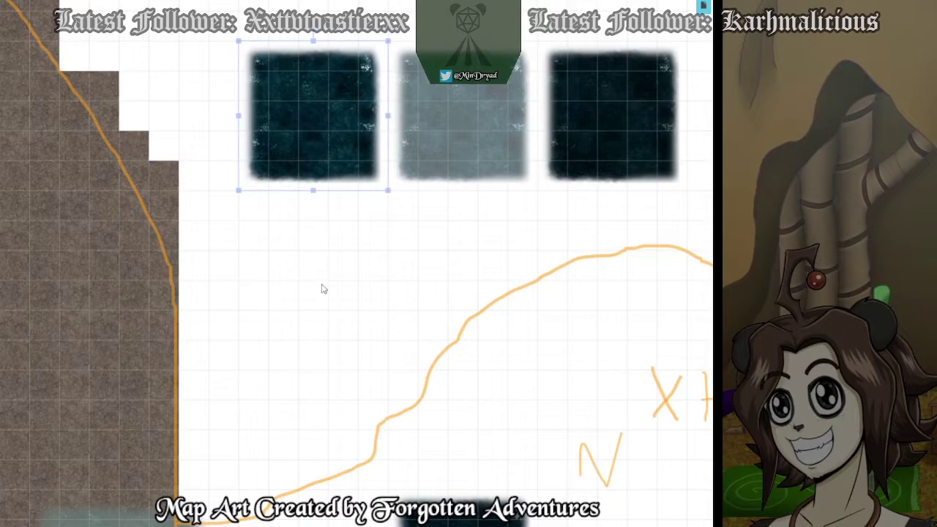
Place an enlarged dark water tile against the pool's northeastern edge and delete the small dark copy southeast of it.
drag(322, 288, 399, 246)
drag(489, 319, 449, 313)
click(596, 232)
drag(596, 232, 419, 330)
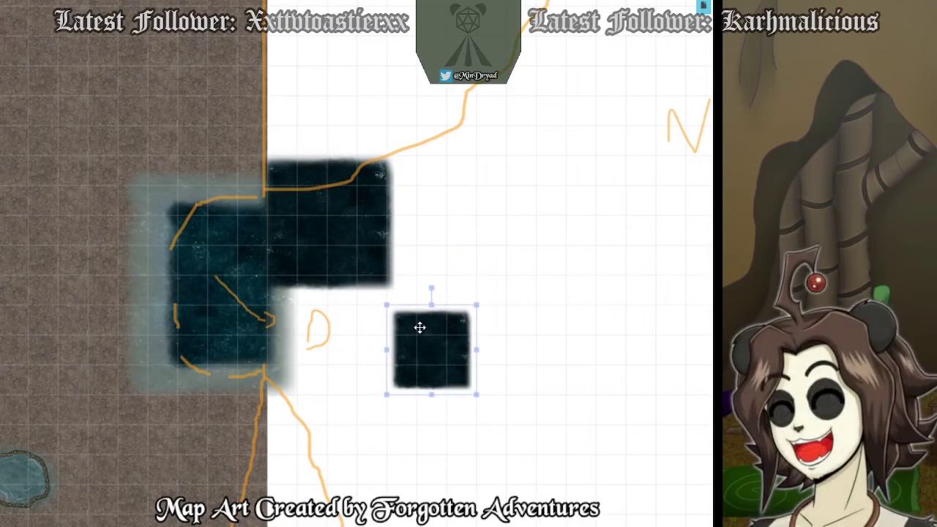
key(Delete)
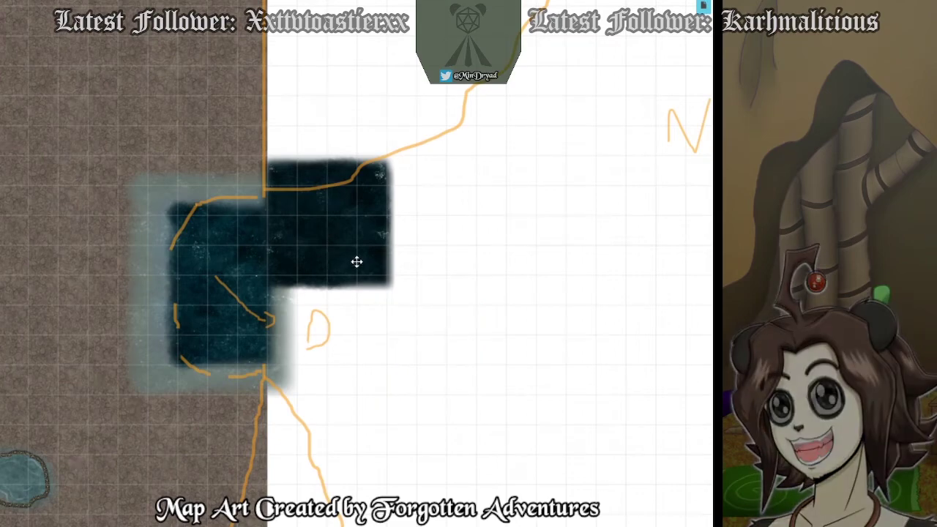
Paste another enlarged dark water tile and place it below the first, covering the D beside the pool.
key(ctrl+v)
click(480, 363)
drag(494, 388, 357, 385)
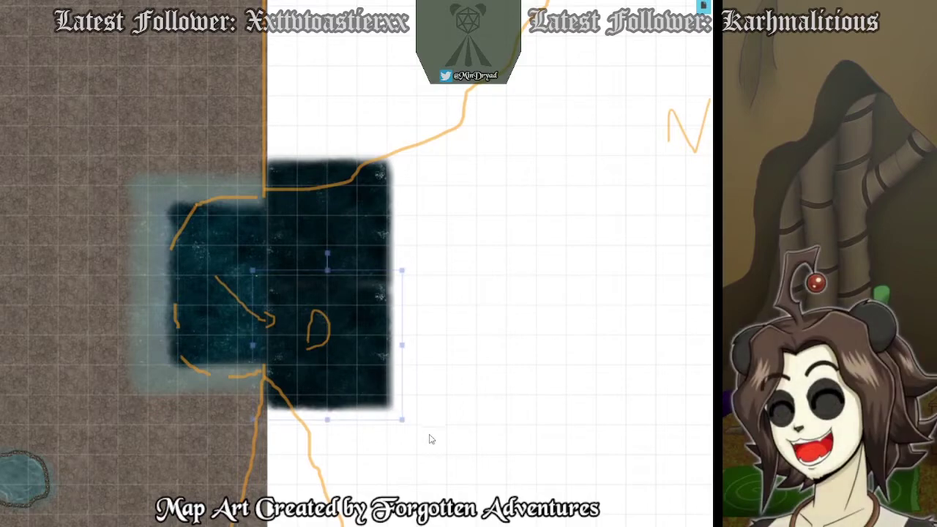
drag(436, 464, 442, 415)
scroll(442, 414, down, 3)
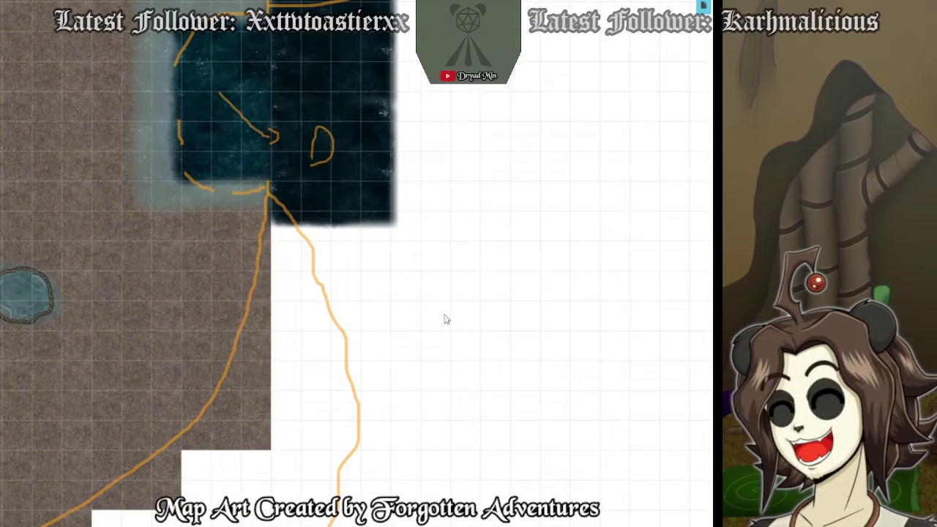
Paste two enlarged dark water tiles below the pool's D, stepping them southeast along the sketched western wall.
key(ctrl+v)
drag(444, 317, 351, 283)
click(451, 404)
drag(360, 320, 360, 306)
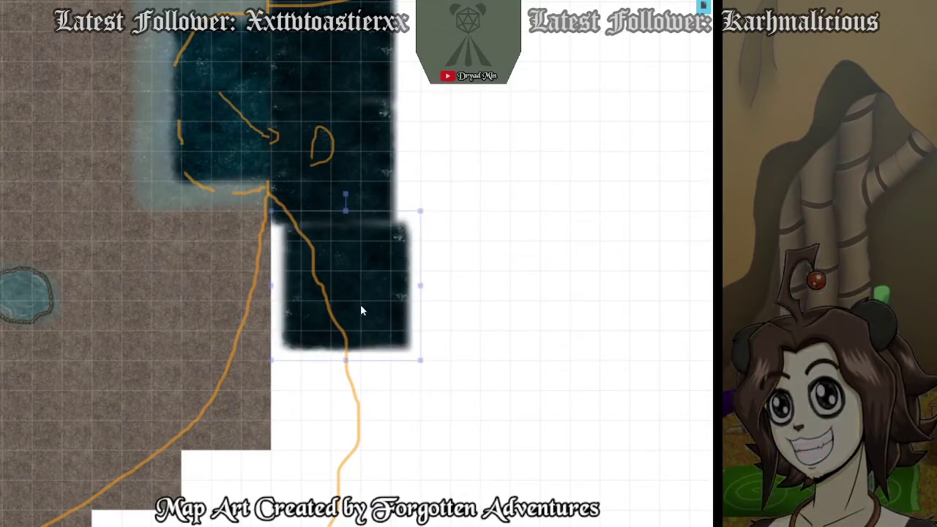
drag(370, 339, 362, 305)
click(414, 397)
key(ctrl+v)
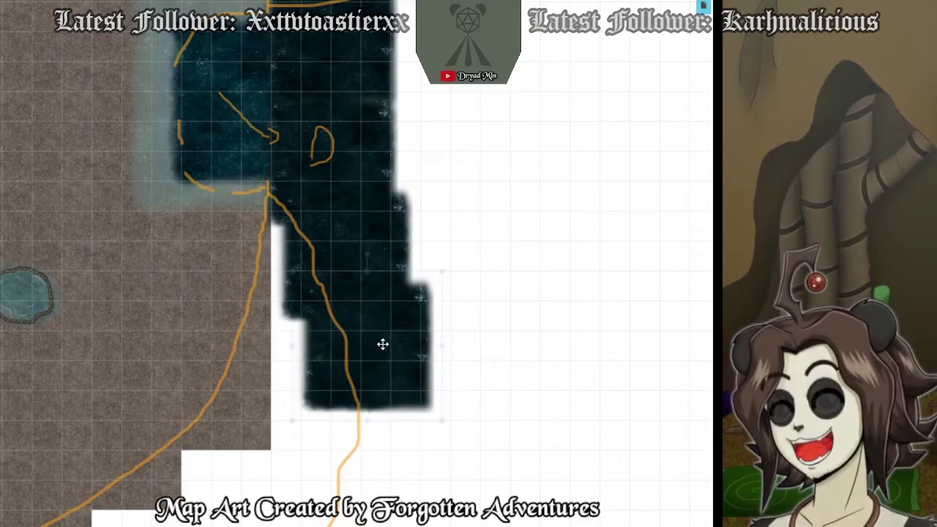
drag(387, 347, 390, 343)
click(510, 441)
Continue the dark water with three more tiles straight south along the wall toward the large D.
scroll(498, 360, down, 3)
scroll(458, 320, up, 2)
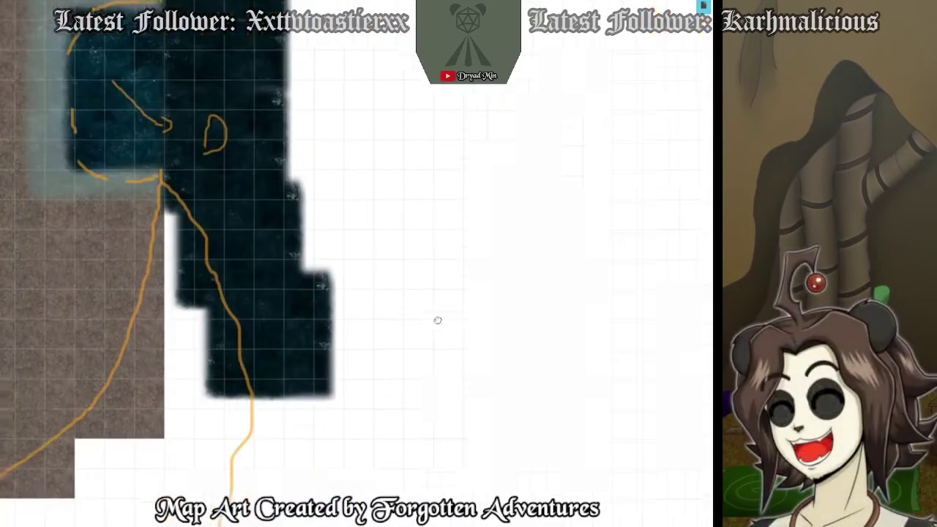
scroll(437, 322, down, 3)
scroll(401, 334, down, 3)
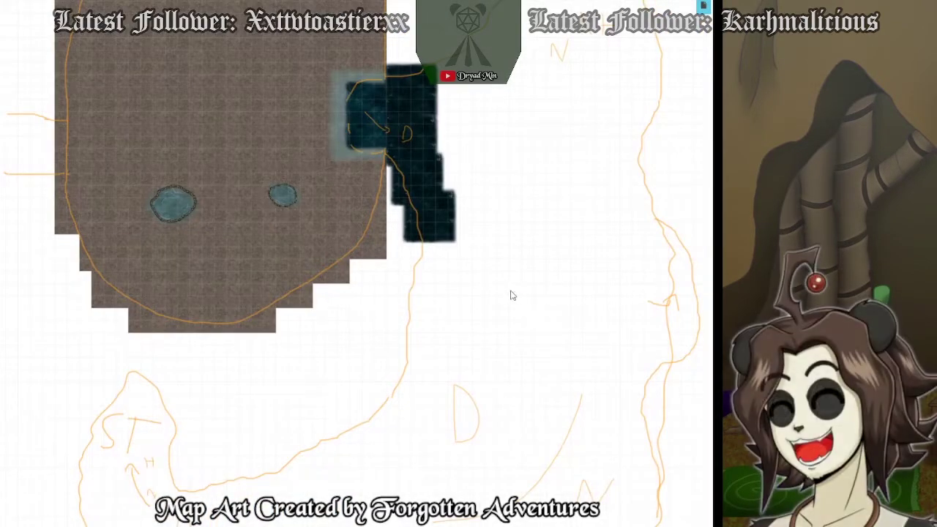
key(ctrl+v)
drag(495, 298, 412, 270)
key(ctrl+v)
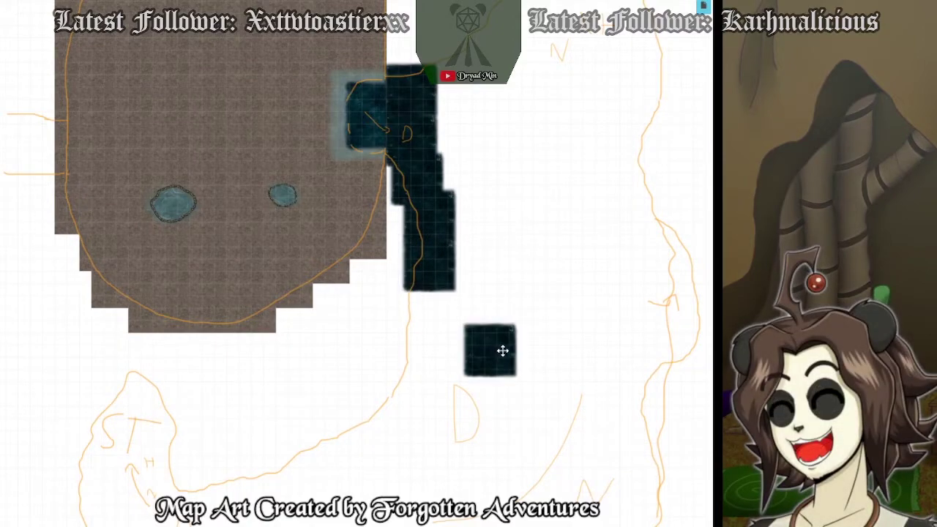
drag(502, 351, 440, 327)
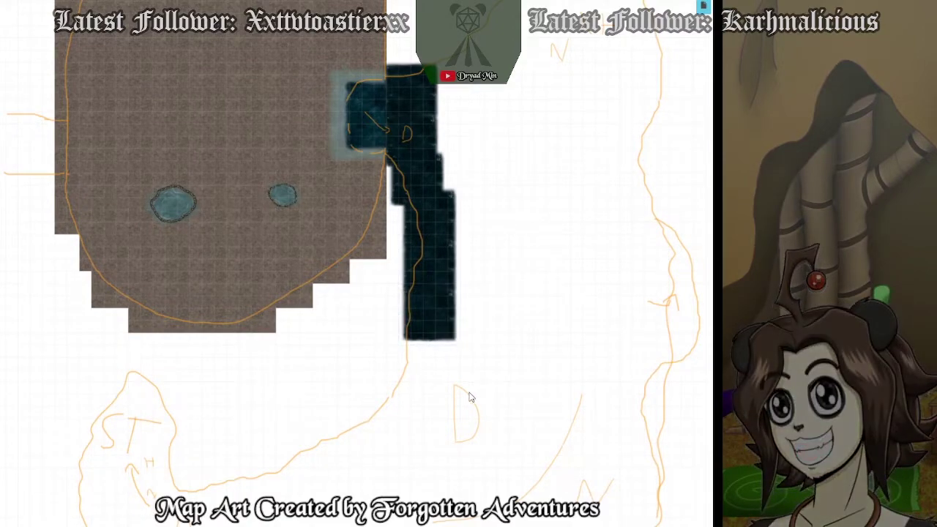
key(ctrl+v)
drag(468, 398, 442, 341)
Step dark water tiles southwest along the sketched wall and place one below them toward the large D zone's southern side.
key(ctrl+v)
drag(435, 432, 380, 361)
scroll(437, 473, down, 1)
key(ctrl+v)
key(ctrl+v)
drag(429, 414, 346, 368)
key(ctrl+v)
drag(403, 429, 404, 385)
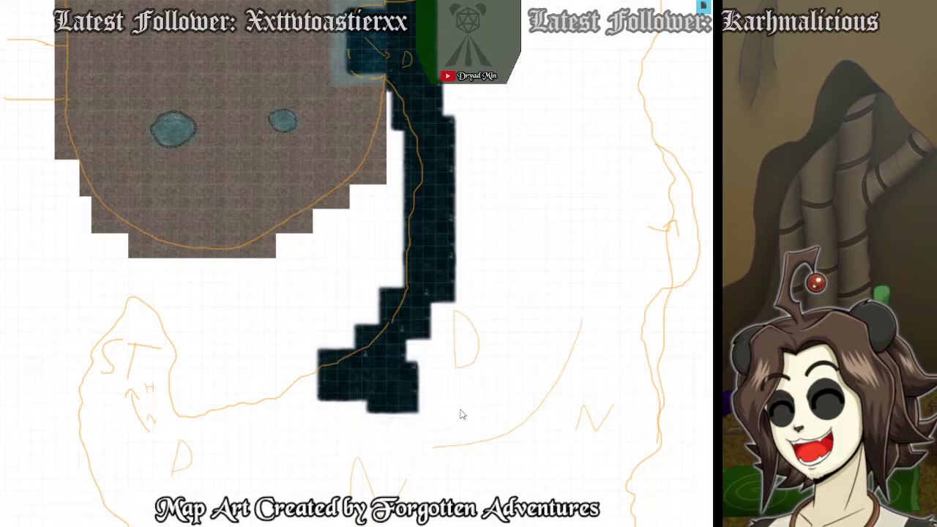
Lay dark water tiles along the curved boundary south and east of the large D, up to its northeastern end.
drag(446, 409, 432, 412)
key(ctrl+v)
drag(490, 376, 437, 427)
key(ctrl+v)
drag(494, 393, 478, 423)
key(ctrl+v)
drag(510, 369, 502, 421)
key(ctrl+v)
drag(531, 346, 532, 392)
key(ctrl+v)
drag(537, 319, 554, 341)
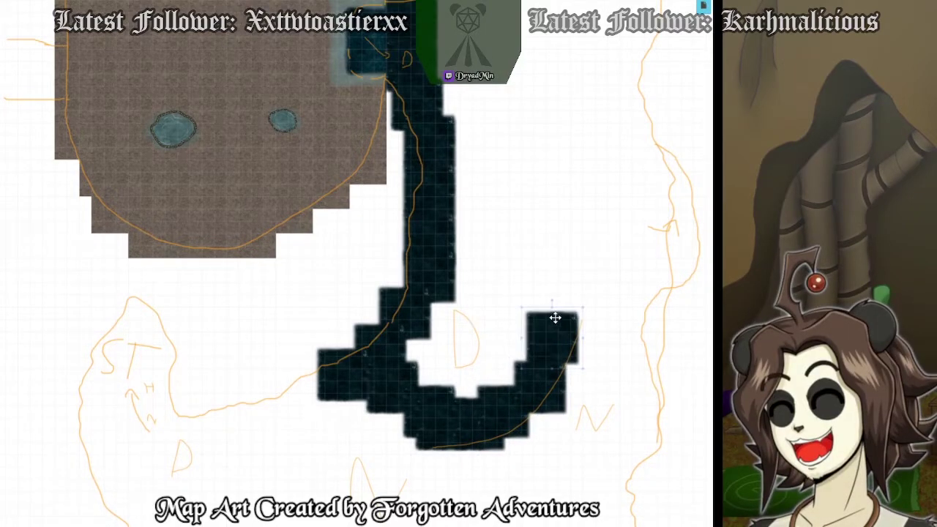
drag(563, 286, 562, 319)
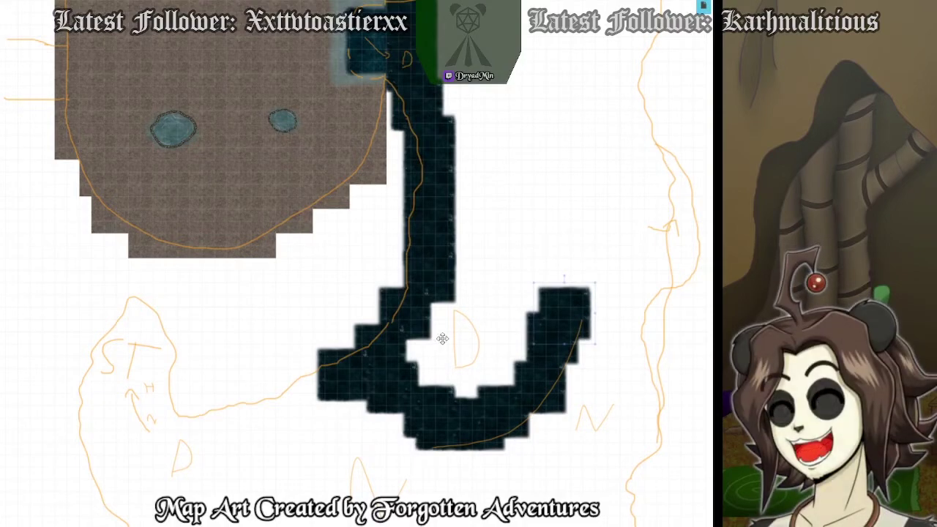
Fill the interior of the large D zone with dark water tiles over and around the letter.
drag(480, 308, 443, 337)
key(ctrl+v)
drag(518, 276, 436, 377)
key(ctrl+v)
drag(502, 295, 508, 363)
key(ctrl+v)
key(ctrl+v)
drag(513, 305, 519, 316)
key(ctrl+v)
drag(486, 244, 466, 338)
key(ctrl+v)
drag(460, 276, 452, 315)
Cover the area directly north of the large D with overlapping dark water tiles from the western column to the eastern side.
scroll(508, 164, up, 3)
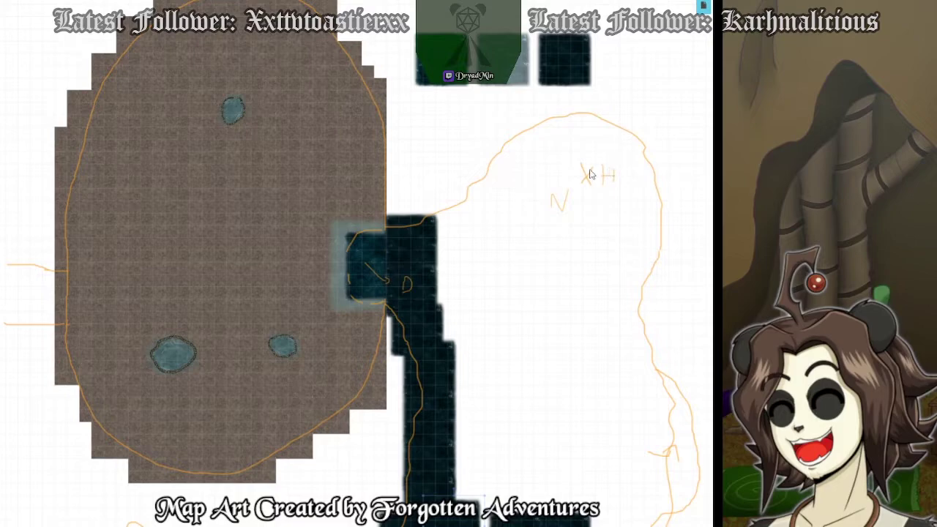
scroll(544, 308, down, 2)
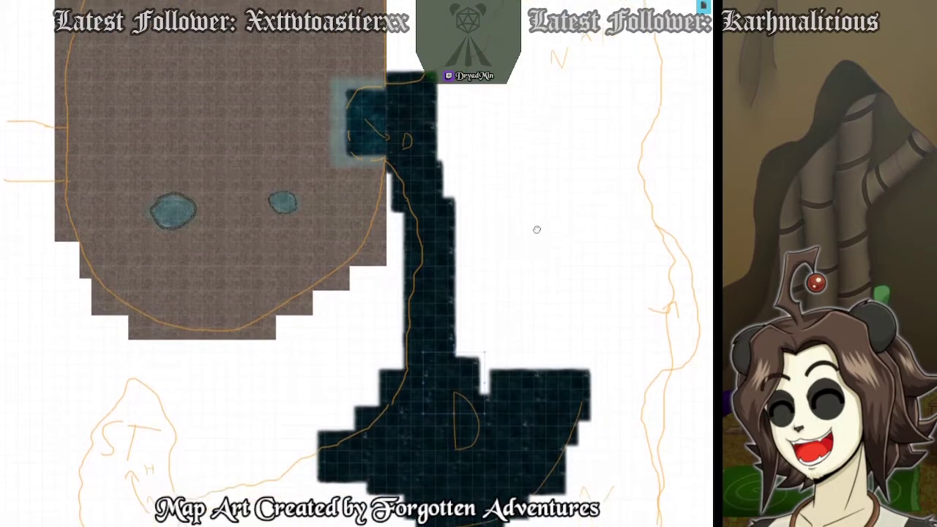
drag(511, 275, 494, 395)
key(ctrl+v)
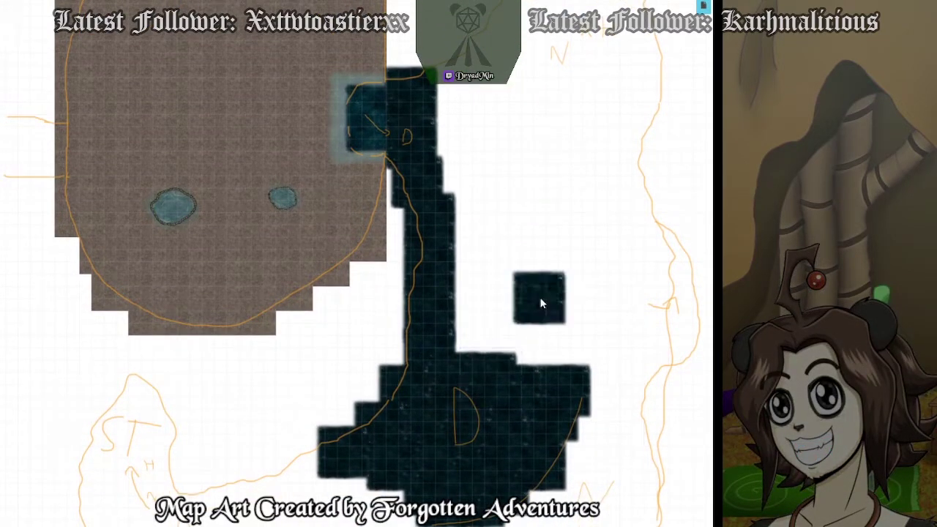
drag(540, 300, 540, 354)
key(ctrl+v)
drag(564, 264, 569, 341)
key(ctrl+v)
drag(542, 258, 498, 338)
key(ctrl+v)
drag(496, 251, 473, 336)
Widen the western water column by stacking dark water tiles along its eastern side up to the pool's northern edge.
key(ctrl+v)
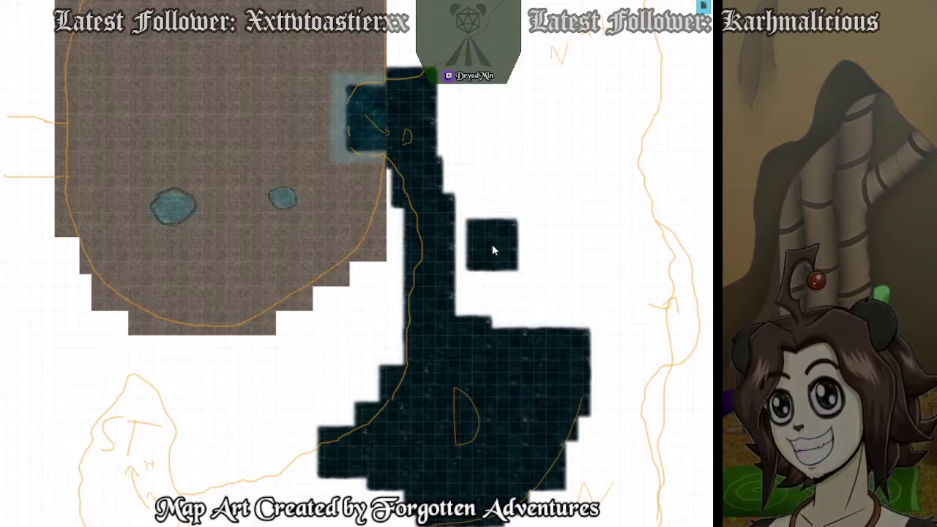
drag(493, 251, 479, 297)
key(ctrl+v)
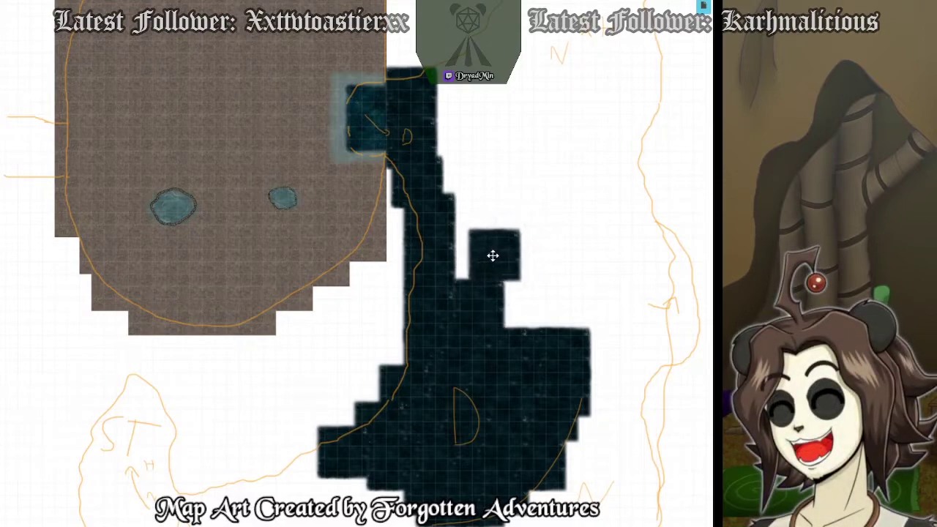
drag(492, 255, 477, 255)
key(ctrl+v)
drag(477, 213, 477, 219)
key(ctrl+v)
drag(476, 144, 463, 175)
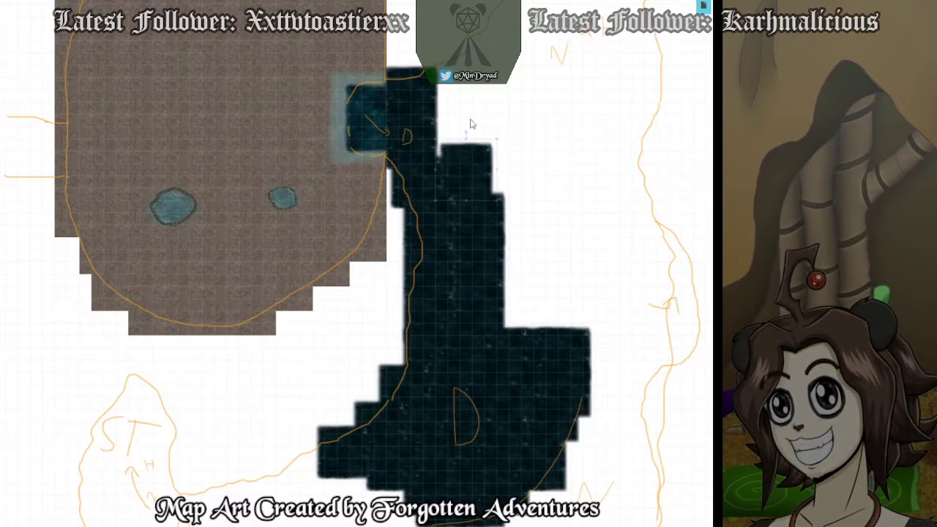
key(ctrl+v)
drag(470, 117, 455, 129)
key(ctrl+v)
drag(486, 69, 455, 87)
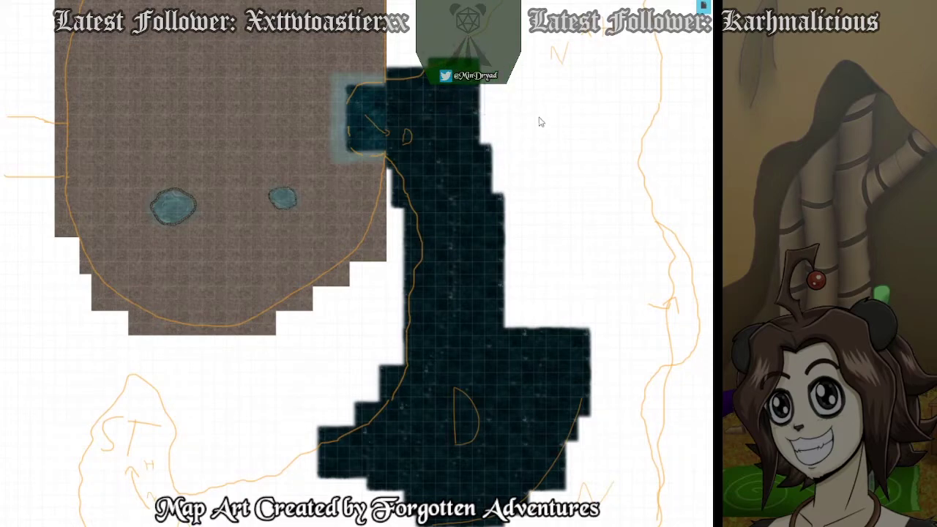
Fill the block northeast of the large D with dark water tiles, working north beside the widened column.
key(ctrl+v)
drag(548, 275, 560, 326)
key(ctrl+v)
drag(548, 242, 522, 269)
key(ctrl+v)
drag(579, 208, 558, 280)
key(ctrl+v)
drag(554, 183, 514, 229)
key(ctrl+v)
drag(568, 157, 559, 238)
Place three dark water tiles stepping northwest from the filled block toward the northern end of the column.
key(ctrl+v)
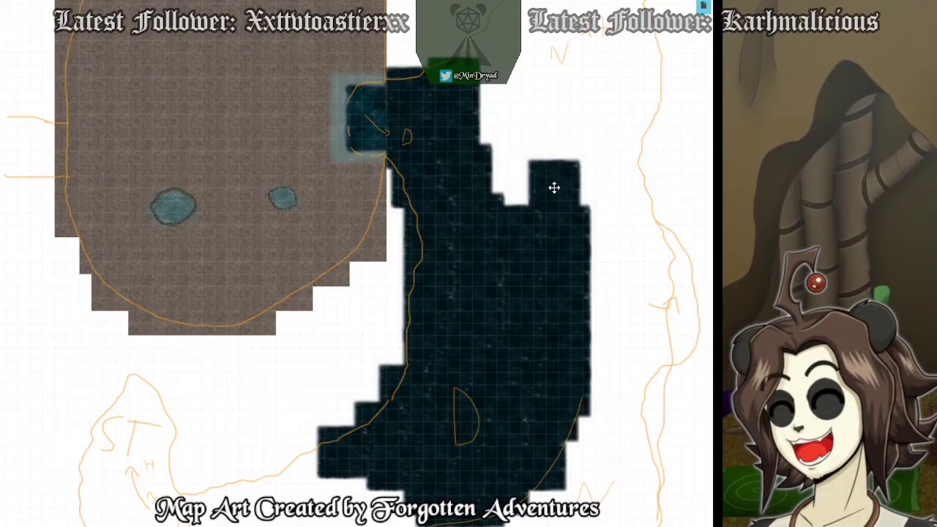
drag(554, 186, 562, 195)
key(ctrl+v)
drag(553, 139, 503, 131)
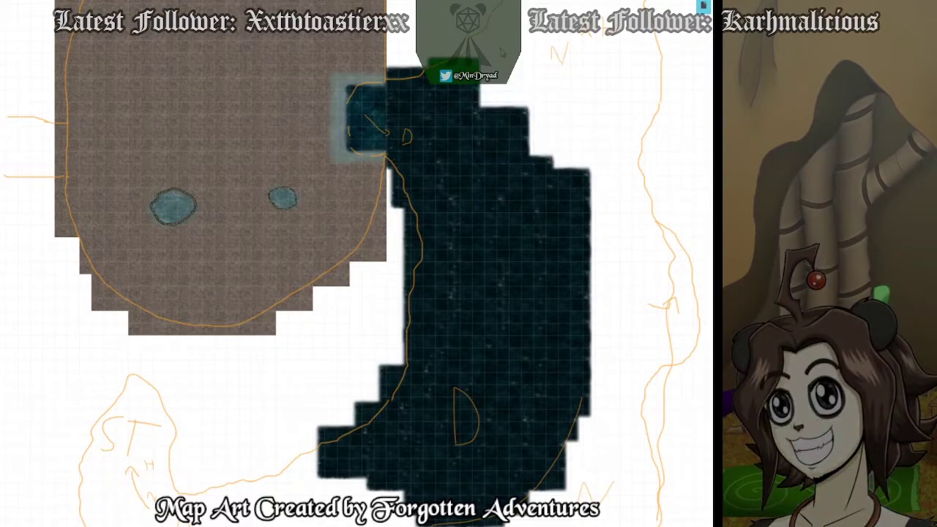
key(ctrl+v)
drag(497, 78, 491, 94)
Run dark water tiles southeast to the cave's eastern wall and down through the bulge marked with an arrow.
key(ctrl+v)
drag(611, 254, 600, 206)
key(ctrl+v)
drag(617, 273, 626, 218)
key(ctrl+v)
drag(637, 303, 646, 247)
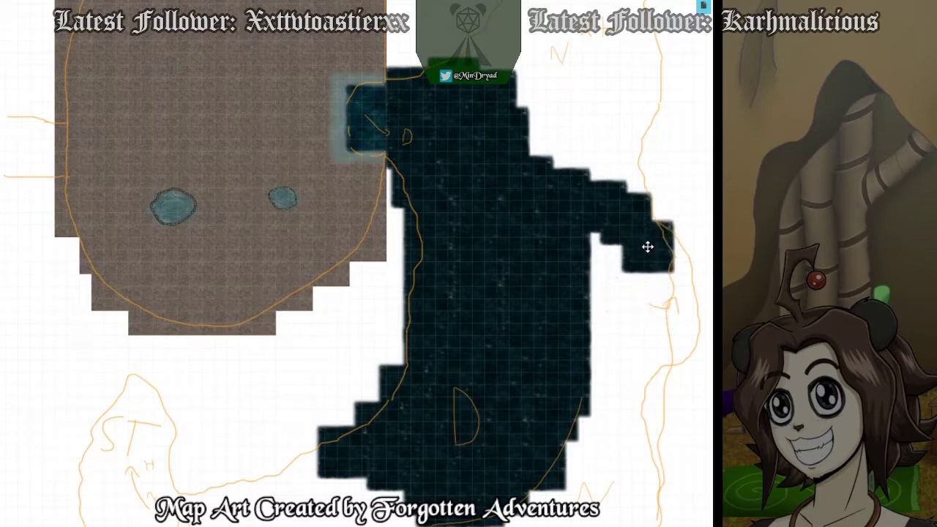
key(ctrl+v)
drag(630, 306, 674, 266)
key(ctrl+v)
drag(636, 336, 672, 342)
Fill the gap between the main water body and the eastern bulge, adding a dark water tile below the bulge.
key(ctrl+v)
key(ctrl+v)
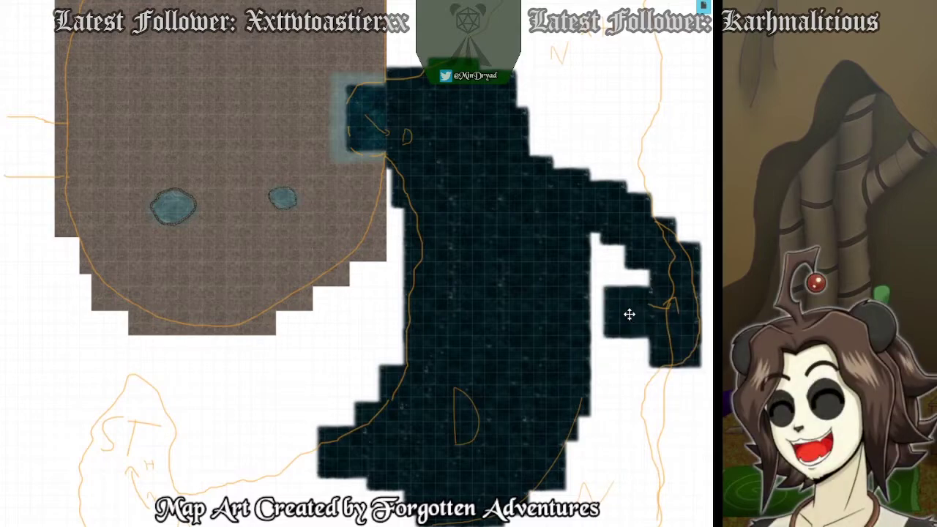
drag(630, 314, 628, 284)
double_click(603, 307)
click(532, 333)
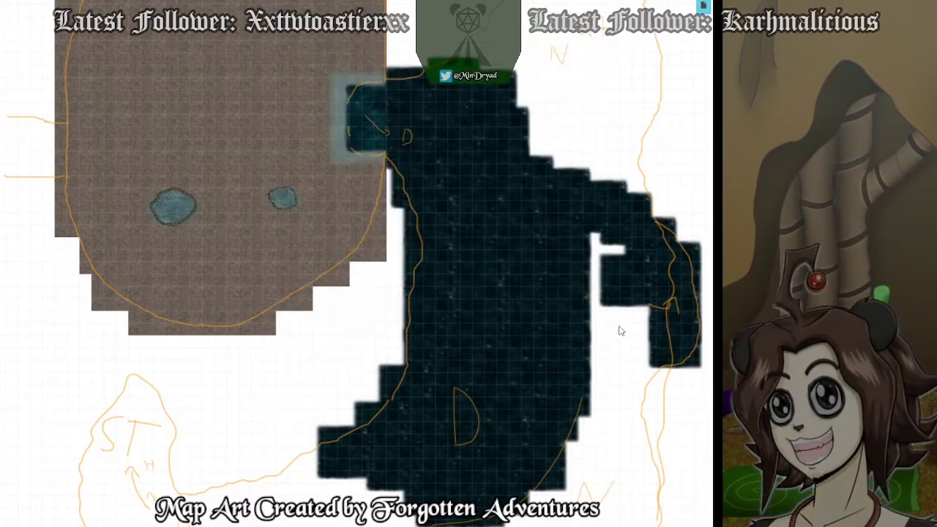
drag(619, 329, 610, 262)
drag(611, 337, 629, 327)
key(ctrl+v)
drag(615, 357, 607, 354)
key(ctrl+v)
drag(674, 388, 668, 391)
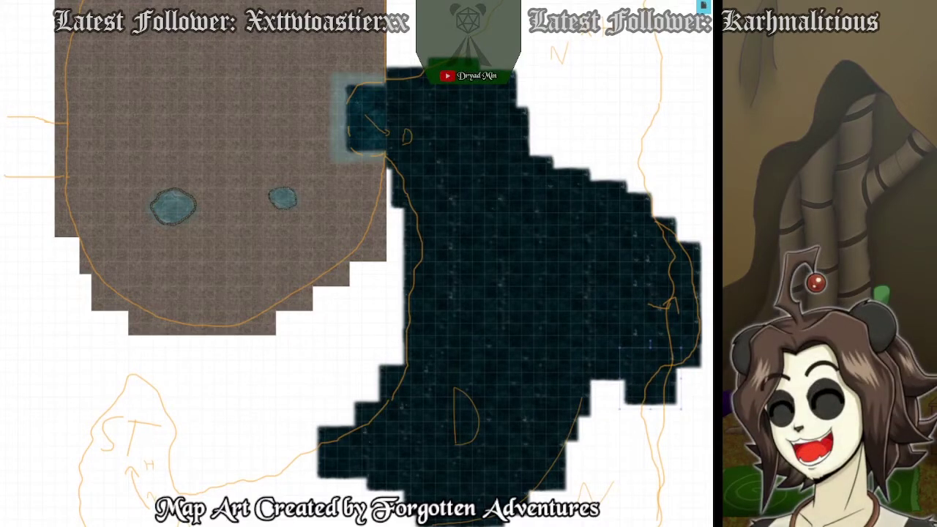
Place a cluster of small scattered stones on the dark water, move it near the eastern wall and shrink it.
scroll(560, 205, down, 2)
scroll(619, 235, up, 5)
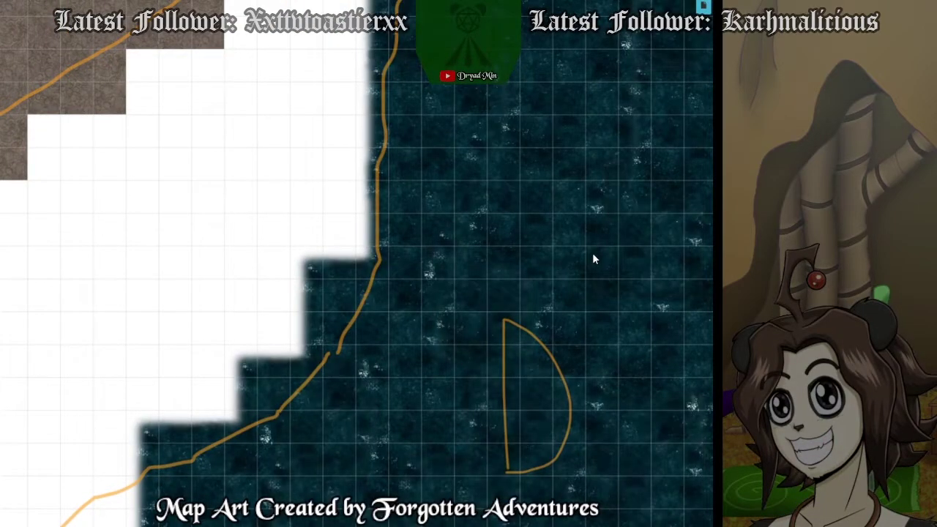
scroll(593, 259, up, 4)
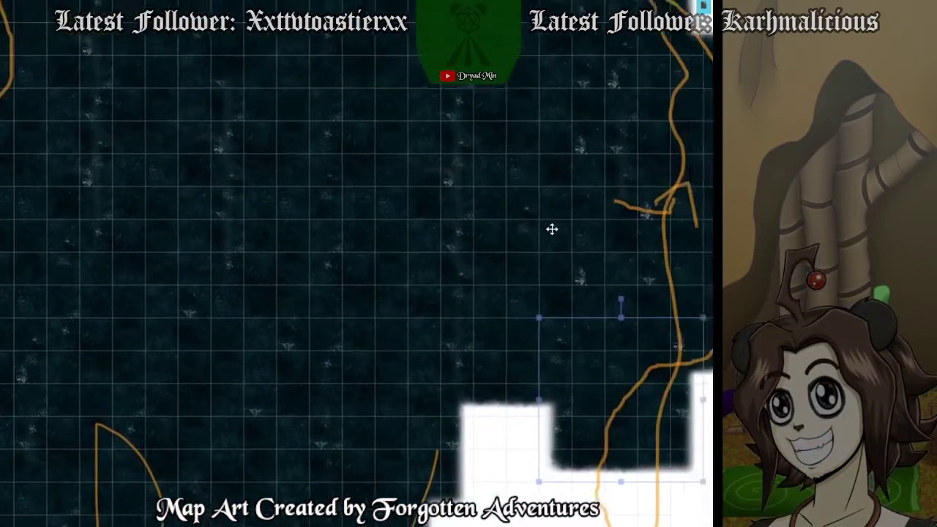
drag(552, 229, 447, 343)
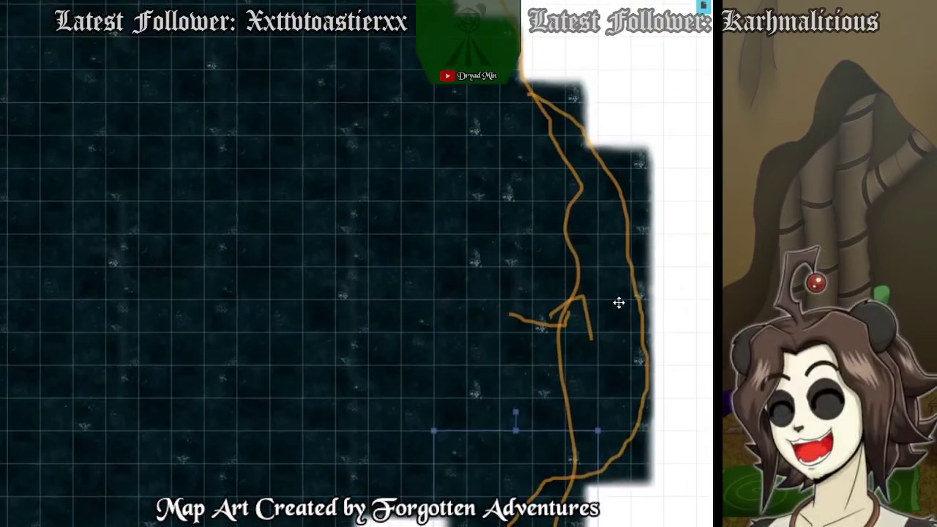
click(691, 288)
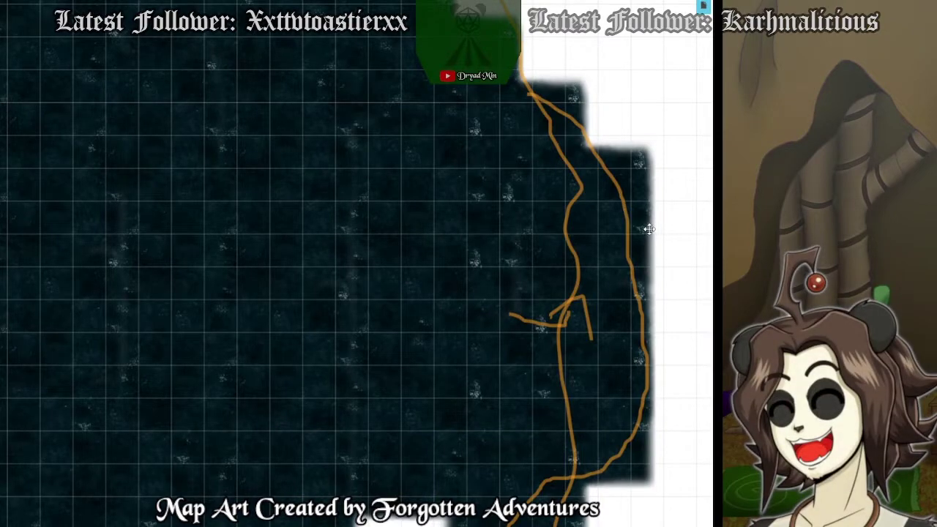
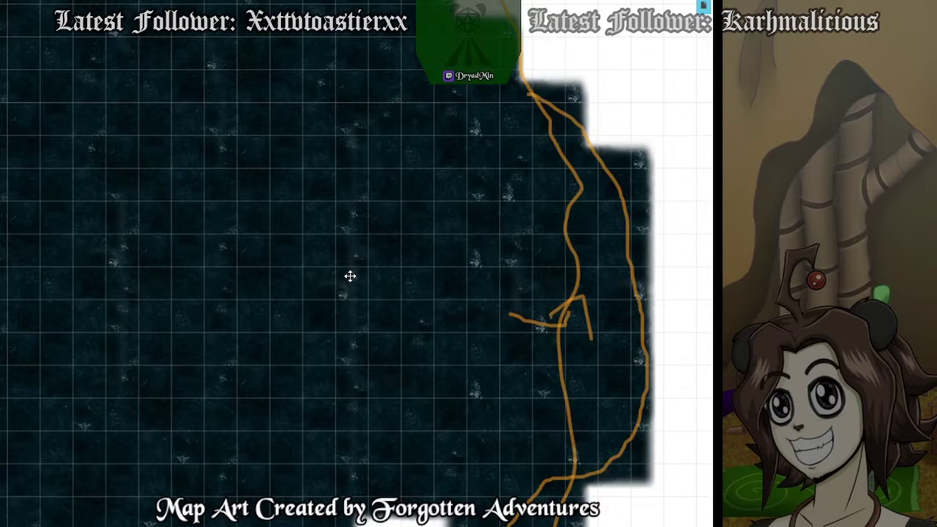
click(339, 199)
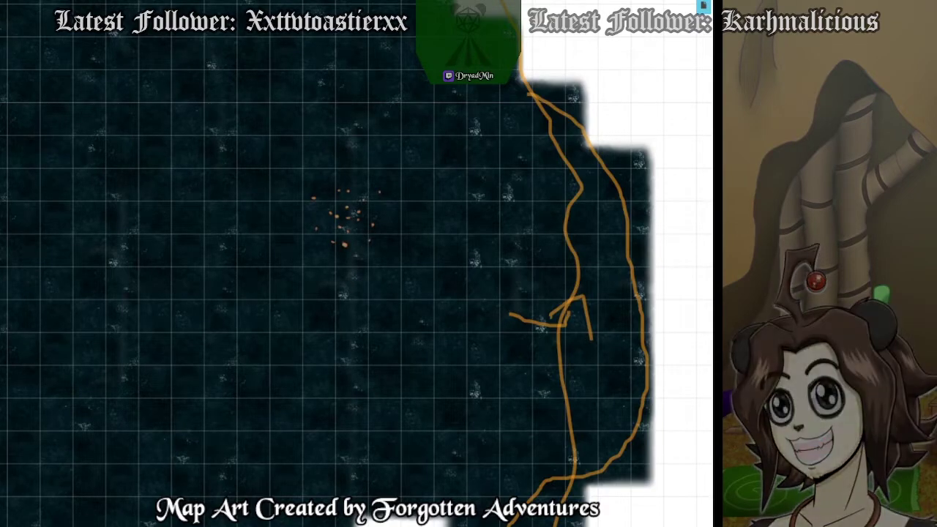
drag(351, 219, 593, 218)
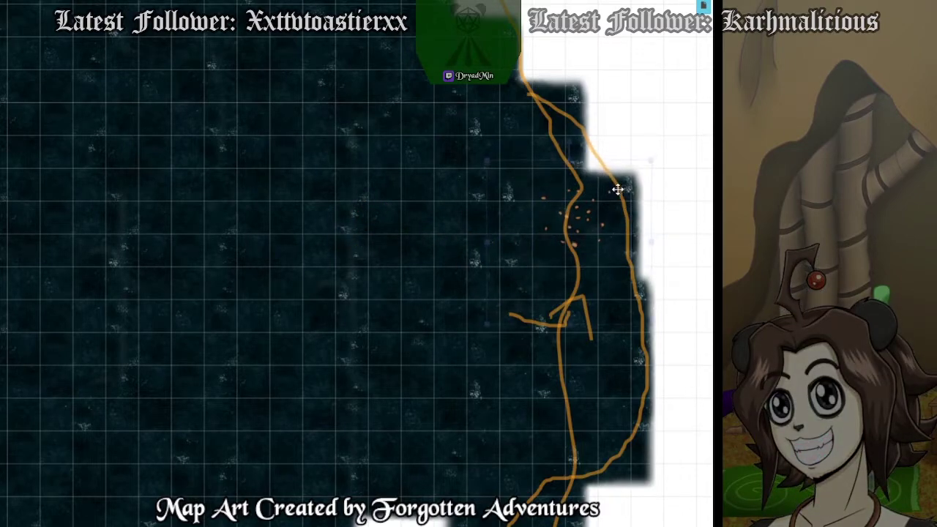
drag(631, 167, 612, 195)
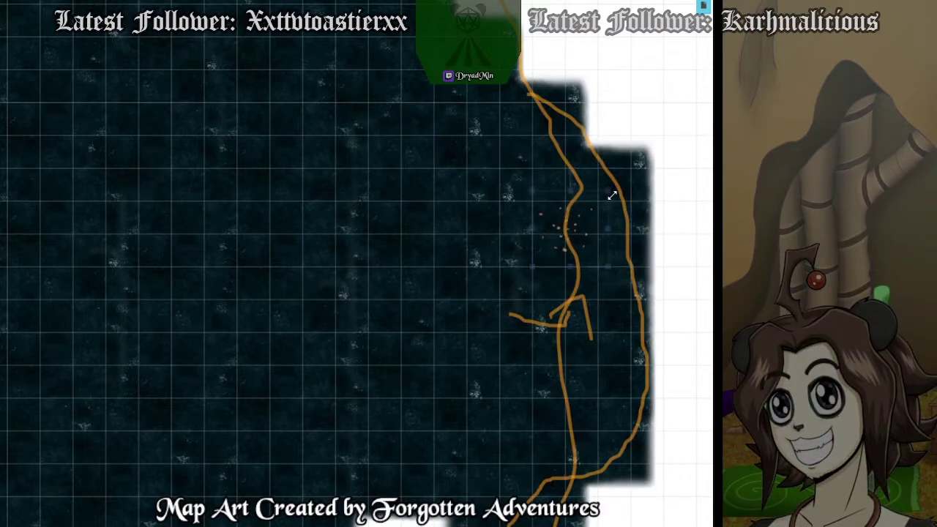
Park the stone cluster outside the water and shift two of the eastern bulge's dark water tiles west.
drag(562, 246, 688, 142)
drag(630, 188, 567, 188)
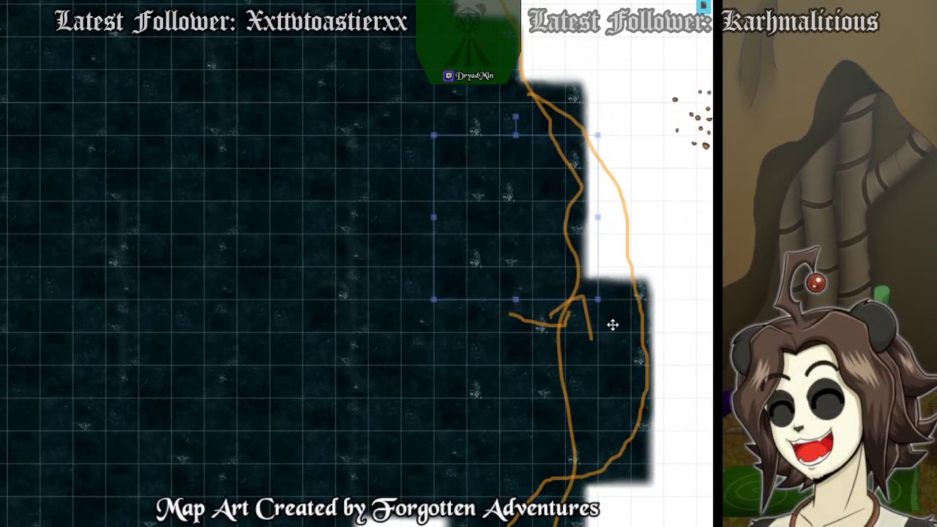
drag(613, 326, 568, 346)
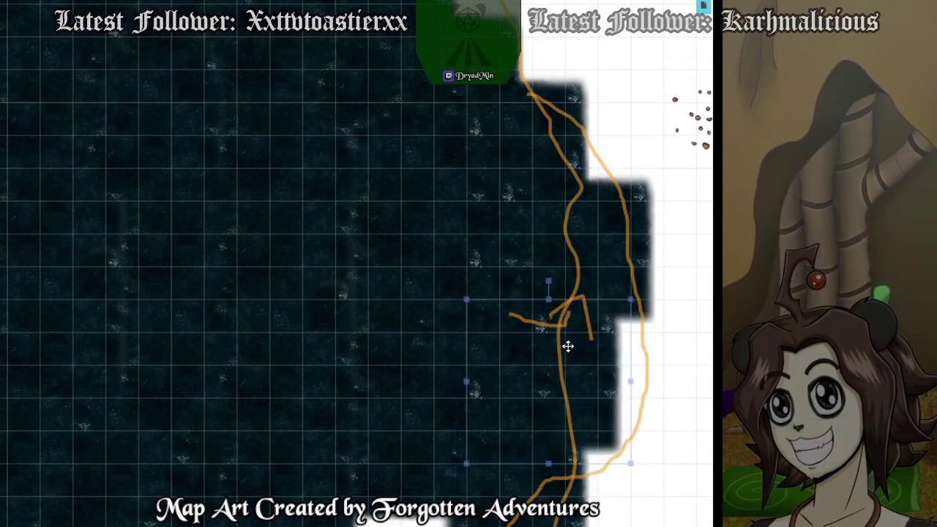
Move the stone cluster onto the eastern bulge, resize it to two by two grid squares and paste a copy directly below.
drag(686, 141, 637, 231)
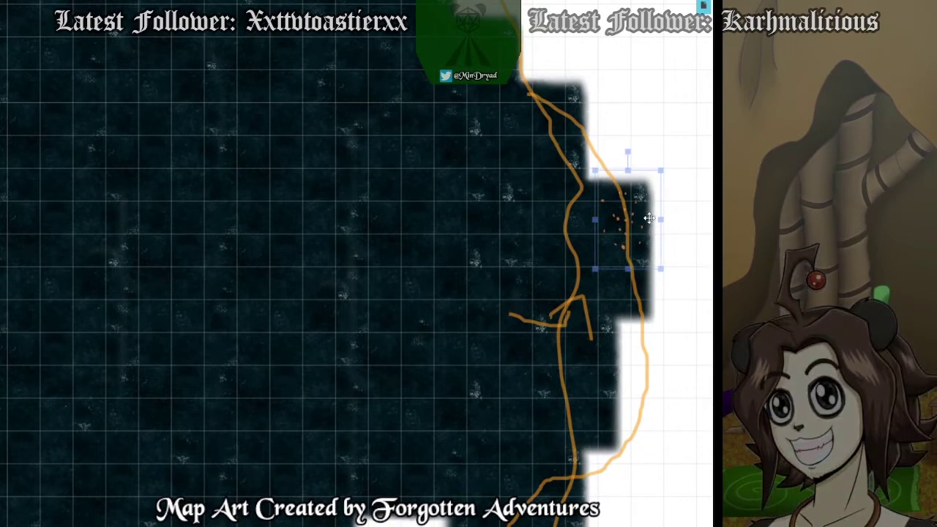
mouse_move(661, 170)
mouse_down()
mouse_move(629, 233)
mouse_move(617, 203)
mouse_move(620, 210)
mouse_move(651, 183)
mouse_up()
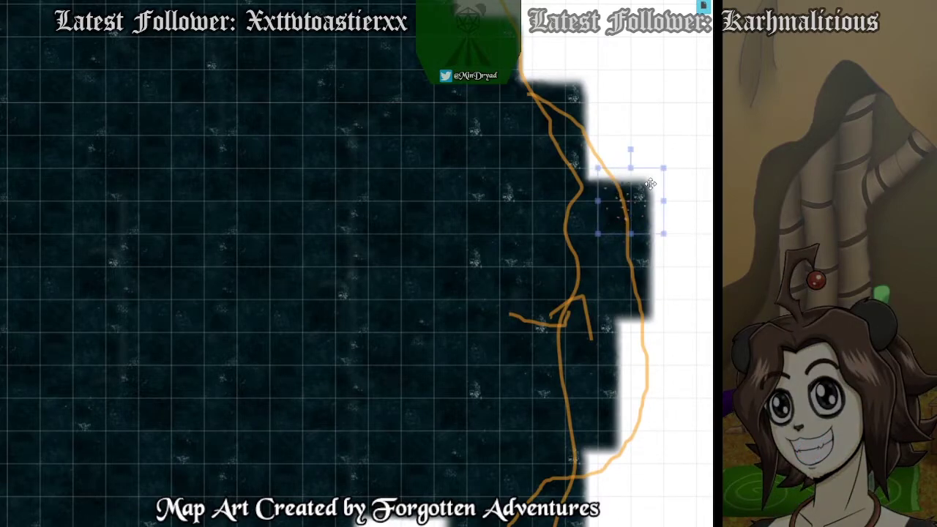
click(632, 261)
key(ctrl+v)
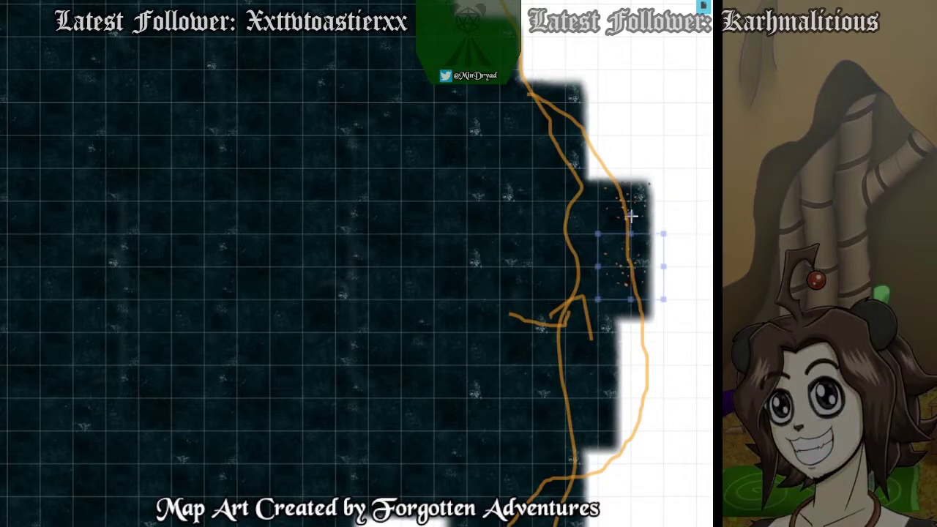
Move the lower stone cluster up on the eastern bulge and shift the stones out across the bulge's eastern edge.
drag(631, 216, 627, 272)
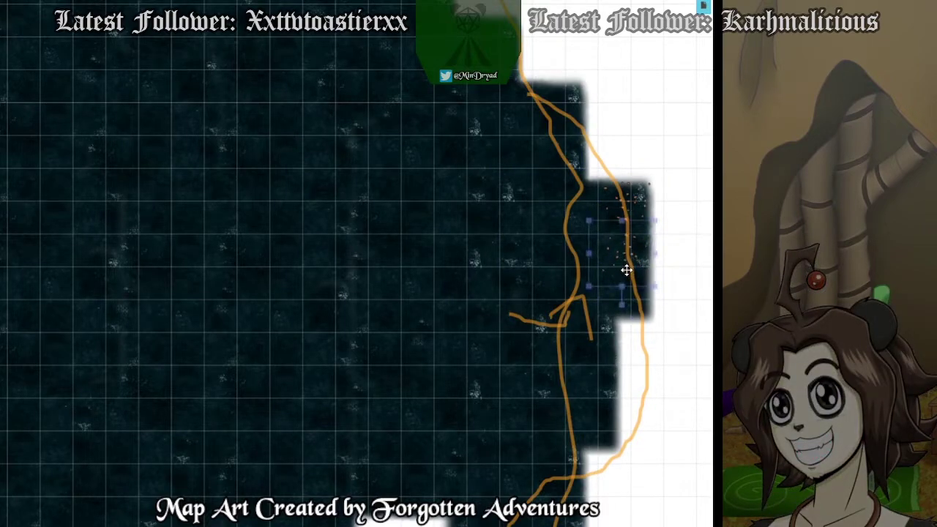
click(653, 330)
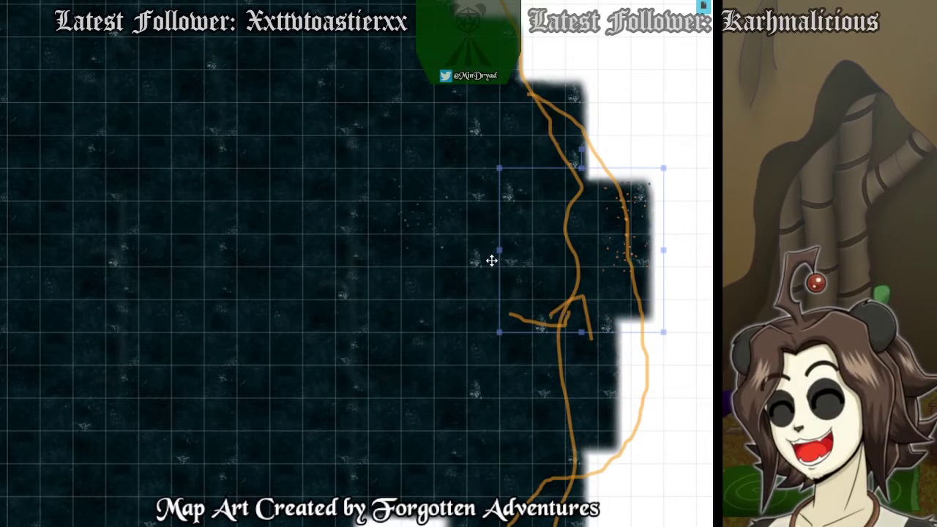
click(641, 197)
drag(641, 198, 504, 255)
drag(621, 234, 666, 200)
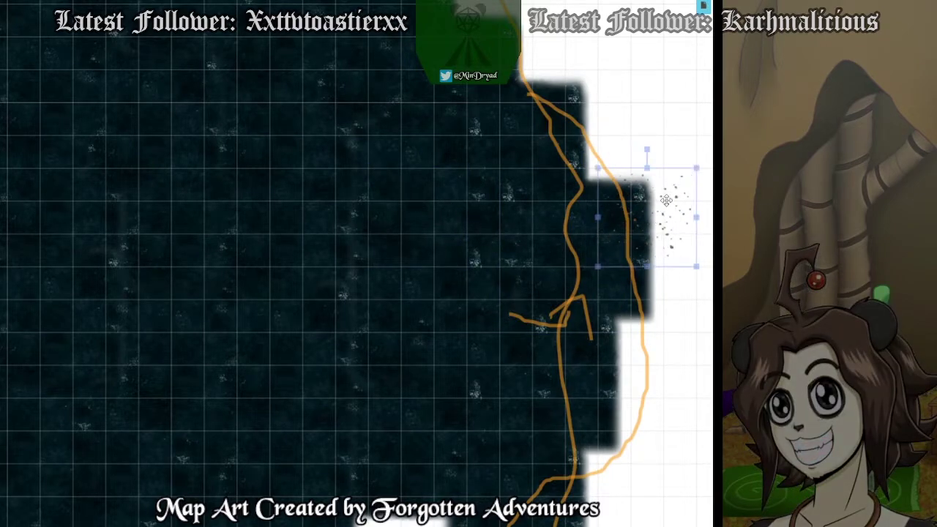
Enlarge the stone cluster to five by five grid squares and place it across the eastern bulge's outer edge.
drag(648, 270, 647, 327)
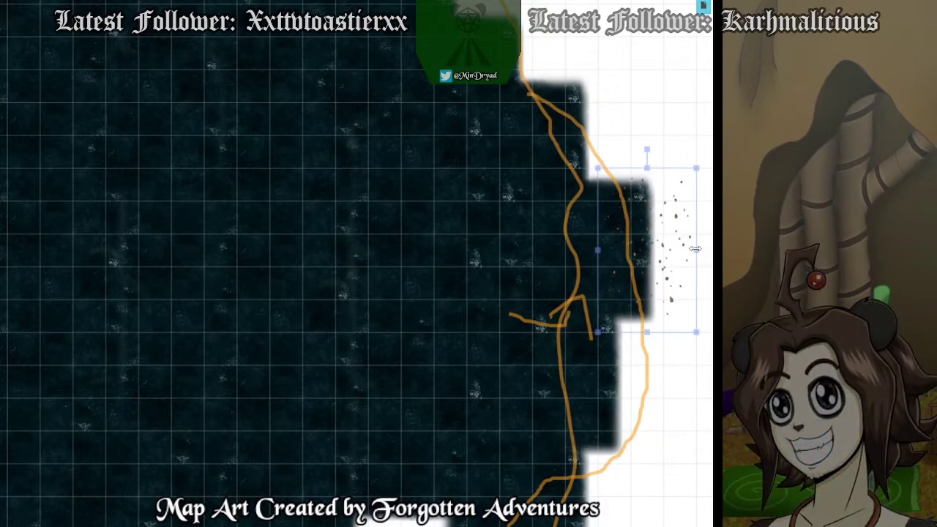
drag(695, 250, 725, 250)
drag(667, 256, 420, 205)
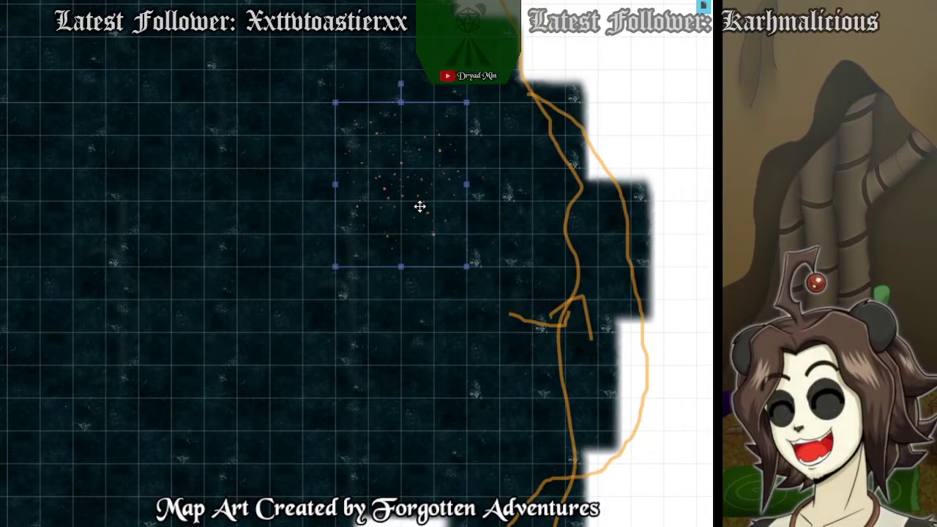
drag(402, 265, 400, 236)
mouse_move(405, 183)
mouse_down()
mouse_move(466, 234)
mouse_move(659, 261)
mouse_move(659, 252)
mouse_move(420, 237)
mouse_move(430, 251)
mouse_up()
drag(466, 300, 488, 329)
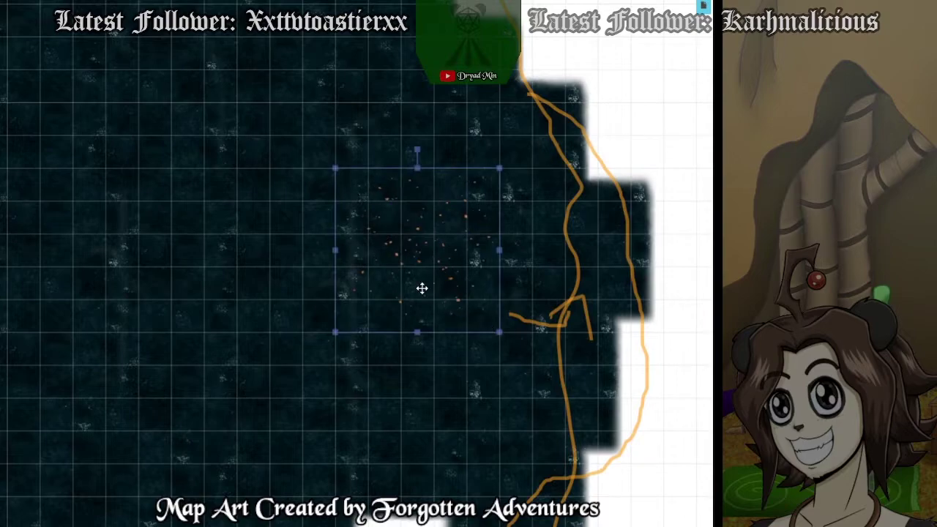
drag(421, 289, 660, 279)
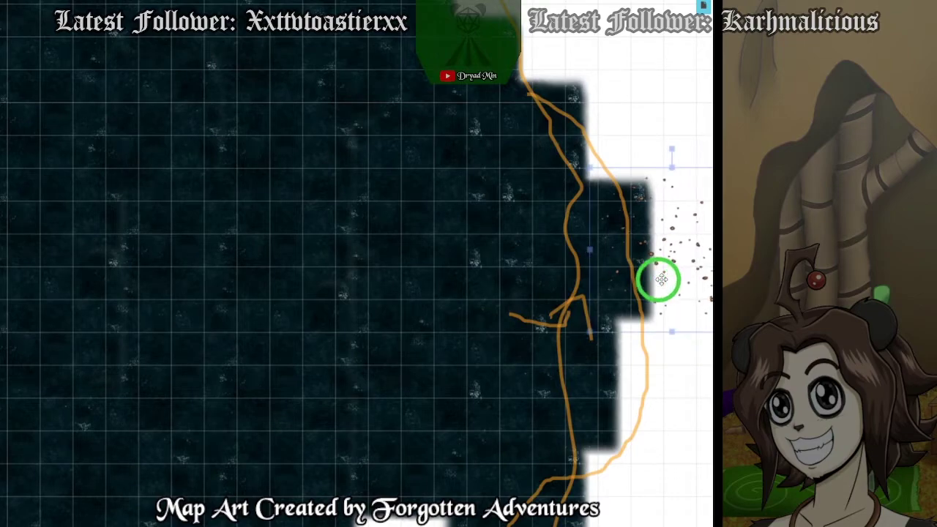
Shift the dark water tile below the eastern bulge west into the main water body and nudge the stone cluster slightly.
click(665, 375)
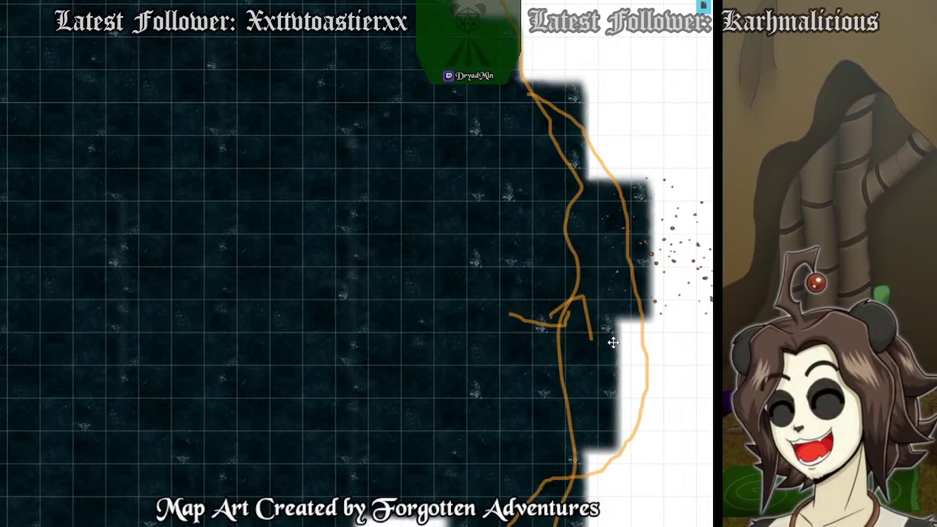
key(Delete)
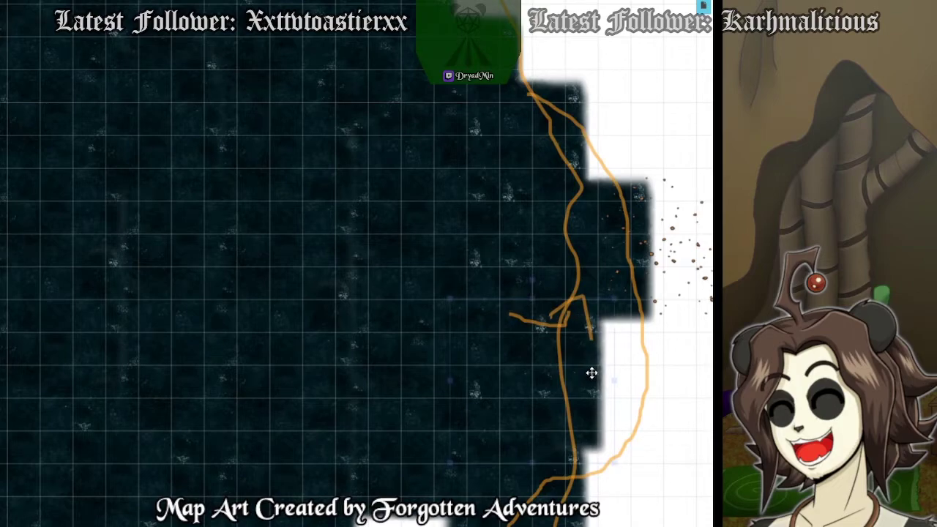
drag(592, 374, 575, 382)
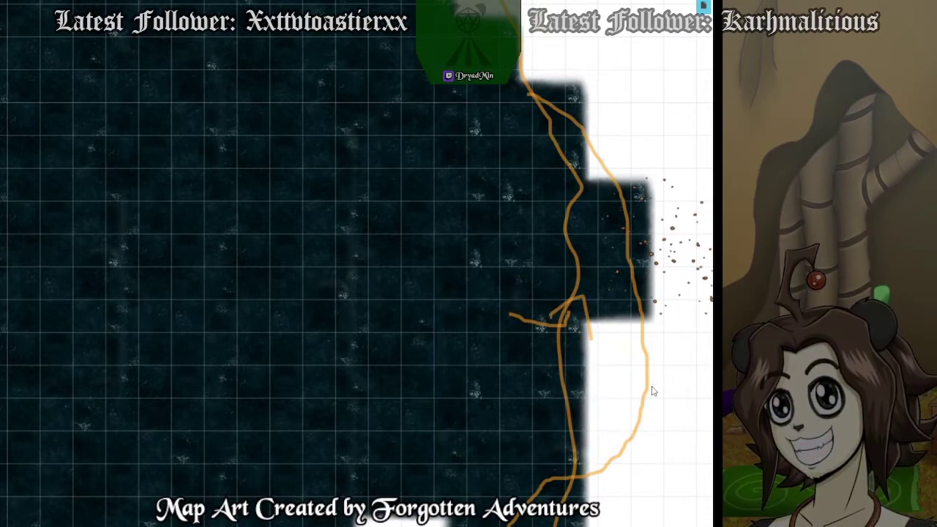
drag(642, 380, 651, 409)
drag(695, 289, 703, 289)
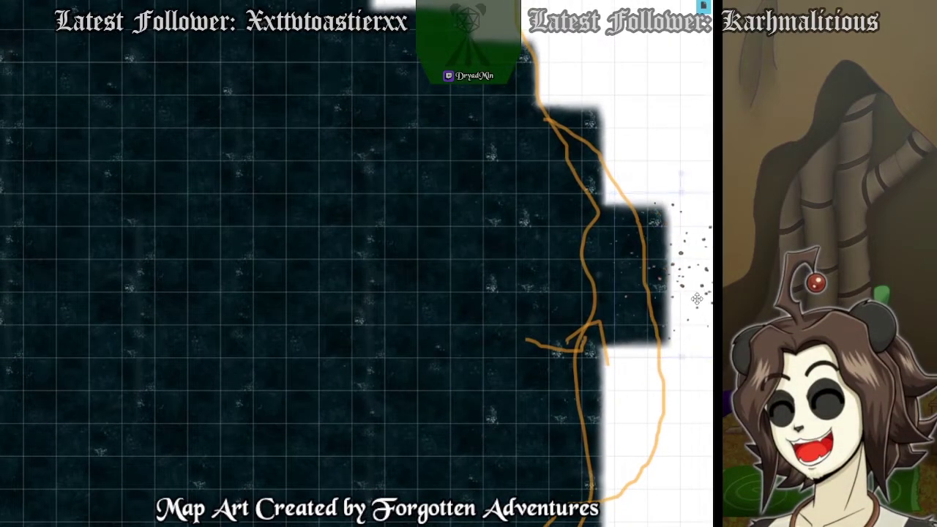
Paste three dark water tiles in the southwestern cave, stepping diagonally from its northern outline across the D mark.
drag(628, 152, 695, 123)
scroll(441, 360, down, 5)
scroll(464, 382, up, 3)
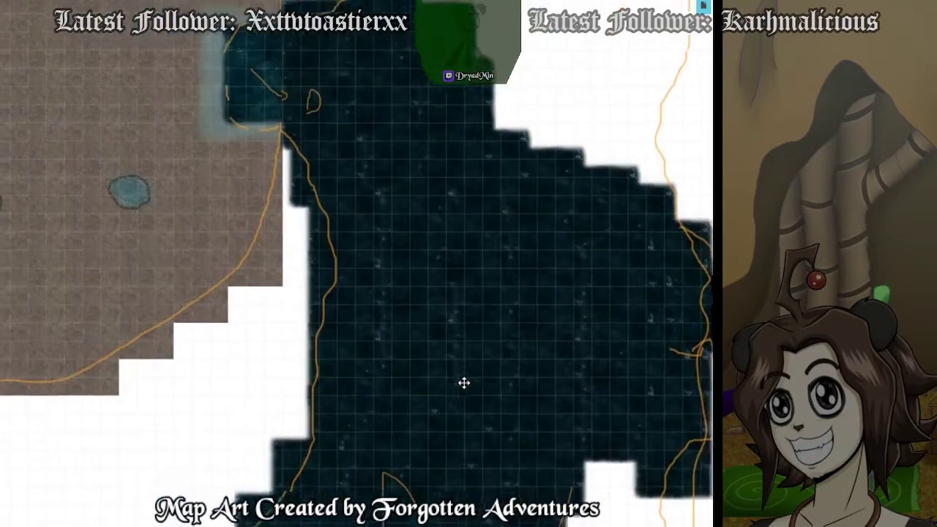
mouse_move(534, 250)
mouse_down()
mouse_move(476, 390)
mouse_move(447, 226)
mouse_up()
drag(440, 454, 428, 232)
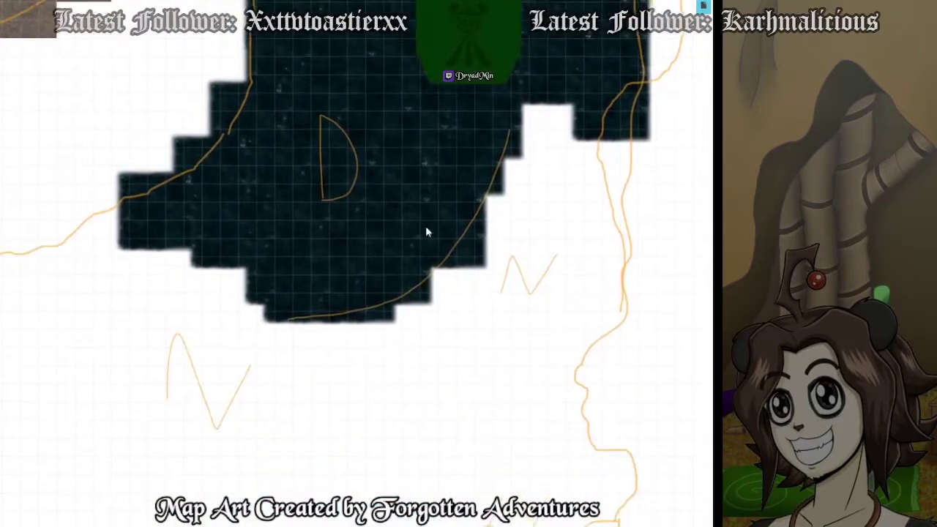
drag(220, 373, 487, 242)
drag(484, 320, 508, 213)
drag(658, 123, 427, 261)
drag(369, 183, 535, 297)
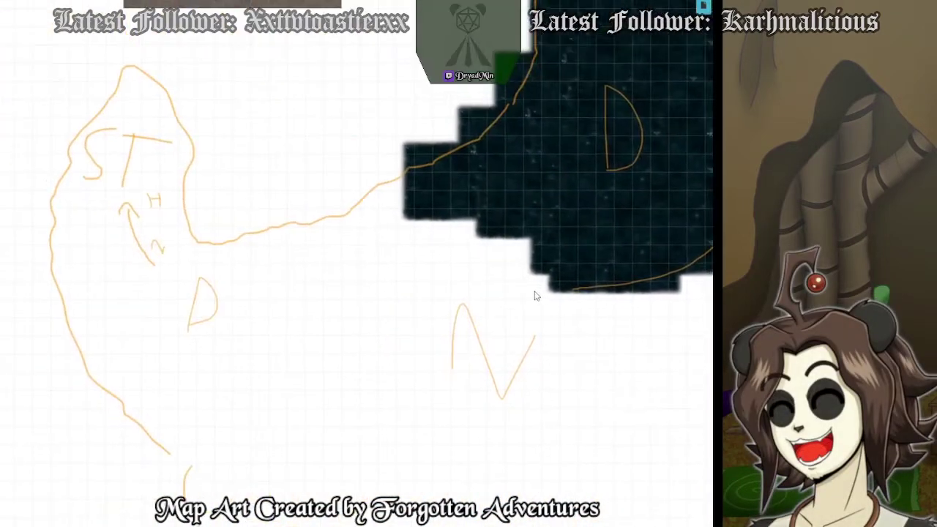
drag(397, 267, 471, 230)
click(492, 162)
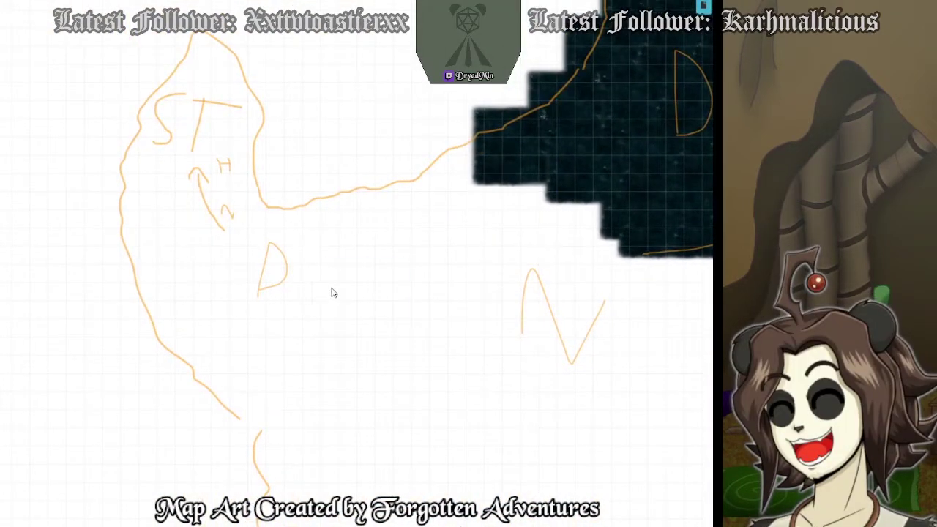
key(ctrl+v)
drag(351, 286, 295, 208)
key(ctrl+v)
mouse_move(341, 315)
mouse_down()
mouse_move(274, 255)
mouse_move(280, 224)
mouse_up()
key(ctrl+v)
drag(279, 324, 229, 289)
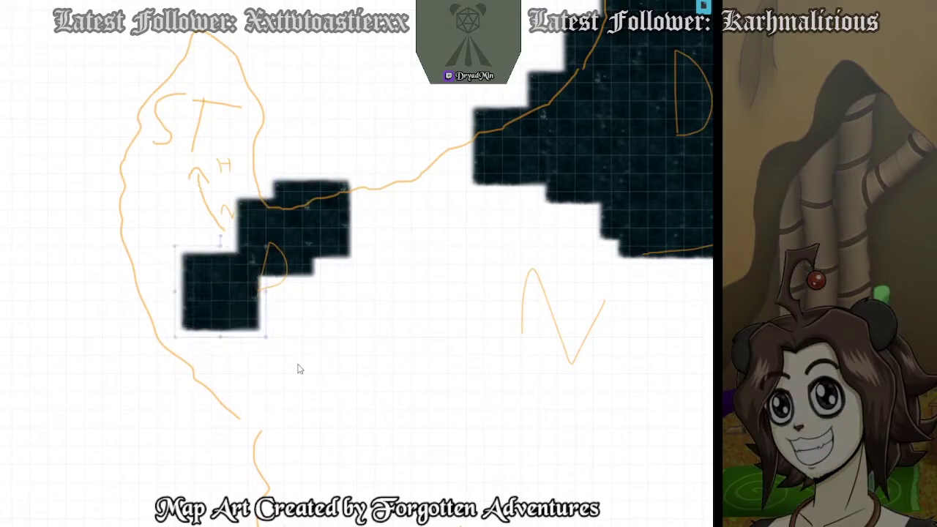
Add two dark water tiles along the southwestern cave's lower western outline.
key(ctrl+v)
drag(286, 344, 172, 346)
key(ctrl+v)
drag(286, 370, 234, 412)
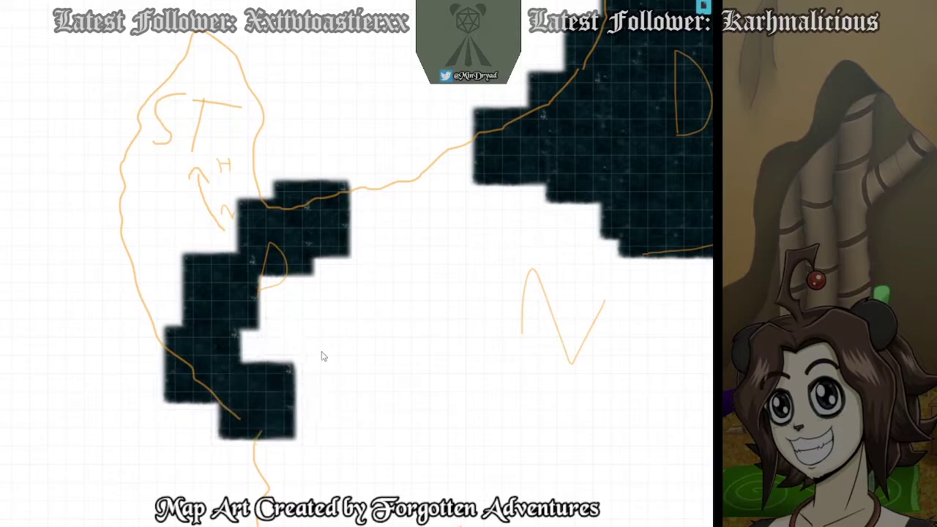
Fill the middle of the southwestern cave's D zone with dark water tiles and extend it east along the northern outline.
key(ctrl+v)
drag(322, 357, 265, 339)
key(ctrl+v)
drag(314, 308, 274, 304)
key(ctrl+v)
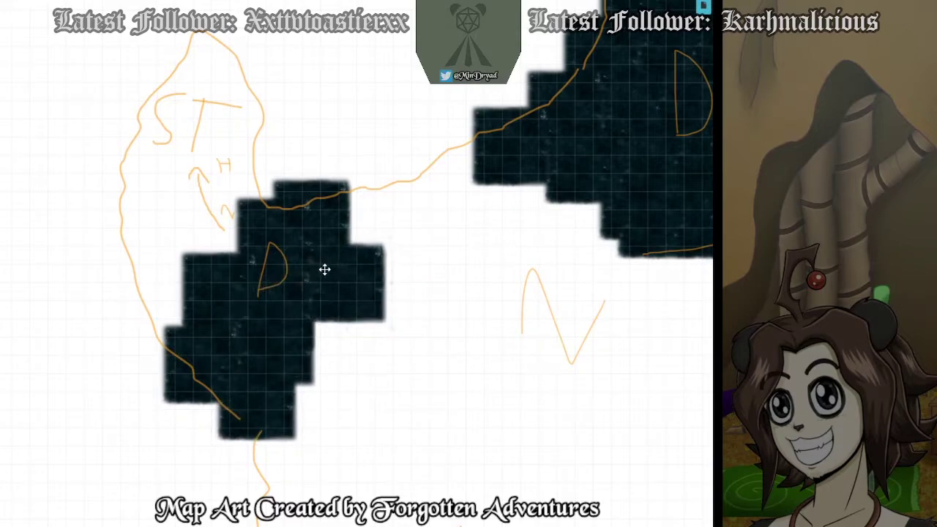
drag(324, 267, 304, 275)
key(ctrl+v)
drag(393, 244, 355, 249)
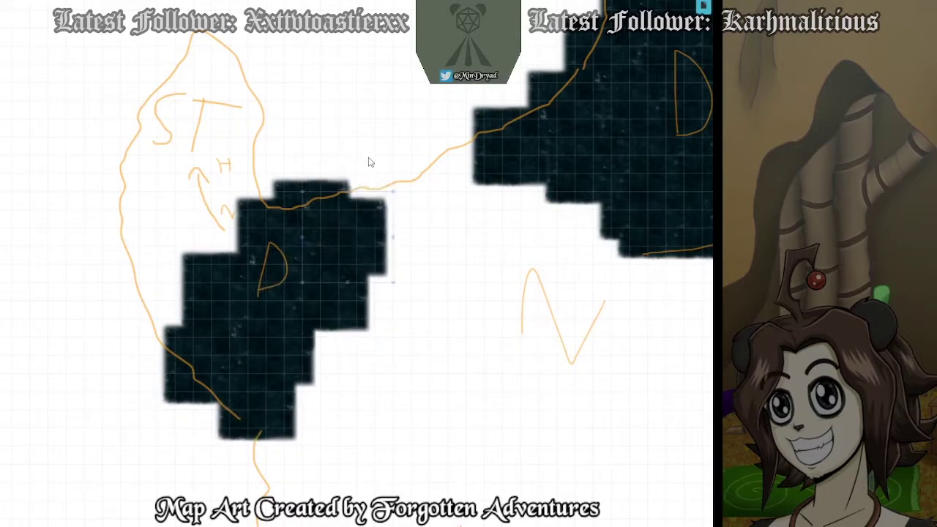
key(ctrl+v)
drag(360, 177, 348, 186)
Copy the teal sample water tile and paste four copies along the northwestern outline of the northern N zone.
drag(471, 252, 390, 255)
click(297, 78)
key(ctrl+v)
key(ctrl+v)
key(ctrl+v)
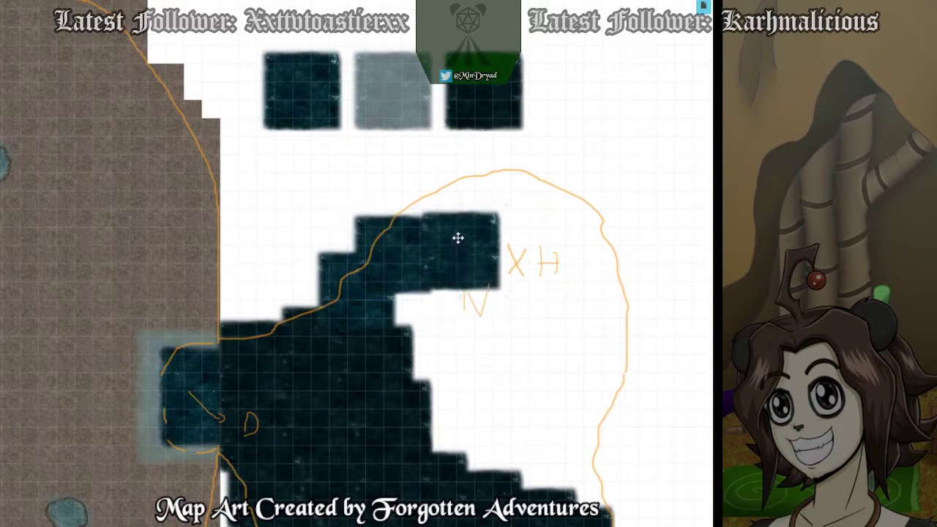
drag(456, 236, 439, 197)
key(ctrl+v)
drag(538, 207, 501, 184)
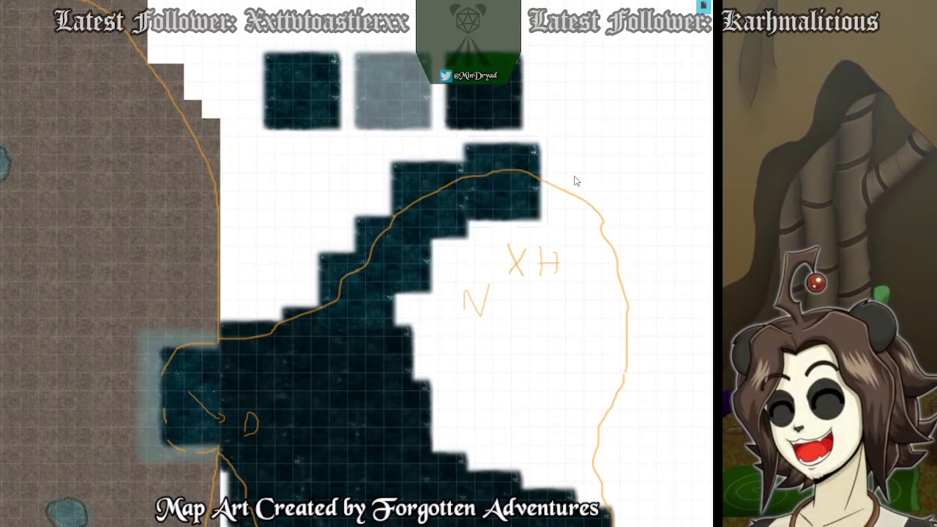
Continue the teal water tiles around the N zone's northeastern corner and down its eastern outline.
key(ctrl+v)
key(ctrl+v)
drag(632, 212, 623, 262)
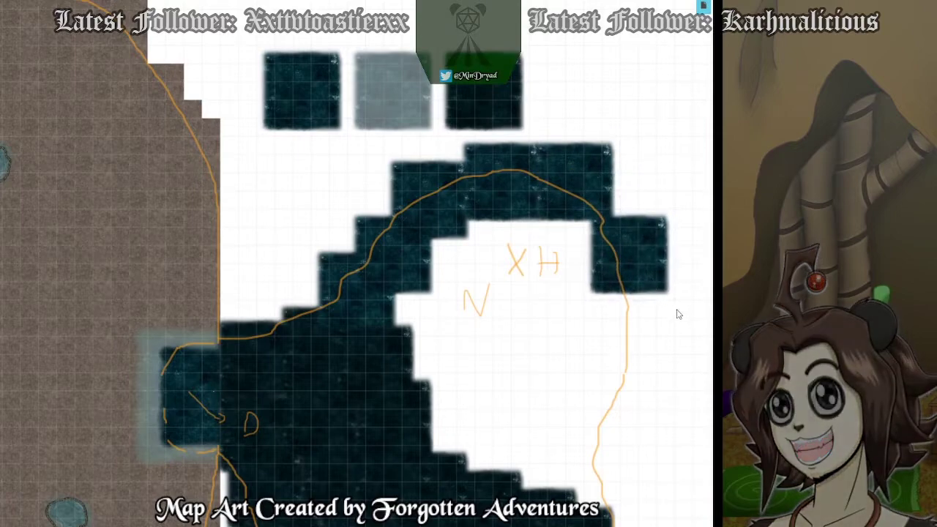
key(ctrl+v)
drag(679, 315, 627, 326)
key(ctrl+v)
drag(653, 393, 589, 380)
key(ctrl+v)
drag(652, 426, 559, 433)
Fill the southern part of the N zone with teal water tiles, joining the eastern outline to the dark water.
scroll(631, 328, down, 3)
key(ctrl+v)
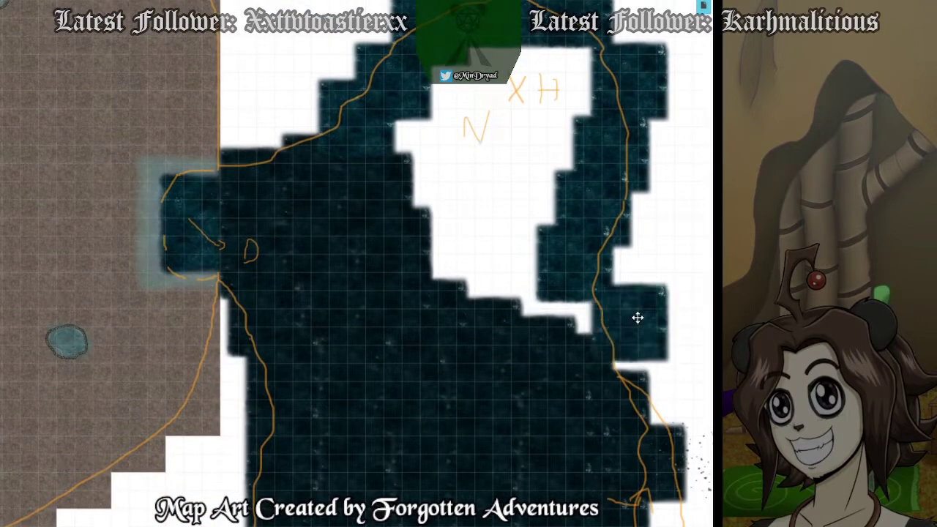
drag(634, 319, 596, 291)
key(ctrl+v)
drag(514, 236, 522, 282)
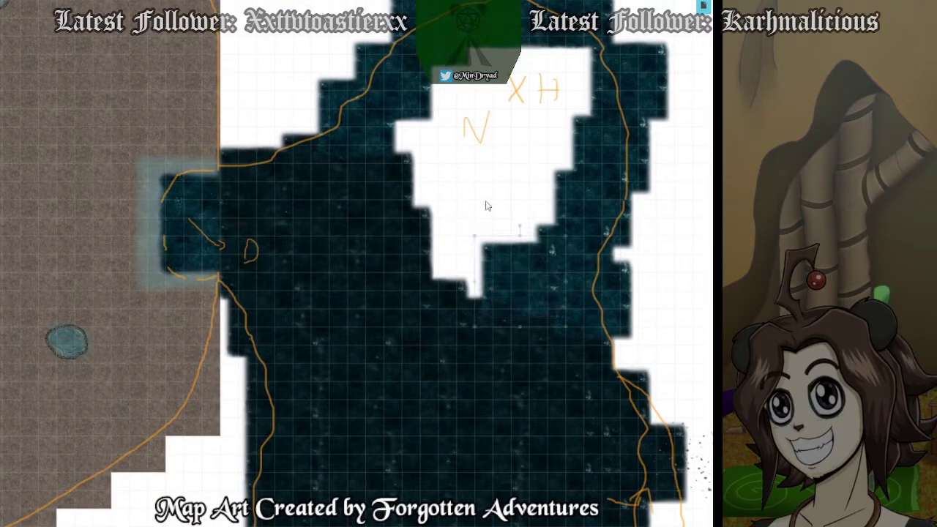
key(ctrl+v)
drag(486, 204, 466, 261)
key(ctrl+v)
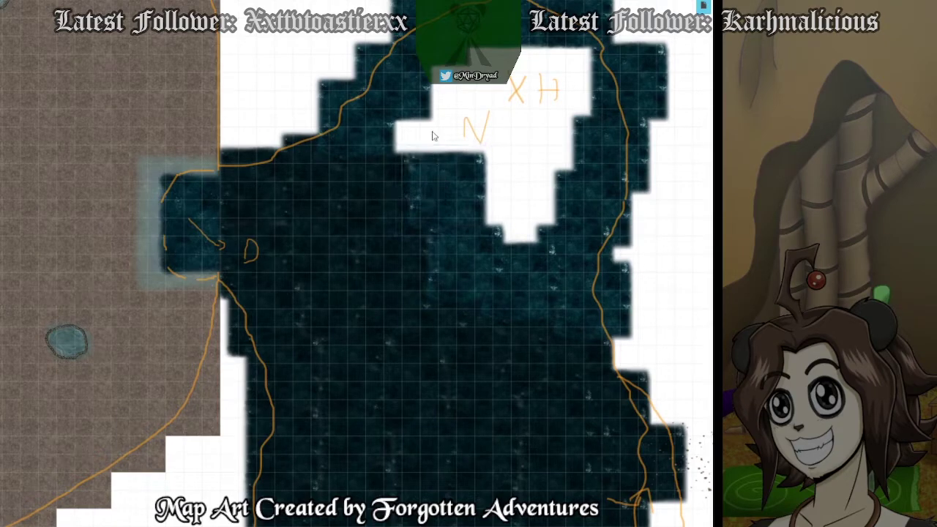
Cover the middle of the N zone with teal water tiles from its western side to the eastern outline.
key(ctrl+v)
drag(433, 136, 418, 135)
key(ctrl+v)
drag(465, 64, 463, 96)
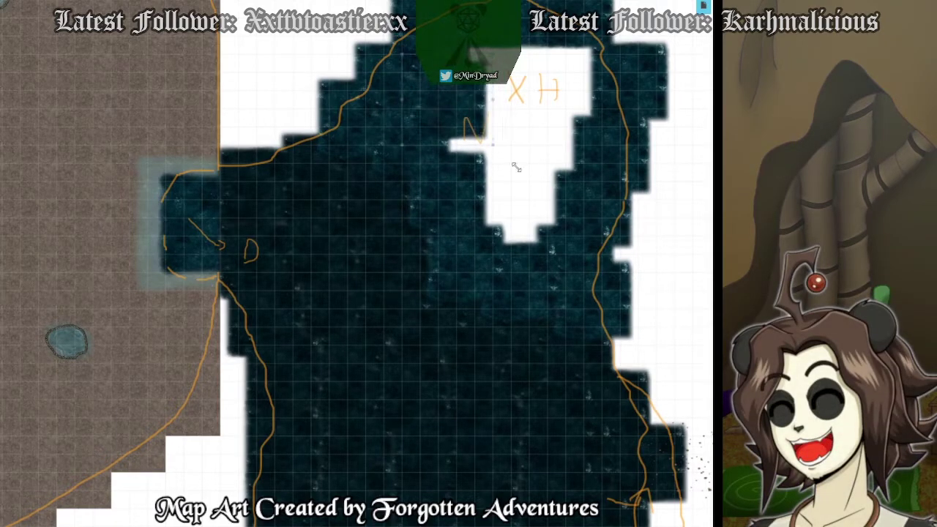
drag(533, 177, 519, 208)
key(ctrl+v)
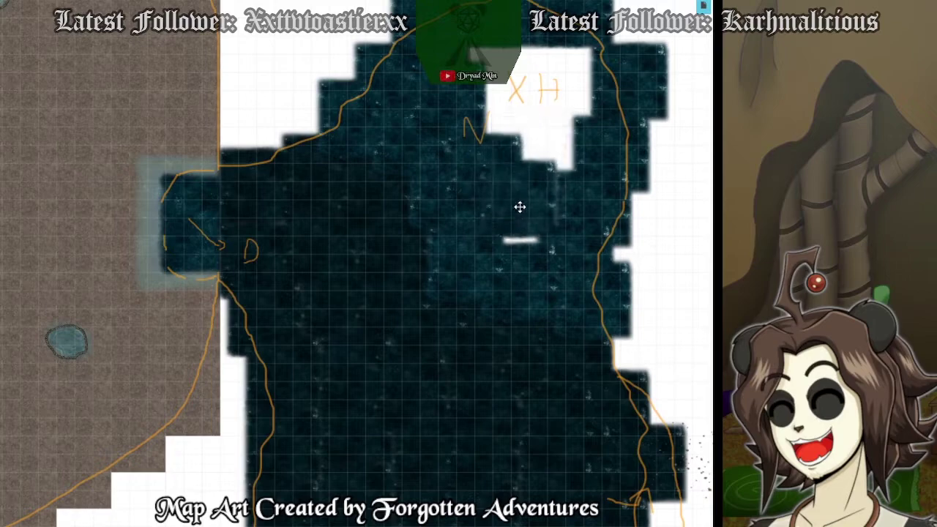
key(ctrl+v)
drag(536, 134, 543, 163)
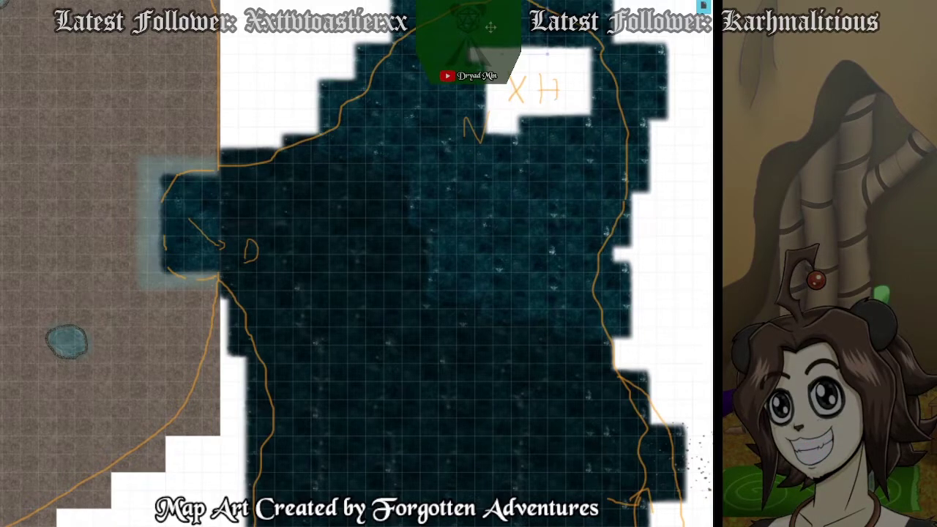
Place teal water tiles around the X mark and move one tile south, keeping a small gap open at the X.
scroll(490, 27, up, 3)
key(ctrl+v)
drag(506, 147, 474, 179)
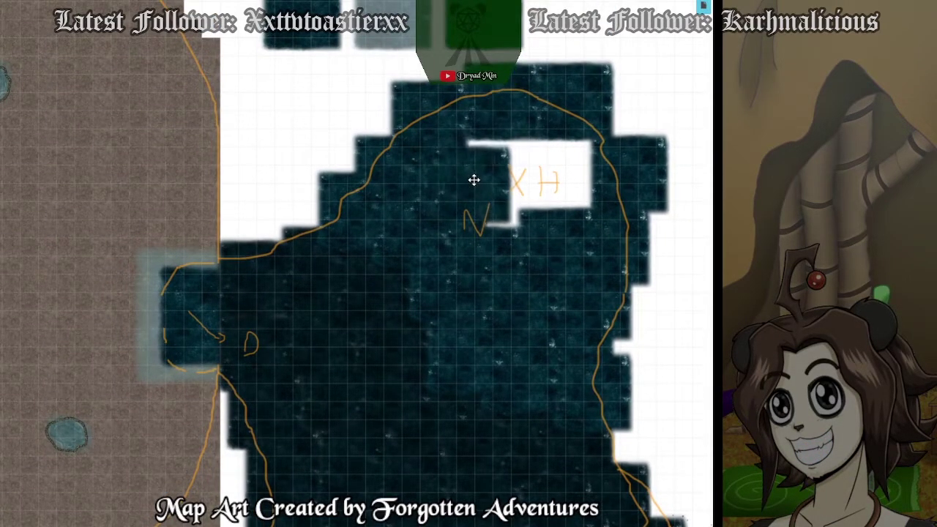
key(ctrl+v)
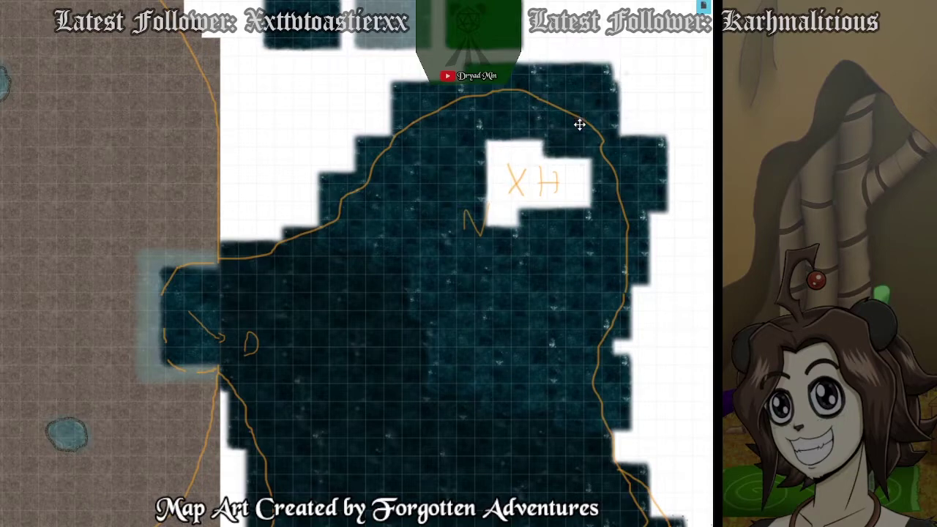
drag(578, 126, 588, 174)
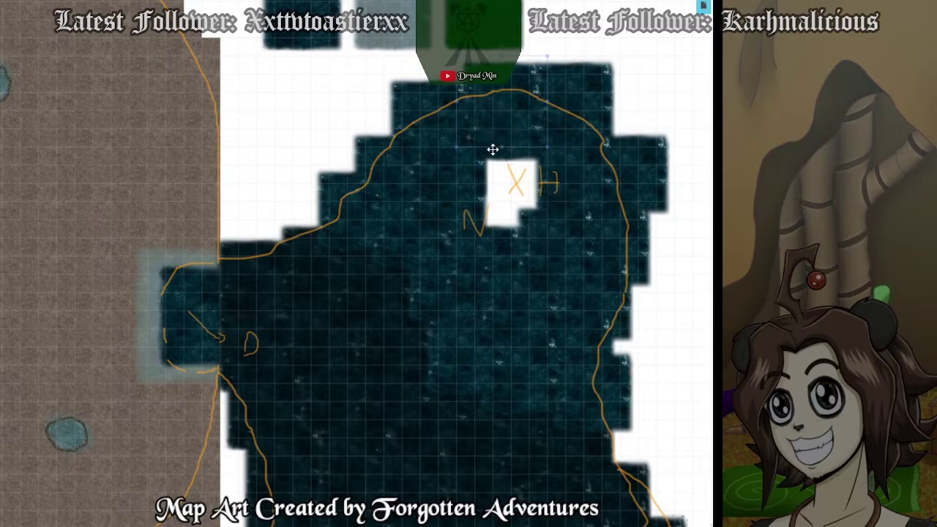
drag(493, 150, 503, 285)
Copy the pale sample water tile into the gap at the X mark and send it behind the teal tiles.
click(412, 33)
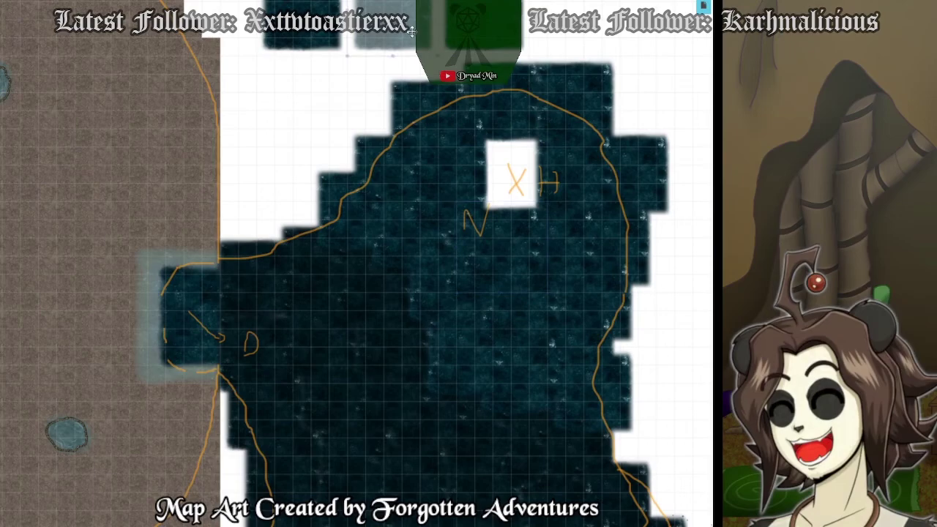
click(505, 165)
right_click(513, 169)
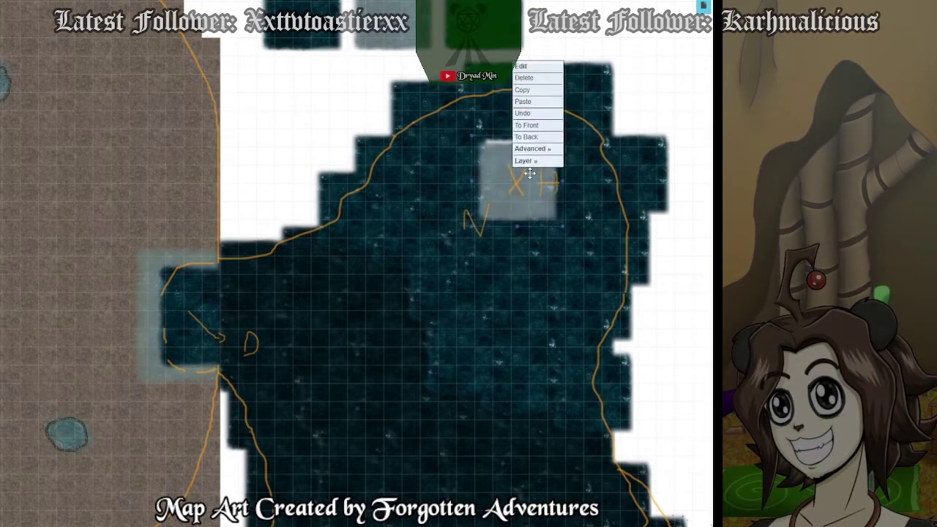
click(541, 137)
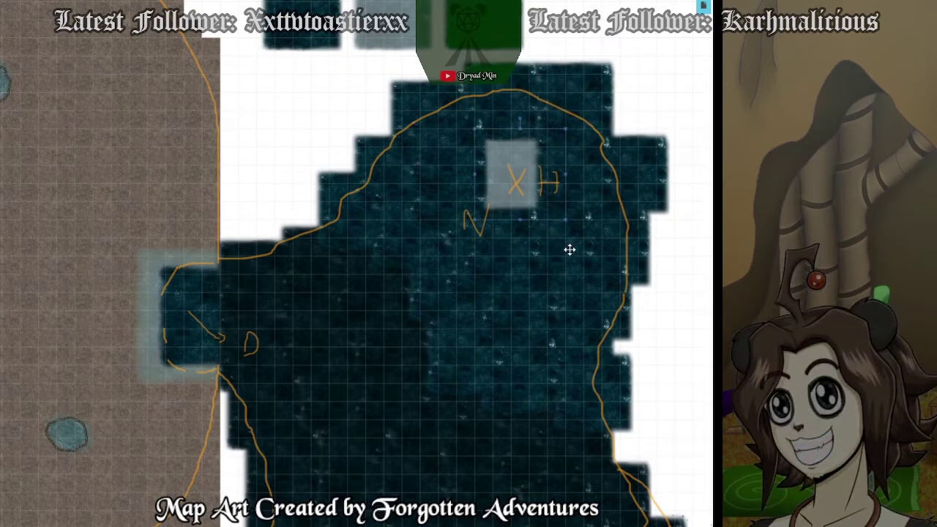
click(704, 291)
mouse_move(680, 341)
mouse_down()
mouse_move(671, 288)
mouse_move(677, 323)
mouse_up()
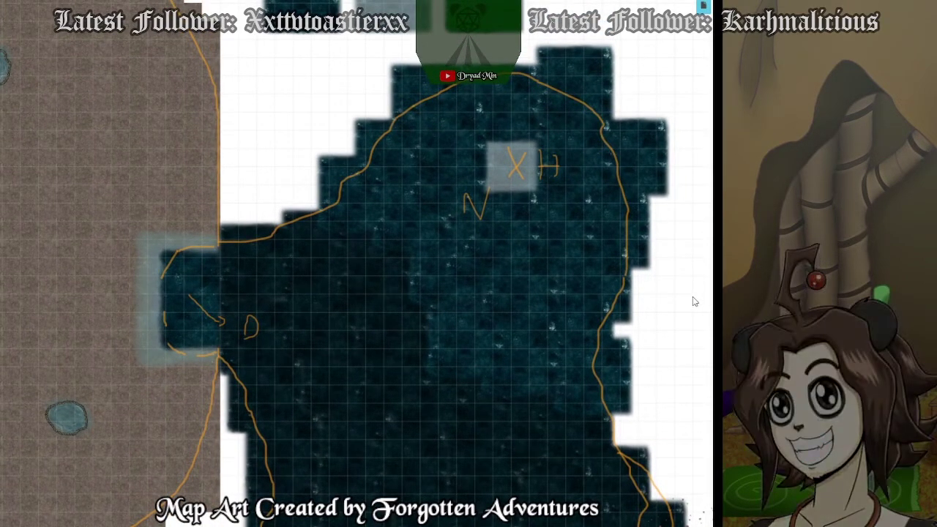
Copy the teal sample water tile and place copies down the eastern outline south of the dark water.
drag(695, 299, 688, 247)
drag(682, 286, 676, 238)
scroll(669, 220, down, 5)
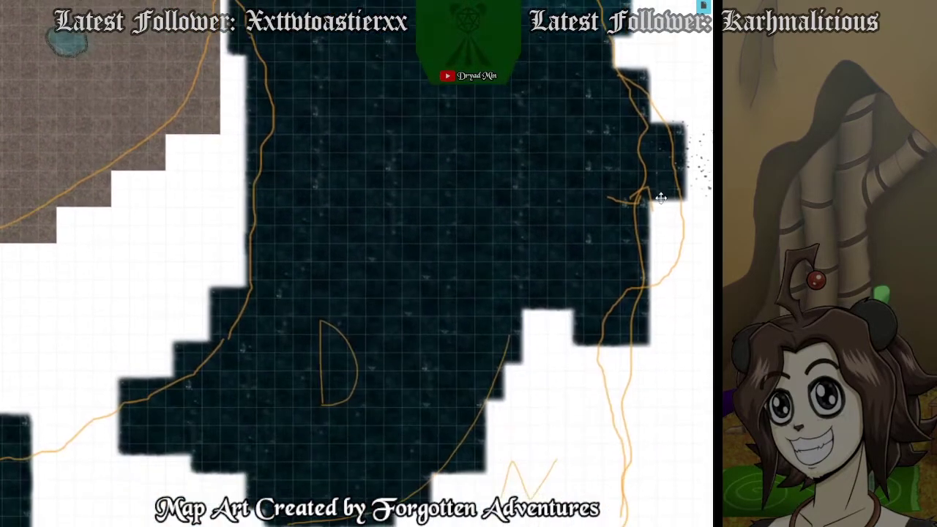
drag(651, 308, 661, 215)
scroll(472, 156, up, 10)
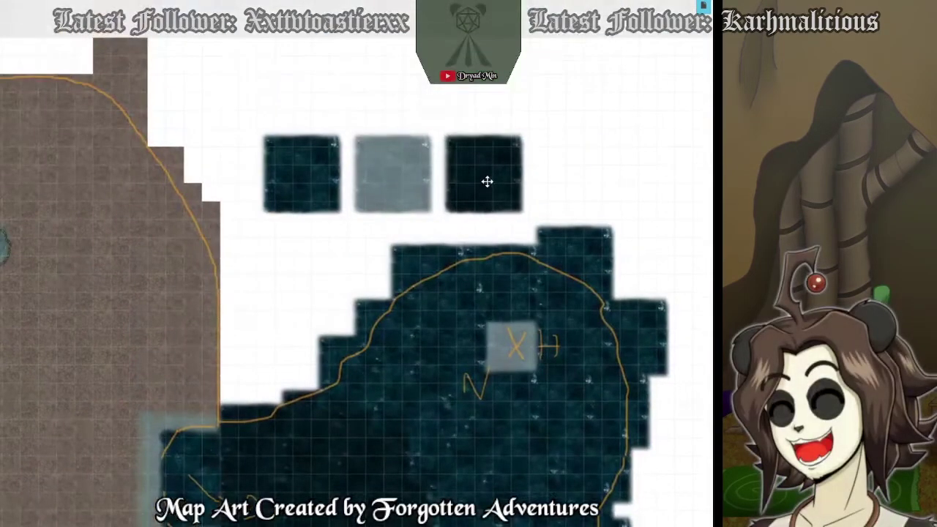
click(326, 193)
key(ctrl+c)
scroll(460, 126, down, 10)
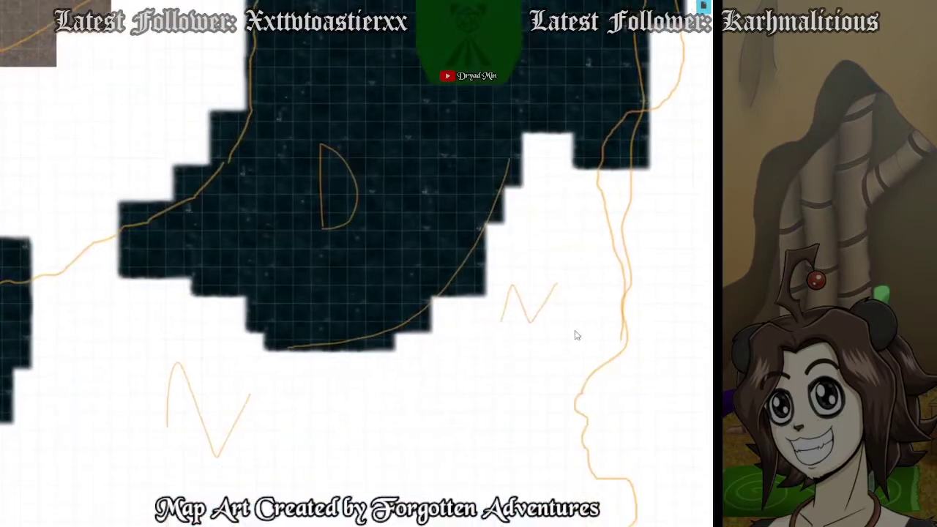
key(ctrl+v)
drag(561, 263, 584, 207)
key(ctrl+v)
drag(593, 282, 587, 275)
Cover the N mark southeast of the D zone with teal water tiles, joining the dark water's curved edge to the eastern outline.
key(ctrl+v)
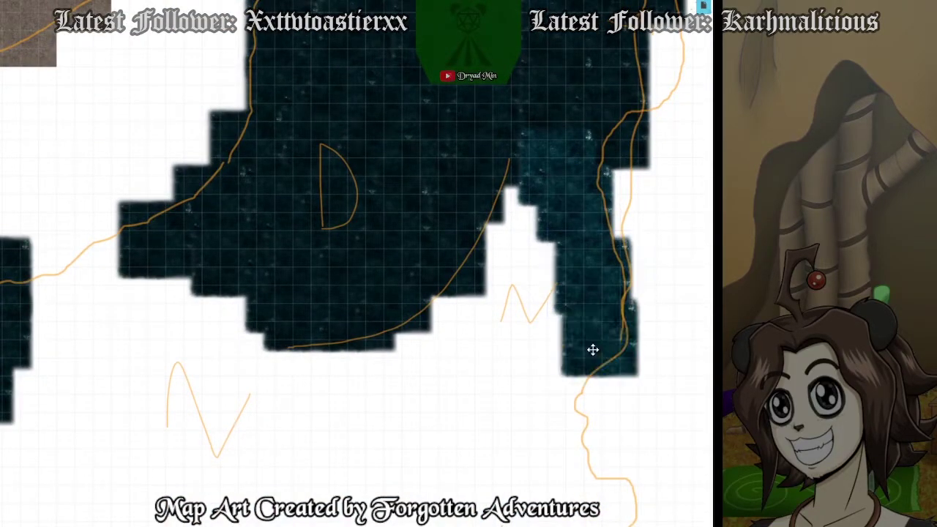
drag(592, 349, 540, 222)
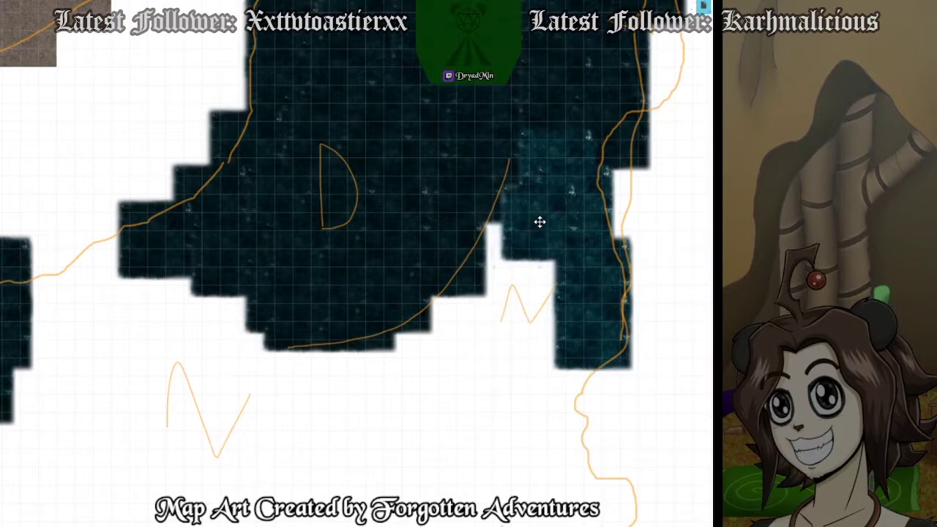
key(ctrl+v)
drag(519, 286, 528, 336)
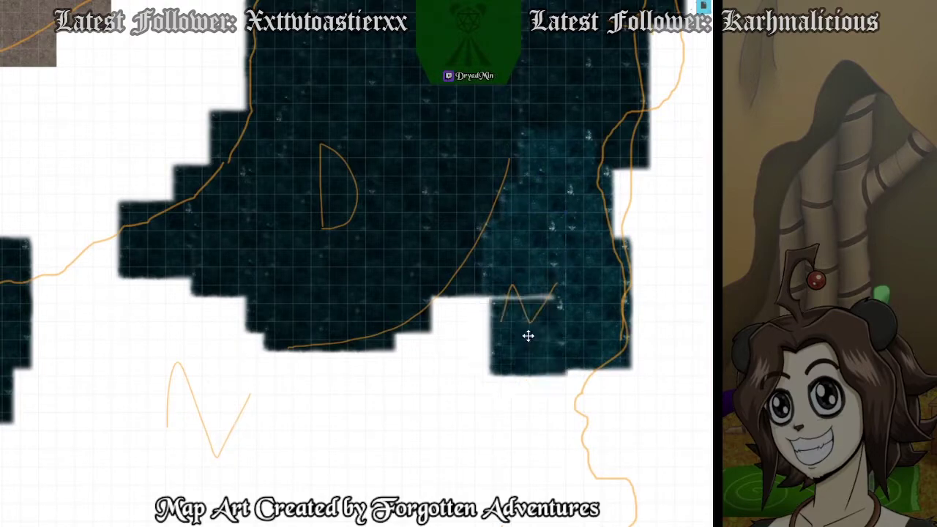
drag(506, 389, 460, 332)
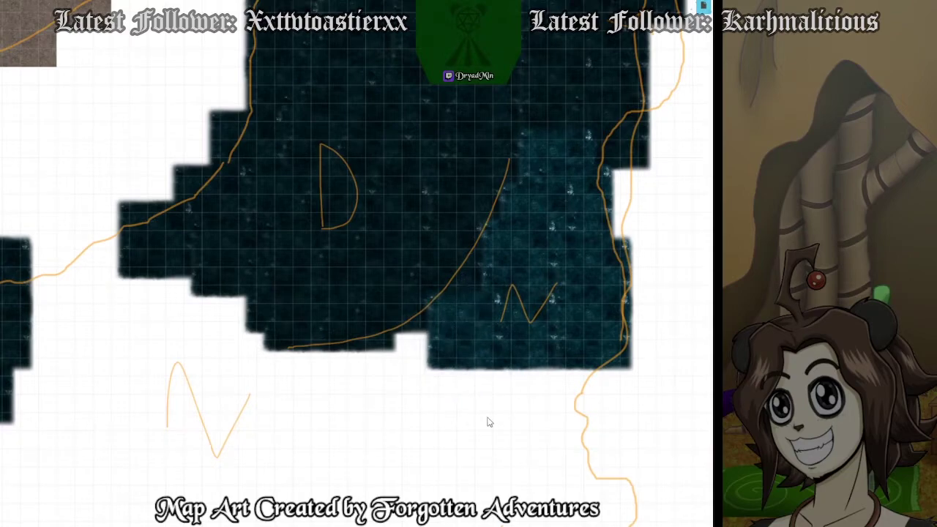
Line the southern edge of the large dark water area with teal tiles, from the eastern outline west to the second N mark.
drag(463, 519, 495, 315)
key(ctrl+v)
drag(571, 253, 580, 192)
key(ctrl+v)
drag(529, 230, 460, 179)
double_click(404, 179)
click(532, 334)
drag(363, 203, 248, 128)
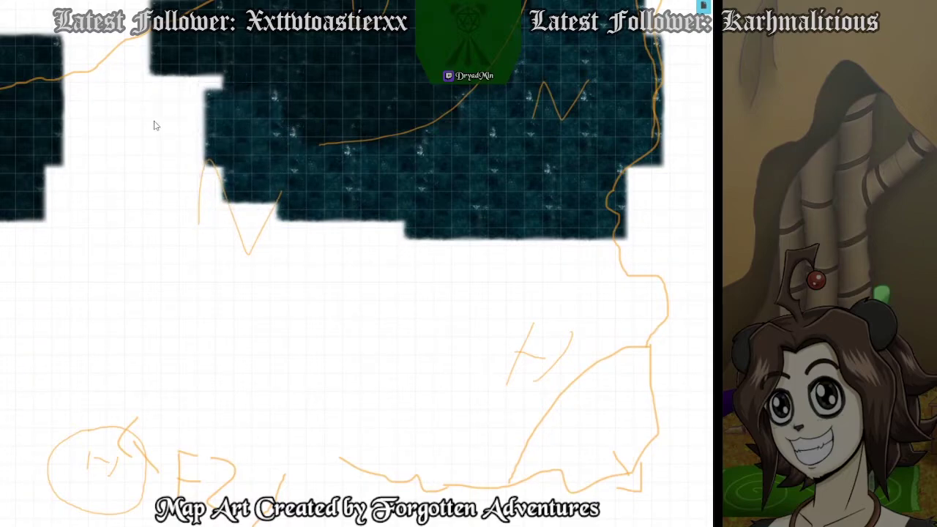
Extend the teal water tiles west and north to bridge the gap between the two dark water areas.
key(ctrl+v)
drag(188, 127, 202, 125)
drag(113, 127, 114, 72)
drag(120, 133, 116, 145)
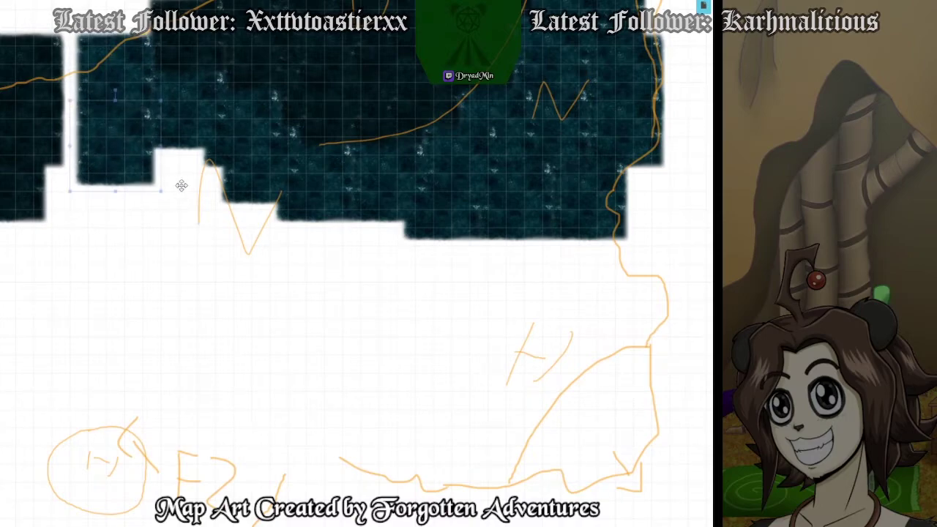
drag(109, 113, 278, 257)
key(ctrl+v)
drag(244, 134, 270, 159)
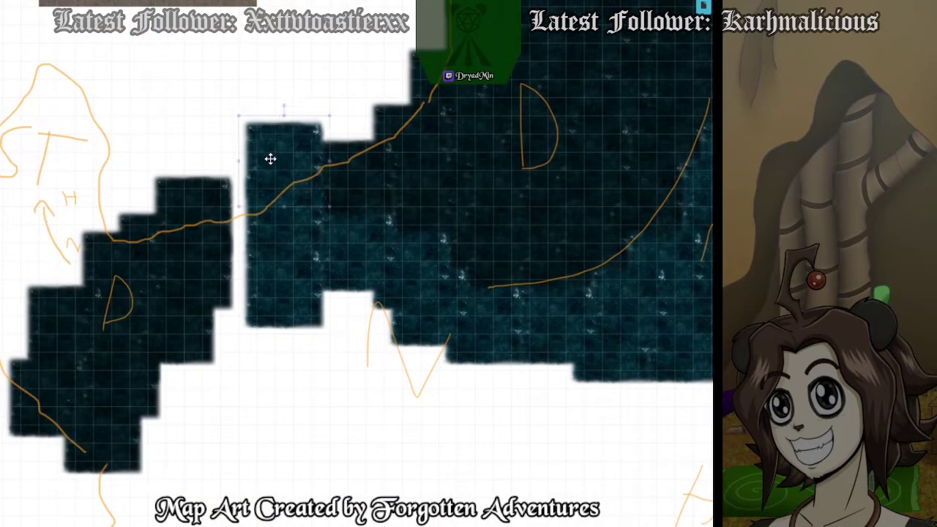
drag(311, 390, 350, 330)
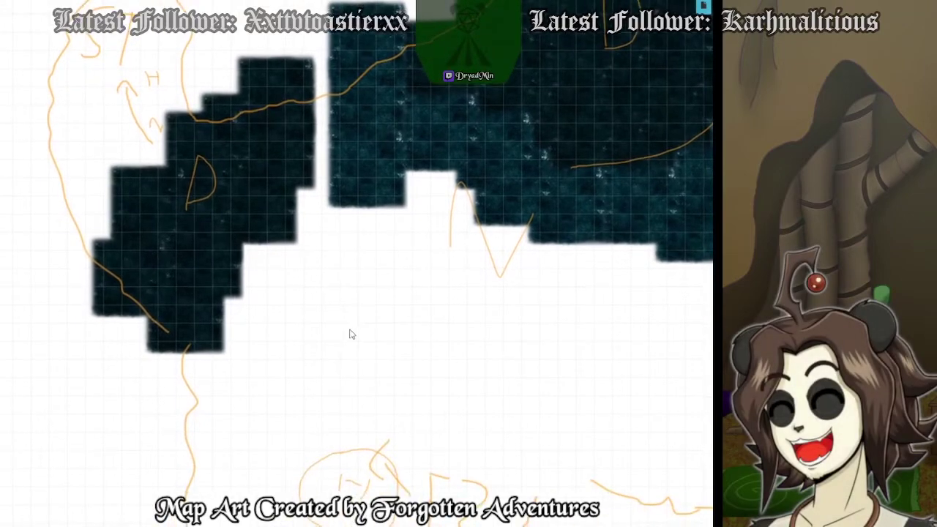
key(ctrl+v)
drag(336, 284, 356, 142)
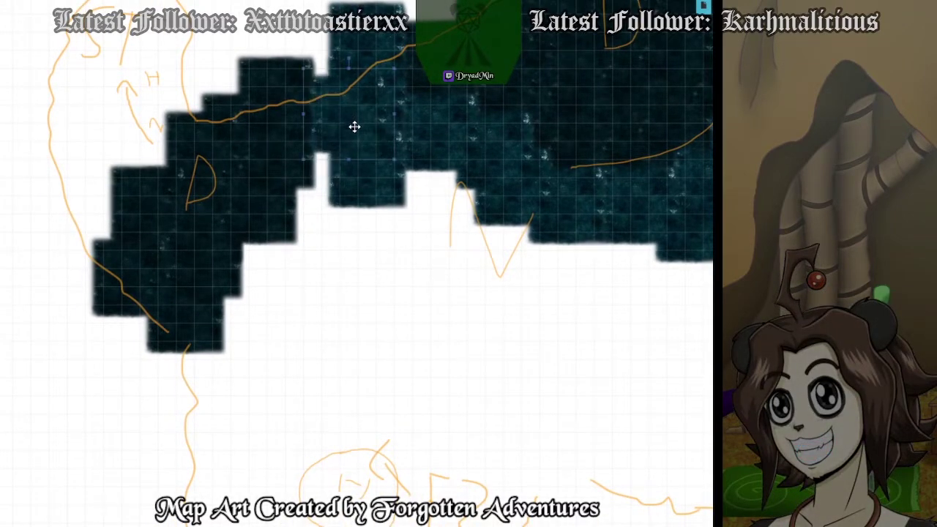
Place teal water tiles in a stepped band along the southeastern edge of the western dark water area.
key(ctrl+v)
drag(359, 259, 270, 284)
key(ctrl+v)
key(ctrl+v)
mouse_move(338, 339)
mouse_down()
mouse_move(284, 339)
mouse_move(267, 358)
mouse_move(283, 389)
mouse_move(226, 391)
mouse_up()
scroll(379, 298, down, 5)
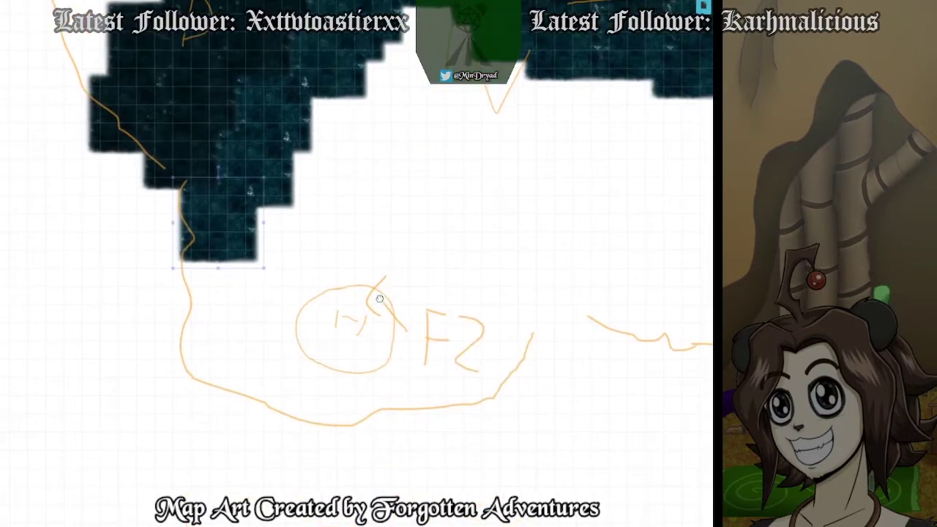
Place teal water tiles down the western outline and along its southern bend below the circled H.
key(ctrl+v)
drag(232, 285, 213, 358)
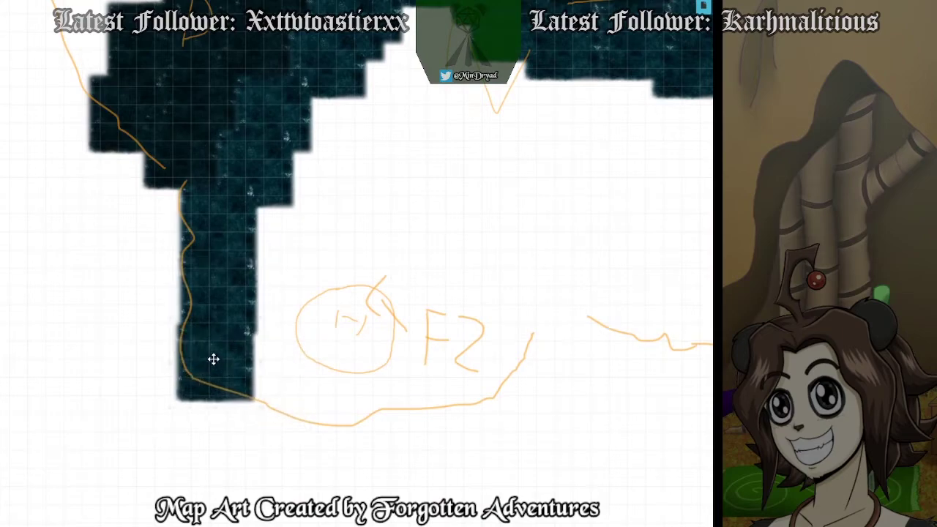
key(ctrl+v)
drag(289, 398, 249, 382)
key(ctrl+v)
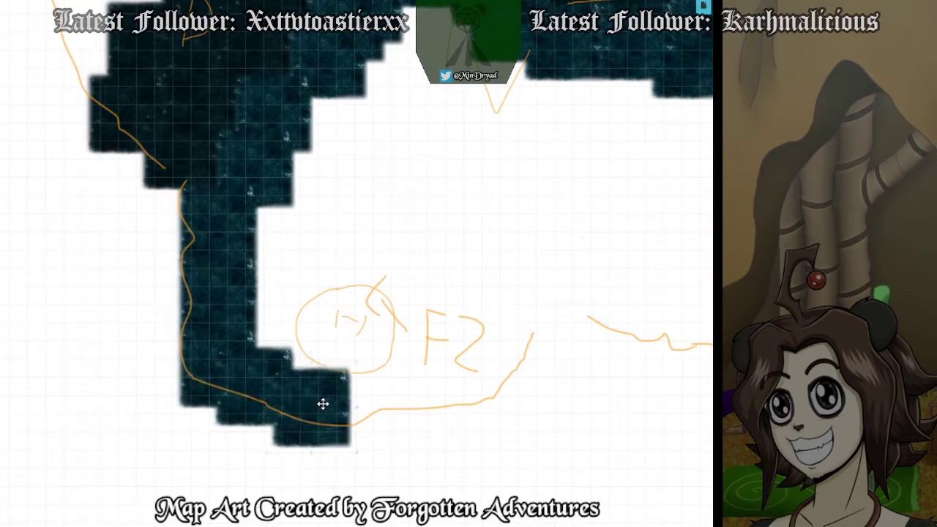
drag(322, 403, 393, 422)
key(ctrl+v)
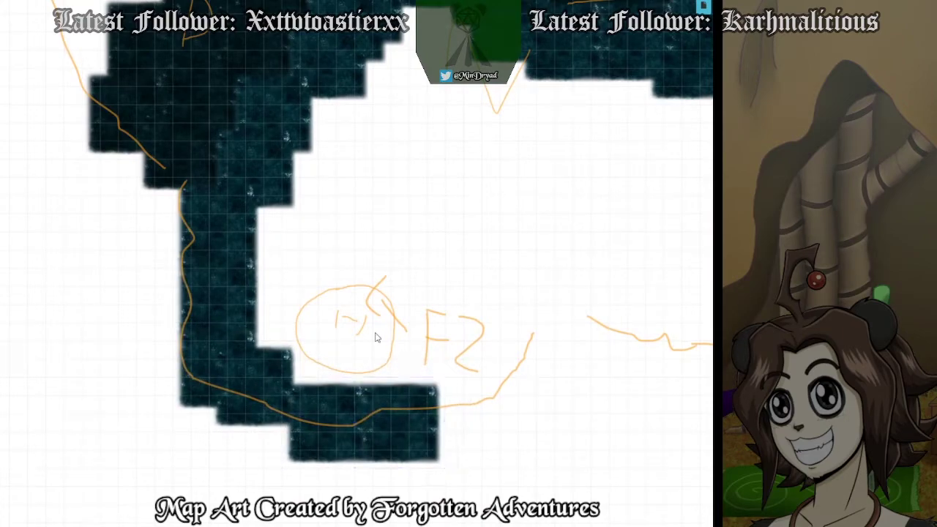
Fill the area over and around the circled H mark with teal water tiles.
key(ctrl+v)
drag(510, 370, 324, 343)
key(ctrl+v)
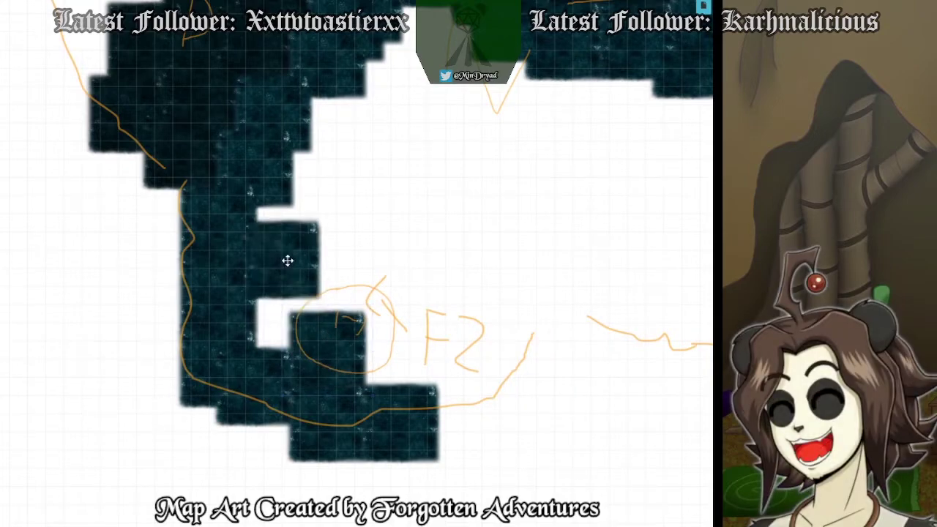
drag(288, 261, 346, 293)
double_click(403, 256)
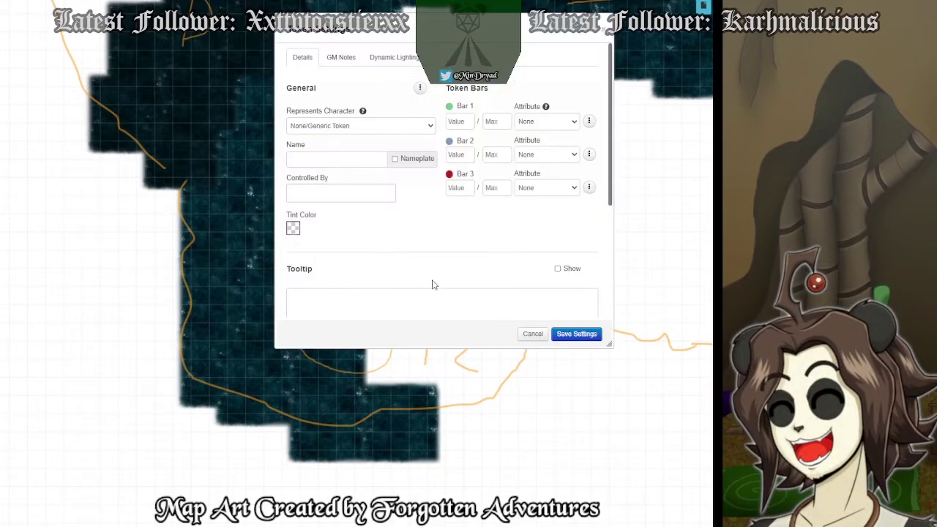
click(534, 335)
key(ctrl+v)
drag(538, 384, 406, 352)
drag(355, 340, 398, 343)
Extend the teal water tiles east past the F2 mark to the break in the southern outline.
key(ctrl+v)
drag(512, 396, 472, 386)
key(ctrl+v)
drag(515, 286, 517, 319)
key(ctrl+v)
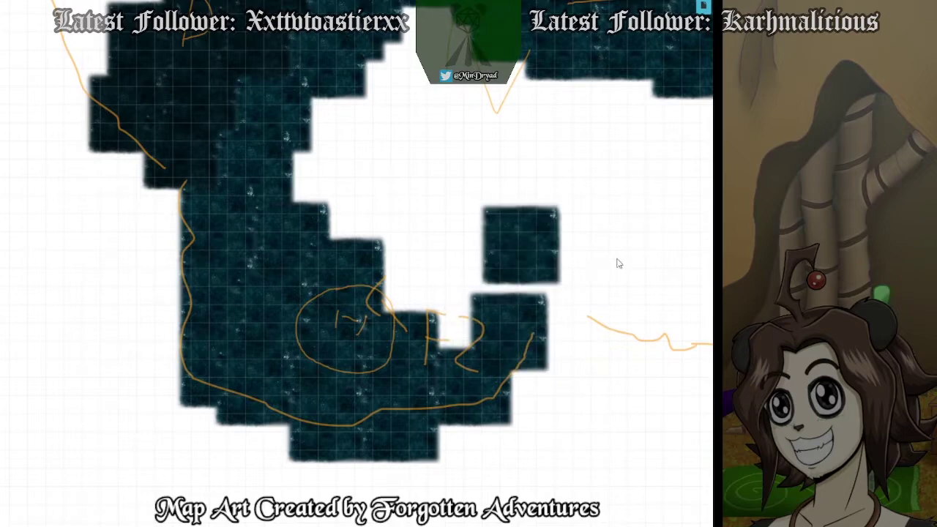
drag(620, 263, 483, 279)
drag(257, 256, 301, 325)
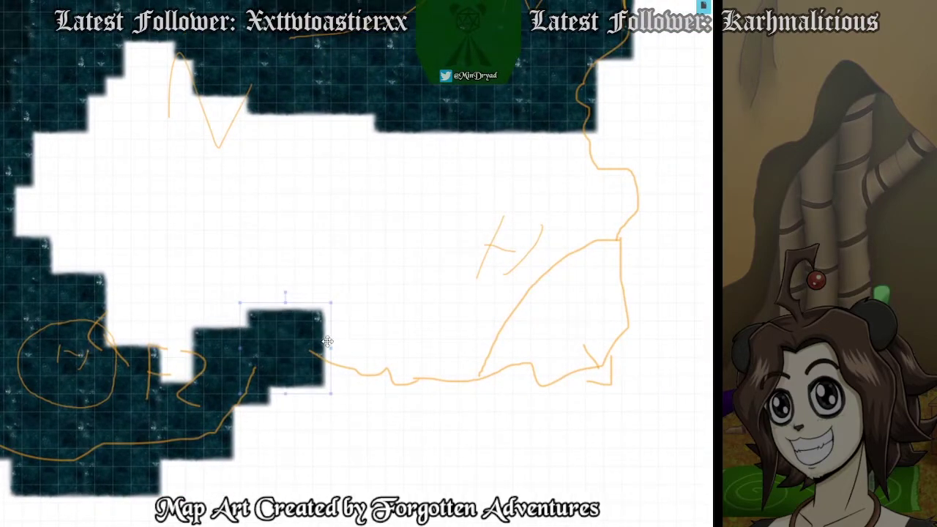
drag(349, 346, 382, 322)
Draw freehand segments to close the outline gaps east of F2 and beside the western dark water.
mouse_move(2, 44)
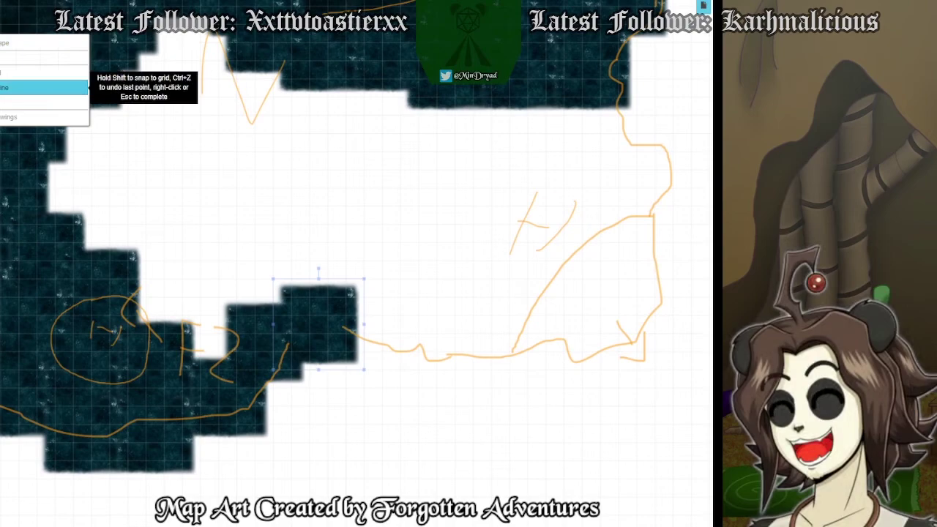
click(8, 89)
click(8, 72)
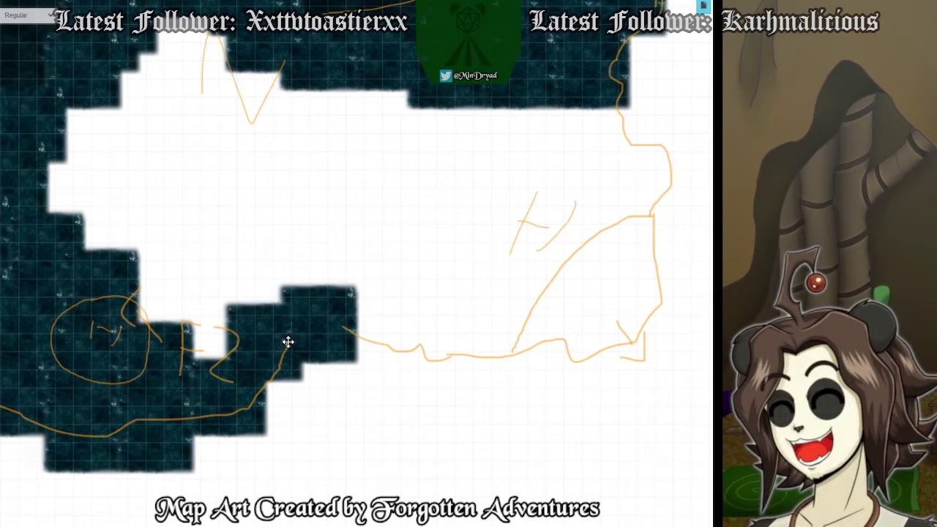
drag(171, 286, 304, 292)
drag(76, 196, 54, 183)
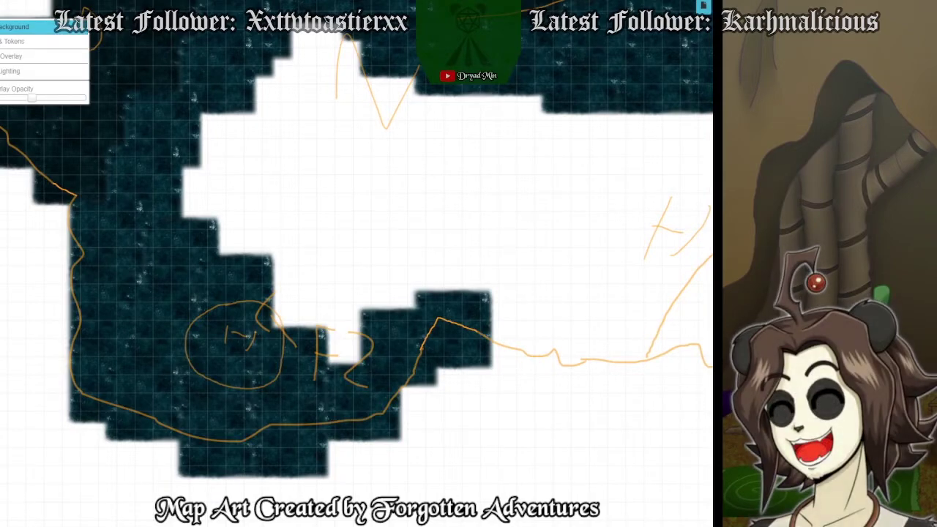
Move the short outline segment by the western dark water and the easternmost teal tile near F2 to the GM layer.
right_click(63, 191)
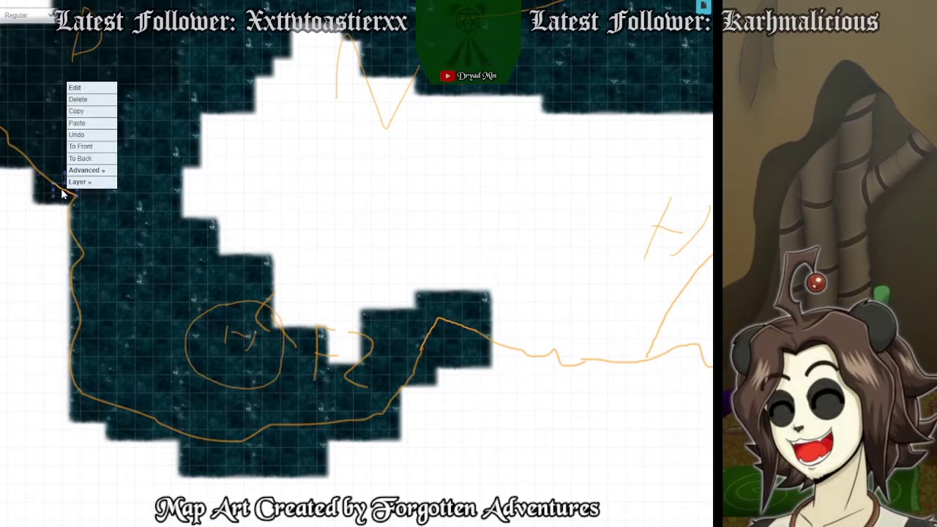
click(133, 195)
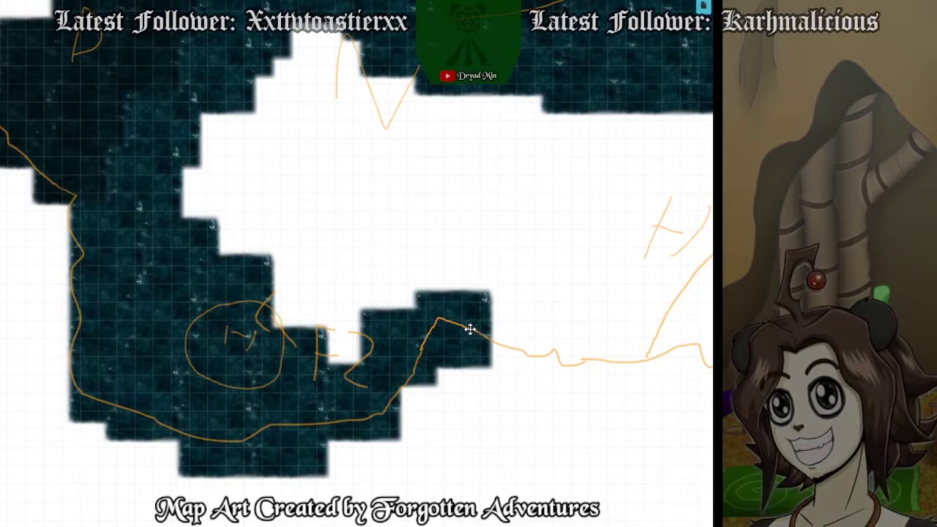
right_click(471, 329)
mouse_move(495, 323)
click(546, 336)
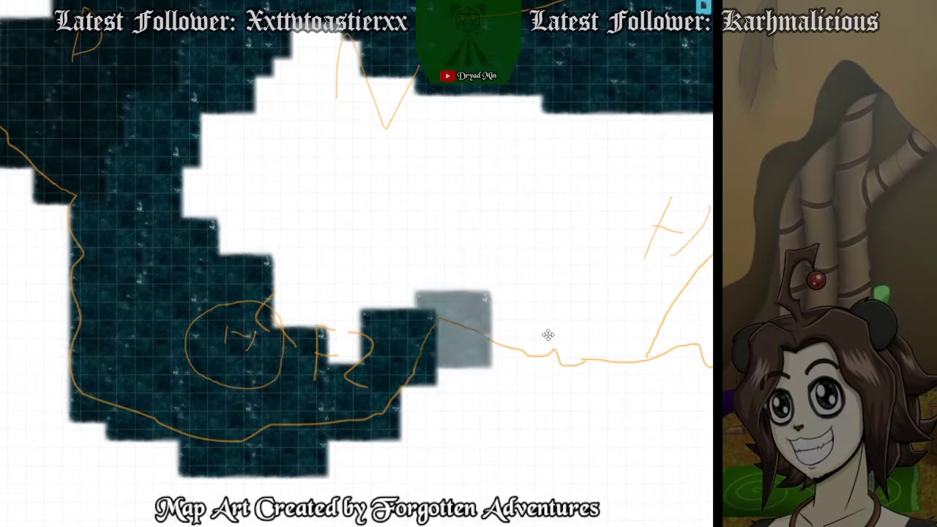
scroll(462, 347, up, 2)
scroll(461, 346, up, 5)
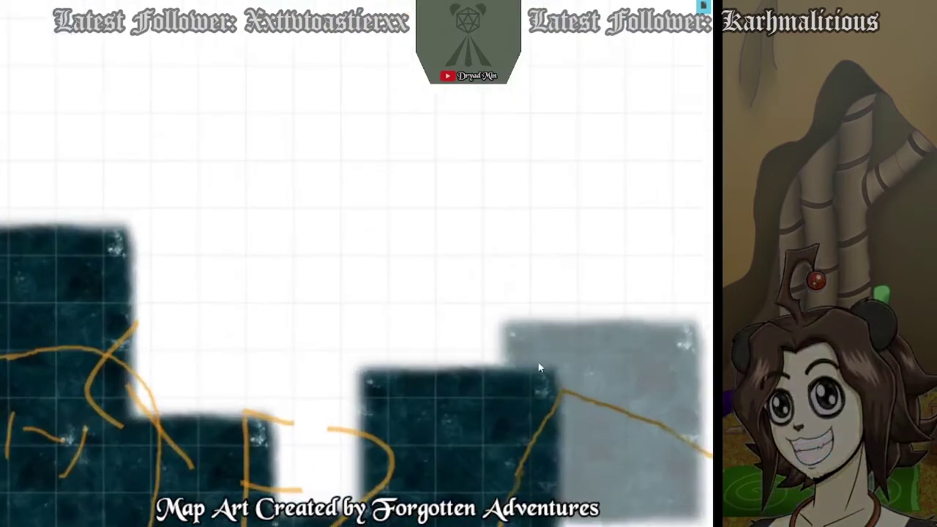
scroll(511, 305, down, 3)
drag(511, 305, 531, 259)
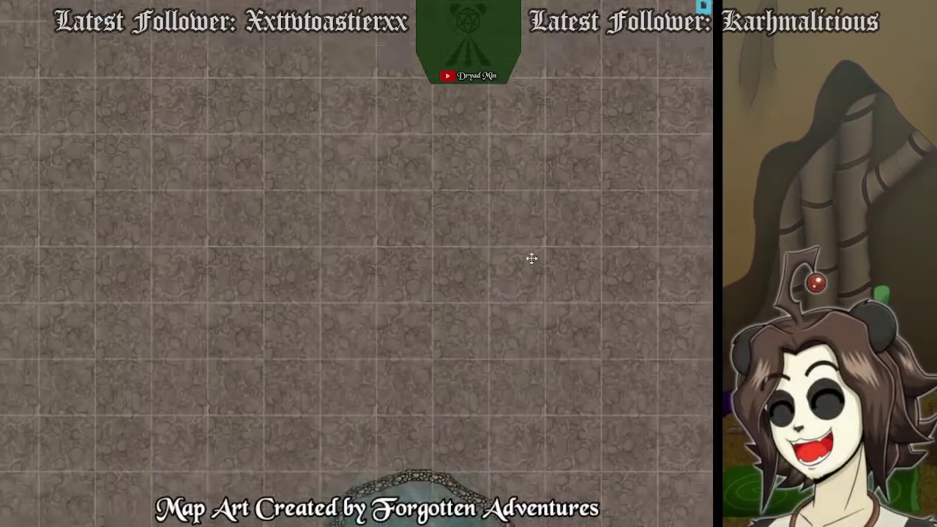
scroll(522, 276, down, 6)
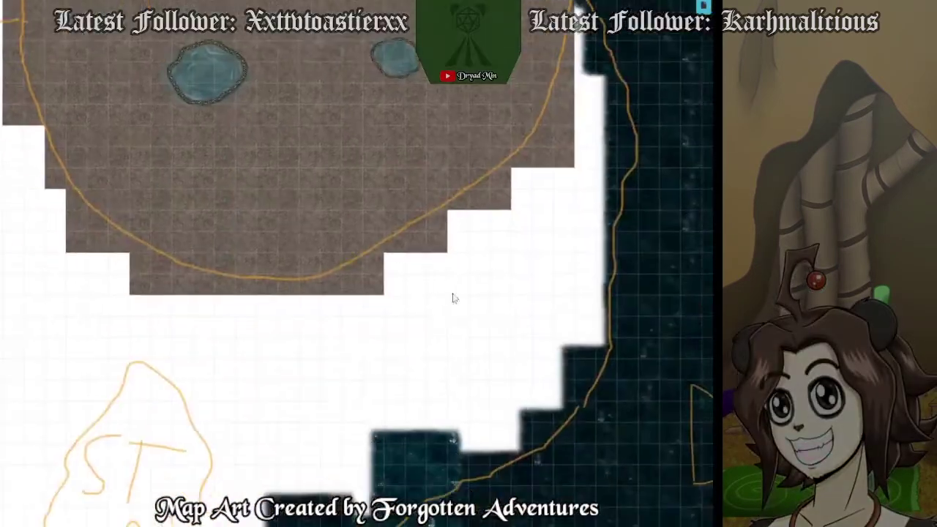
drag(603, 468, 452, 205)
drag(395, 314, 417, 196)
scroll(440, 444, up, 4)
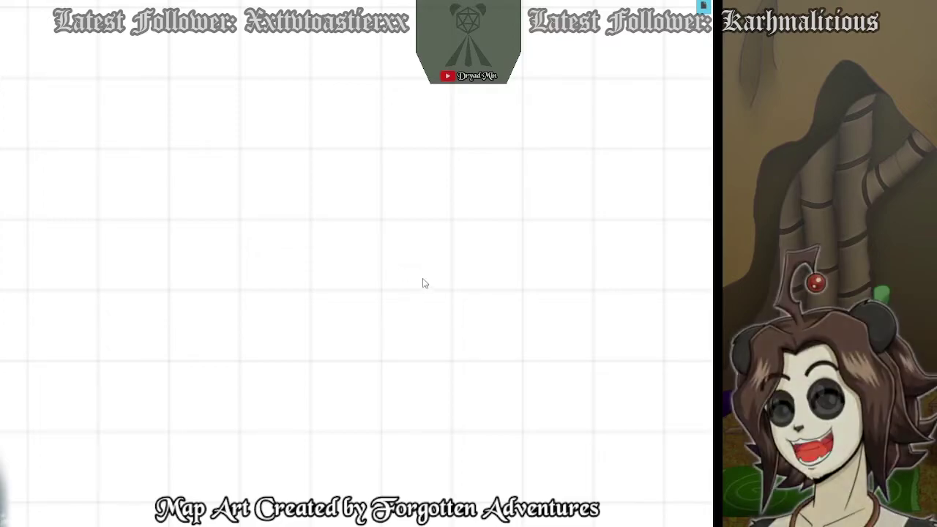
scroll(469, 292, down, 1)
scroll(504, 316, down, 2)
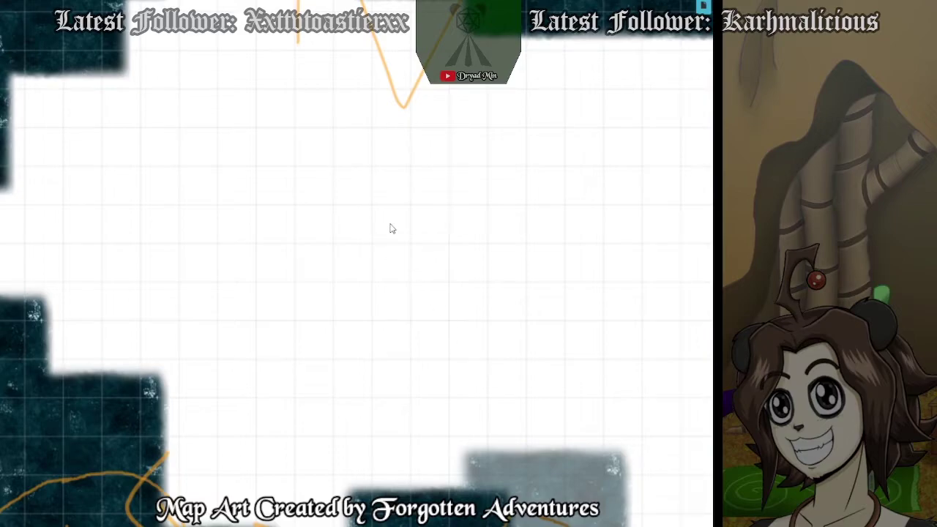
Move the freehand outline segment crossing the pale tile east of F2 to the GM layer, and select that tile.
mouse_move(3, 27)
click(36, 41)
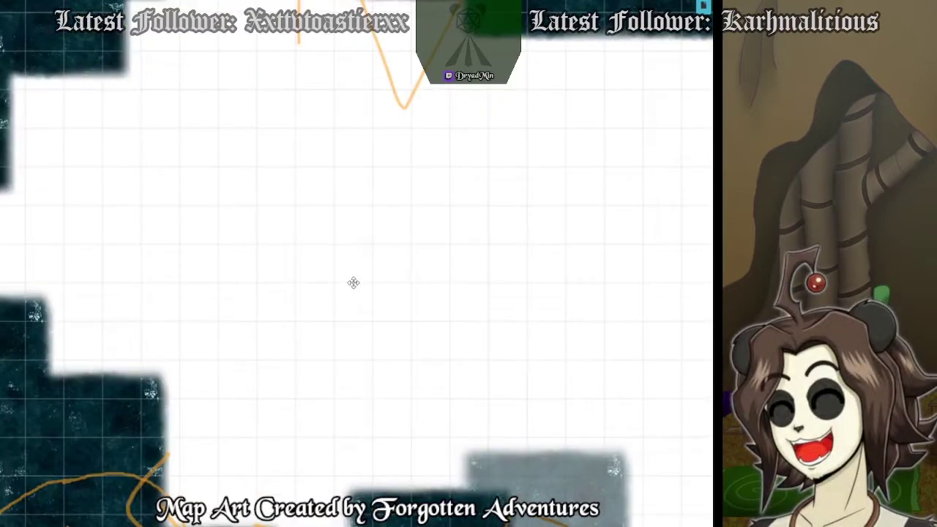
drag(565, 359, 437, 268)
drag(556, 472, 449, 283)
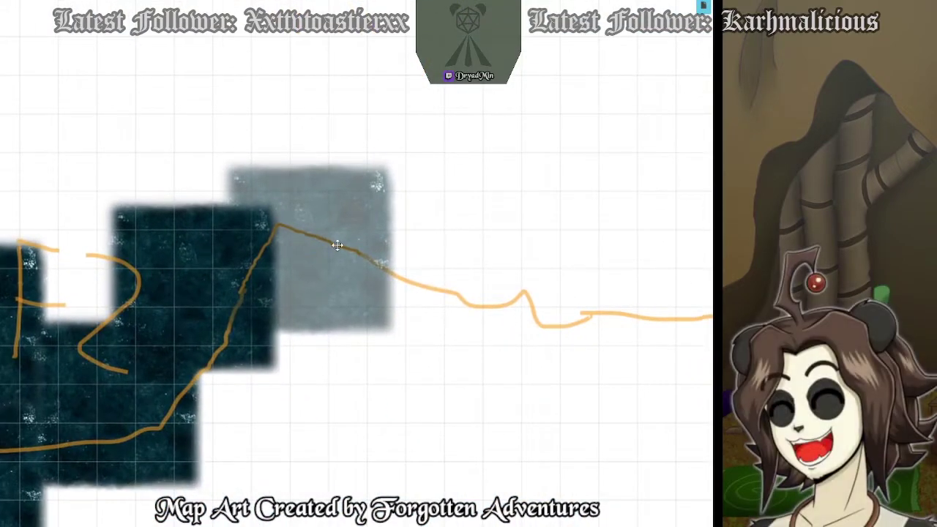
right_click(337, 244)
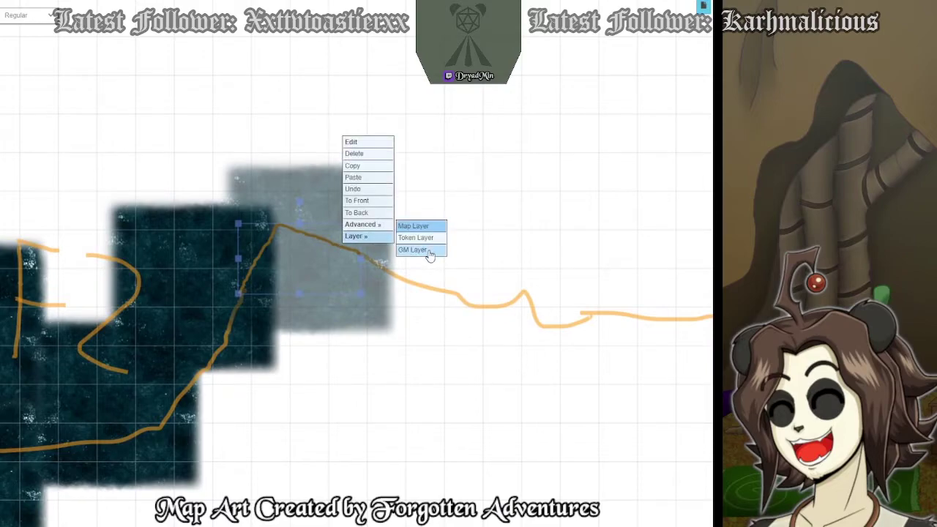
click(431, 254)
click(333, 193)
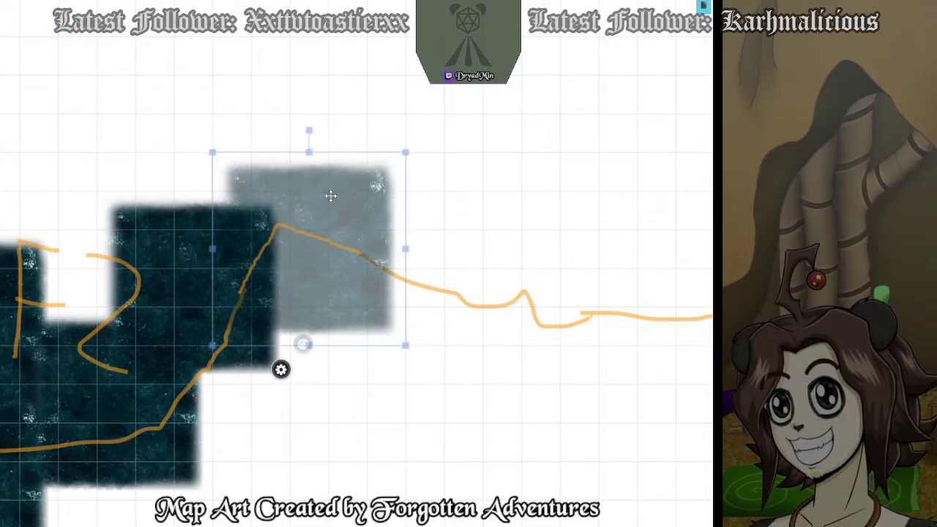
Move the pale water tile east of F2 back to the map layer.
right_click(331, 195)
mouse_move(356, 182)
click(406, 176)
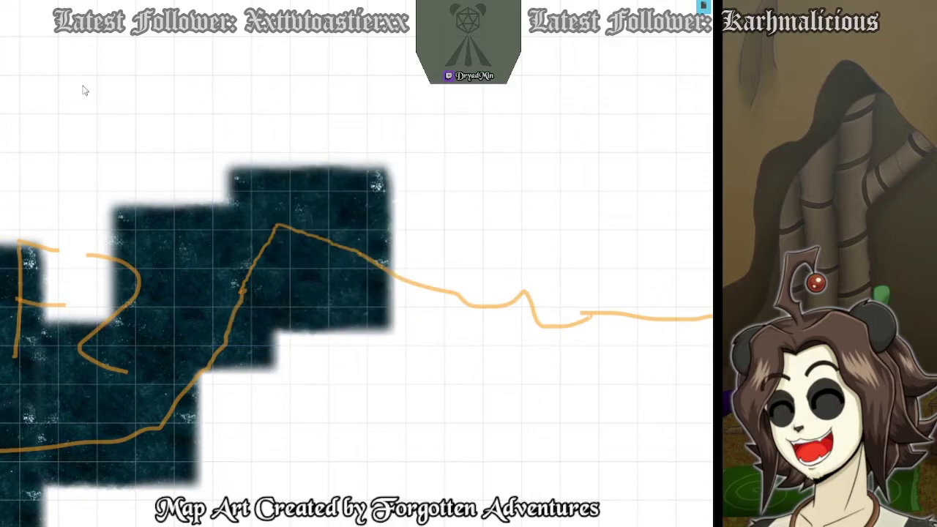
mouse_move(2, 33)
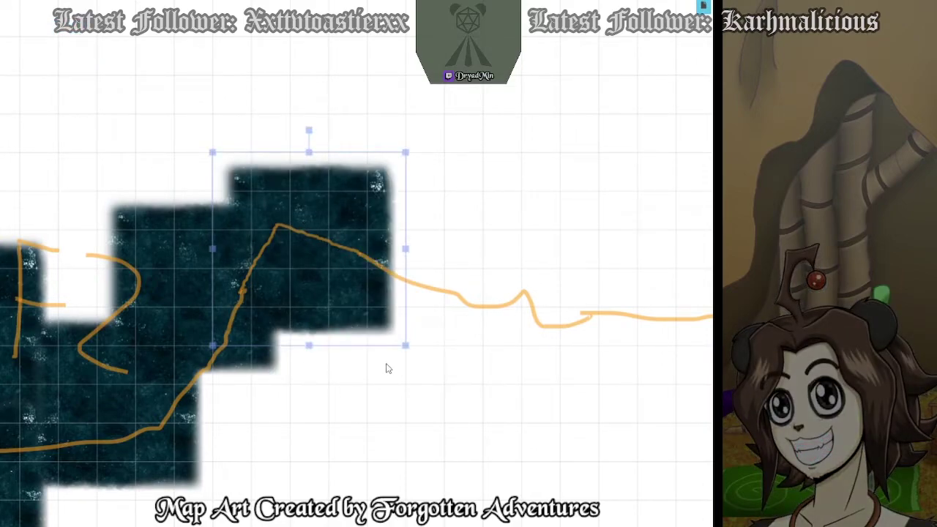
Paste two more teal water tiles east of F2, one over the southern outline and one stepped up northeast of it.
click(375, 402)
scroll(412, 395, down, 4)
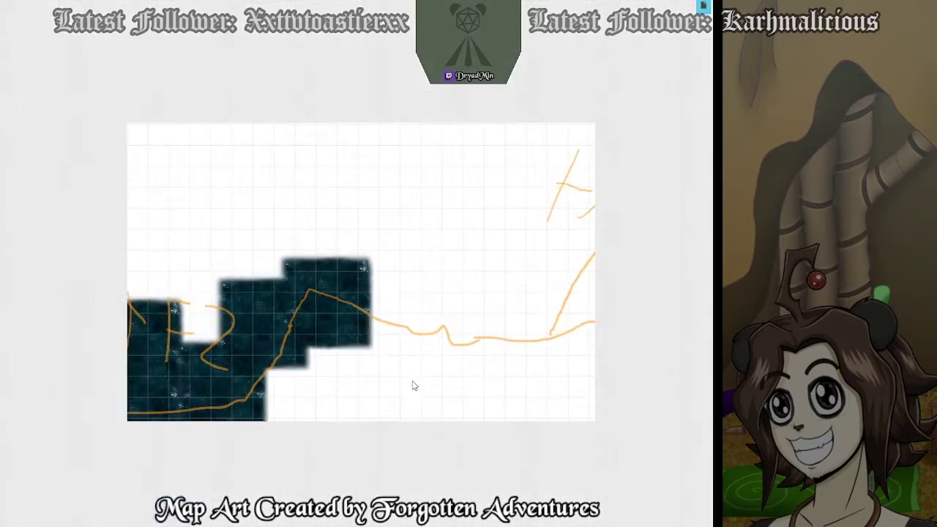
scroll(401, 268, up, 3)
key(ctrl+v)
drag(409, 264, 416, 302)
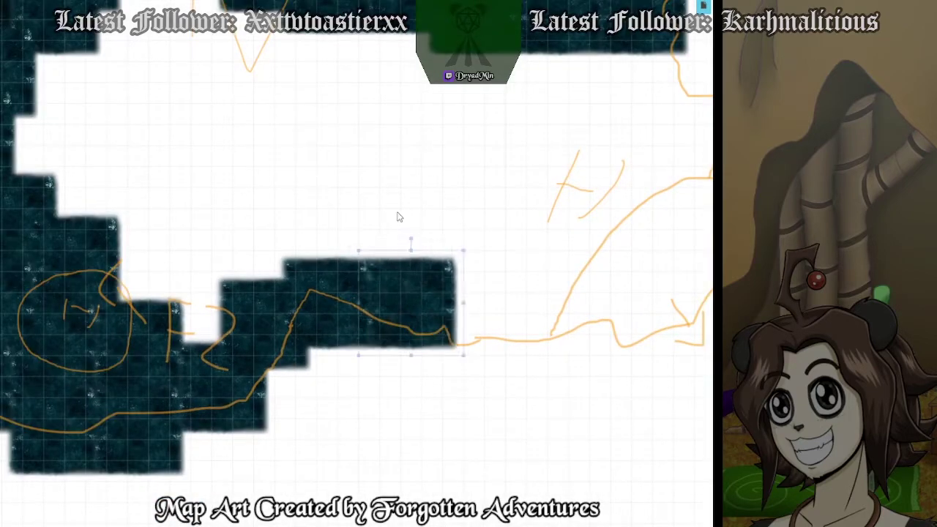
key(ctrl+v)
drag(428, 249, 417, 222)
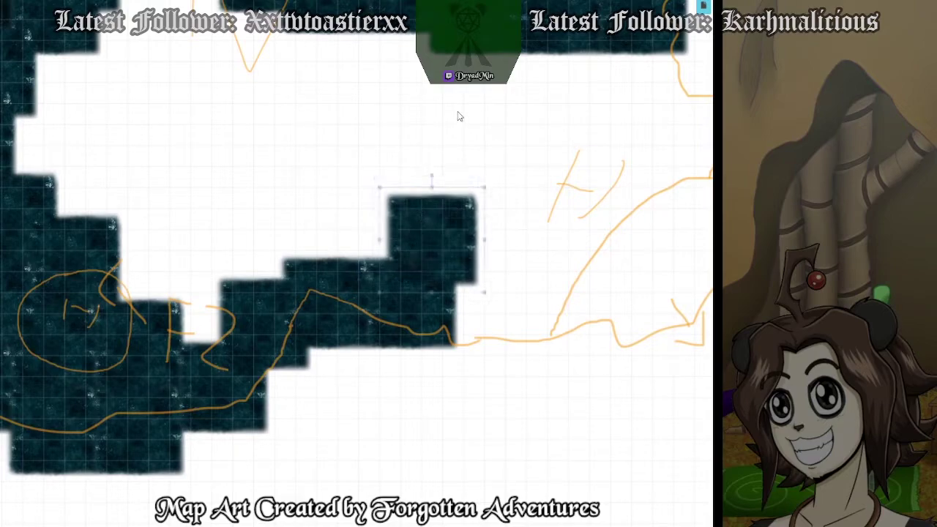
Continue the teal water tiles diagonally northeast past the H mark until they join the northern water.
key(ctrl+v)
drag(468, 155, 476, 186)
key(ctrl+v)
drag(510, 108, 520, 136)
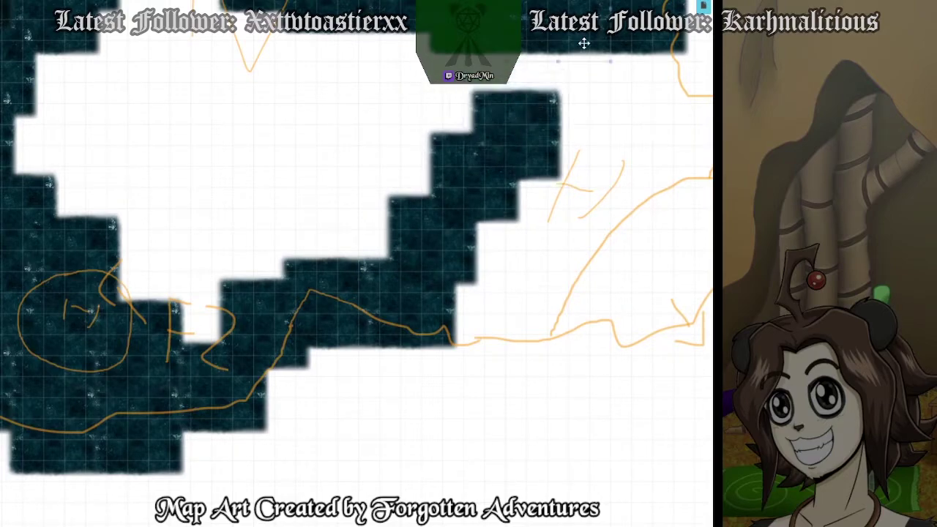
key(ctrl+v)
drag(583, 50, 583, 96)
key(ctrl+v)
drag(647, 38, 665, 98)
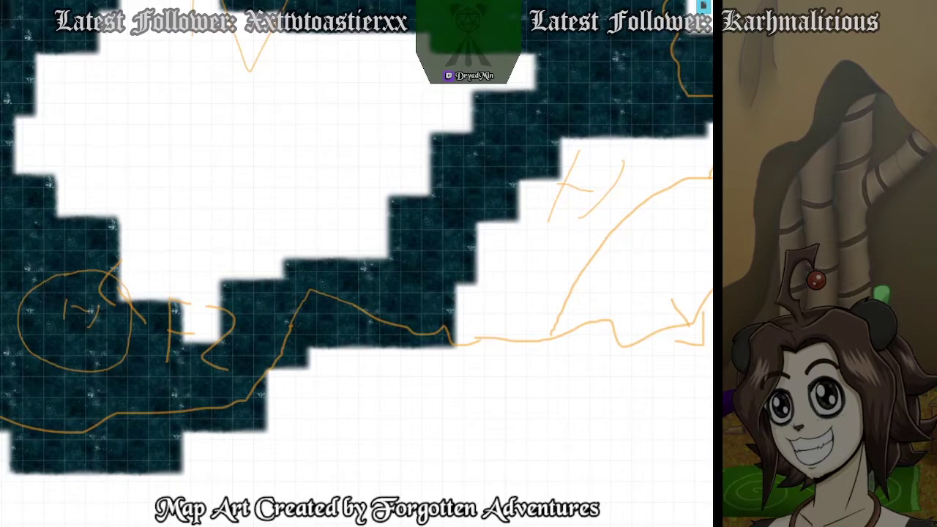
Fill the enclosed white gap north of F2 with pasted teal water tiles.
drag(366, 36, 524, 110)
key(ctrl+v)
drag(399, 89, 426, 102)
key(ctrl+v)
drag(338, 96, 387, 78)
key(ctrl+v)
drag(364, 153, 392, 190)
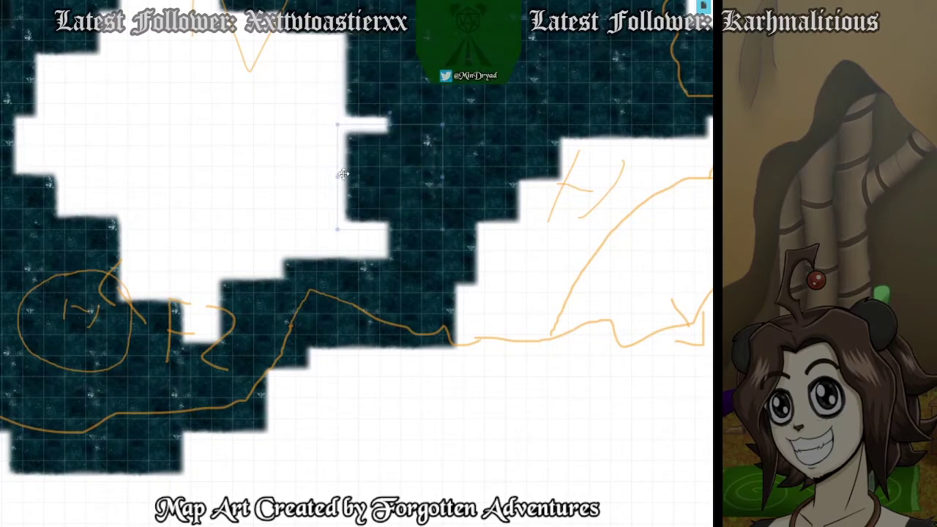
double_click(343, 175)
click(532, 335)
drag(289, 219, 294, 86)
drag(182, 80, 109, 249)
Place pale water tiles from the eastern outline corner westward across the H mark, against the teal water.
drag(88, 123, 308, 514)
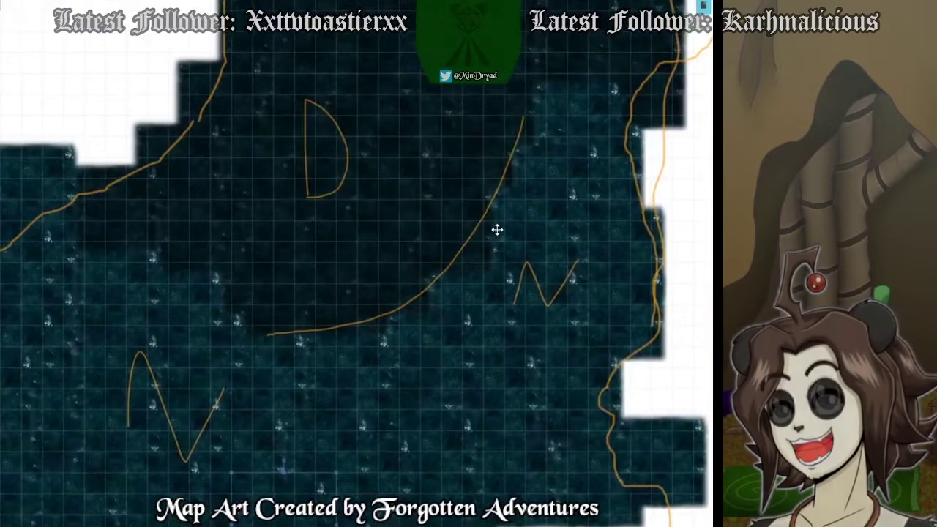
drag(500, 85, 449, 373)
drag(435, 87, 393, 498)
mouse_move(398, 179)
mouse_down()
mouse_move(394, 368)
mouse_move(388, 69)
mouse_up()
mouse_move(388, 483)
mouse_down()
mouse_move(408, 290)
mouse_move(395, 80)
mouse_up()
drag(410, 337, 387, 70)
scroll(455, 304, down, 3)
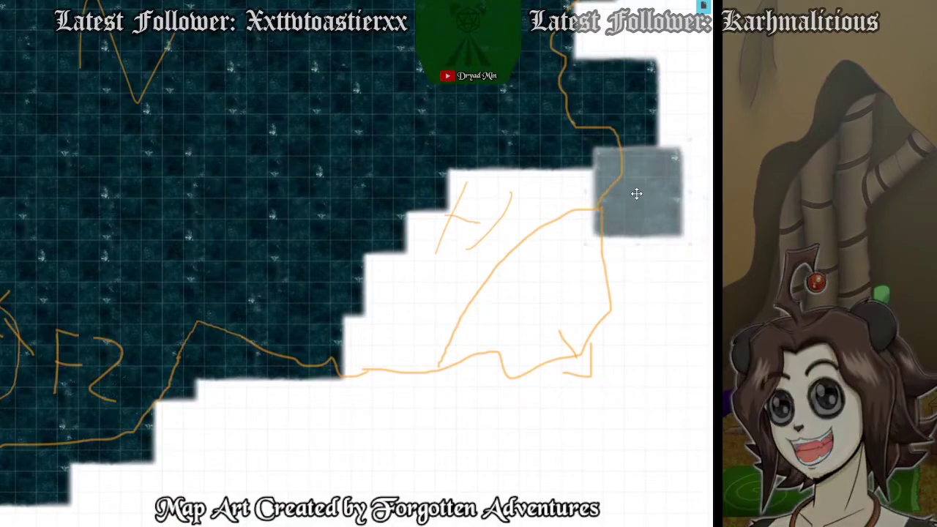
click(636, 190)
click(561, 210)
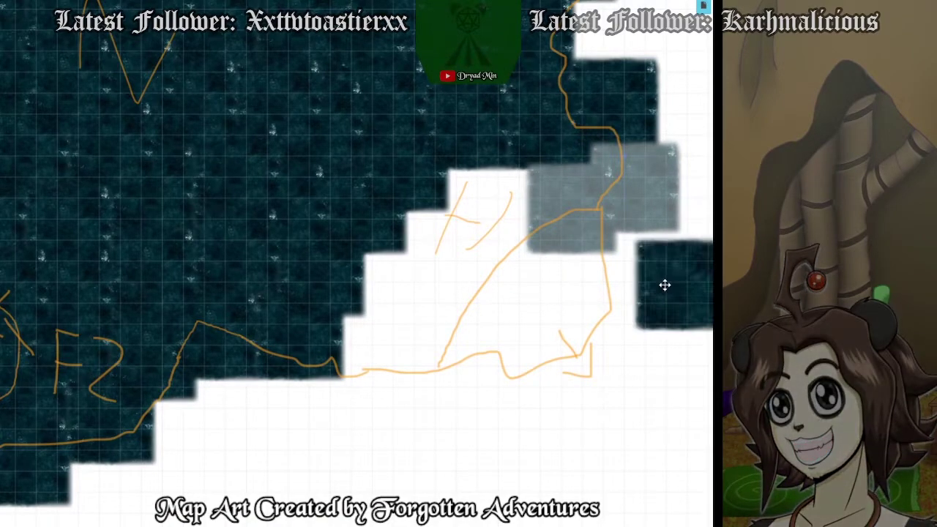
click(482, 221)
click(441, 253)
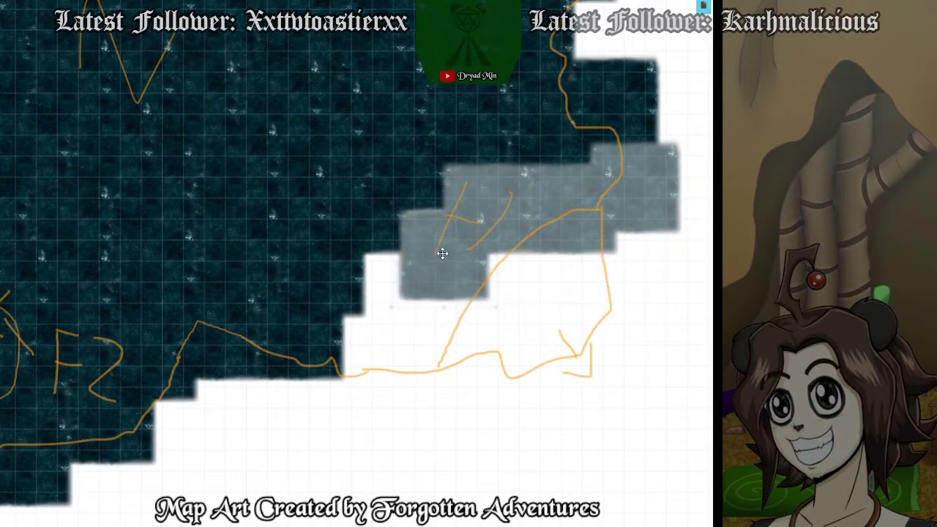
Fill the rest of the H zone with pale water tiles down to the southern outline.
drag(464, 332, 398, 280)
key(ctrl+v)
drag(417, 372, 364, 350)
key(ctrl+v)
drag(460, 390, 466, 364)
click(508, 414)
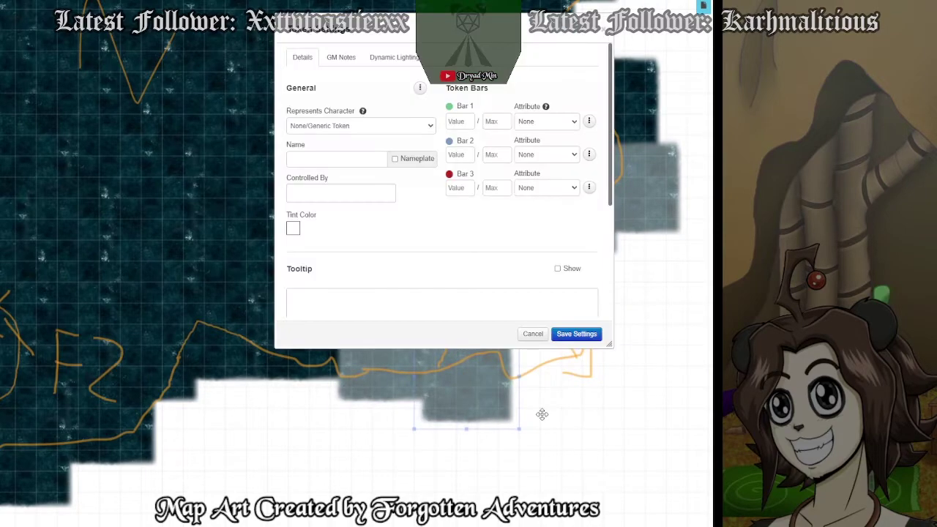
click(532, 334)
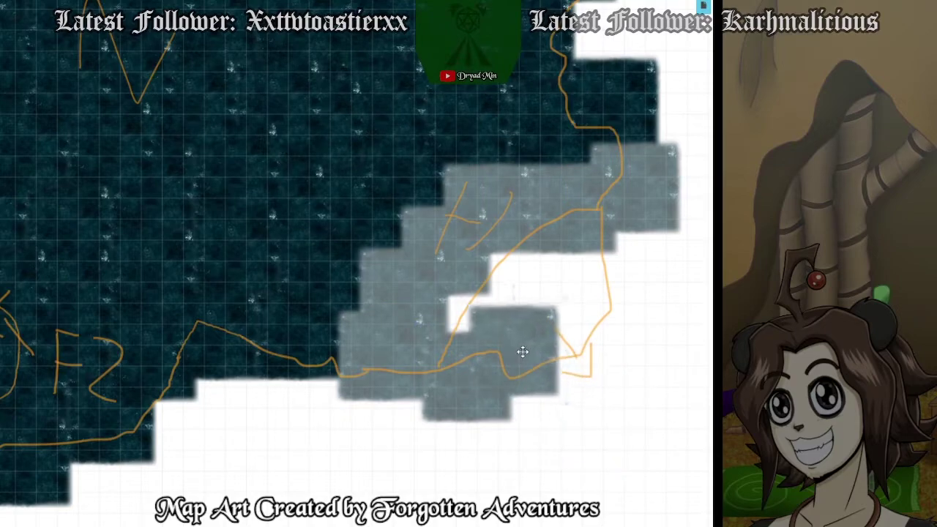
click(557, 300)
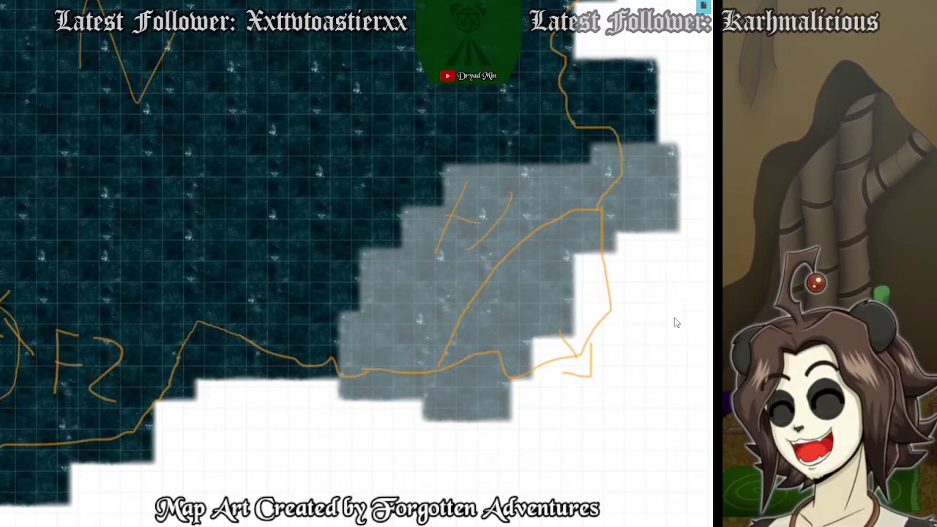
Paste a pale water tile at the circle beside F2 and set it aside west of the outline.
scroll(502, 397, left, 5)
scroll(512, 396, down, 3)
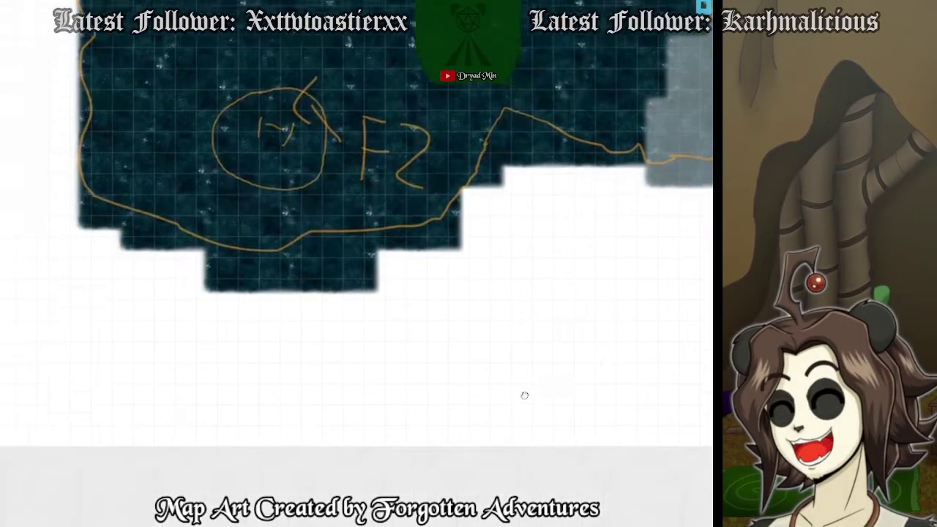
scroll(525, 417, up, 2)
click(306, 239)
click(312, 275)
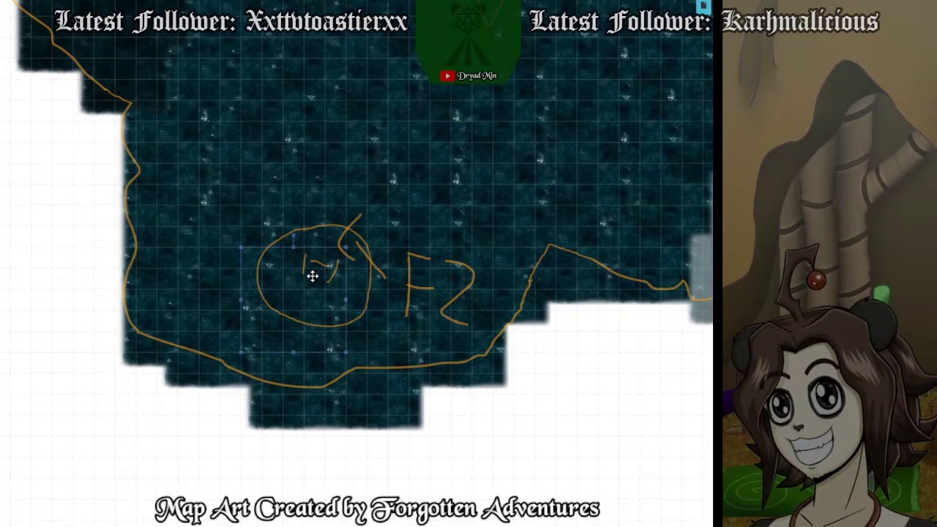
key(ctrl+v)
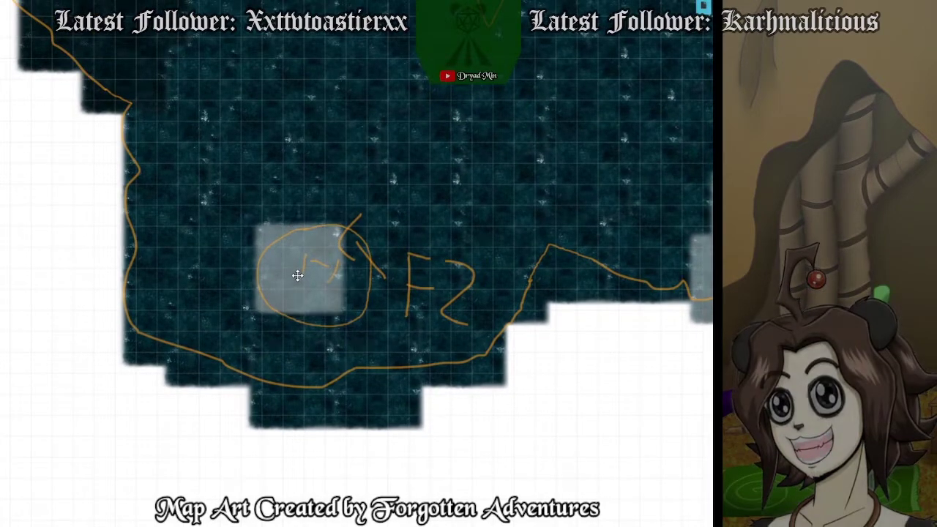
drag(297, 276, 0, 326)
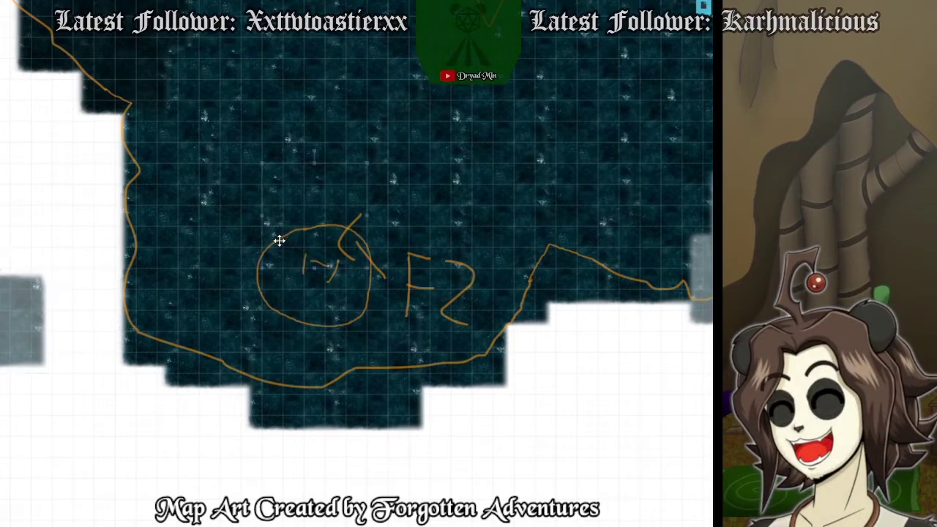
Delete the teal water tiles beneath the circle beside F2.
key(Delete)
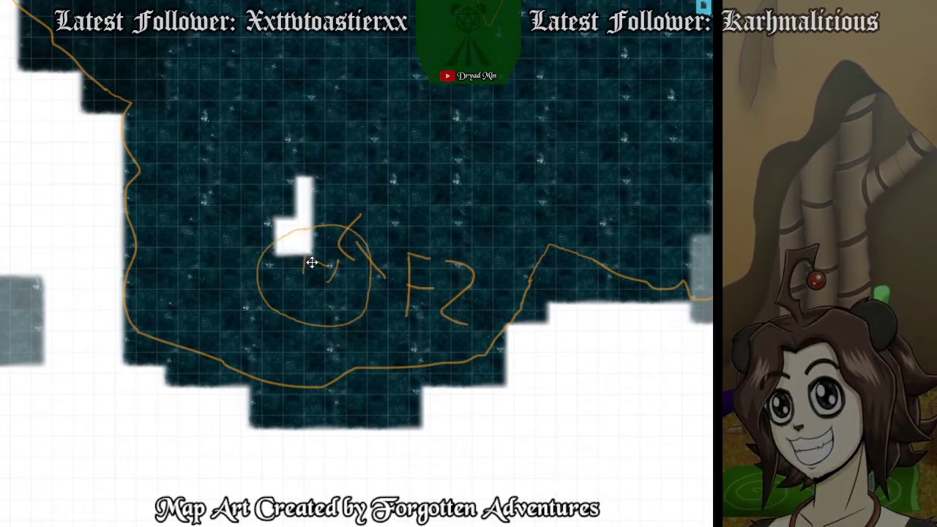
click(305, 280)
key(Delete)
click(337, 279)
key(Delete)
click(333, 256)
key(Delete)
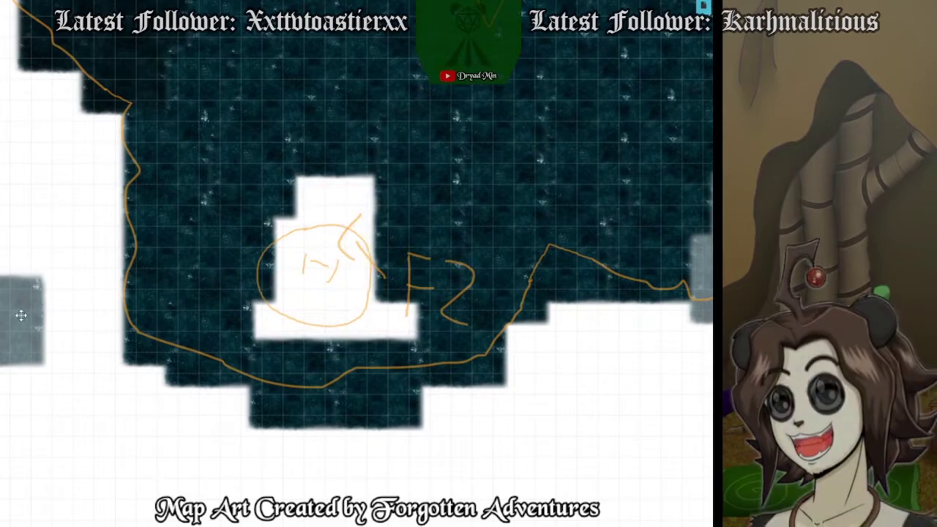
Fill the circle beside F2 with pale water tiles.
drag(21, 315, 298, 289)
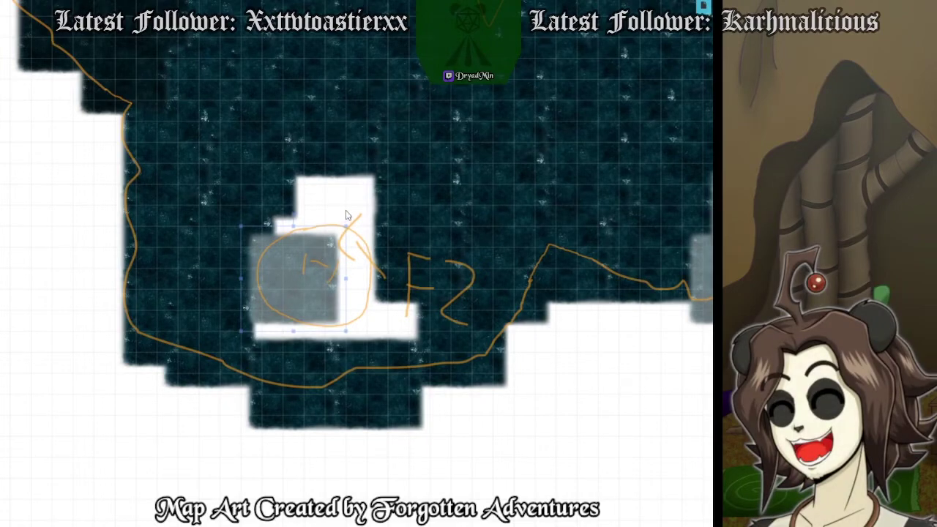
key(ctrl+v)
drag(347, 213, 333, 278)
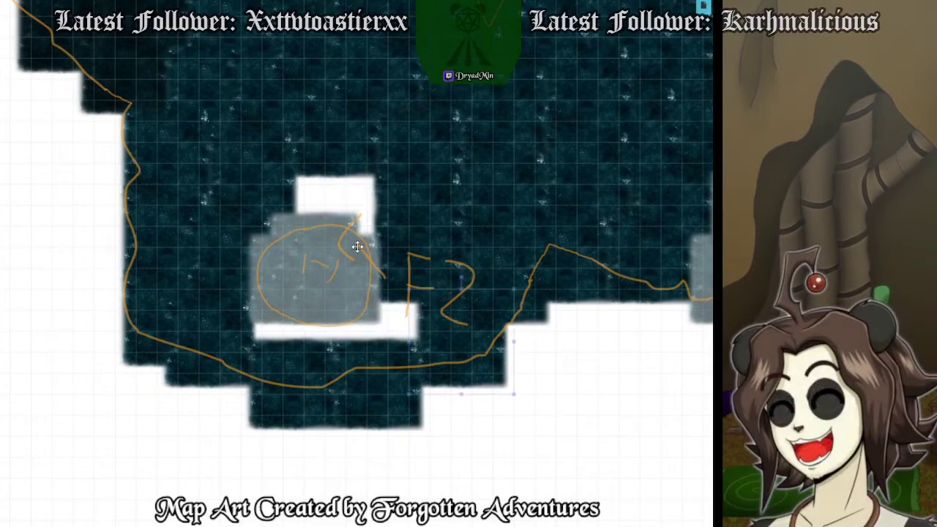
Paste copies of a teal tile over the gaps north, west and southeast of the pale circle.
click(286, 195)
key(ctrl+c)
key(ctrl+v)
mouse_move(337, 192)
mouse_down()
mouse_move(286, 172)
mouse_move(335, 177)
mouse_up()
drag(247, 172, 220, 233)
drag(193, 284, 266, 311)
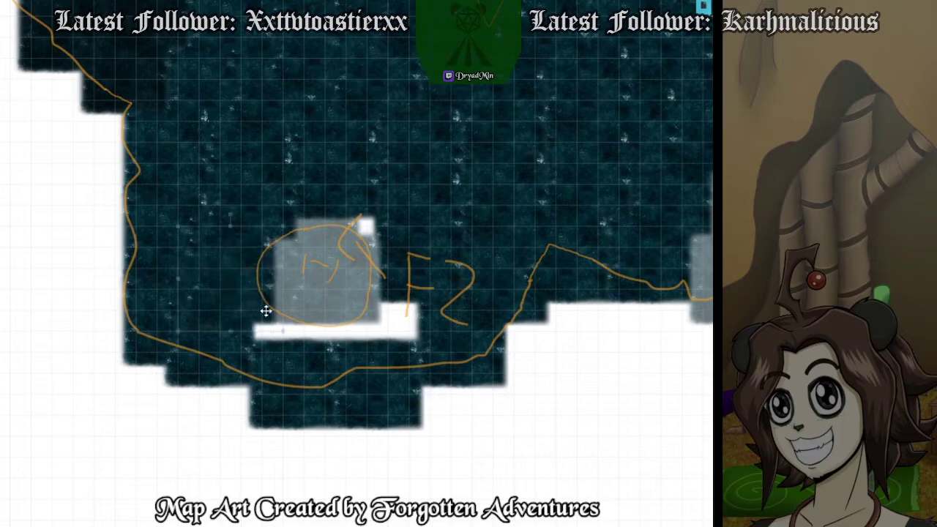
key(ctrl+v)
drag(416, 332, 410, 339)
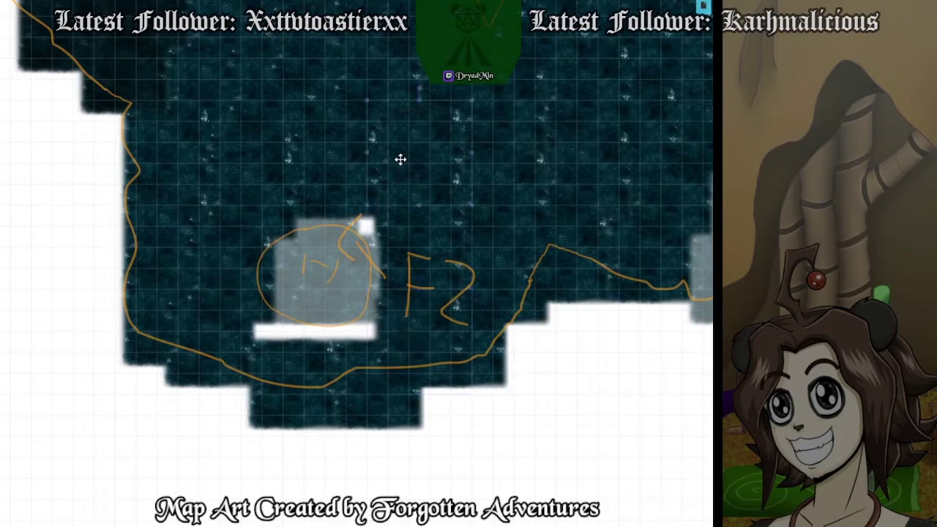
Reposition the teal tiles north of the pale circle to close the remaining gaps and round its upper edge.
drag(402, 159, 395, 188)
drag(418, 142, 435, 137)
drag(412, 173, 379, 207)
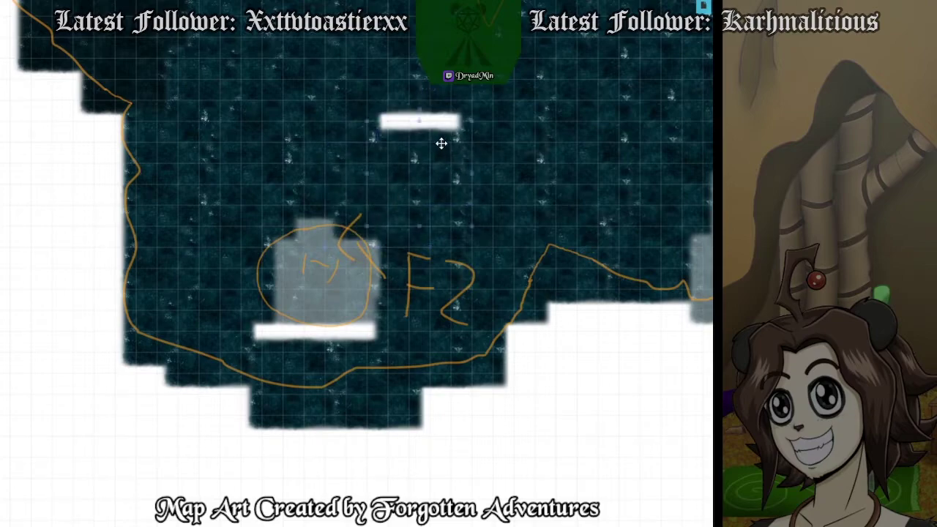
drag(441, 144, 444, 135)
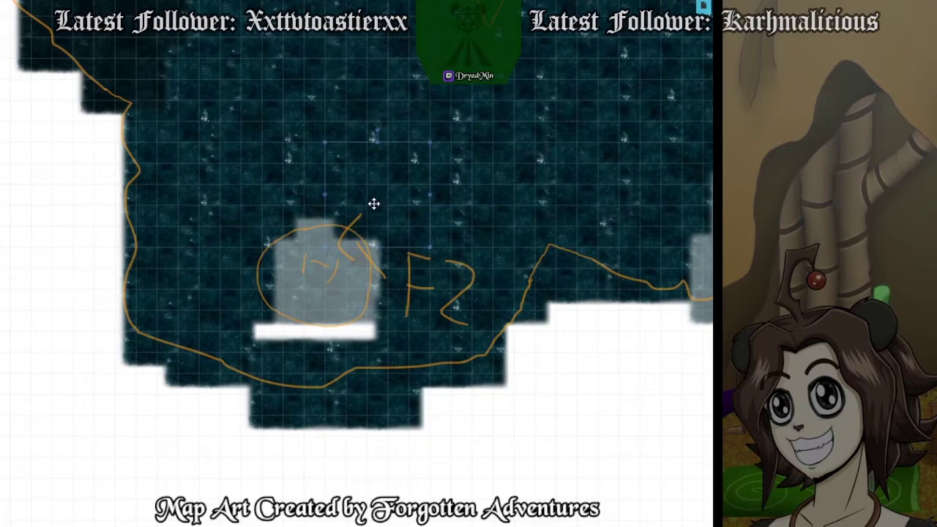
drag(373, 203, 391, 201)
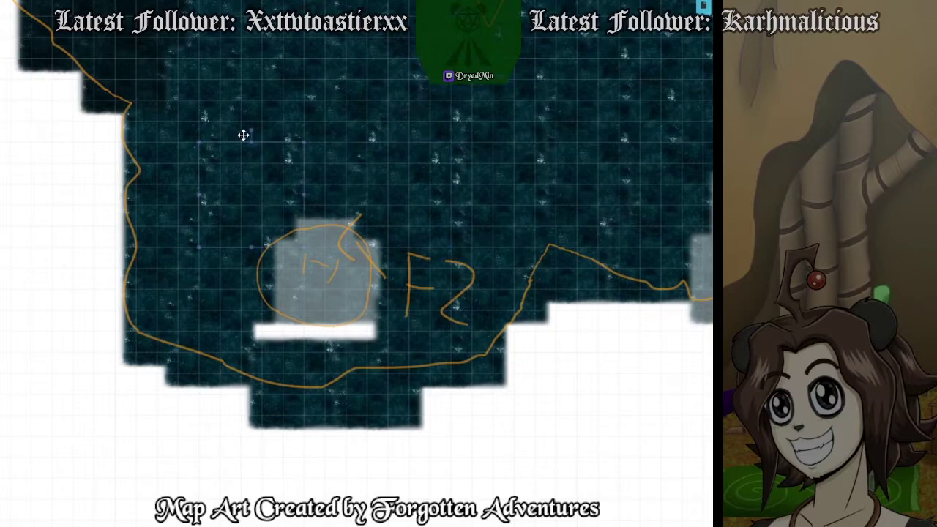
drag(280, 154, 271, 194)
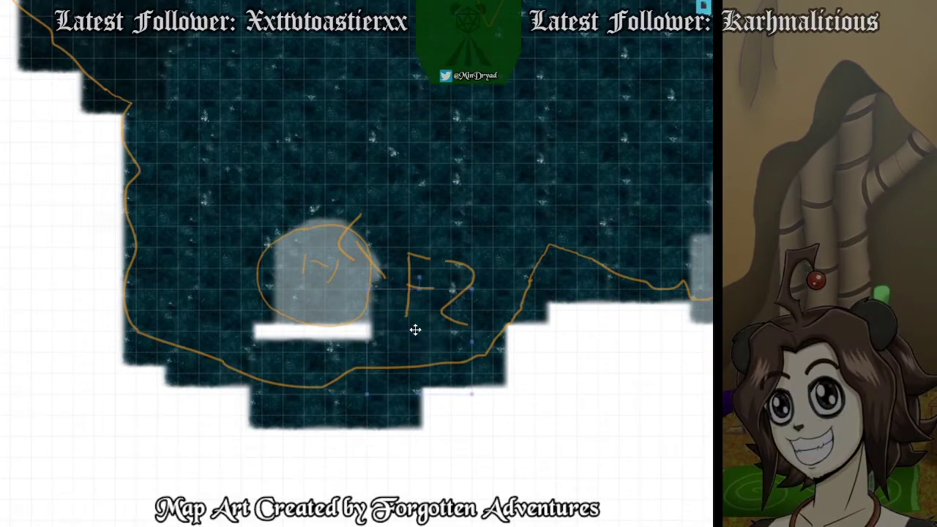
Close the gap south of the pale circle with teal tiles, angling them to round its lower corners.
drag(410, 310, 413, 273)
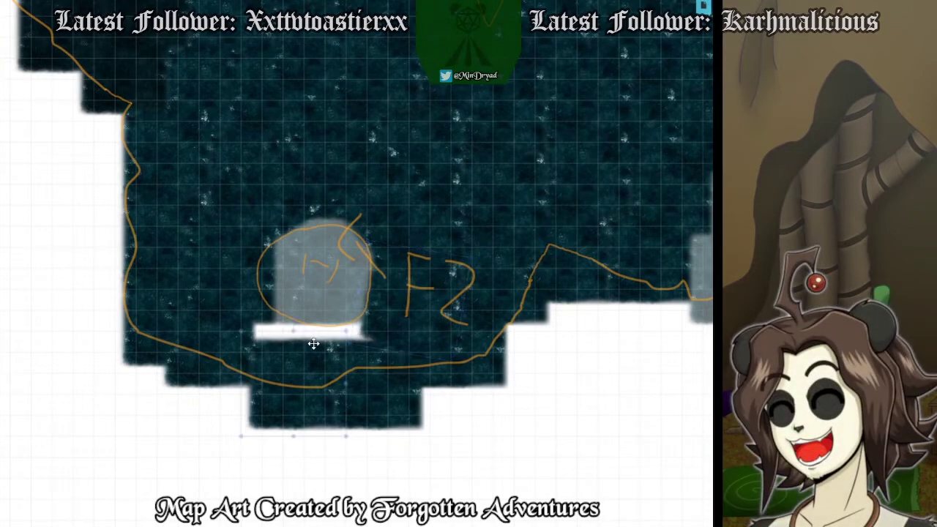
key(ctrl+v)
drag(313, 344, 286, 371)
key(ctrl+v)
drag(373, 351, 355, 358)
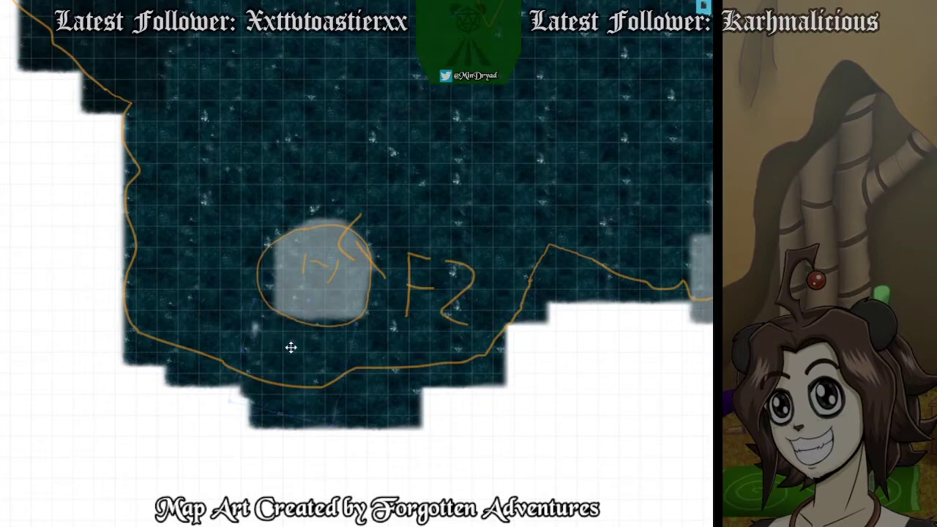
Try to rotate the dark tiles on the stepped west side of the central D zone to follow the outline, and undo the changes.
scroll(464, 192, down, 5)
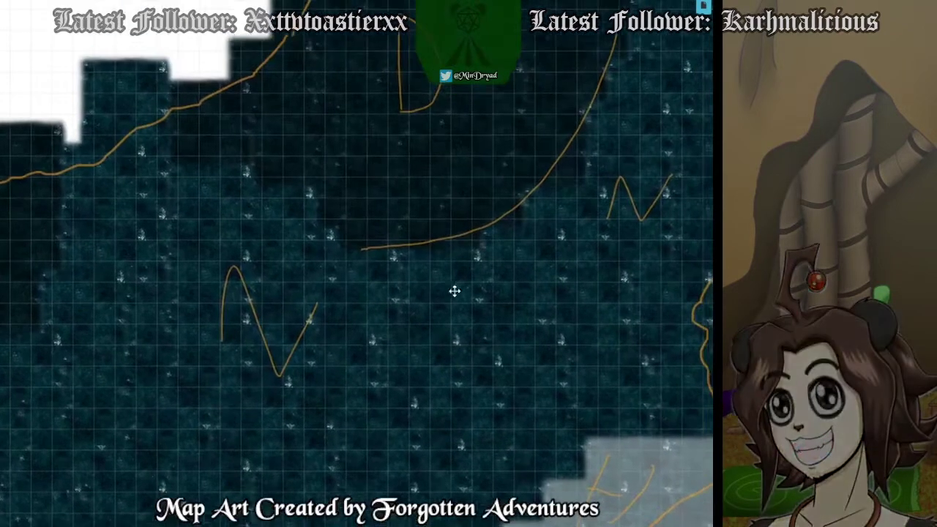
scroll(162, 117, up, 5)
scroll(161, 113, up, 5)
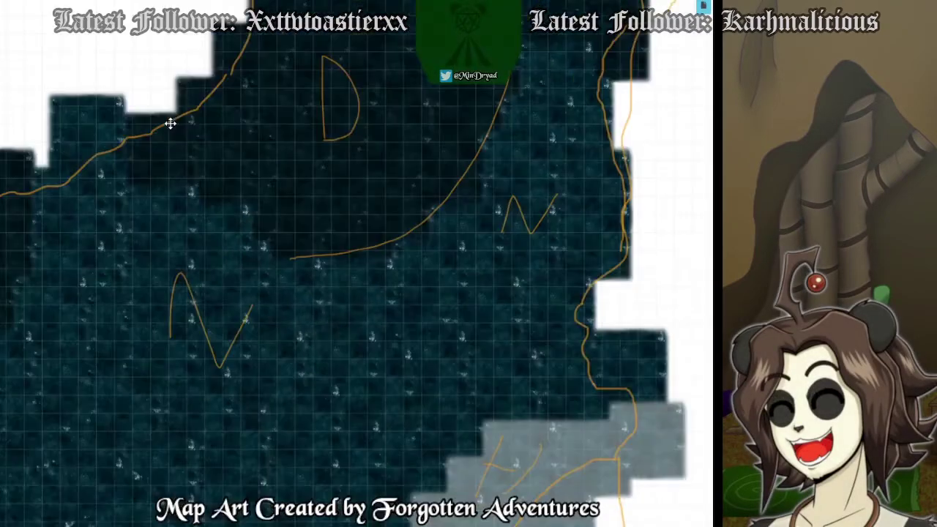
drag(169, 124, 261, 245)
scroll(283, 272, down, 1)
scroll(293, 278, up, 4)
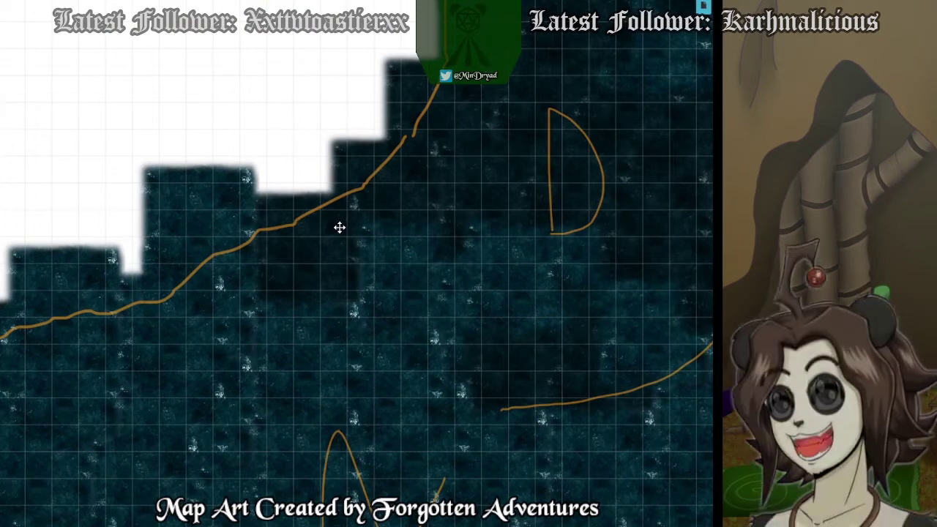
scroll(325, 245, down, 2)
drag(417, 215, 348, 261)
click(325, 199)
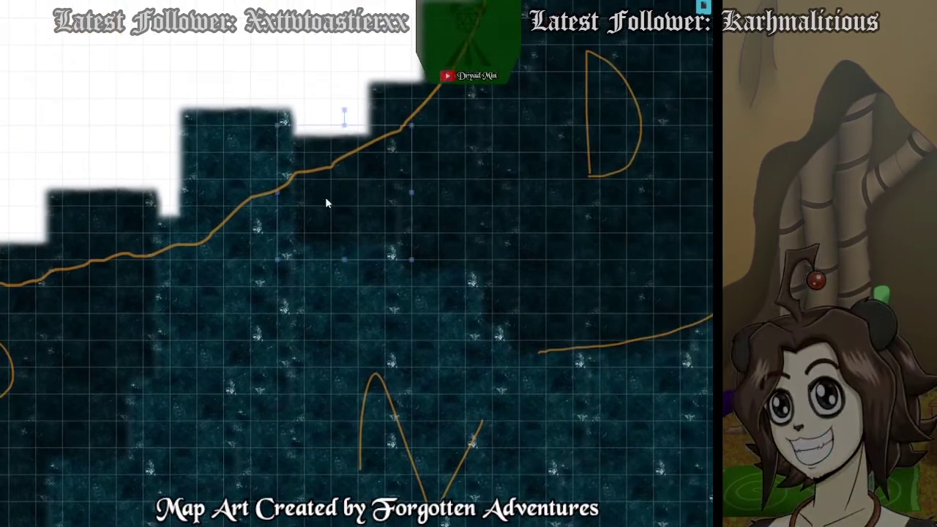
drag(344, 114, 299, 128)
mouse_move(338, 178)
mouse_down()
mouse_move(361, 203)
mouse_move(355, 182)
mouse_up()
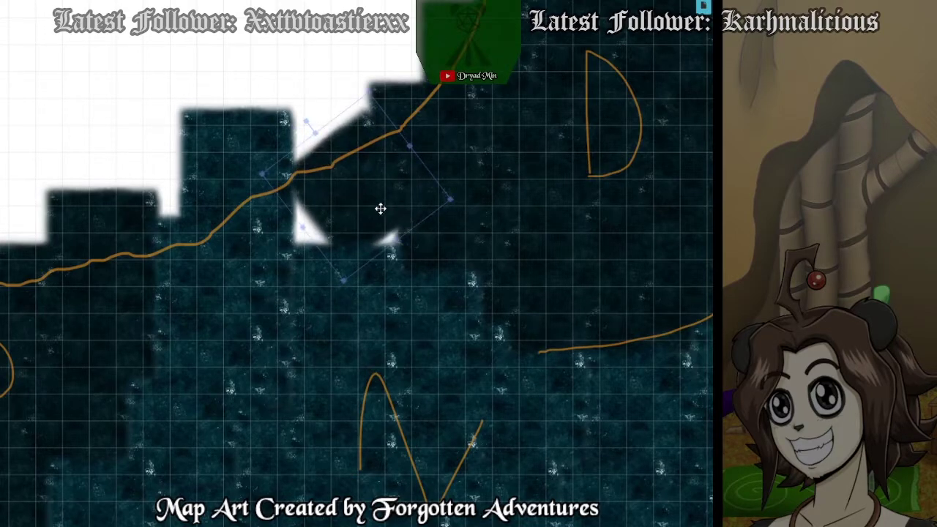
click(452, 163)
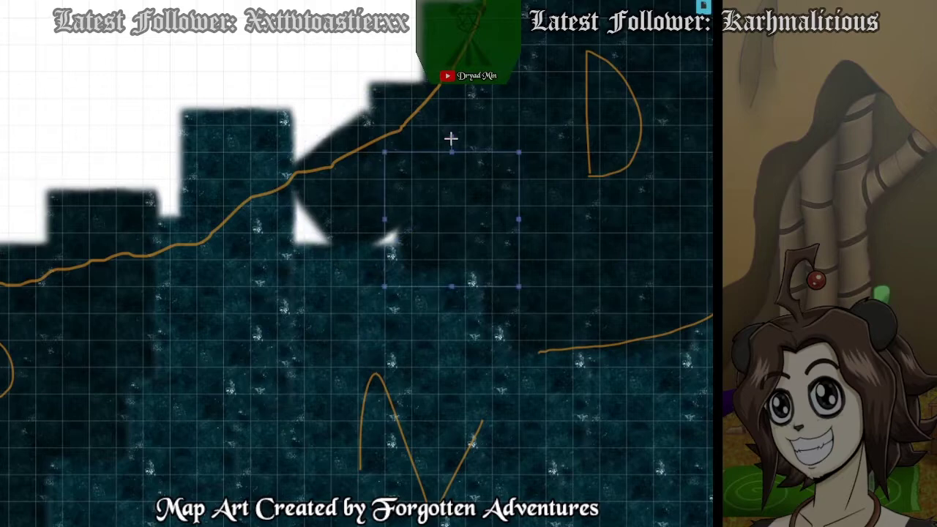
drag(450, 139, 432, 211)
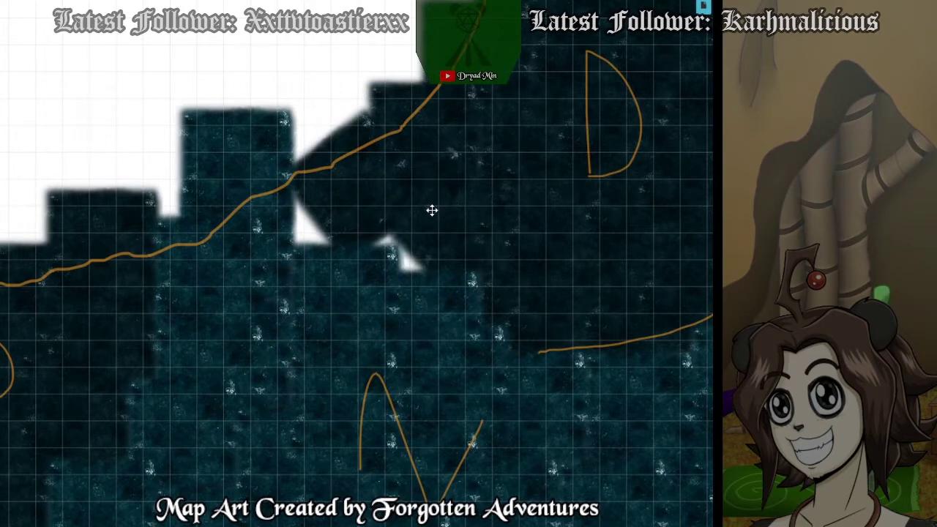
key(ctrl+z)
key(ctrl+z)
key(ctrl+z)
Paste a copy of the dark tile, angle it and lay it over the stepped southwest edge of the central D zone.
click(338, 205)
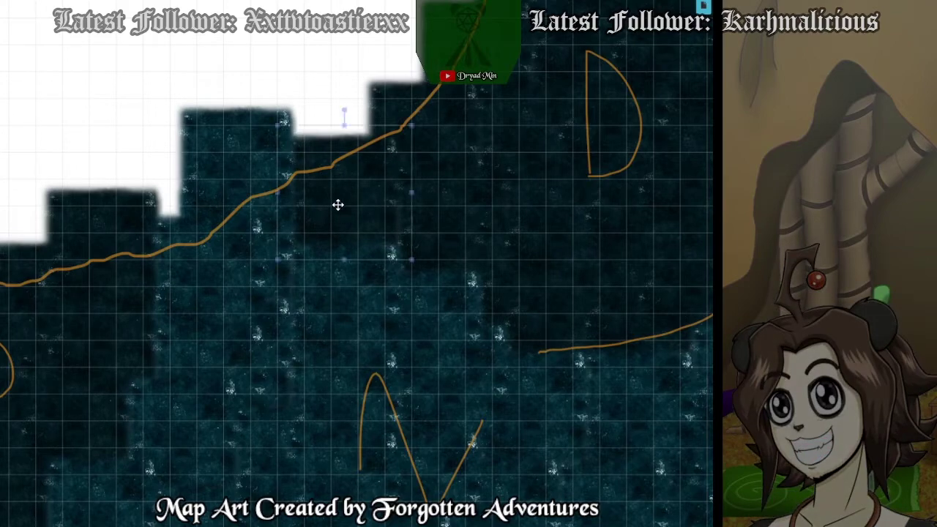
key(ctrl+v)
drag(292, 37, 393, 194)
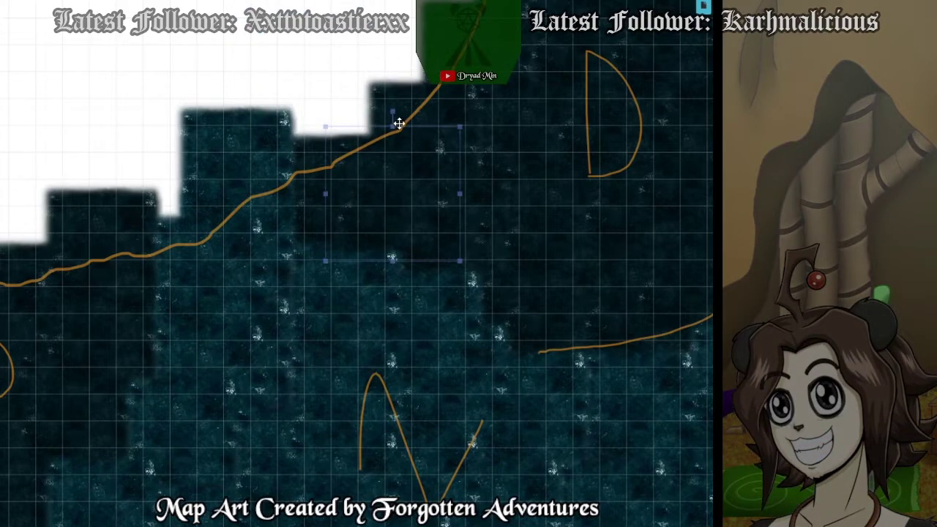
drag(393, 109, 376, 177)
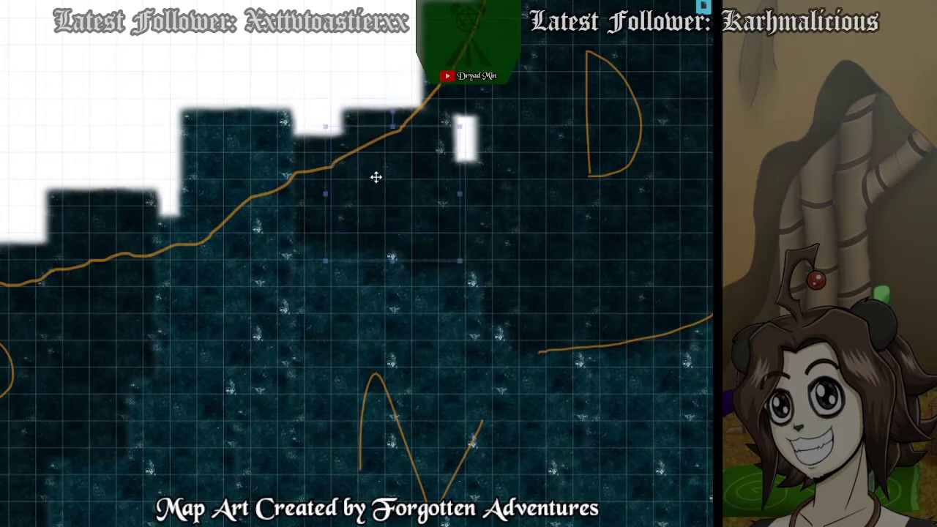
key(ctrl+z)
key(ctrl+z)
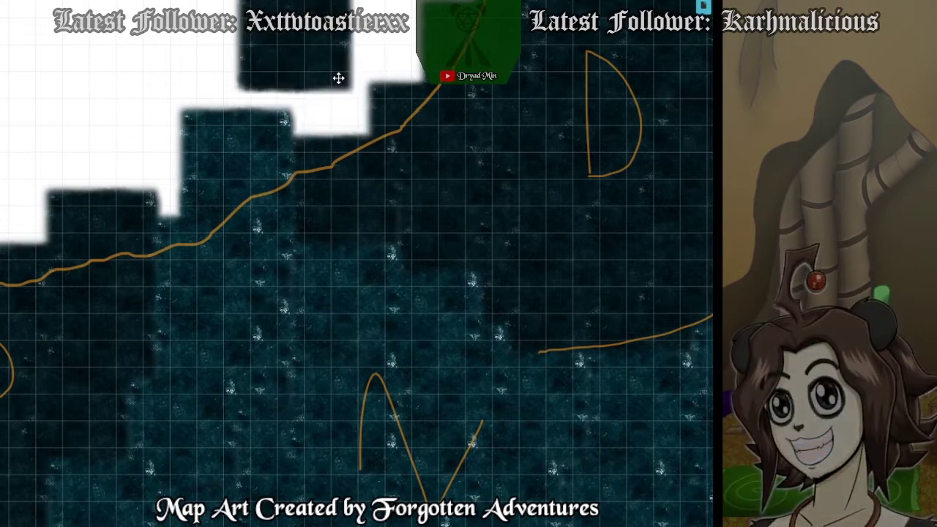
click(335, 77)
drag(324, 71, 230, 159)
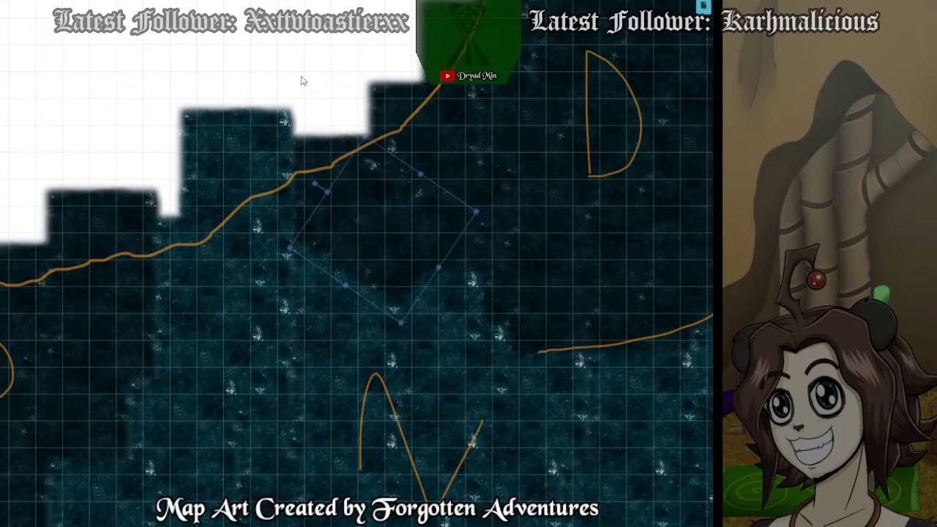
Paste more angled dark tiles to continue the slanted zone edge southeast and cover the area by the northwest outline.
click(282, 59)
key(ctrl+v)
drag(291, 78, 467, 290)
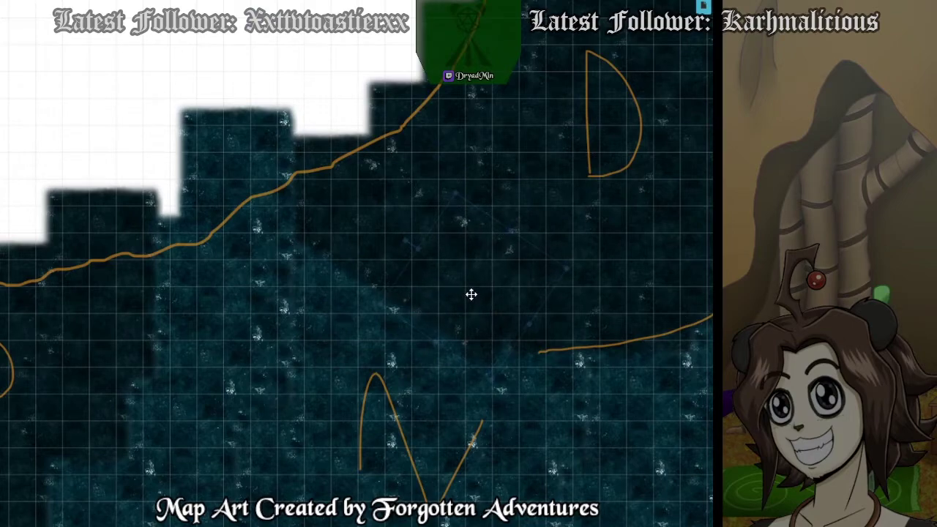
drag(308, 76, 490, 261)
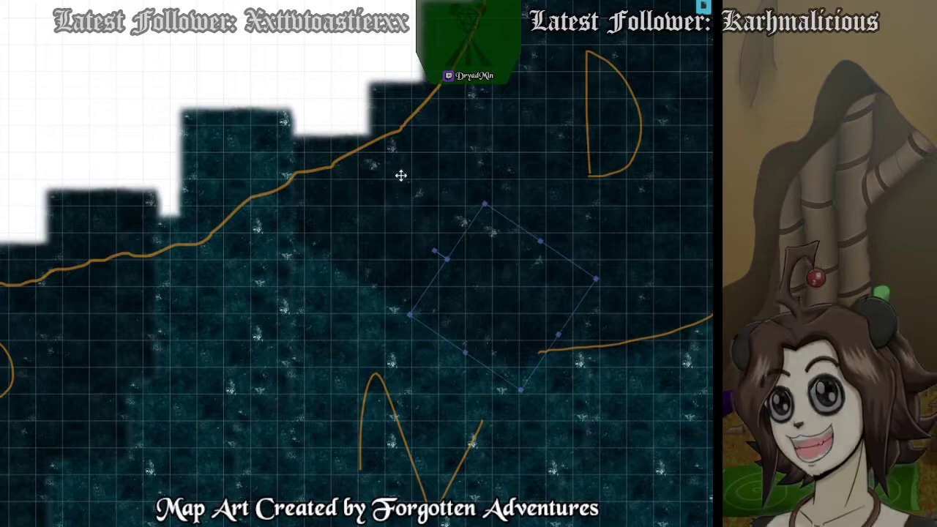
click(318, 73)
drag(308, 66, 383, 199)
drag(243, 94, 295, 31)
Paste a copy of a teal tile, tilt it slightly and lay it over the east edge of the western D zone.
click(445, 144)
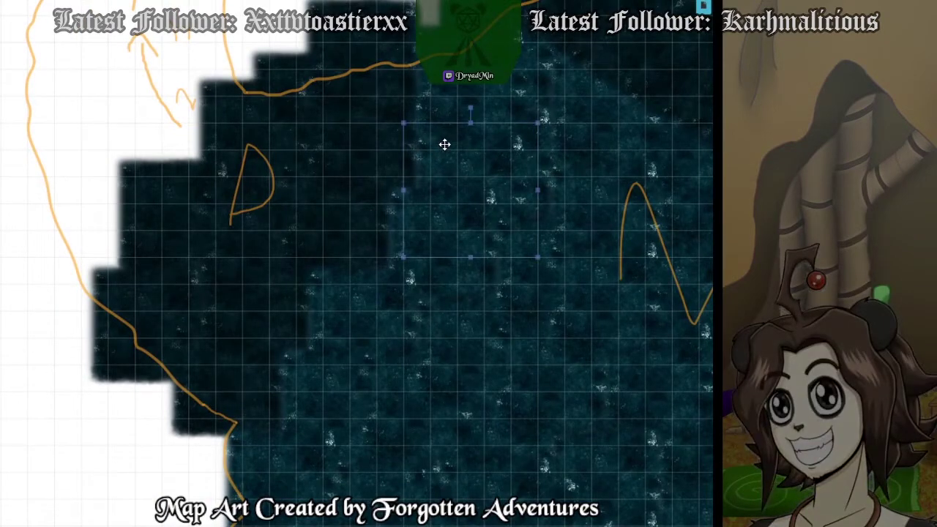
drag(444, 144, 405, 194)
click(315, 69)
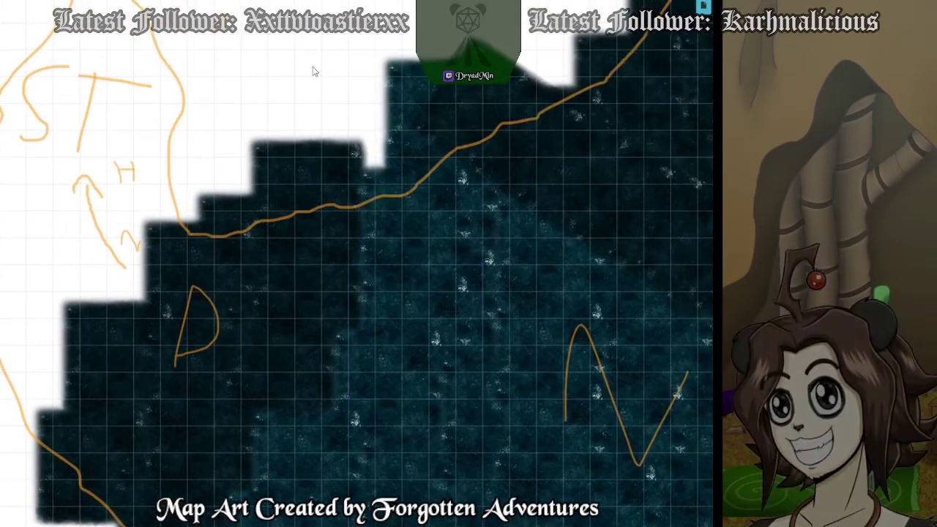
key(ctrl+v)
drag(314, 69, 323, 8)
drag(313, 73, 385, 262)
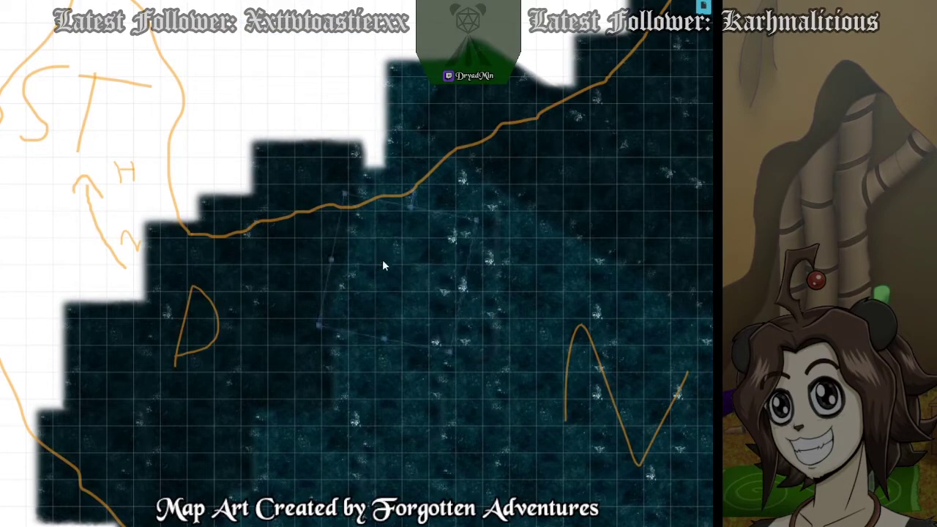
Place tilted copies of the teal tile down the stepped southeast edge of the western D zone to smooth it into a slope.
key(ctrl+v)
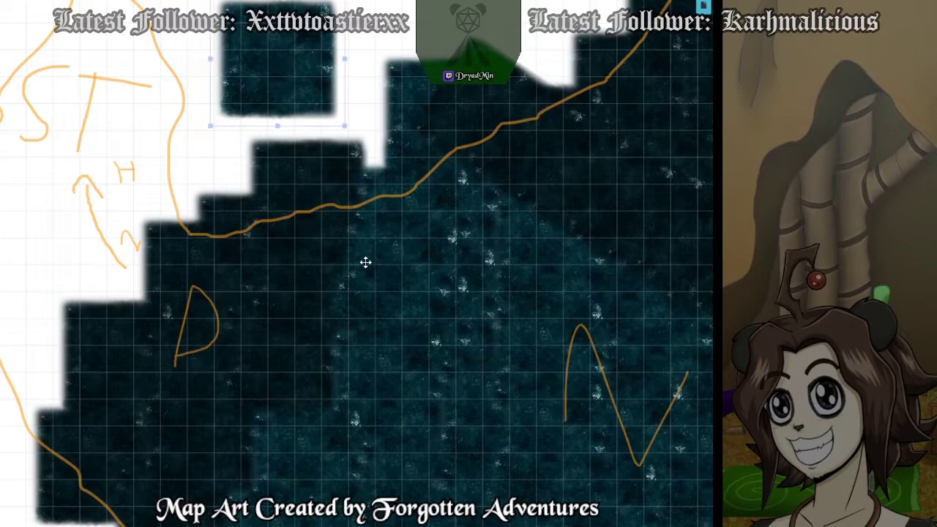
click(282, 91)
key(Delete)
key(ctrl+v)
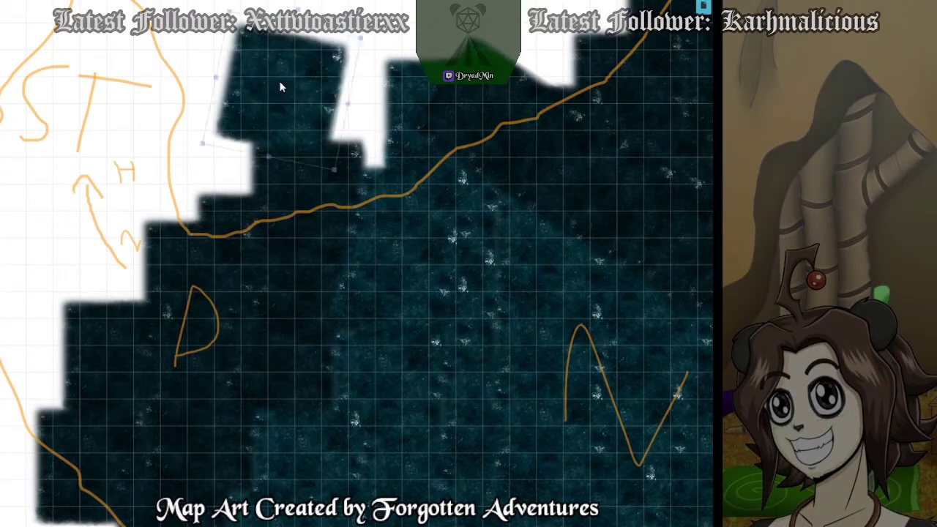
drag(283, 90, 368, 396)
drag(365, 364, 364, 380)
drag(324, 468, 391, 340)
click(373, 326)
drag(390, 263, 428, 270)
drag(393, 339, 363, 303)
drag(395, 241, 419, 253)
drag(344, 305, 134, 317)
drag(116, 391, 308, 374)
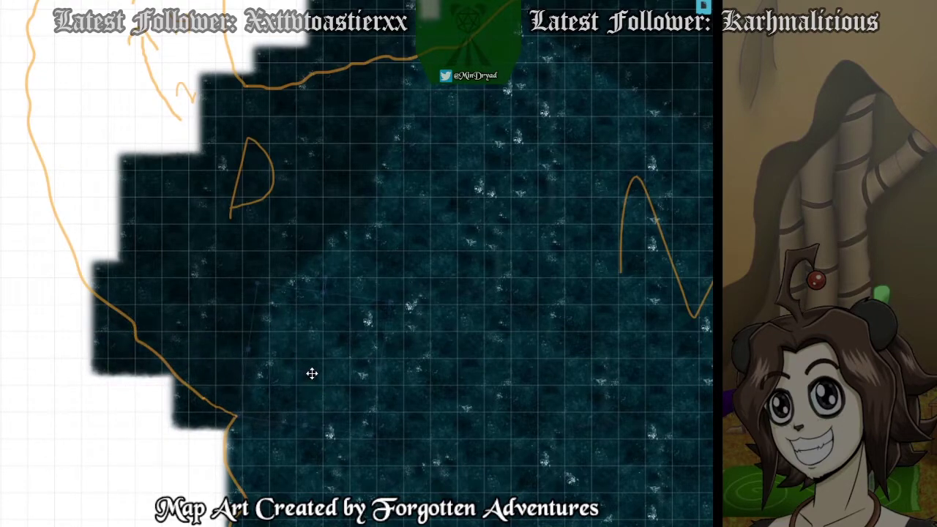
Paste another teal tile, rotate it and fit it where the western D zone's south end meets the cave outline.
key(ctrl+v)
drag(98, 473, 263, 461)
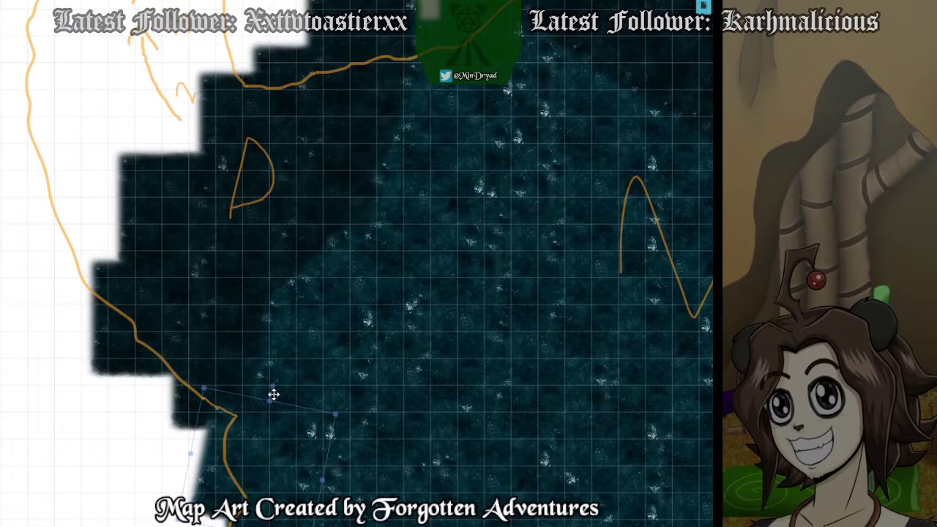
drag(272, 384, 281, 443)
drag(136, 449, 77, 351)
scroll(318, 361, down, 5)
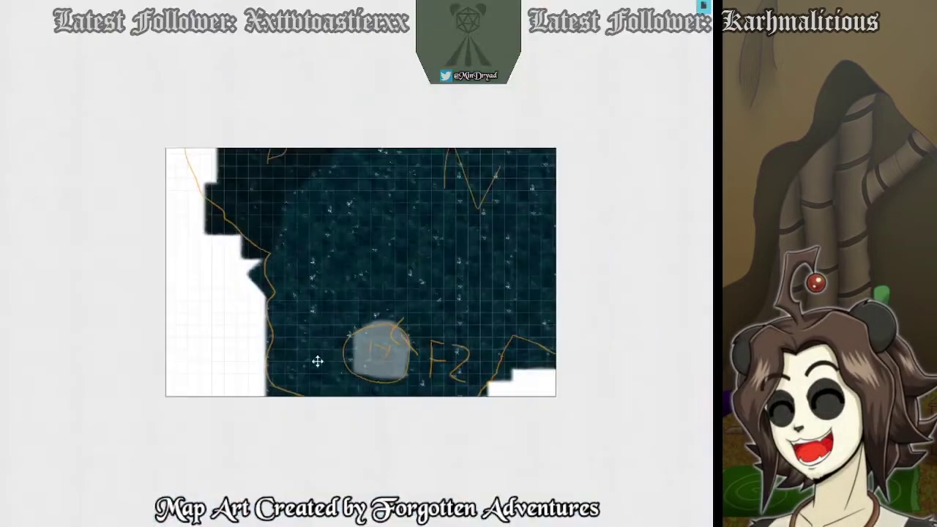
scroll(398, 305, up, 3)
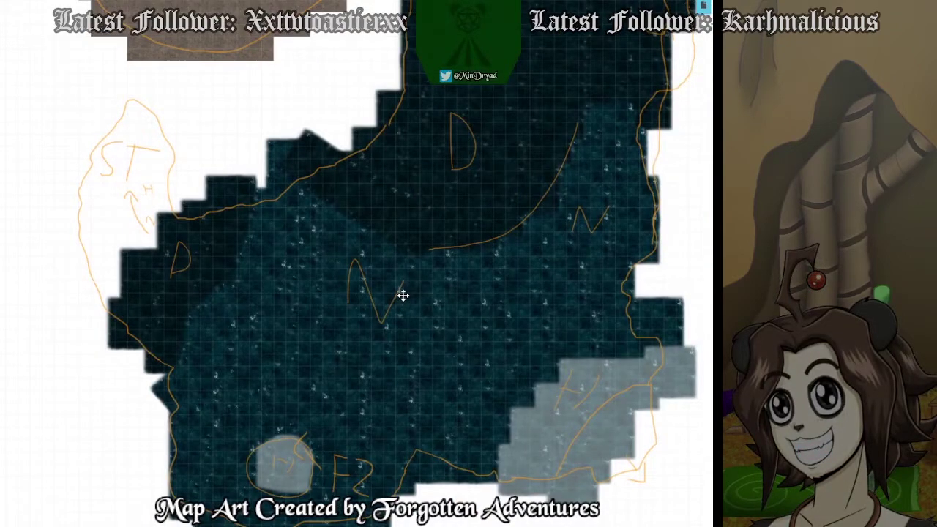
scroll(478, 277, up, 3)
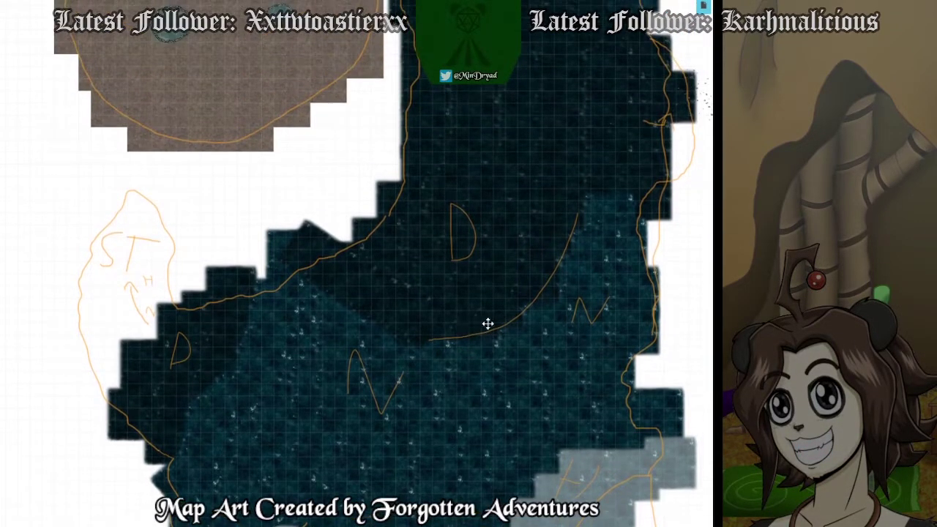
scroll(554, 324, up, 4)
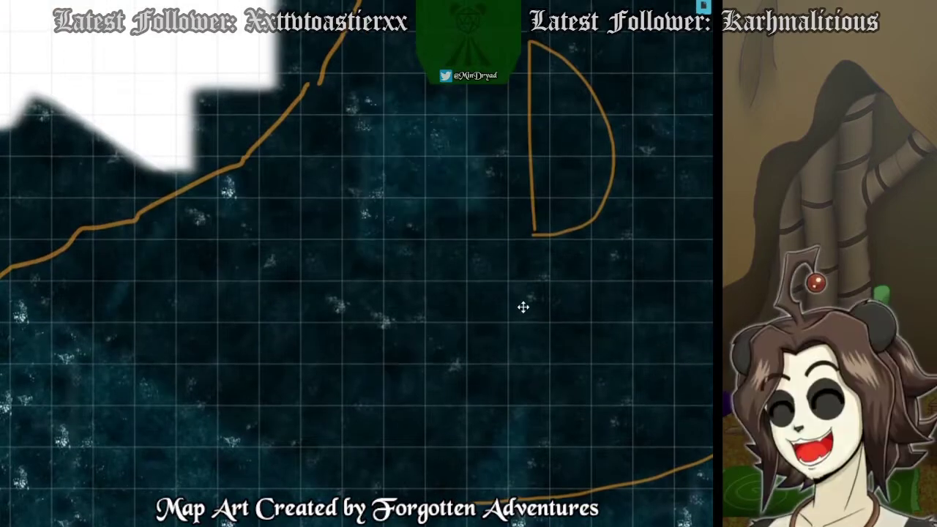
scroll(466, 331, up, 8)
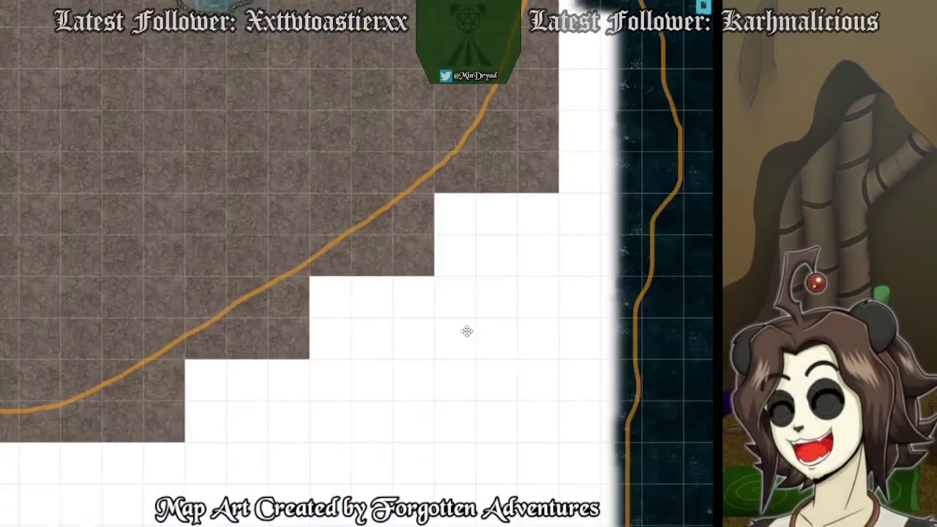
drag(518, 334, 363, 283)
drag(558, 359, 365, 244)
drag(493, 338, 345, 237)
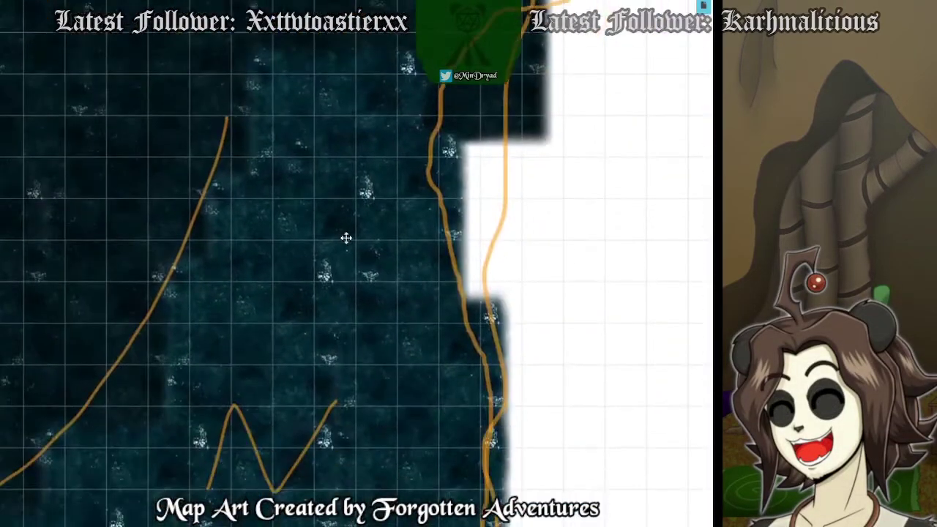
drag(117, 292, 300, 207)
scroll(299, 207, left, 5)
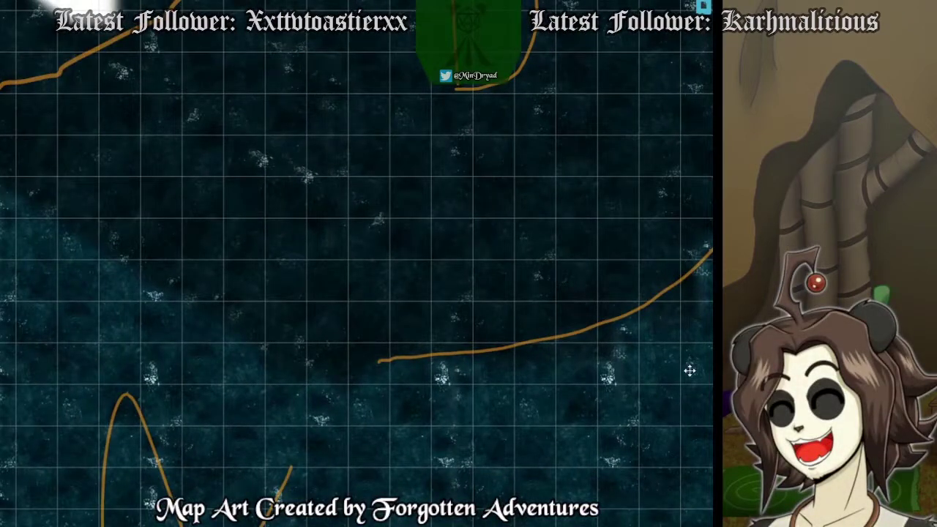
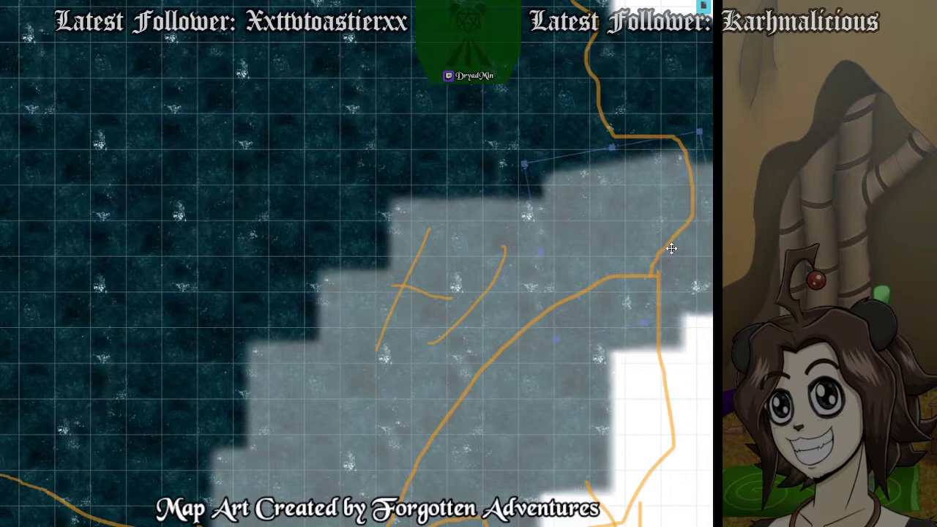
Paste another rotated light water tile along the upper edge of the H area and delete the square tile protruding at its corner.
key(ctrl+v)
drag(472, 163, 533, 273)
drag(596, 236, 592, 224)
drag(505, 234, 516, 239)
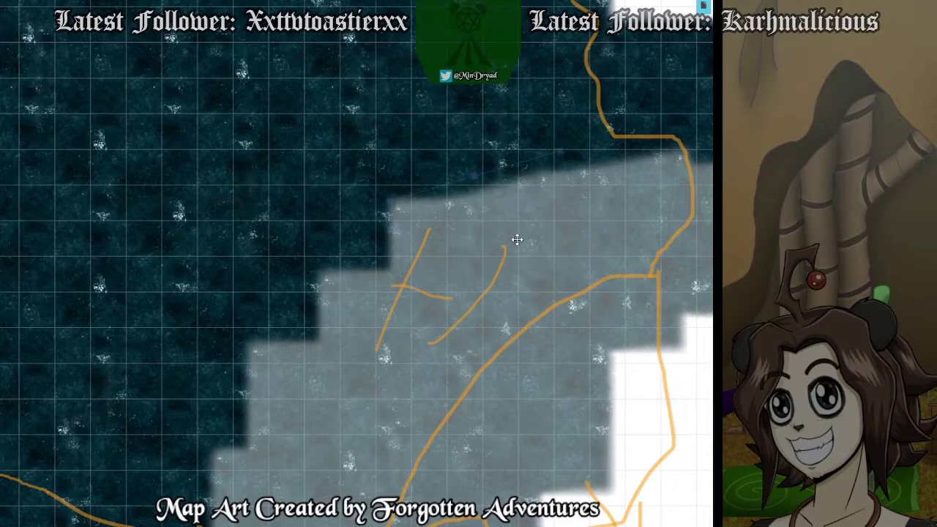
click(391, 211)
key(Delete)
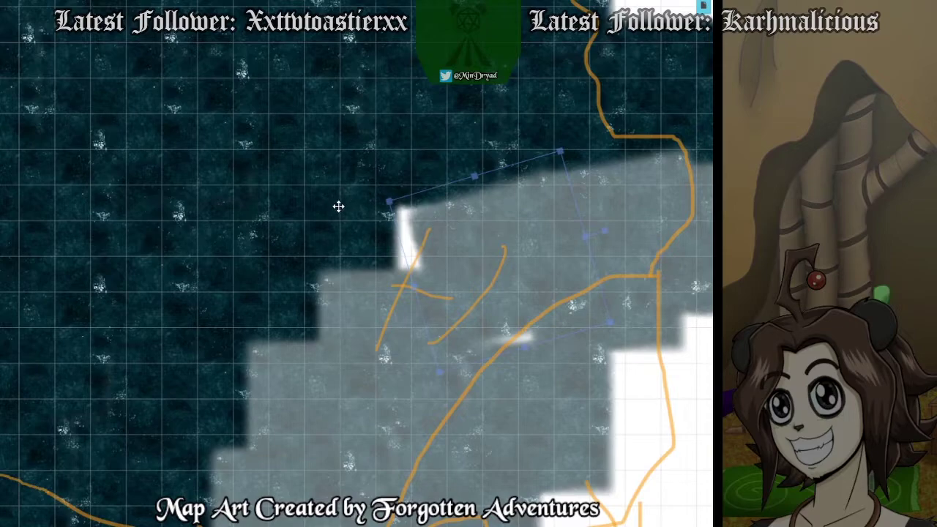
Paste another light water tile, rotate it more steeply and fit it over the next stair-step of the H area's curved edge.
key(ctrl+v)
drag(339, 219, 399, 326)
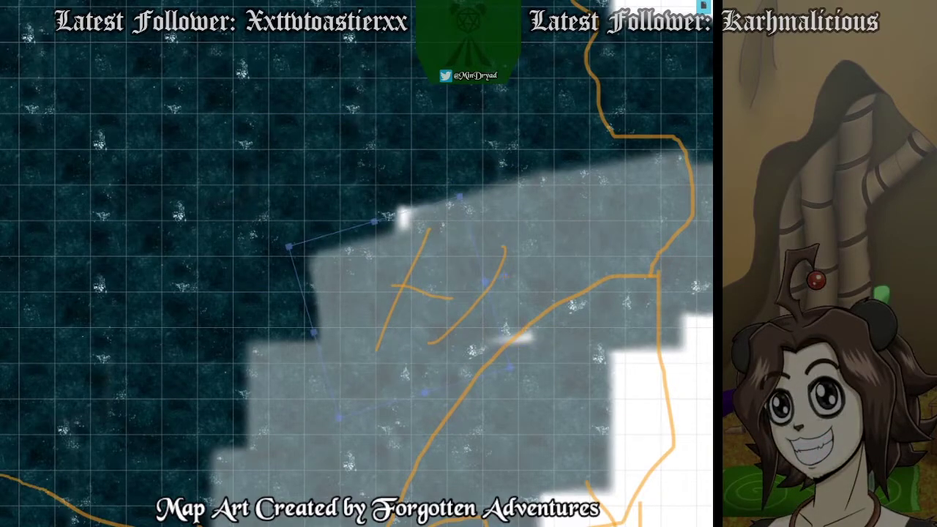
drag(505, 275, 483, 236)
drag(427, 266, 431, 274)
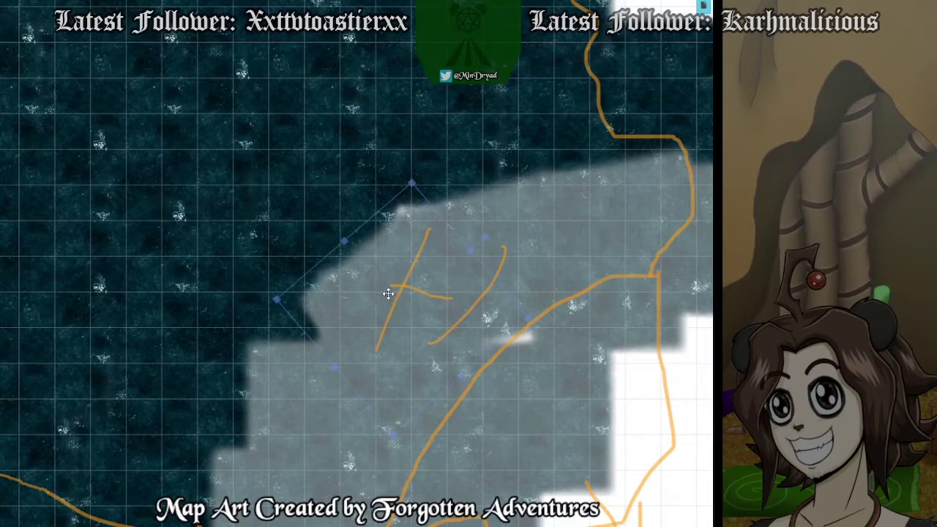
Add another rotated light water tile farther down the H area's curved edge and delete the square tile beneath it.
drag(363, 355, 416, 223)
key(ctrl+v)
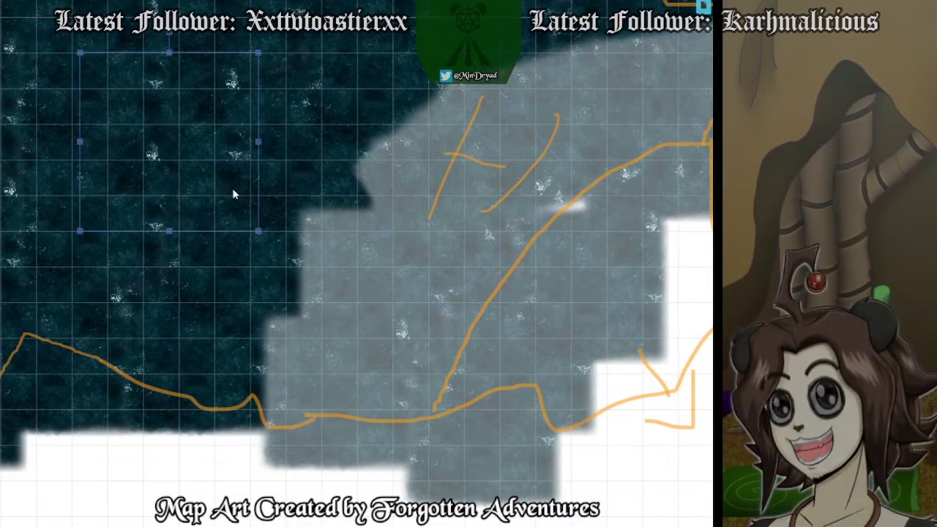
drag(235, 201, 278, 235)
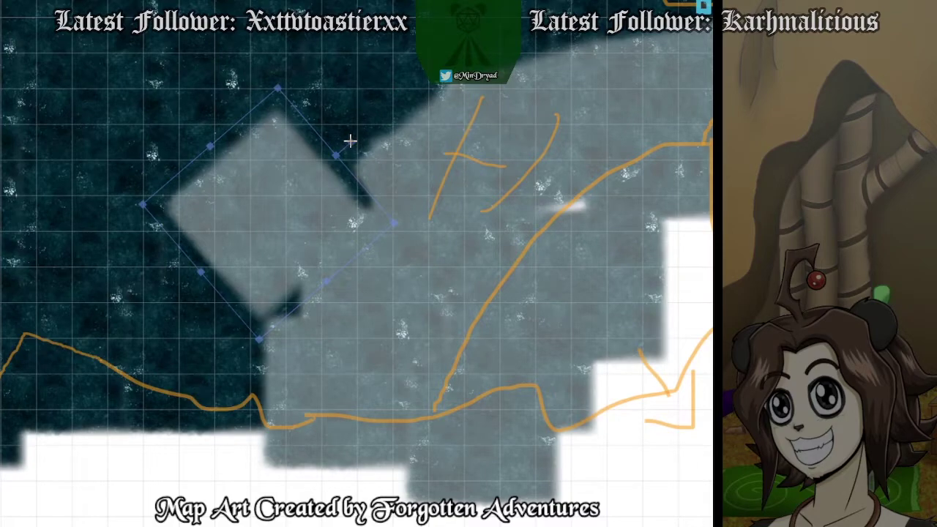
drag(350, 141, 314, 123)
drag(288, 191, 402, 238)
click(305, 215)
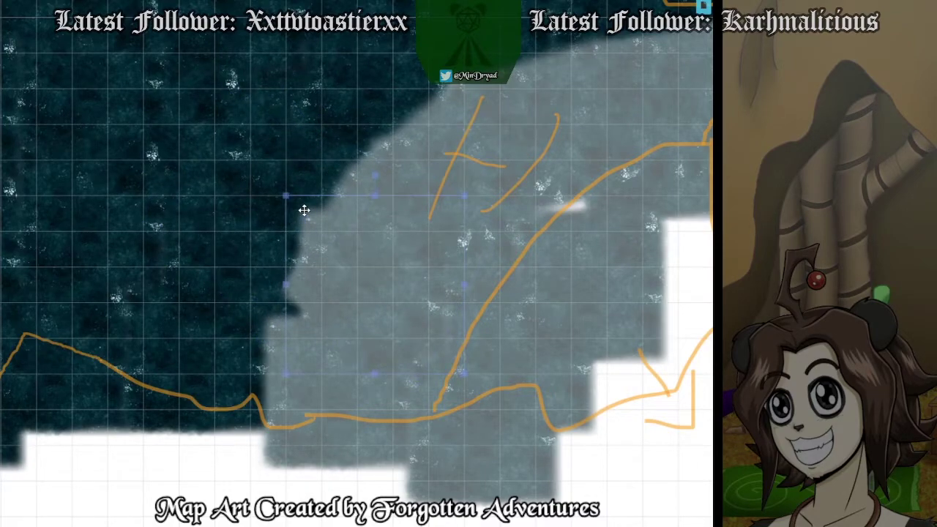
drag(304, 210, 287, 265)
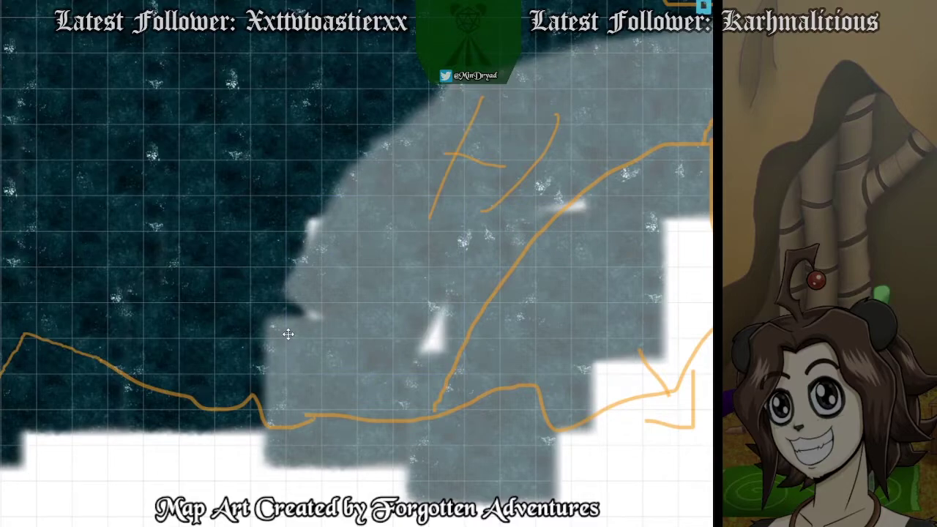
Paste another light water tile, rotate it nearly upright and place it at the lower western end of the H area's curve.
click(314, 297)
click(184, 217)
key(ctrl+v)
drag(204, 246, 258, 170)
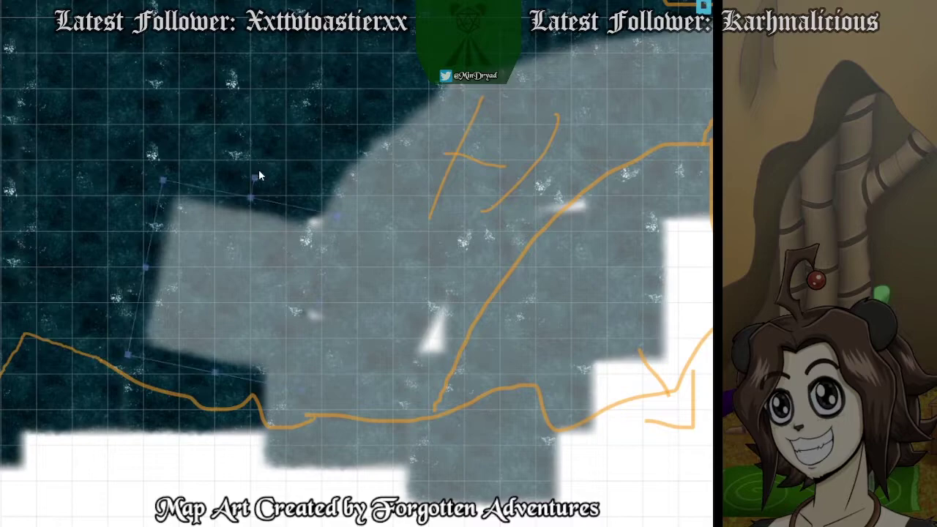
drag(242, 269, 352, 336)
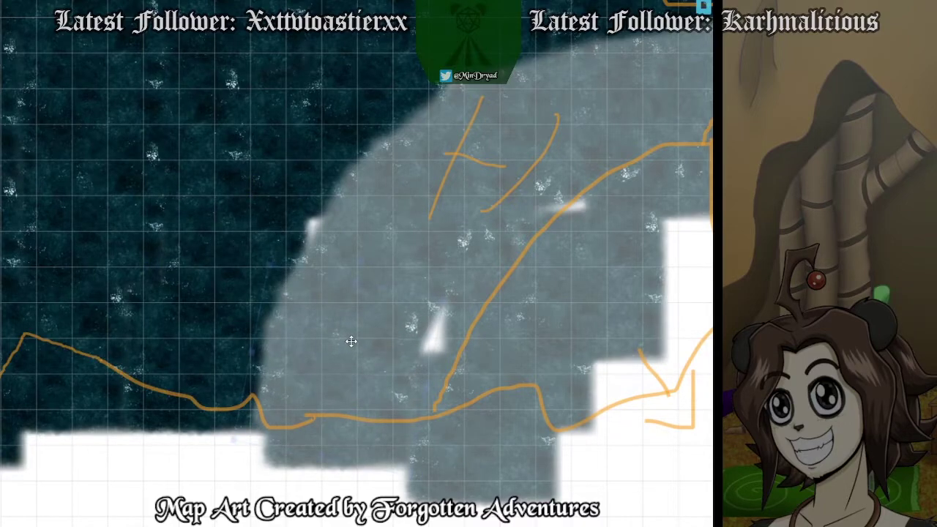
Place a dark water tile over the white gap on the H area's western edge and send it to the back.
click(230, 175)
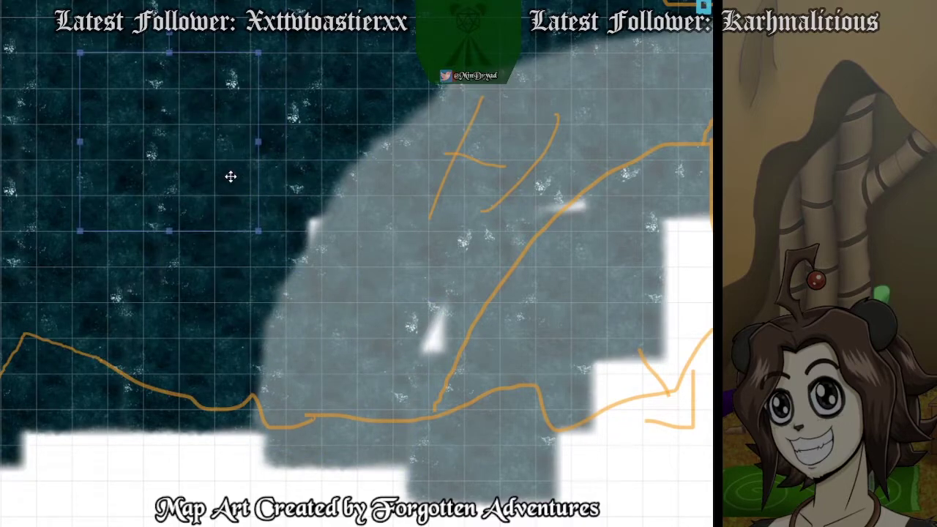
drag(219, 178, 273, 226)
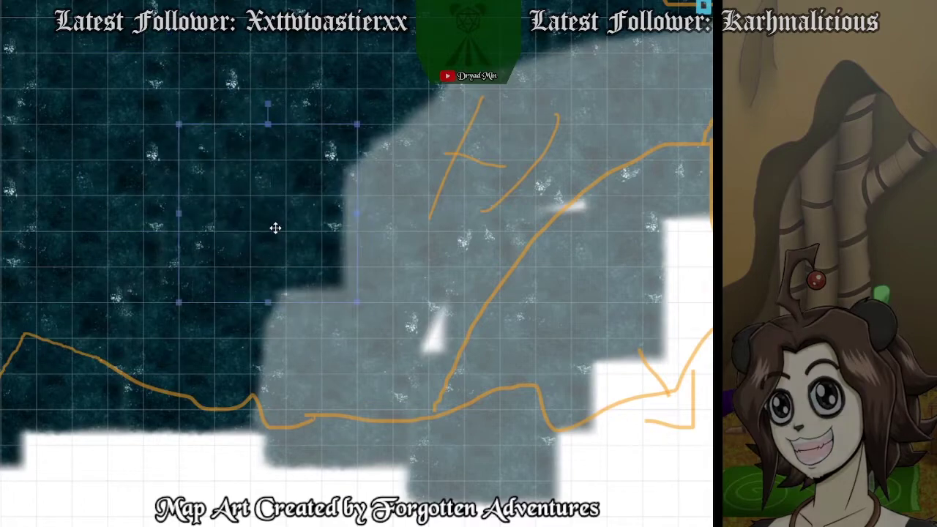
right_click(277, 227)
click(311, 200)
Send a dark water tile behind the H area's upper corner and place a rotated light tile over the white gaps inside the area.
scroll(473, 247, up, 5)
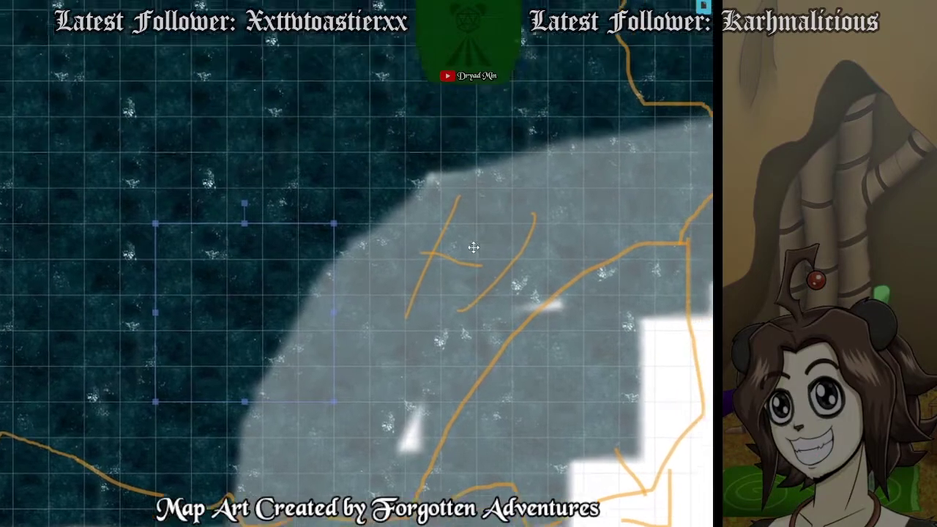
drag(383, 202, 388, 229)
right_click(392, 210)
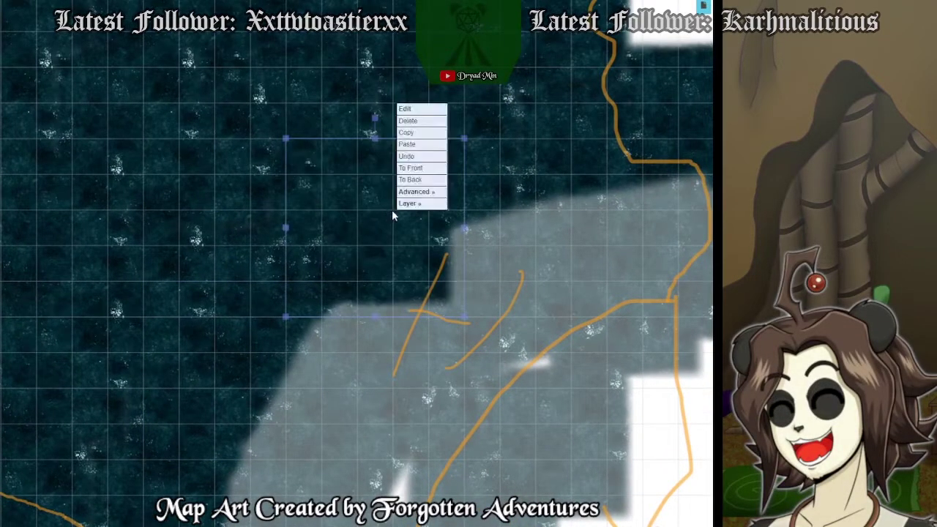
click(419, 184)
drag(470, 339, 565, 378)
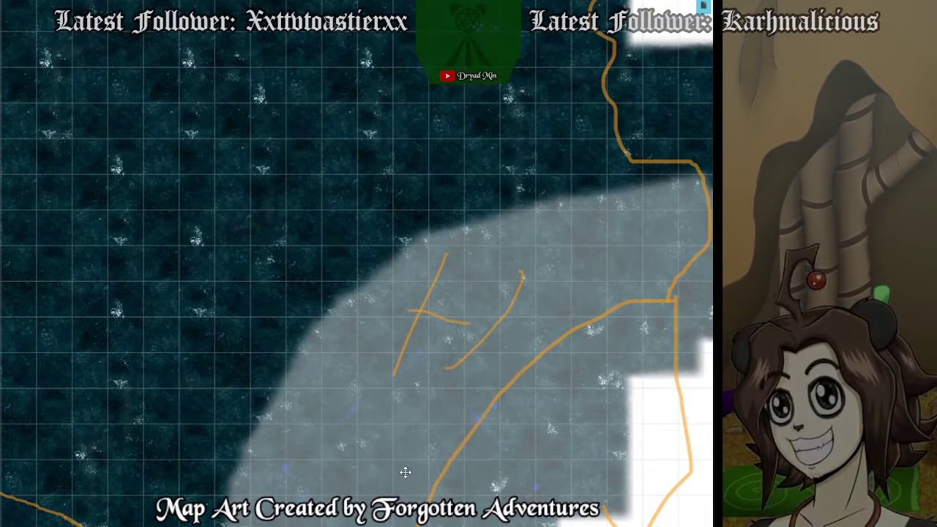
Review the finished H area and the surrounding dark and normal water zones of the map.
scroll(438, 326, down, 5)
scroll(583, 445, up, 2)
scroll(512, 406, down, 3)
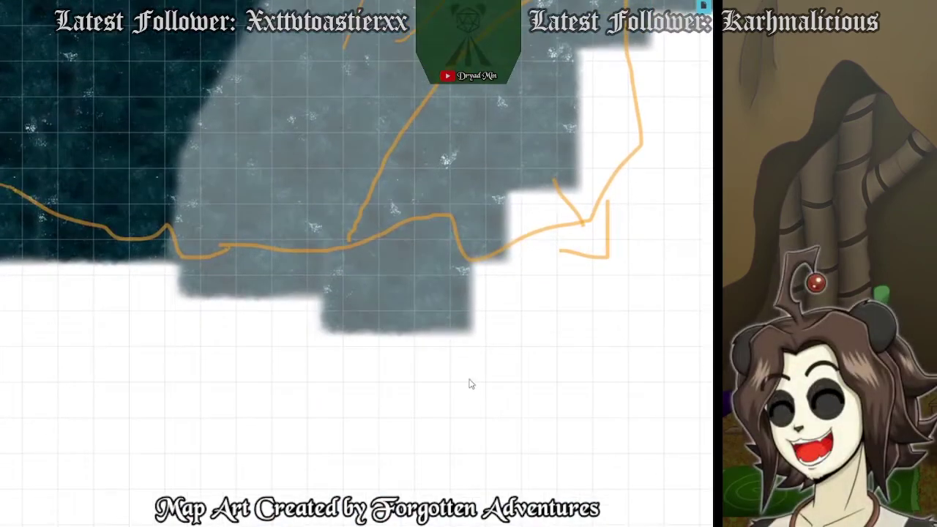
scroll(468, 368, up, 2)
scroll(466, 366, down, 1)
scroll(327, 280, down, 4)
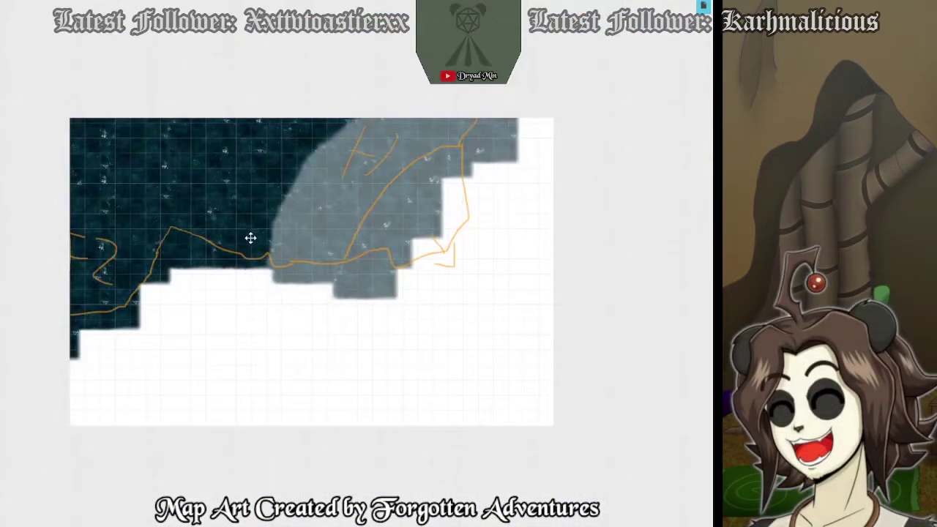
scroll(376, 327, up, 5)
scroll(370, 249, down, 2)
scroll(341, 266, up, 2)
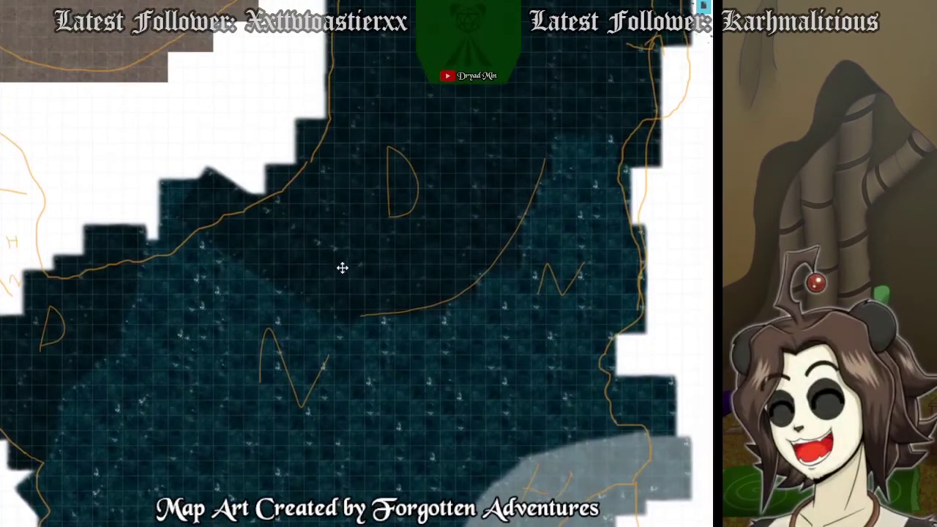
scroll(344, 264, up, 6)
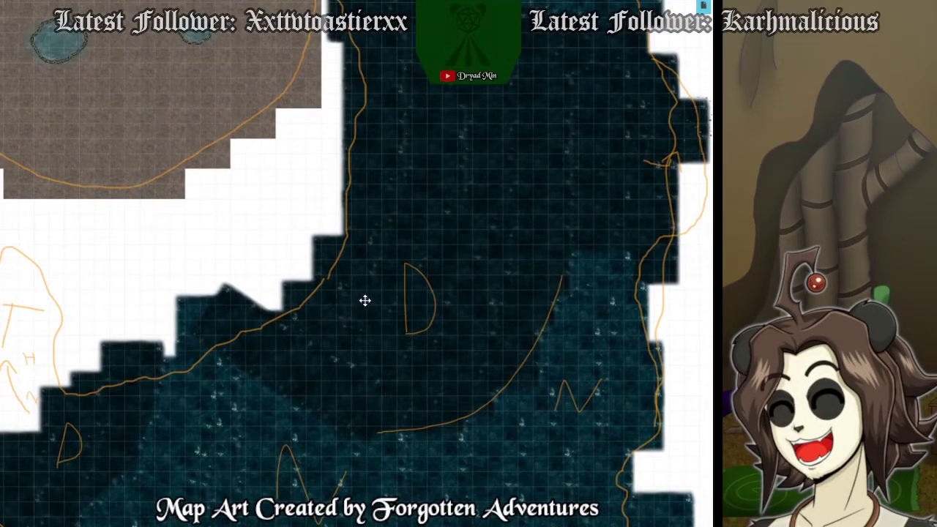
scroll(349, 385, up, 3)
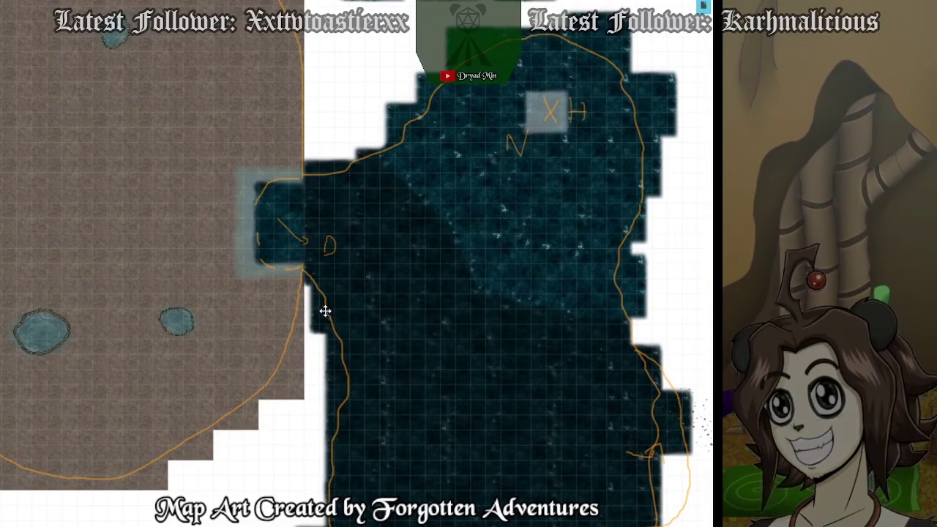
Delete the three sample water tiles above the northern end of the cave.
drag(285, 233, 389, 363)
drag(387, 281, 497, 356)
scroll(468, 358, down, 2)
scroll(439, 344, right, 3)
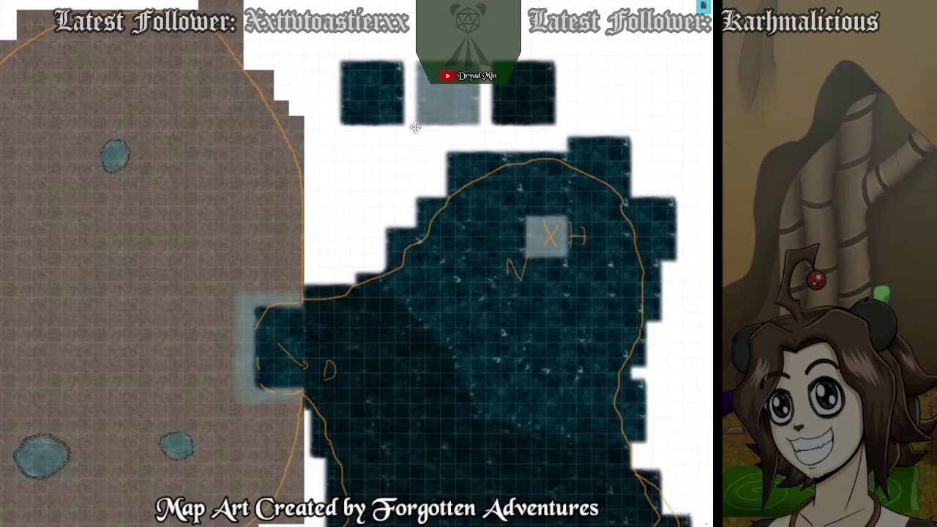
key(Delete)
click(443, 106)
key(Delete)
click(533, 106)
key(Delete)
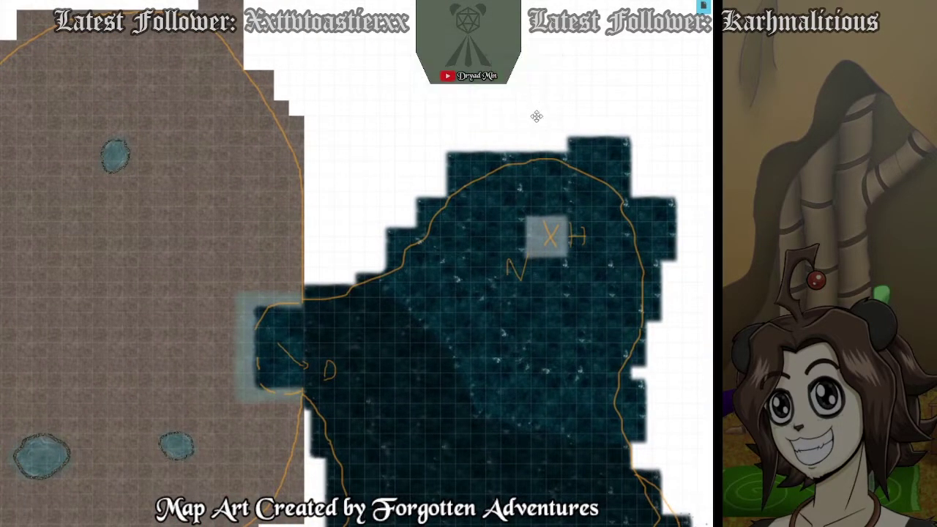
Survey the D, N and ST zones and the brown cave floor for areas still lacking tiles.
drag(500, 409, 559, 181)
drag(549, 389, 526, 108)
drag(477, 316, 536, 157)
scroll(588, 224, up, 3)
scroll(588, 224, left, 1)
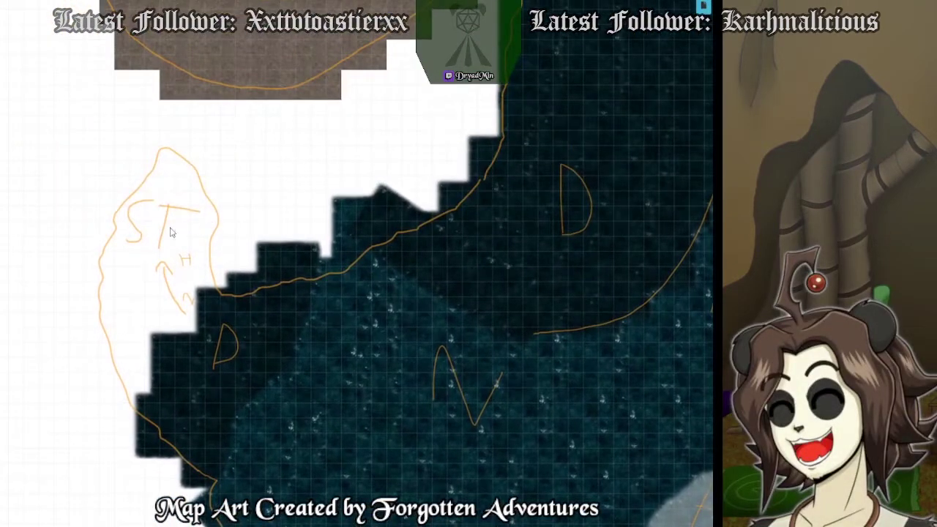
drag(348, 173, 324, 192)
drag(644, 497, 496, 412)
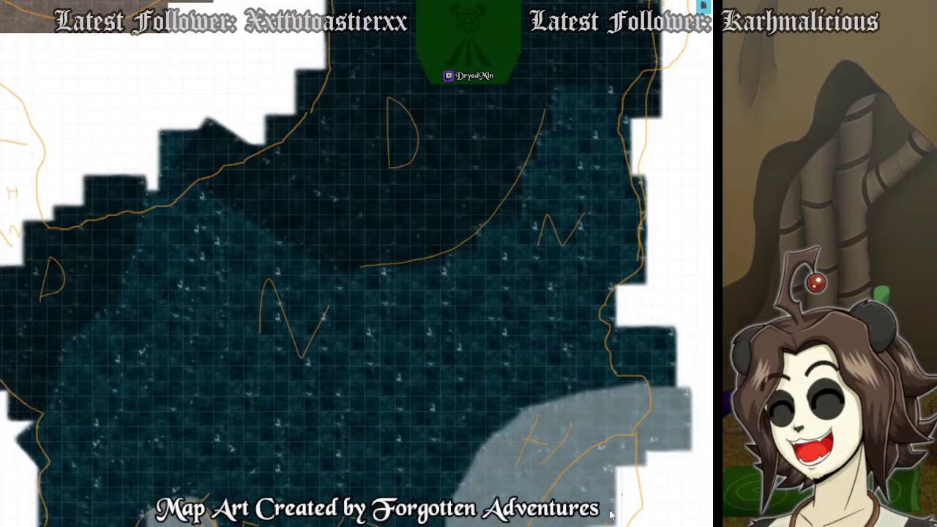
drag(68, 212, 241, 331)
scroll(36, 293, up, 4)
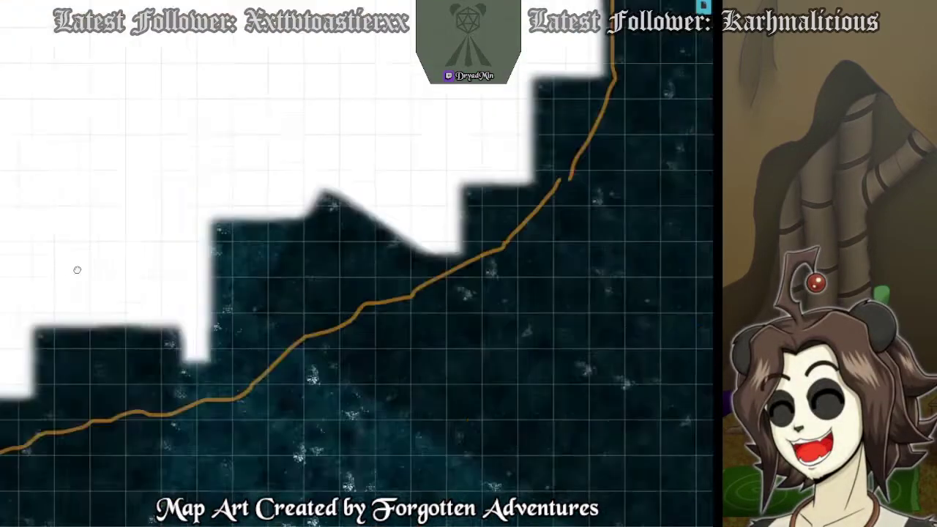
drag(77, 44, 337, 491)
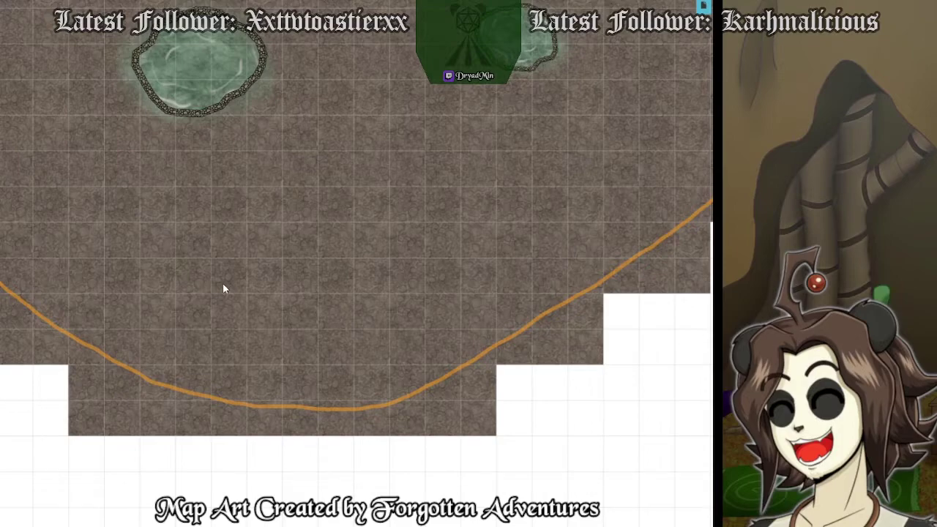
scroll(249, 286, down, 1)
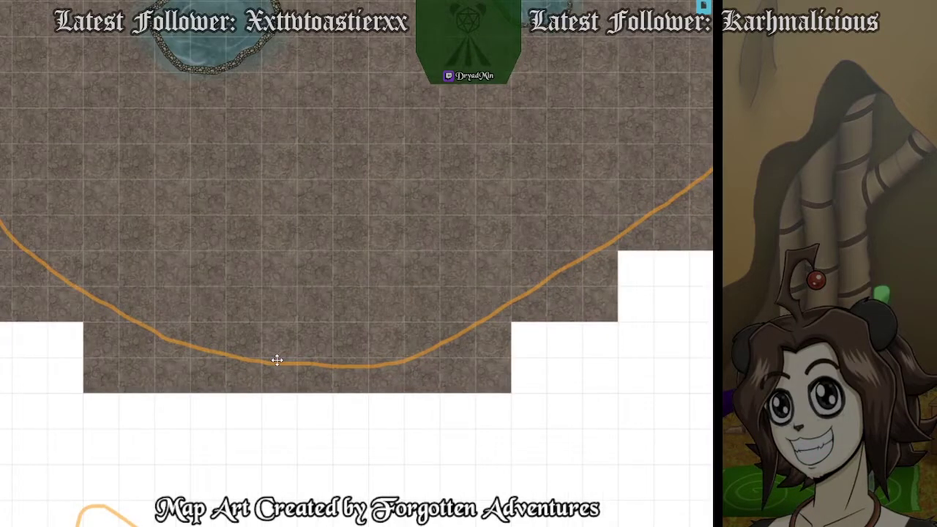
drag(308, 470, 337, 15)
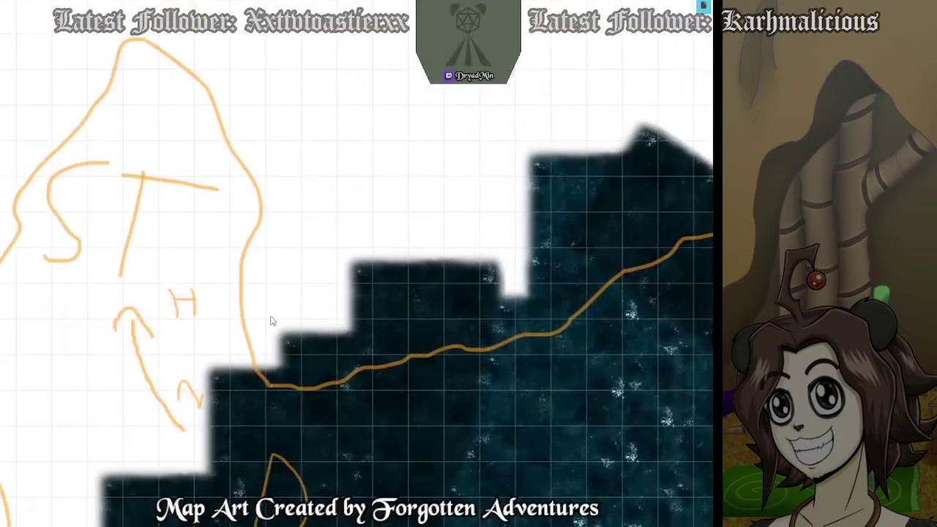
Paste a light water tile in the ST zone, rotate it clockwise and place it against the edge of the dark D area.
drag(95, 414, 376, 212)
key(ctrl+v)
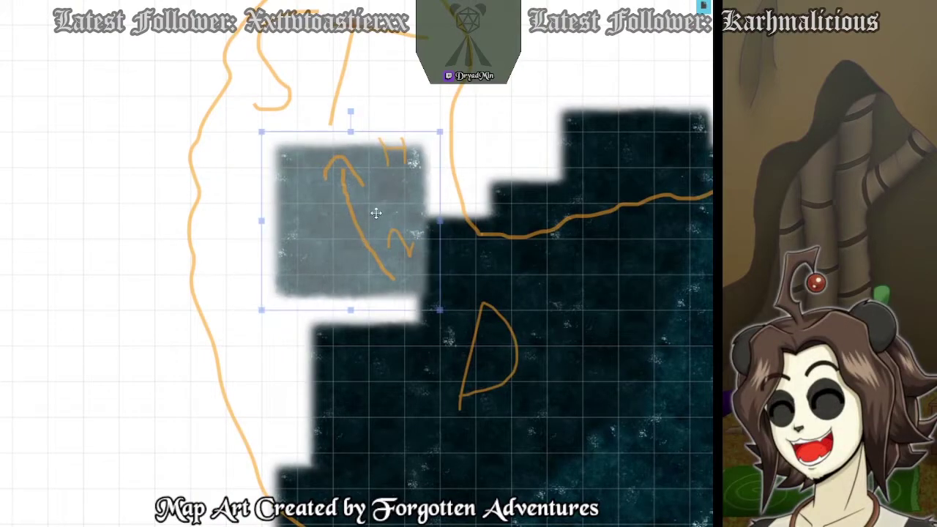
drag(349, 110, 402, 122)
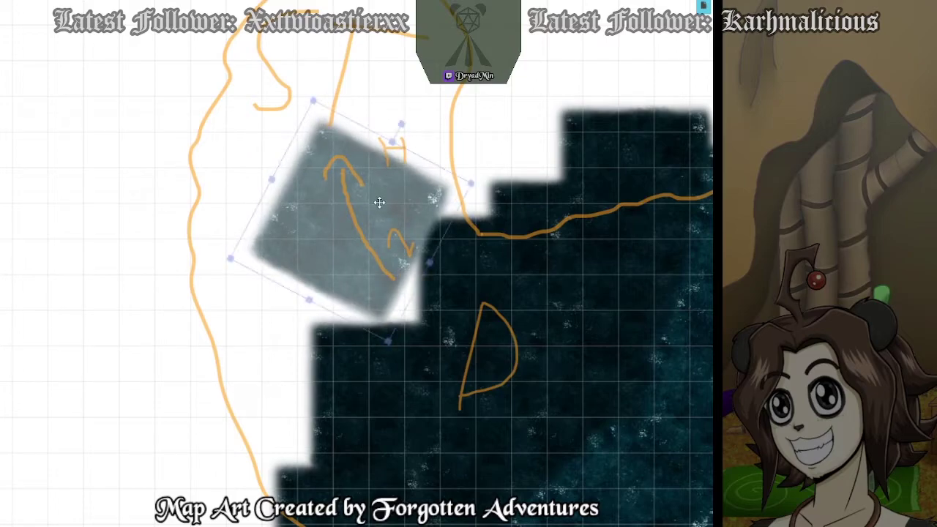
drag(378, 203, 410, 222)
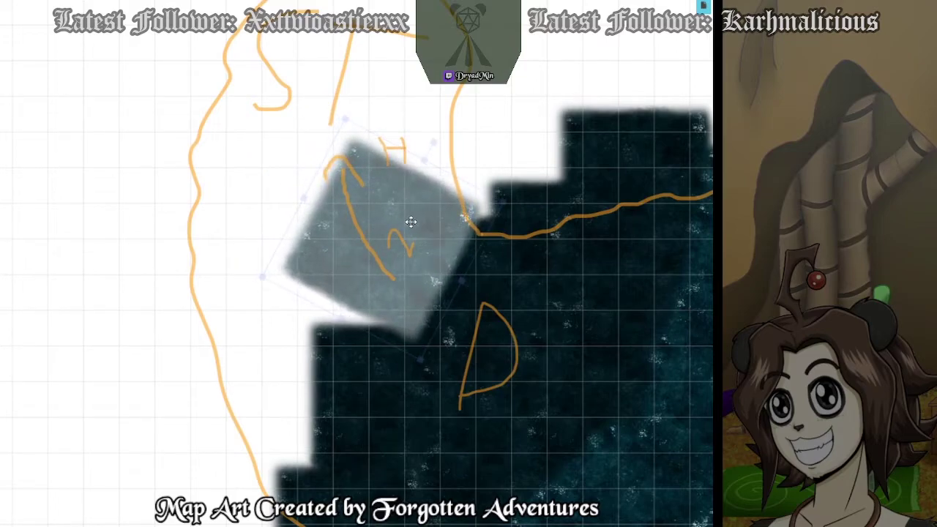
Copy the rotated light water tile and place two turned copies southwest along the curved edge of the dark D area.
click(244, 349)
click(343, 253)
key(ctrl+c)
key(ctrl+v)
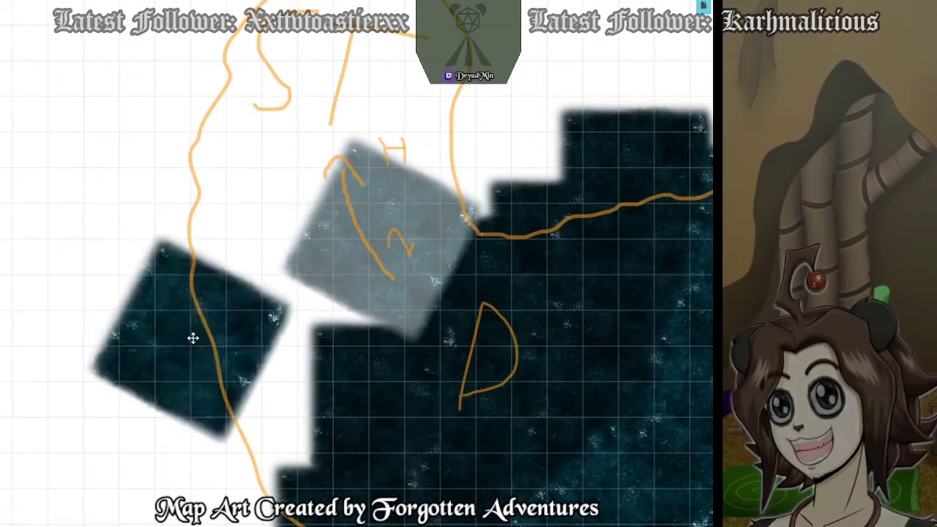
click(226, 279)
drag(239, 244, 255, 270)
drag(210, 322, 151, 362)
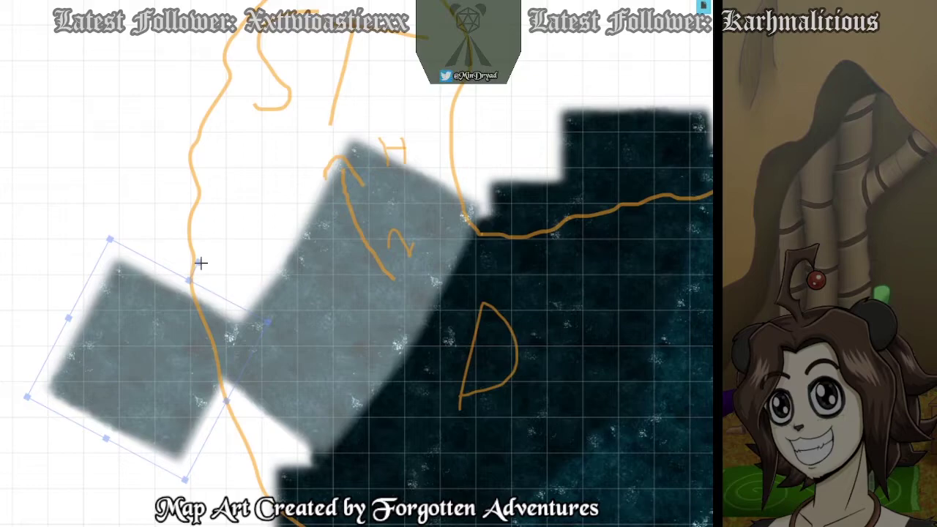
drag(198, 262, 225, 399)
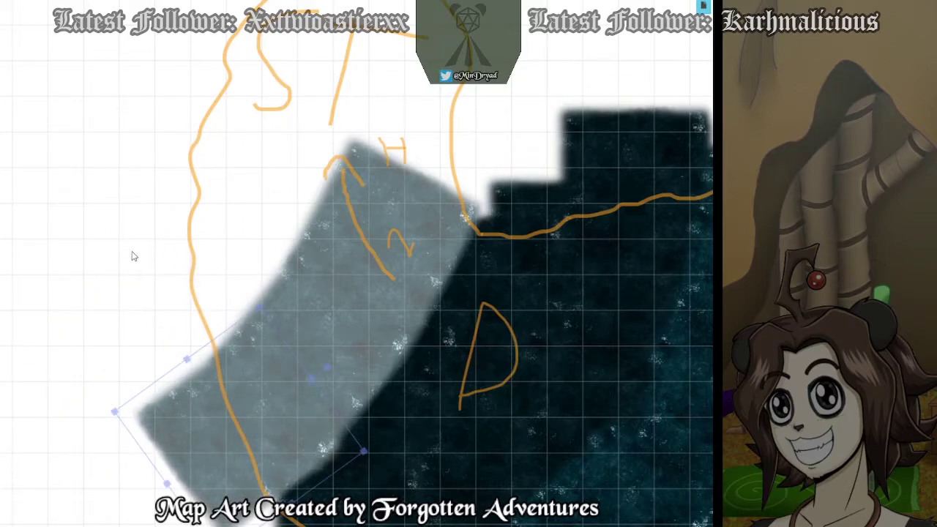
Paste three unrotated light water tiles to fill the middle of the ST zone around the number 2 and the H.
key(ctrl+v)
drag(217, 189, 236, 249)
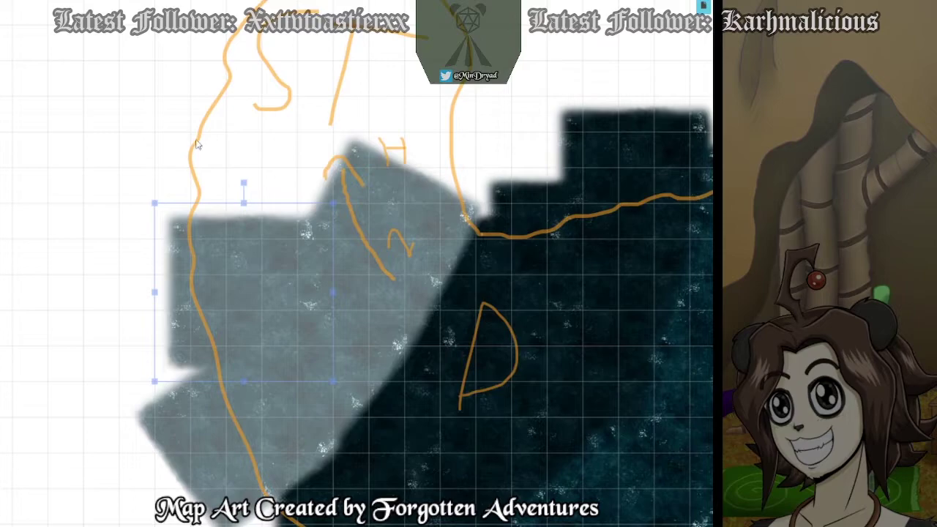
key(ctrl+v)
drag(182, 136, 229, 151)
key(ctrl+v)
drag(349, 71, 398, 171)
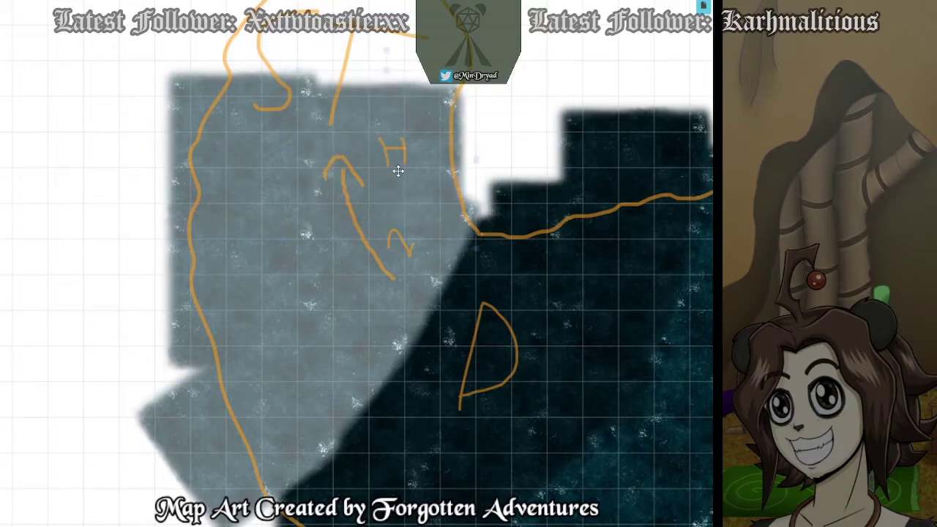
scroll(521, 209, up, 2)
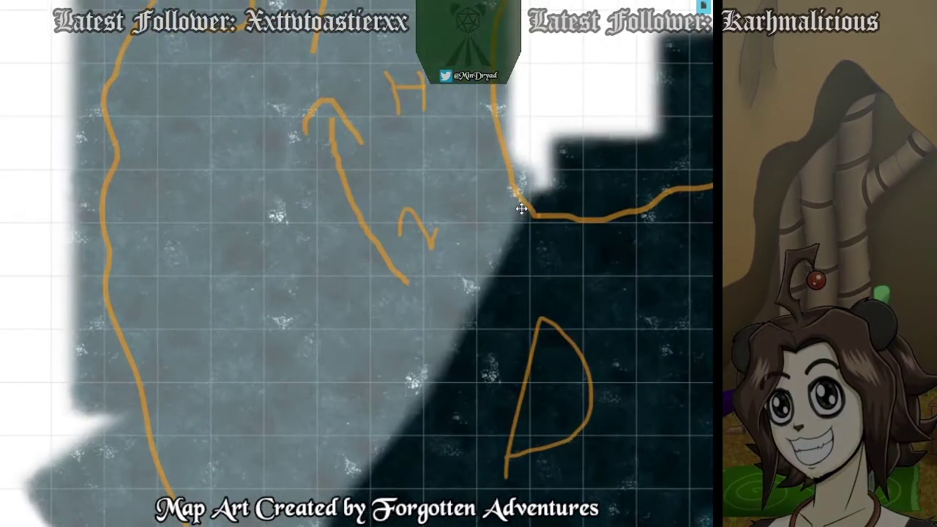
scroll(521, 209, down, 2)
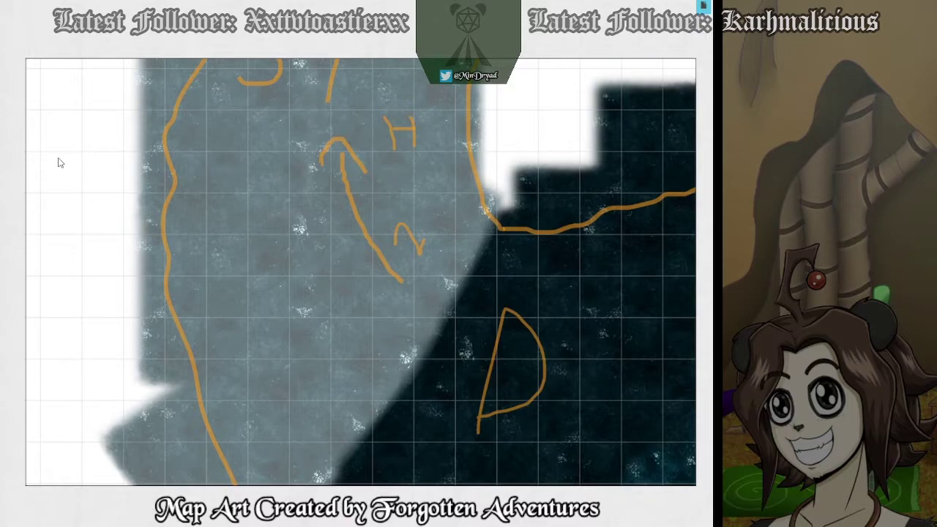
Cover the northern end of the ST zone with three more light water tiles up to the outline's tip.
scroll(360, 271, up, 5)
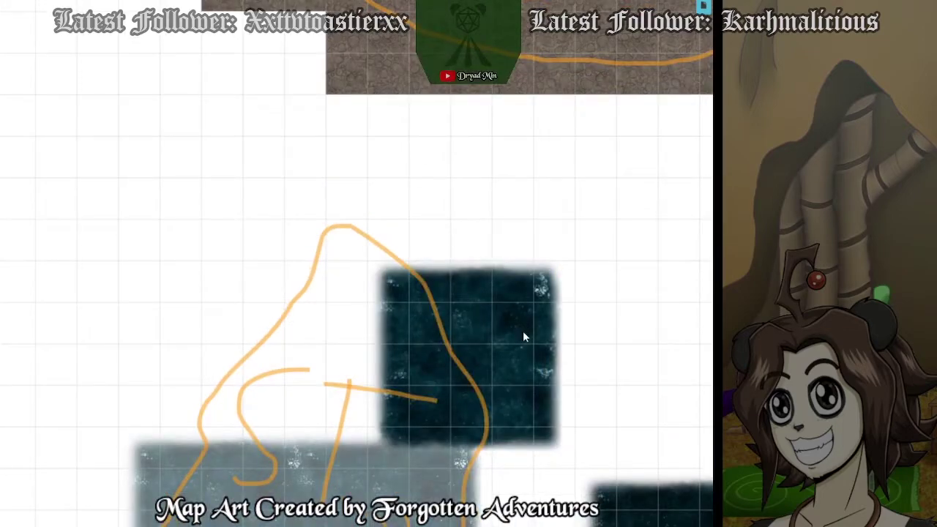
drag(526, 321, 488, 328)
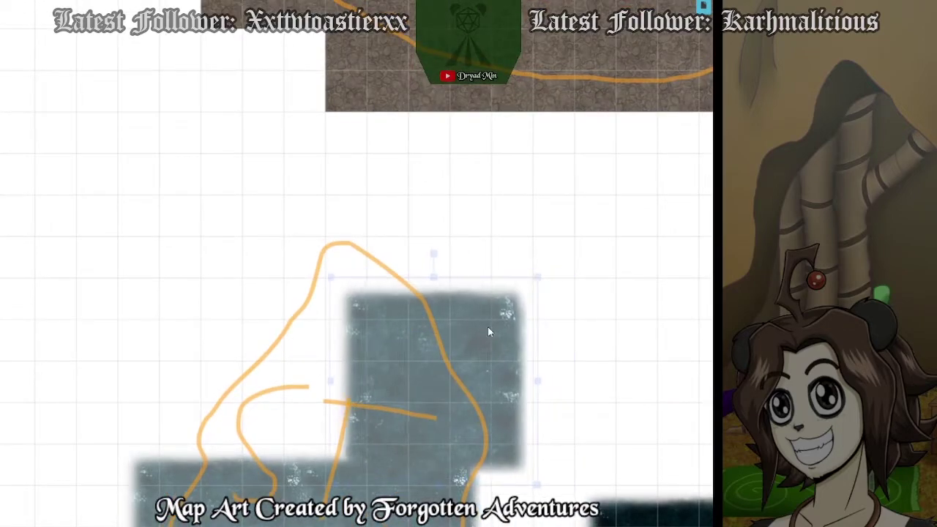
click(186, 258)
key(ctrl+v)
drag(186, 258, 265, 384)
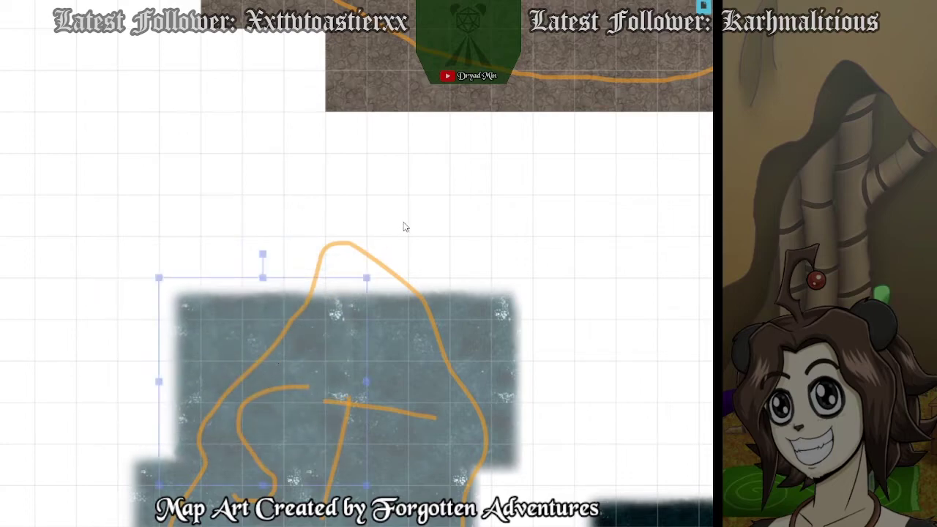
click(403, 223)
key(ctrl+v)
drag(396, 230, 387, 218)
click(548, 260)
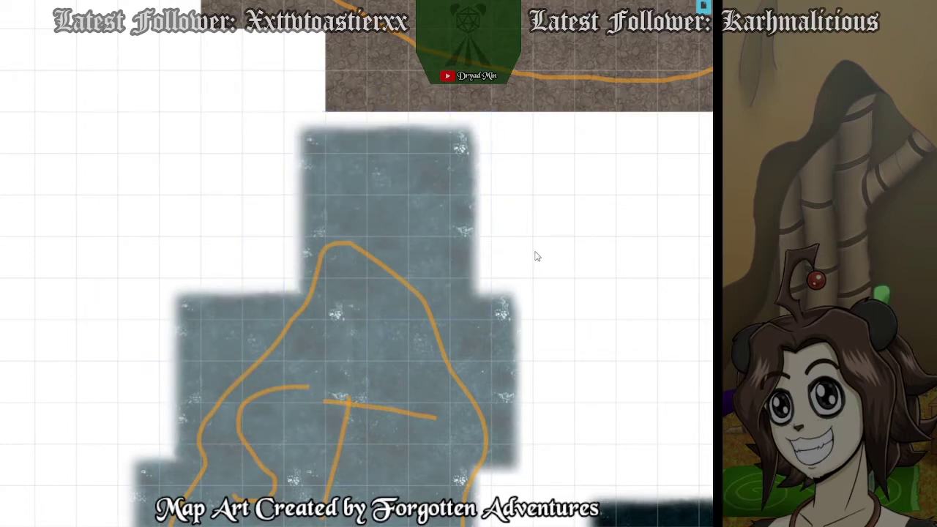
Survey the whole map and examine the outlined corner southeast of the light H zone.
scroll(535, 256, down, 3)
scroll(535, 255, up, 2)
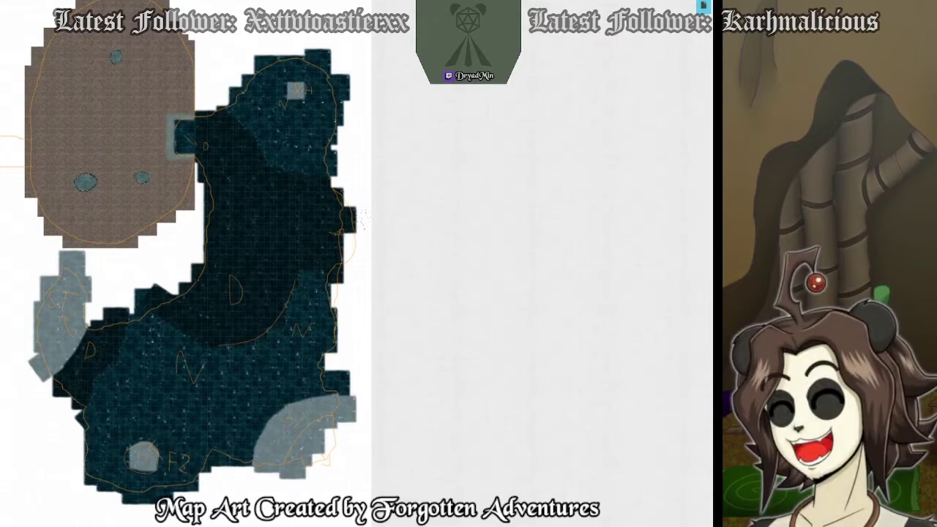
scroll(351, 469, up, 4)
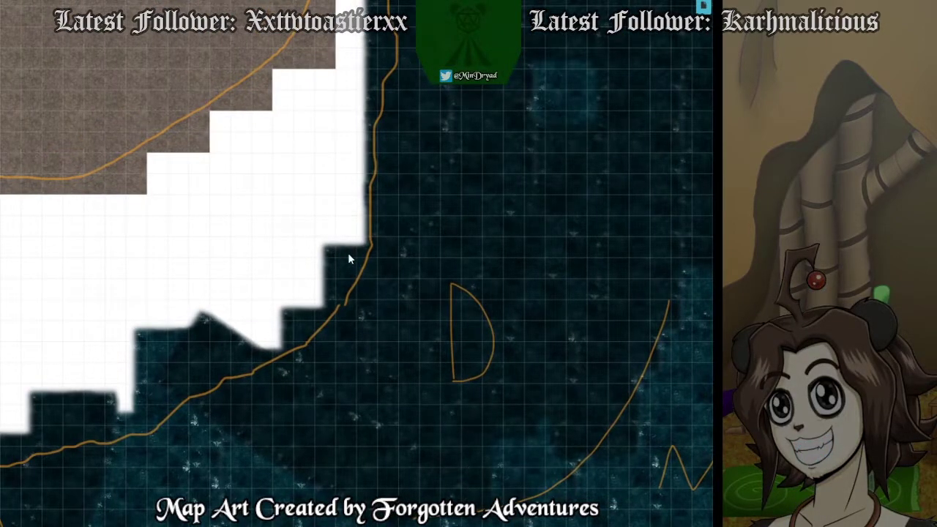
scroll(512, 344, down, 5)
scroll(512, 344, right, 5)
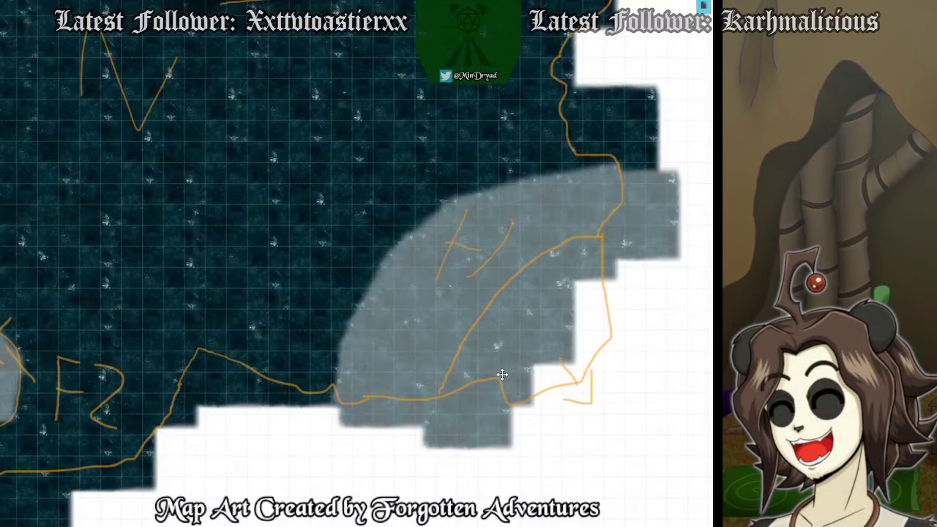
drag(533, 434, 534, 376)
scroll(594, 364, up, 6)
scroll(594, 364, down, 1)
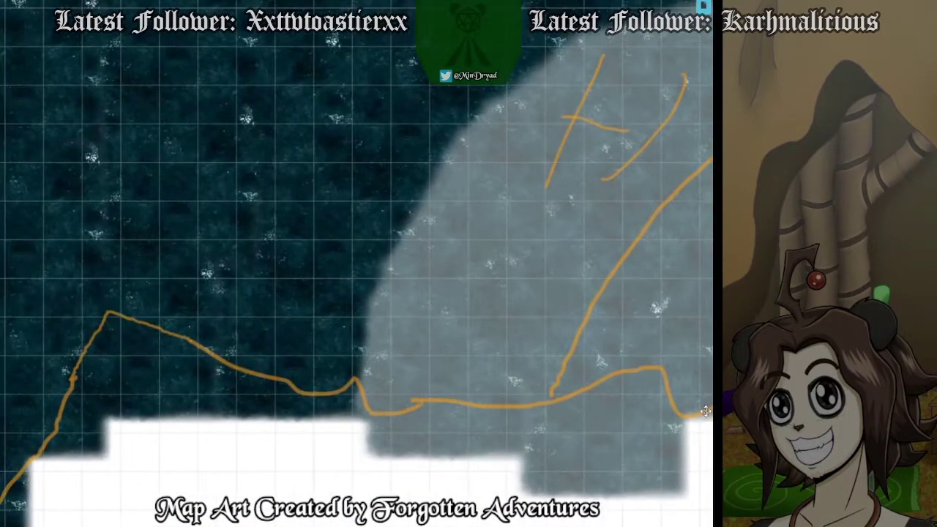
mouse_move(705, 412)
mouse_down()
mouse_move(653, 415)
mouse_move(392, 383)
mouse_up()
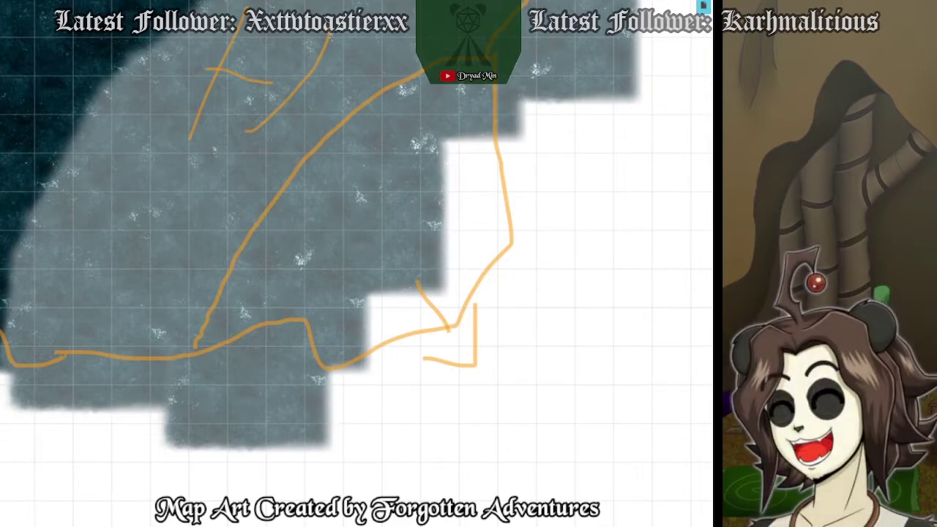
Add a brown handle and a dark square tile beside the H zone, shrinking the square to about two grid squares wide.
drag(712, 307, 589, 299)
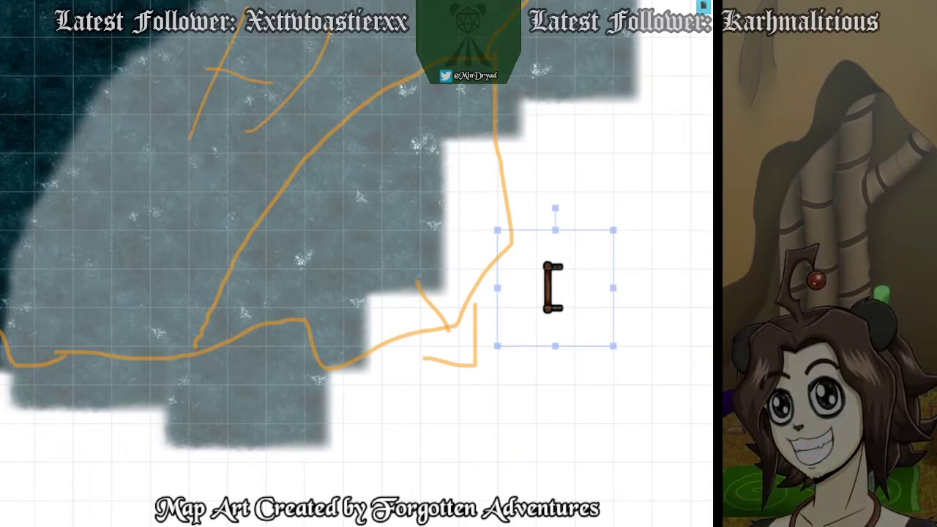
drag(711, 195, 479, 272)
click(519, 195)
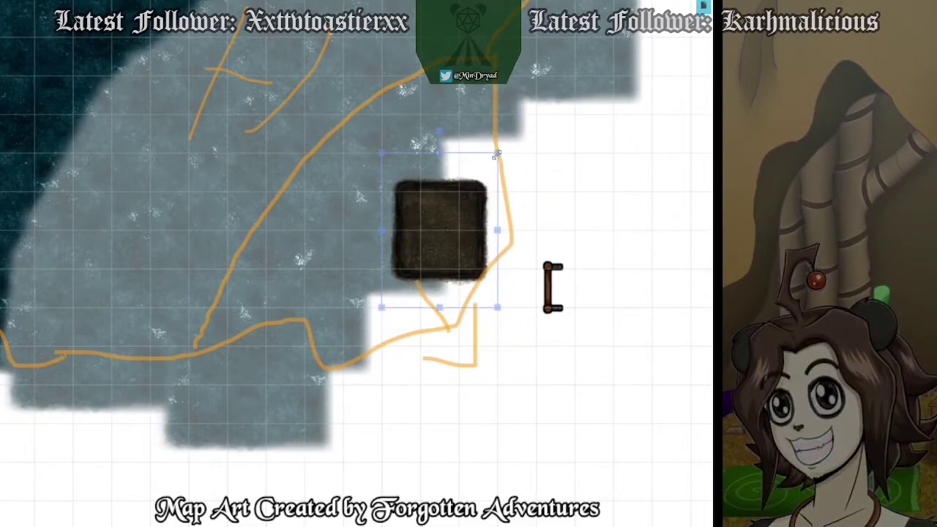
drag(496, 155, 458, 192)
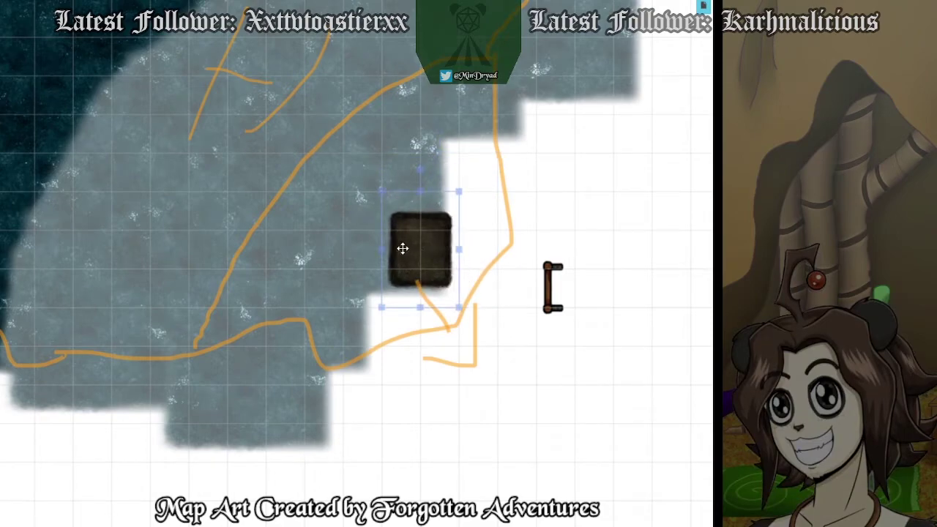
drag(419, 307, 419, 291)
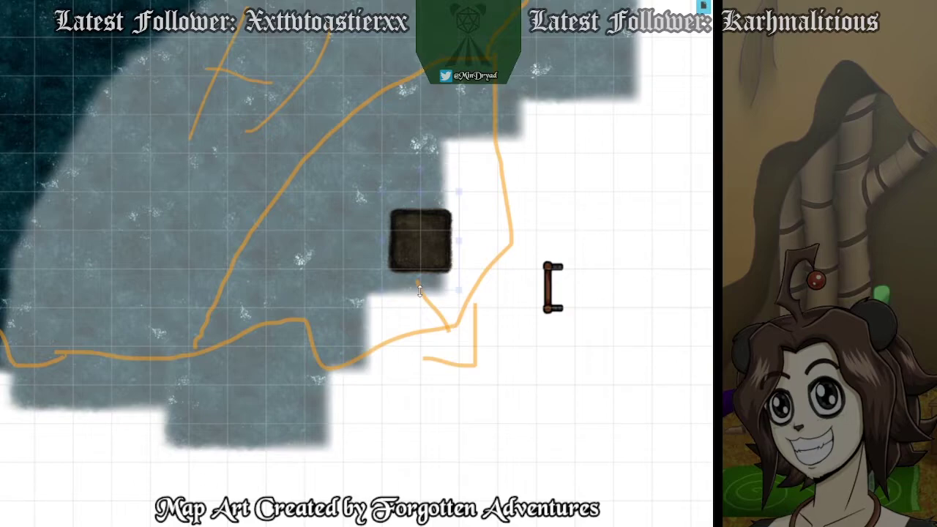
drag(423, 258, 444, 274)
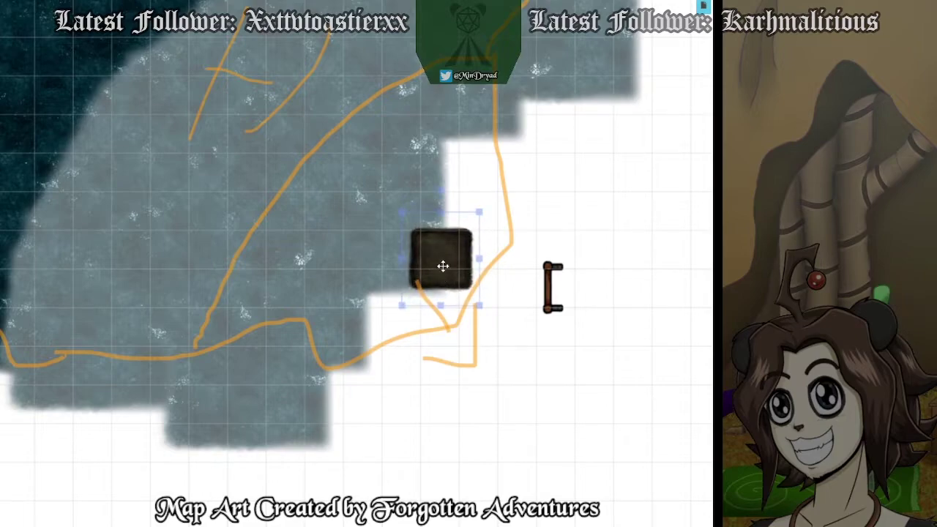
Set the dark square tile's tint color to black and save its settings.
double_click(443, 266)
click(293, 229)
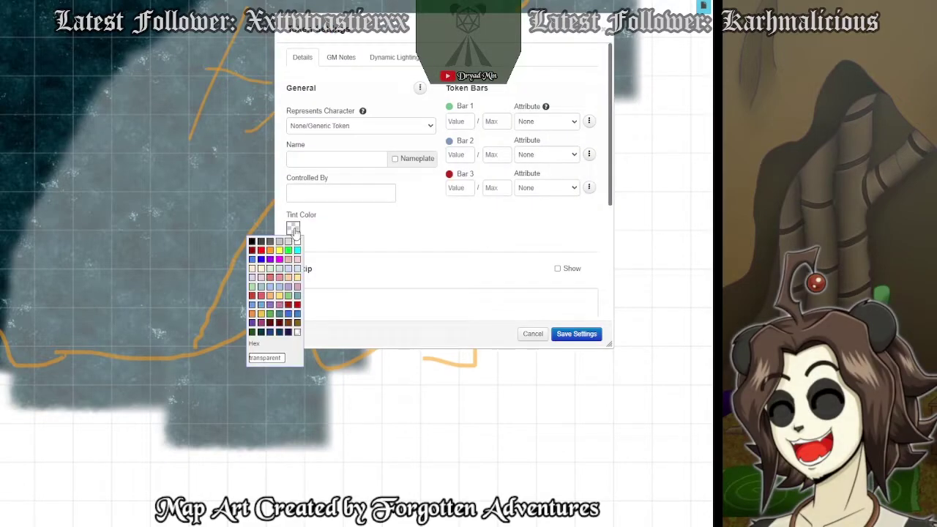
click(254, 241)
click(568, 334)
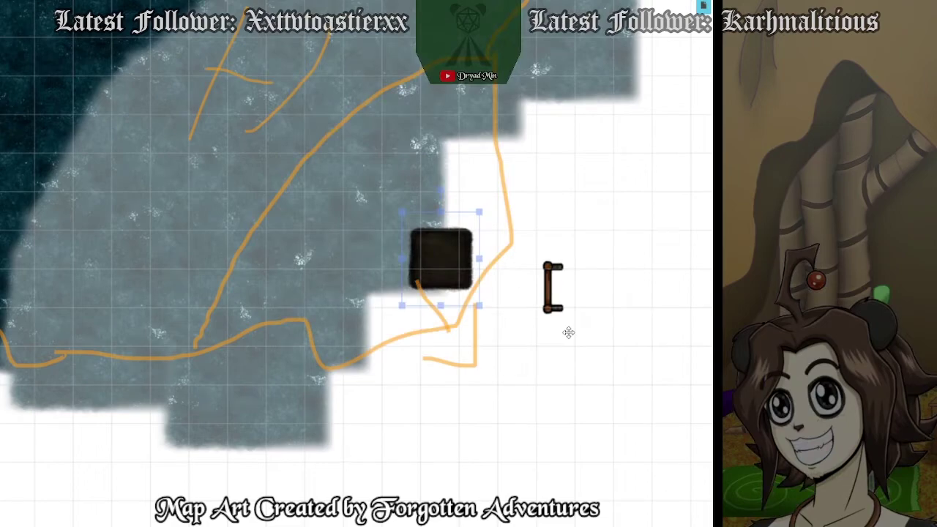
Move the dark square southeast, clear of the water, and lay the brown handle on top of it.
drag(454, 273, 638, 398)
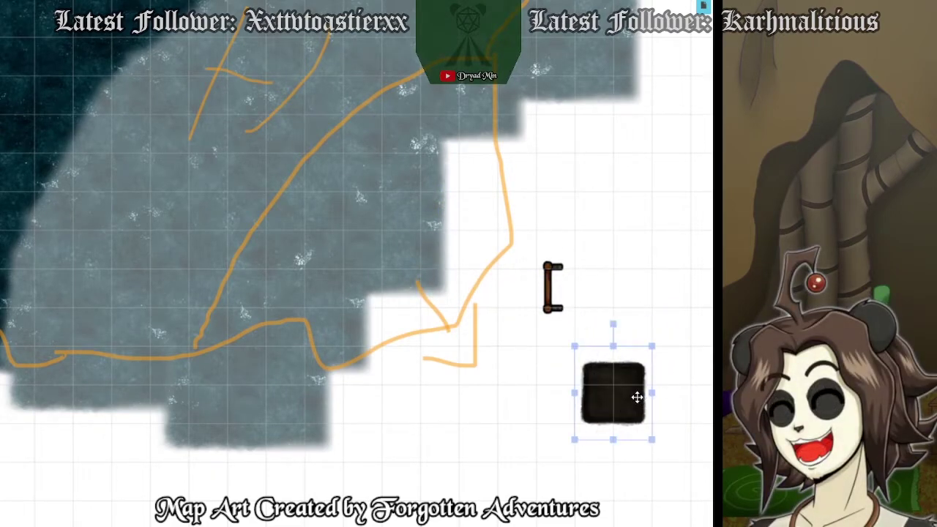
drag(557, 285, 629, 391)
right_click(552, 311)
click(574, 266)
click(567, 341)
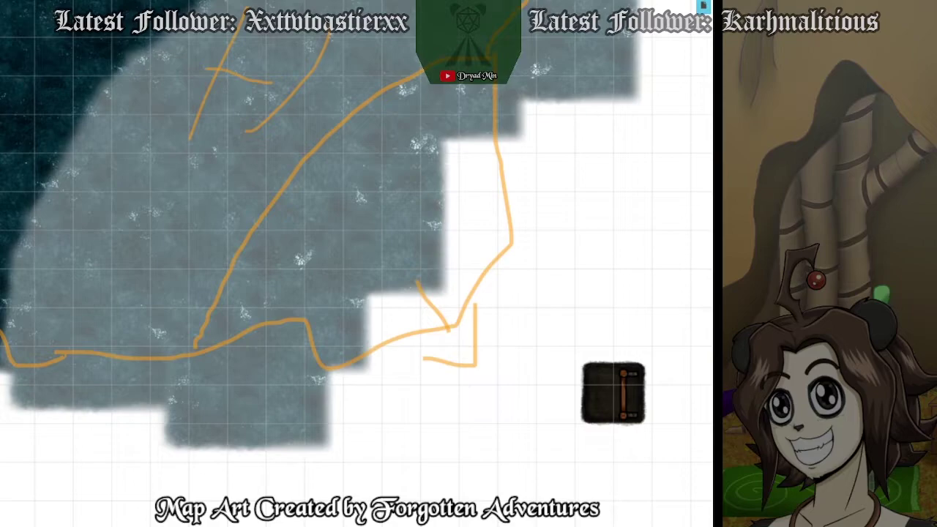
Rotate the square and handle together into a diagonal position and move them to the outline's southeast corner beside the arrow.
click(650, 424)
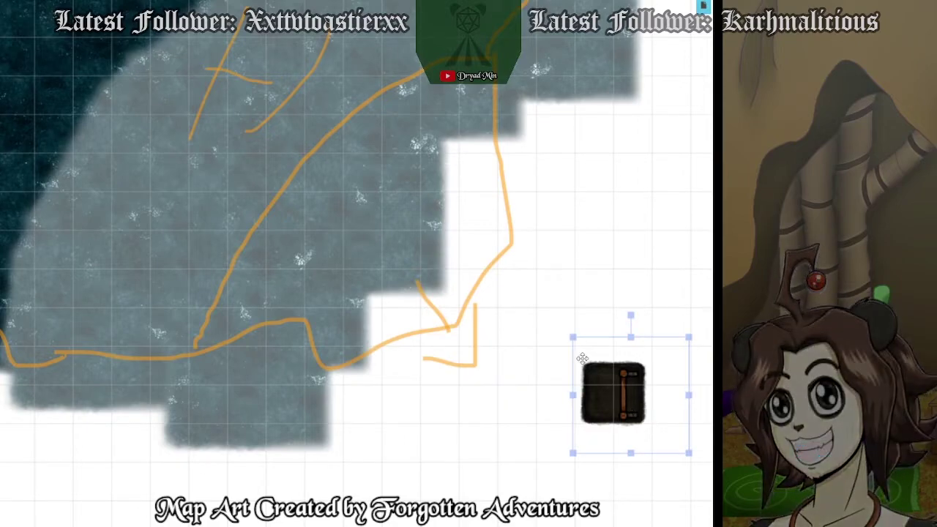
drag(546, 314, 593, 365)
click(594, 371)
drag(631, 317, 577, 456)
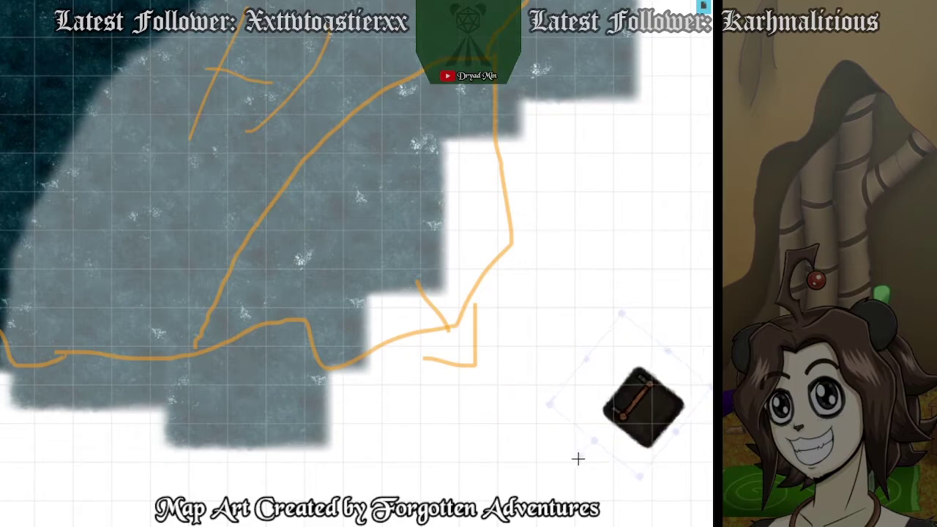
drag(646, 422, 516, 323)
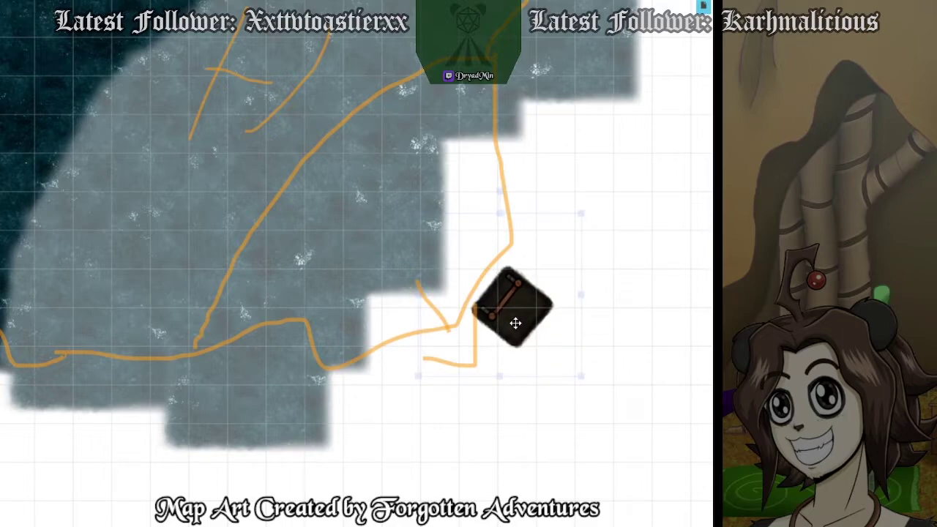
click(607, 290)
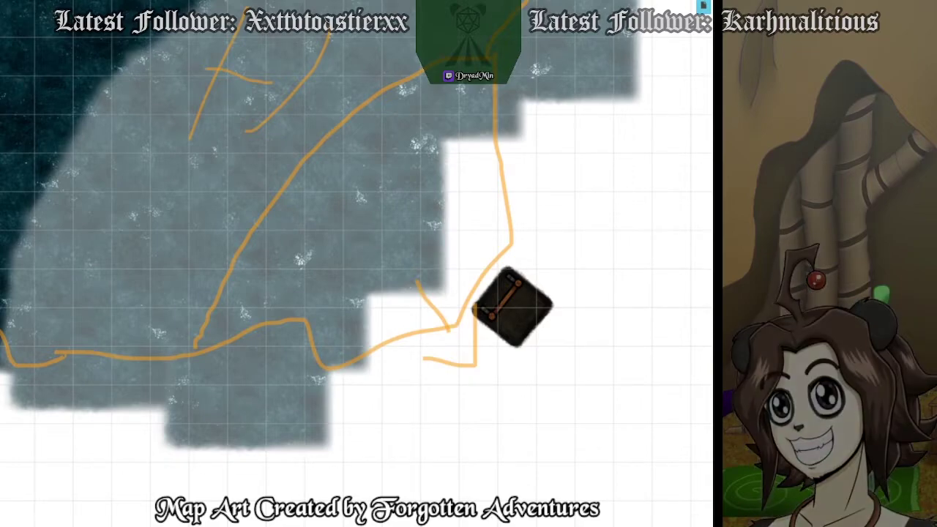
Add a dark rocky ground tile about three grid squares wide next to the diagonal square with the handle.
scroll(650, 186, up, 3)
scroll(650, 186, down, 2)
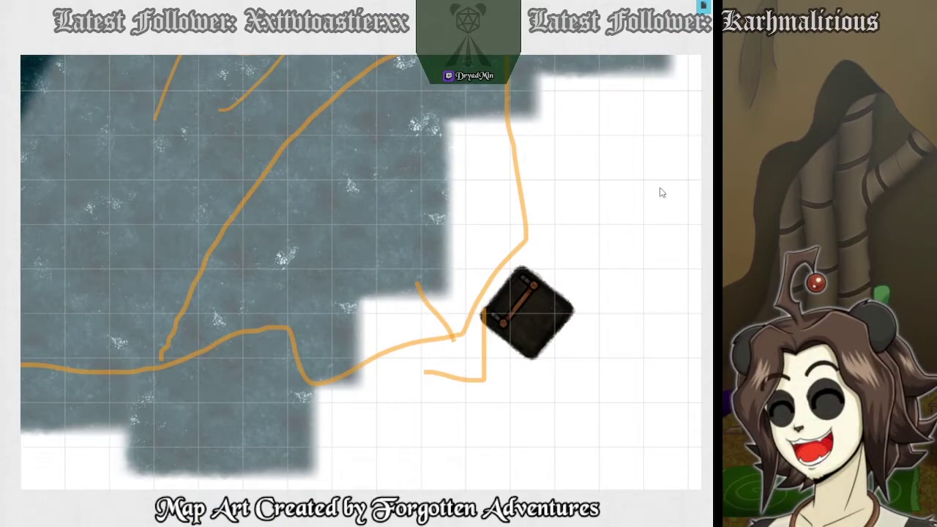
click(596, 230)
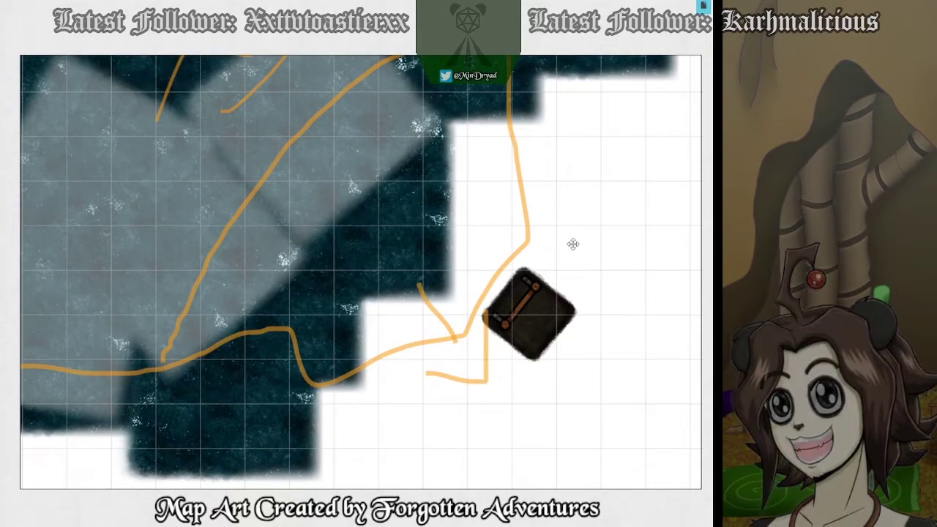
key(Escape)
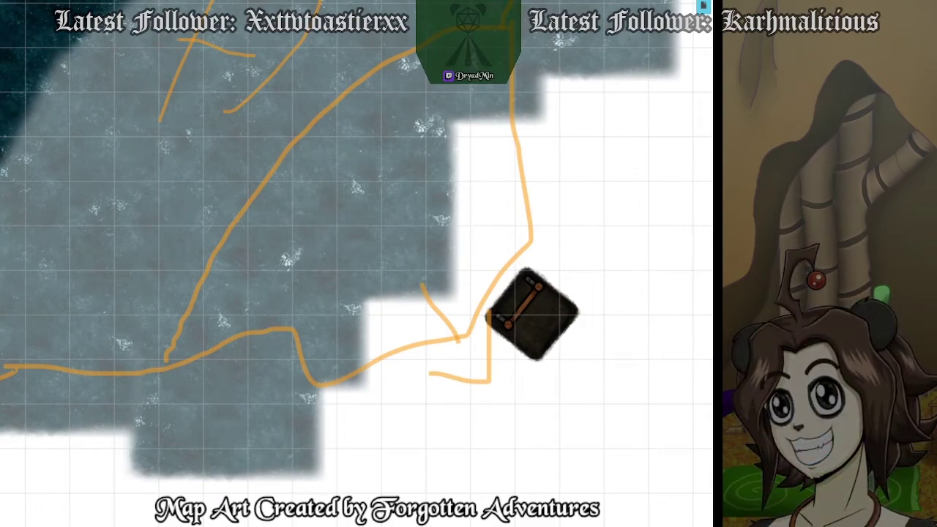
drag(776, 366, 633, 252)
drag(625, 153, 611, 281)
Shift several light water tiles of the H zone westward, away from the outlined southeast corner area.
click(475, 138)
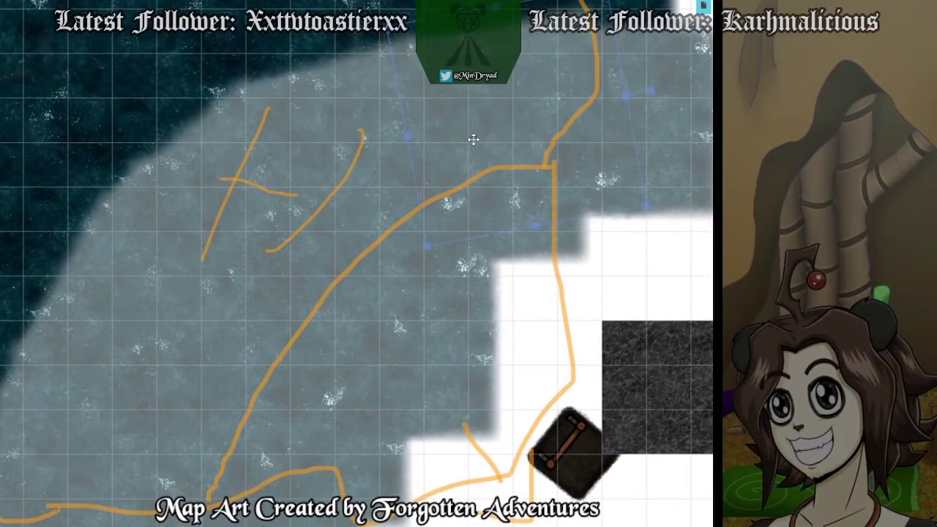
drag(479, 143, 22, 99)
drag(370, 214, 154, 124)
click(330, 400)
drag(241, 423, 52, 343)
Lay copies of the dark rocky ground tile in a staircase along the curved western outline of the southeast corner.
drag(690, 391, 524, 236)
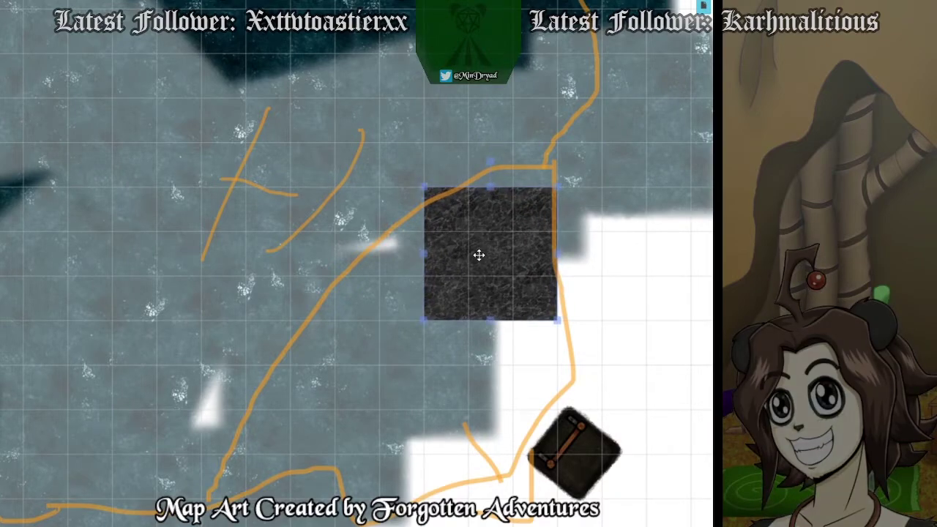
click(404, 302)
key(ctrl+v)
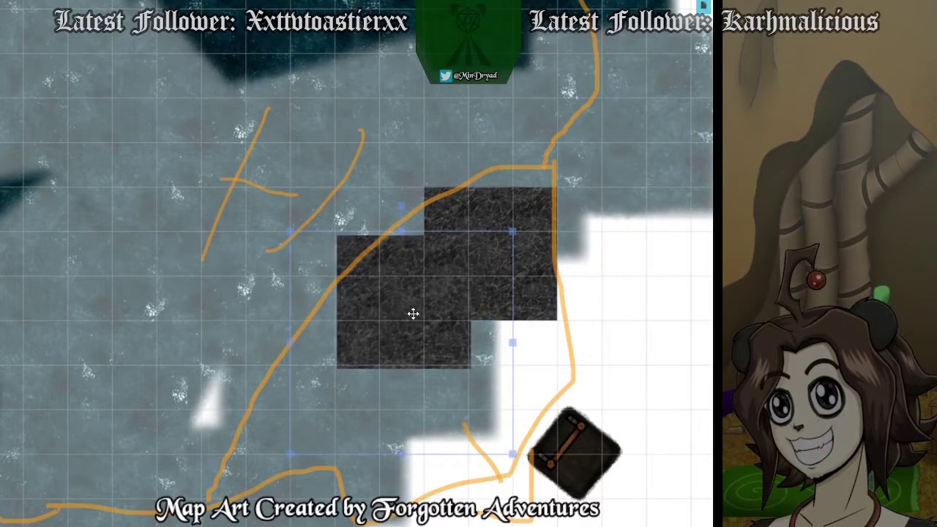
drag(412, 314, 408, 280)
key(ctrl+v)
drag(406, 366, 339, 351)
key(ctrl+v)
drag(316, 437, 272, 464)
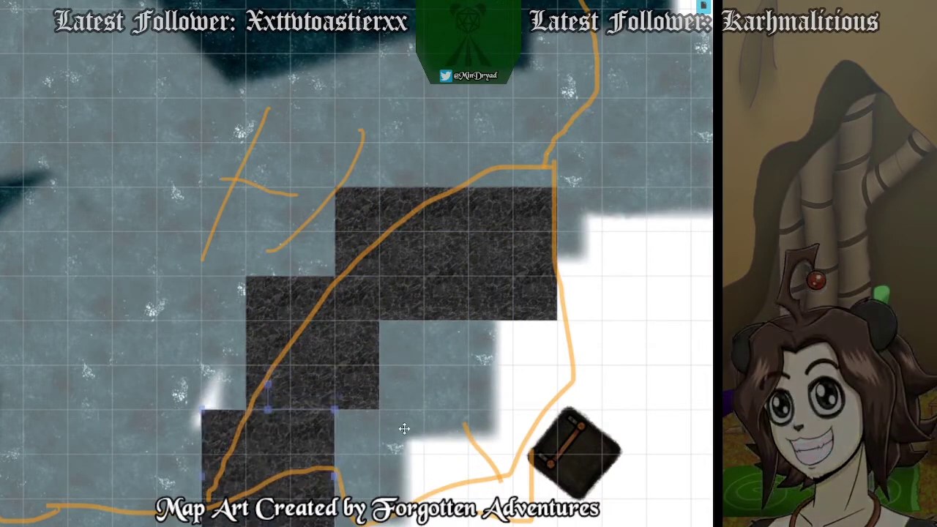
Fill the interior of the outlined southeast corner with more copies of the dark rocky ground tile.
key(ctrl+v)
drag(411, 444, 392, 484)
key(ctrl+v)
drag(500, 376, 489, 469)
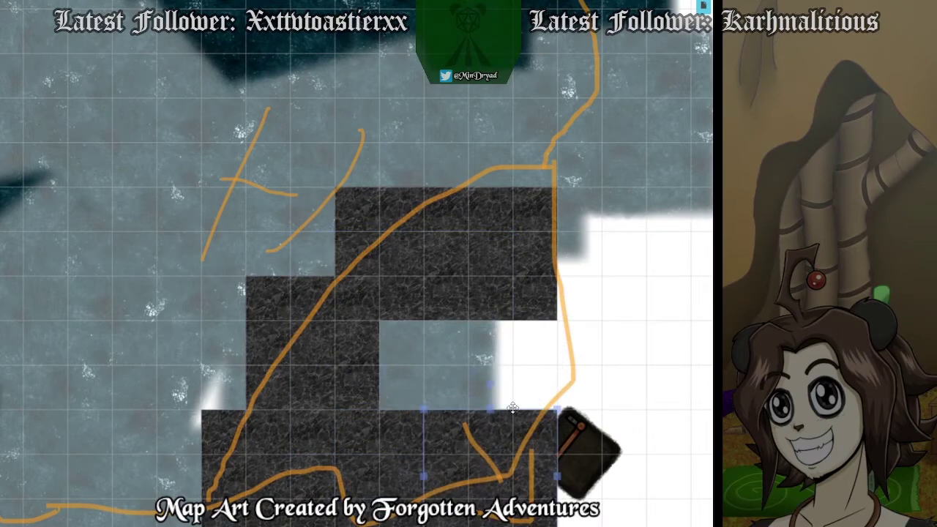
key(ctrl+v)
drag(581, 339, 510, 352)
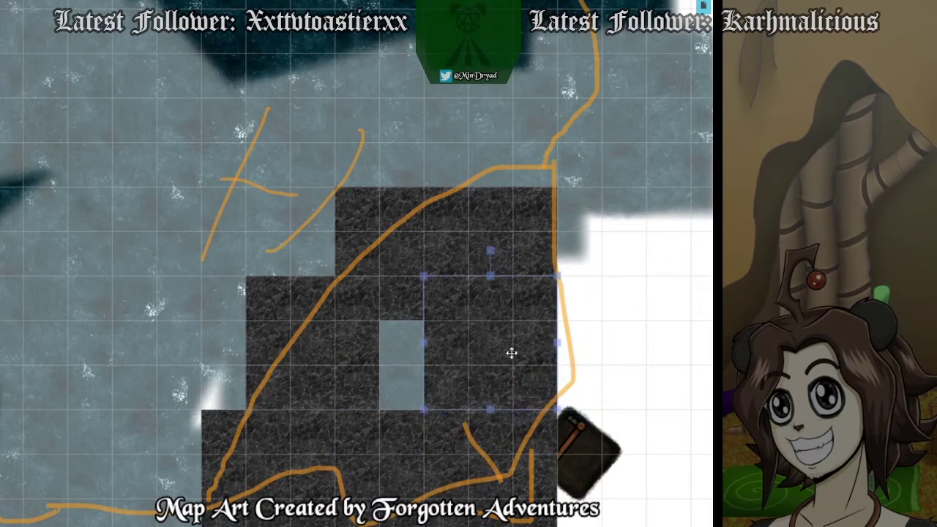
key(ctrl+v)
drag(629, 334, 401, 364)
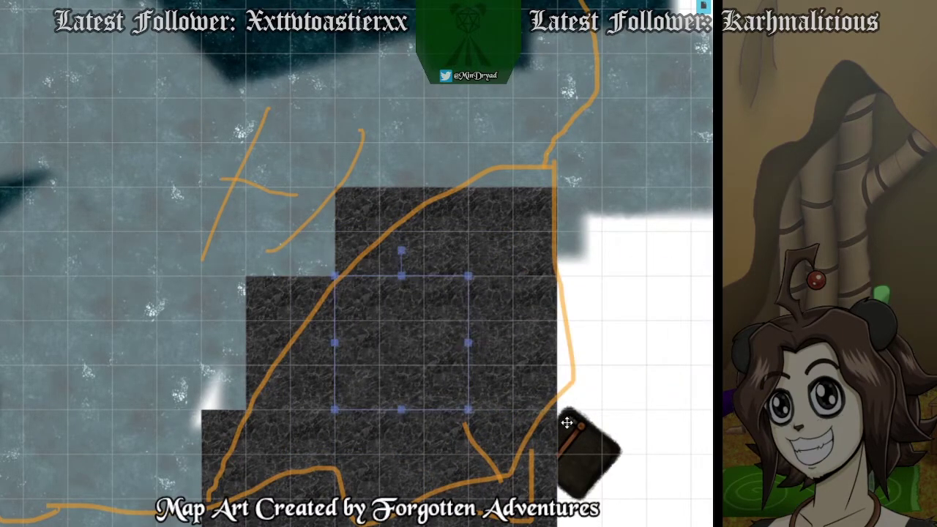
Extend the rocky ground east past the corner outline with another tile and bring the brown handle to the front.
key(ctrl+v)
drag(618, 354, 599, 336)
right_click(584, 428)
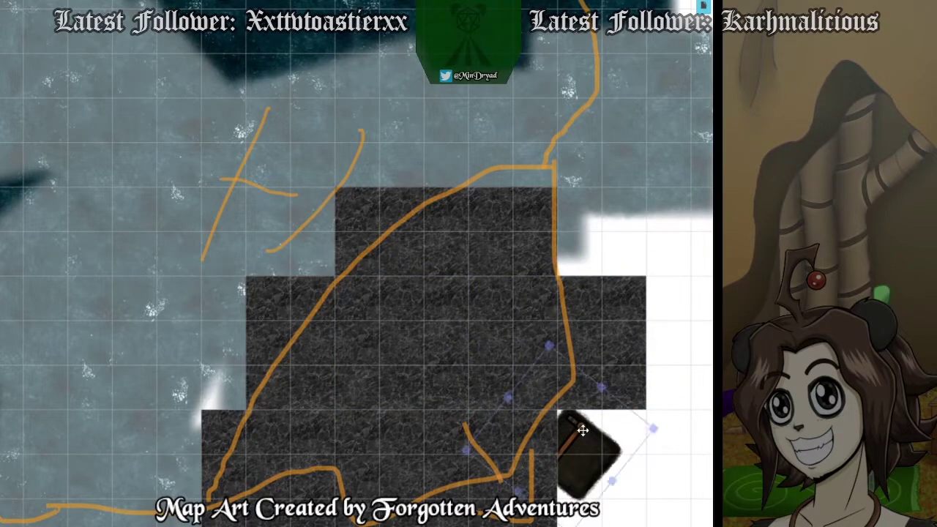
click(617, 389)
Bring the light water tiles in the western part of the H zone to the front, one after another.
right_click(265, 173)
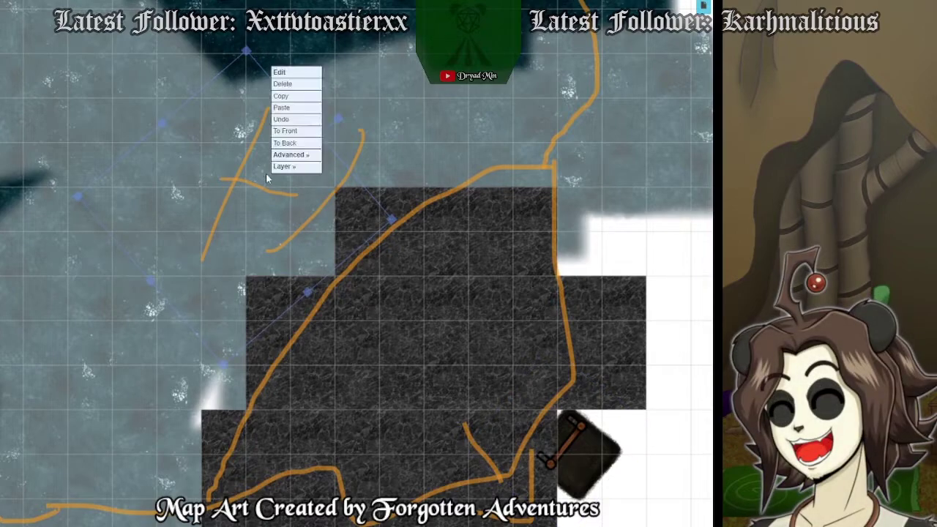
click(270, 140)
click(88, 101)
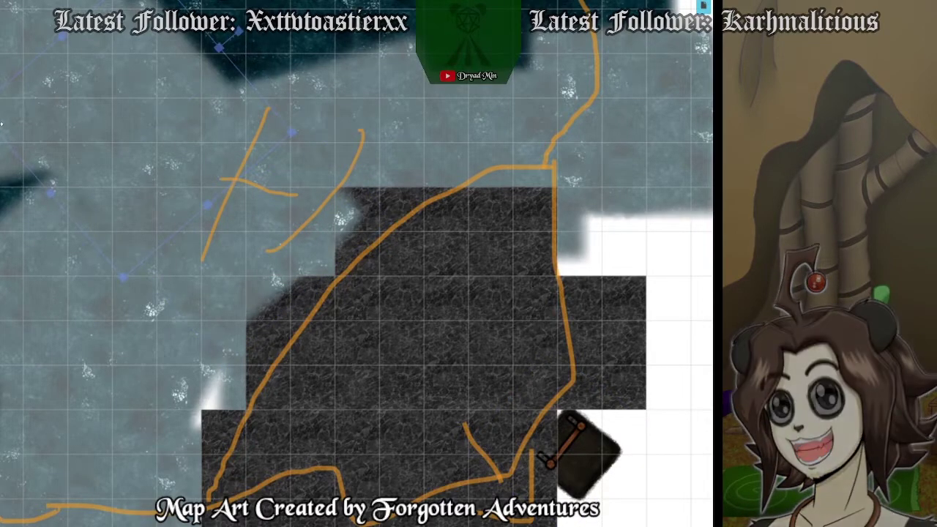
right_click(80, 126)
click(100, 87)
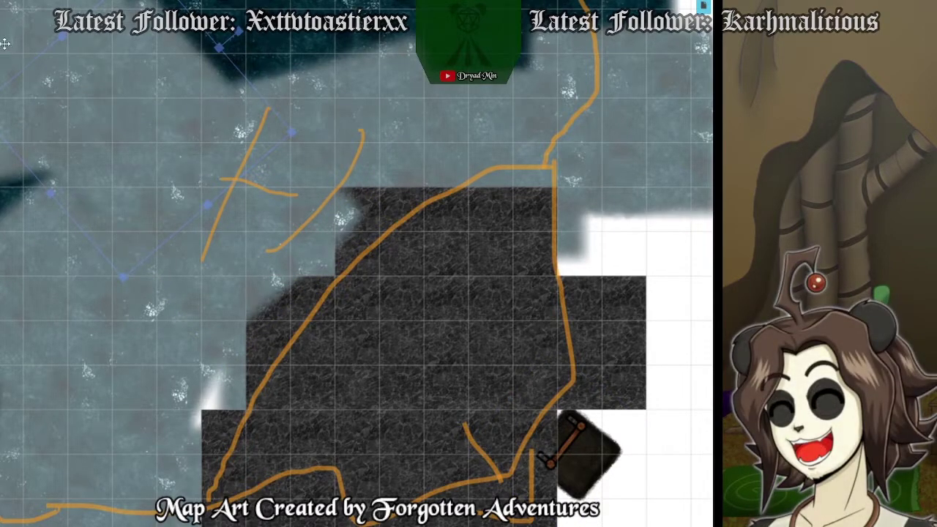
click(8, 44)
right_click(9, 43)
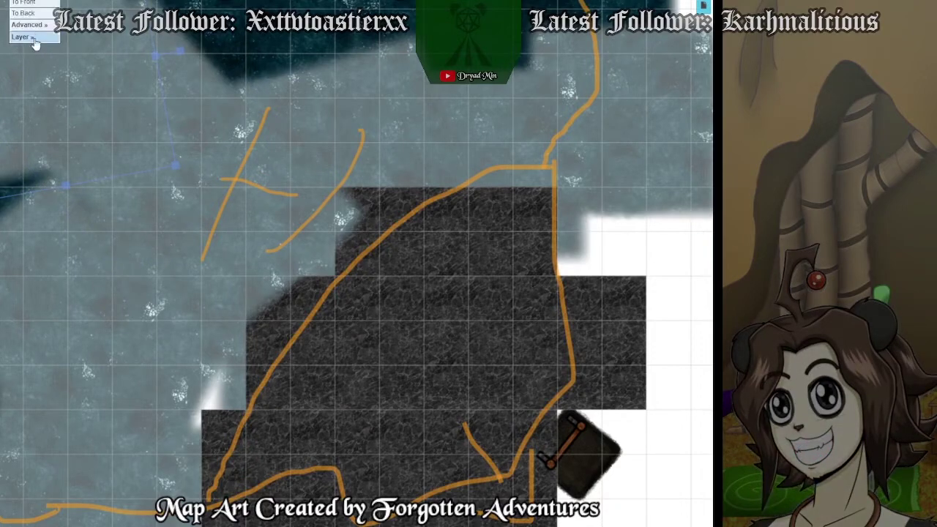
click(26, 3)
right_click(23, 252)
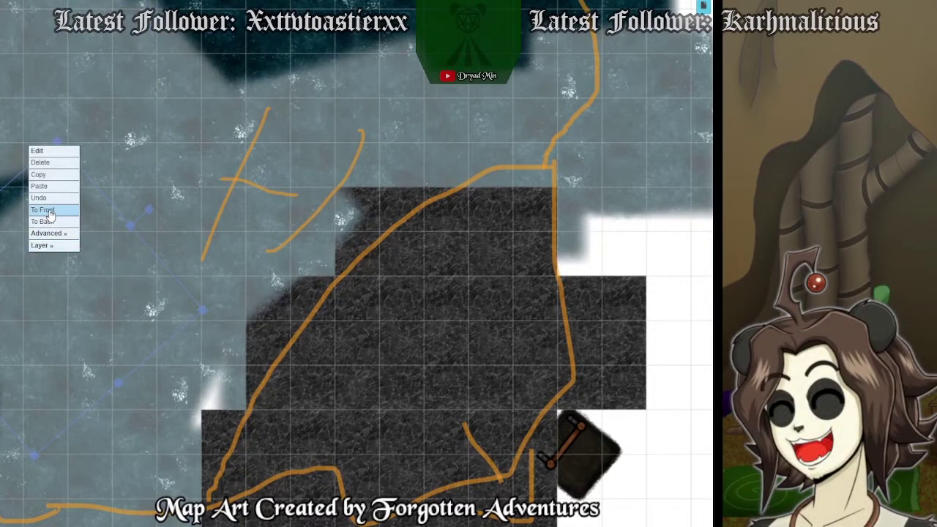
click(46, 211)
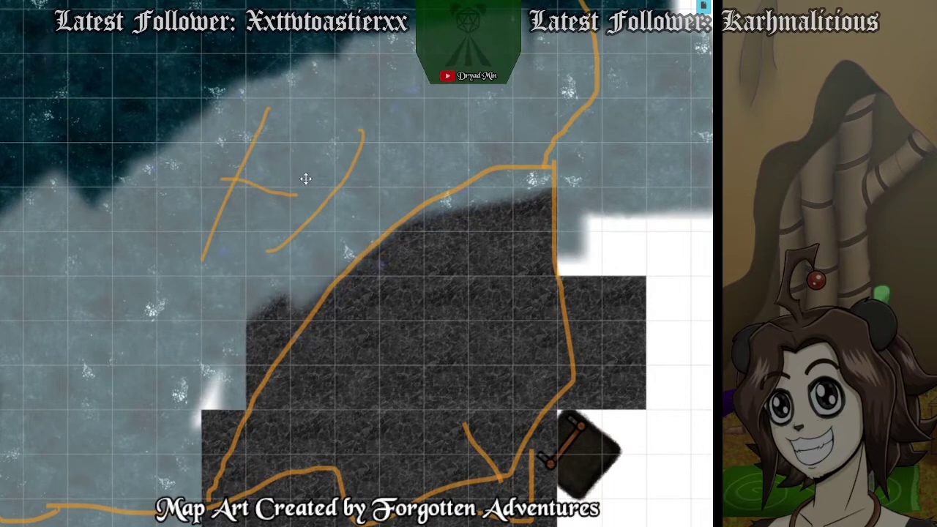
Rotate and shift the light water tiles so their edge follows the curved outline between the H zone and the rocky ground.
drag(94, 289, 266, 275)
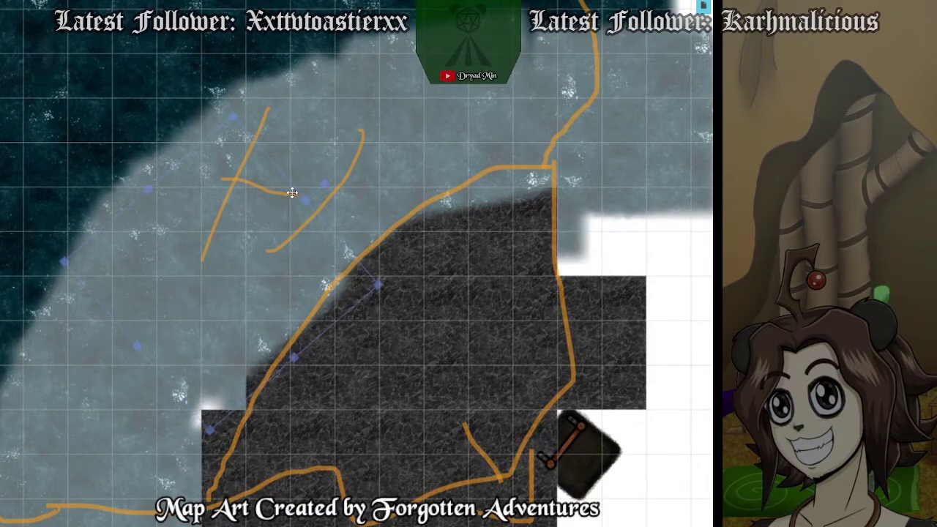
click(278, 239)
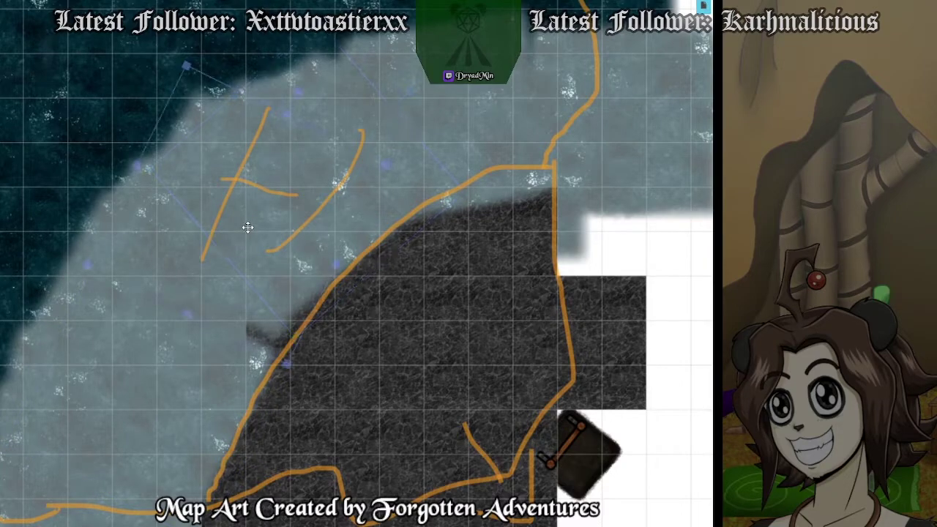
scroll(293, 92, down, 3)
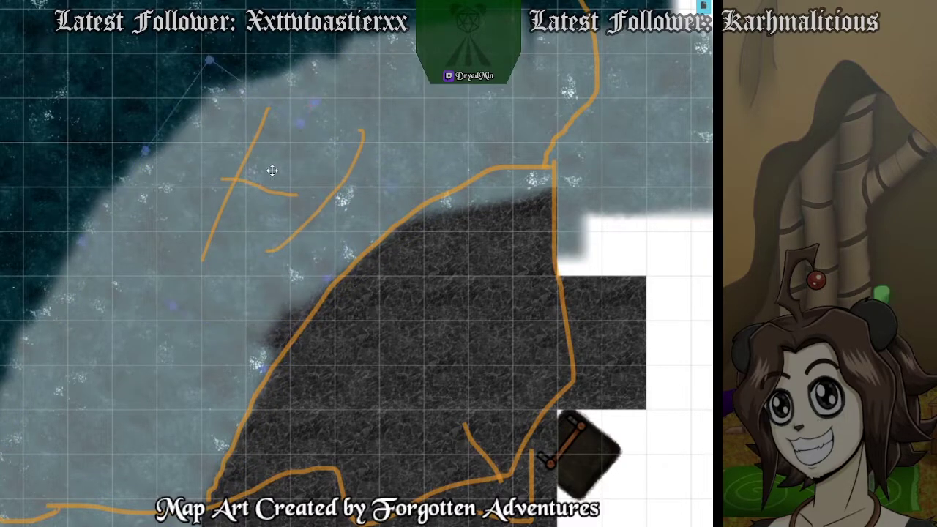
drag(272, 170, 254, 138)
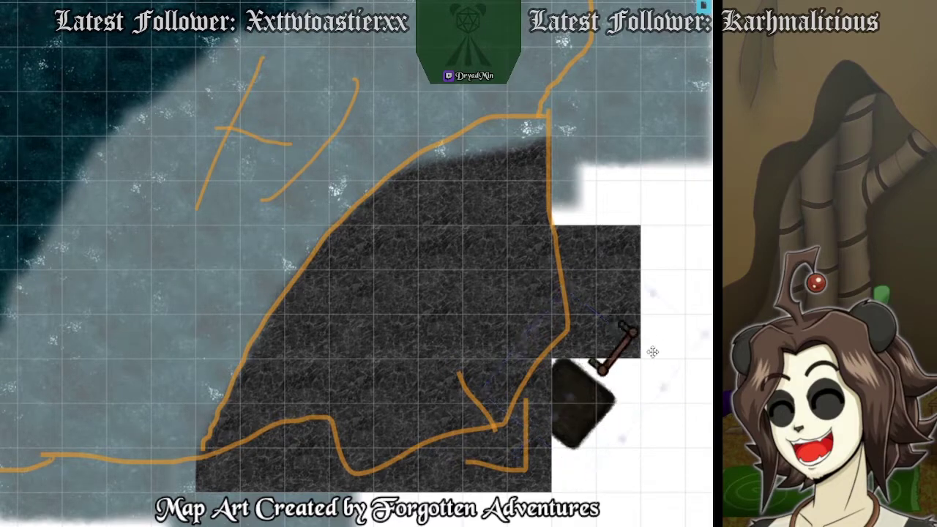
Bring the dark diagonal square to the front and lay another rocky ground tile beneath it in the southeast corner.
right_click(580, 394)
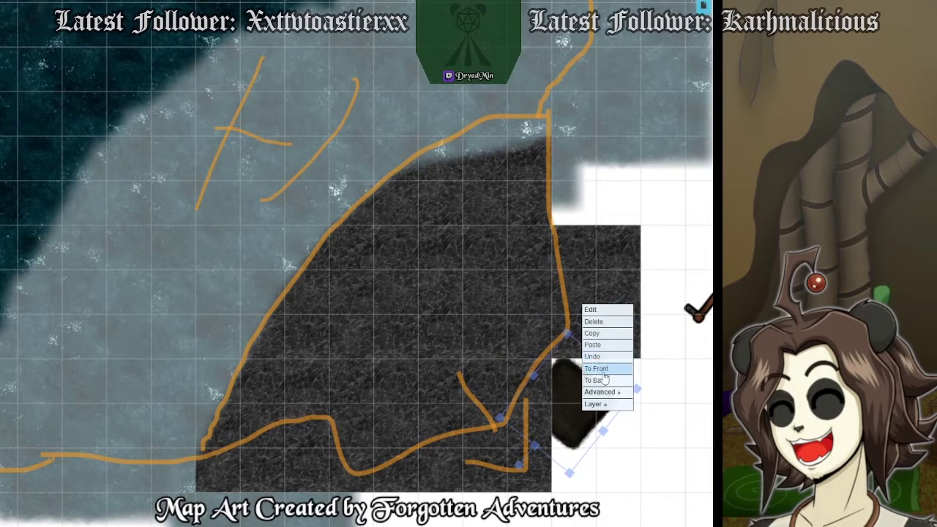
click(596, 369)
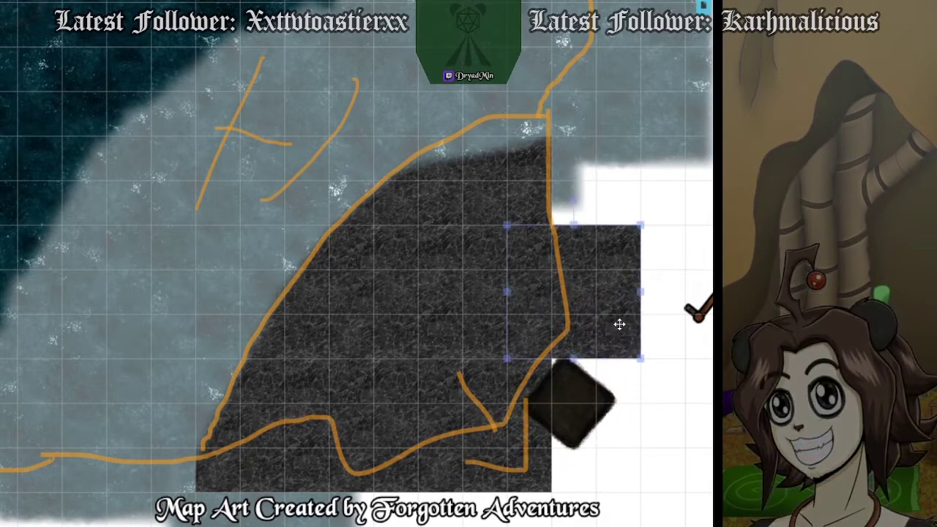
key(ctrl+v)
right_click(662, 423)
click(676, 394)
drag(690, 414, 592, 425)
Place the brown handle back on the dark diagonal square and stack it in front.
drag(709, 326, 552, 407)
right_click(683, 354)
click(693, 318)
click(711, 398)
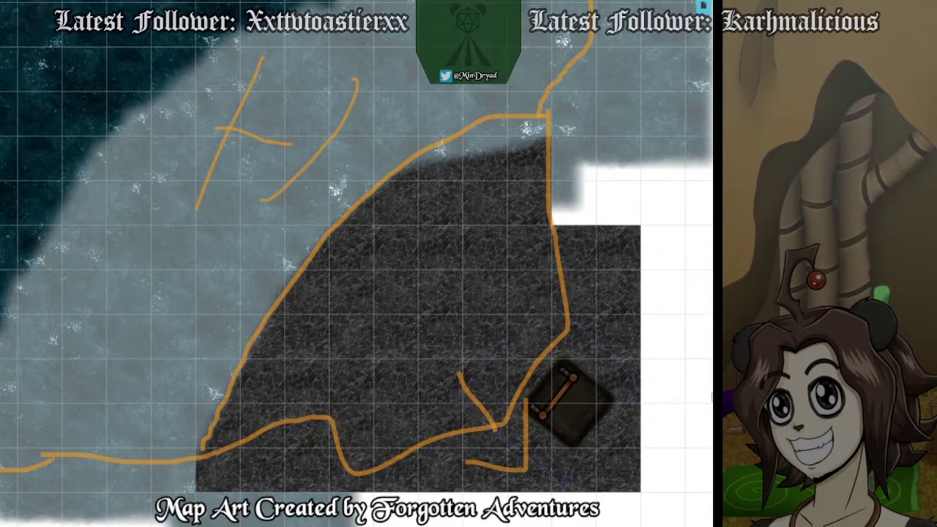
Review the water zones and outlines across the whole map, from the southeast corner to the northern stone area.
scroll(691, 365, down, 4)
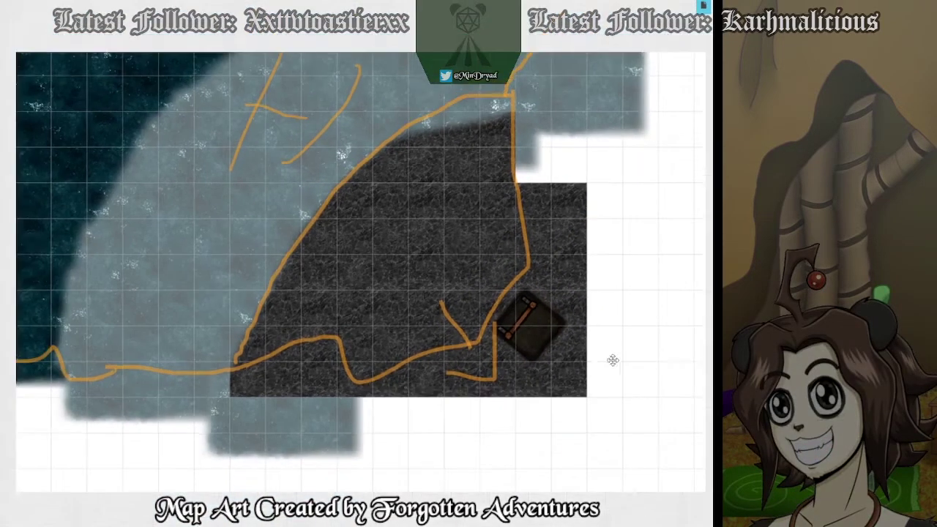
scroll(474, 287, left, 3)
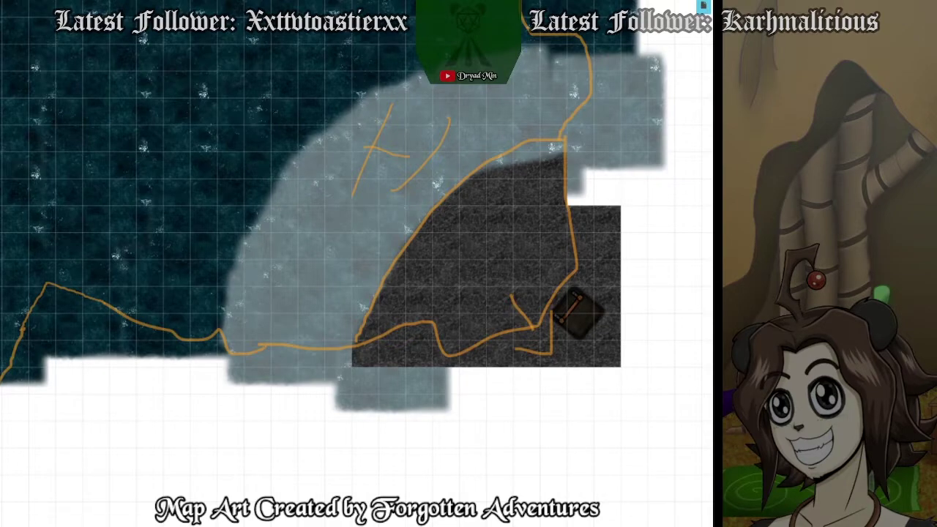
drag(594, 77, 676, 322)
drag(622, 89, 657, 319)
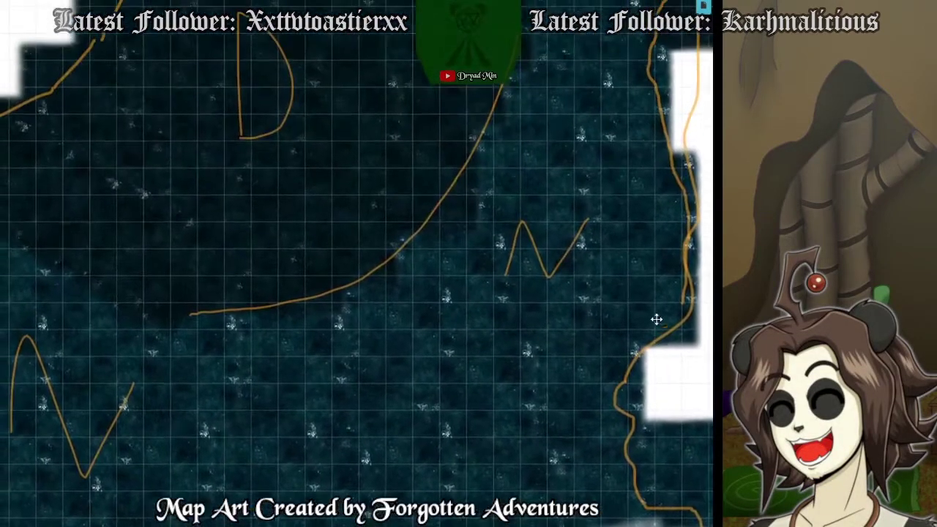
drag(640, 33, 644, 291)
drag(611, 55, 636, 324)
drag(616, 85, 767, 135)
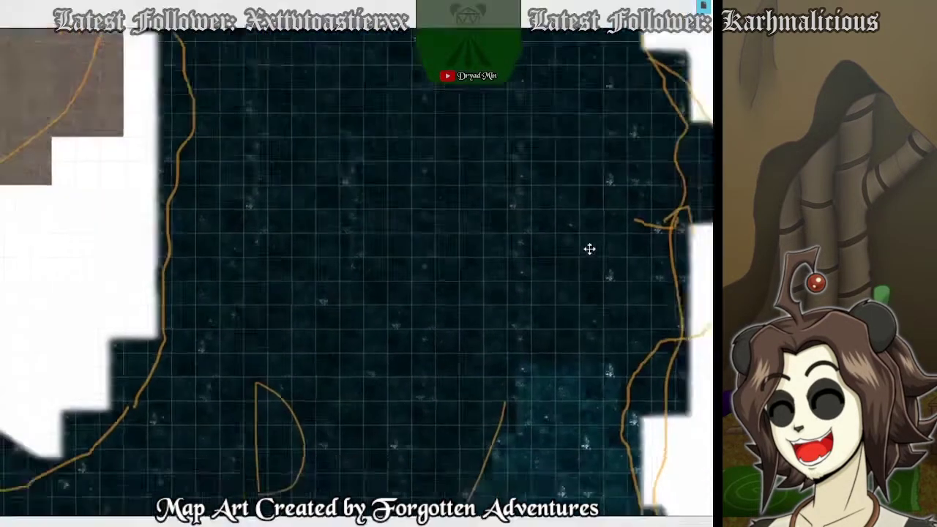
scroll(444, 295, down, 8)
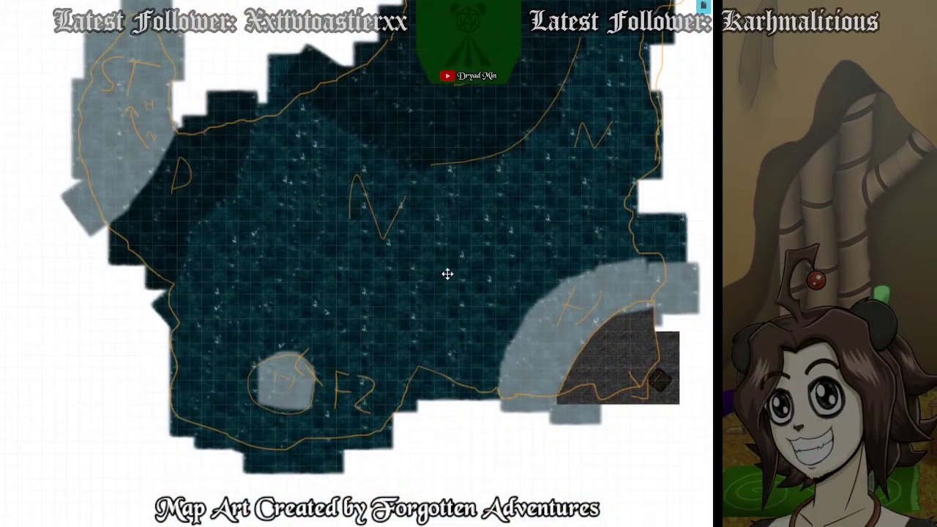
scroll(452, 301, up, 2)
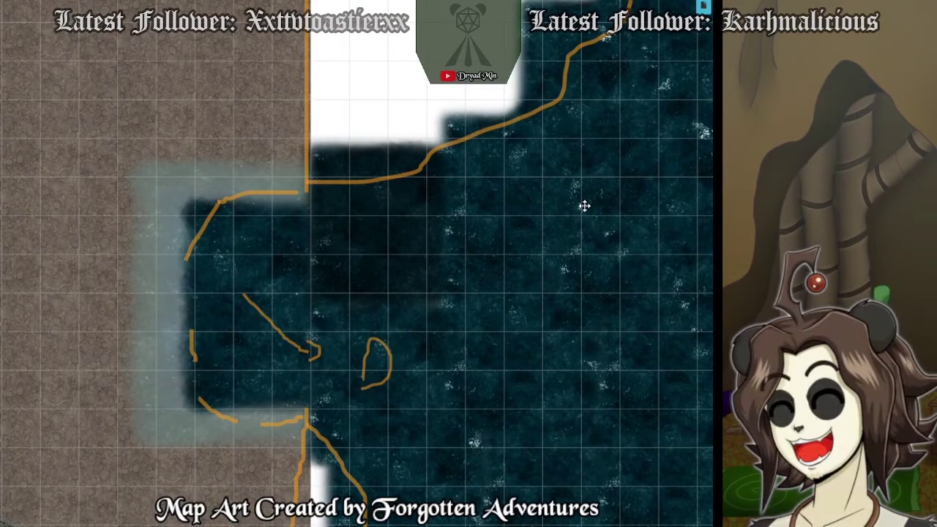
Add a dark rock cliff piece about six grid squares wide over the white gap beside the brown stone area.
drag(584, 206, 601, 270)
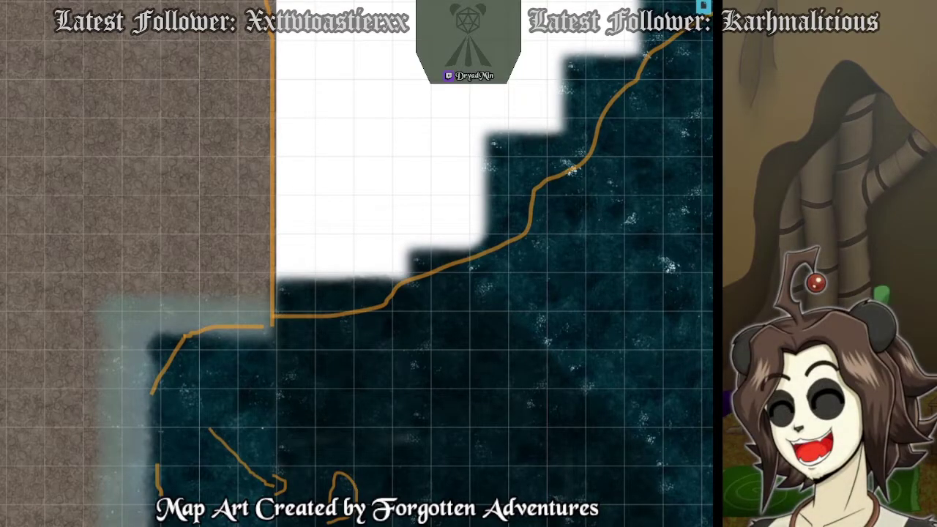
key(ctrl+v)
click(404, 220)
mouse_move(470, 156)
mouse_down()
mouse_move(586, 40)
mouse_move(403, 257)
mouse_move(388, 251)
mouse_move(434, 220)
mouse_up()
drag(431, 103, 311, 284)
mouse_move(449, 104)
mouse_down()
mouse_move(387, 144)
mouse_move(310, 338)
mouse_move(415, 76)
mouse_up()
key(ctrl+z)
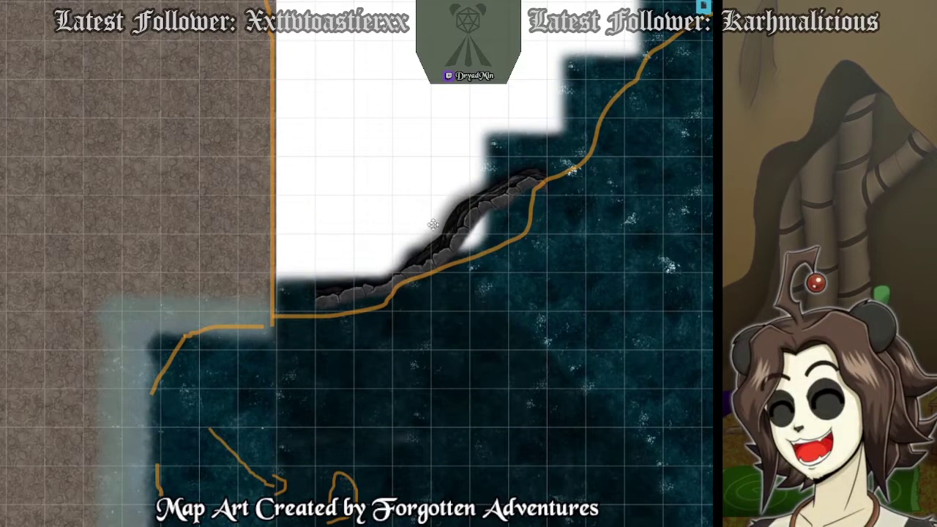
Turn the cliff piece upside down, tilt it slightly, and align it with the outline starting at the stone area's edge.
click(438, 218)
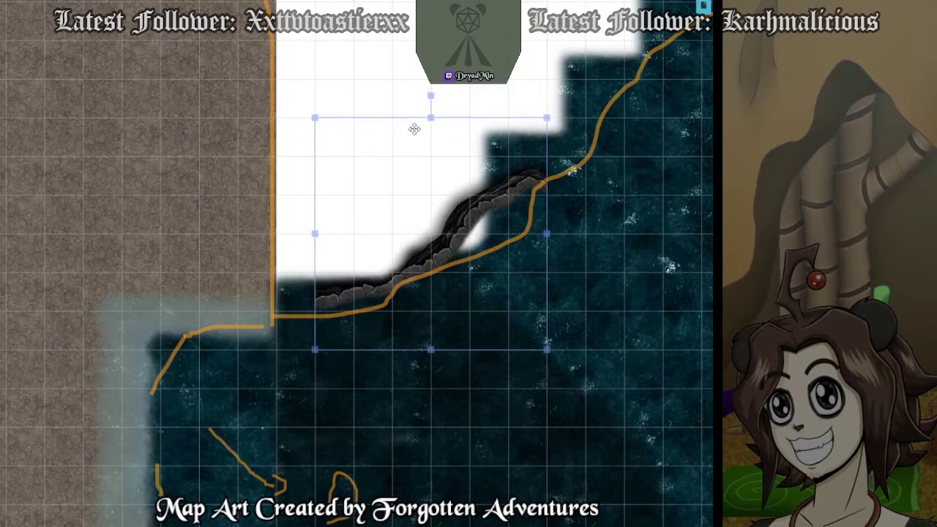
mouse_move(428, 96)
mouse_down()
mouse_move(556, 242)
mouse_move(378, 403)
mouse_move(426, 427)
mouse_move(430, 397)
mouse_up()
mouse_move(418, 244)
mouse_down()
mouse_move(347, 245)
mouse_move(395, 223)
mouse_up()
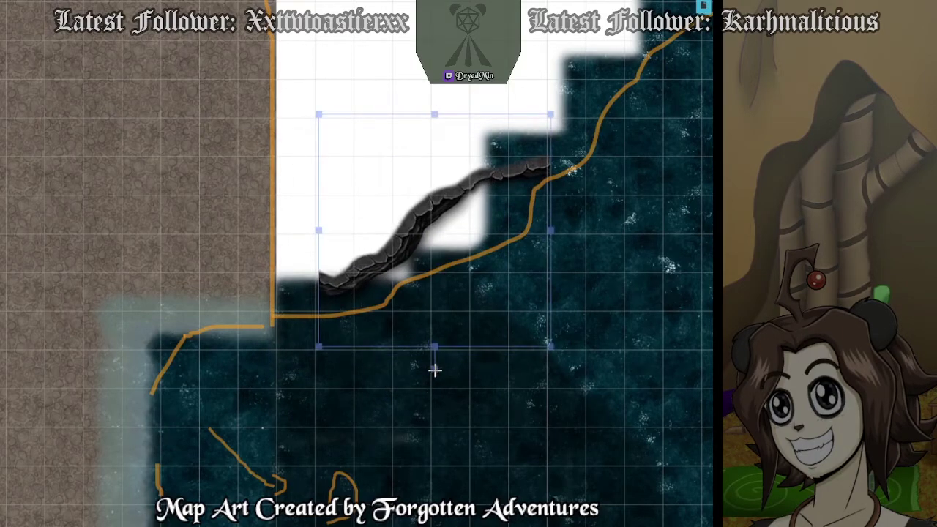
drag(435, 371, 397, 361)
mouse_move(420, 212)
mouse_down()
mouse_move(367, 276)
mouse_move(380, 275)
mouse_up()
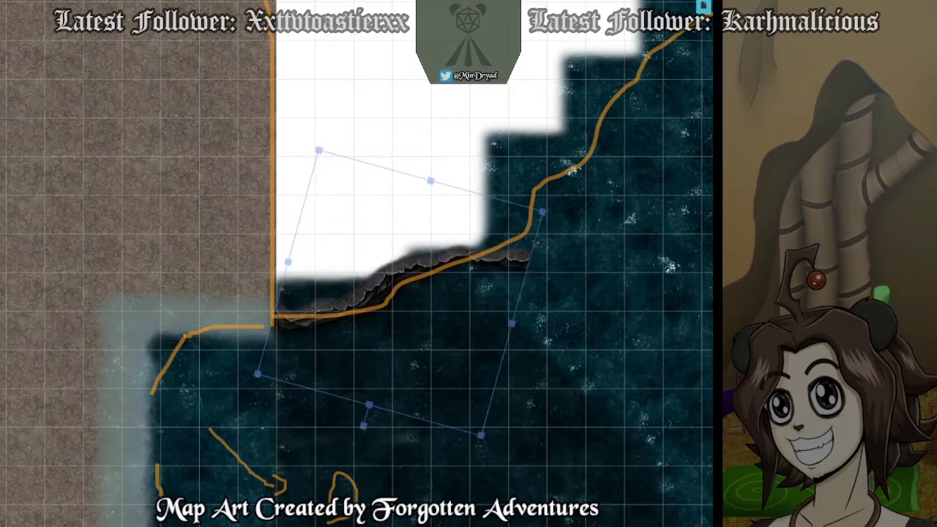
Add a second, curved cliff piece in the white gap, enlarge it to about five grid squares, and flip it vertically.
drag(805, 146, 656, 218)
click(412, 138)
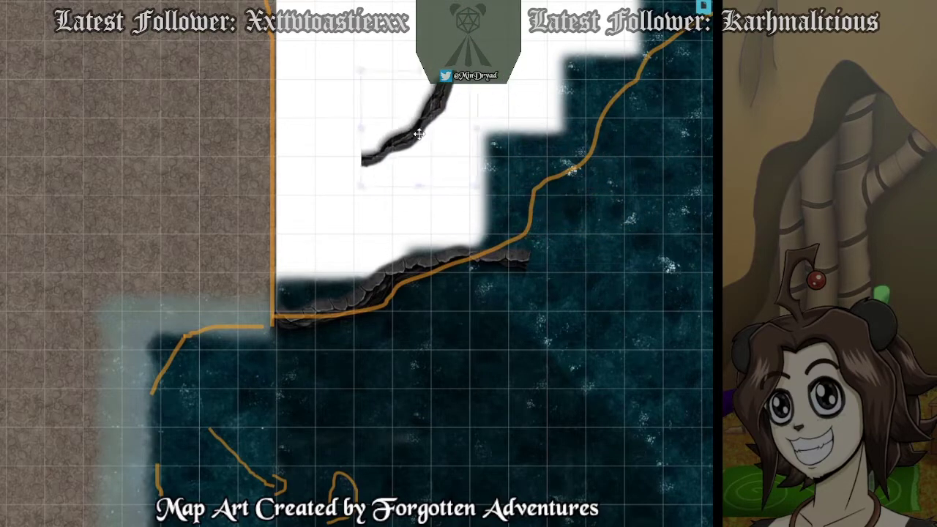
drag(471, 196, 547, 272)
mouse_move(449, 181)
mouse_down()
mouse_move(531, 209)
mouse_move(584, 208)
mouse_move(547, 140)
mouse_move(435, 128)
mouse_up()
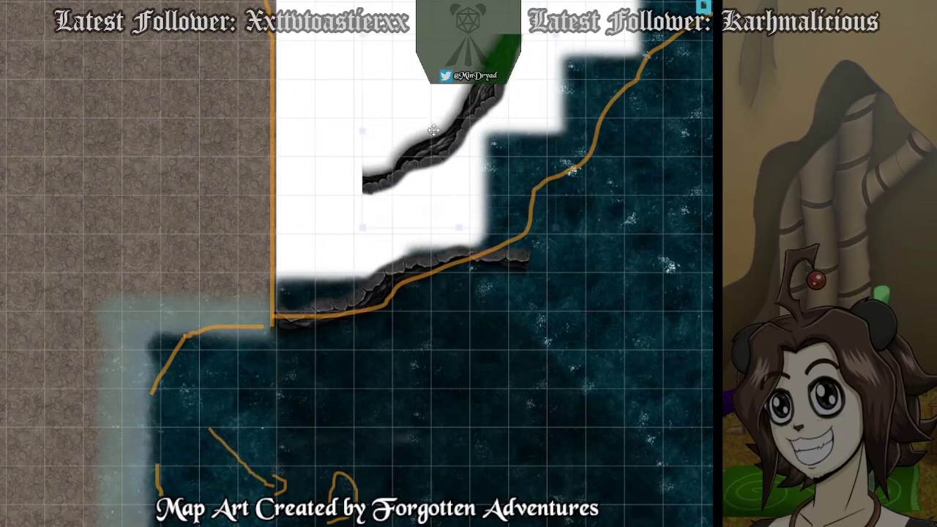
right_click(436, 128)
mouse_move(442, 120)
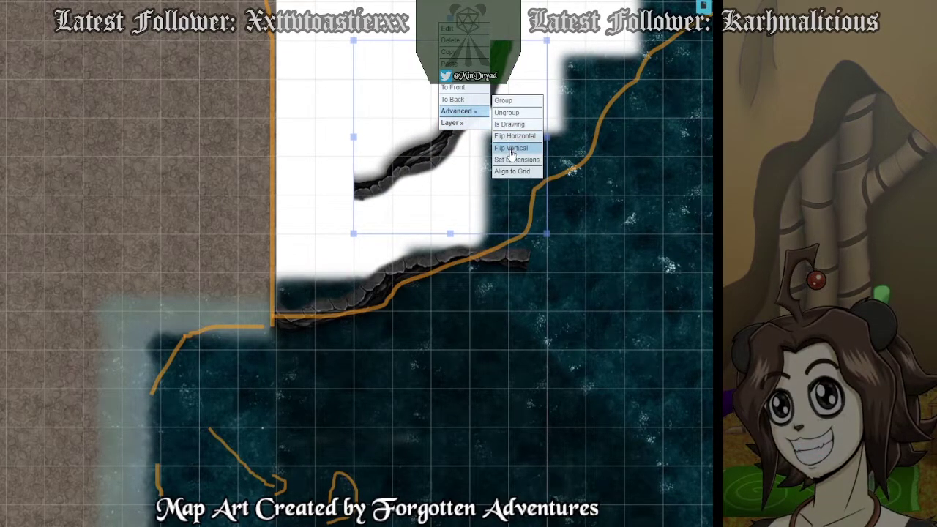
click(512, 136)
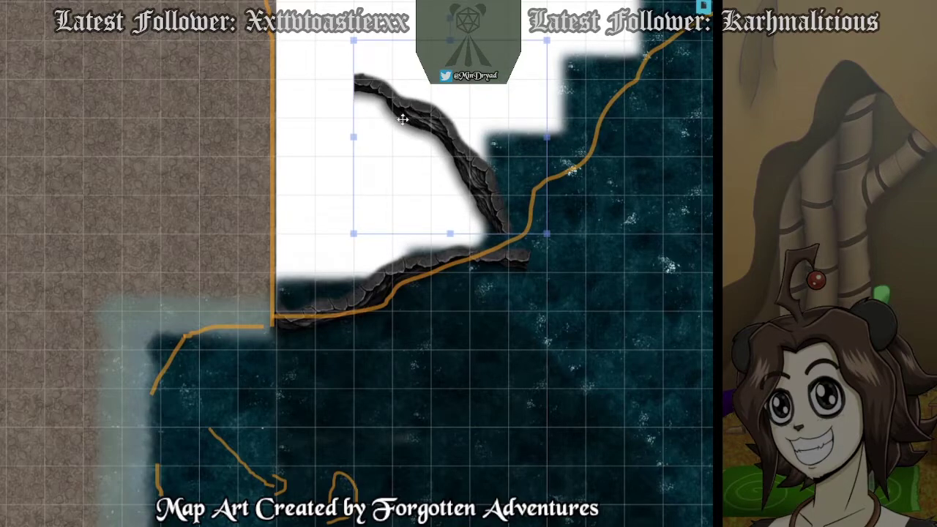
Flip the curved cliff piece vertically, trying a horizontal flip as well, while repositioning it in the white gap.
mouse_move(397, 122)
mouse_down()
mouse_move(561, 205)
mouse_move(583, 274)
mouse_move(568, 278)
mouse_move(580, 192)
mouse_move(397, 81)
mouse_up()
right_click(396, 80)
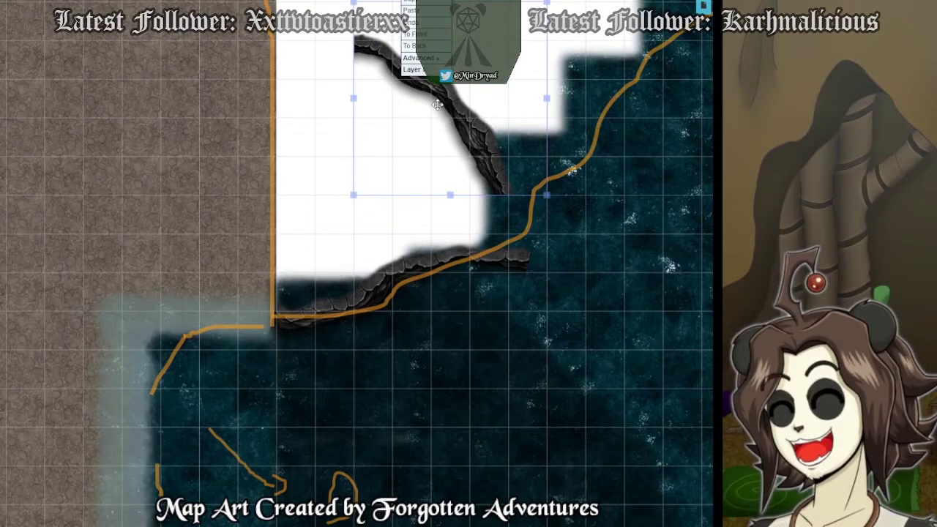
mouse_move(431, 60)
click(474, 94)
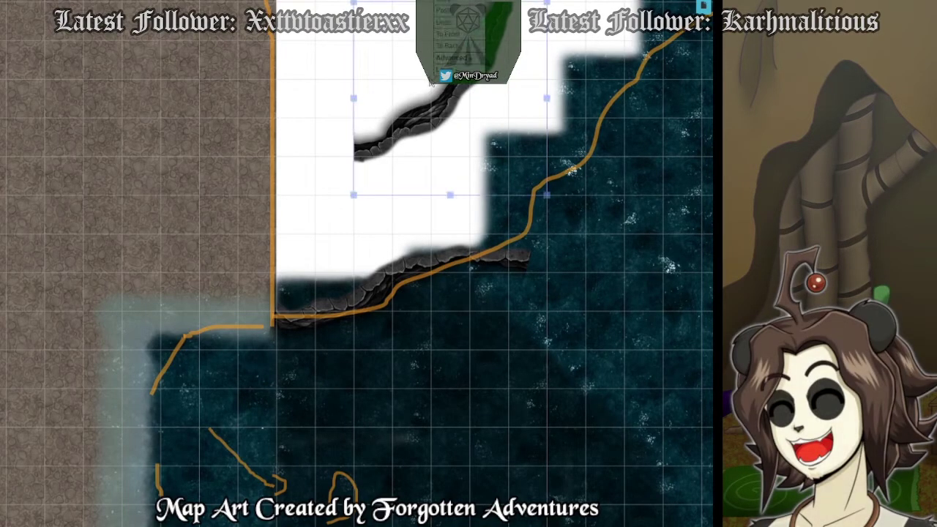
click(507, 94)
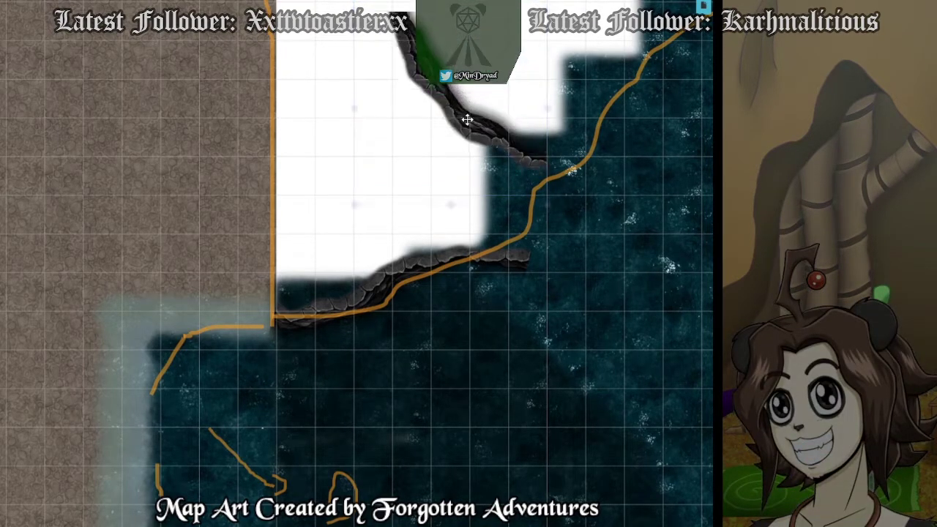
mouse_move(464, 119)
mouse_down()
mouse_move(610, 308)
mouse_move(436, 176)
mouse_move(431, 96)
mouse_move(402, 142)
mouse_move(419, 173)
mouse_up()
right_click(421, 90)
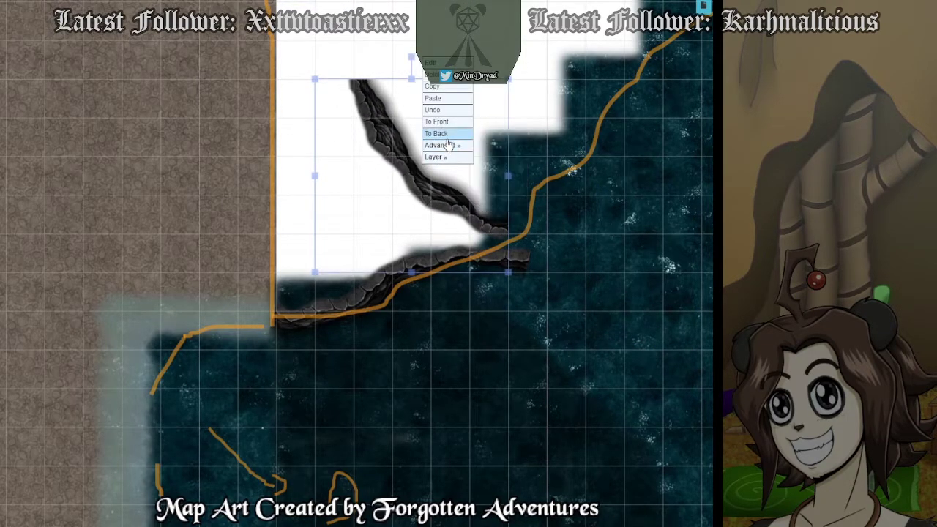
mouse_move(450, 157)
click(485, 170)
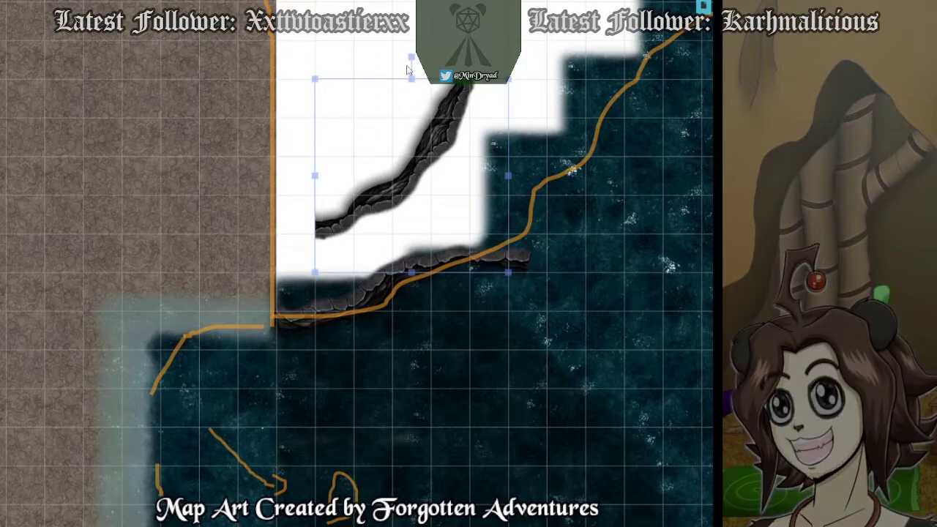
Rotate the curved cliff piece a quarter turn counterclockwise, test it against the first cliff's end, and return it to the white gap.
drag(410, 54, 340, 175)
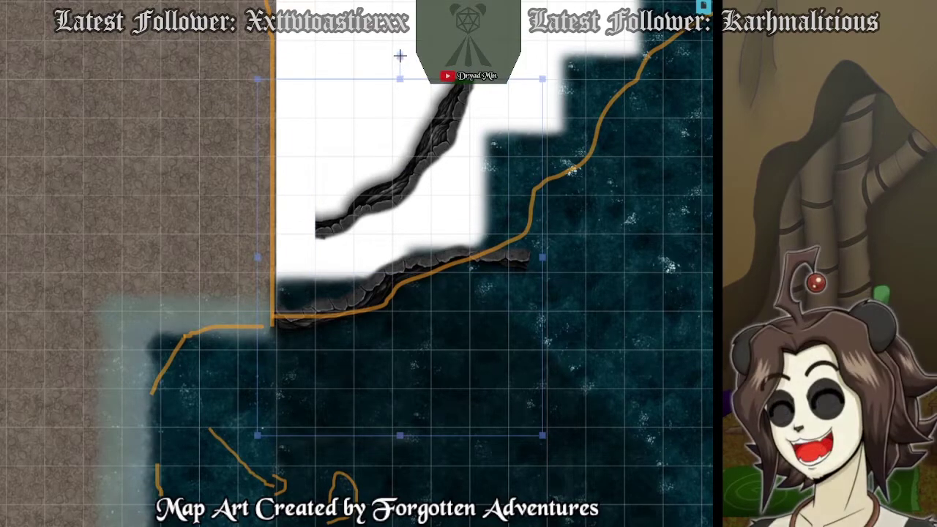
mouse_move(399, 56)
mouse_down()
mouse_move(332, 178)
mouse_move(391, 47)
mouse_up()
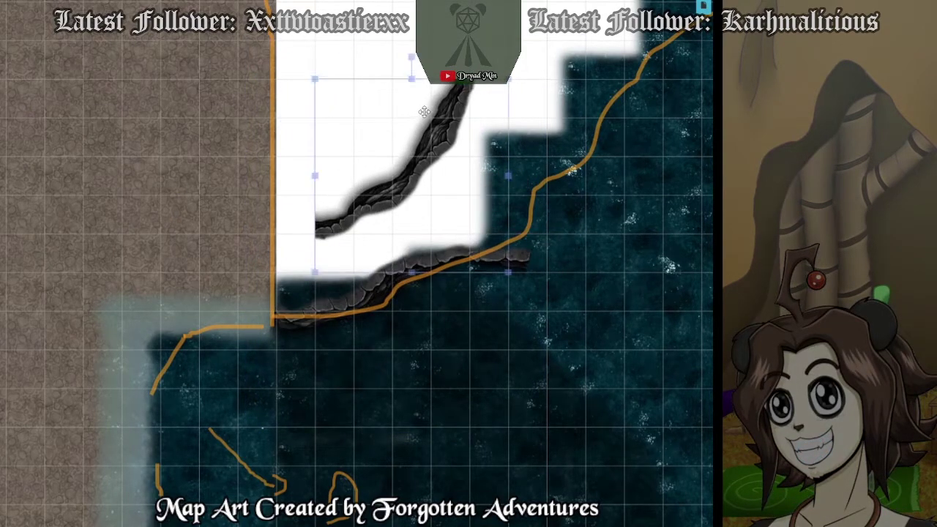
mouse_move(430, 114)
mouse_down()
mouse_move(435, 42)
mouse_move(345, 67)
mouse_move(307, 180)
mouse_move(292, 137)
mouse_up()
drag(391, 139, 599, 315)
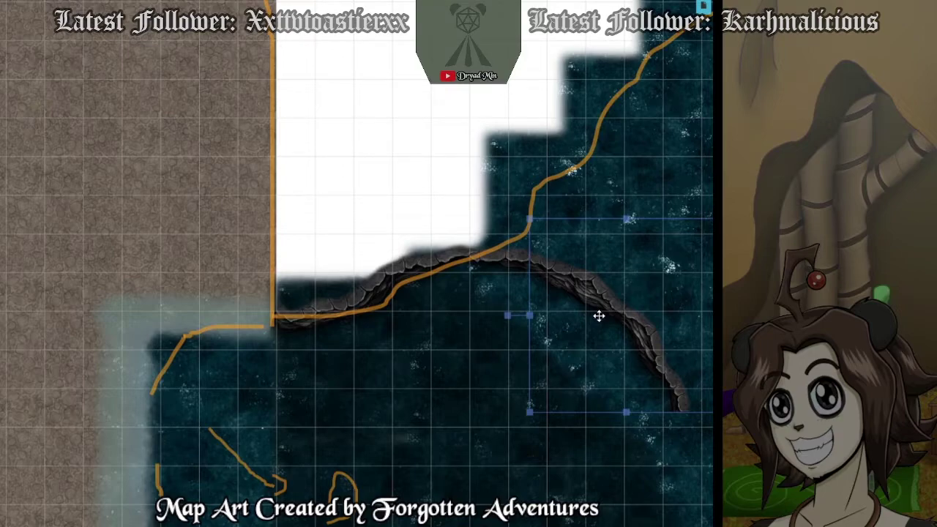
mouse_move(599, 315)
mouse_down()
mouse_move(440, 107)
mouse_move(406, 107)
mouse_up()
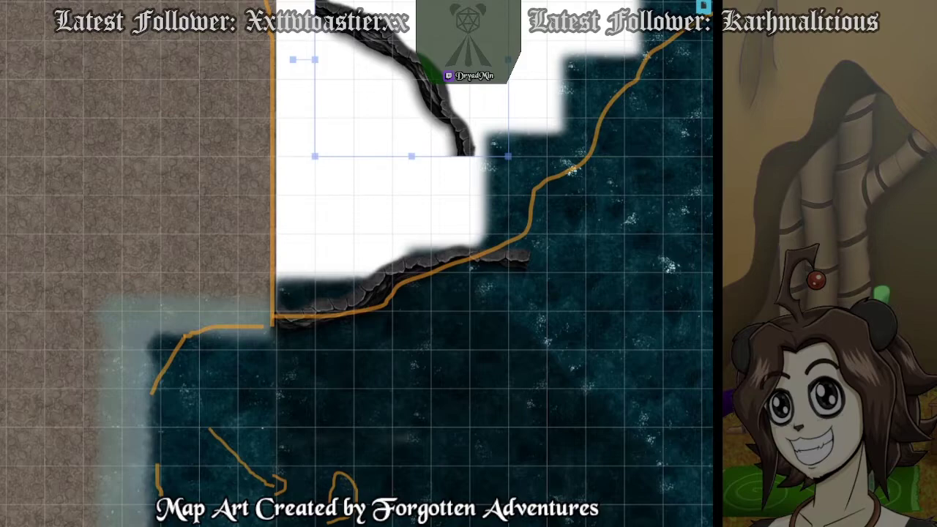
Add an S-bend cliff piece, enlarge it to five grid squares, tilt it slightly counterclockwise, and join it to the first cliff's eastern end.
drag(711, 307, 595, 105)
click(577, 112)
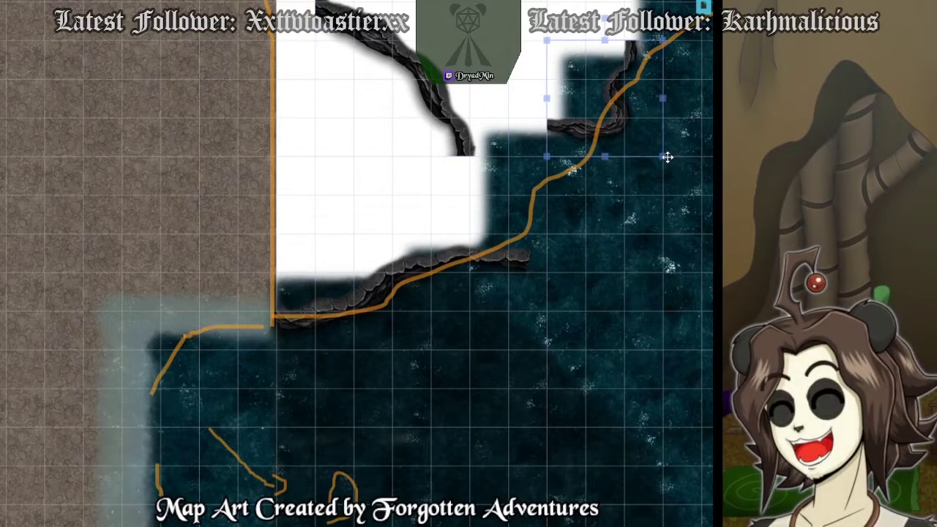
drag(664, 157, 642, 231)
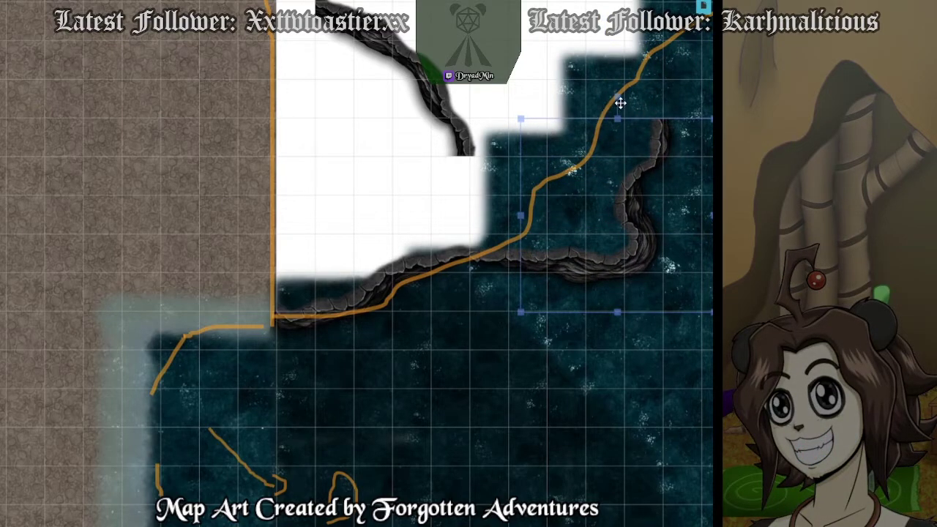
drag(617, 96, 581, 94)
drag(621, 214, 609, 194)
drag(665, 203, 530, 273)
Turn the curved cliff piece waiting in the white gap and attach it to the S-bend's upper end along the outline.
click(57, 228)
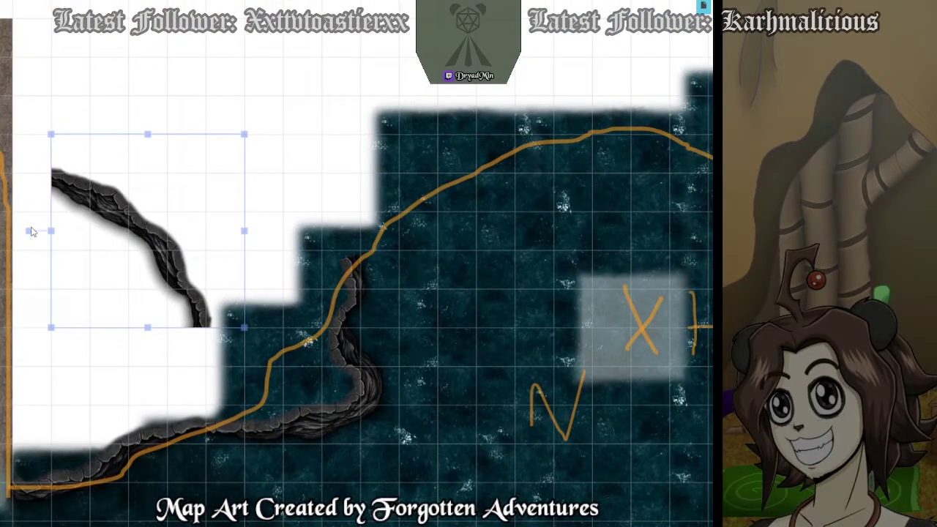
drag(34, 227, 432, 256)
drag(367, 302, 410, 211)
Add another cliff piece, enlarge it to about five grid squares, and rotate it to follow the outline's northern arc.
drag(538, 282, 414, 241)
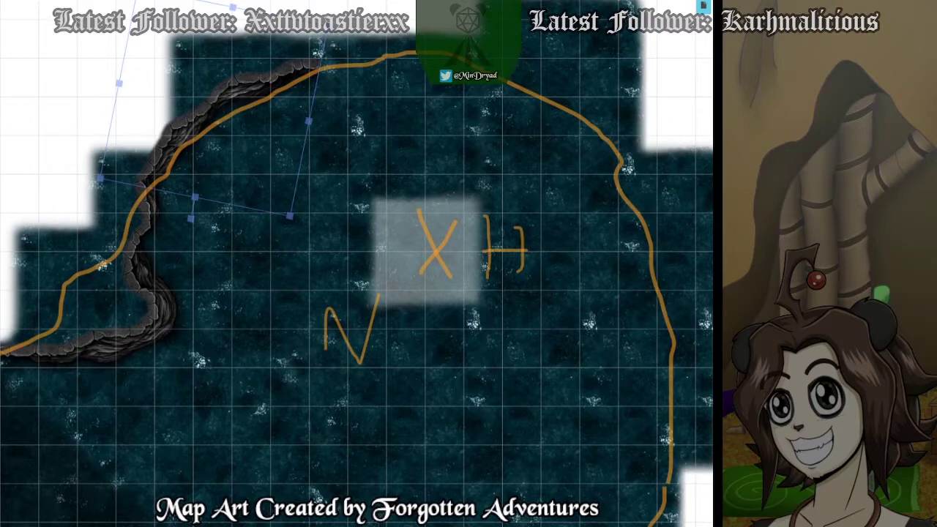
drag(805, 117, 388, 113)
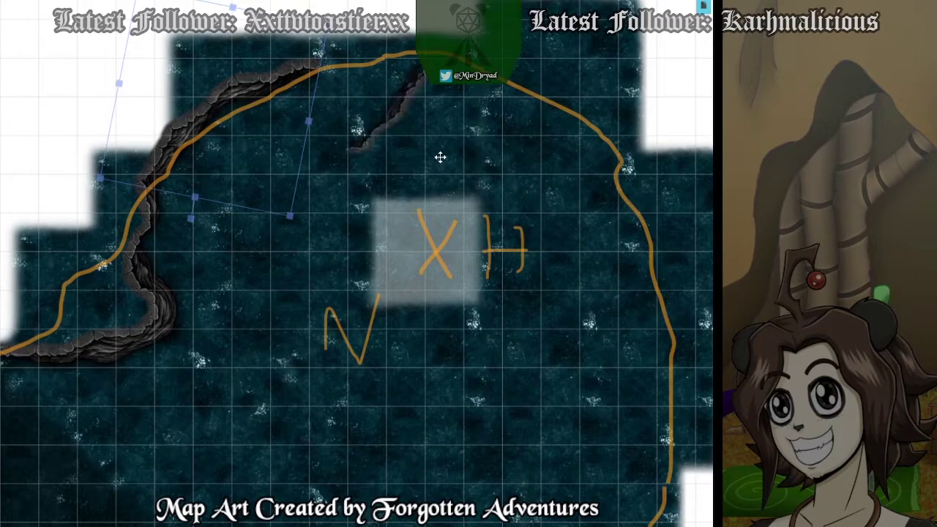
click(407, 139)
drag(465, 174, 540, 251)
double_click(441, 34)
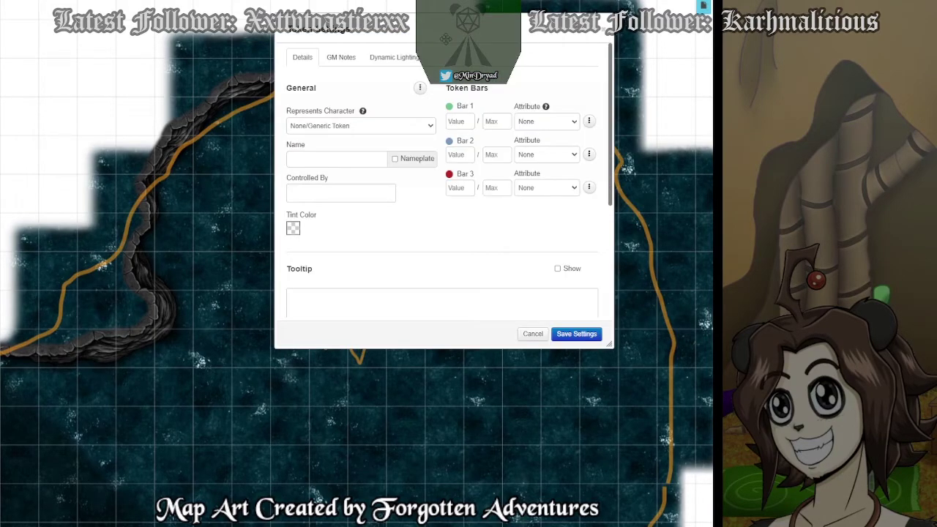
click(532, 331)
drag(441, 39, 346, 245)
drag(376, 190, 366, 64)
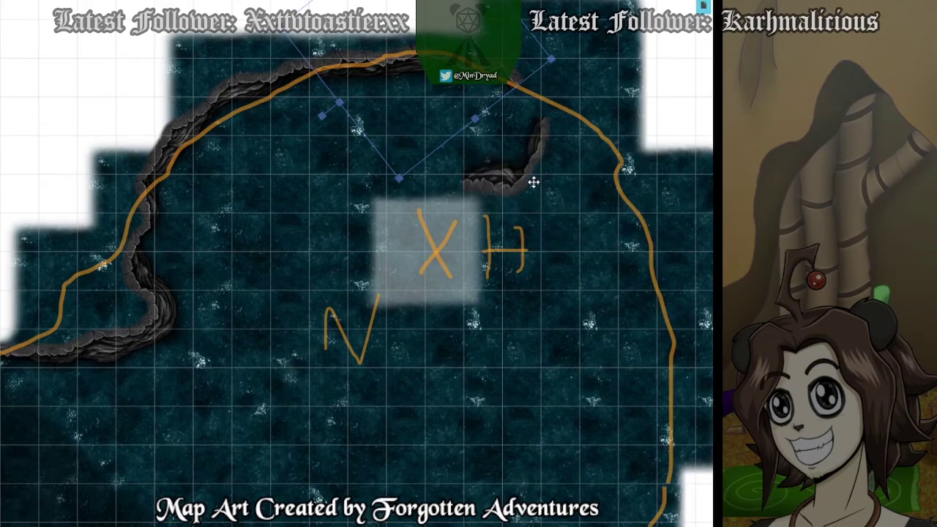
Enlarge the new bend cliff piece to five grid squares, turn it a quarter turn counterclockwise, and join it to the northern arc's eastern end.
click(524, 181)
drag(586, 234, 648, 292)
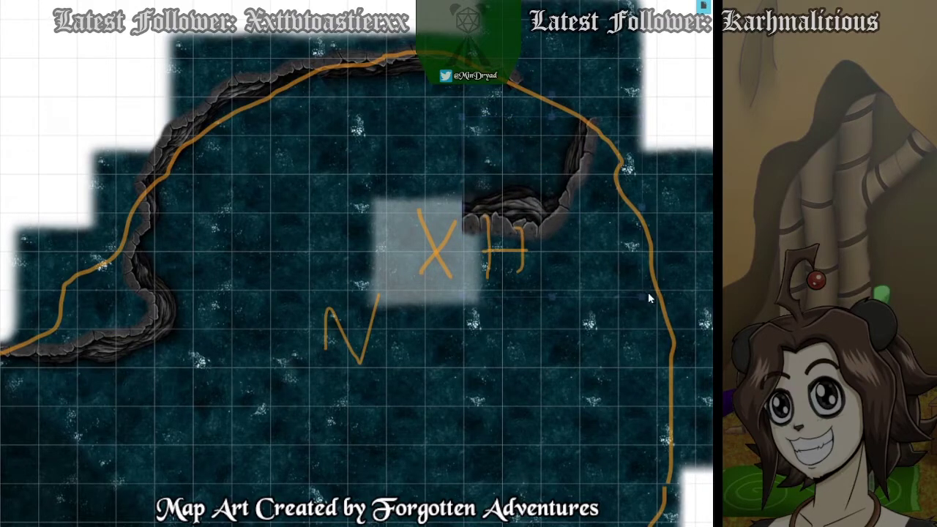
drag(556, 75, 444, 176)
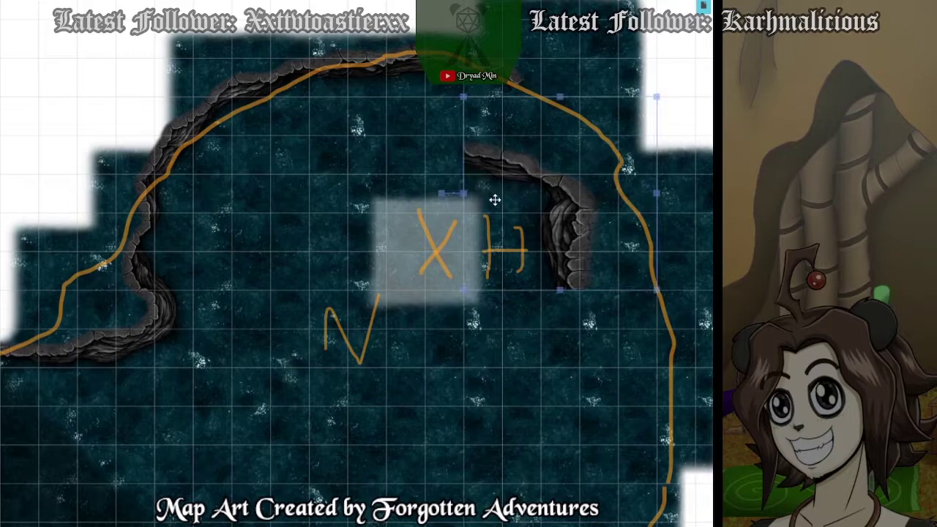
drag(548, 198, 587, 130)
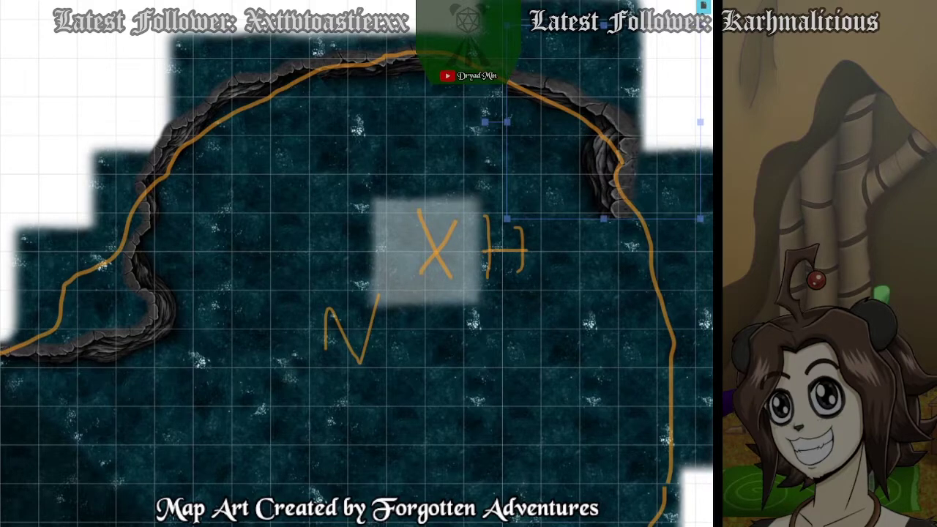
Add a wavy cliff piece below the bend, enlarge it to about five grid squares, rotate it, and stretch it slightly.
drag(679, 343, 659, 246)
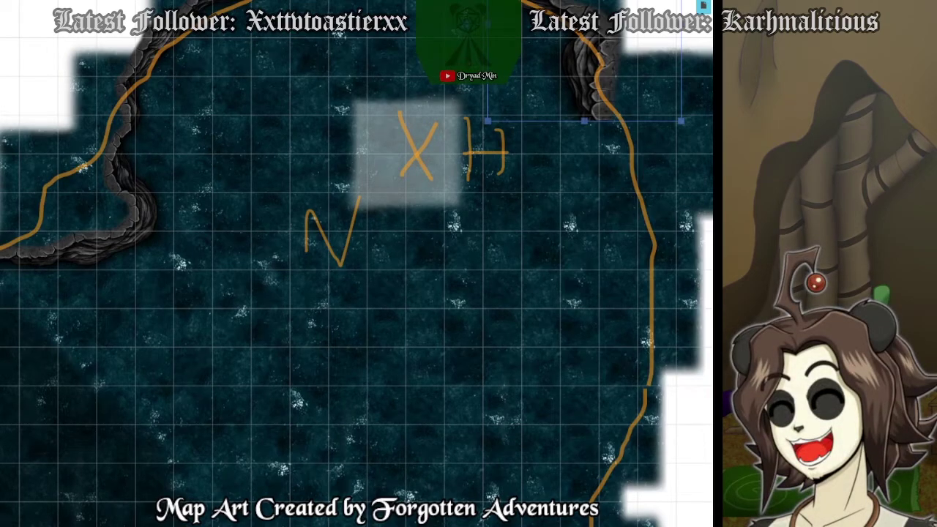
drag(769, 308, 559, 205)
click(546, 183)
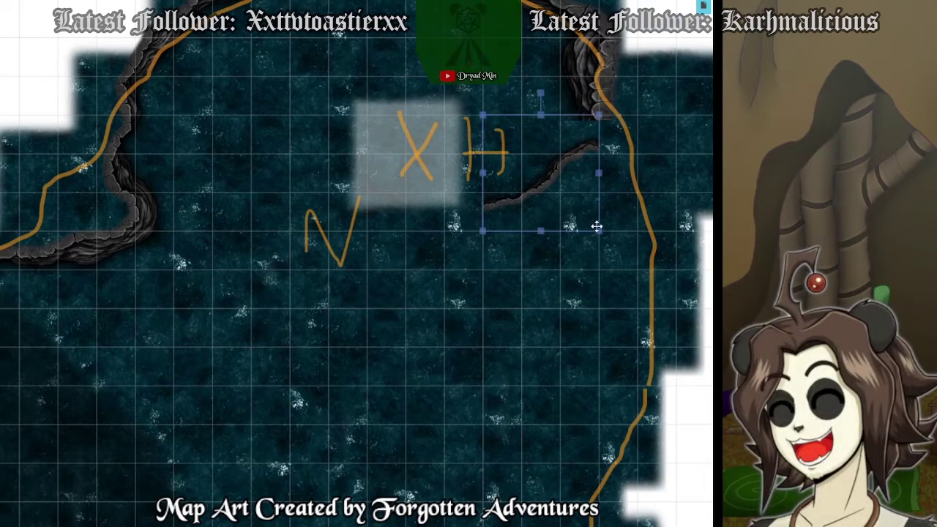
drag(600, 232, 676, 309)
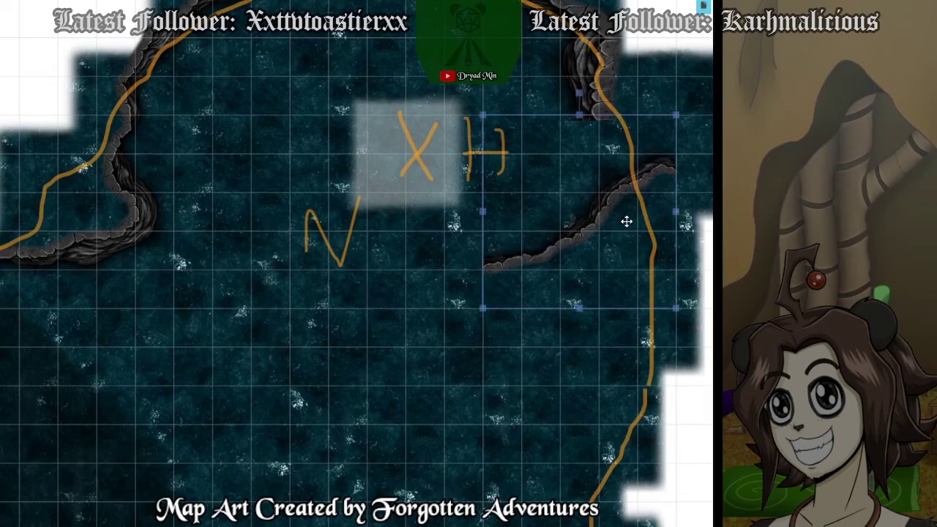
double_click(577, 98)
click(529, 334)
mouse_move(579, 94)
mouse_down()
mouse_move(517, 218)
mouse_move(521, 207)
mouse_move(638, 205)
mouse_move(620, 206)
mouse_up()
drag(728, 217, 754, 217)
Narrow the northeastern bend piece to about three grid squares and move the wavy cliff to meet its lower end.
click(567, 69)
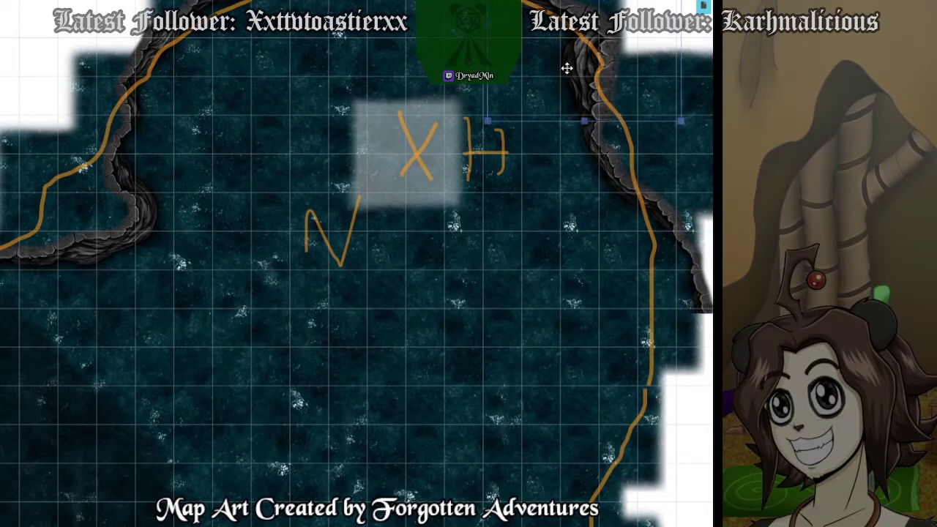
drag(608, 99, 598, 164)
scroll(608, 155, up, 2)
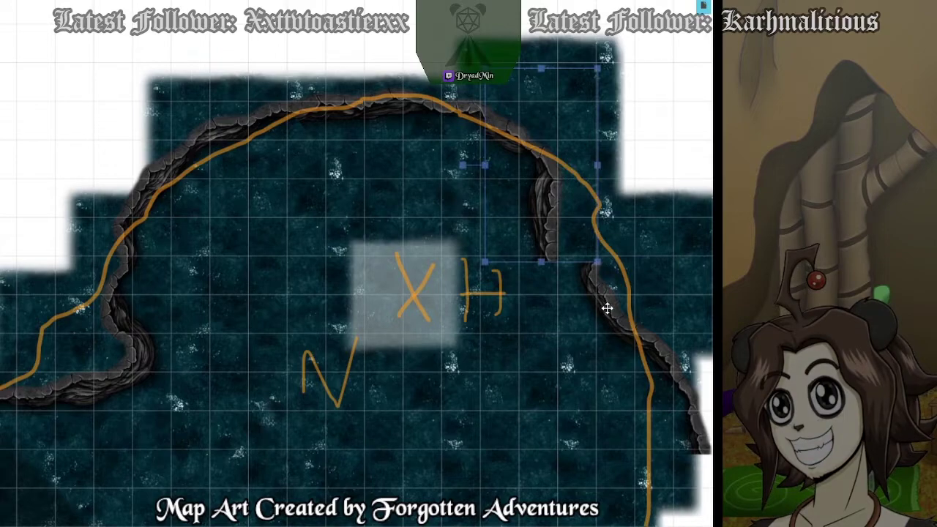
drag(606, 307, 577, 320)
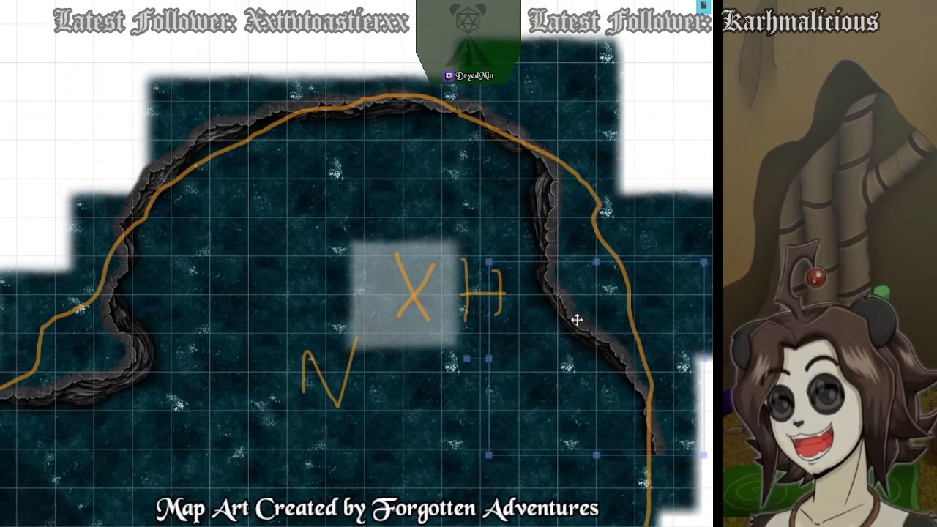
Try a wavy cliff piece, enlarged to five grid squares and rotated, along the eastern outline, and delete it.
scroll(614, 317, down, 3)
scroll(613, 316, down, 1)
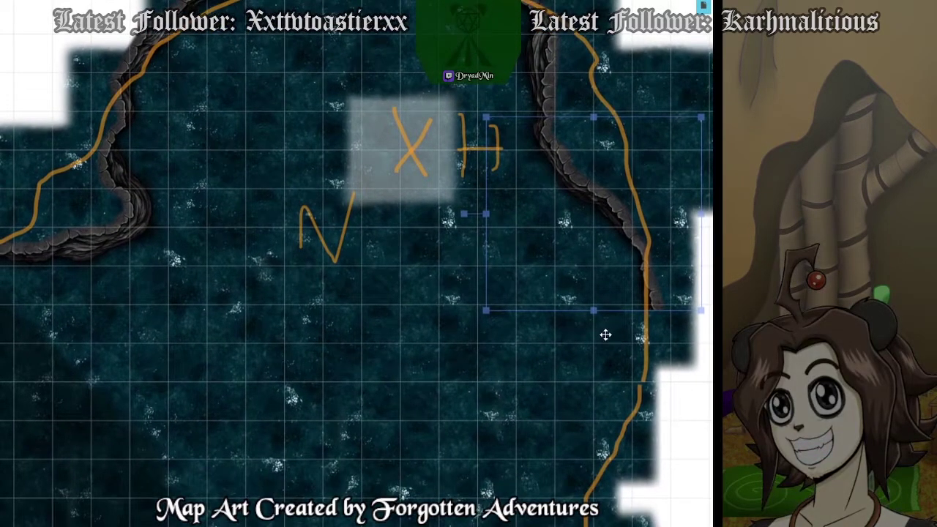
scroll(605, 333, down, 2)
scroll(604, 315, down, 3)
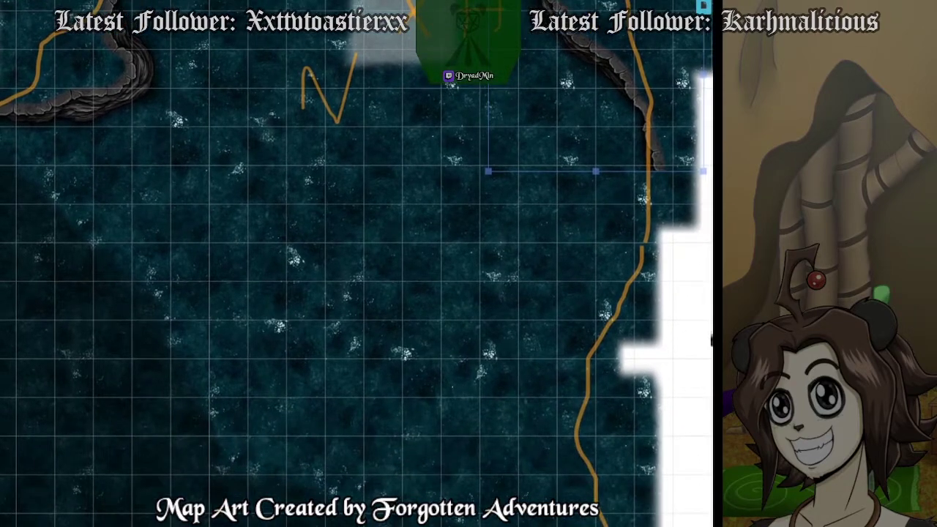
scroll(357, 264, down, 3)
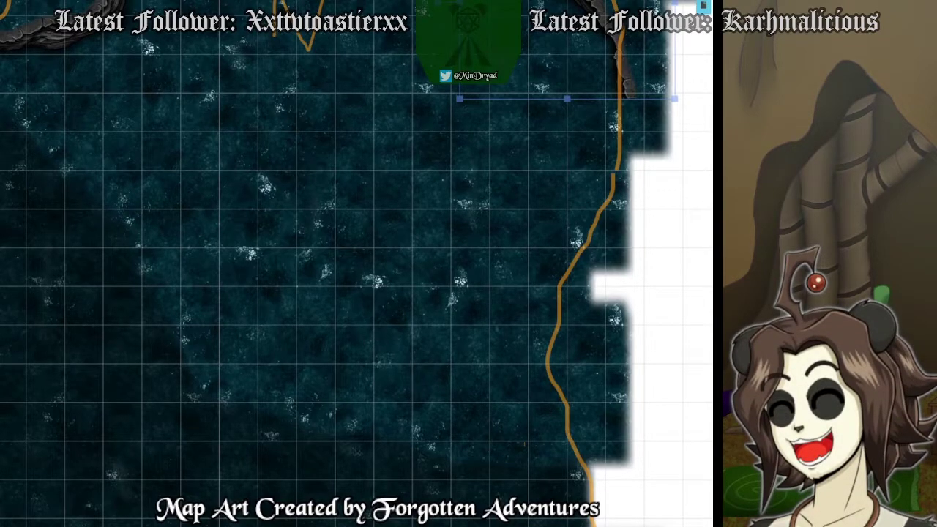
drag(776, 249, 535, 212)
click(558, 232)
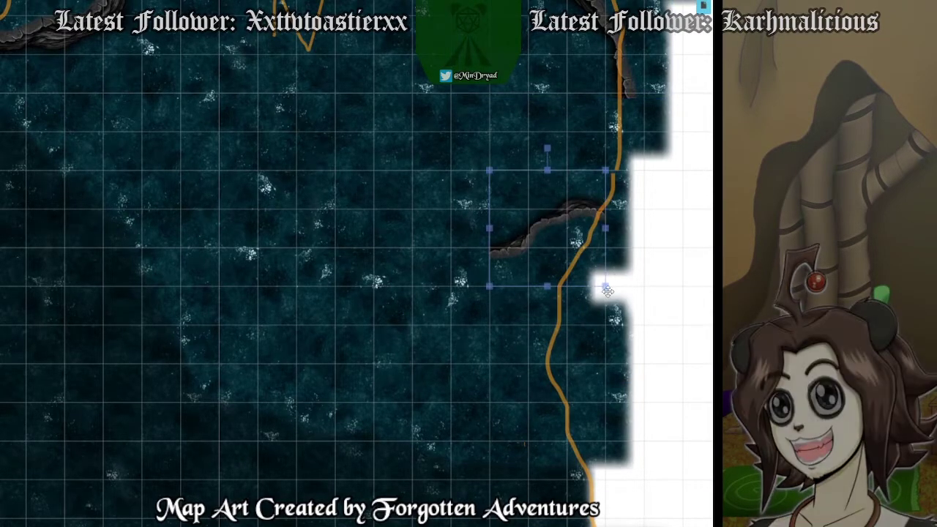
drag(607, 291, 683, 363)
double_click(590, 152)
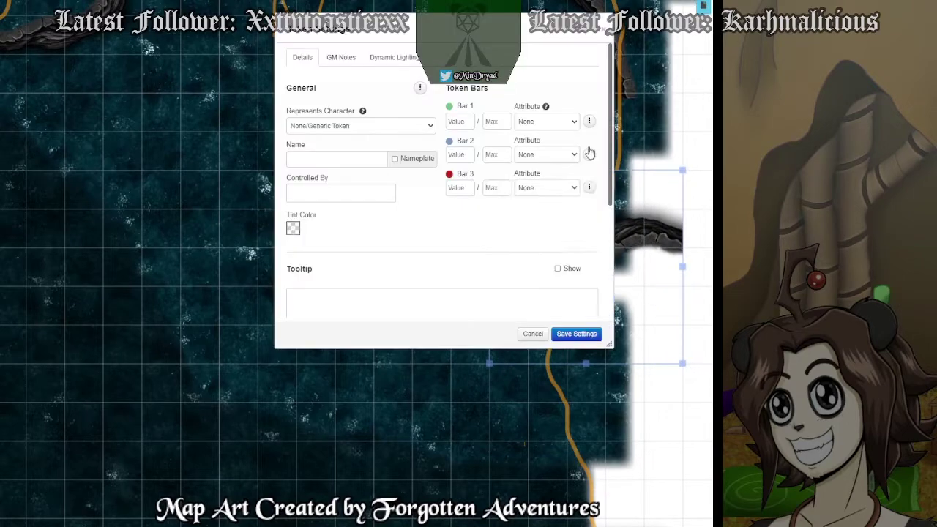
click(576, 333)
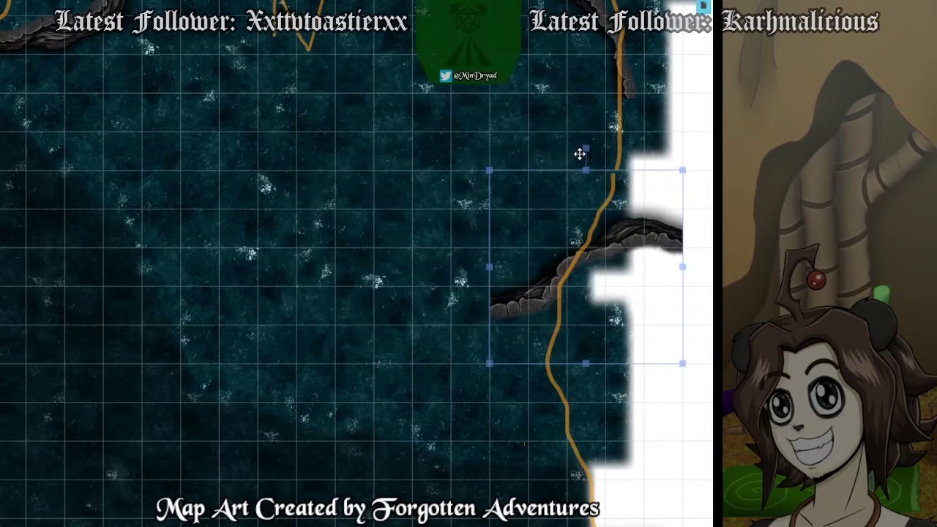
drag(579, 153, 650, 192)
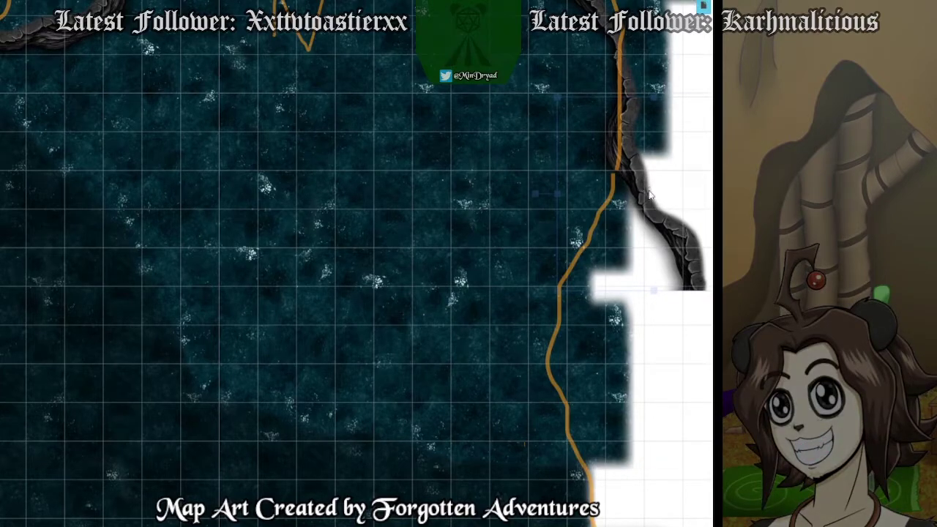
click(666, 209)
key(Delete)
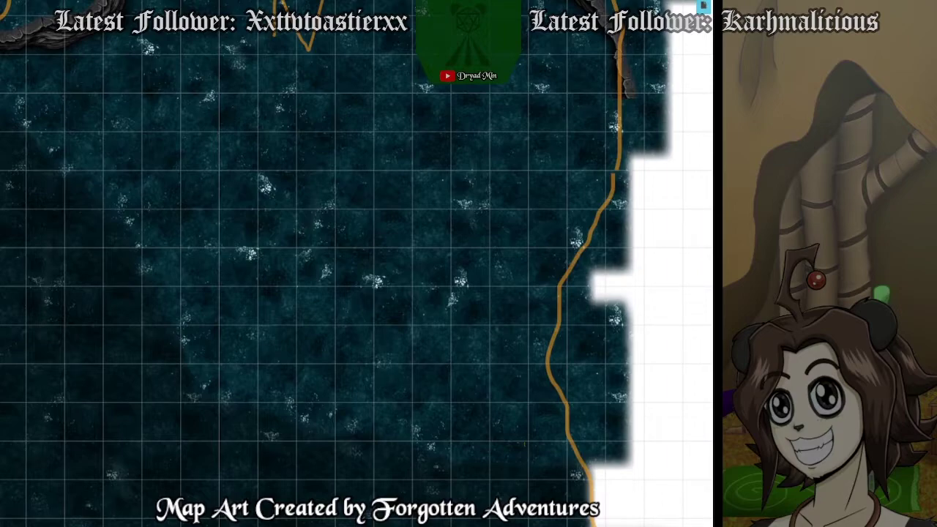
Add a curved cliff piece below the eastern cliff, enlarge it to five grid squares, and rotate it to follow the outline southwest.
drag(776, 220, 517, 178)
click(512, 171)
drag(570, 234, 605, 226)
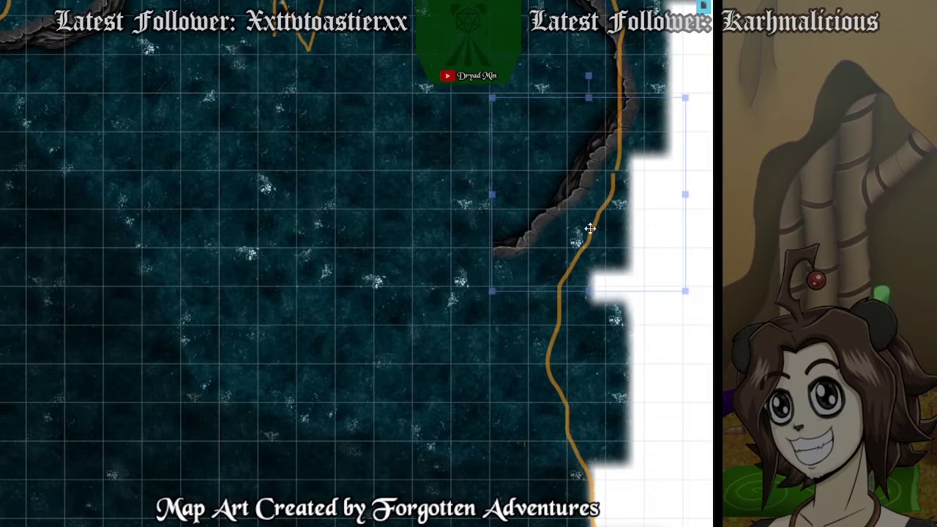
drag(588, 77, 608, 149)
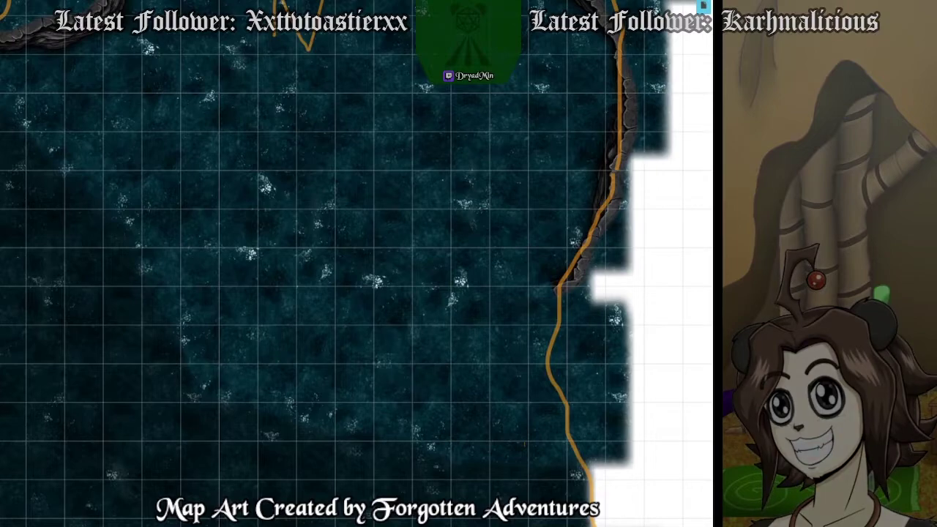
Add a rotated curved cliff piece at the eastern outline below the southwest-running cliff.
drag(750, 482, 706, 218)
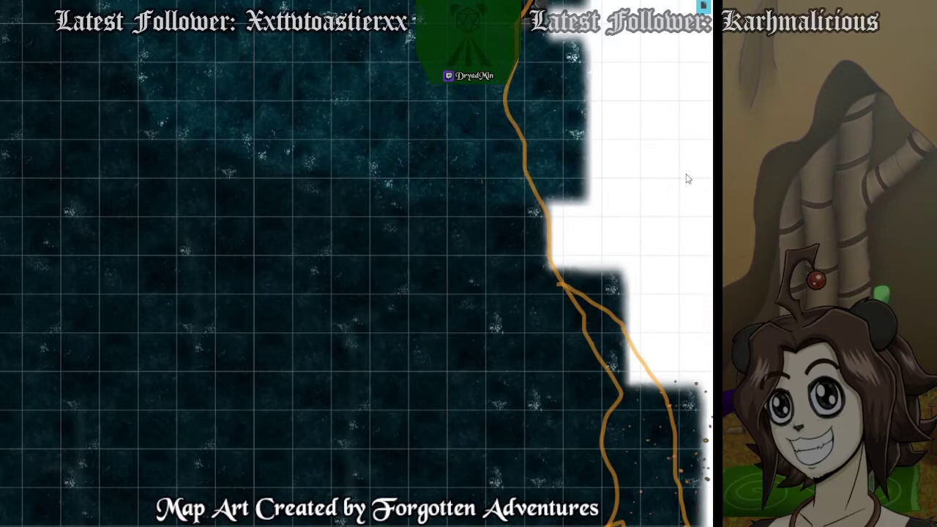
drag(658, 178, 696, 376)
key(ctrl+v)
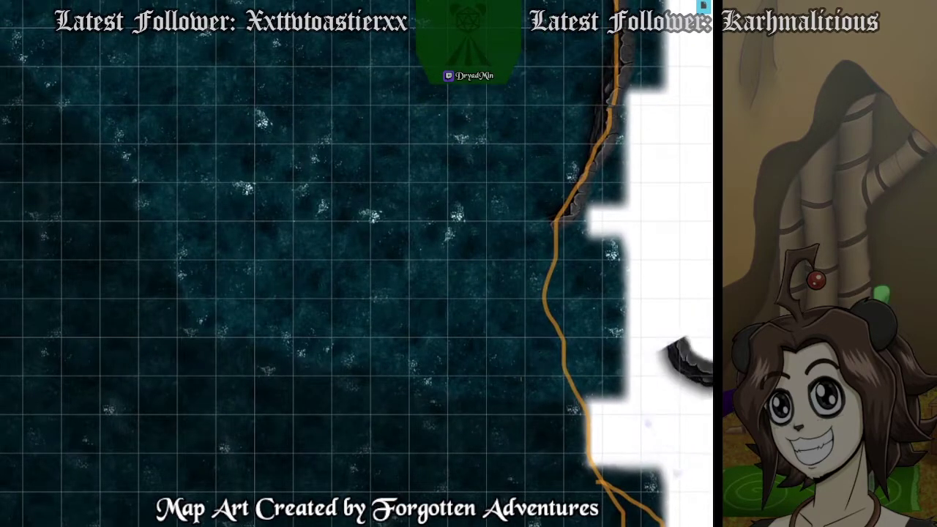
drag(696, 313, 712, 405)
drag(710, 370, 611, 315)
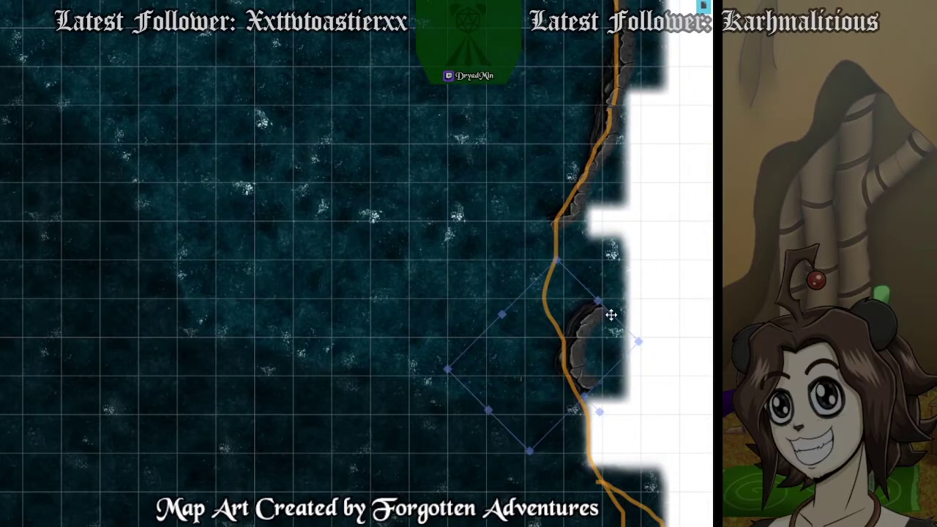
key(ctrl+z)
click(606, 351)
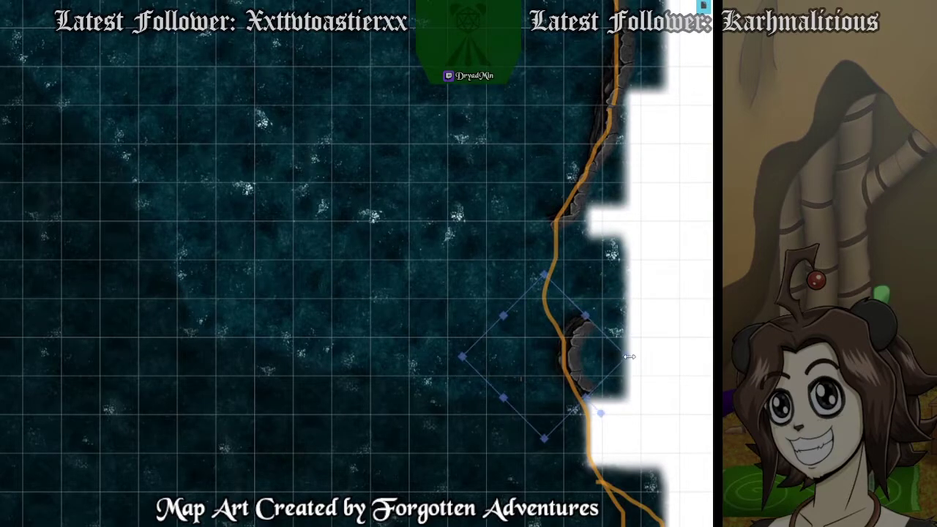
Enlarge the curved cliff to about five grid squares and move it to meet the lower end of the eastern cliff.
drag(599, 412, 627, 381)
drag(601, 305, 679, 221)
drag(700, 318, 666, 402)
drag(610, 322, 512, 286)
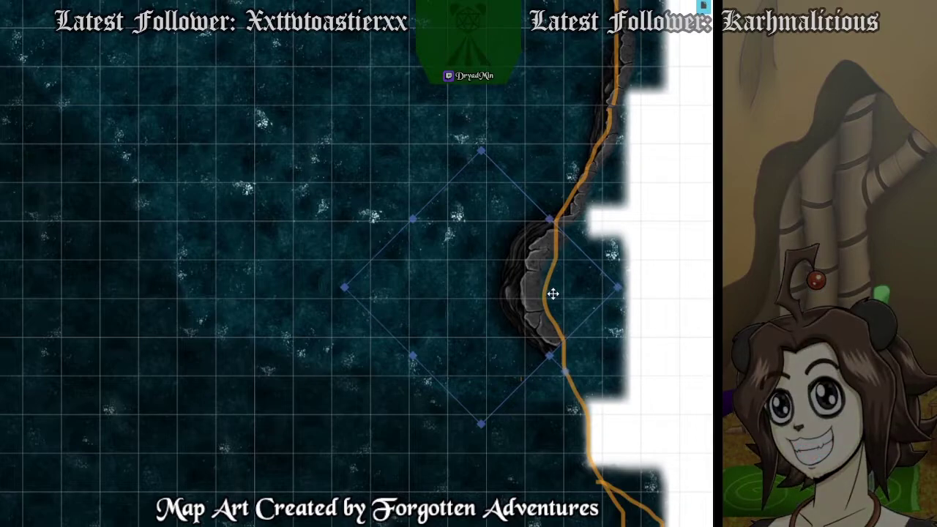
Reduce the curved cliff to about four grid squares and rotate it to follow the outline's westward bulge.
drag(569, 376, 454, 346)
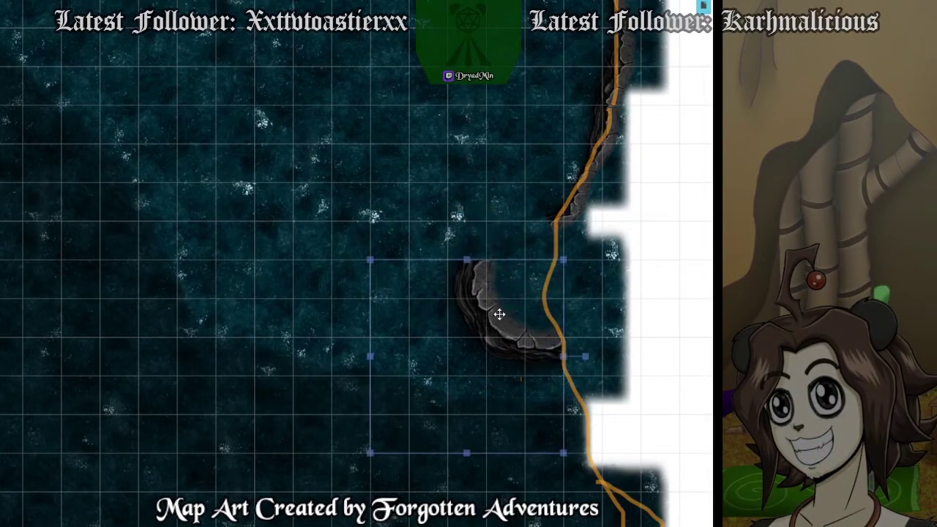
drag(562, 259, 524, 298)
drag(500, 326, 562, 265)
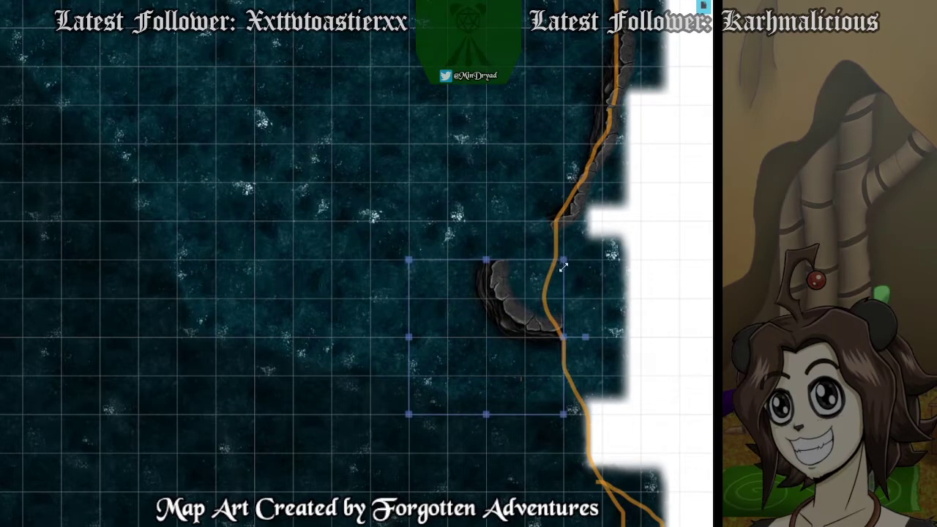
drag(585, 336, 515, 273)
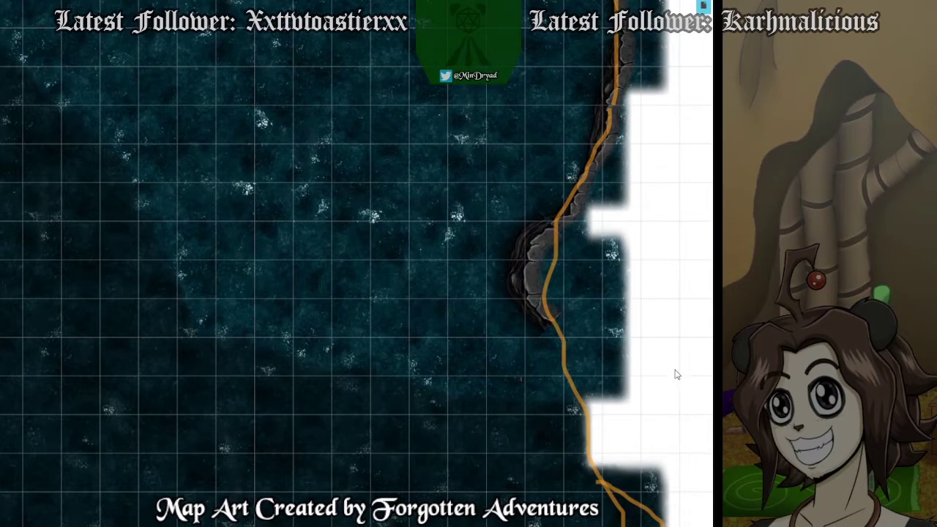
Add a wavy cliff piece below the curved cliff, enlarge it to five grid squares, and rotate it along the outline.
drag(680, 374, 630, 255)
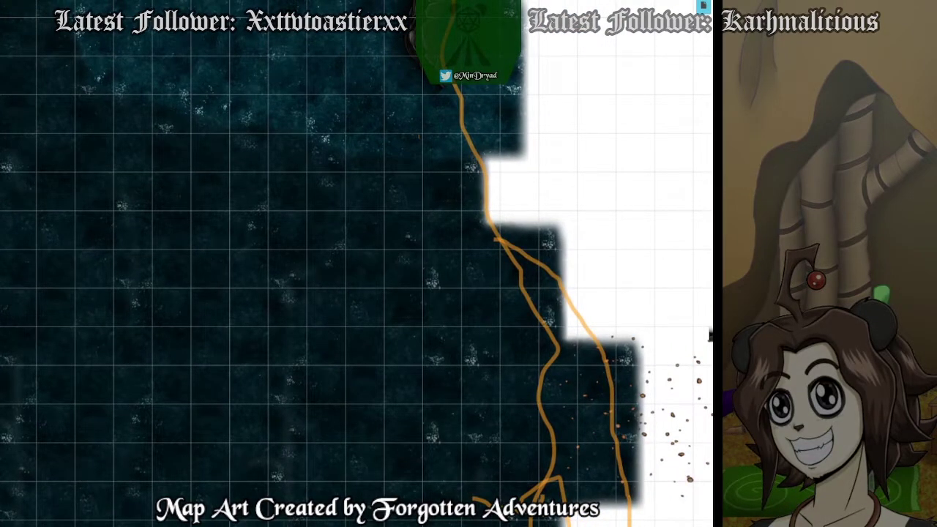
drag(732, 322, 576, 153)
click(582, 146)
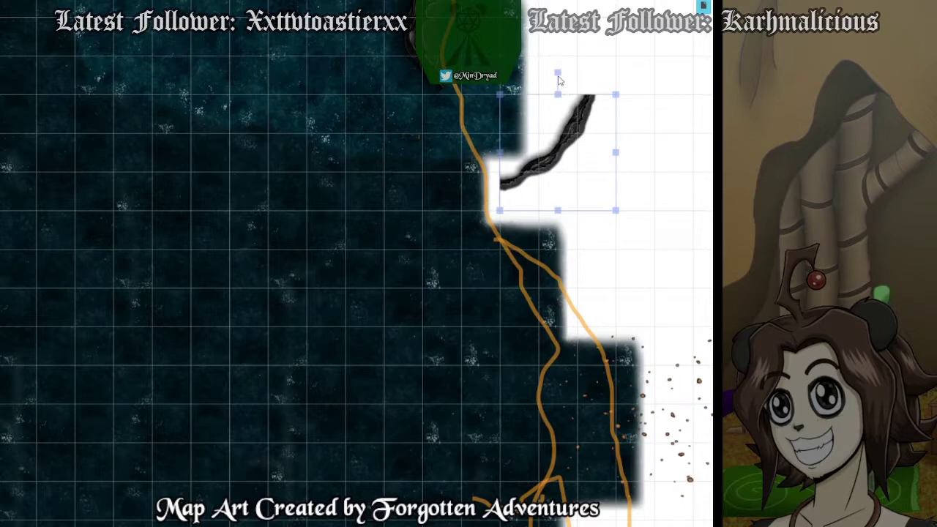
mouse_move(558, 73)
mouse_down()
mouse_move(502, 95)
mouse_move(555, 75)
mouse_up()
drag(617, 210, 692, 288)
drag(597, 71, 473, 105)
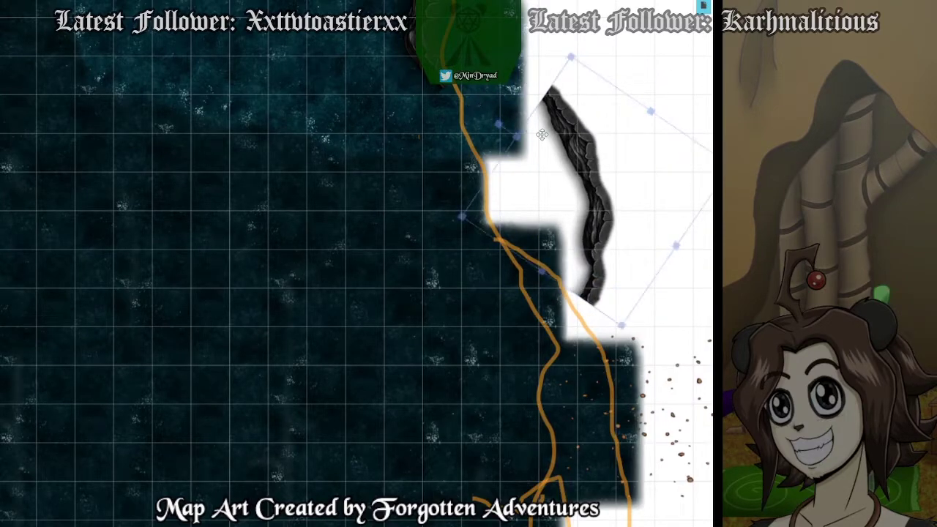
drag(557, 141, 456, 127)
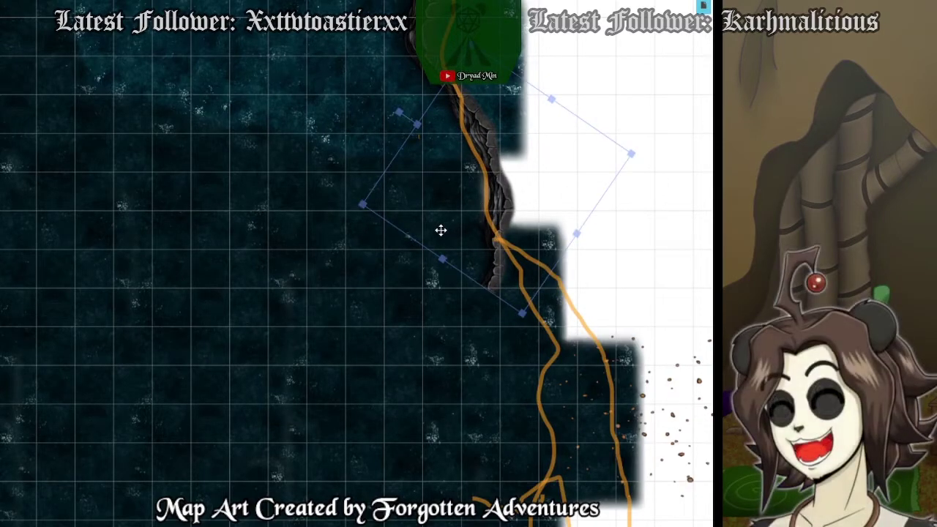
Reposition the wavy cliff so its upper end joins the curved cliff and it follows the outline down to the fork.
drag(452, 221, 553, 238)
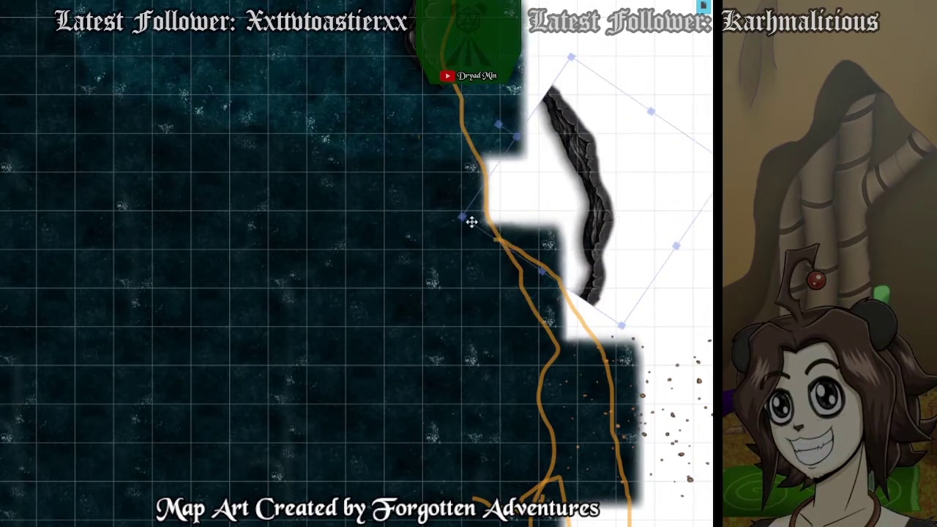
click(403, 221)
drag(403, 221, 404, 195)
click(391, 195)
click(603, 192)
drag(602, 192, 517, 192)
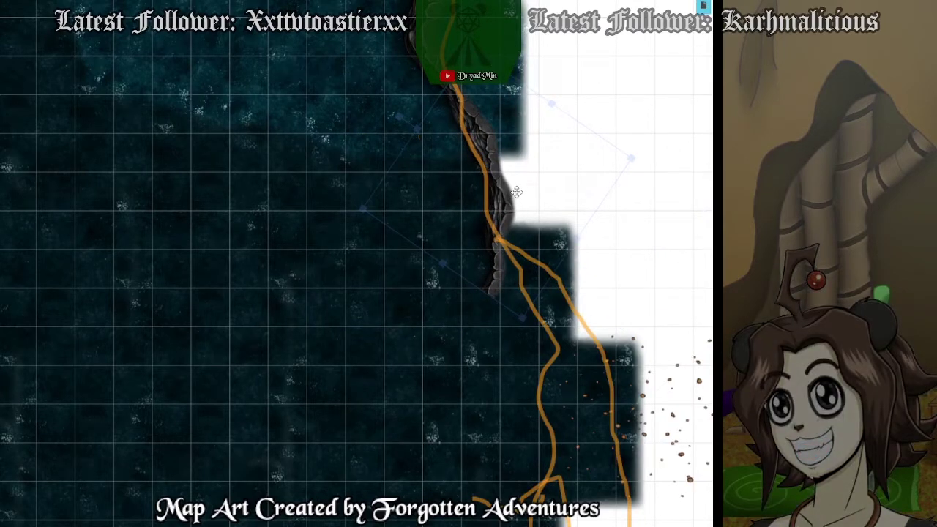
click(656, 288)
Add a dead-end cave wall piece and stretch it to about ten grid squares wide and four high.
scroll(625, 148, down, 3)
scroll(612, 201, up, 2)
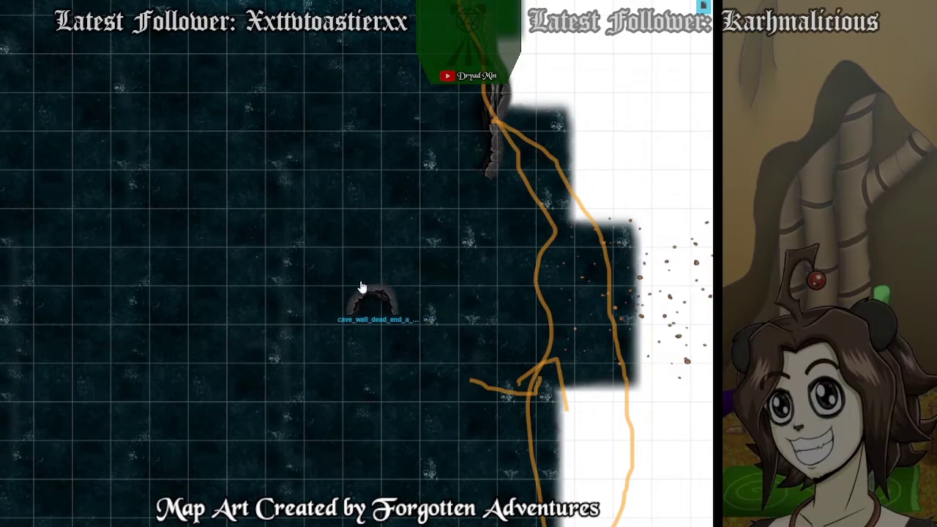
drag(360, 286, 574, 268)
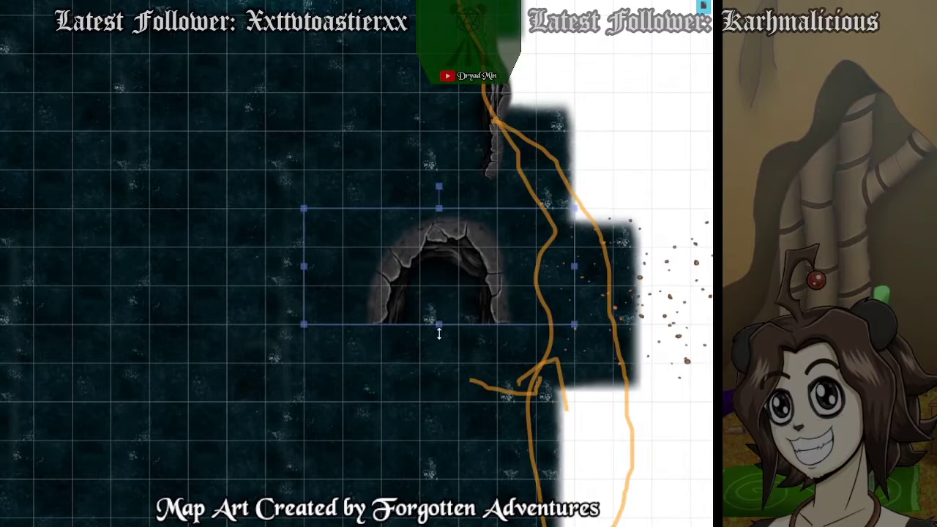
drag(439, 325, 437, 360)
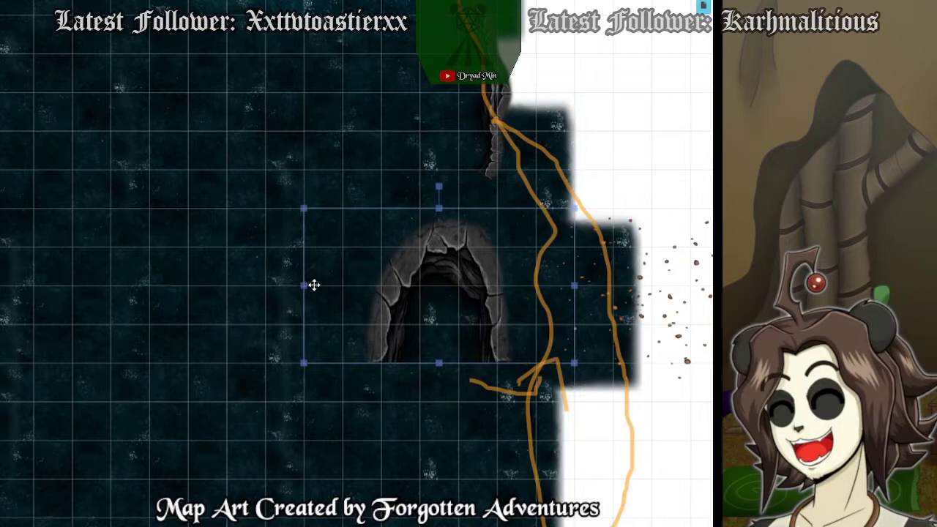
drag(314, 284, 275, 285)
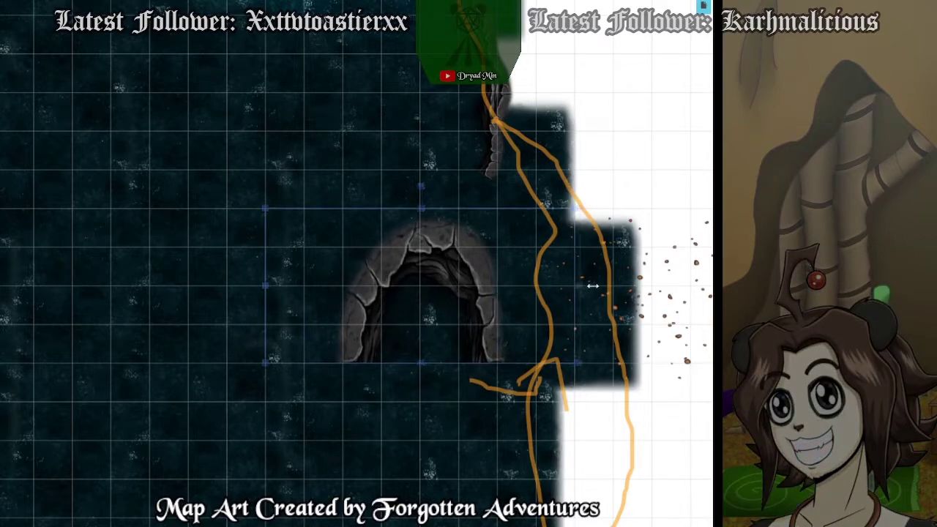
drag(593, 285, 666, 285)
Rotate the dead-end wall so it opens west, place it around the eastern pocket, and lengthen it to about eleven grid squares.
drag(460, 184, 608, 294)
drag(406, 251, 549, 255)
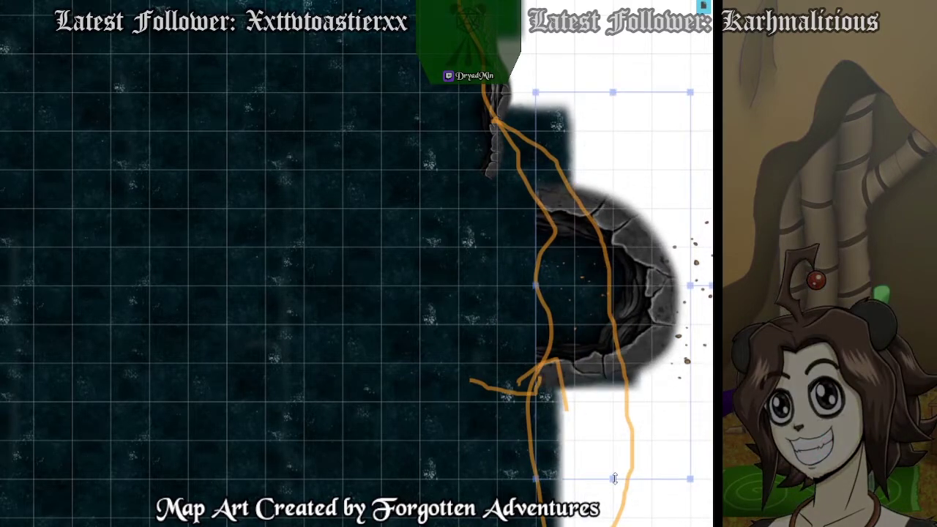
drag(614, 478, 627, 365)
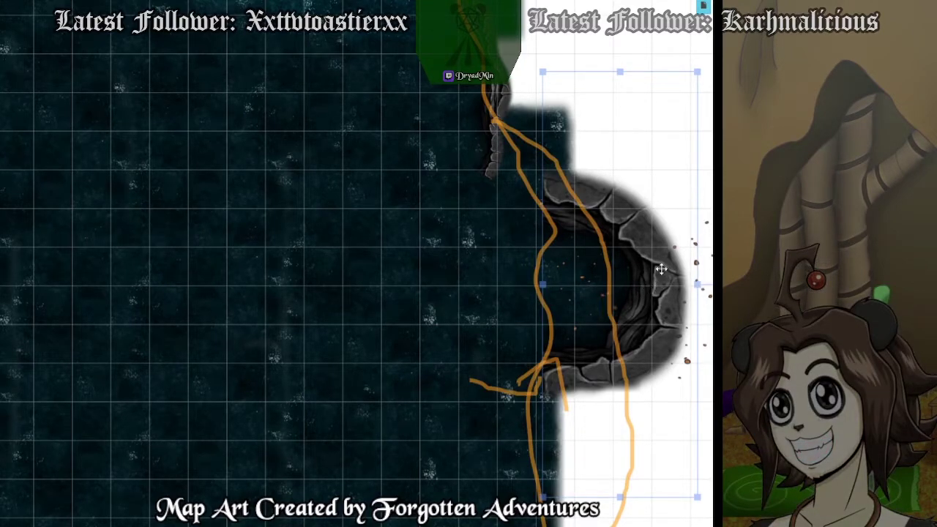
click(697, 229)
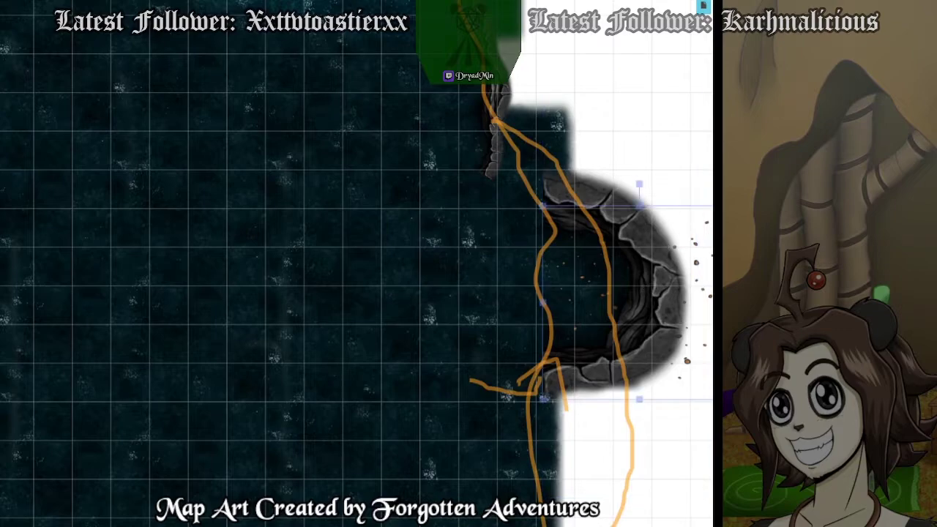
click(651, 239)
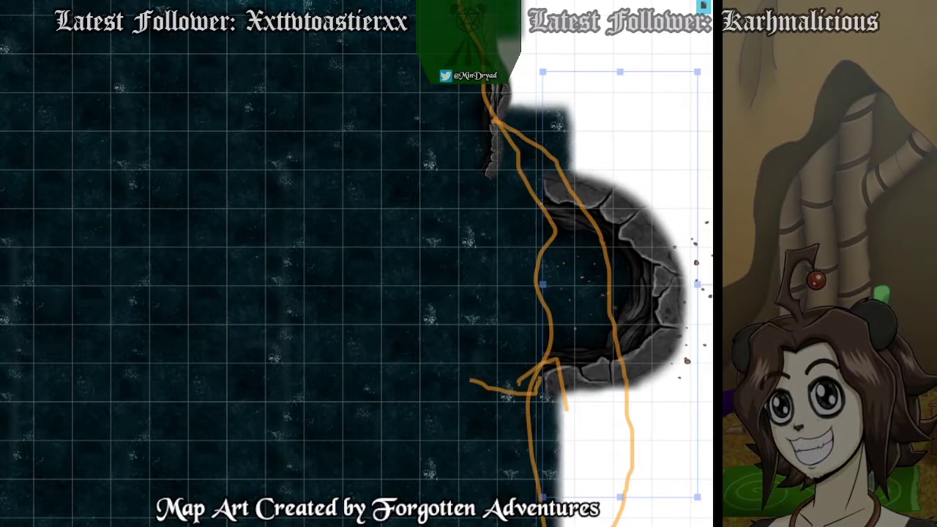
Add a curved cliff piece about three grid squares in size, rotated to connect the wavy cliff with the dead-end wall.
drag(592, 260, 394, 178)
click(372, 192)
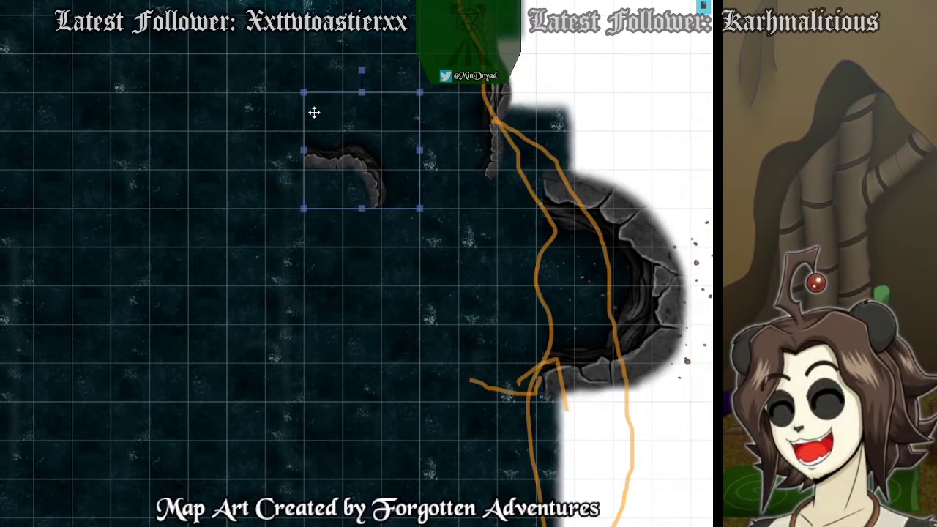
drag(363, 71, 362, 232)
drag(360, 155, 494, 210)
drag(497, 285, 517, 224)
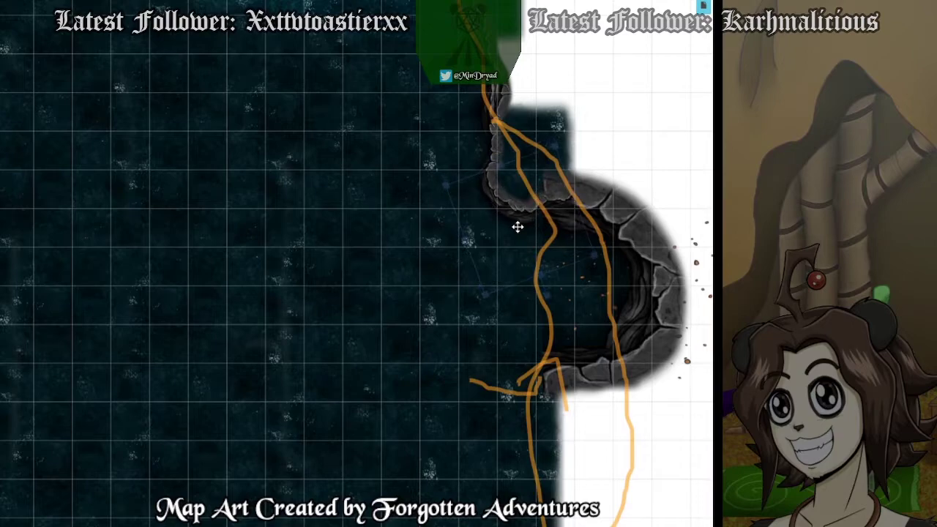
click(549, 296)
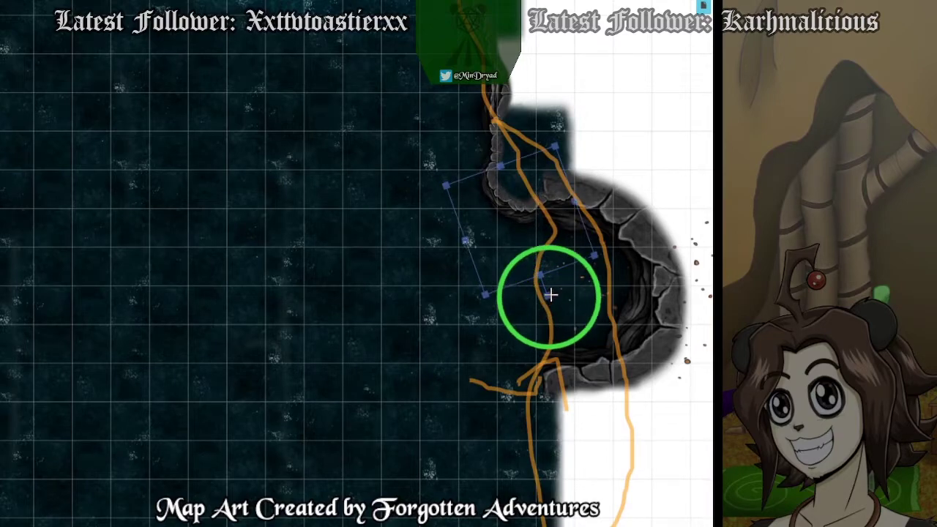
click(622, 126)
click(663, 7)
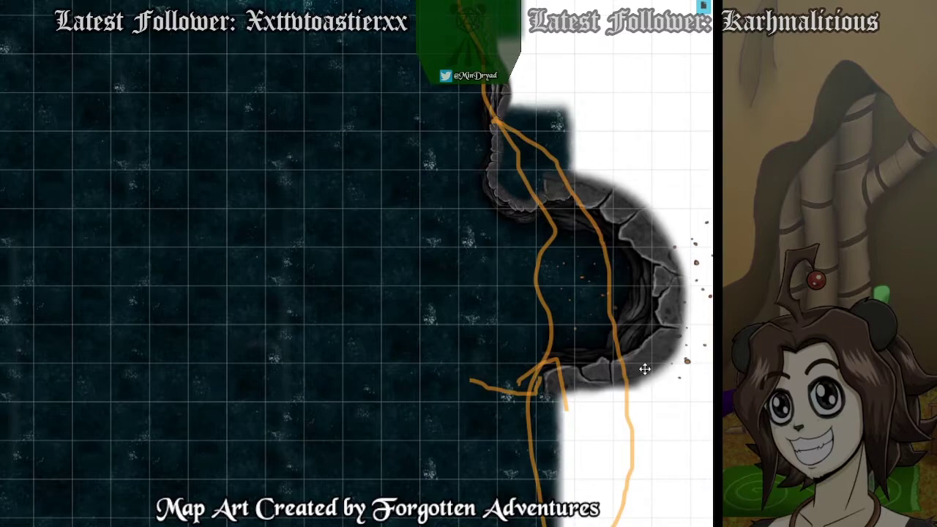
Examine the joints between the eastern cliffs, the small connecting curve, and the dead-end wall up close.
scroll(556, 245, up, 3)
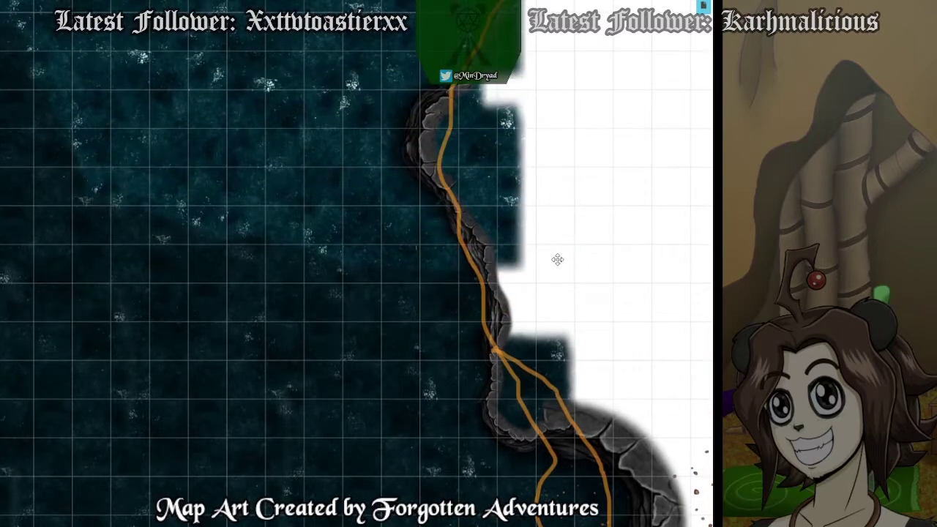
scroll(561, 288, down, 3)
scroll(644, 257, up, 6)
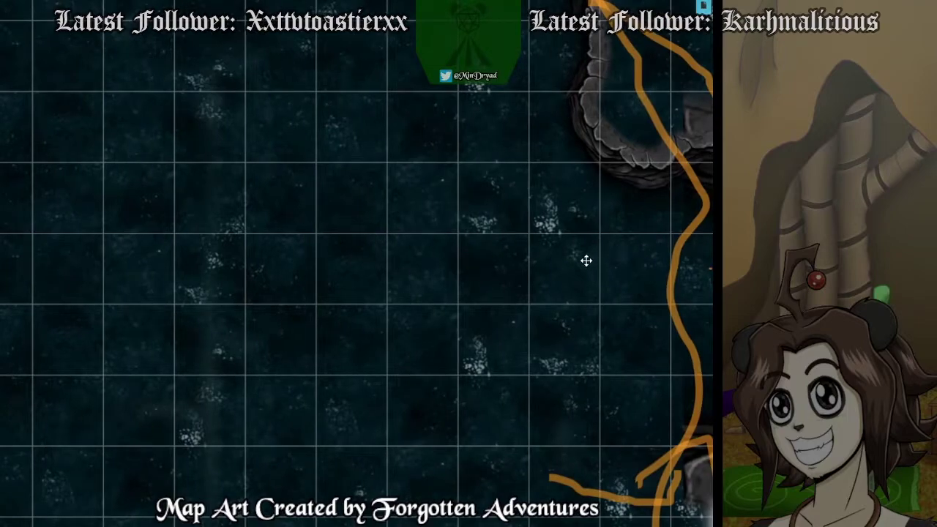
click(586, 261)
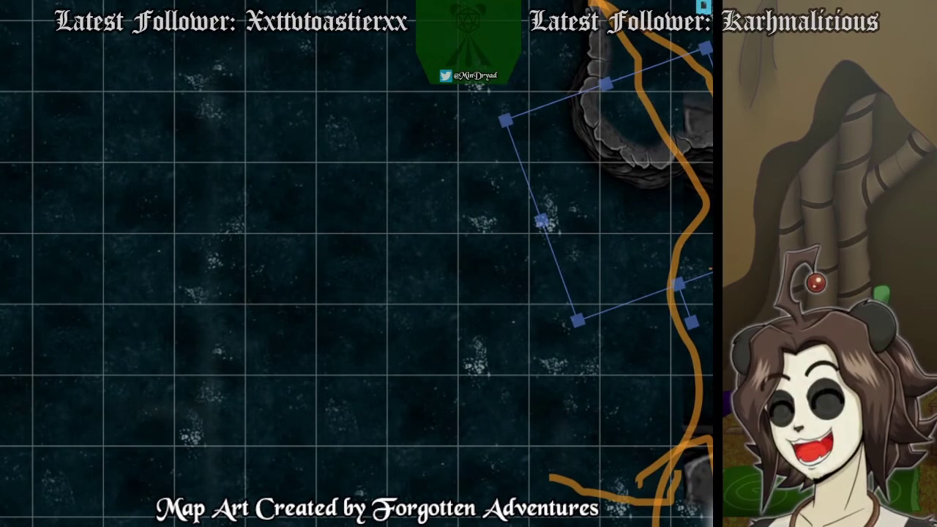
click(634, 402)
click(697, 301)
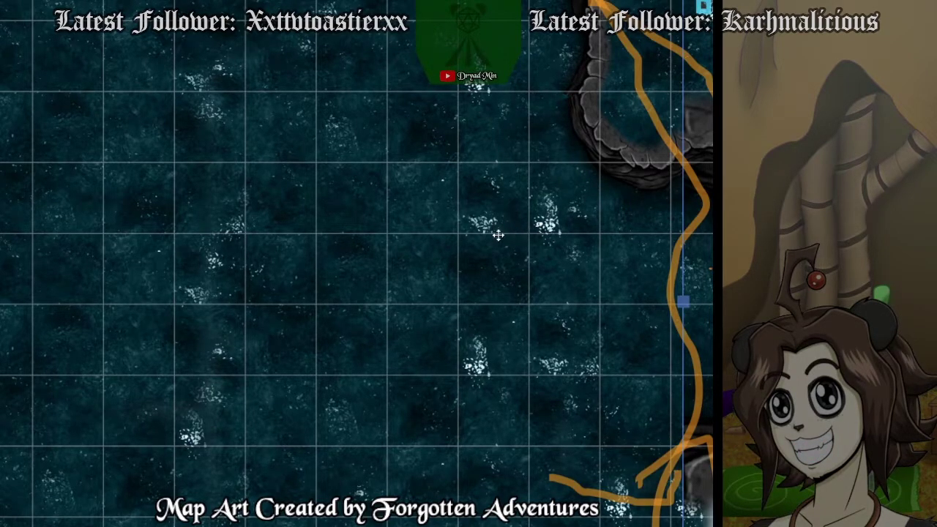
drag(579, 212, 458, 222)
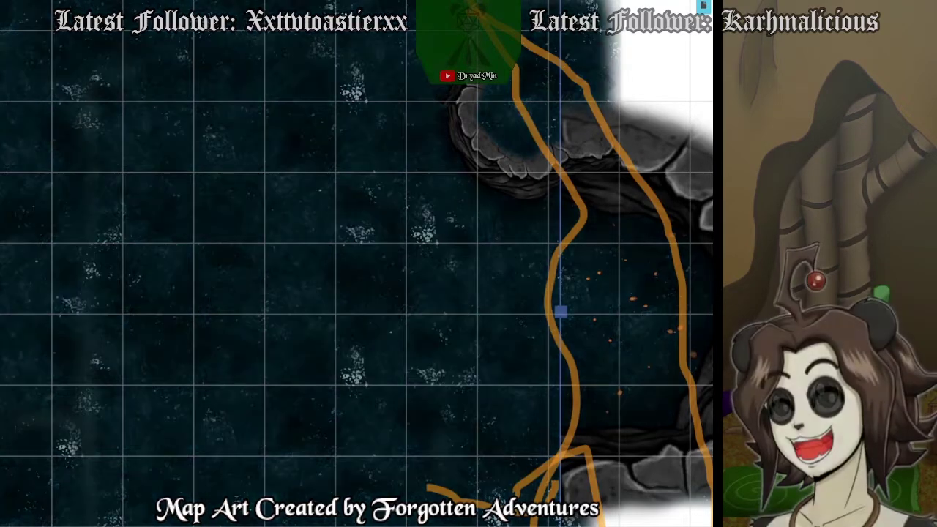
drag(679, 212, 528, 225)
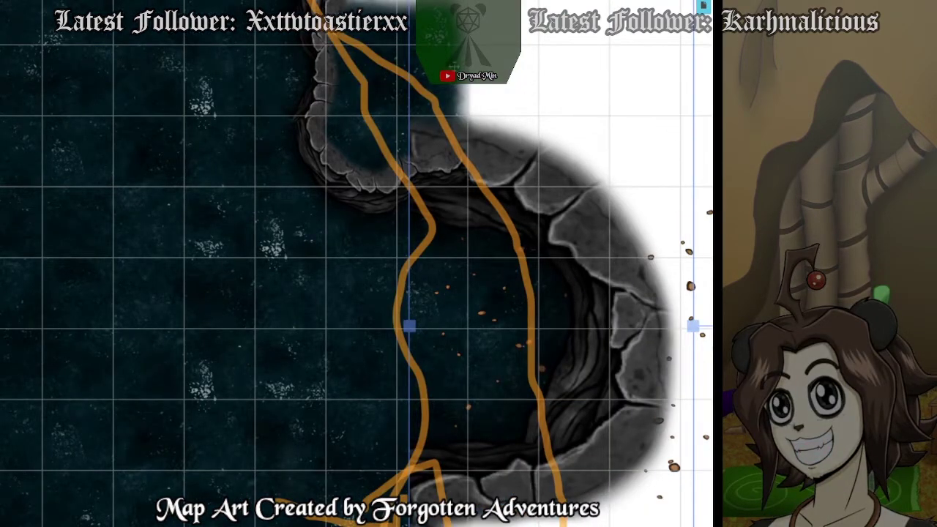
key(Escape)
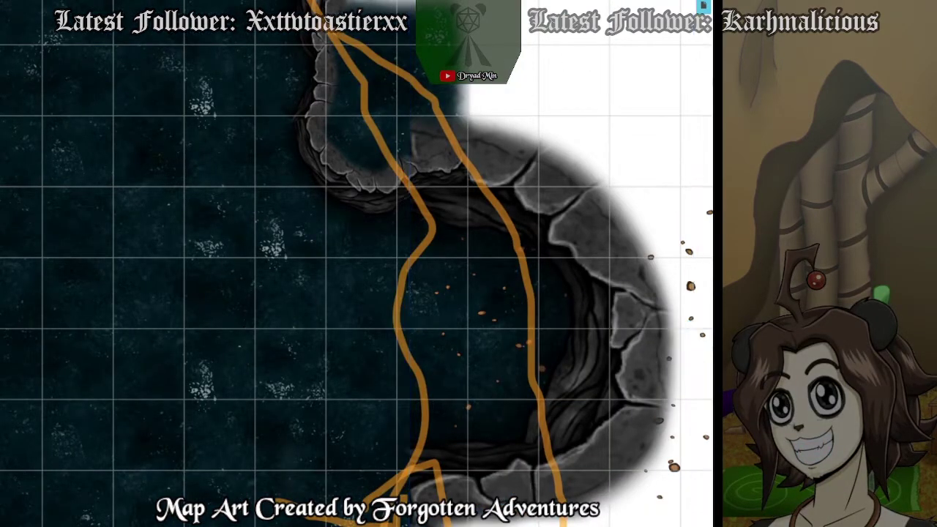
Stretch the dead-end cave wall slightly in the east-west direction to tighten its joint with the connecting curve.
click(665, 132)
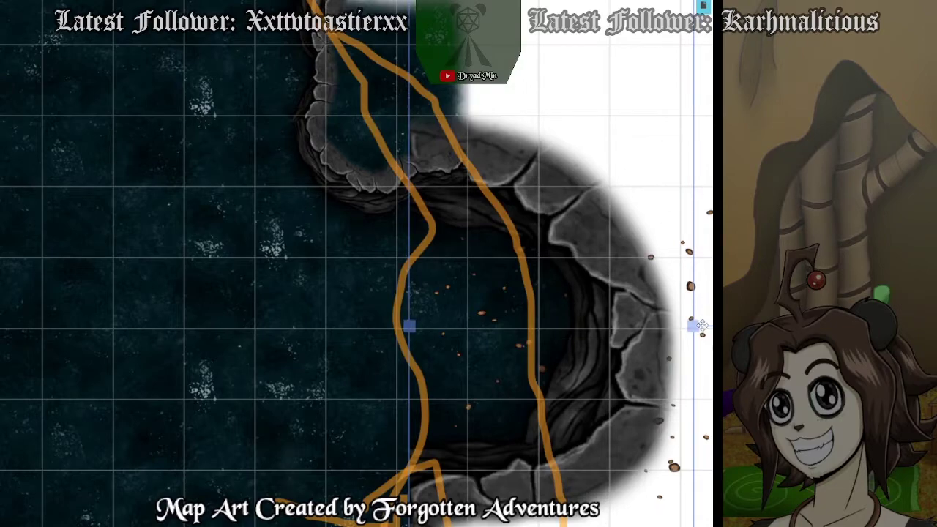
mouse_move(693, 326)
mouse_down()
mouse_move(725, 327)
mouse_move(699, 327)
mouse_up()
scroll(633, 214, up, 3)
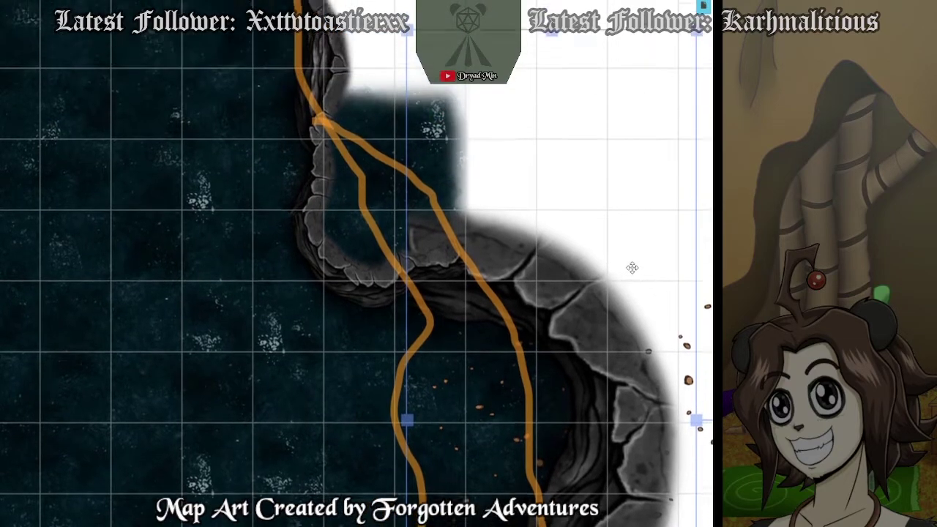
Stretch the dead-end cave wall slightly northward at its joint with the small connecting curve and check its full outline.
drag(553, 58, 548, 27)
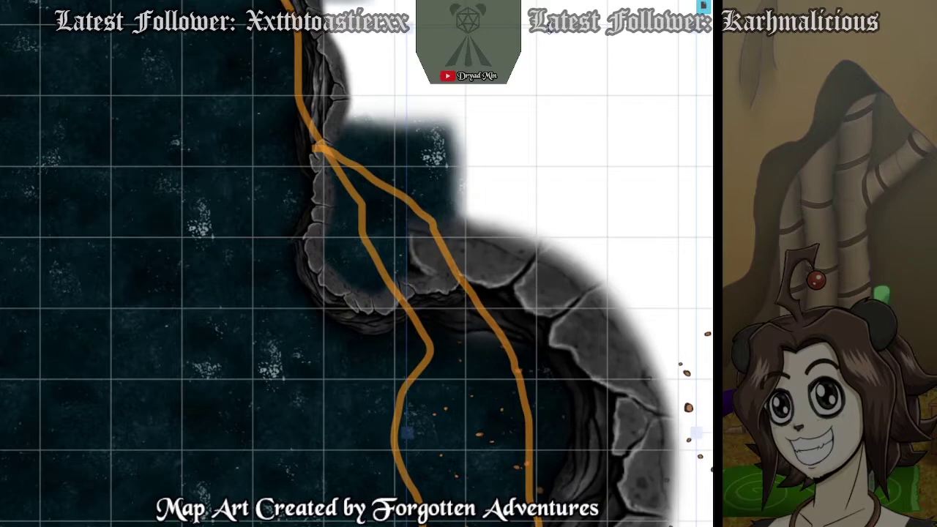
drag(561, 414, 549, 132)
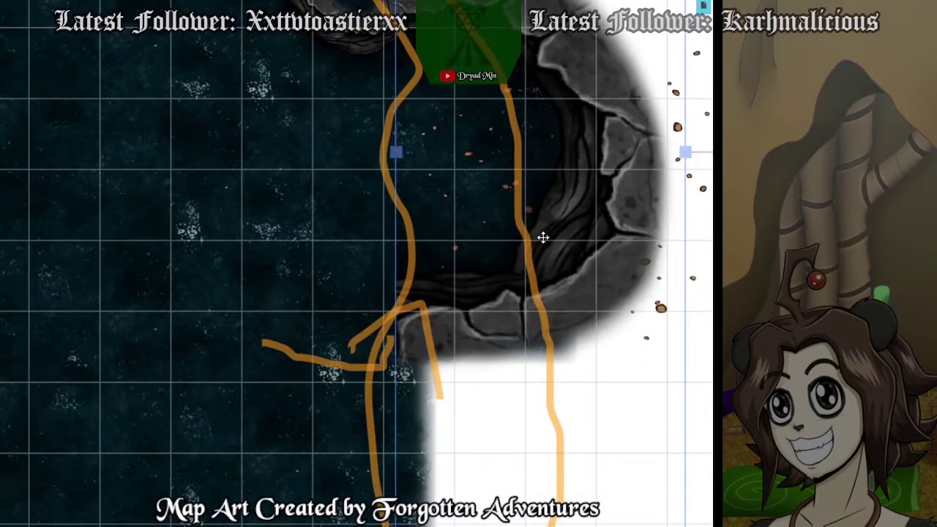
scroll(542, 239, down, 4)
scroll(551, 280, up, 3)
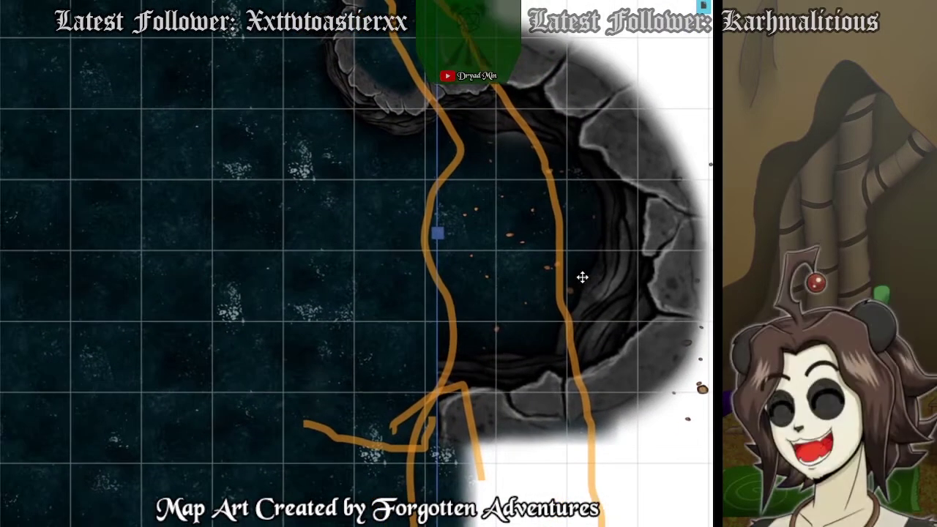
scroll(560, 288, down, 1)
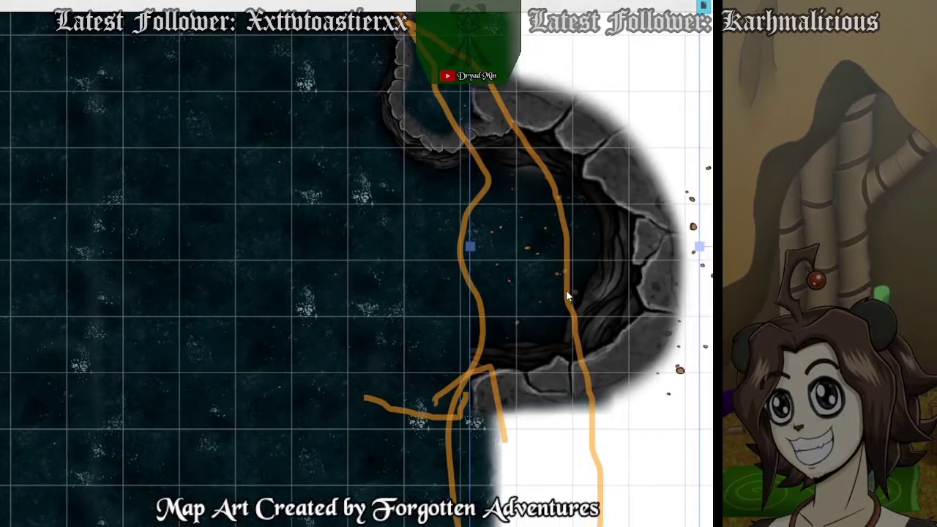
scroll(562, 297, down, 5)
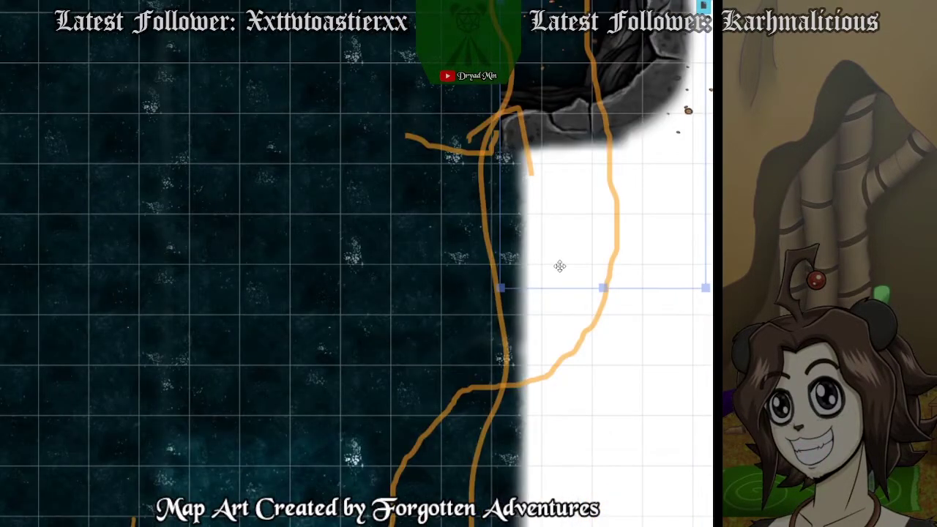
drag(805, 219, 395, 161)
click(398, 148)
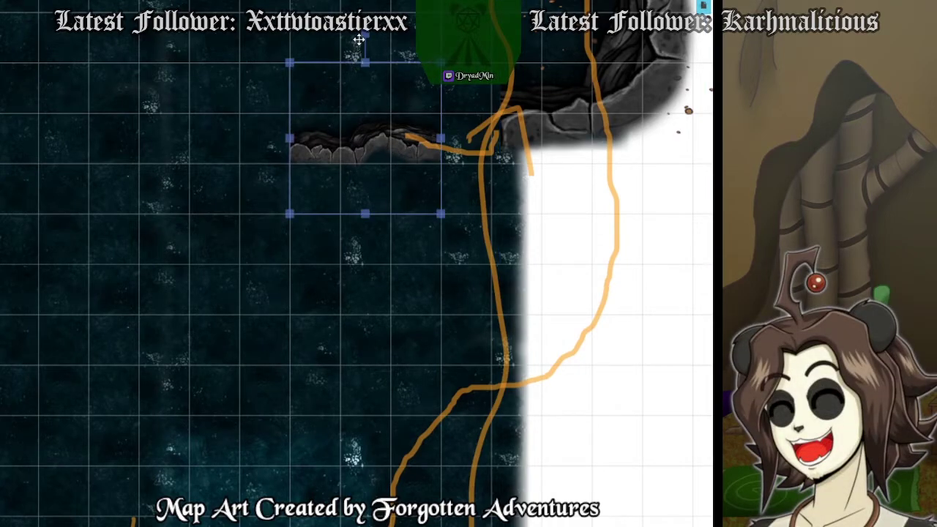
drag(364, 34, 276, 125)
drag(378, 157, 504, 169)
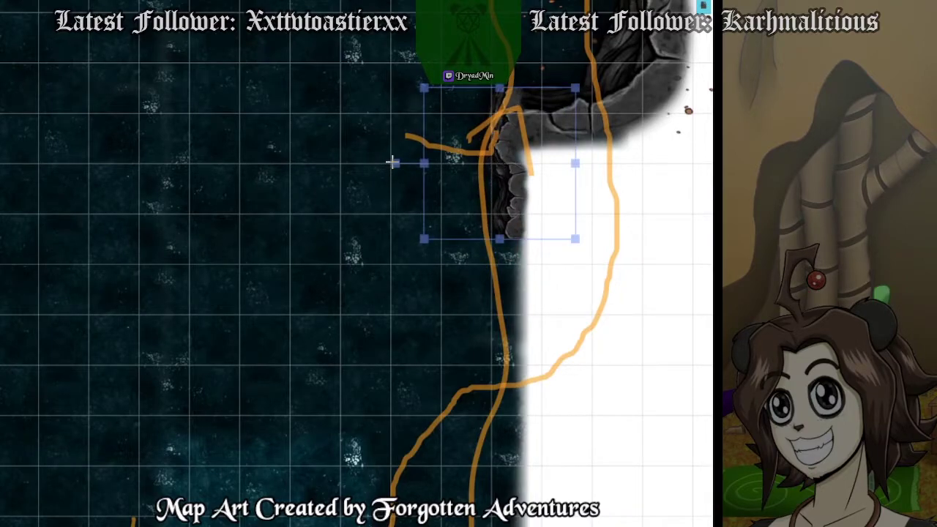
drag(394, 162, 375, 136)
drag(528, 164, 513, 168)
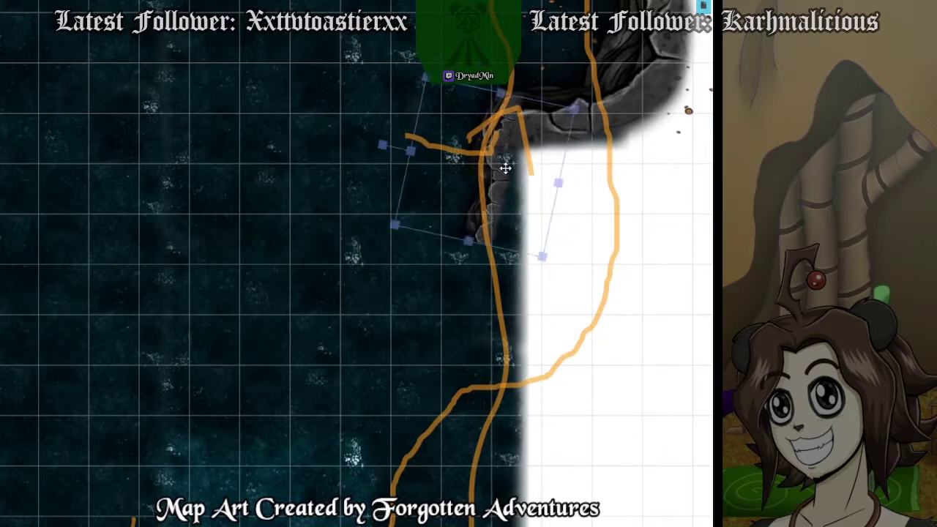
drag(389, 148, 474, 144)
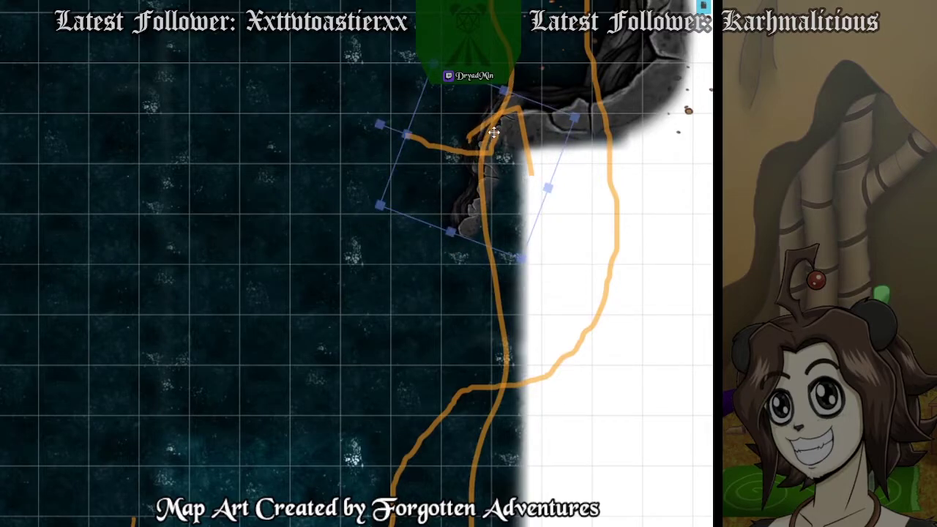
key(Delete)
Add a wavy cliff piece below the dead-end wall, rotate it to run north-south, and enlarge it to about four grid squares.
drag(574, 207, 554, 177)
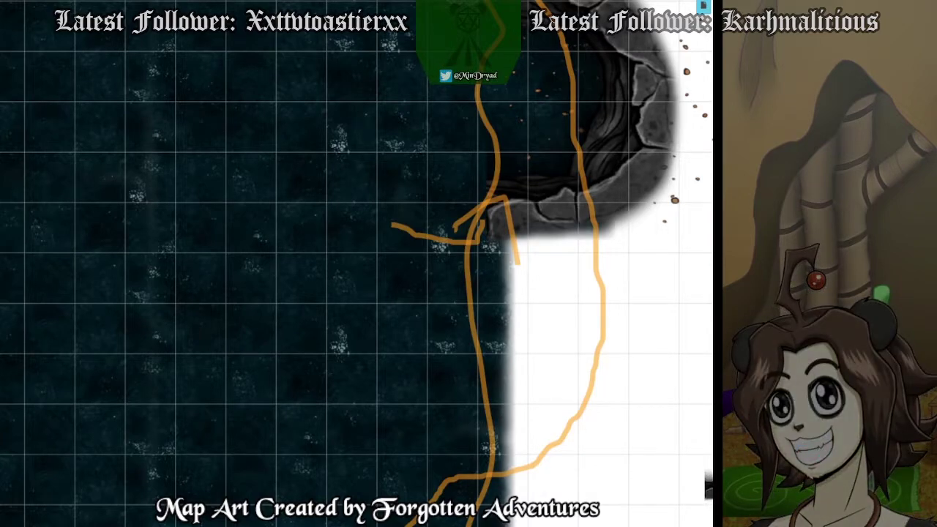
drag(521, 371, 468, 320)
click(492, 325)
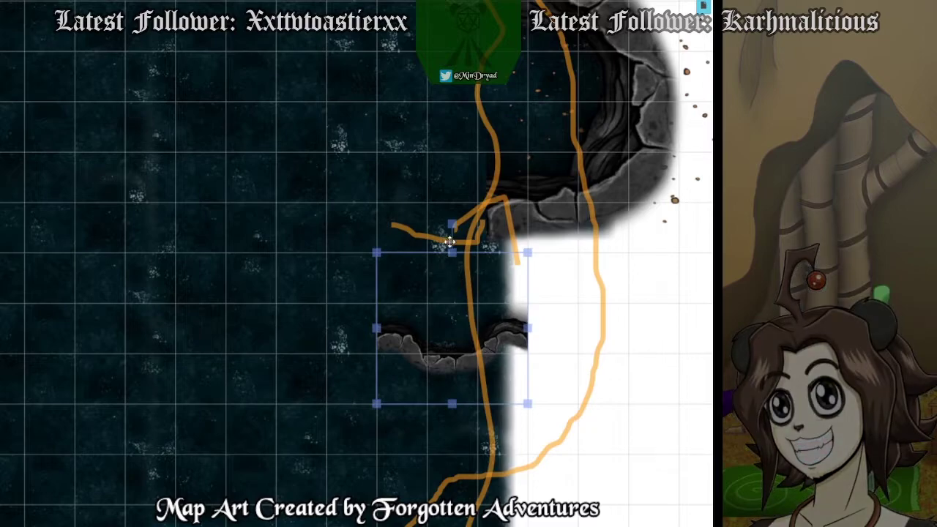
drag(452, 224, 347, 315)
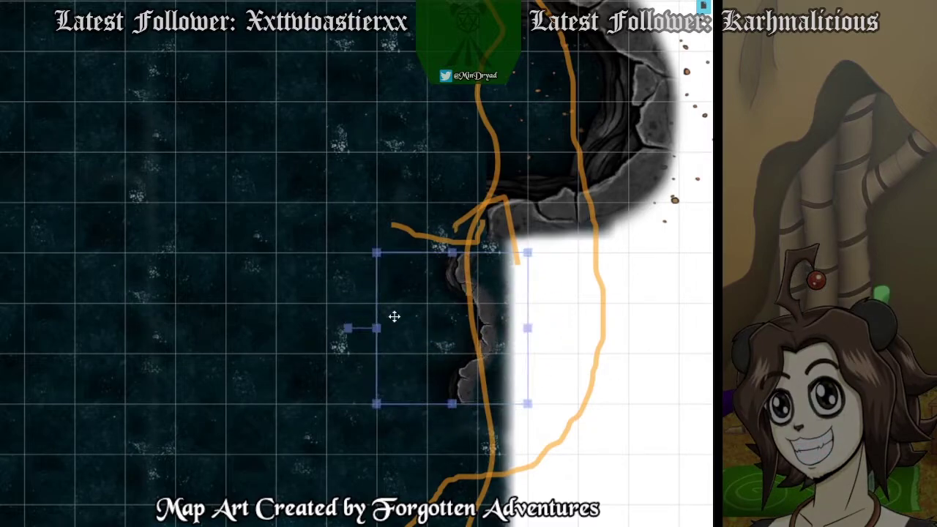
drag(527, 404, 617, 520)
drag(461, 371, 410, 349)
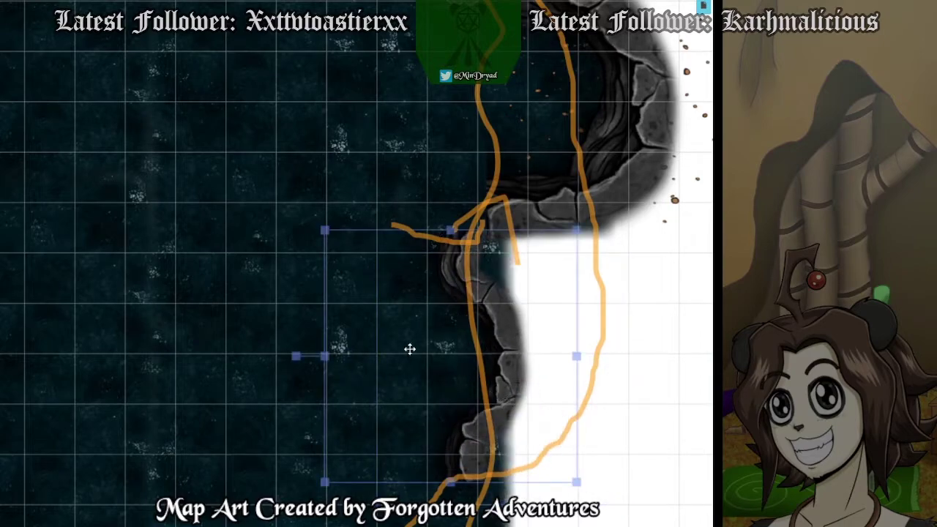
drag(576, 483, 527, 454)
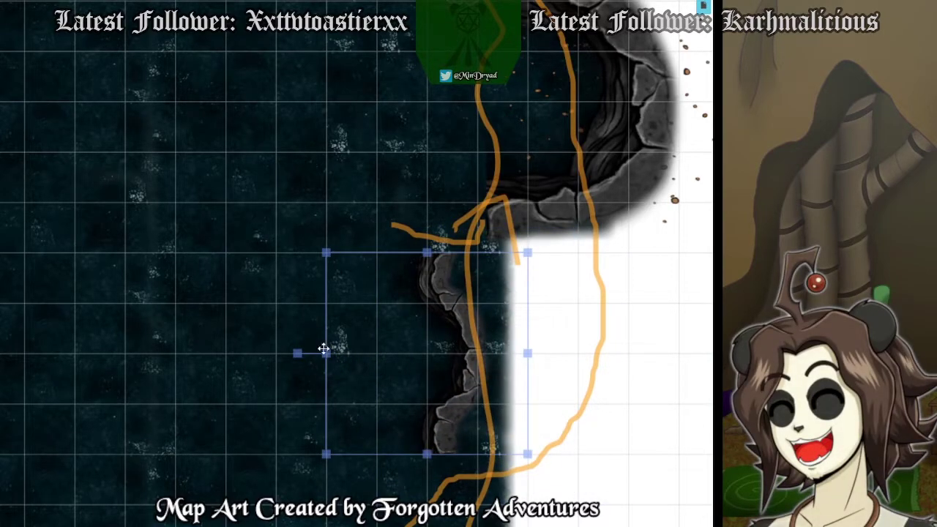
Try to join the wavy cliff diagonally to the dead-end wall's southern end, running southwest over the water.
drag(299, 353, 396, 322)
drag(456, 352, 435, 264)
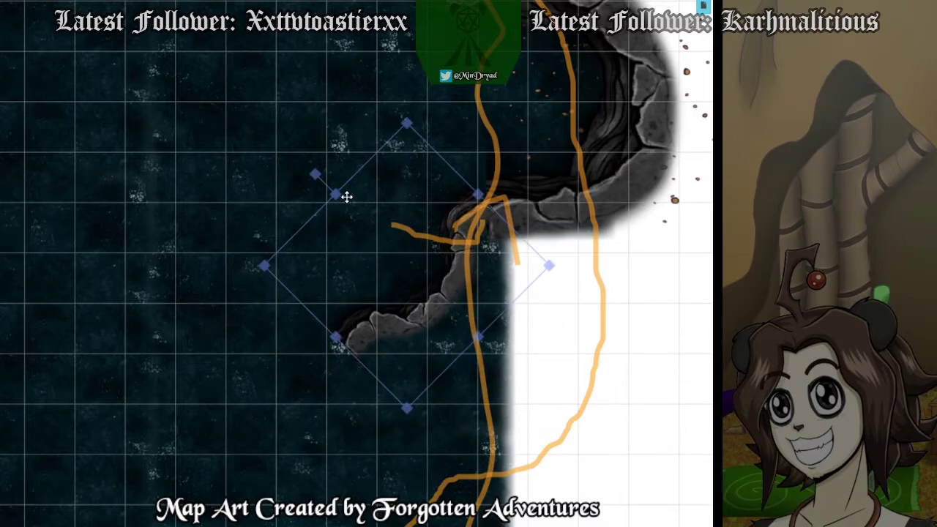
drag(313, 175, 338, 163)
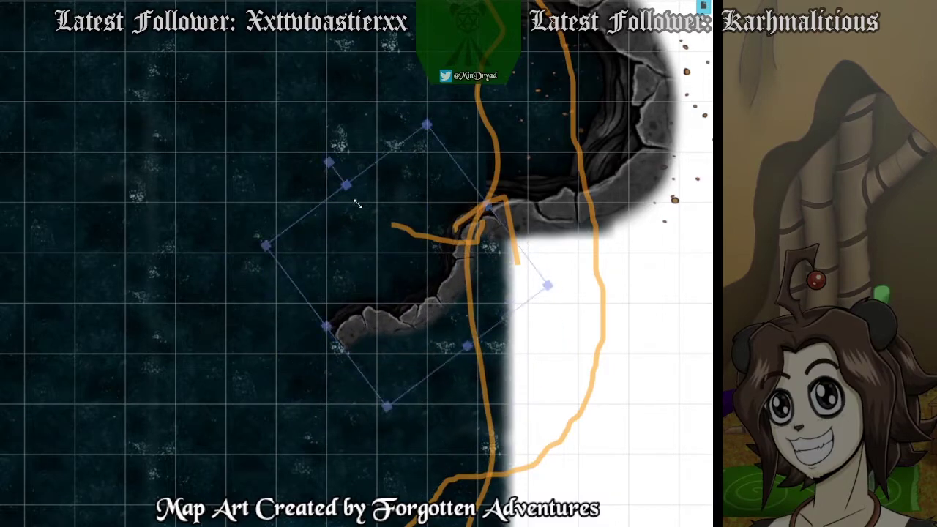
drag(464, 305, 462, 303)
drag(518, 488, 575, 290)
scroll(548, 356, down, 2)
scroll(530, 361, down, 1)
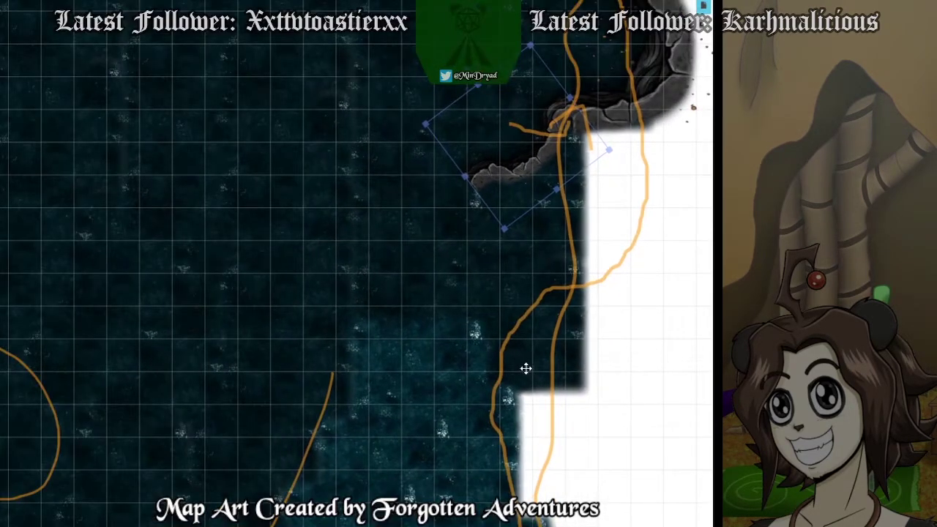
scroll(571, 371, up, 3)
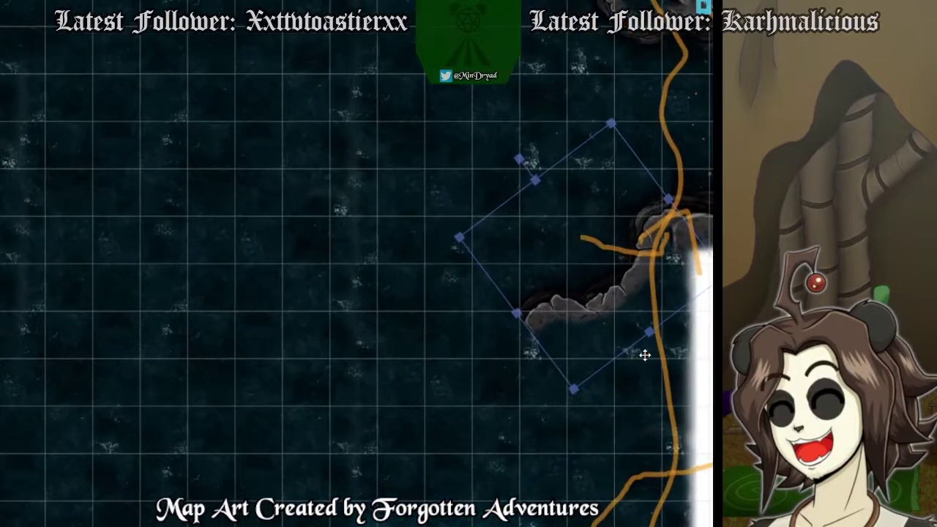
Set the wavy cliff aside to the west and add an S-shaped cliff about five grid squares in size, turned 180 degrees.
drag(712, 358, 593, 374)
drag(449, 331, 228, 335)
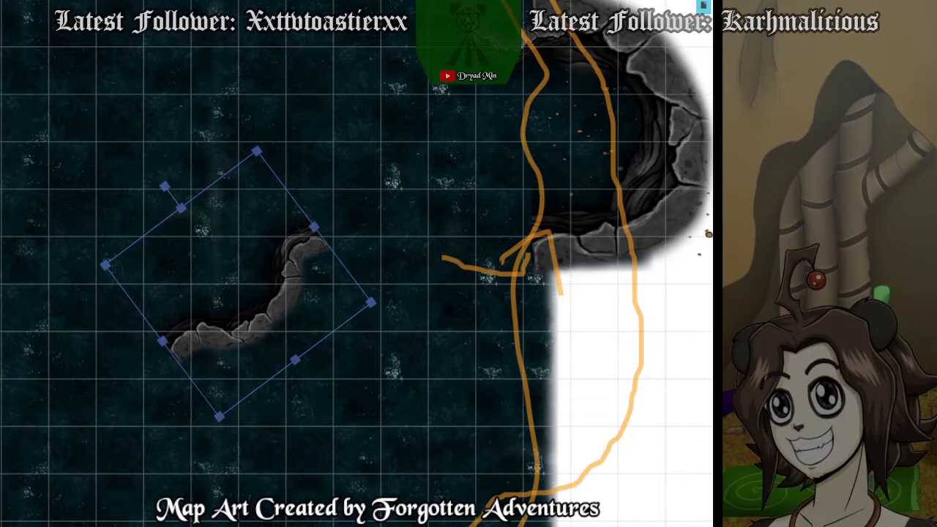
click(469, 334)
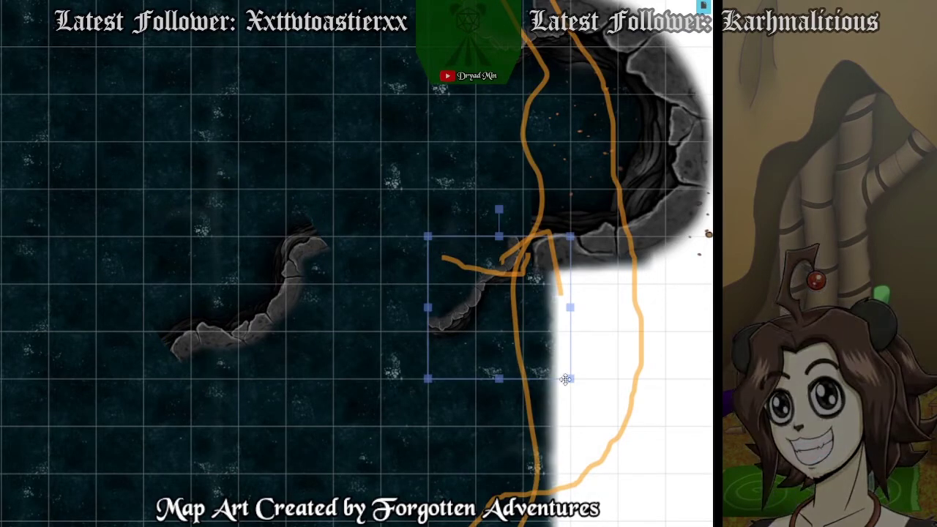
drag(571, 379, 665, 473)
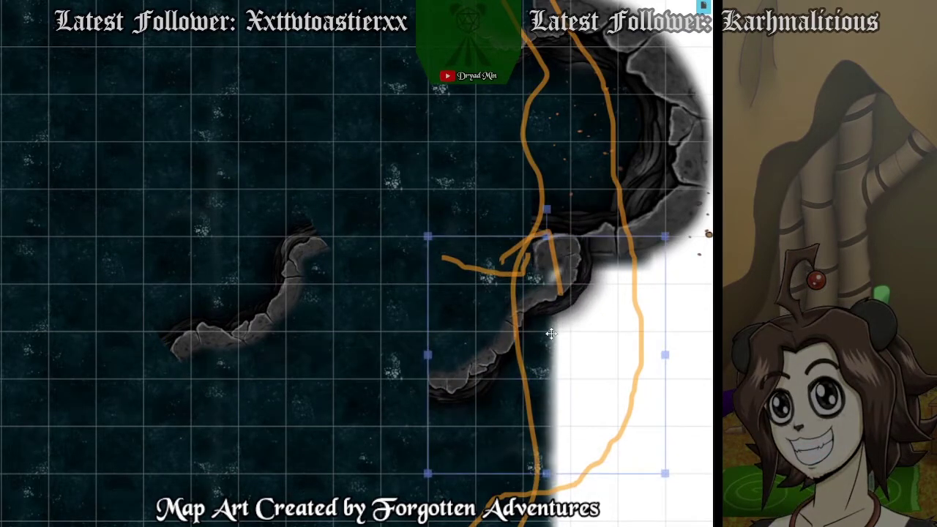
drag(546, 210, 548, 475)
Join the S-shaped cliff to the dead-end wall's southern end, lengthen it to about eight grid squares, and tilt it to run south.
drag(571, 390, 439, 314)
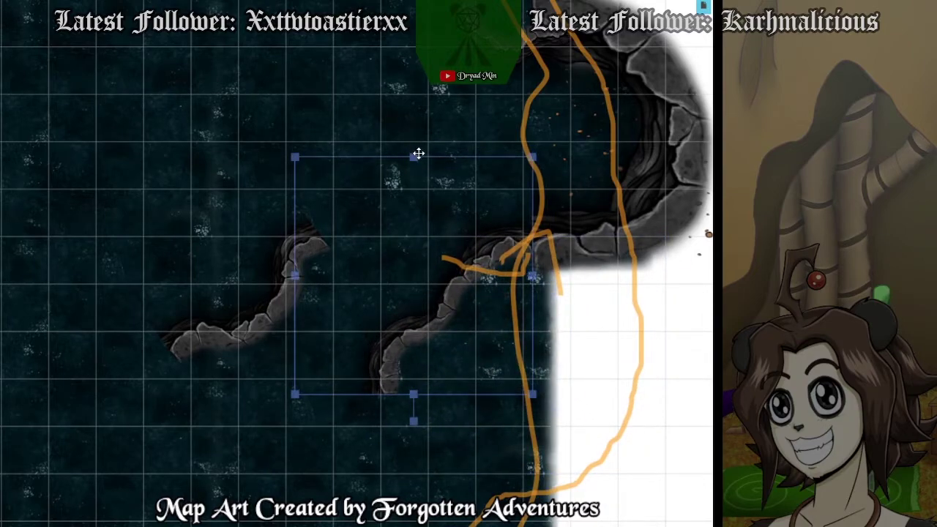
drag(459, 245, 458, 225)
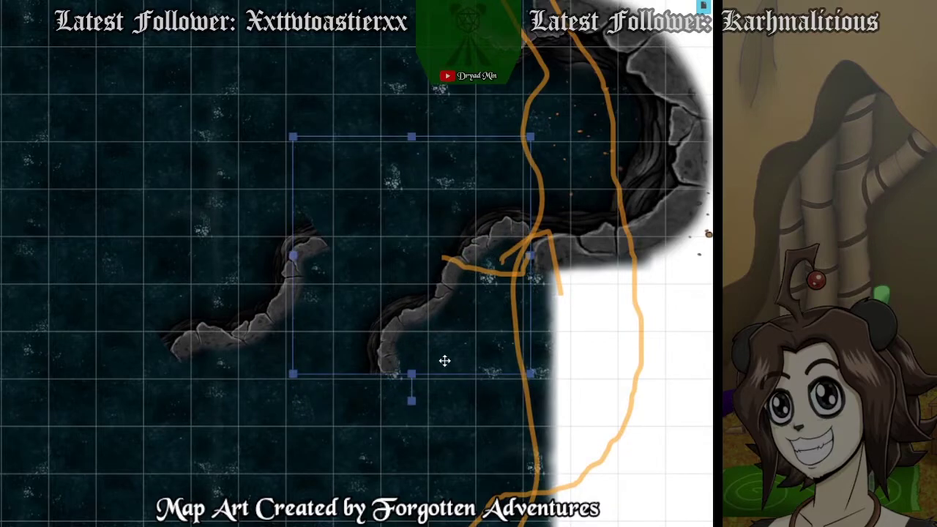
drag(412, 375, 421, 431)
drag(410, 463, 462, 359)
drag(472, 443, 502, 388)
scroll(515, 289, down, 3)
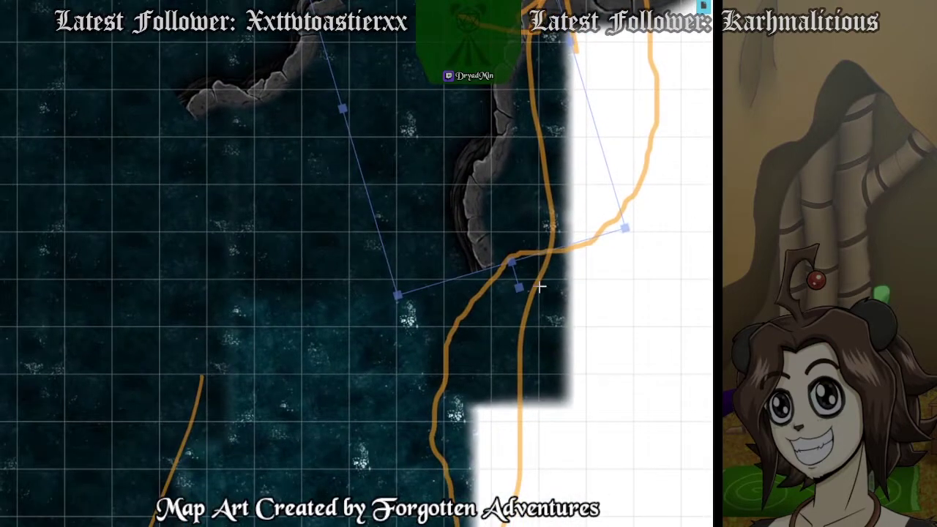
scroll(600, 339, up, 1)
click(659, 391)
scroll(665, 385, up, 1)
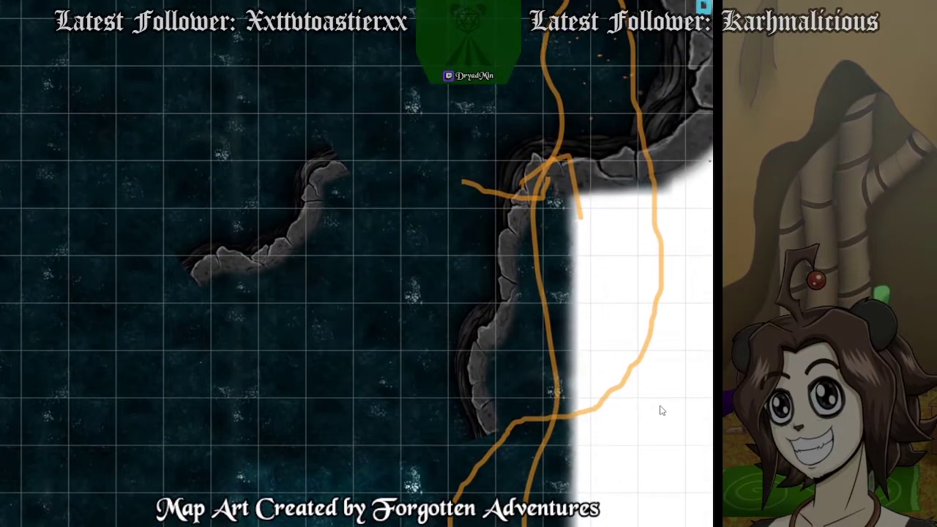
click(514, 226)
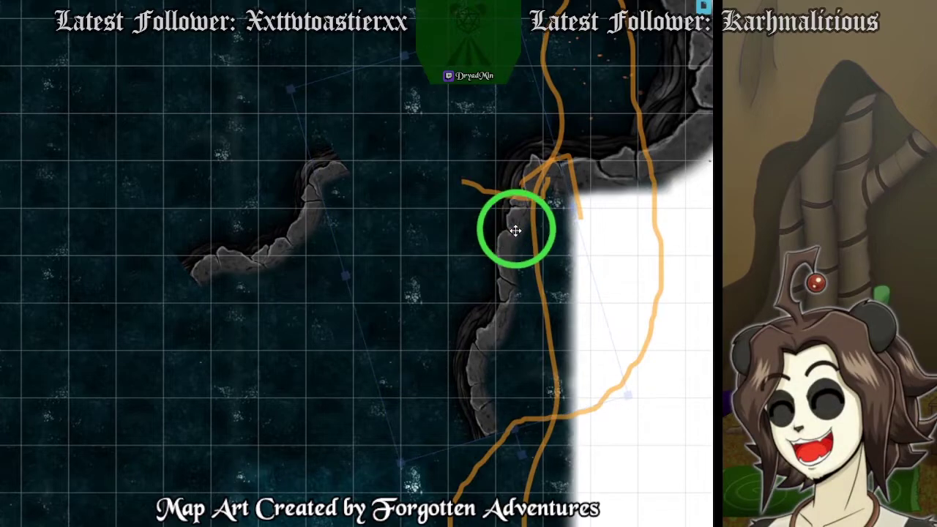
click(666, 295)
Move the spare wavy cliff to the S-shaped cliff's southern end and rotate it nearly north-south to continue the eastern shoreline.
scroll(677, 308, down, 2)
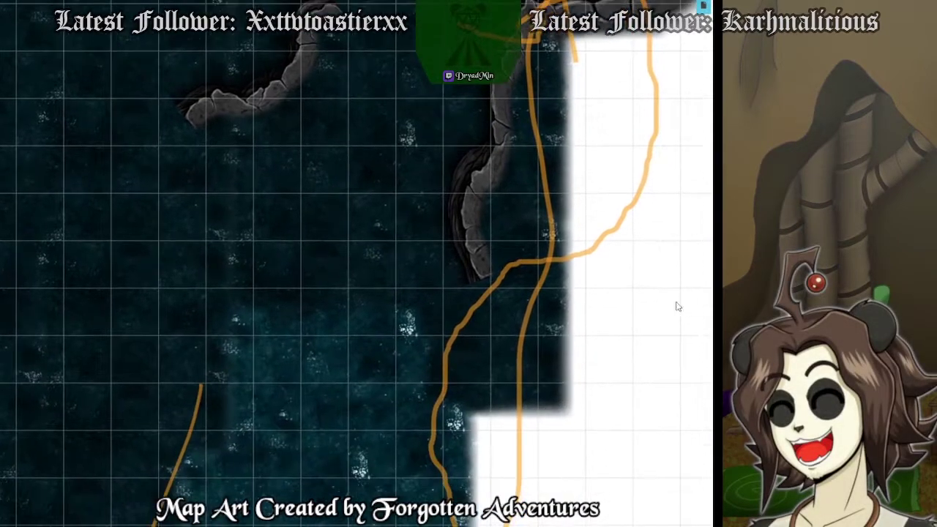
drag(246, 118, 286, 324)
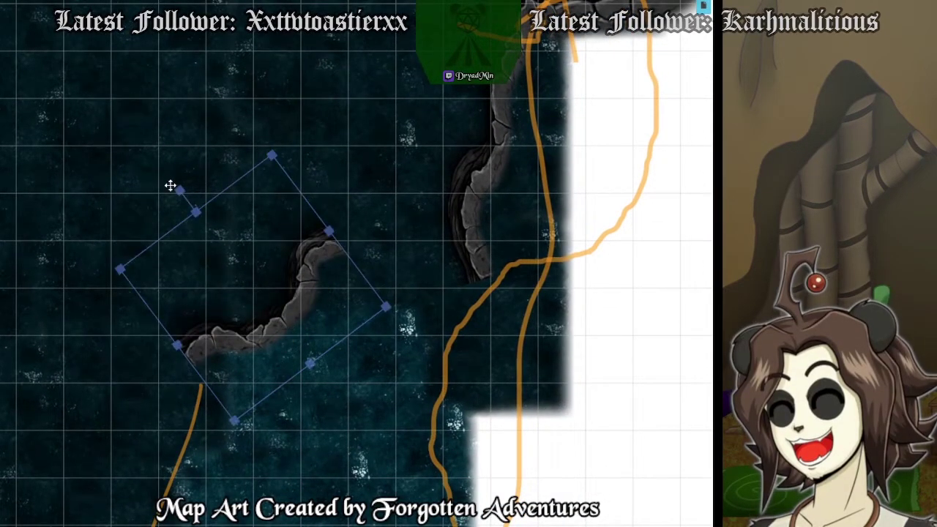
drag(173, 201, 132, 286)
drag(241, 312, 460, 403)
drag(355, 377, 383, 383)
drag(466, 364, 470, 358)
scroll(525, 324, down, 5)
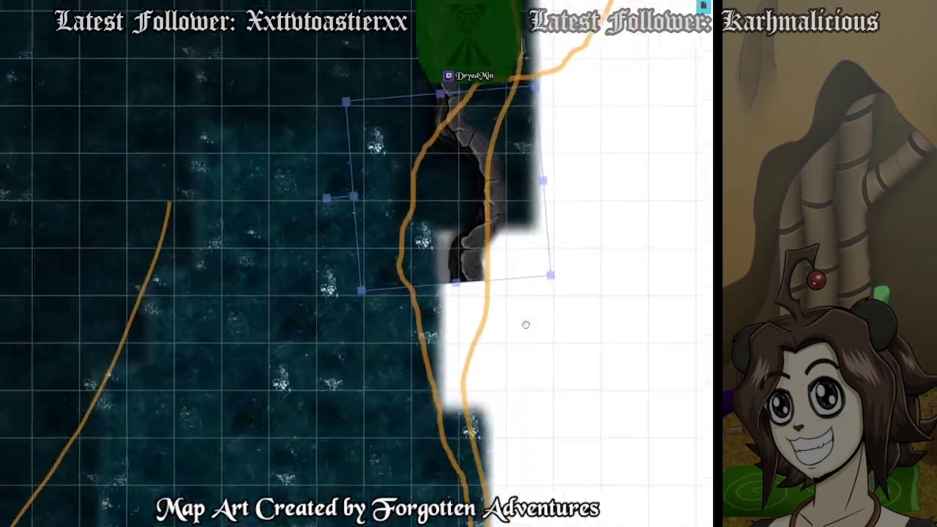
Duplicate a five-square water tile over the blank gap beside the lowest eastern cliff and send it to the back.
scroll(533, 329, down, 1)
click(359, 219)
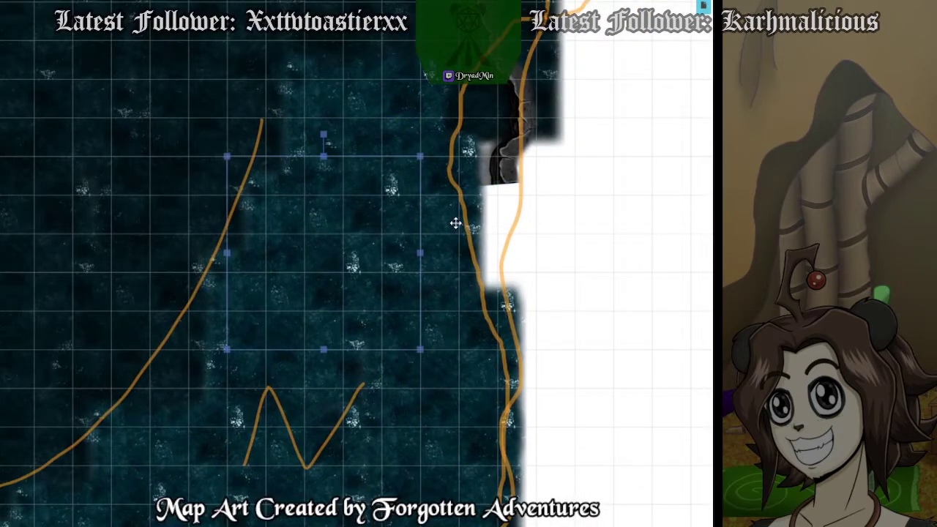
click(456, 224)
drag(464, 221, 483, 230)
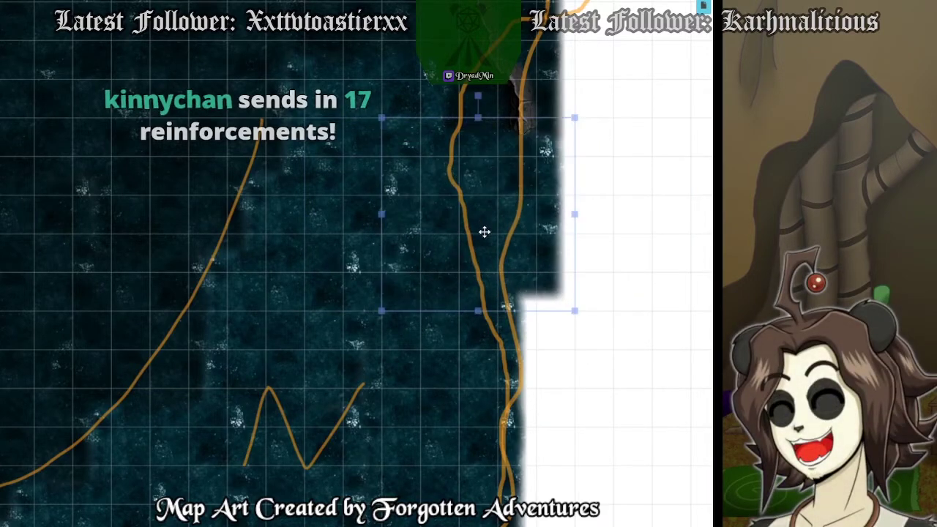
right_click(499, 236)
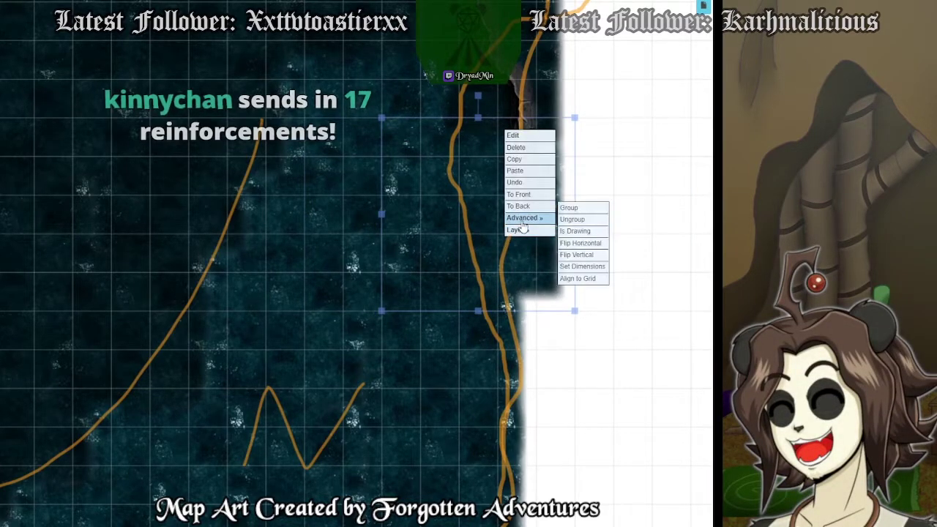
click(530, 207)
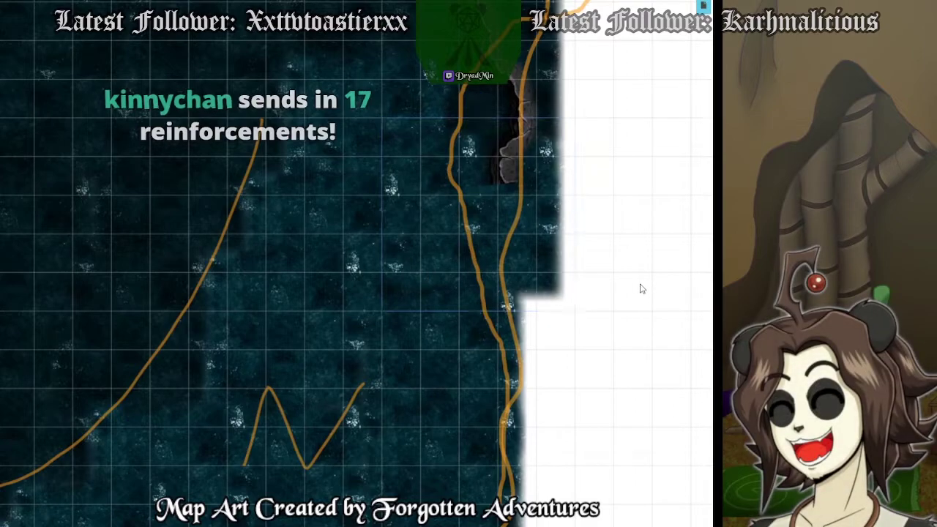
scroll(651, 271, up, 5)
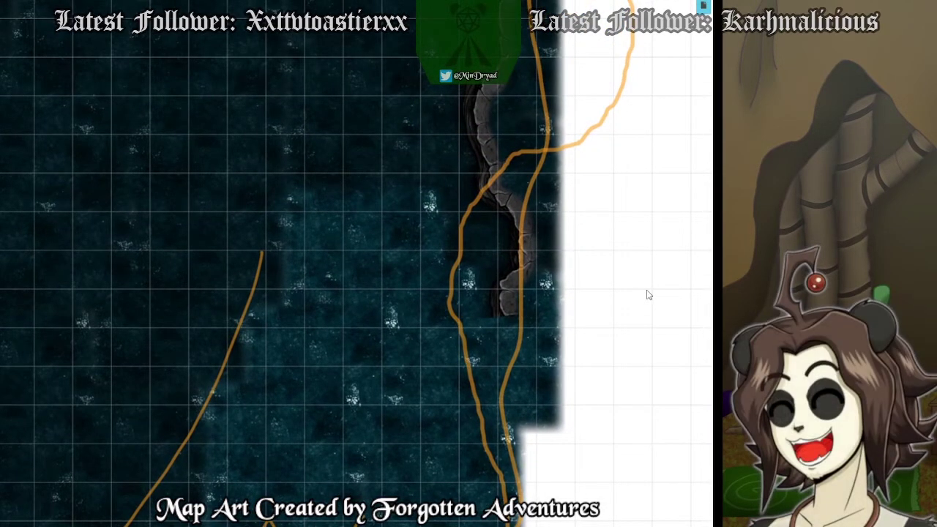
scroll(644, 277, up, 2)
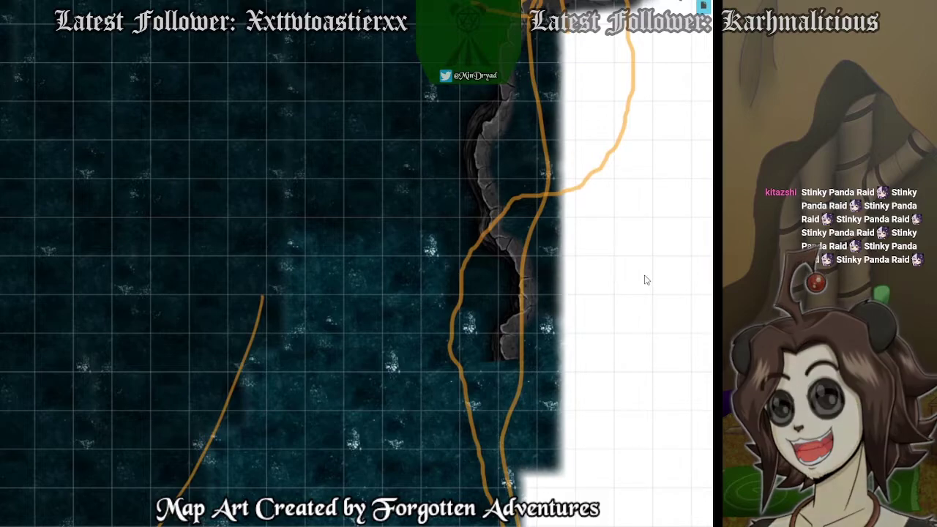
scroll(642, 293, up, 2)
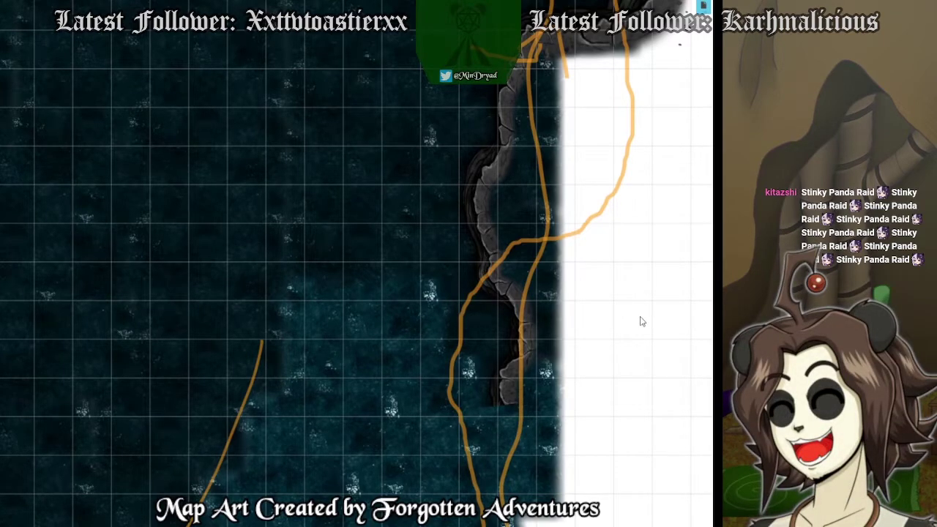
drag(603, 269, 624, 457)
drag(684, 284, 669, 376)
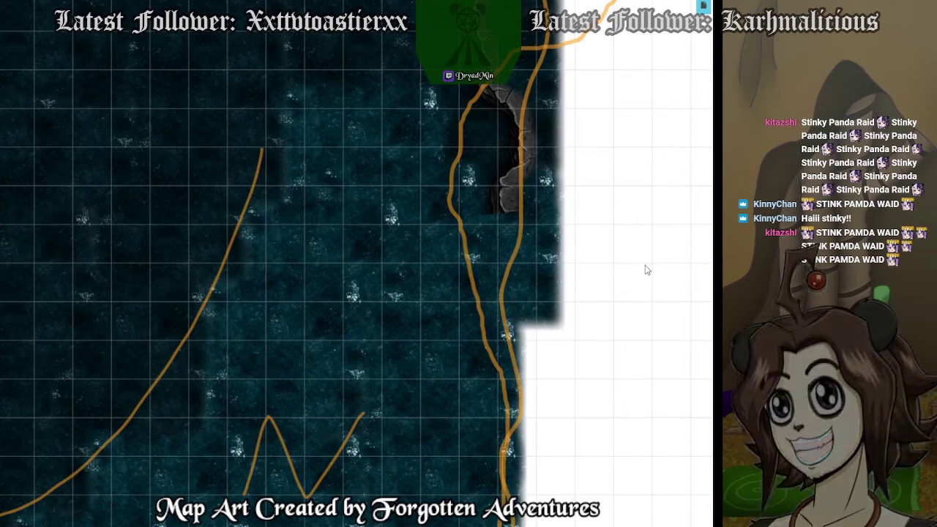
scroll(631, 278, up, 5)
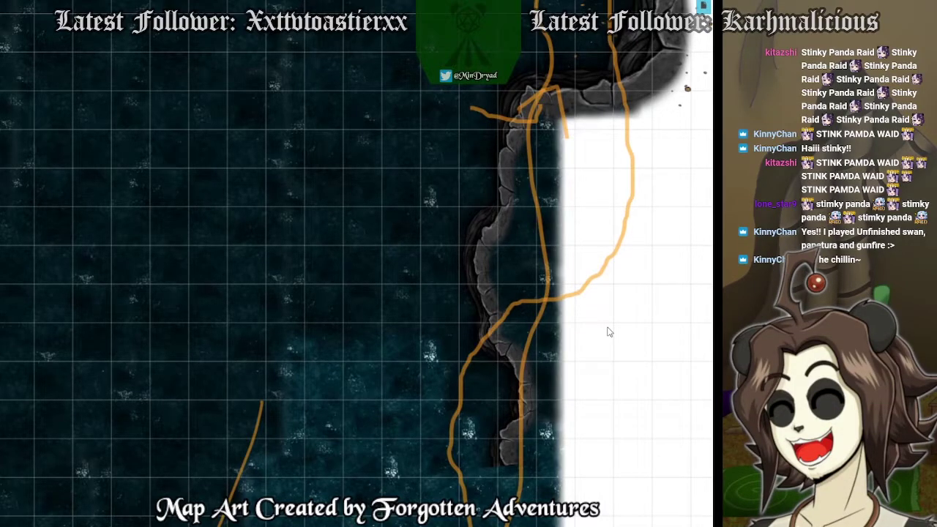
scroll(638, 330, down, 5)
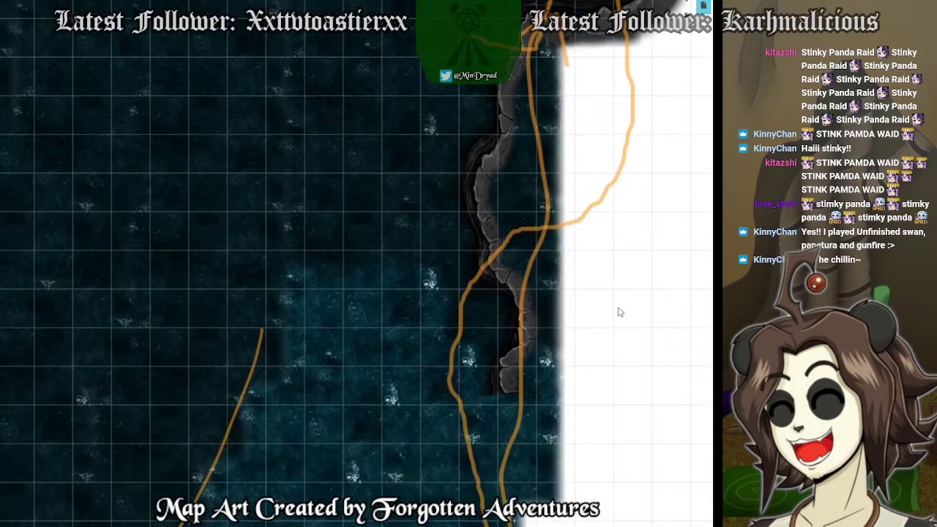
scroll(611, 250, up, 3)
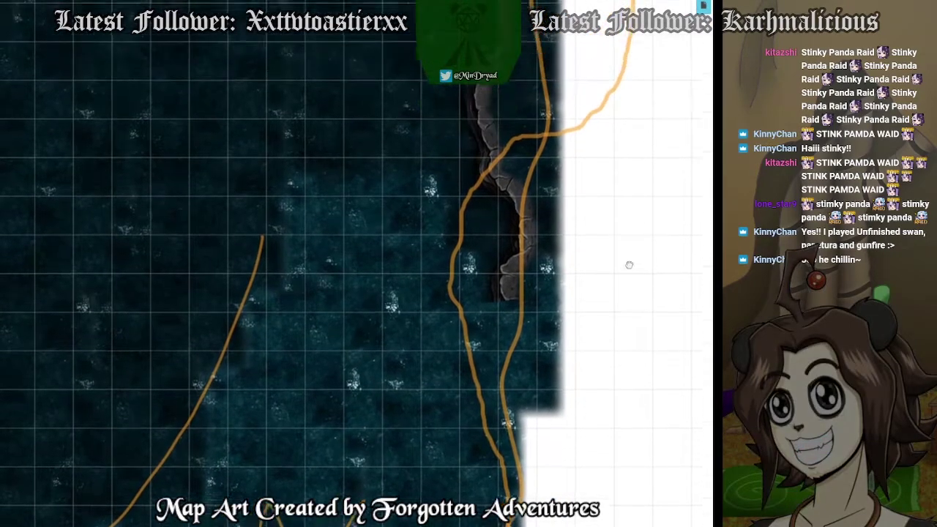
scroll(641, 274, down, 2)
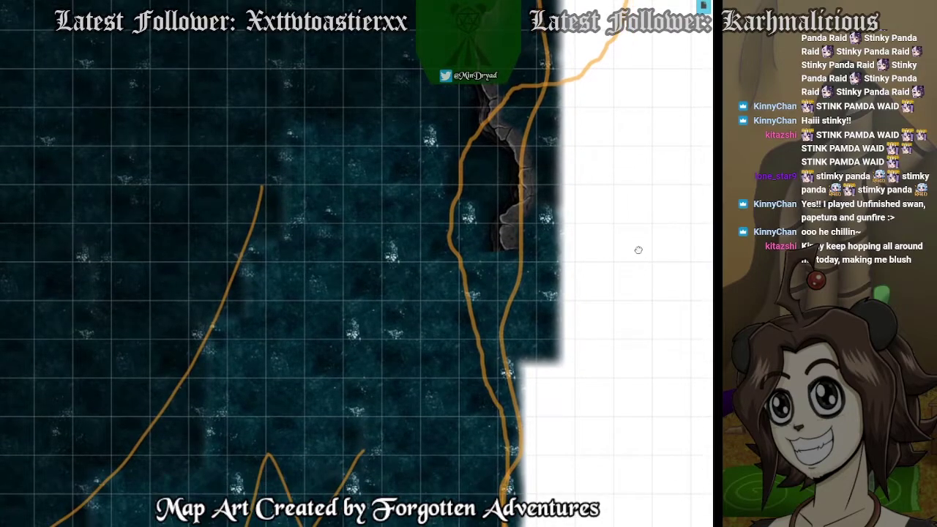
scroll(644, 260, up, 1)
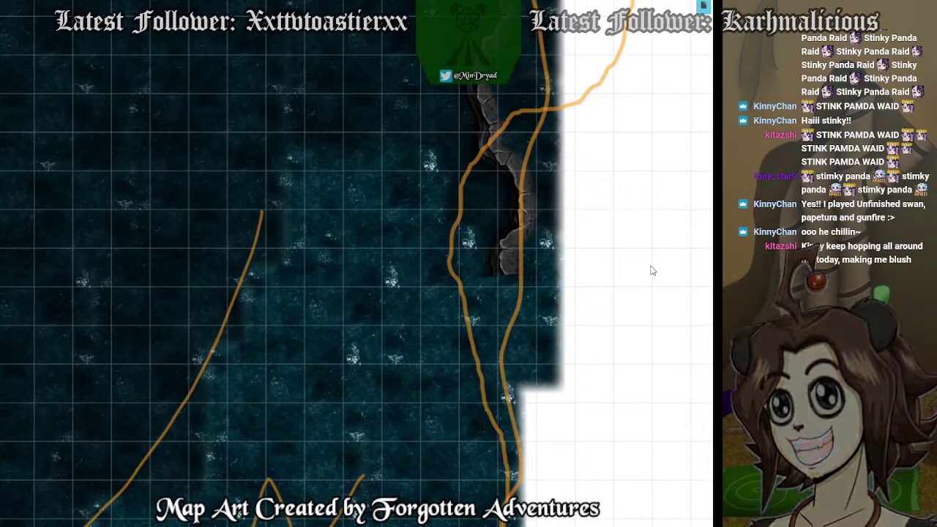
drag(658, 278, 649, 313)
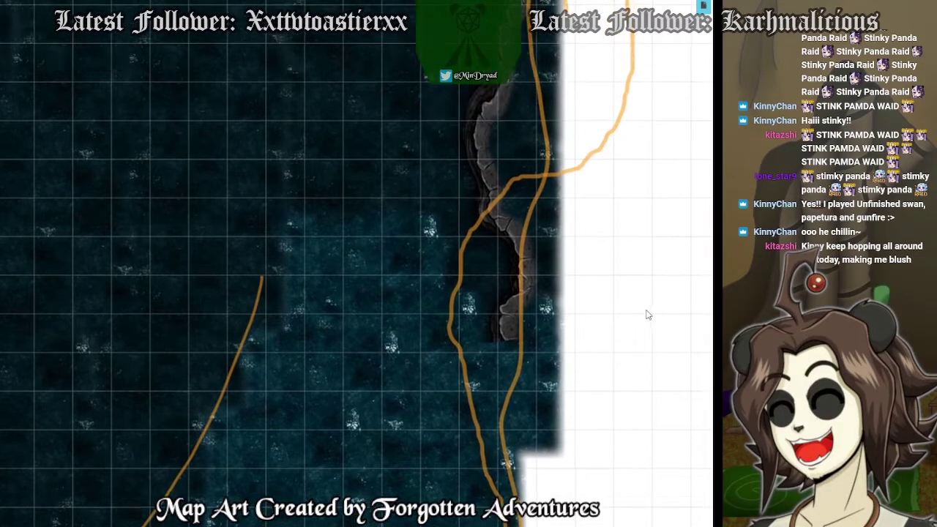
scroll(615, 366, down, 10)
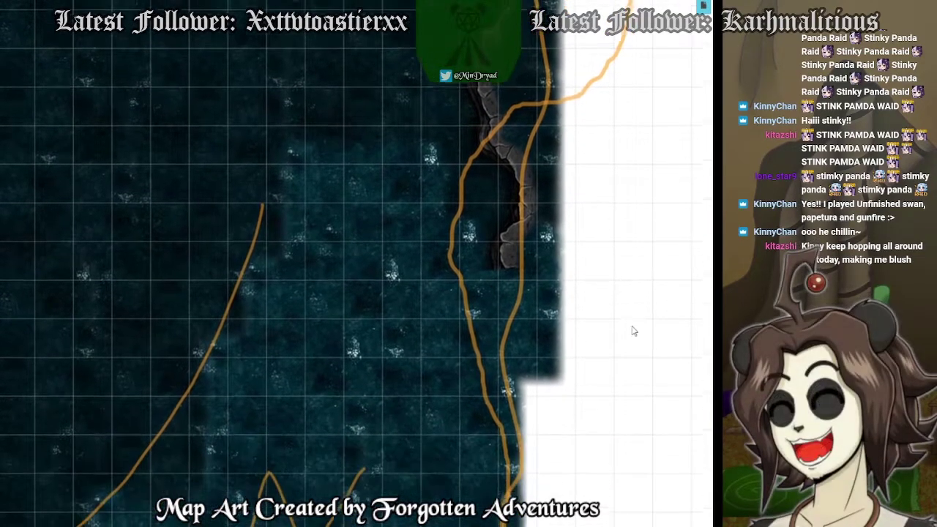
scroll(666, 337, down, 1)
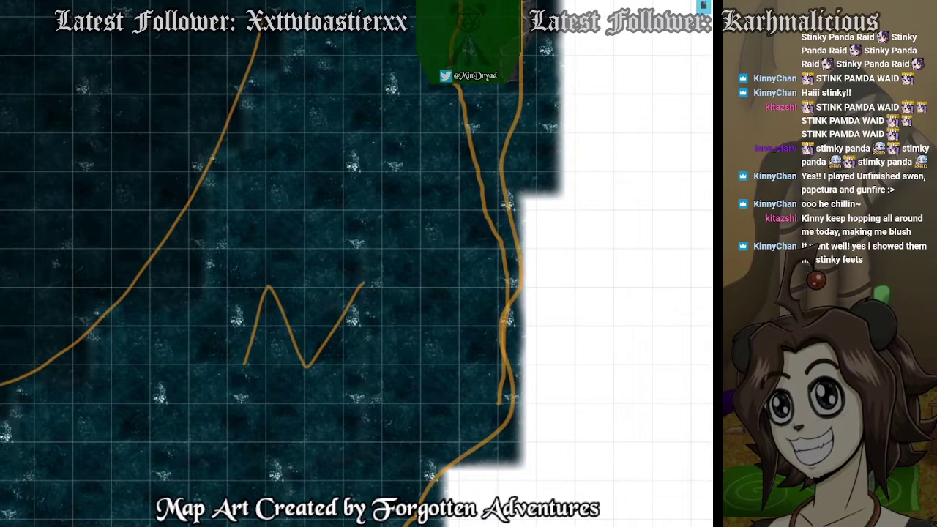
drag(634, 224, 644, 260)
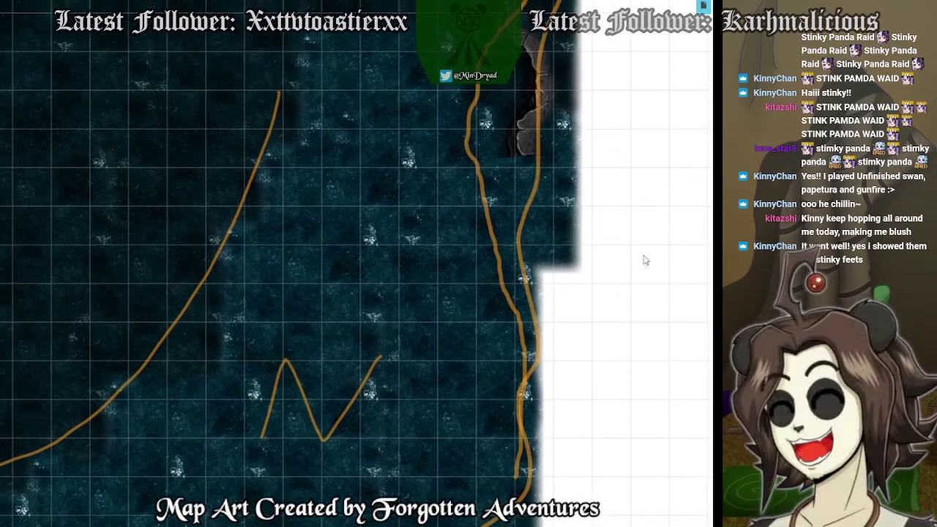
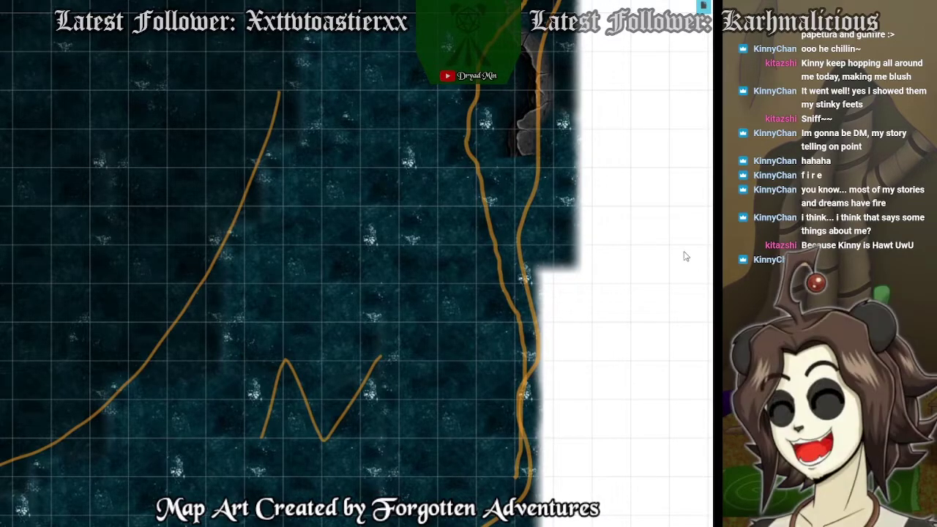
Survey the whole map, from the rocky ground and its ponds to the southern water zones and the eastern shoreline.
scroll(673, 271, down, 5)
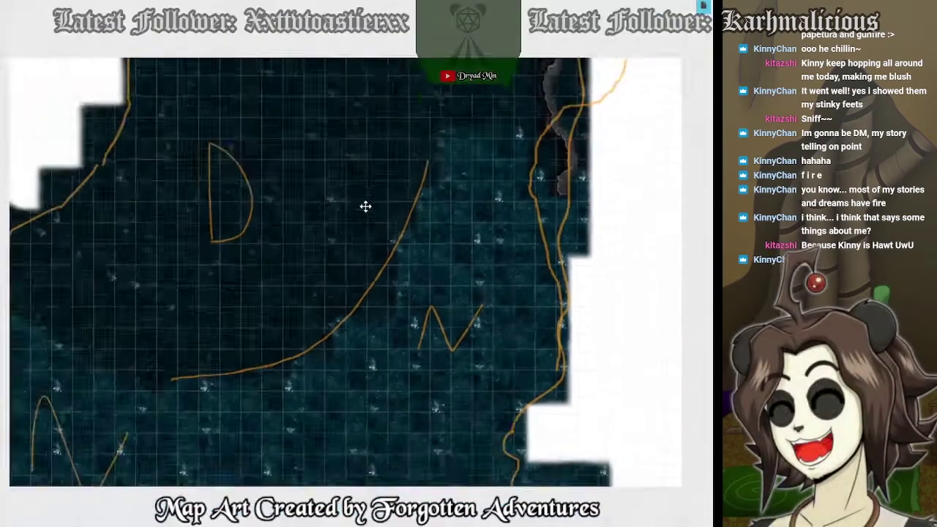
drag(365, 206, 436, 281)
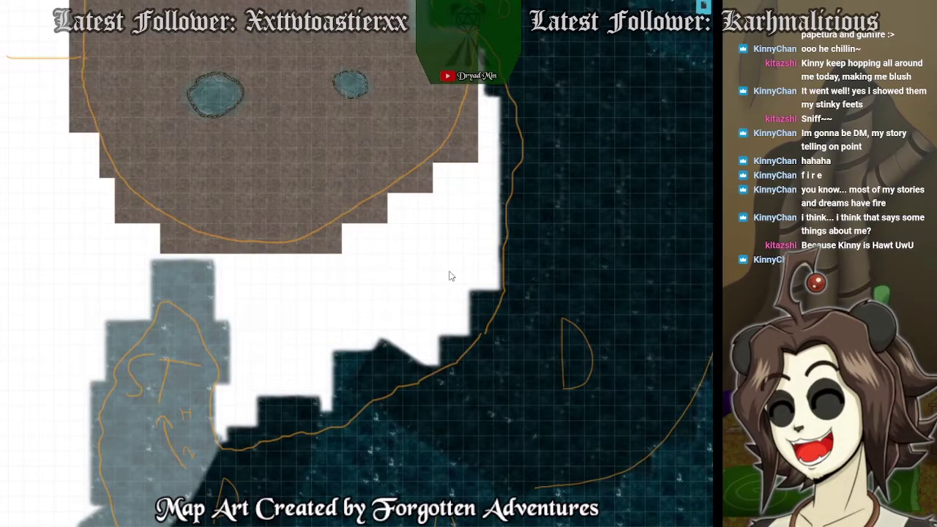
scroll(450, 276, down, 3)
scroll(335, 101, up, 3)
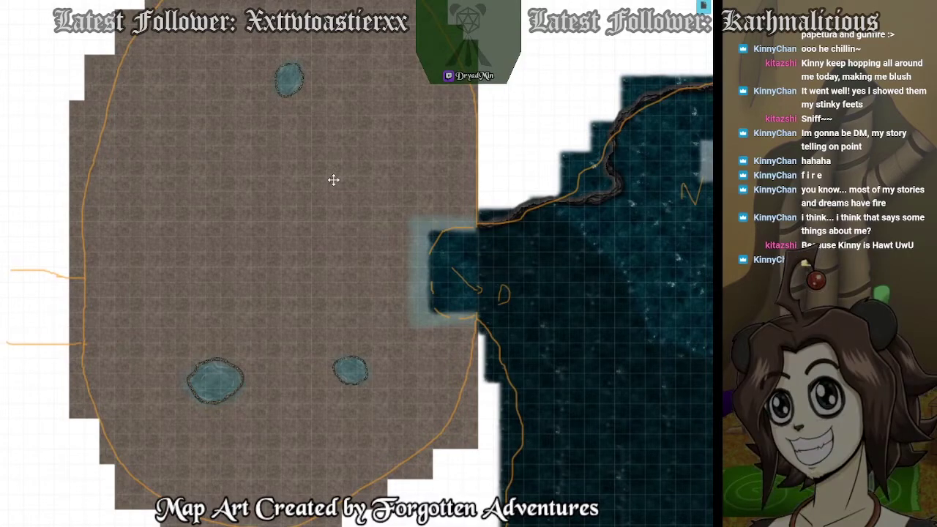
drag(567, 277, 393, 207)
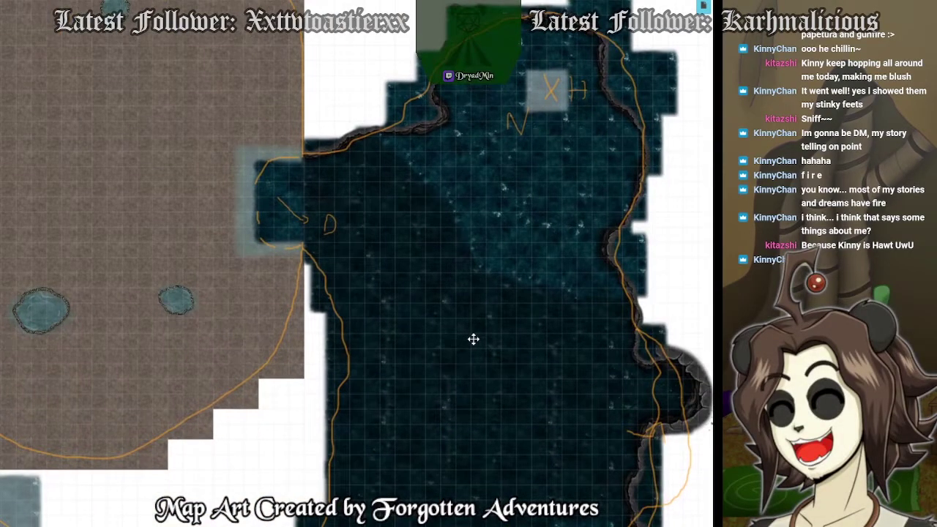
scroll(473, 338, down, 1)
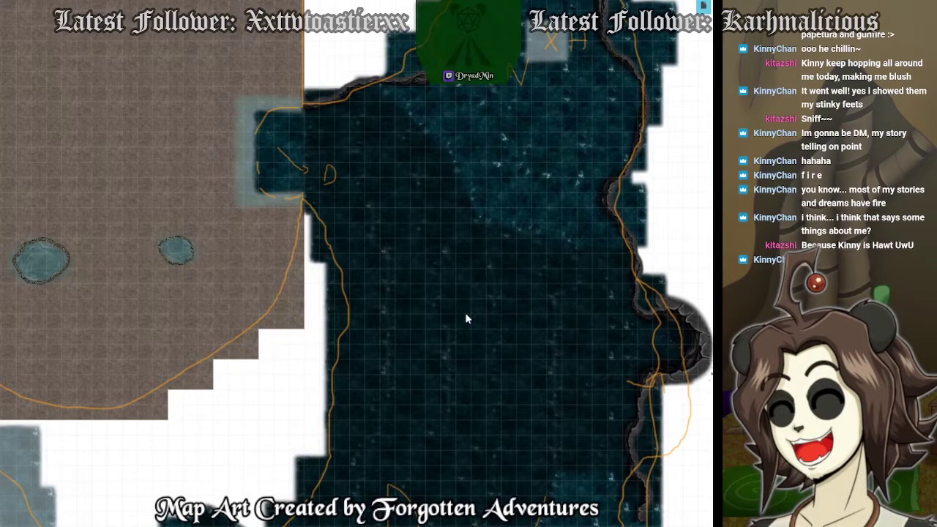
drag(466, 317, 485, 199)
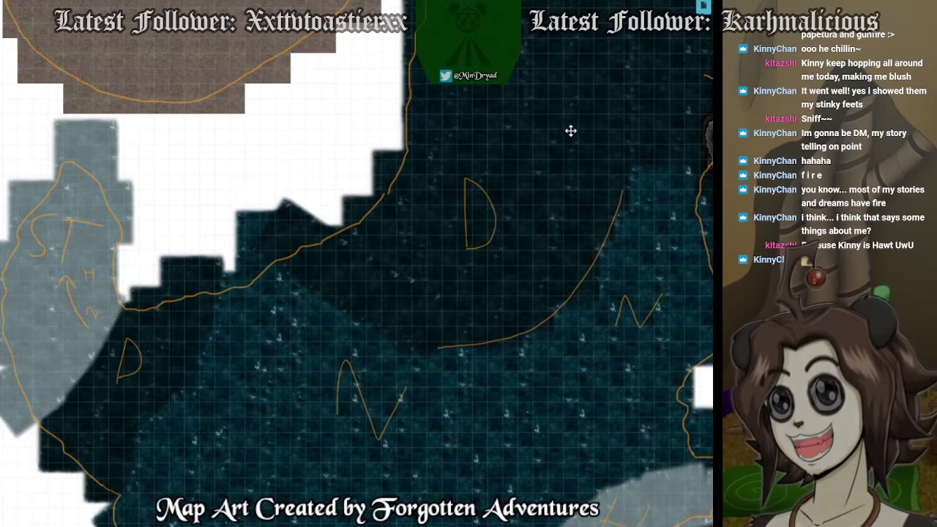
drag(571, 130, 491, 221)
drag(513, 136, 514, 242)
scroll(513, 242, down, 4)
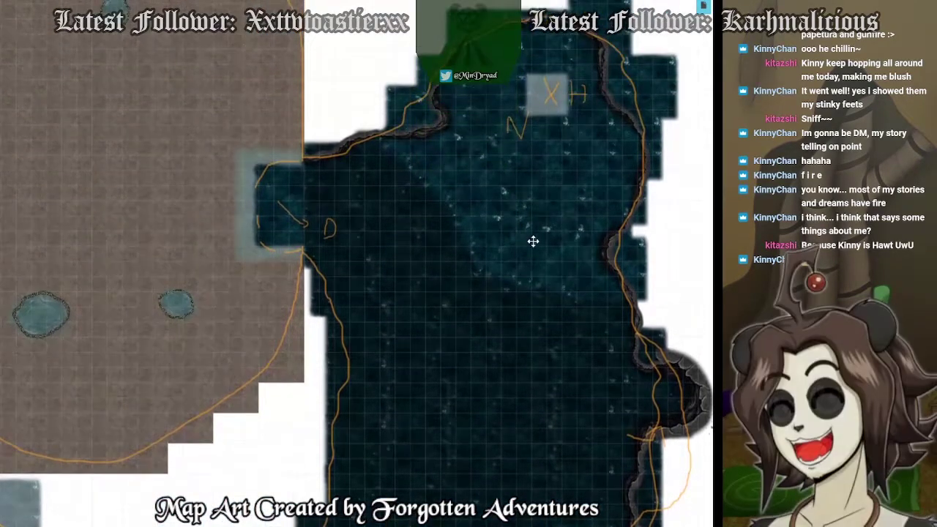
scroll(542, 169, up, 5)
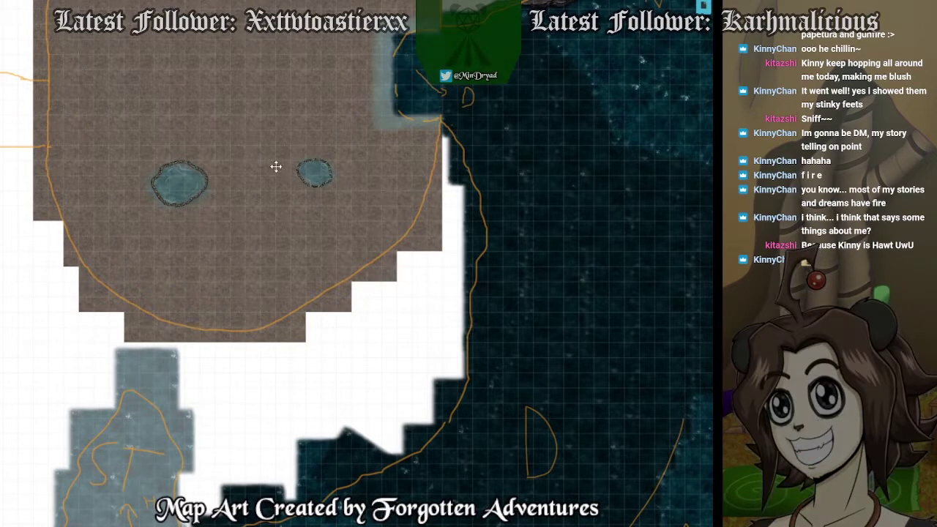
drag(274, 168, 310, 218)
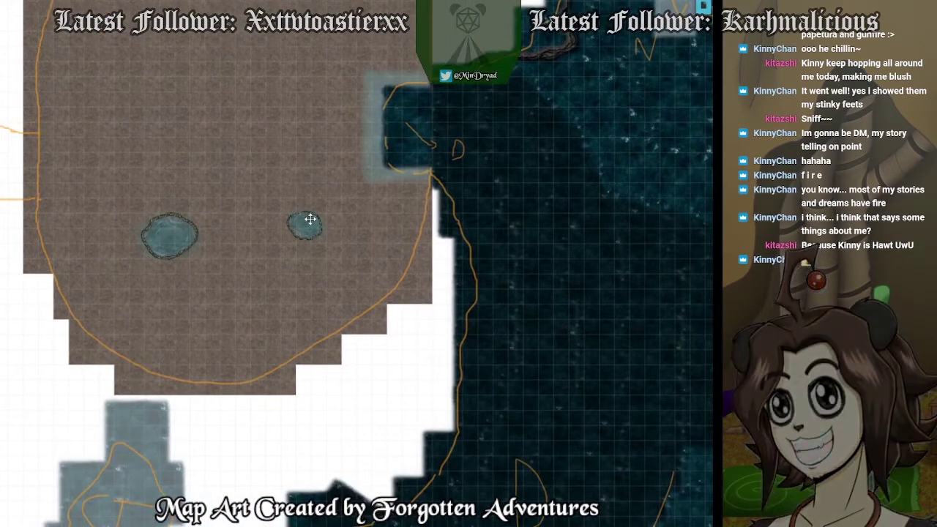
drag(592, 271, 461, 226)
drag(227, 409, 263, 239)
drag(421, 220, 367, 260)
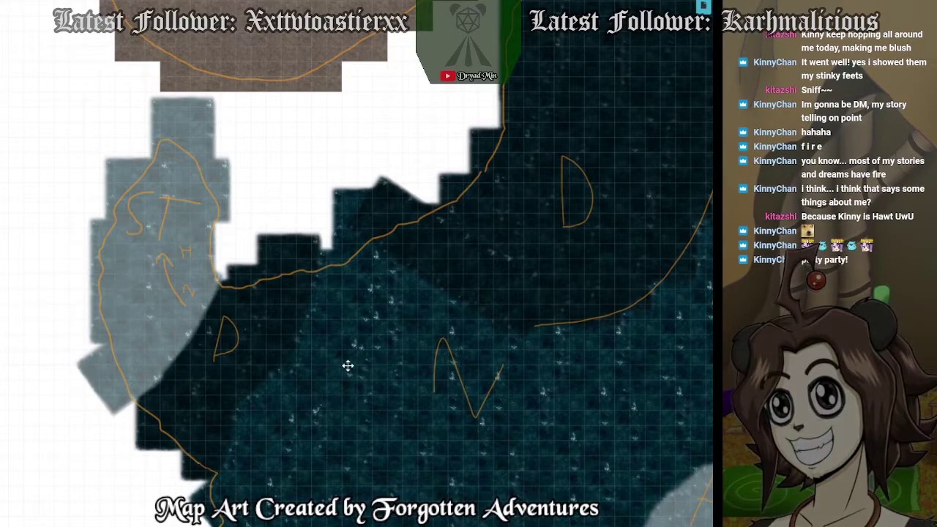
drag(481, 392, 307, 336)
scroll(395, 295, down, 1)
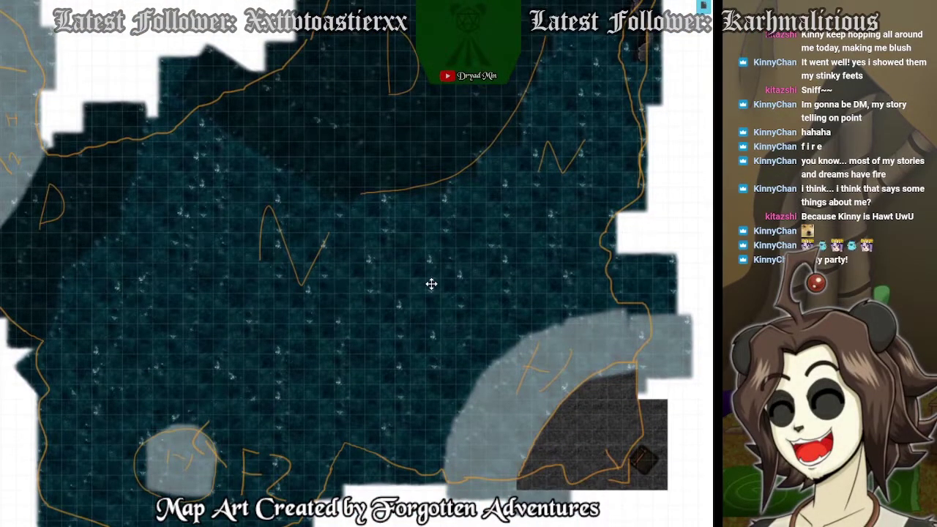
scroll(508, 307, up, 1)
scroll(508, 306, up, 1)
scroll(639, 259, up, 3)
drag(692, 268, 441, 305)
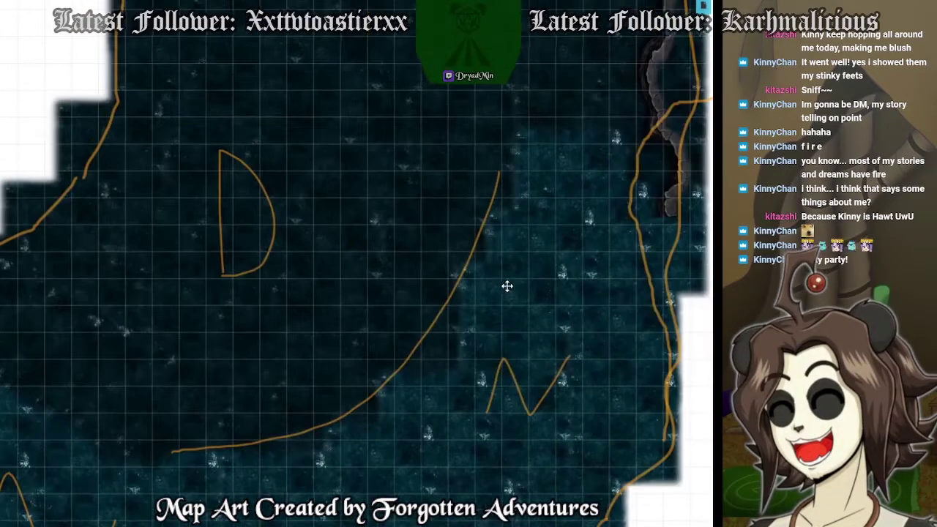
key(ctrl+z)
key(ctrl+z)
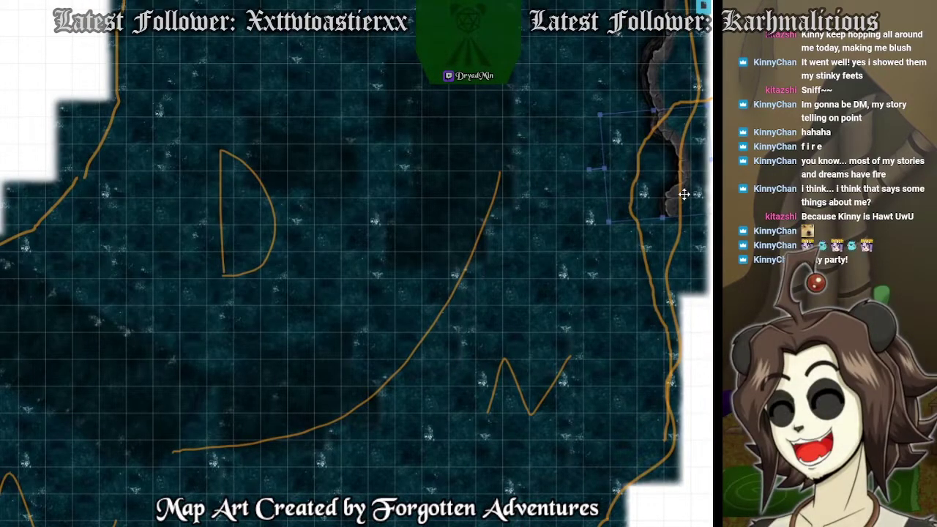
click(685, 193)
drag(682, 159, 584, 157)
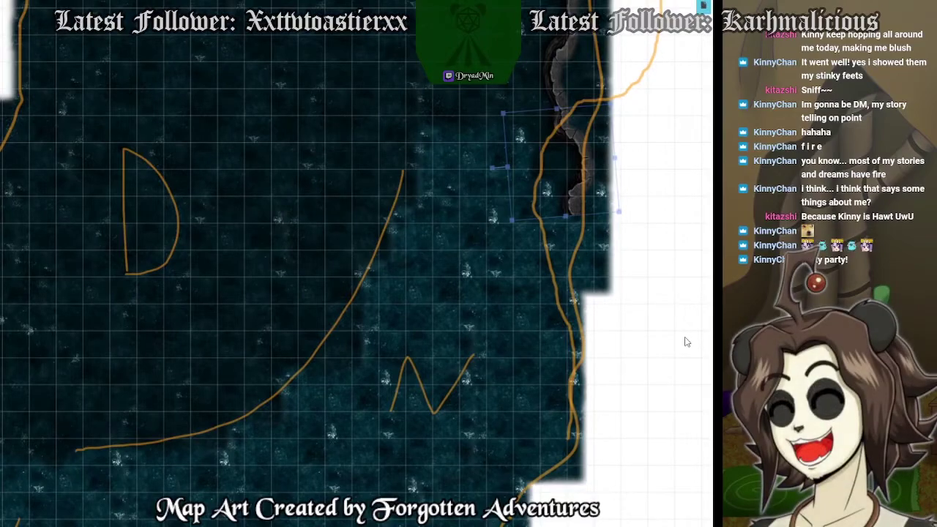
click(681, 342)
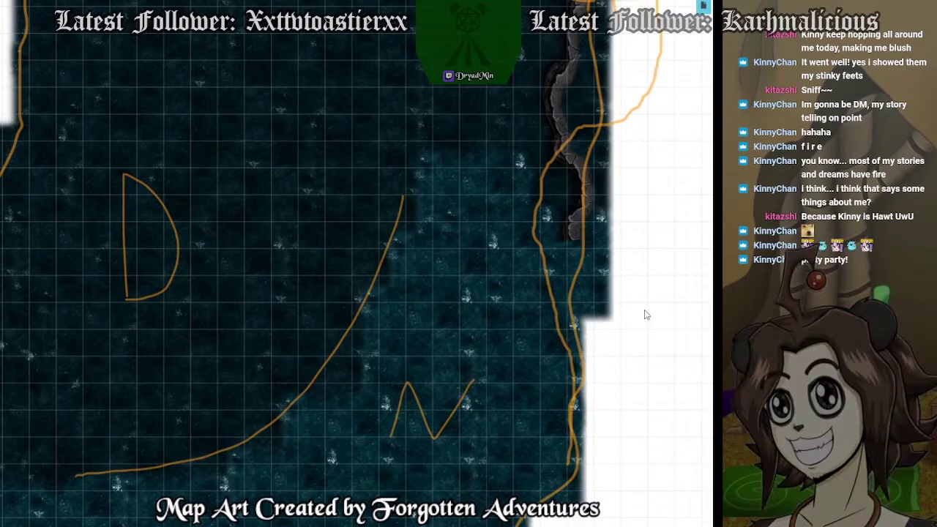
mouse_move(644, 268)
mouse_down()
mouse_move(644, 335)
mouse_move(643, 268)
mouse_up()
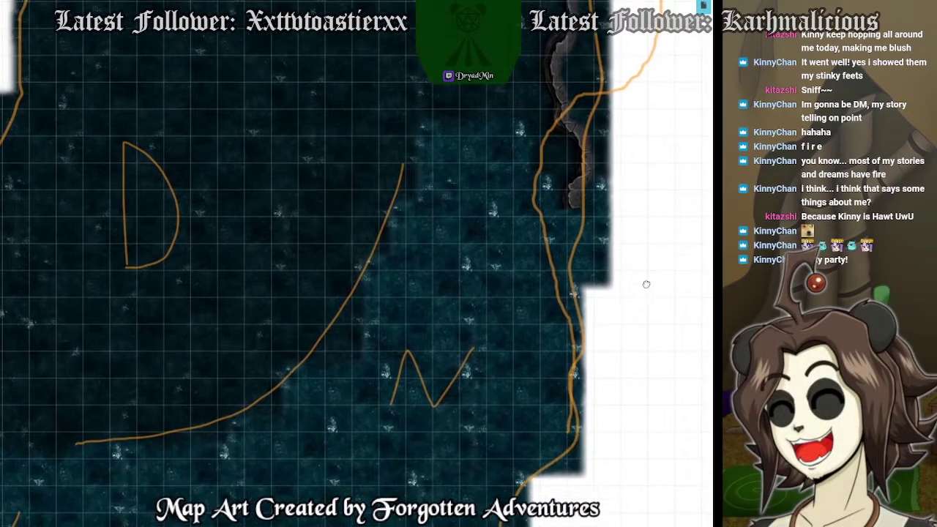
Add a curved cliff beside the eastern shoreline, turn it a quarter turn counterclockwise, and enlarge it to about five grid squares.
drag(805, 359, 395, 273)
click(397, 251)
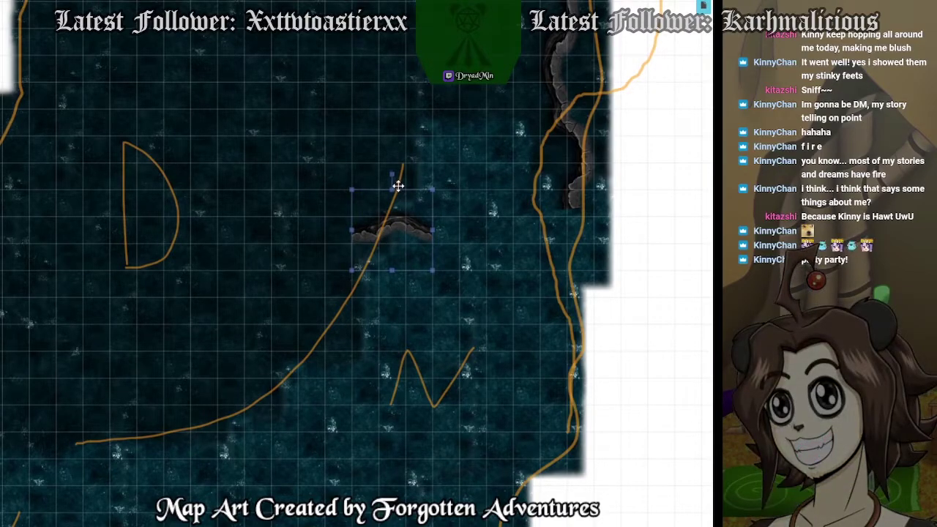
drag(392, 173, 490, 274)
drag(539, 297, 586, 354)
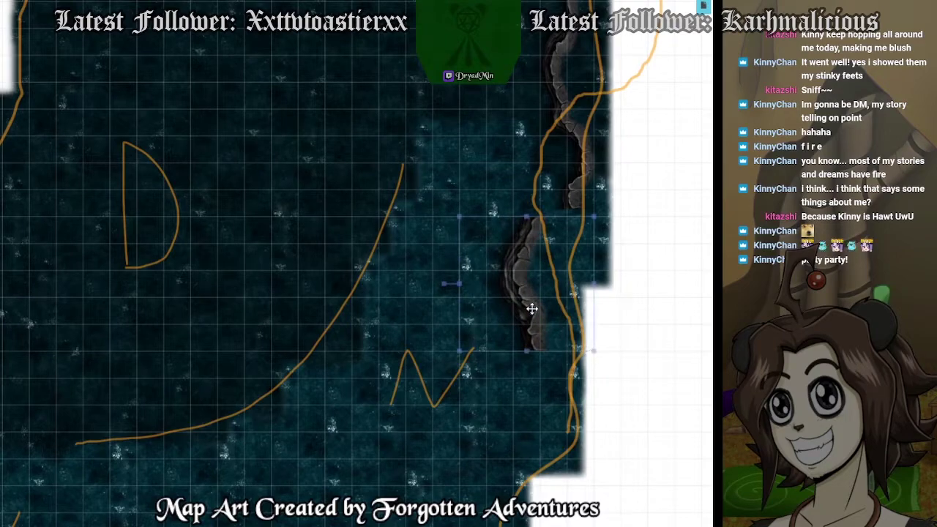
Join the curved cliff to the southern end of the eastern cliff line and nudge it slightly west along the outline.
drag(531, 307, 575, 300)
scroll(613, 339, down, 4)
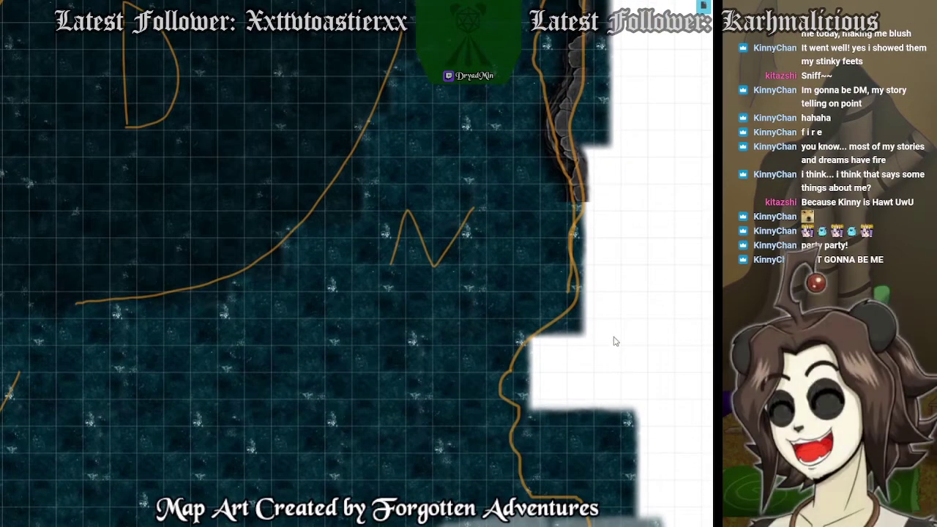
scroll(567, 190, down, 3)
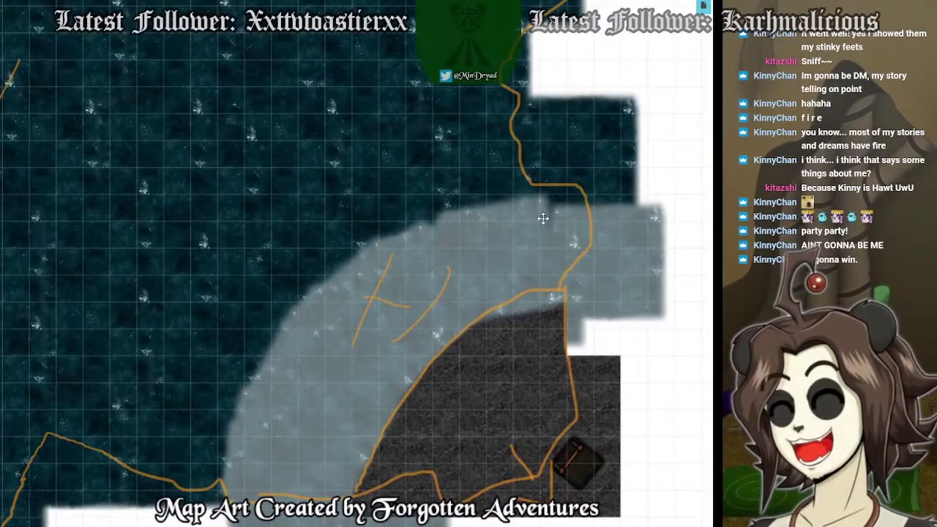
scroll(596, 325, up, 3)
scroll(599, 281, up, 5)
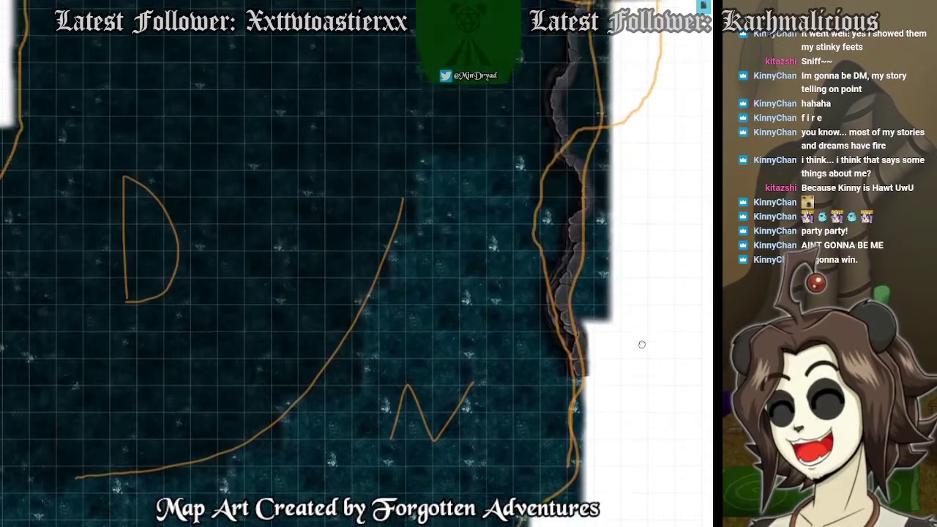
scroll(667, 271, down, 3)
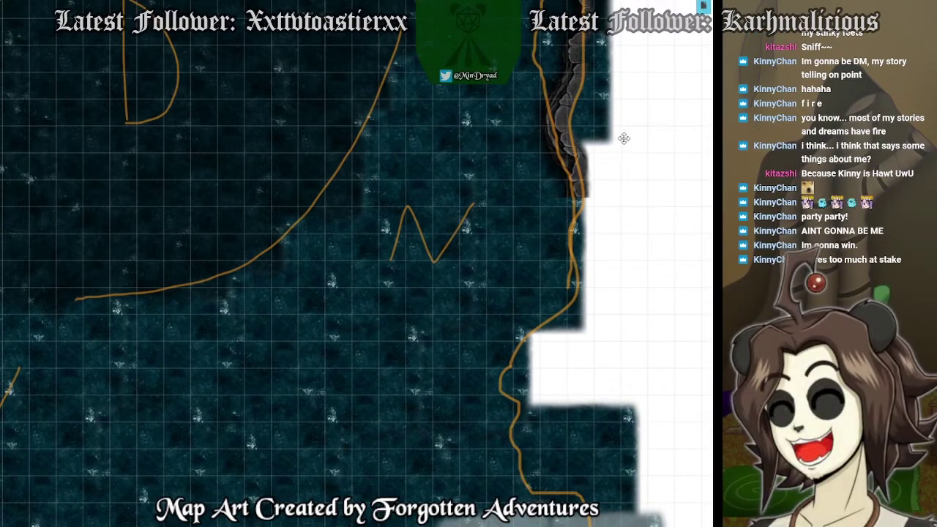
click(578, 151)
drag(578, 152, 575, 151)
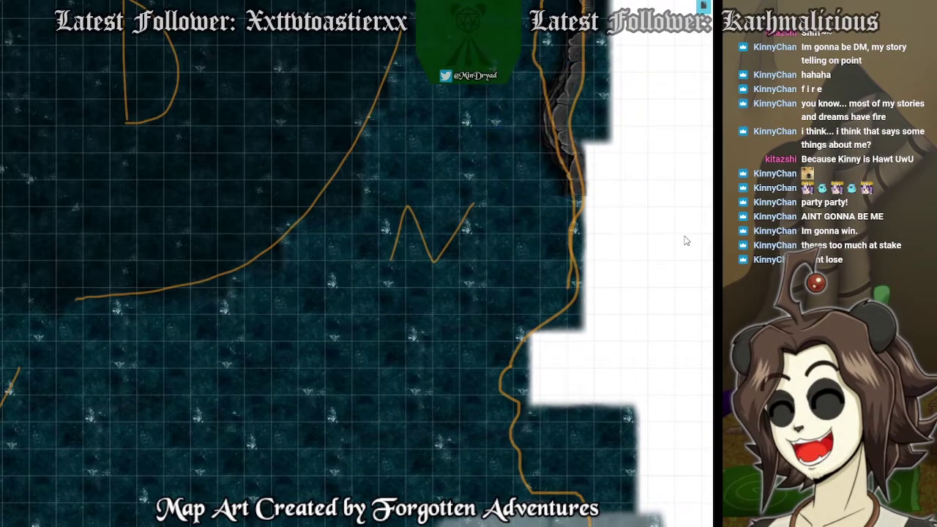
Add a cornered cliff at the southern end of the eastern cliff line, sized about five by six grid squares, and join it along the outline.
scroll(688, 236, up, 1)
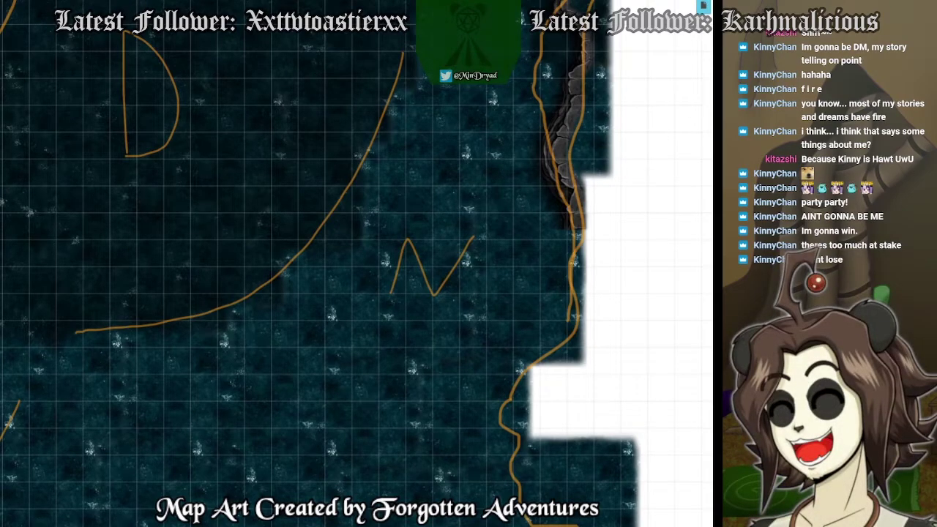
scroll(652, 212, up, 2)
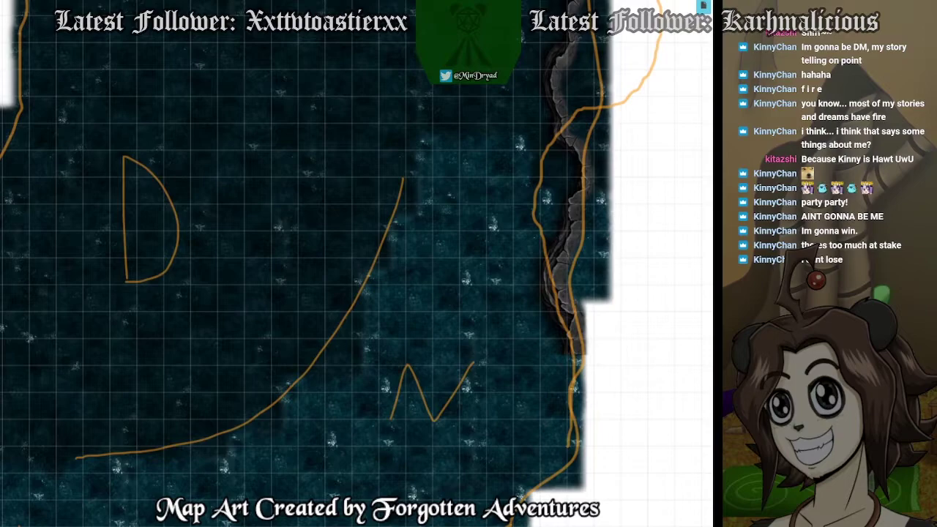
drag(575, 455, 643, 282)
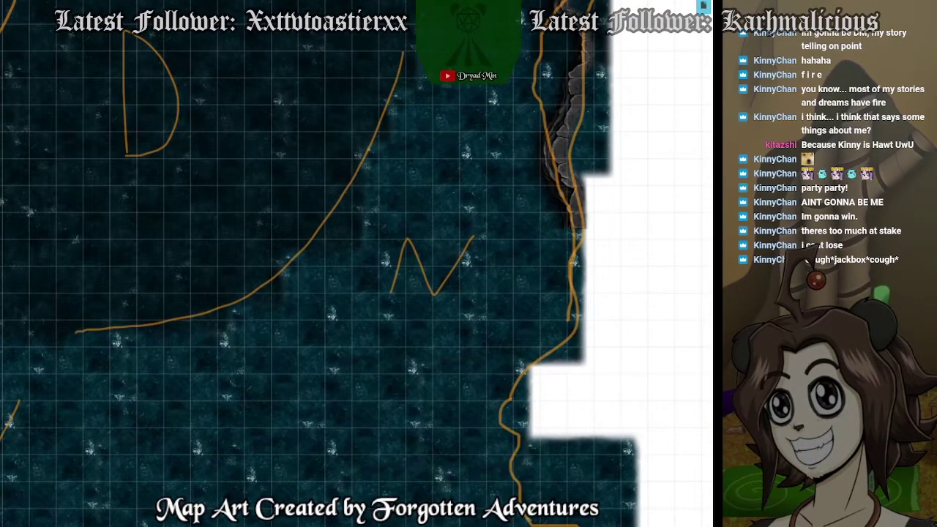
drag(768, 439, 556, 285)
drag(554, 324, 621, 374)
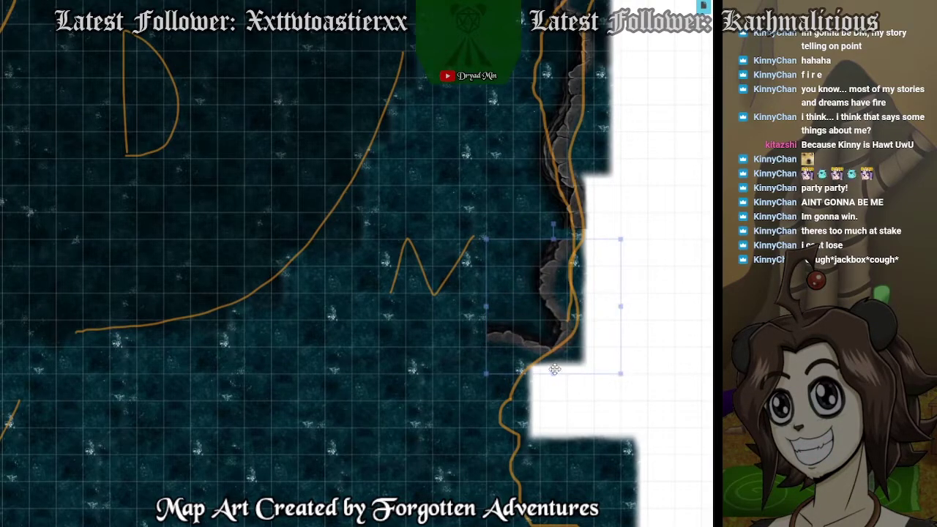
drag(553, 374, 577, 344)
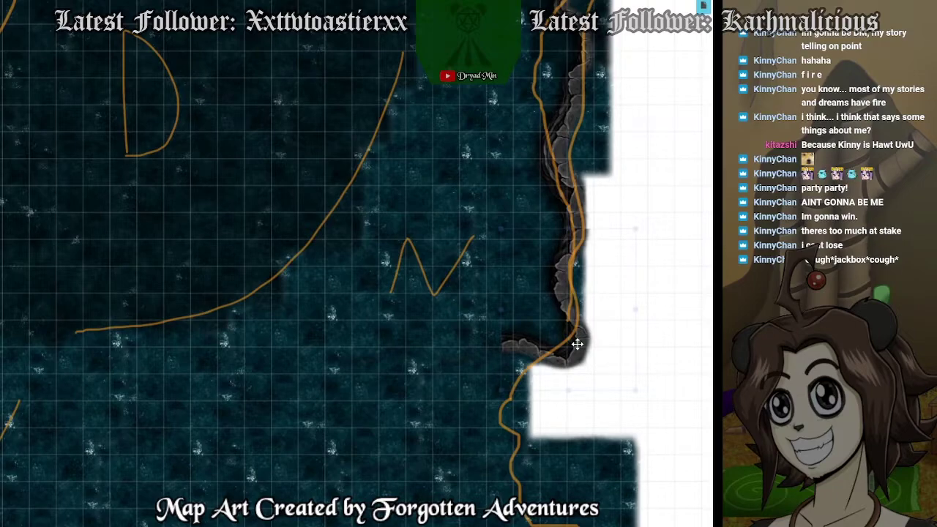
Add a hooked cliff below the corner, turn it a half turn, enlarge it to about five grid squares, and place it at the corner cliff's western end.
scroll(578, 344, down, 2)
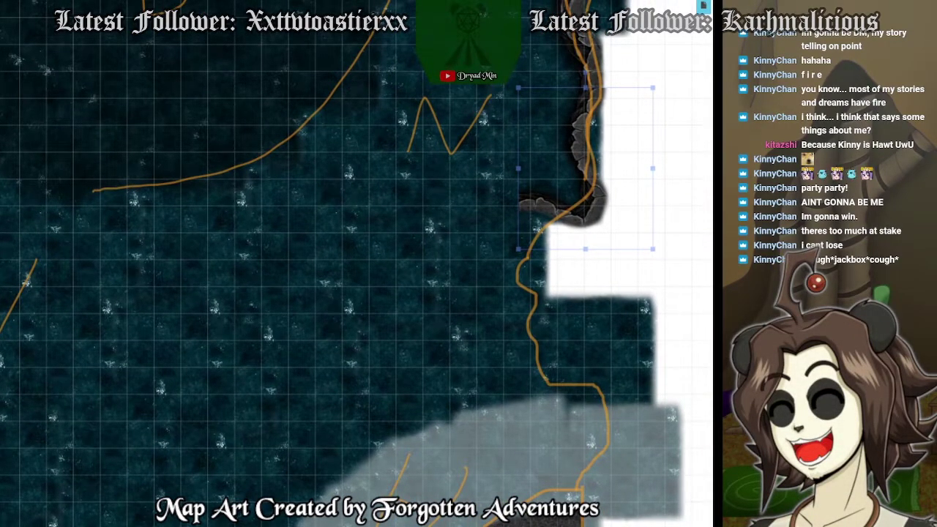
click(593, 307)
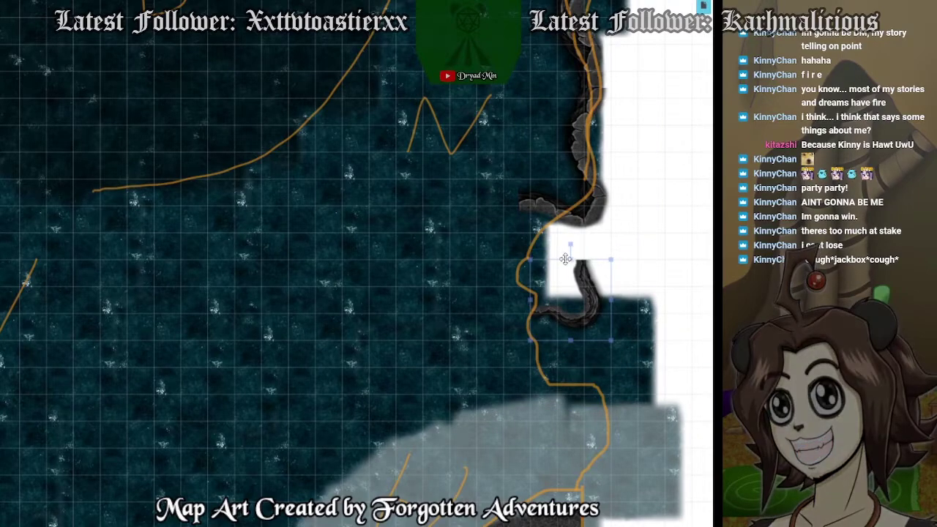
drag(571, 245, 562, 375)
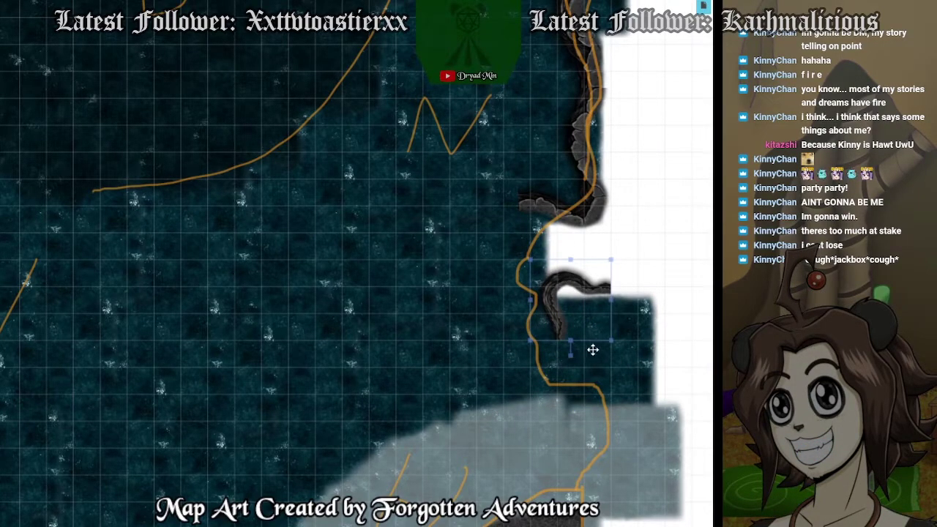
drag(612, 341, 664, 395)
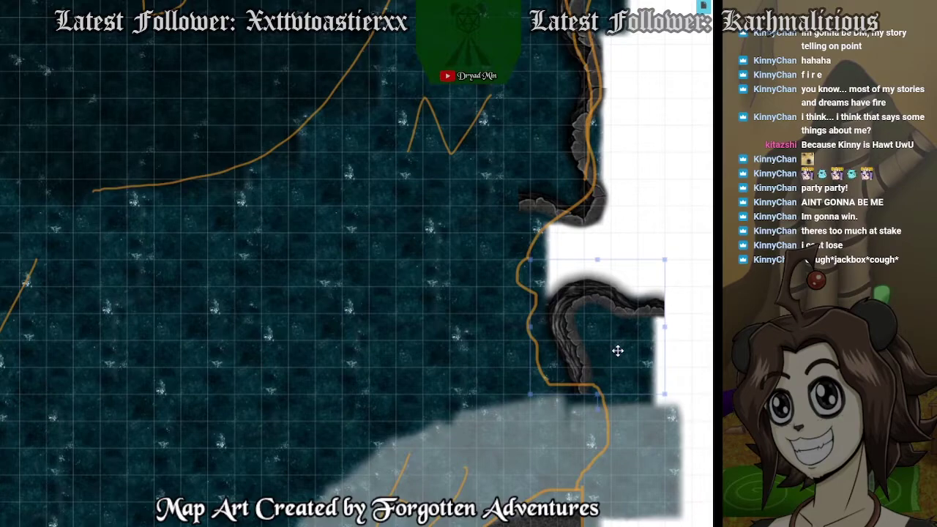
drag(618, 351, 476, 251)
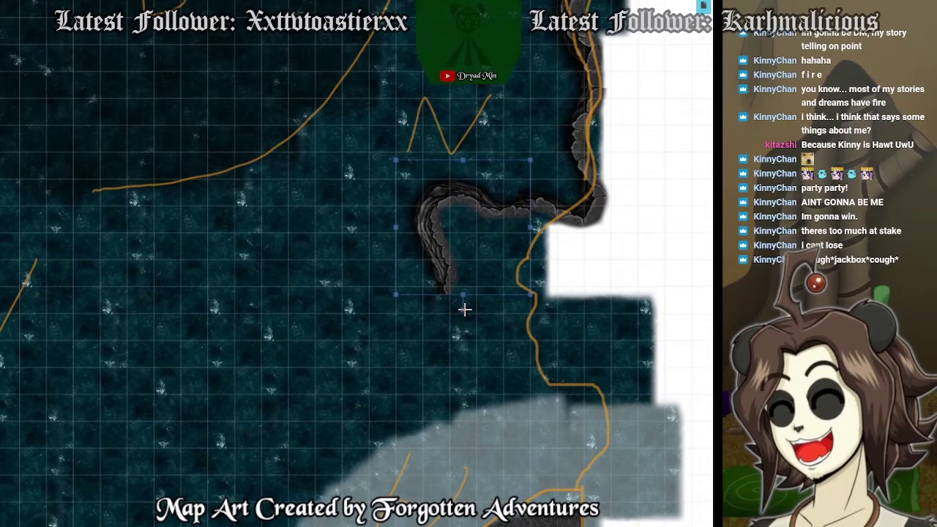
Tilt the hooked cliff about 30 degrees counterclockwise and align it with the western end of the corner cliff.
drag(463, 309, 510, 315)
drag(456, 253, 460, 264)
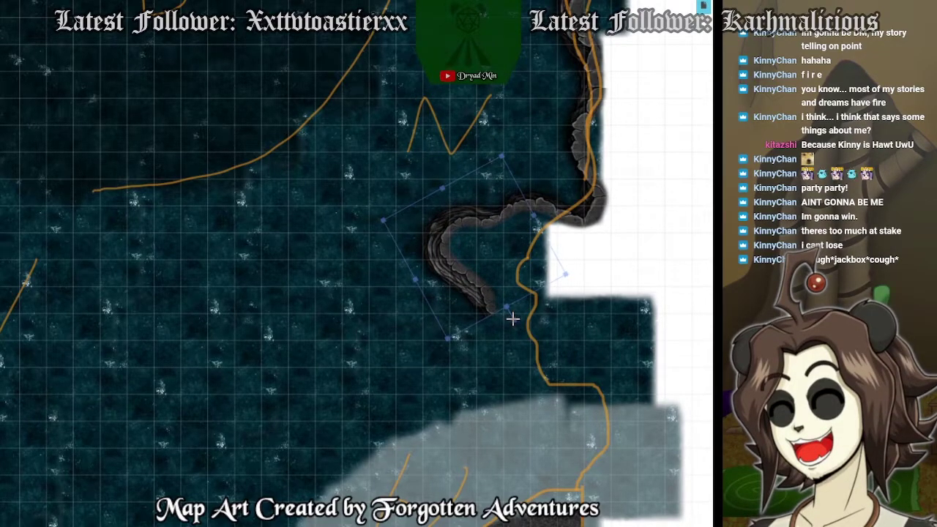
drag(512, 319, 470, 266)
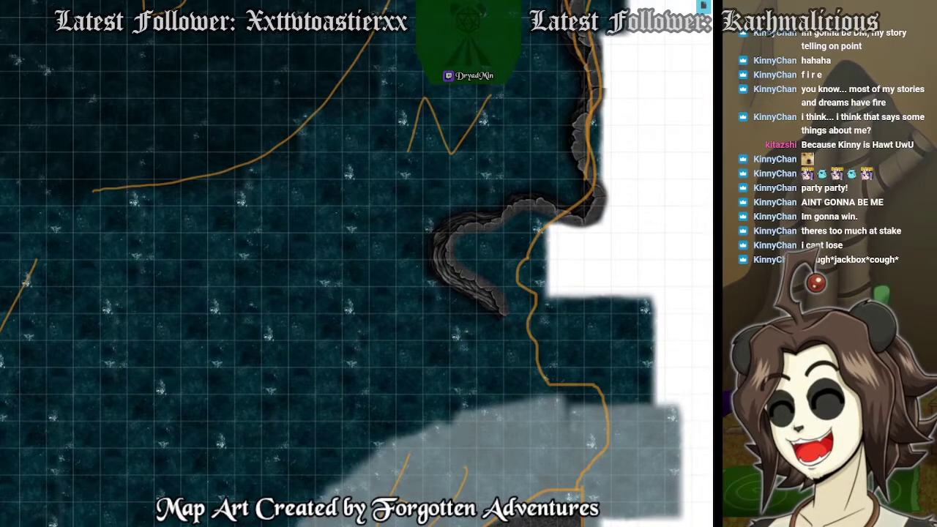
drag(483, 307, 469, 268)
Add a wavy cliff below the hooked cliff and stretch it to about six grid squares wide and four high.
scroll(712, 247, down, 3)
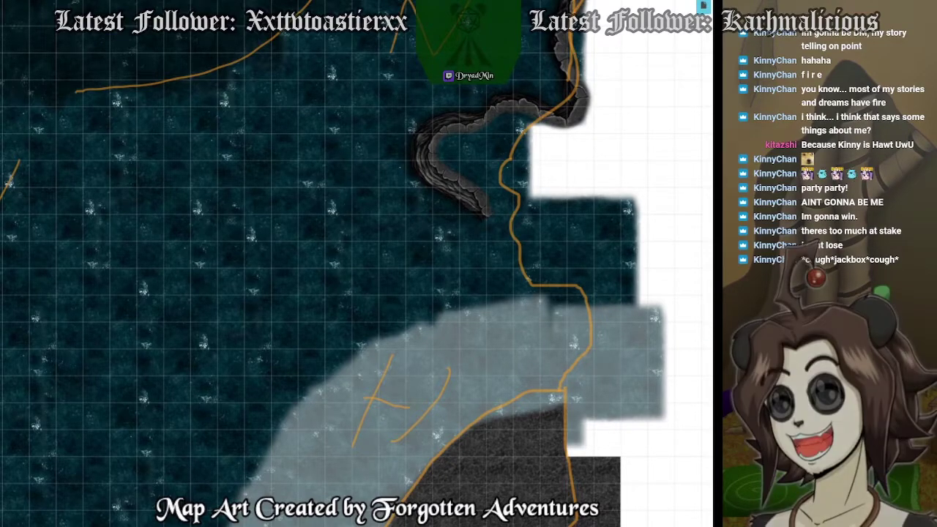
drag(711, 252, 606, 257)
click(628, 277)
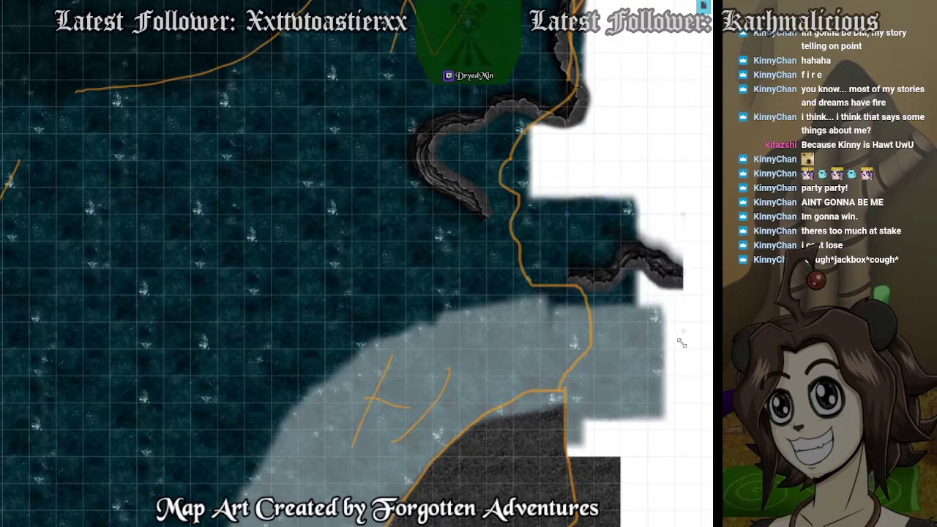
drag(636, 287, 449, 304)
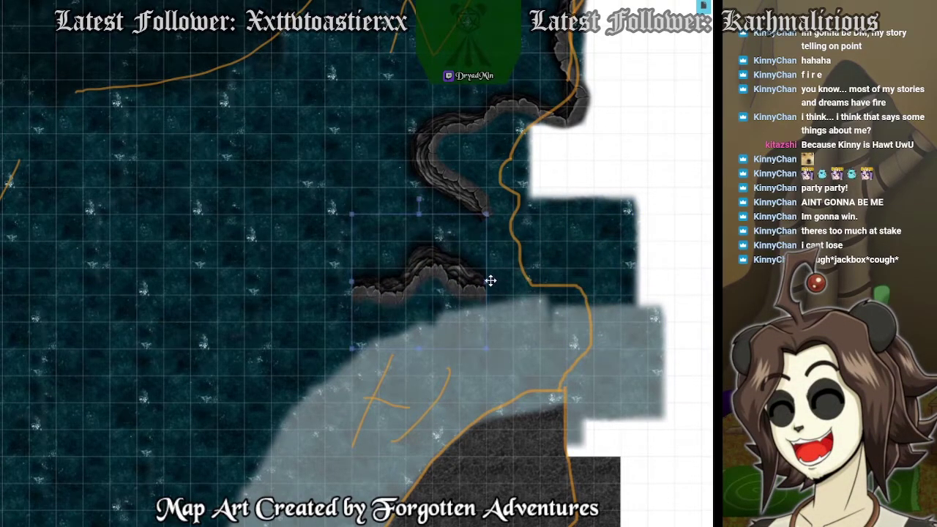
drag(490, 282, 517, 285)
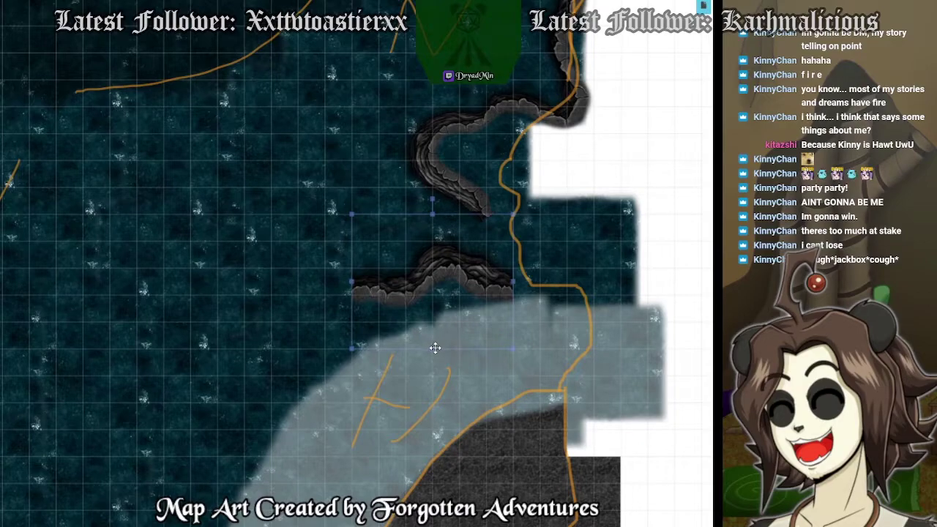
drag(435, 347, 436, 322)
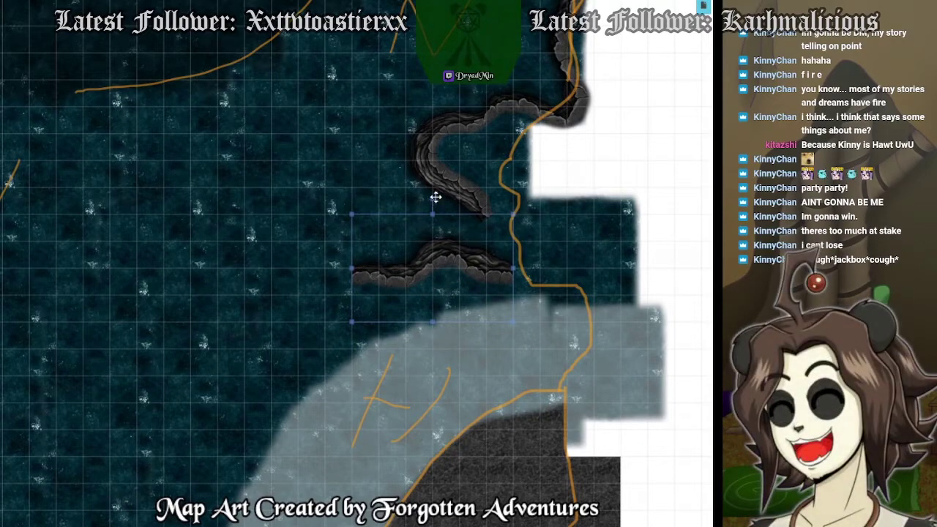
Turn the wavy cliff southeastward, join it to the hooked cliff's southern end, and shrink it to about five by three grid squares.
drag(435, 197, 515, 274)
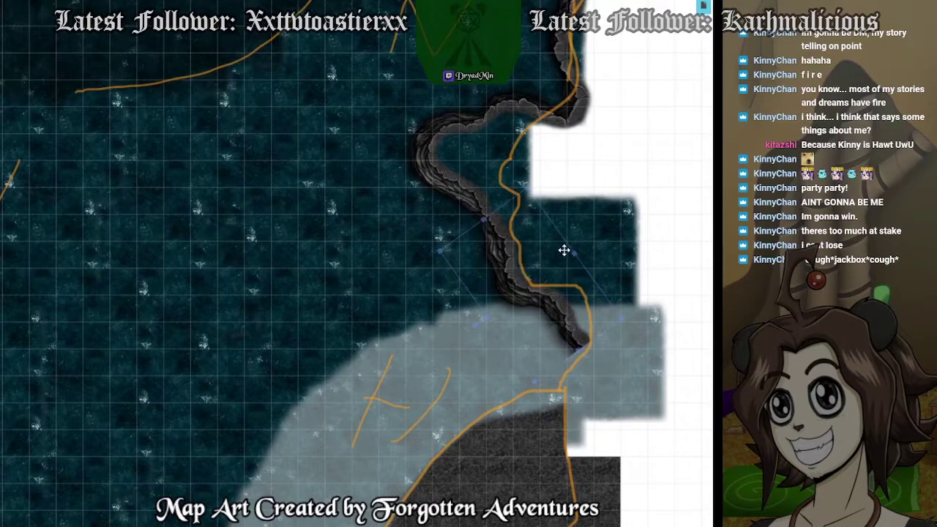
drag(573, 254, 560, 264)
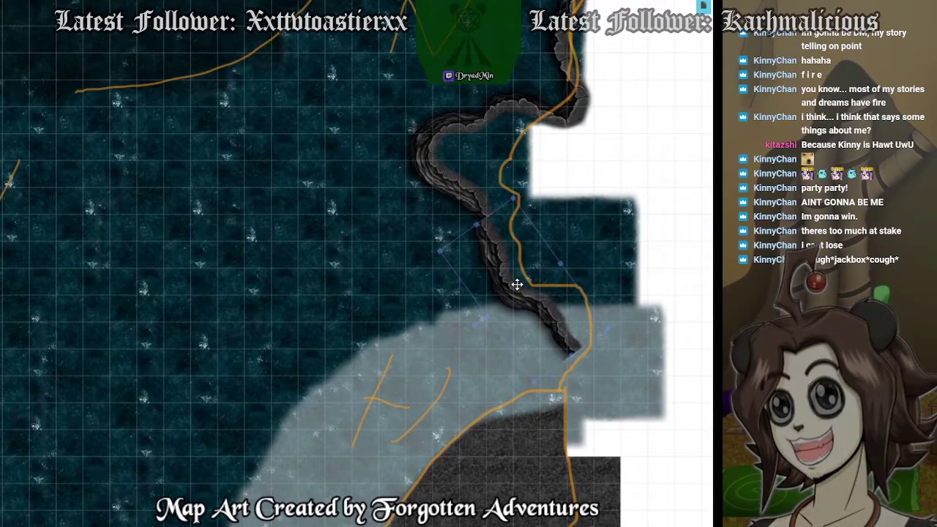
drag(517, 284, 520, 280)
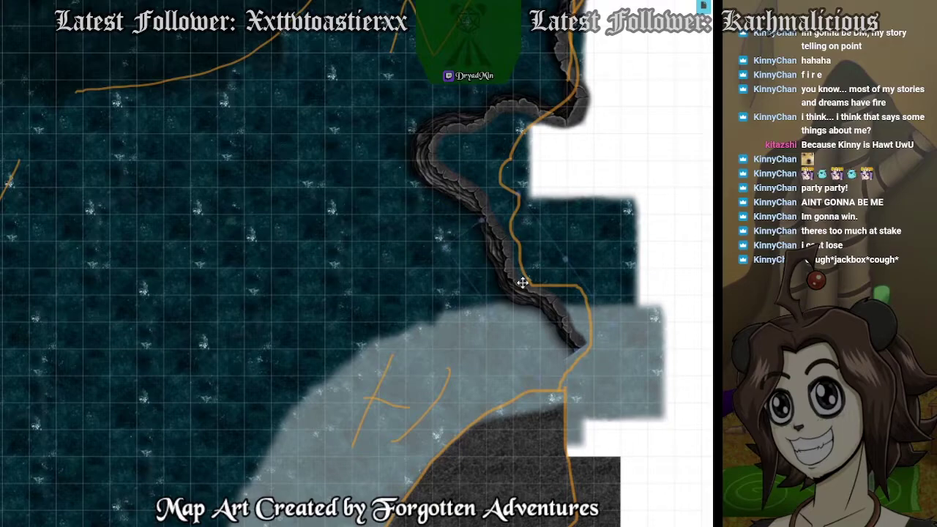
mouse_move(564, 334)
mouse_down()
mouse_move(551, 315)
mouse_move(556, 328)
mouse_up()
drag(547, 297, 539, 303)
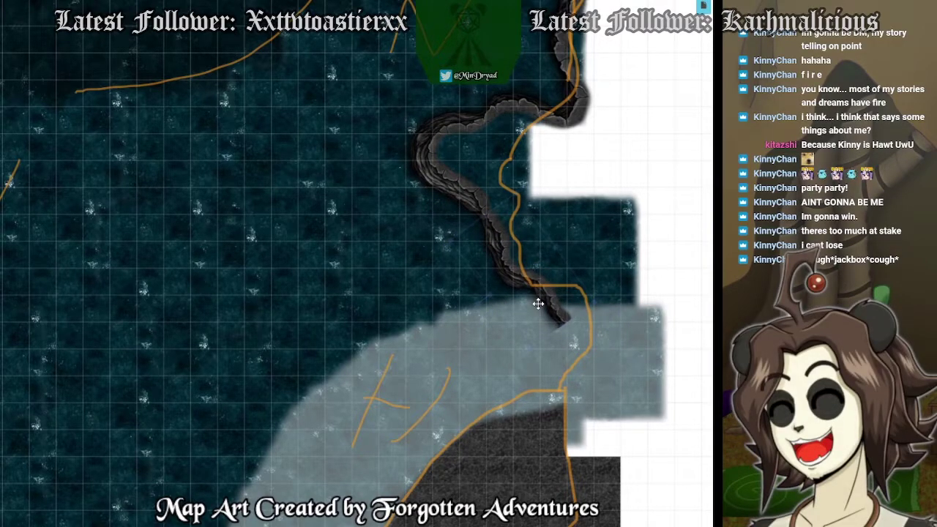
Duplicate a rocky ground tile over the blank gap at the rocky zone's northeast corner and send it and the overlapping water tile to the back.
scroll(561, 356, down, 3)
click(595, 357)
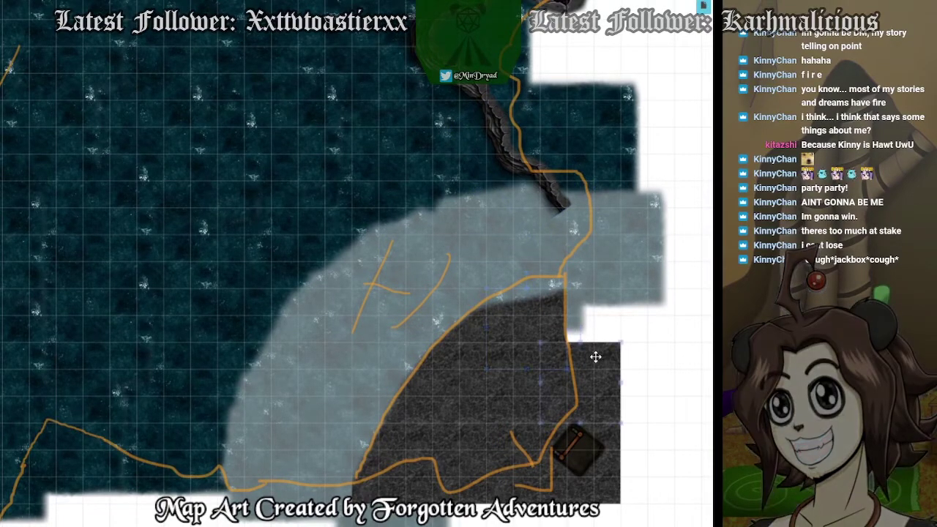
key(ctrl+c)
key(ctrl+v)
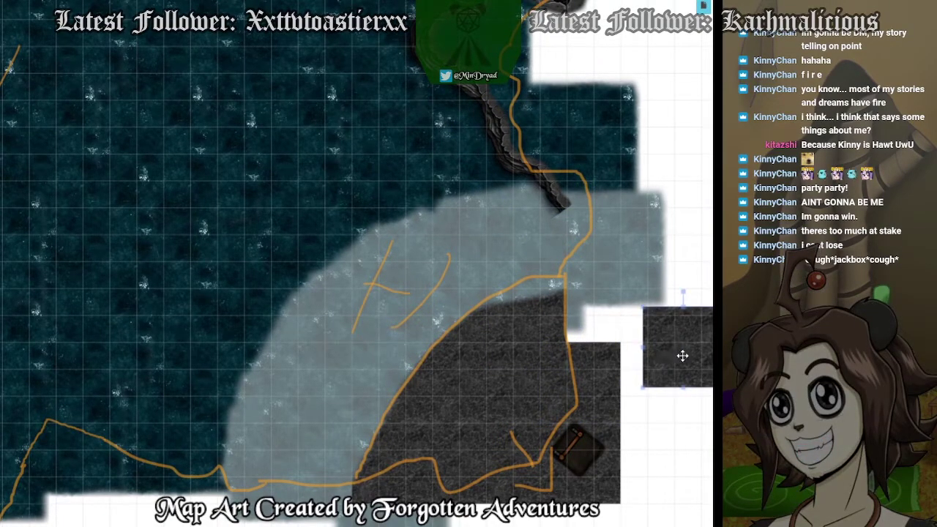
drag(681, 355, 593, 342)
right_click(598, 339)
click(630, 307)
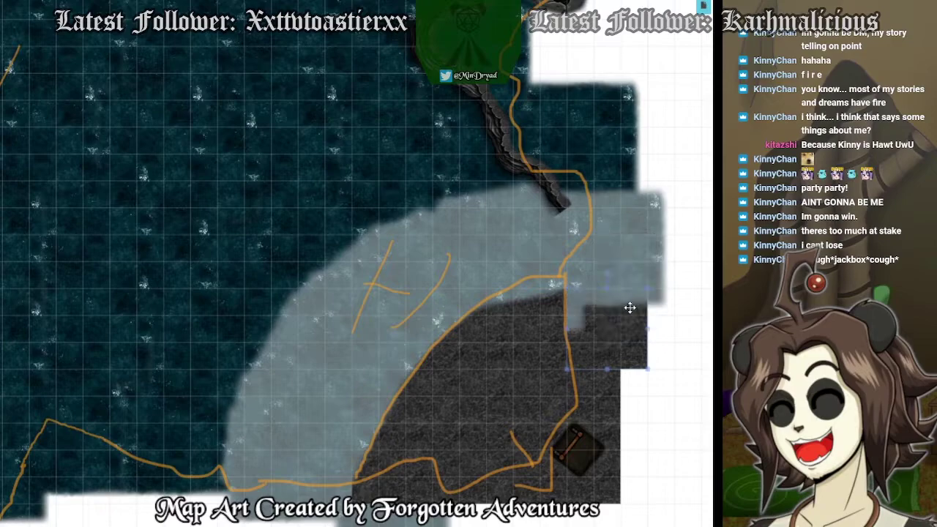
click(574, 319)
right_click(575, 319)
click(603, 295)
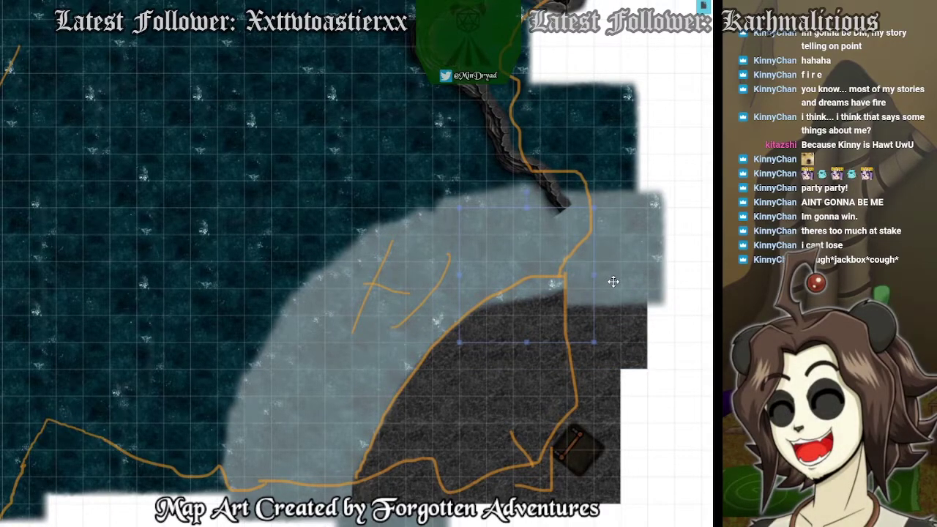
Shift the easternmost pale water tile slightly northwest above the rocky ground and bring it to the front.
click(614, 287)
mouse_move(620, 280)
mouse_down()
mouse_move(607, 268)
mouse_move(627, 279)
mouse_up()
click(701, 324)
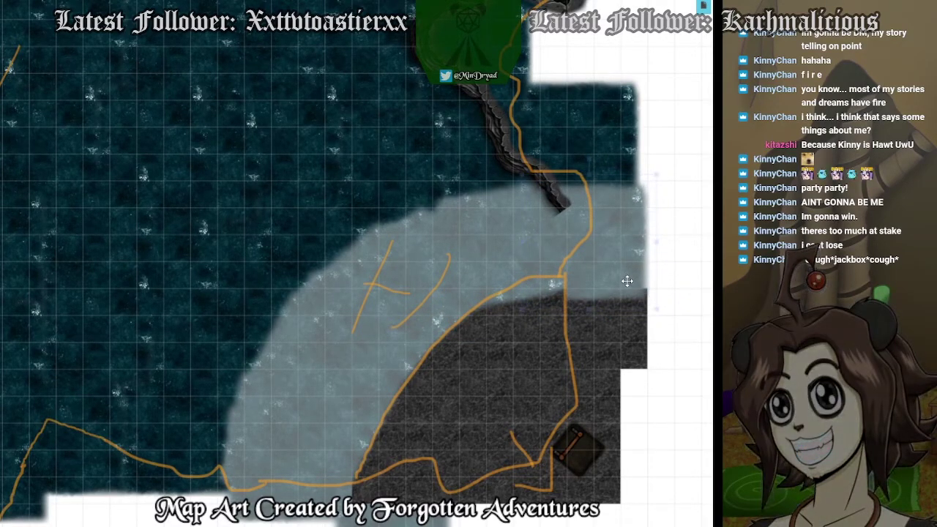
right_click(632, 266)
click(669, 228)
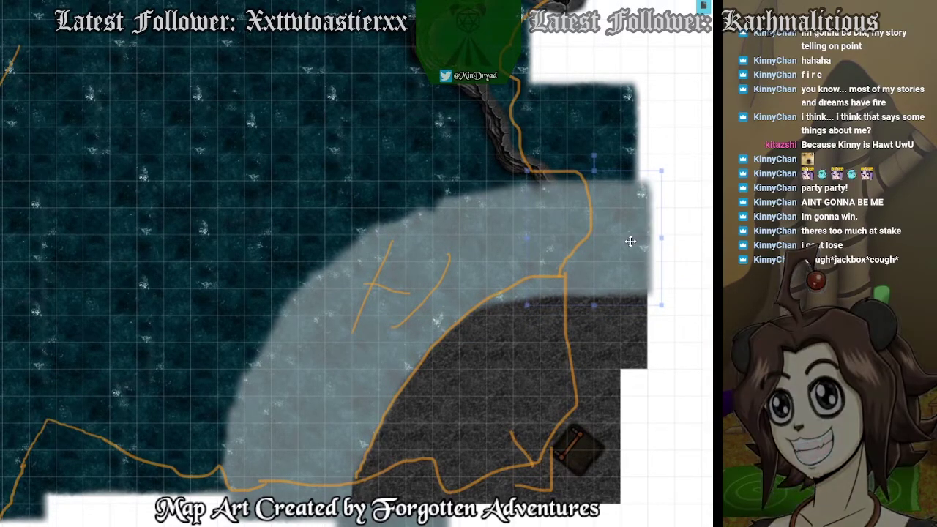
Bring the wavy cliff to the front and shift the easternmost pale water tile to line up with the rocky ground's eastern edge.
click(519, 161)
right_click(530, 163)
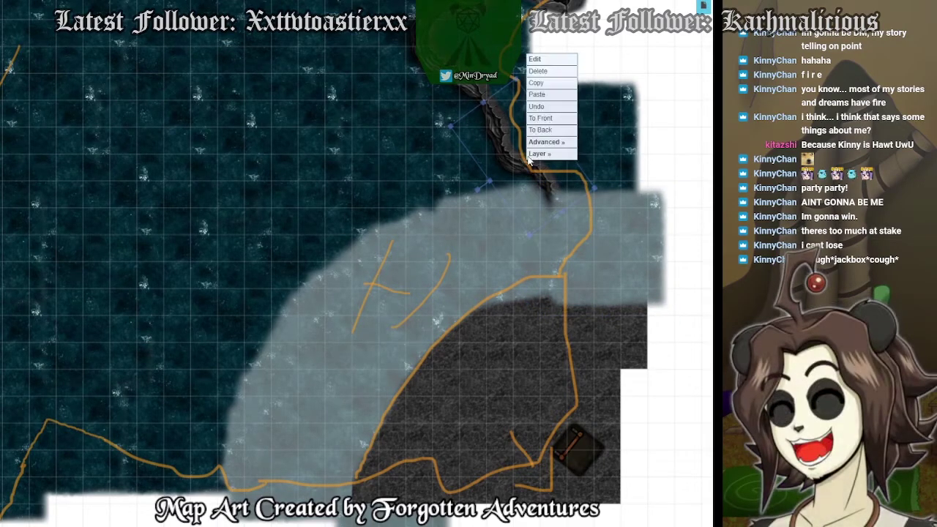
click(548, 119)
click(621, 221)
drag(626, 256, 613, 249)
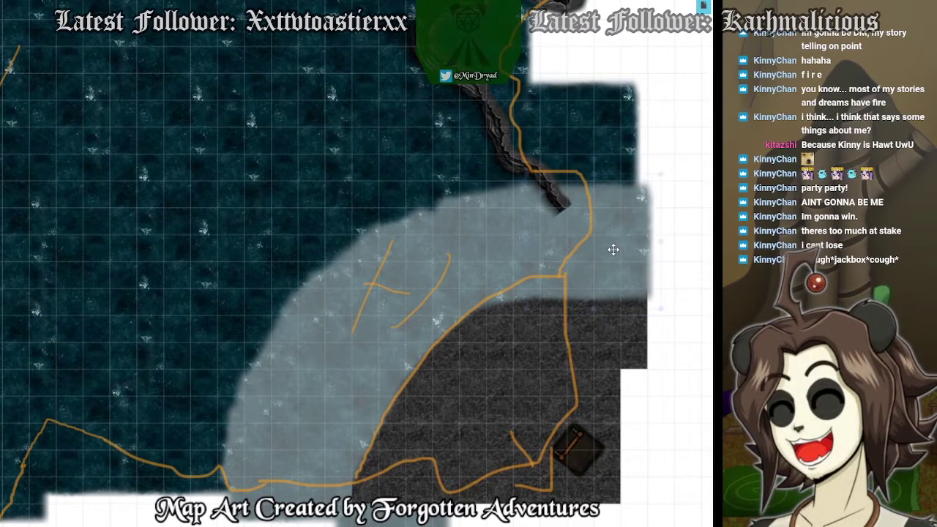
key(Escape)
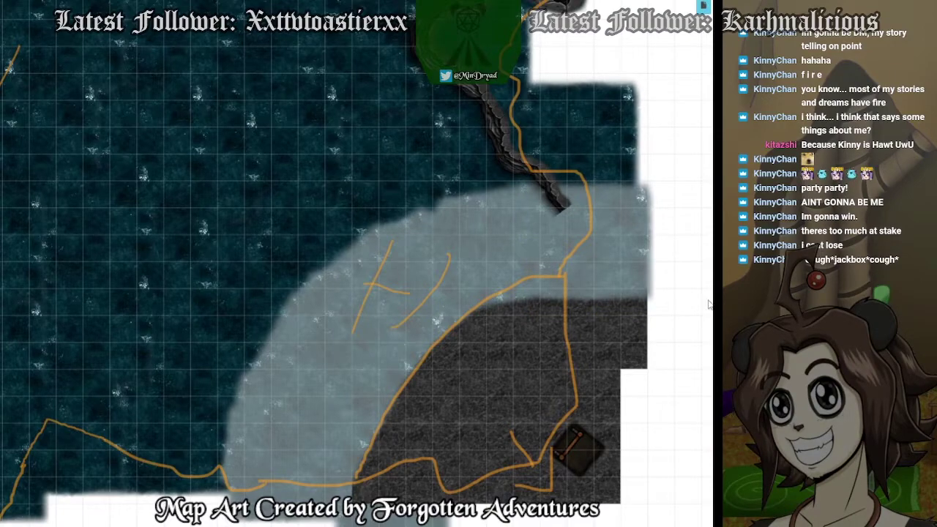
Duplicate the wavy cliff, rotate the copy upright, and join it to the cliff line's southern end across the pale water and rocky ground.
click(546, 192)
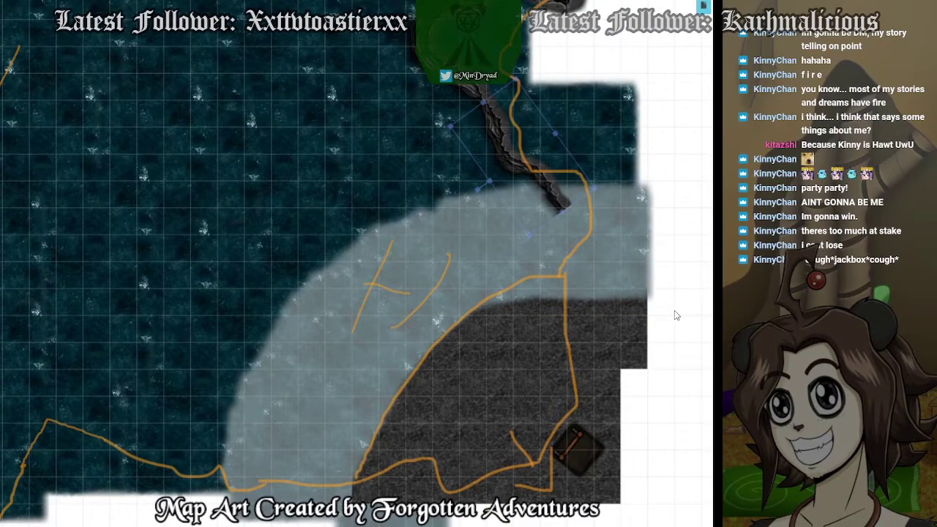
key(ctrl+c)
key(ctrl+v)
drag(695, 300, 214, 214)
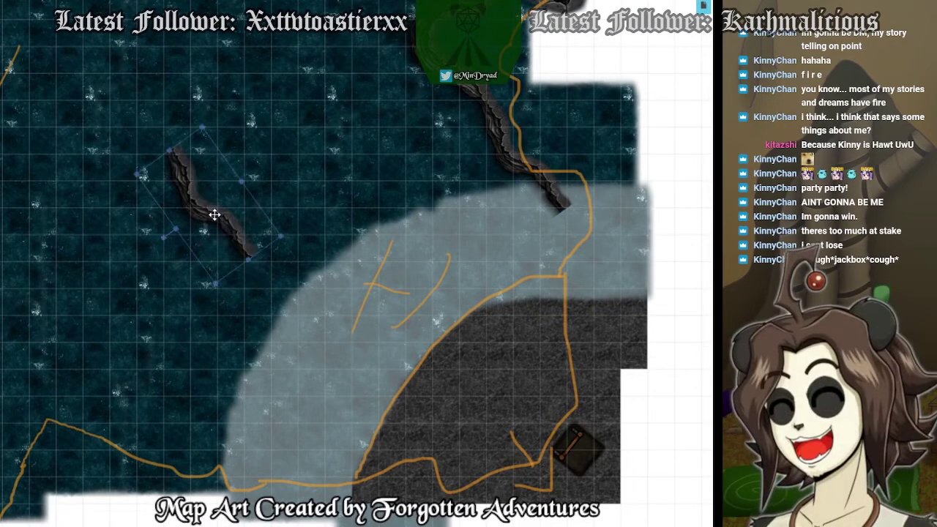
drag(164, 237, 142, 222)
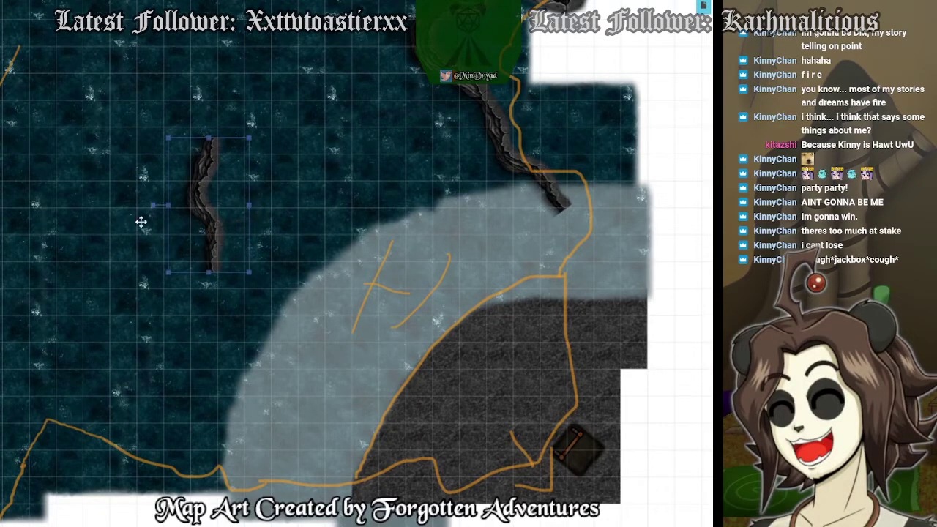
drag(244, 222, 565, 288)
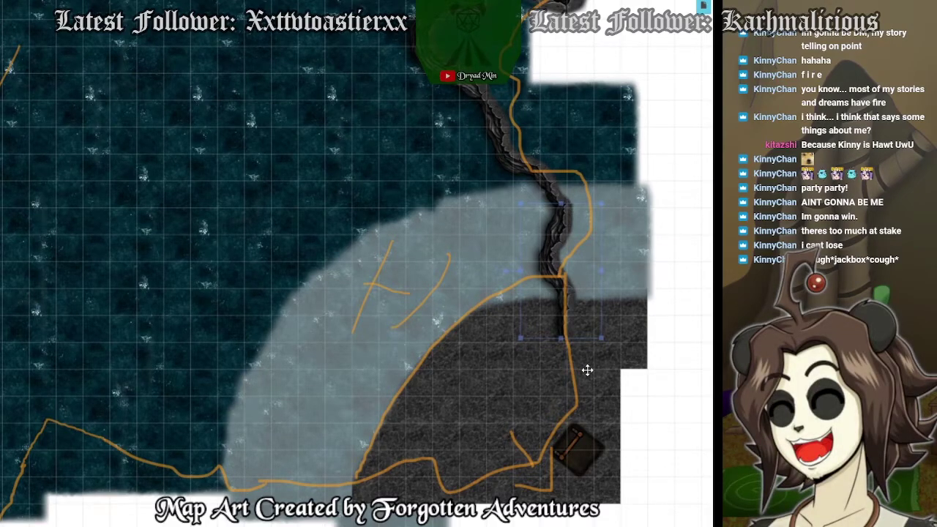
Duplicate the wavy cliff, tilt the copy toward the southeast, and join it to the cliff line's southern end beside the hatch.
click(664, 414)
key(ctrl+v)
drag(645, 392, 625, 403)
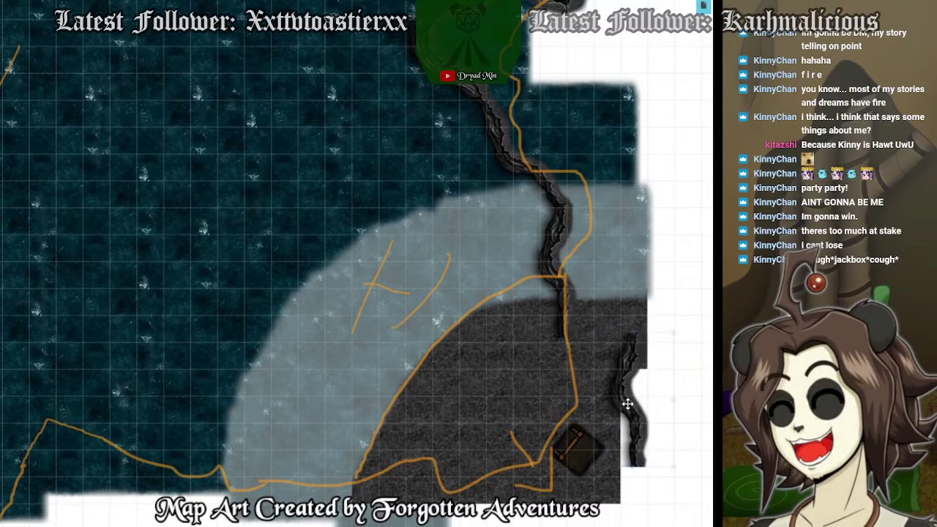
click(577, 412)
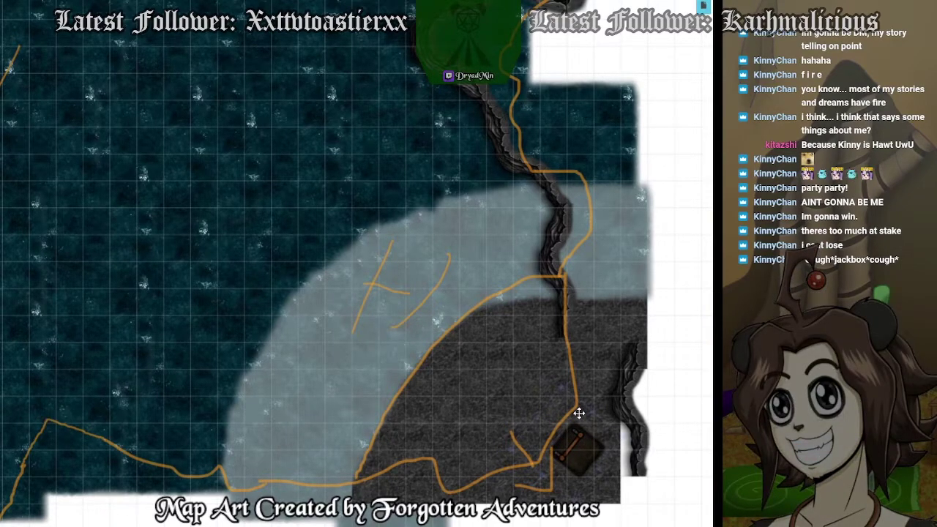
click(592, 403)
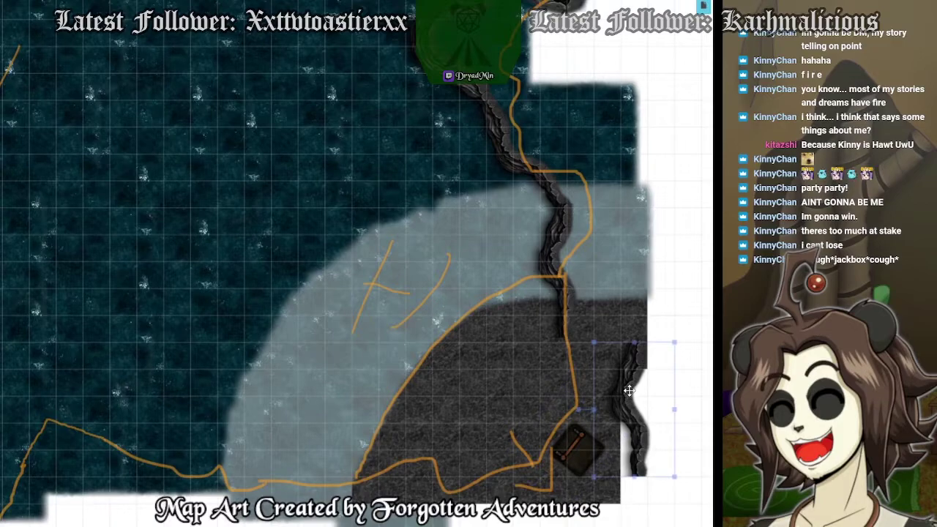
drag(580, 409, 569, 438)
drag(628, 396, 582, 386)
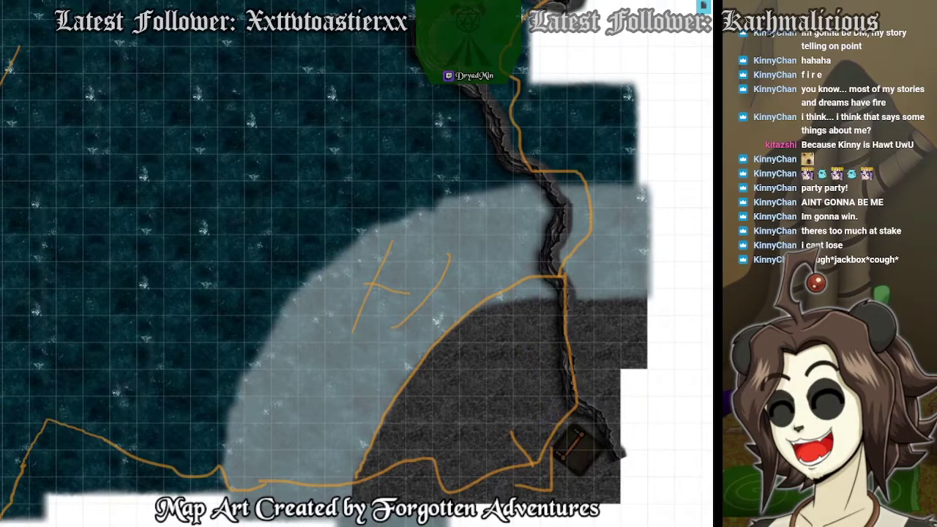
Add a curved cliff, widen and rotate it, and fit it around the hatch's southeast side against the wavy cliff.
drag(711, 410, 624, 349)
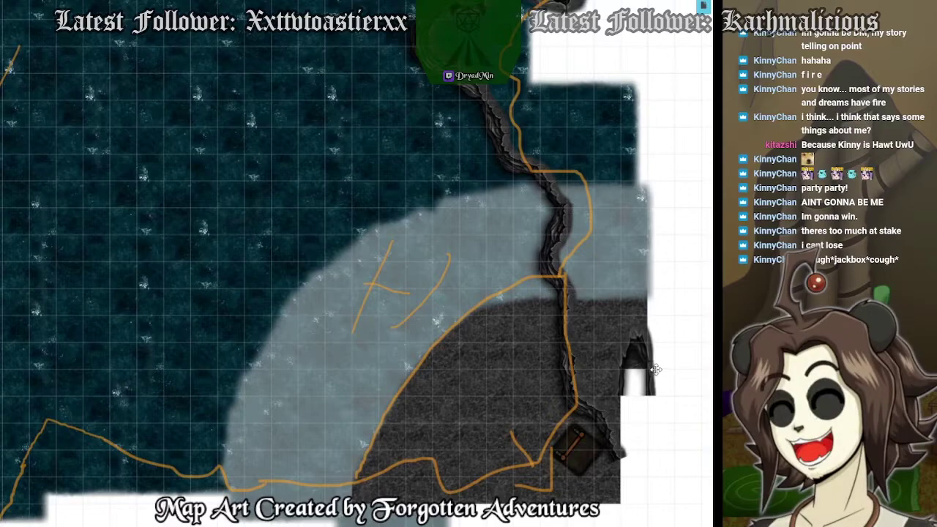
click(655, 370)
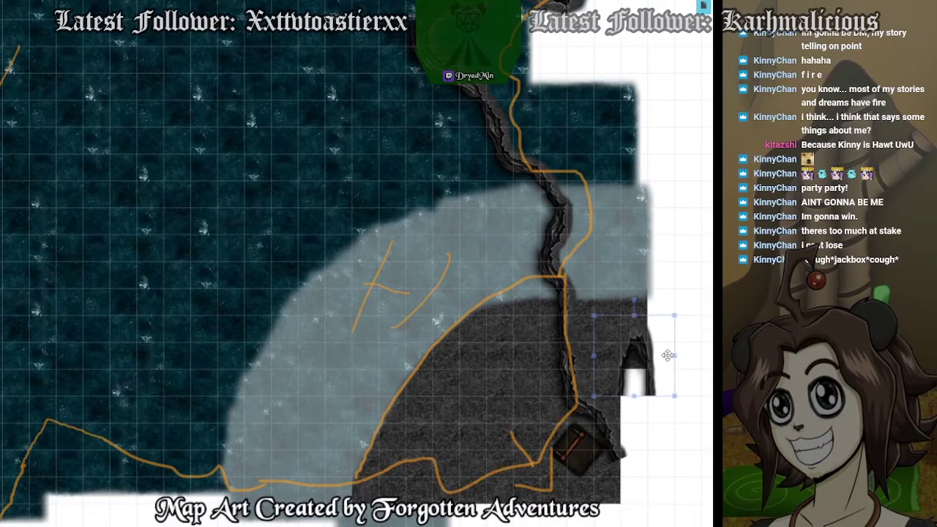
drag(674, 354, 702, 356)
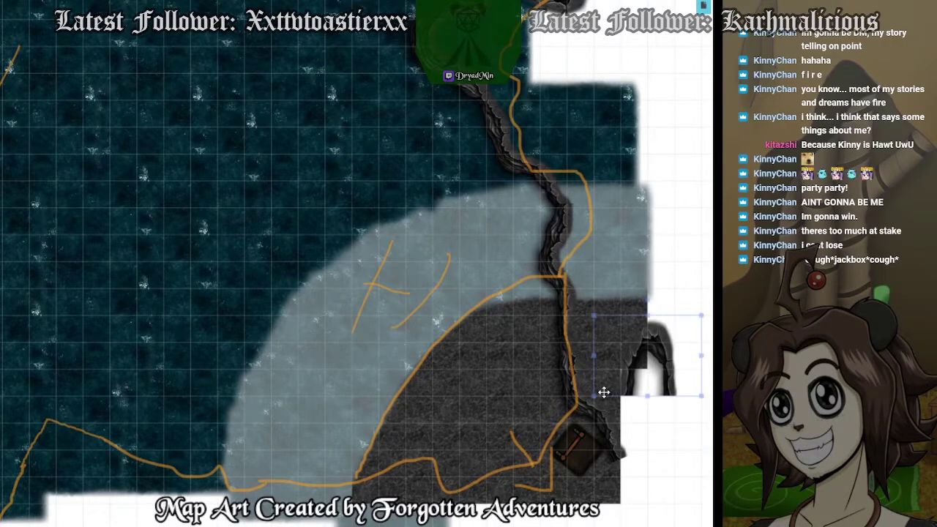
drag(594, 395, 573, 356)
drag(632, 302, 595, 468)
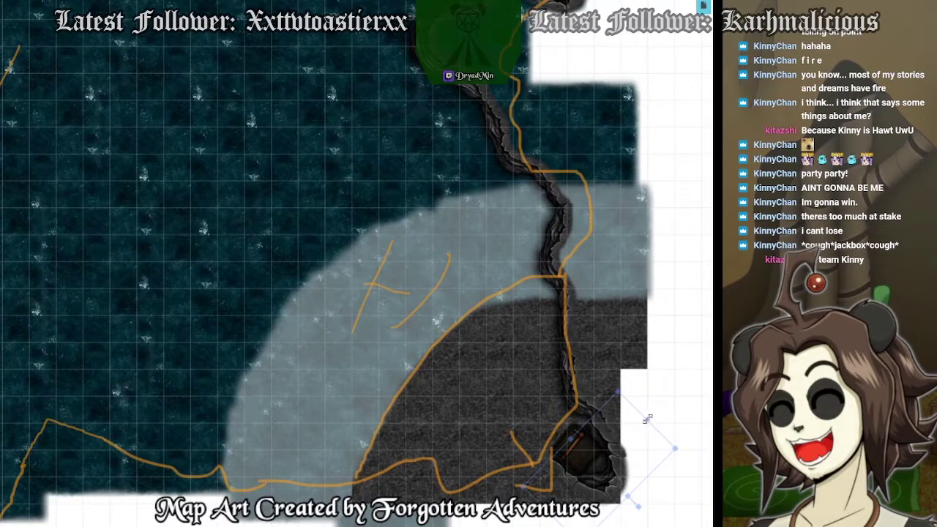
drag(647, 419, 652, 412)
drag(617, 442, 607, 481)
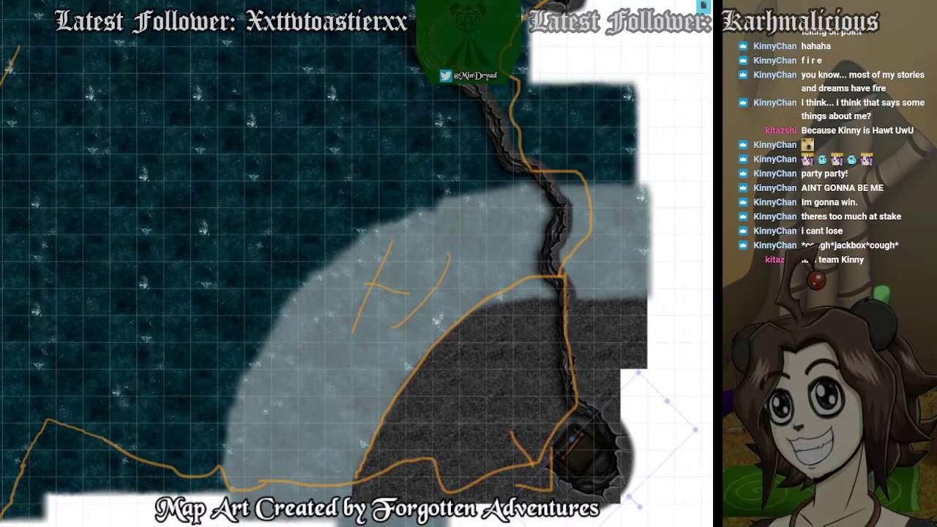
click(688, 483)
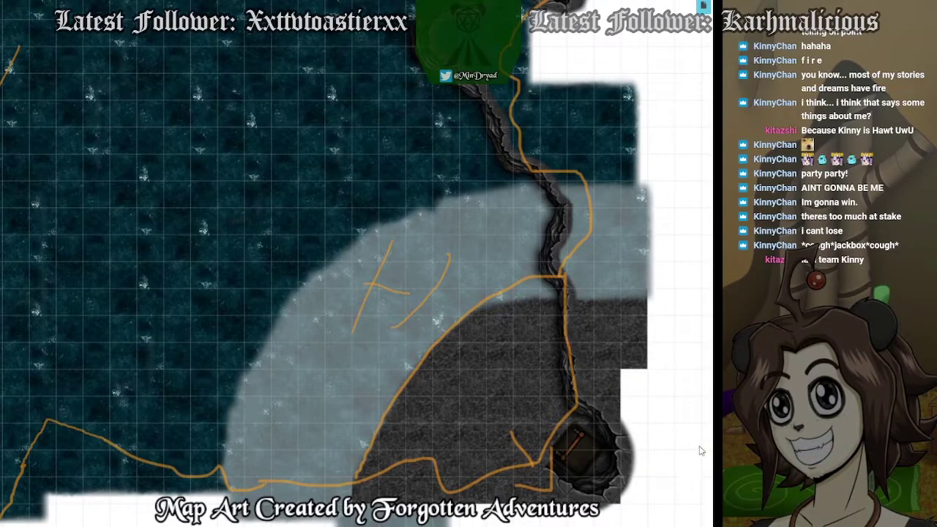
Look over the map's outlined water zones and existing cliff lines, ending at the rocky zone's southern outline.
drag(306, 355, 469, 300)
drag(196, 200, 164, 371)
drag(205, 117, 478, 274)
scroll(481, 263, down, 5)
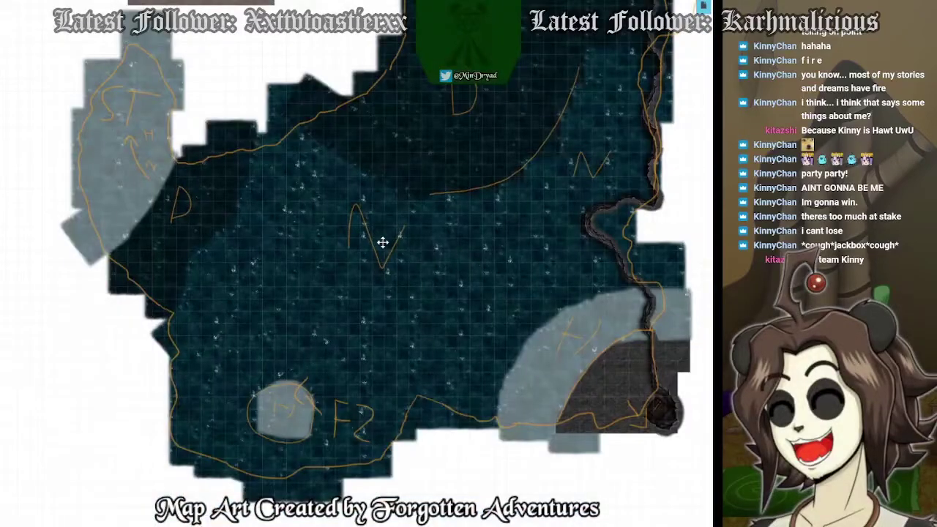
key(Up)
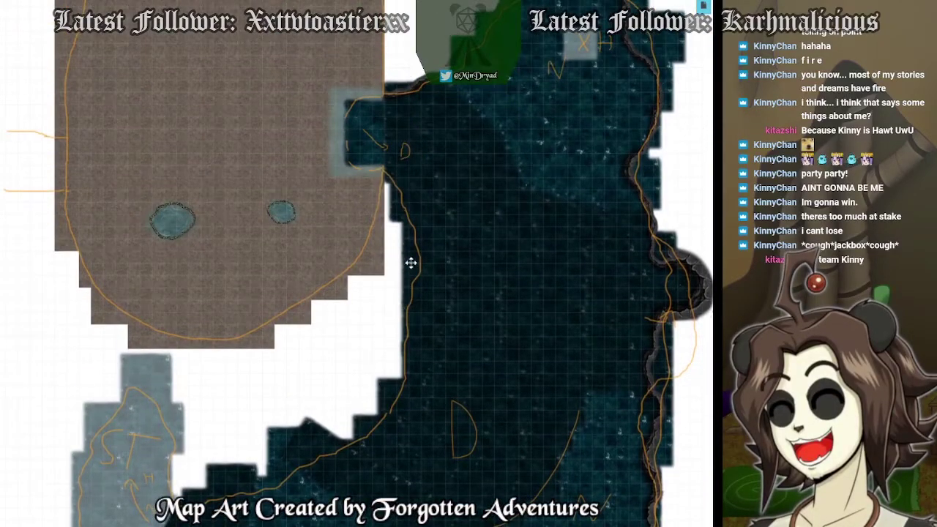
key(Down)
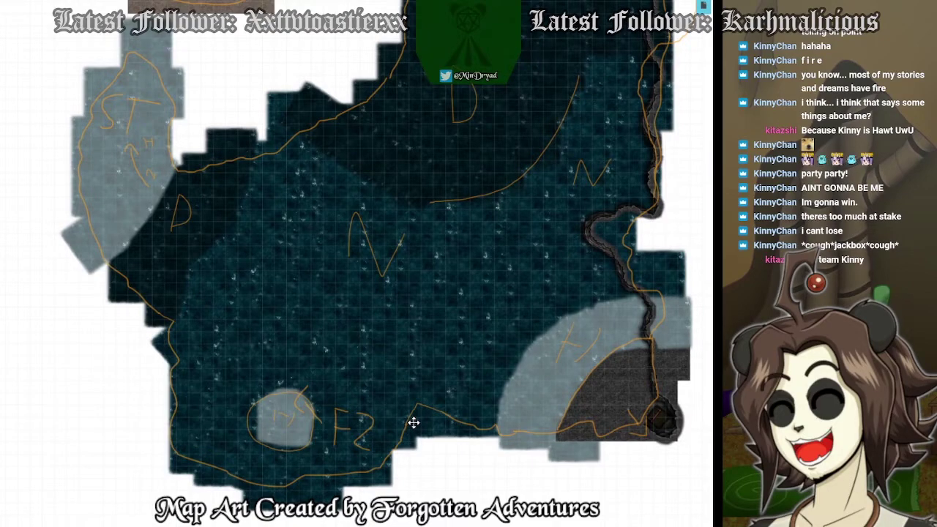
drag(648, 497, 669, 239)
scroll(669, 244, up, 5)
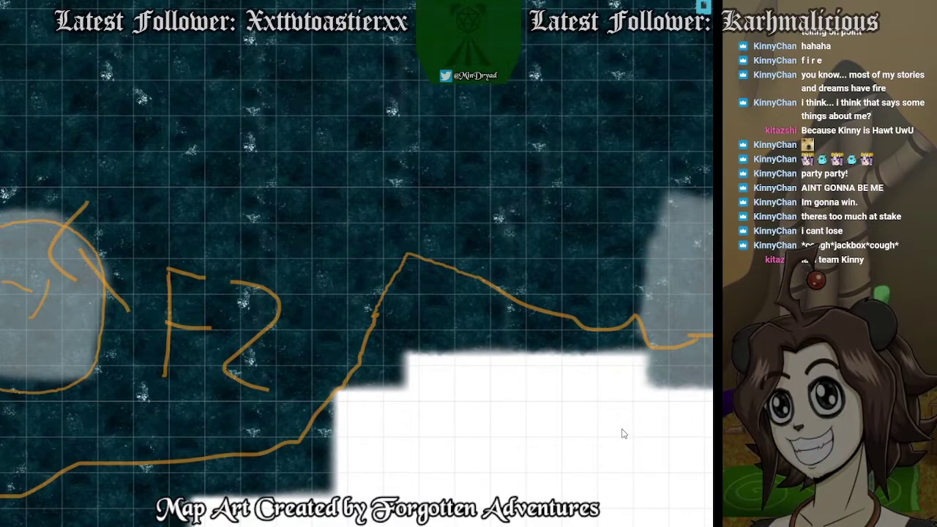
key(Right)
key(Right)
key(Right)
key(Right)
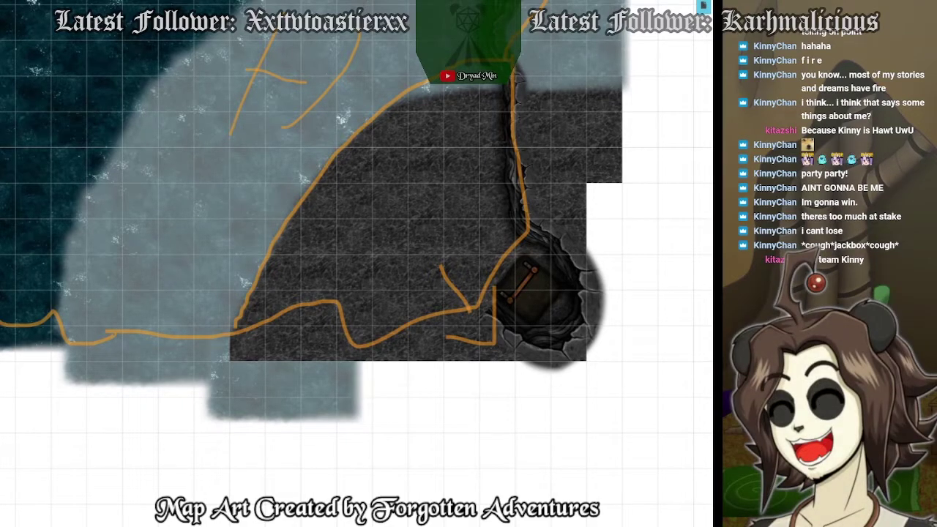
Place a wavy cliff on the rocky ground, rotate it, join it to the hatch's west side, and enlarge it to about five squares.
drag(339, 344, 332, 294)
click(322, 299)
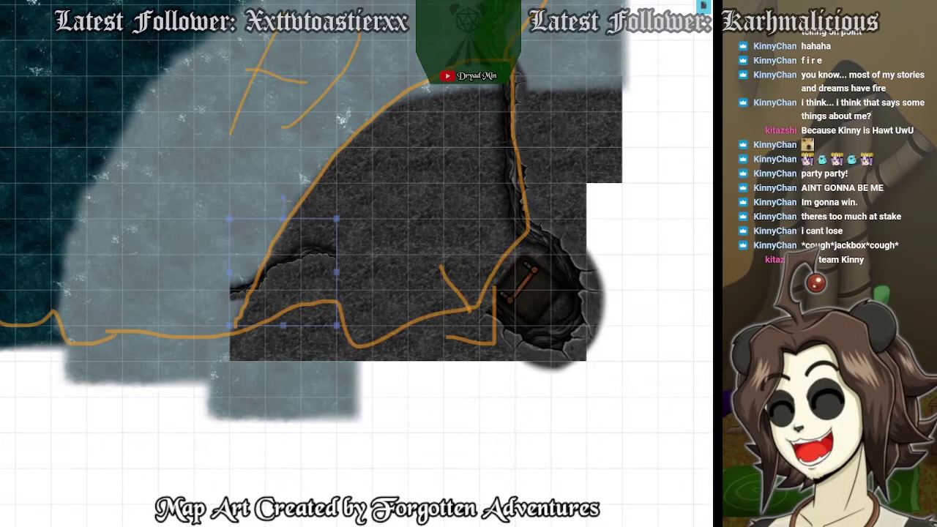
drag(282, 198, 327, 223)
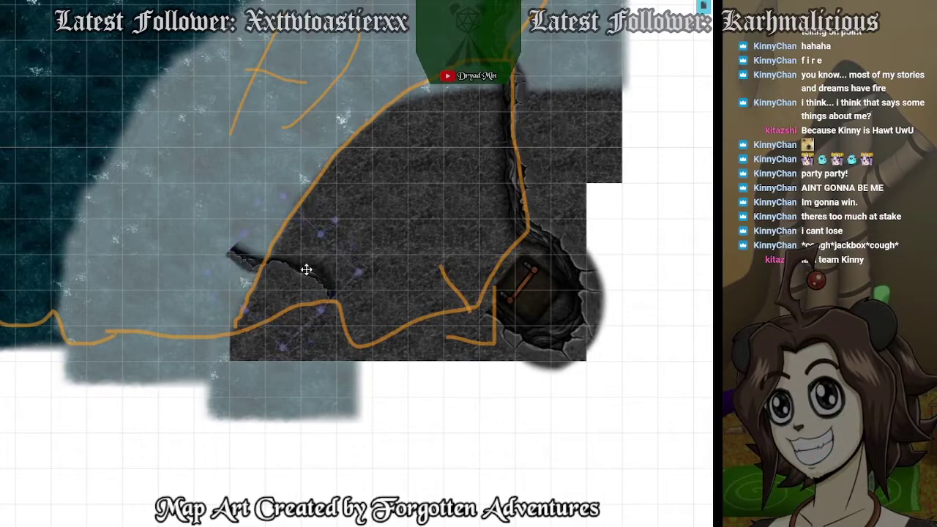
drag(305, 270, 452, 287)
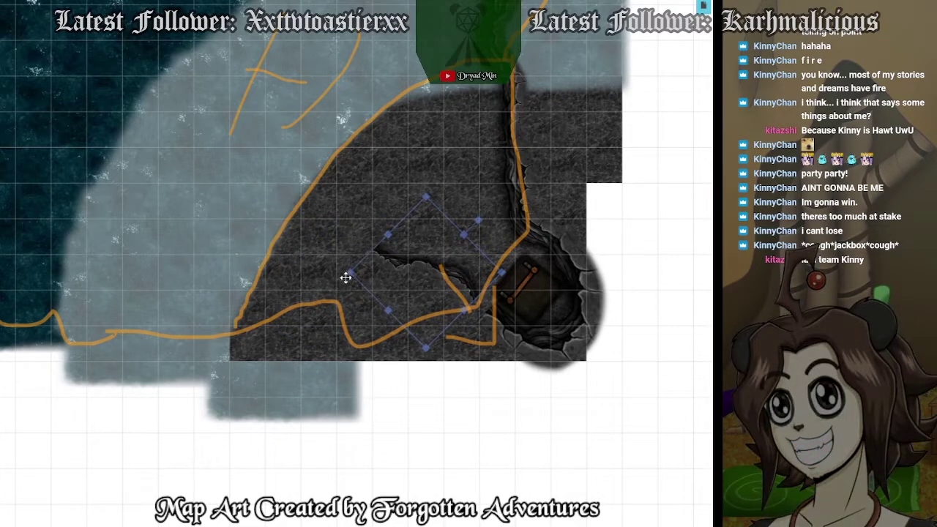
drag(350, 272, 265, 270)
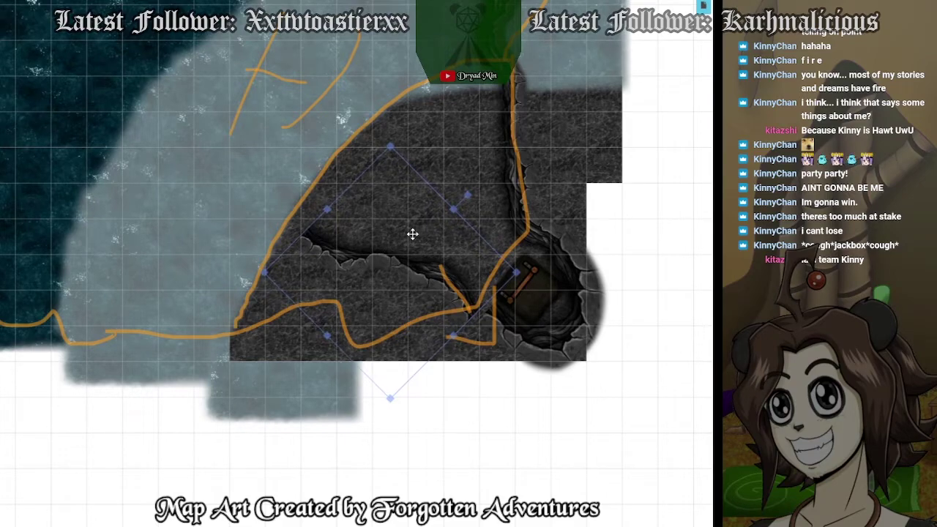
Rotate the enlarged cliff counterclockwise and shift it south to follow the rocky zone's southern outline while staying joined at the hatch.
drag(470, 194, 433, 194)
drag(432, 280, 432, 295)
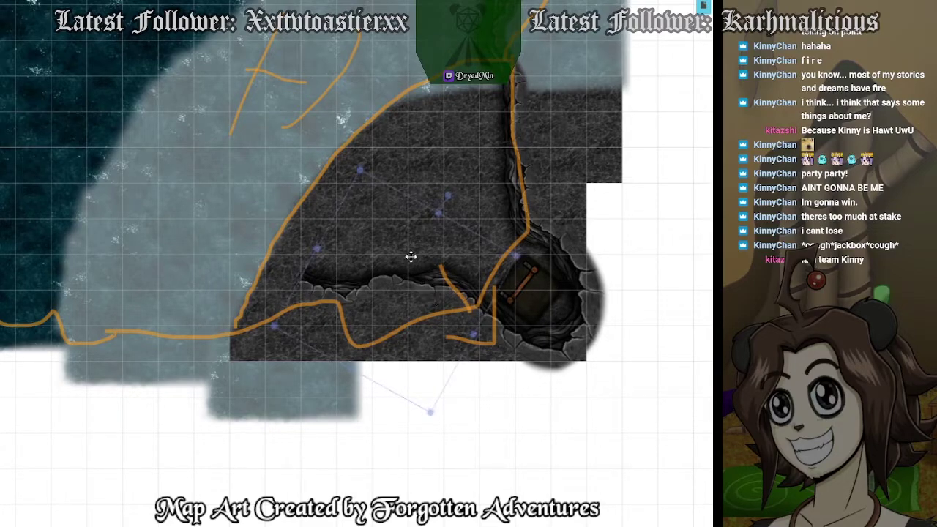
drag(448, 193, 433, 196)
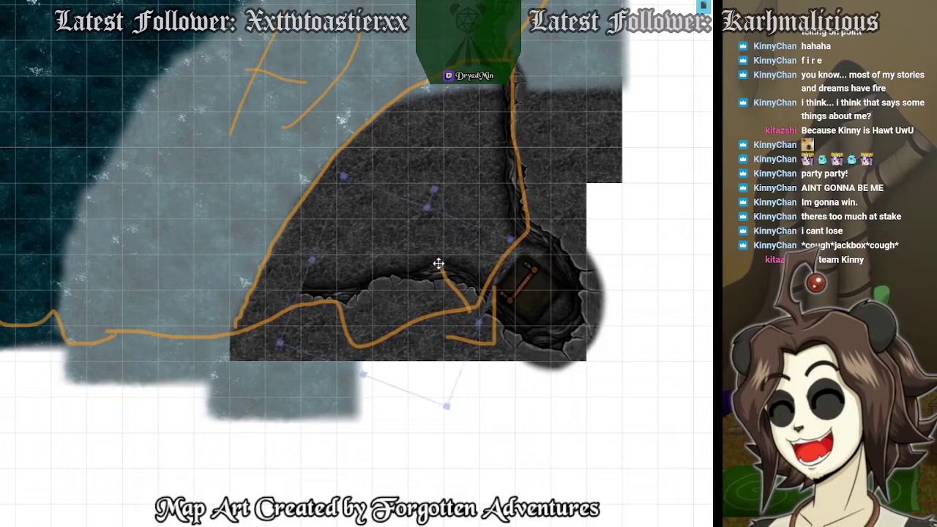
drag(438, 268, 440, 283)
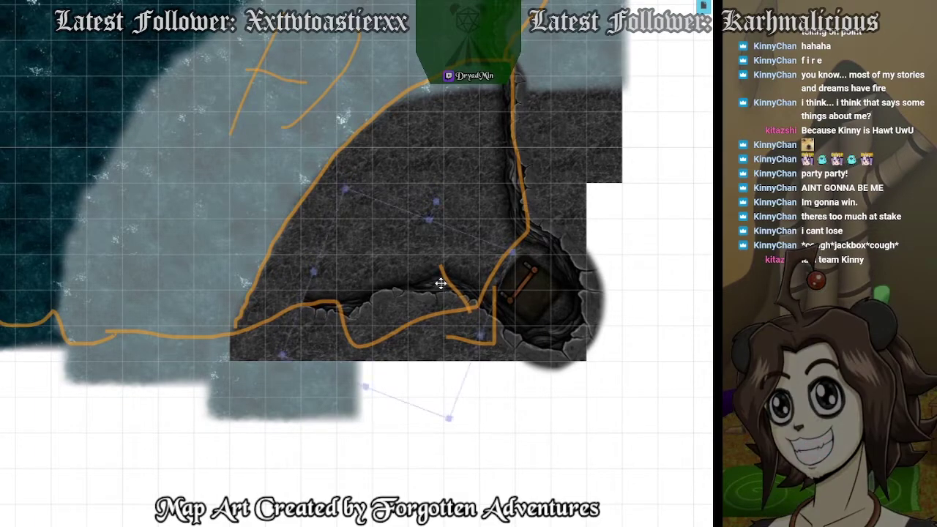
click(358, 428)
Place another wavy cliff over the pale water, stretch it to about six by four squares, and join it to the southern cliff's western end.
drag(410, 485, 608, 454)
drag(439, 380, 154, 394)
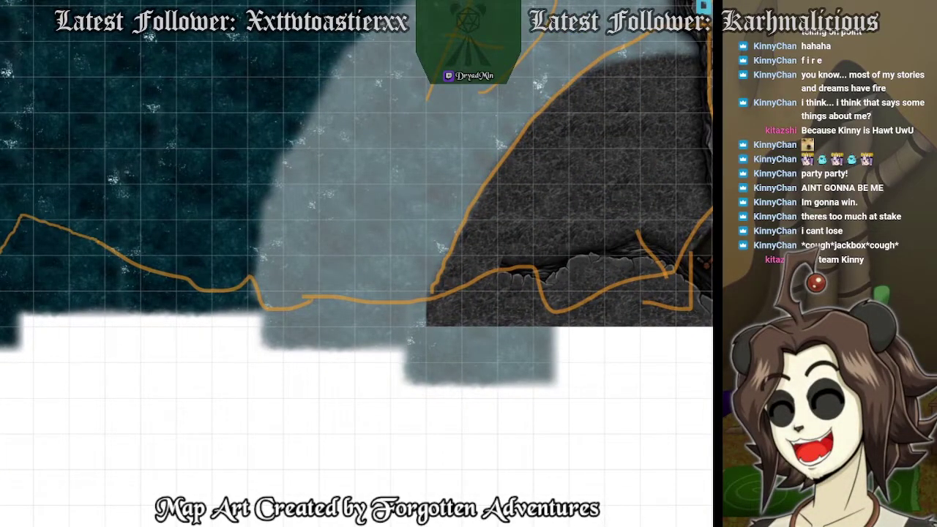
drag(805, 219, 336, 211)
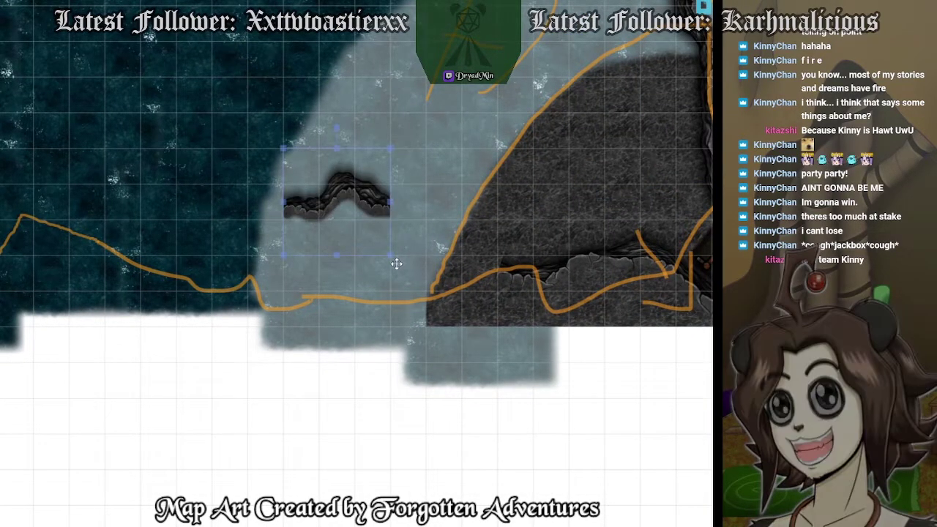
drag(390, 255, 426, 289)
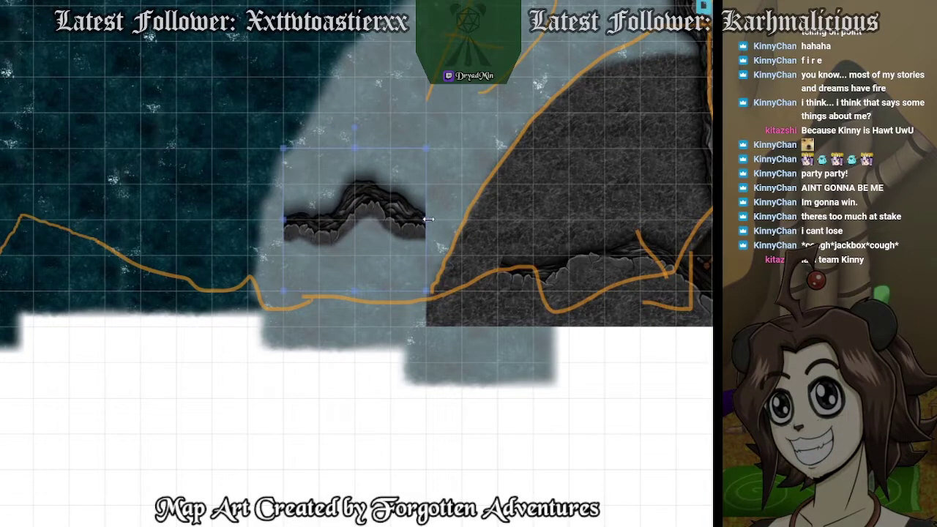
drag(427, 220, 456, 270)
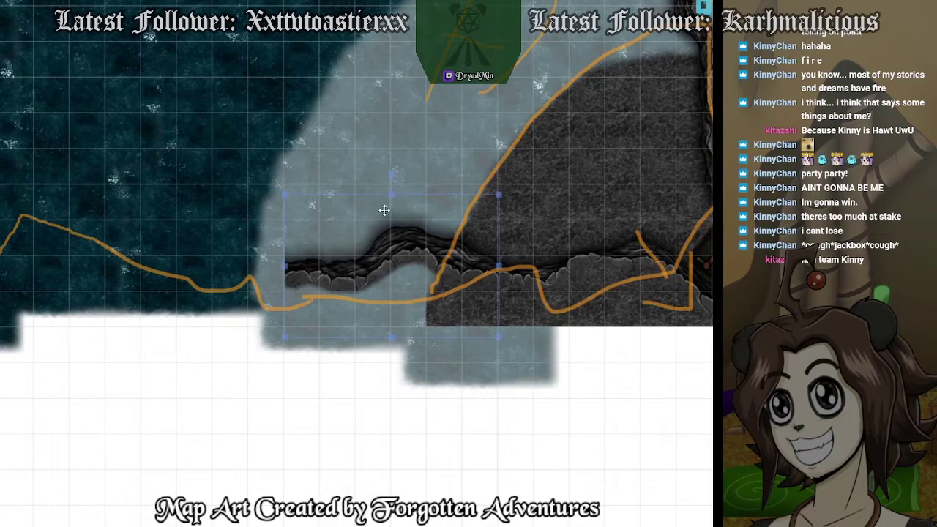
click(393, 174)
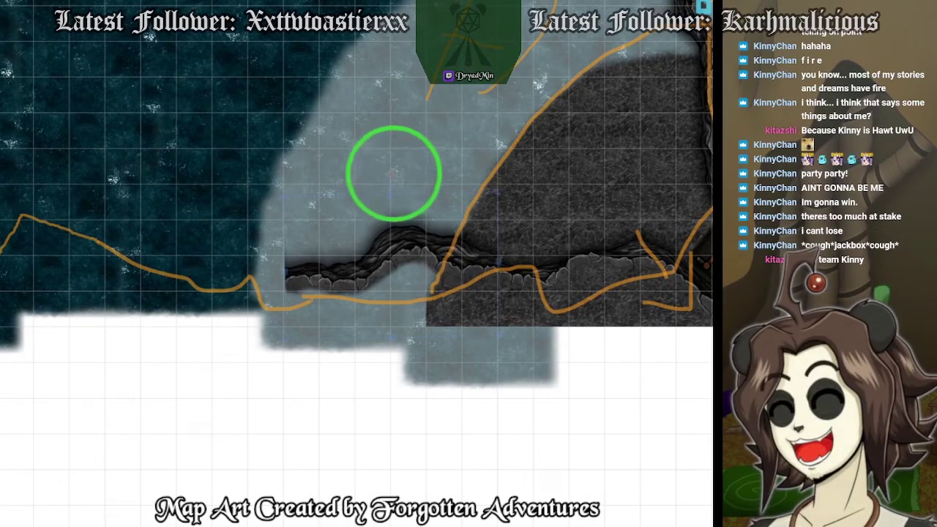
Add a wavy cliff piece at the cliff's open west end, reduce its height, and rotate it to join the existing edge.
click(412, 237)
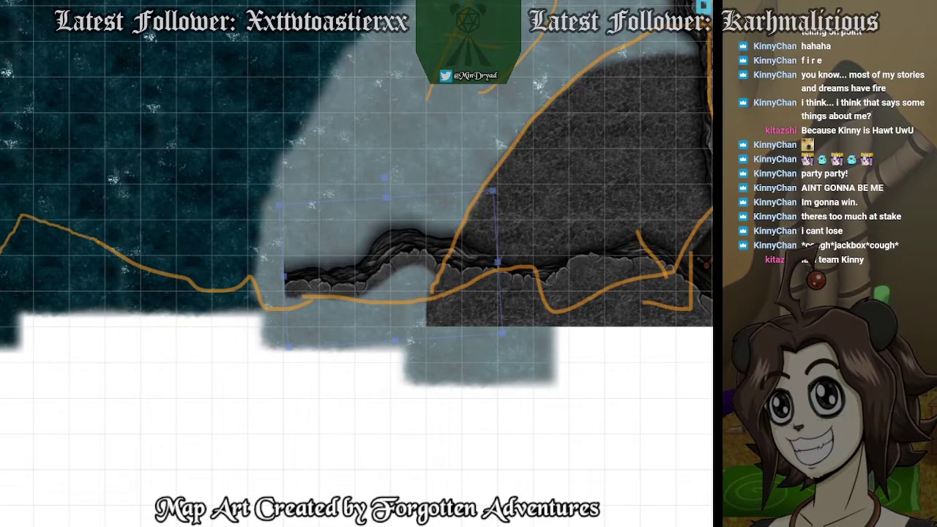
drag(776, 439, 89, 96)
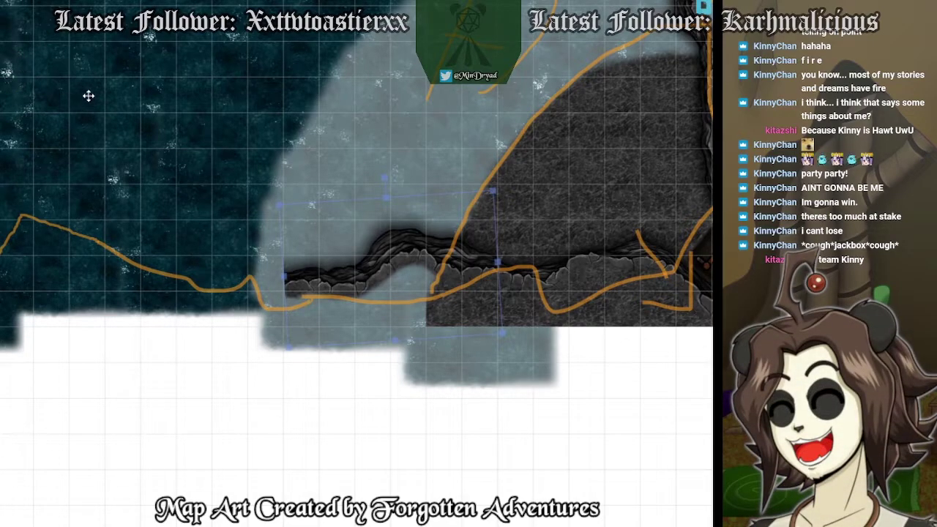
drag(14, 48, 353, 157)
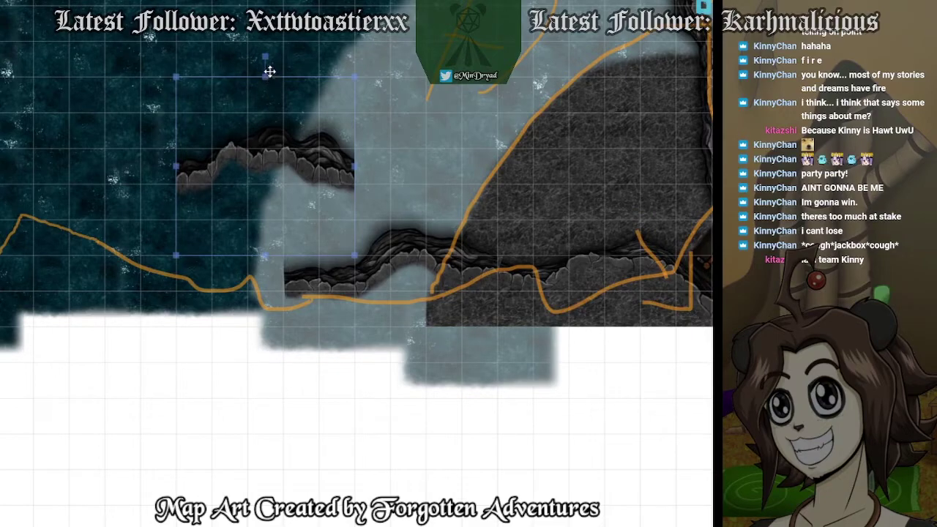
drag(264, 77, 265, 113)
drag(305, 189, 245, 260)
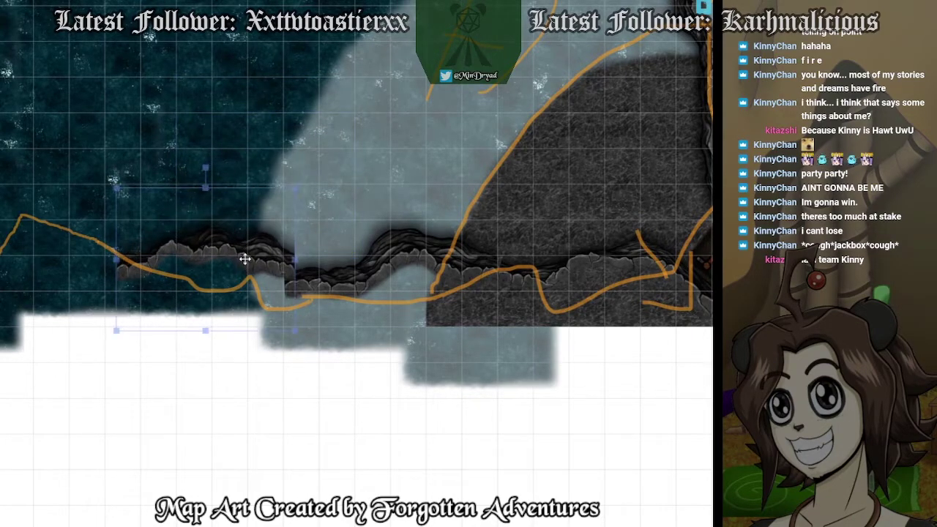
click(208, 169)
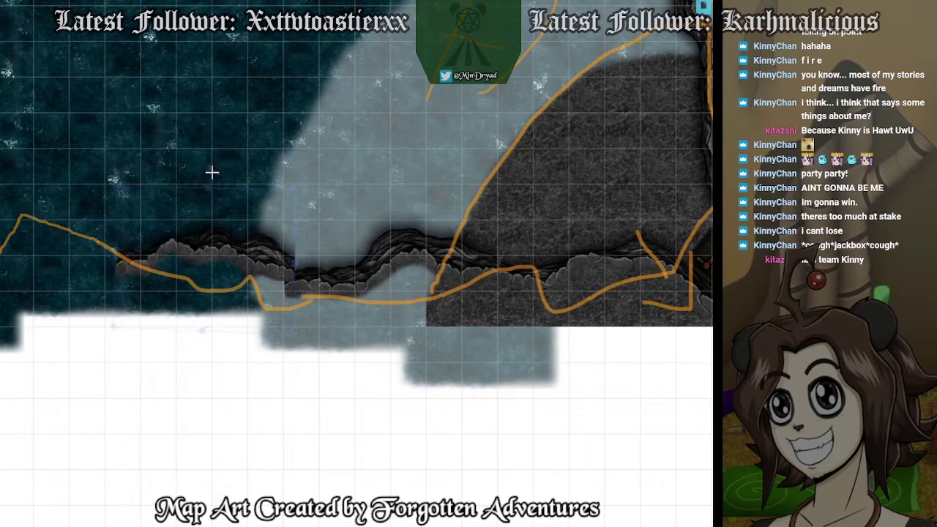
click(227, 237)
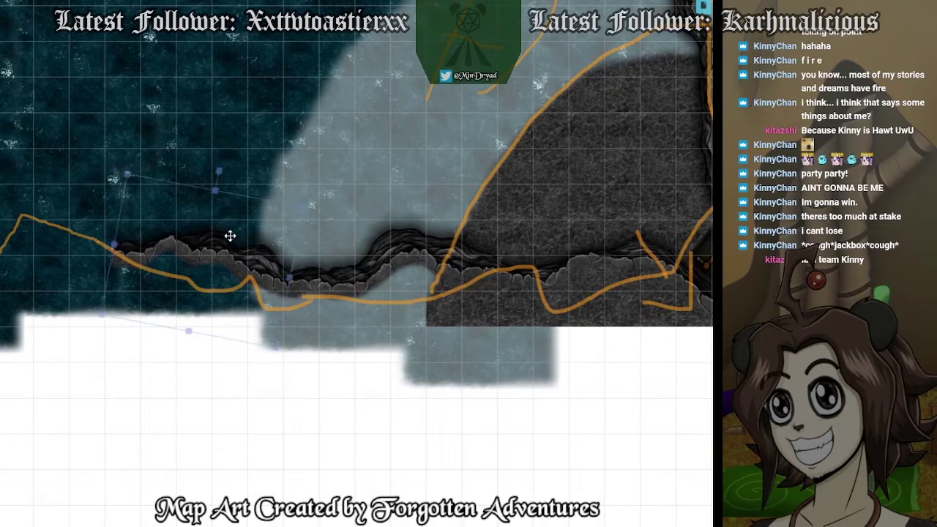
click(328, 374)
Add a sharply curved cliff piece and rotate it so that it wraps the peak of the orange outline.
drag(135, 327, 436, 265)
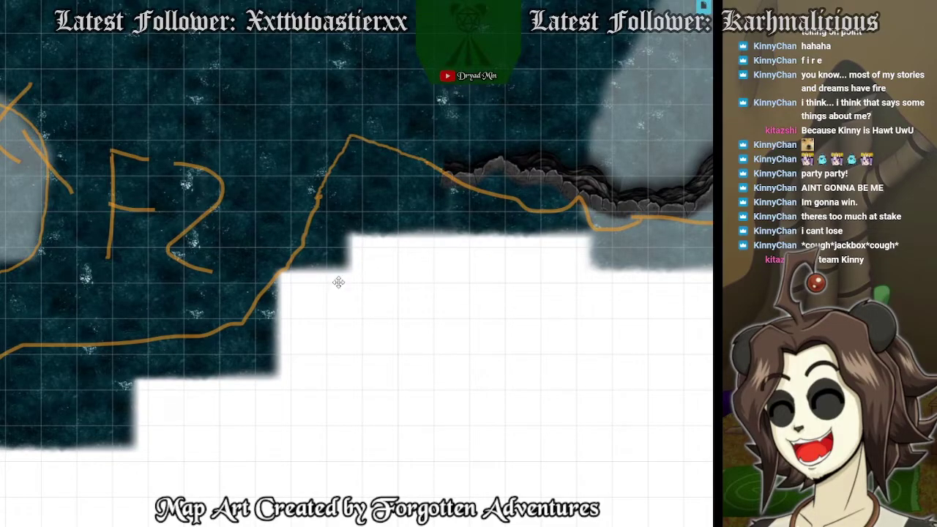
drag(338, 282, 312, 300)
drag(533, 377, 297, 228)
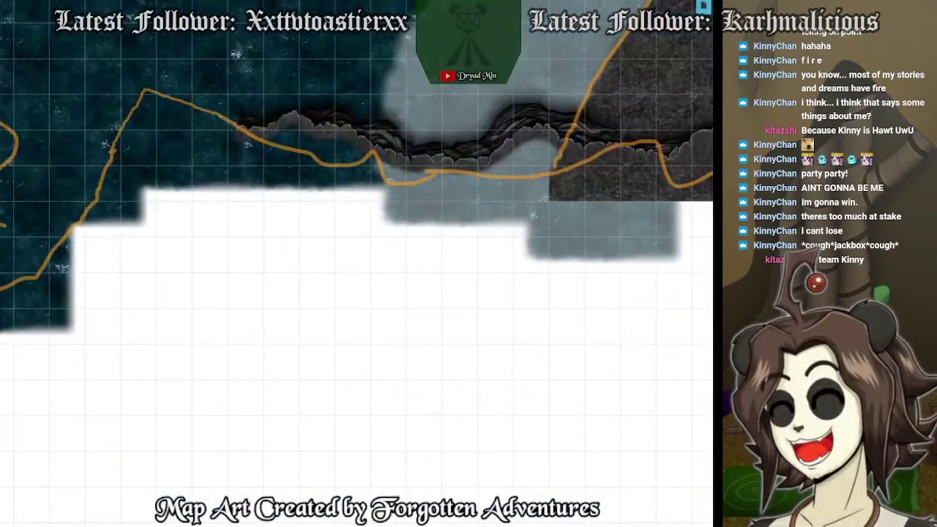
drag(791, 278, 335, 379)
click(184, 278)
double_click(247, 181)
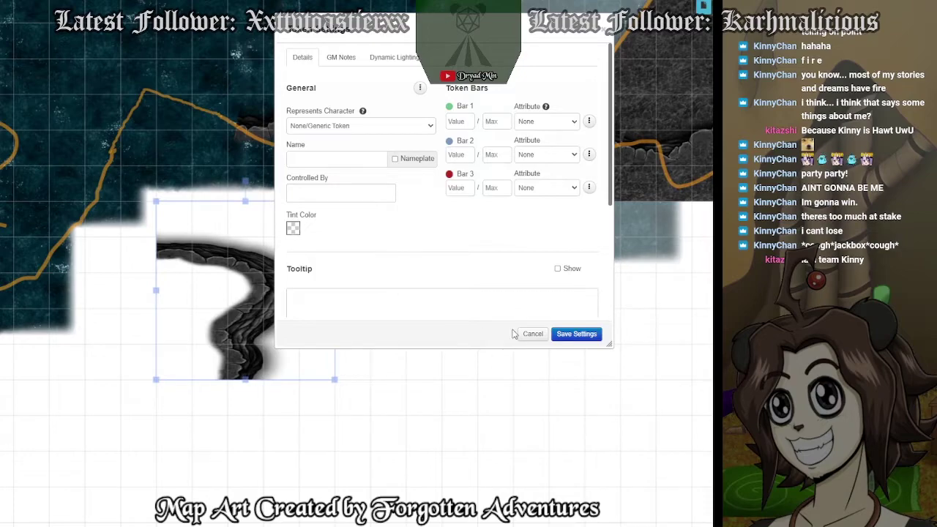
click(530, 334)
mouse_move(246, 180)
mouse_down()
mouse_move(171, 295)
mouse_move(175, 266)
mouse_move(169, 290)
mouse_move(138, 274)
mouse_up()
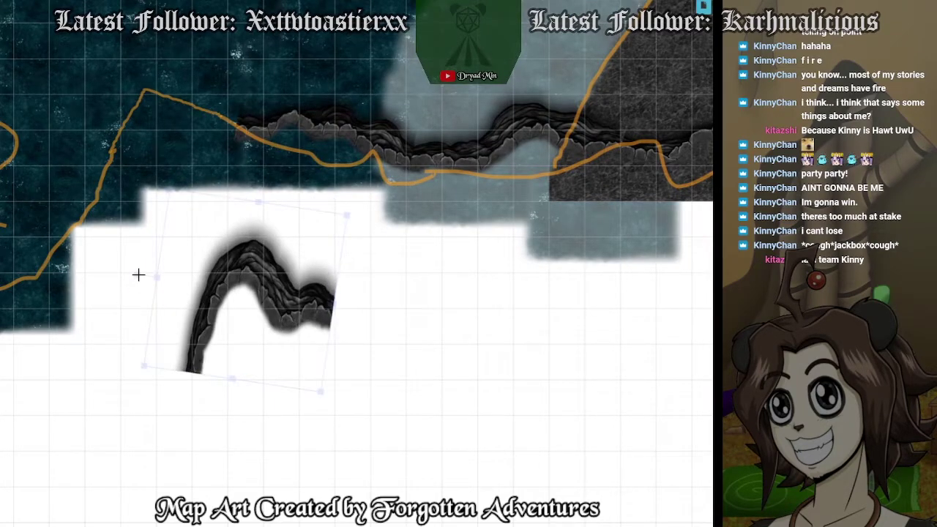
mouse_move(286, 307)
mouse_down()
mouse_move(190, 130)
mouse_move(195, 120)
mouse_up()
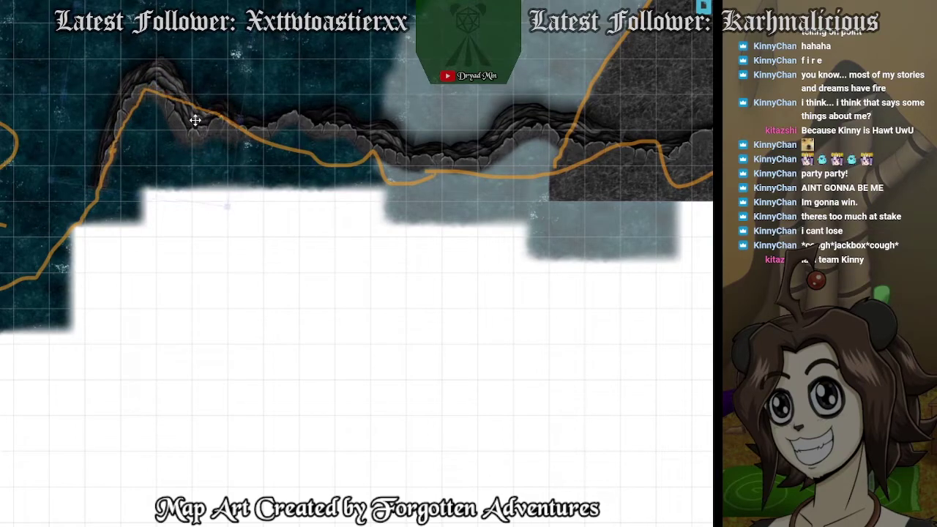
Reduce the height of the peak's cliff piece, then shift and rotate it to meet the neighbouring cliff edge.
drag(163, 18, 153, 62)
drag(197, 150, 197, 131)
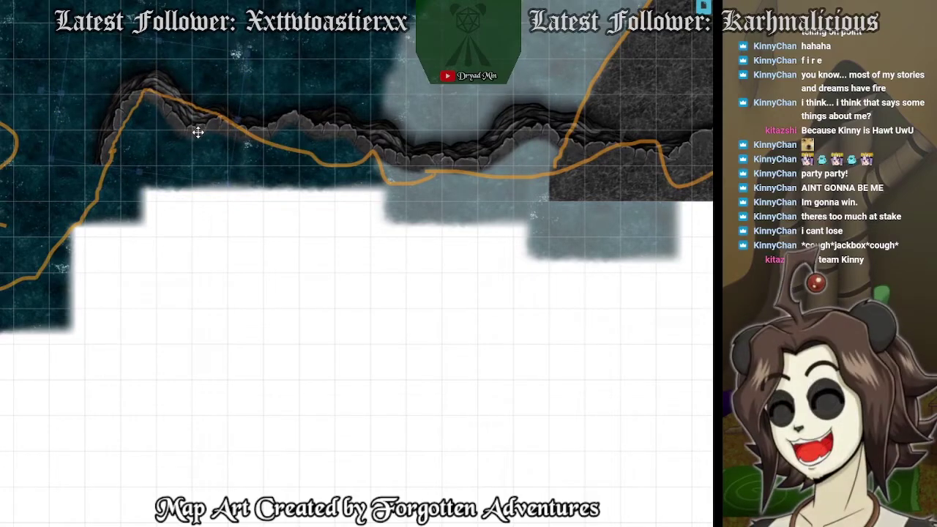
drag(61, 92, 70, 95)
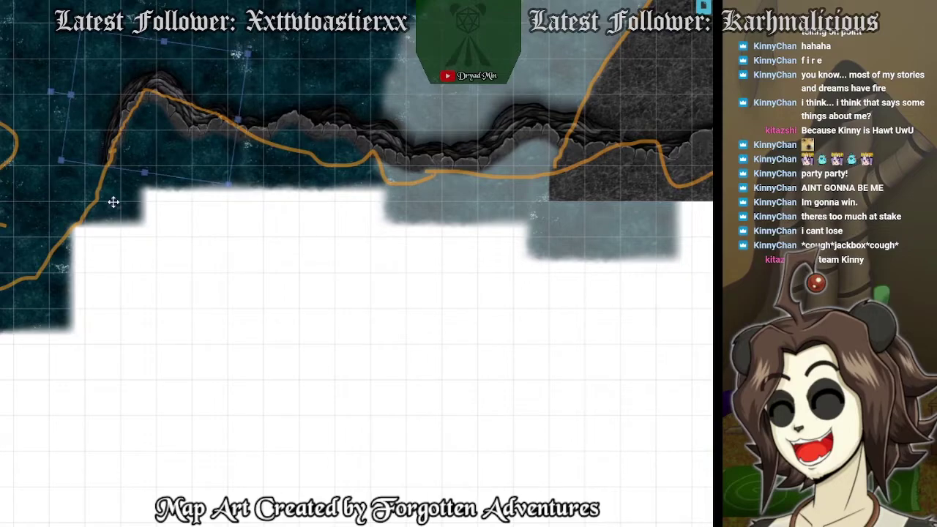
Extend the dark water texture over the blank strip beside the orange outline's slope.
drag(180, 286, 346, 344)
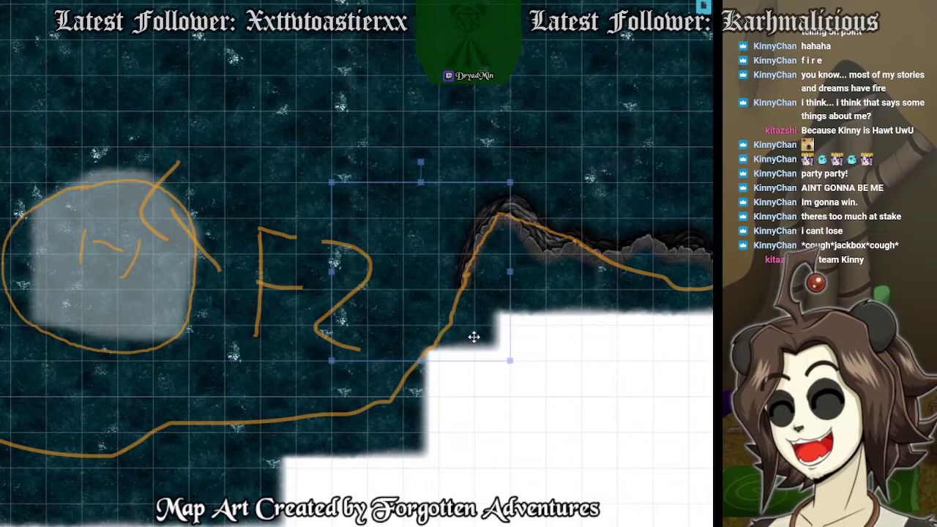
click(497, 387)
drag(496, 387, 385, 374)
click(556, 425)
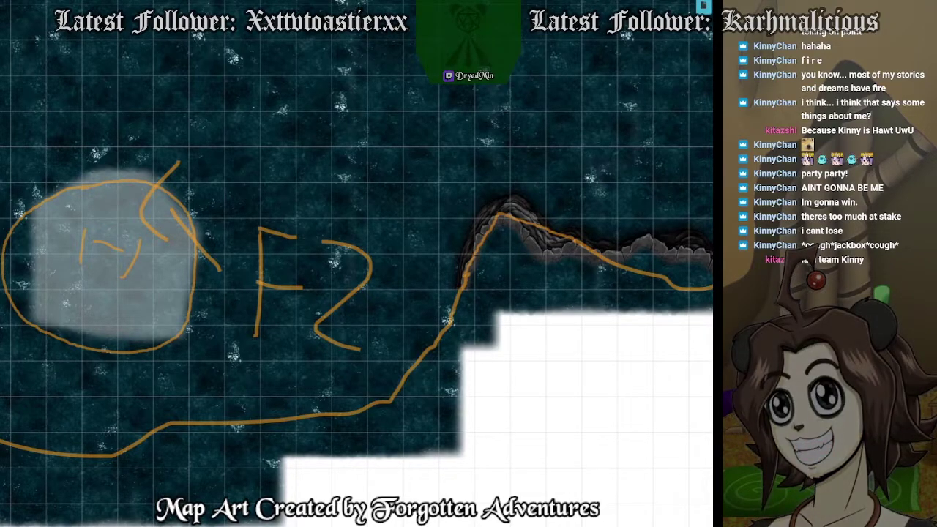
Add a diagonal cliff piece below the peak, enlarge it, and rotate it to follow the orange slope.
drag(790, 366, 471, 393)
click(472, 388)
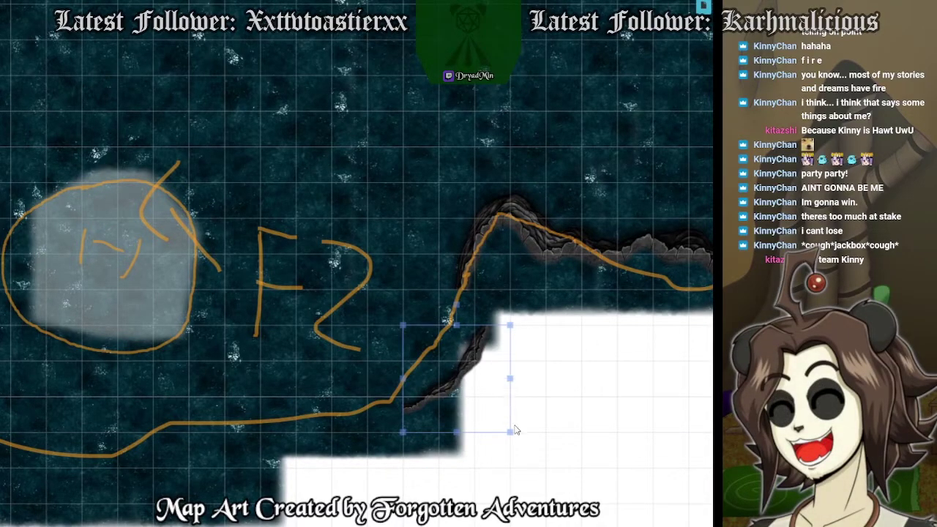
drag(510, 433, 468, 432)
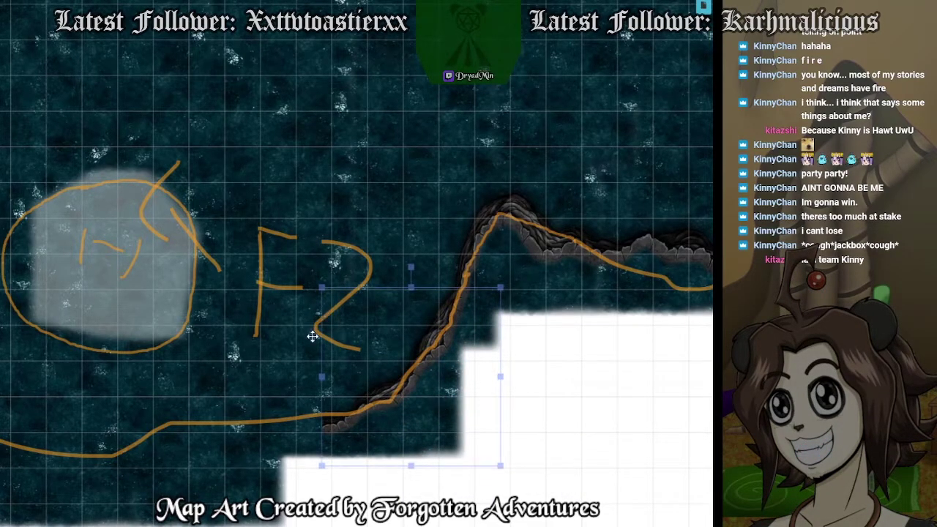
drag(410, 266, 425, 277)
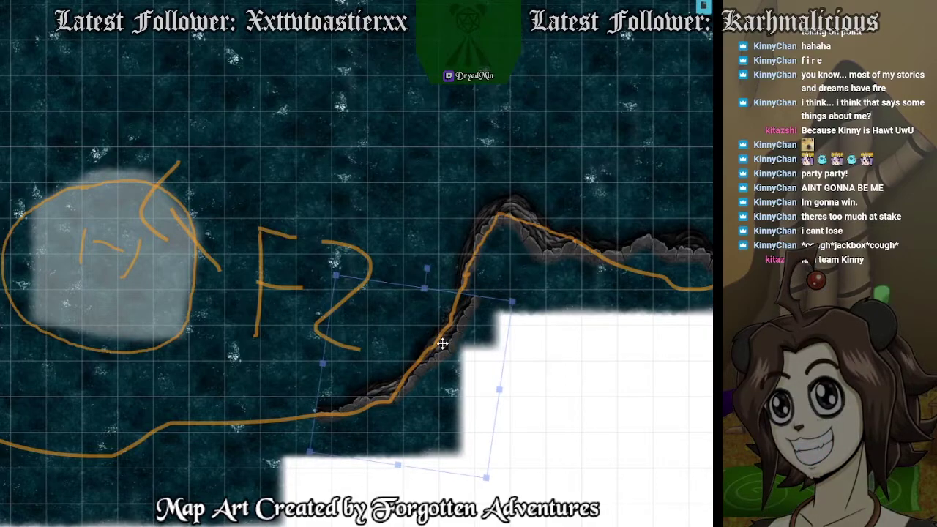
drag(443, 343, 435, 338)
Add another cliff piece south of the F2 label, stretch it wider and taller, and join it to the slope's lower end.
drag(556, 521, 435, 487)
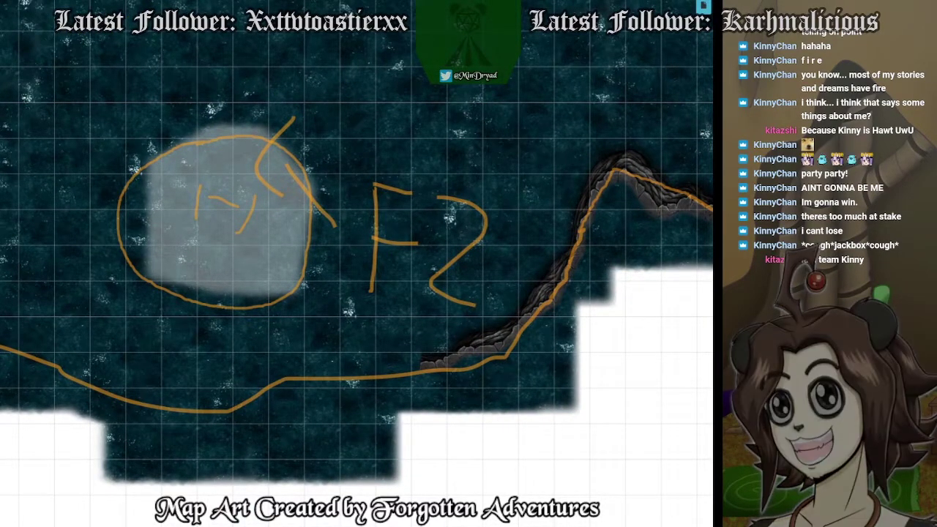
click(333, 391)
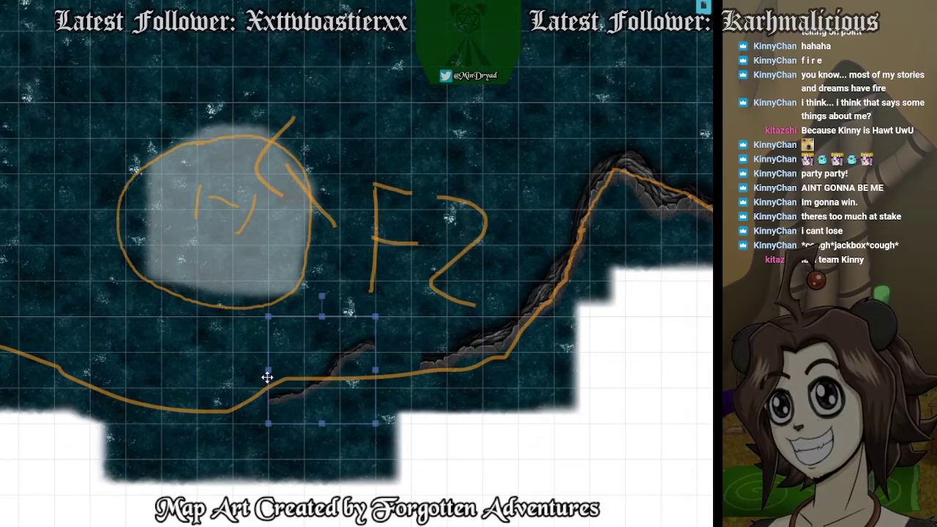
drag(267, 371, 162, 368)
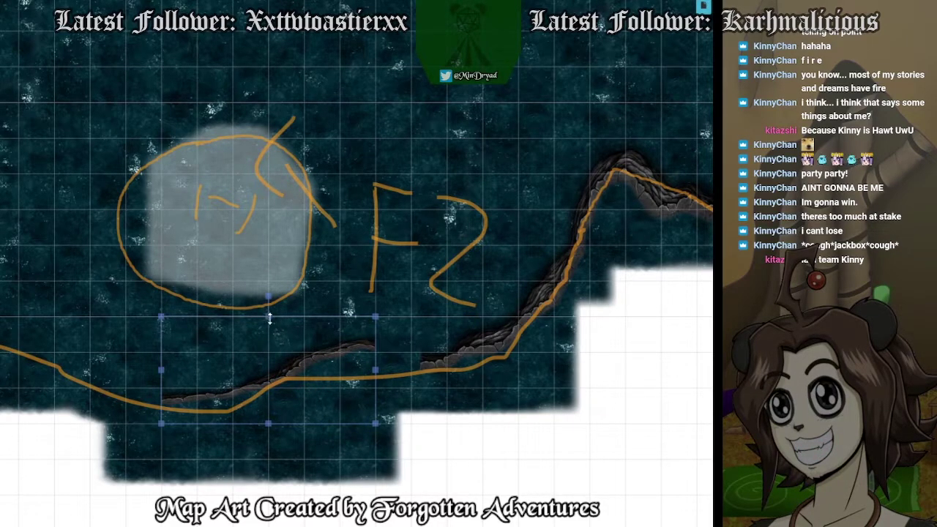
drag(270, 318, 270, 281)
drag(291, 332, 341, 379)
drag(315, 321, 315, 281)
drag(334, 395, 344, 423)
Duplicate a dark water tile and align the copy to fill the blank notch below the southwest outline.
drag(278, 424, 351, 388)
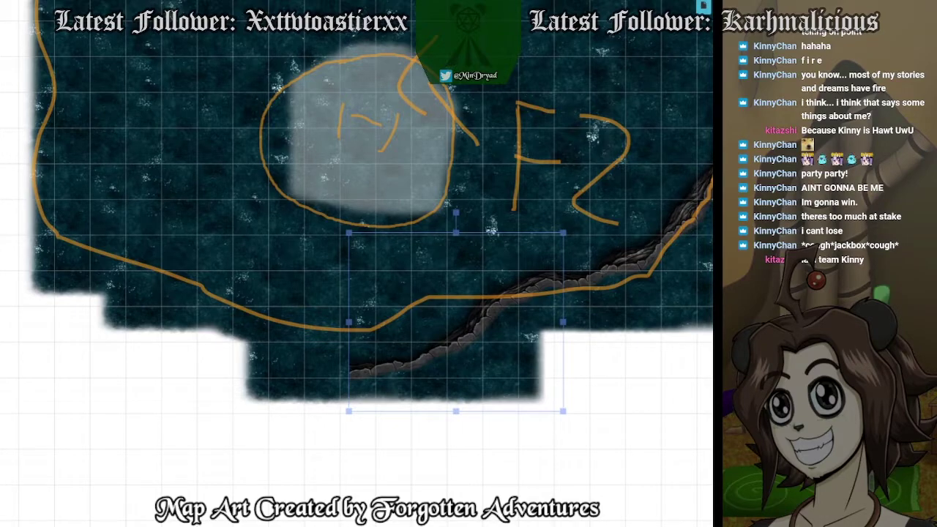
click(184, 324)
key(ctrl+c)
click(189, 391)
key(ctrl+v)
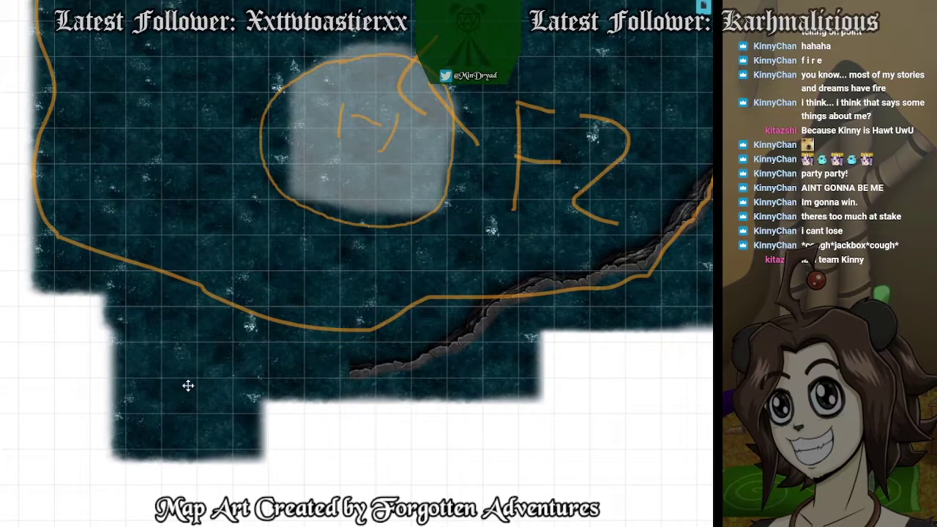
drag(188, 385, 170, 357)
drag(201, 409, 203, 370)
click(317, 487)
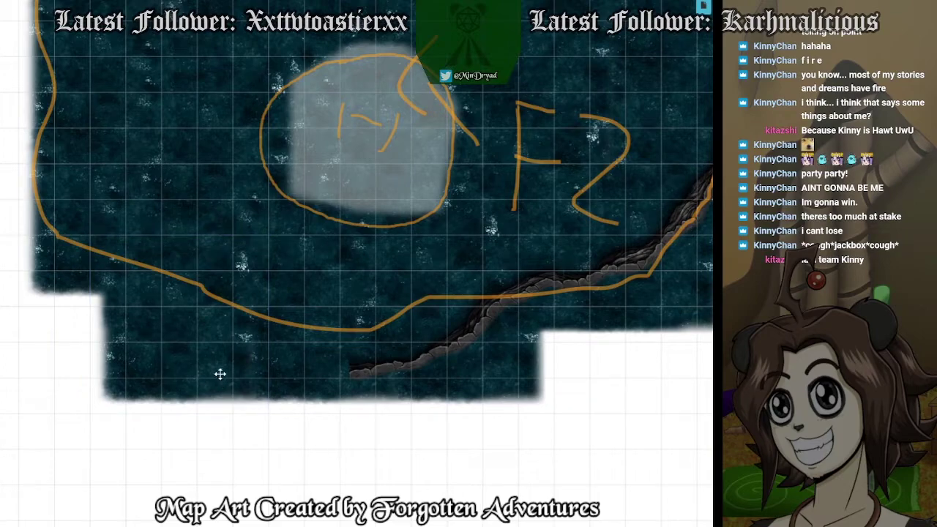
Add a curved cliff piece southwest of the circle, rotate it 90 degrees, enlarge it, and join it to the cliff's open end.
drag(210, 246, 215, 356)
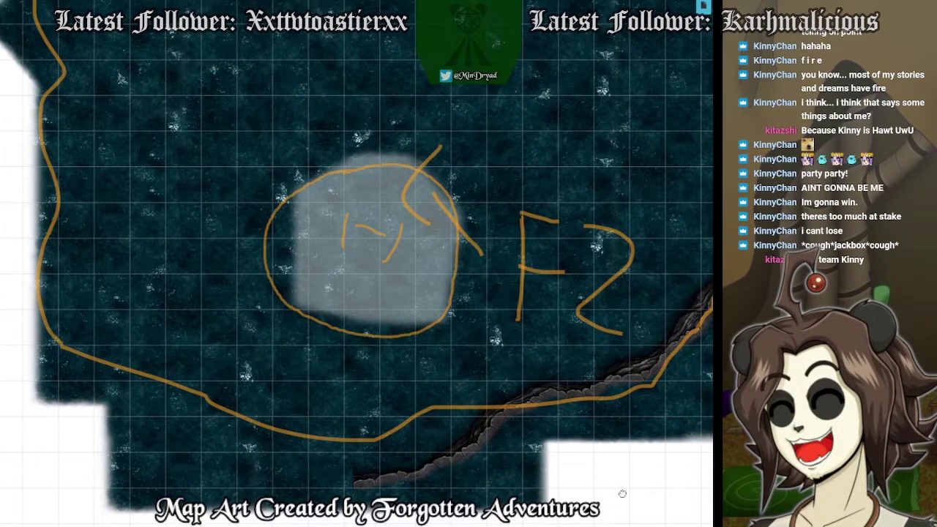
drag(622, 494, 592, 462)
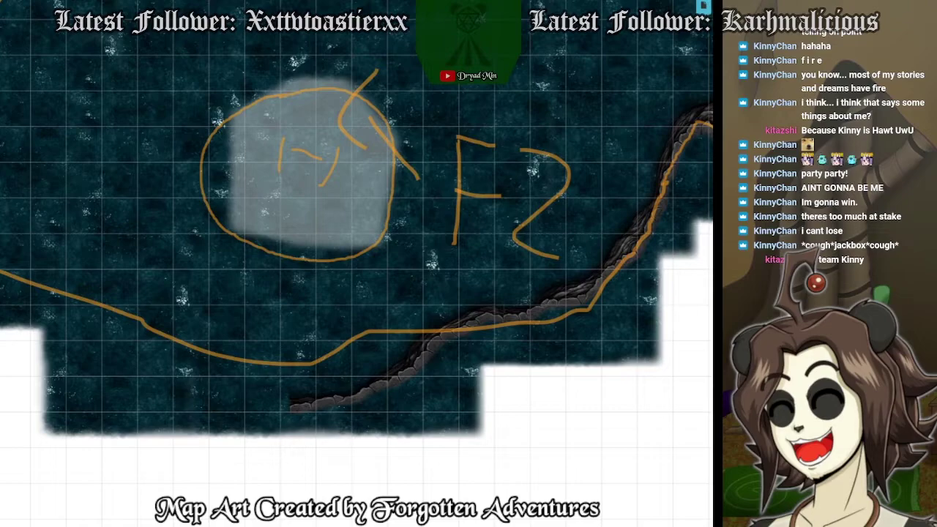
drag(663, 314, 142, 280)
click(140, 279)
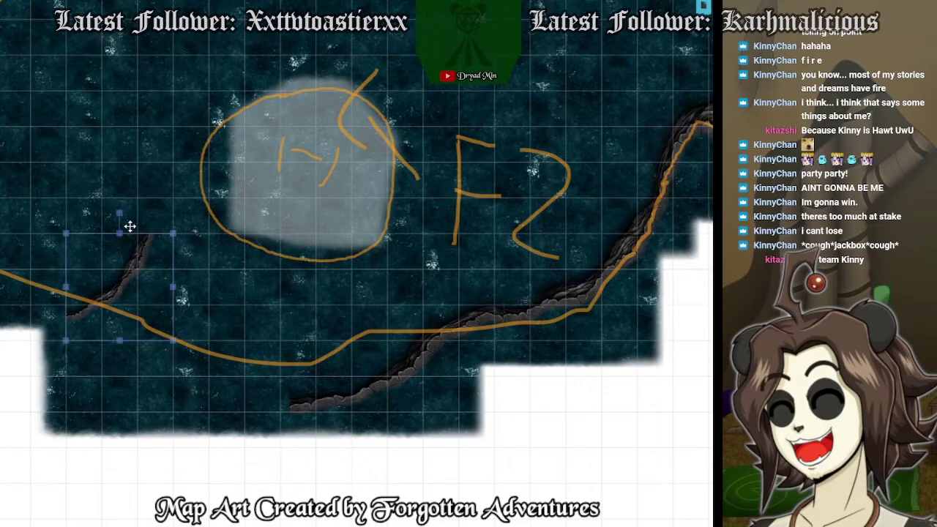
drag(117, 213, 209, 297)
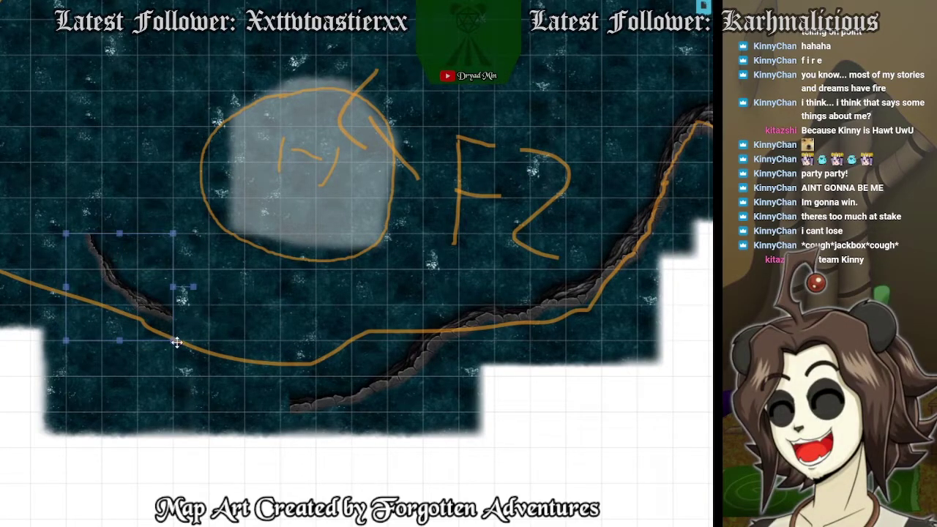
drag(172, 341, 234, 372)
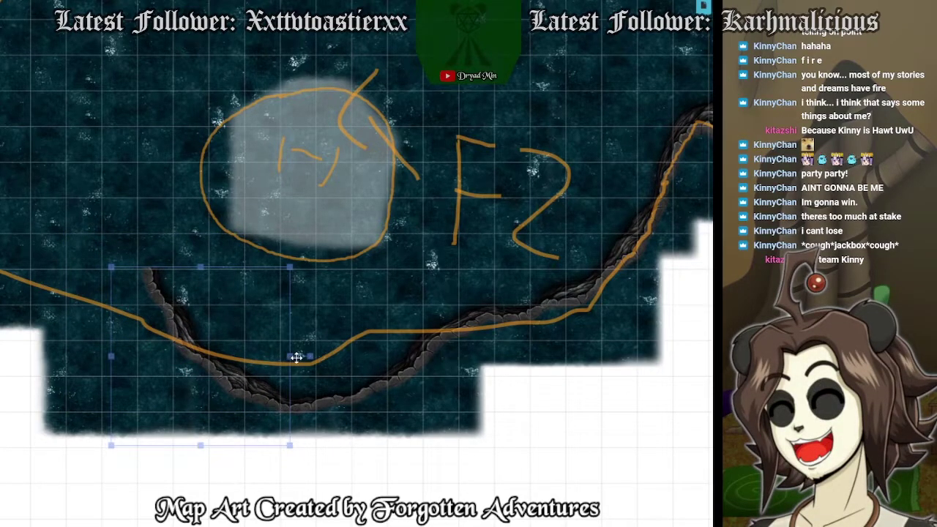
Nudge the adjoining cliff piece to line up its seam with the new curved piece.
mouse_move(308, 356)
mouse_down()
mouse_move(308, 347)
mouse_move(307, 355)
mouse_up()
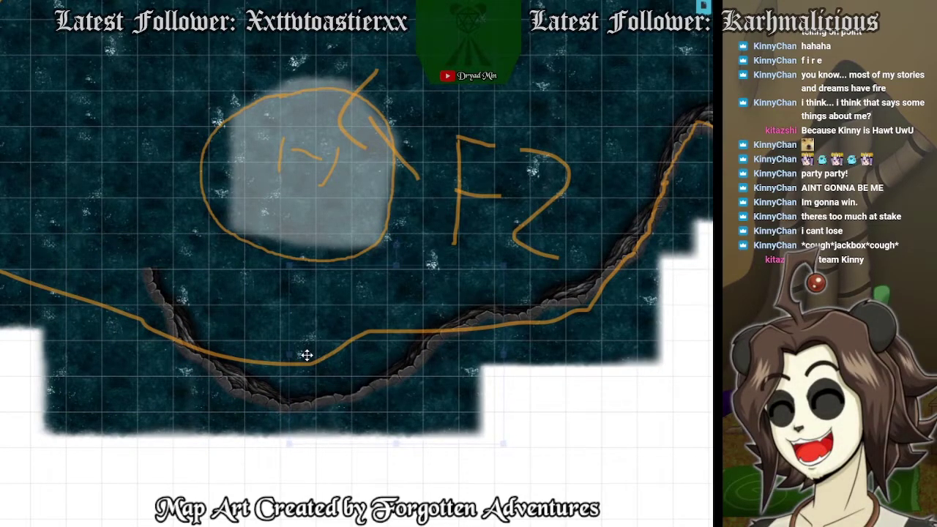
click(306, 355)
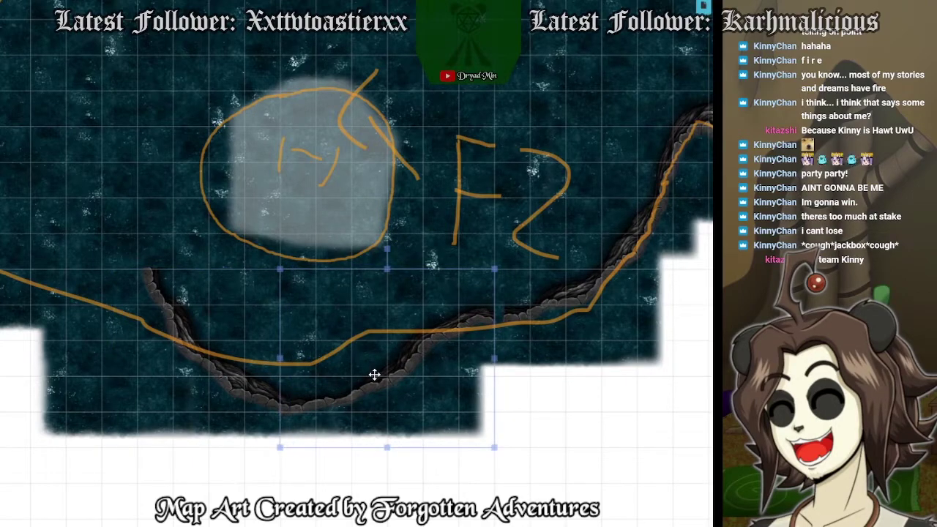
key(Escape)
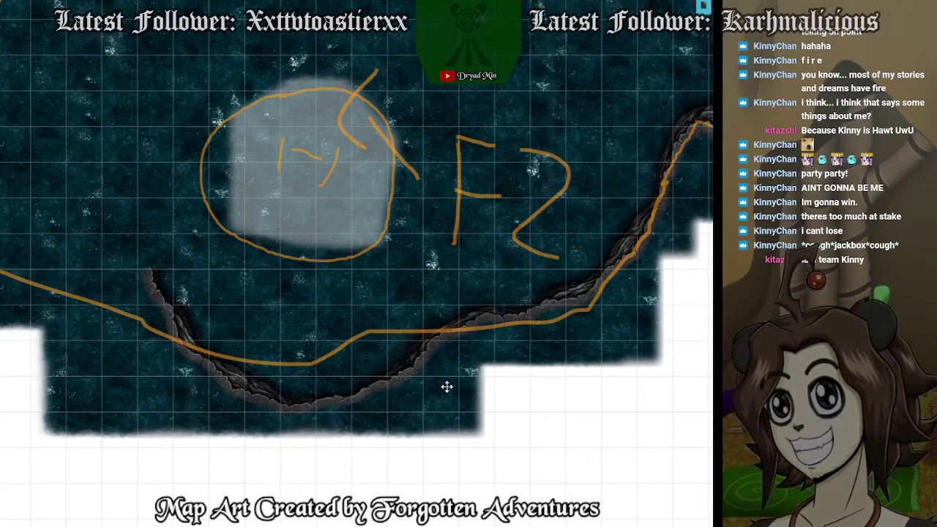
click(425, 371)
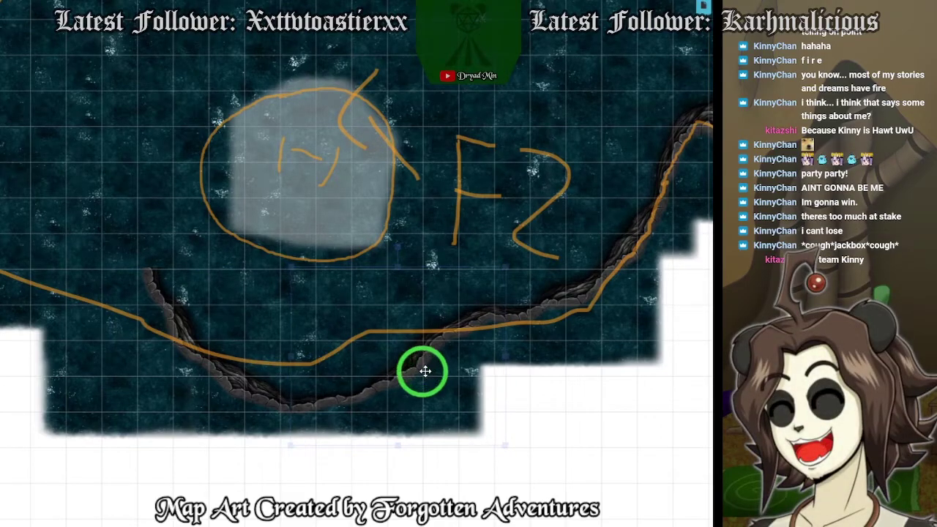
Rotate and shift the curved cliff piece so its free end meets the orange outline.
click(240, 345)
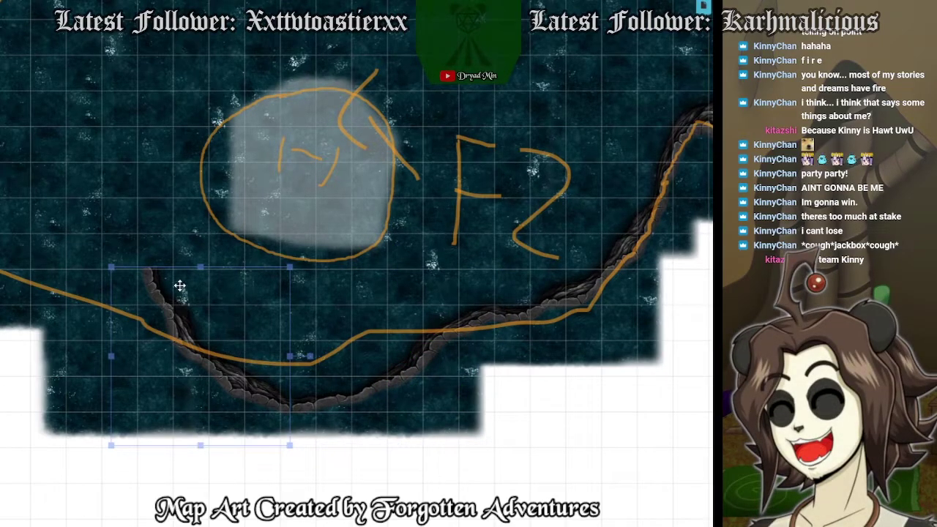
drag(309, 357, 228, 395)
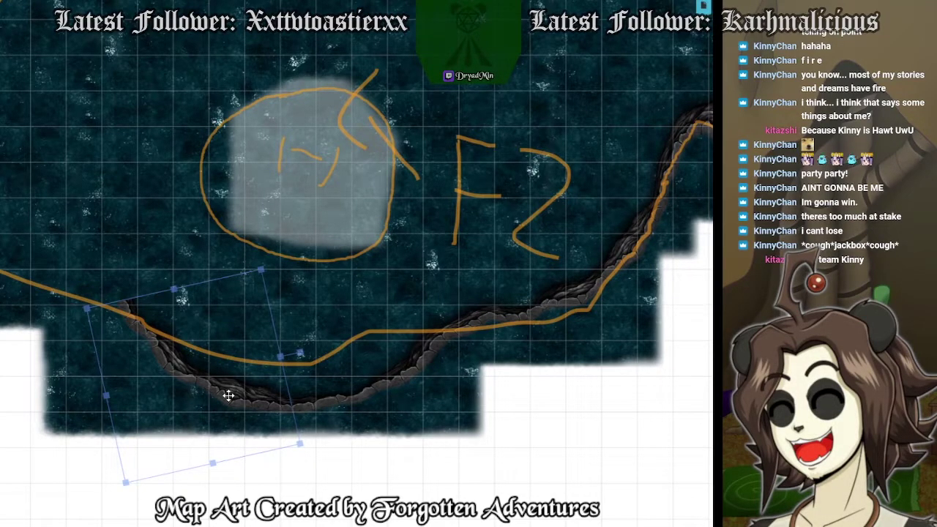
Add a wavy cliff piece southwest of the circle, enlarge it, rotate it, and join it to the cliff's open end.
click(615, 439)
drag(595, 419, 614, 458)
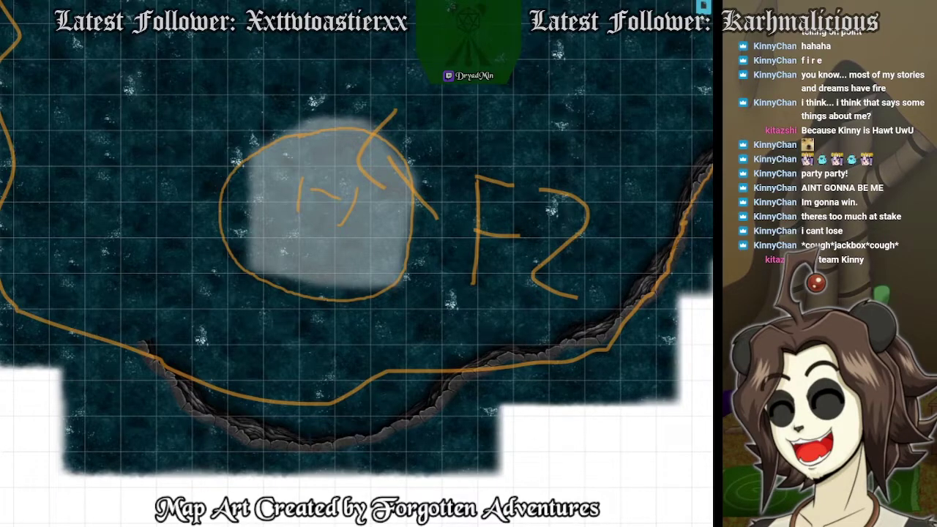
drag(711, 227, 126, 256)
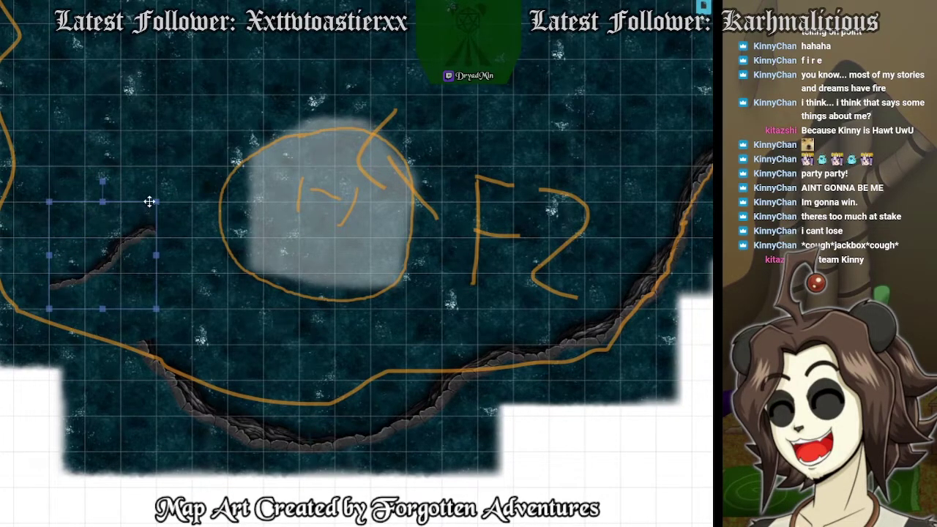
drag(155, 201, 216, 168)
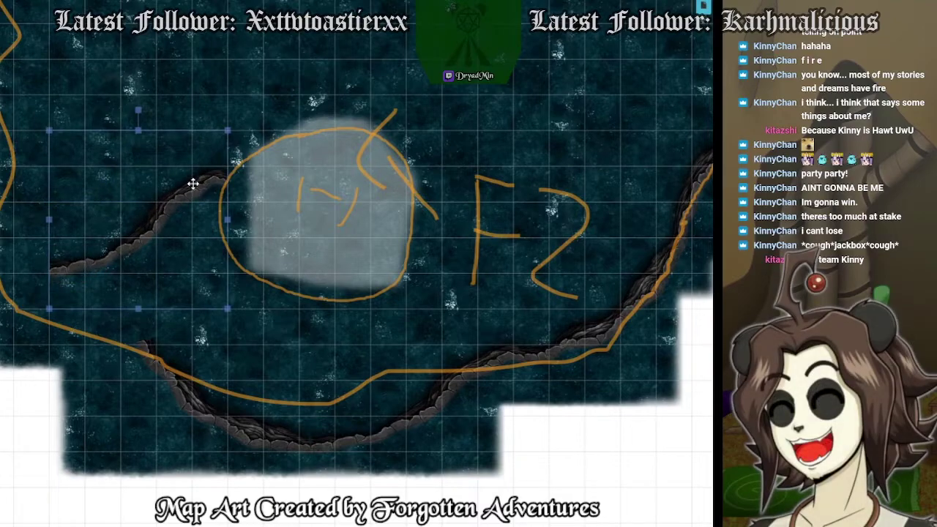
double_click(142, 112)
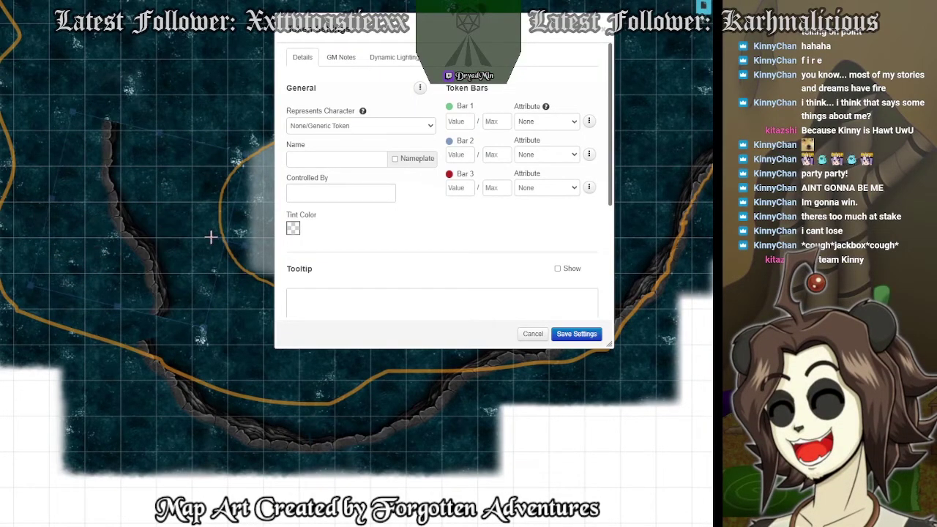
click(533, 334)
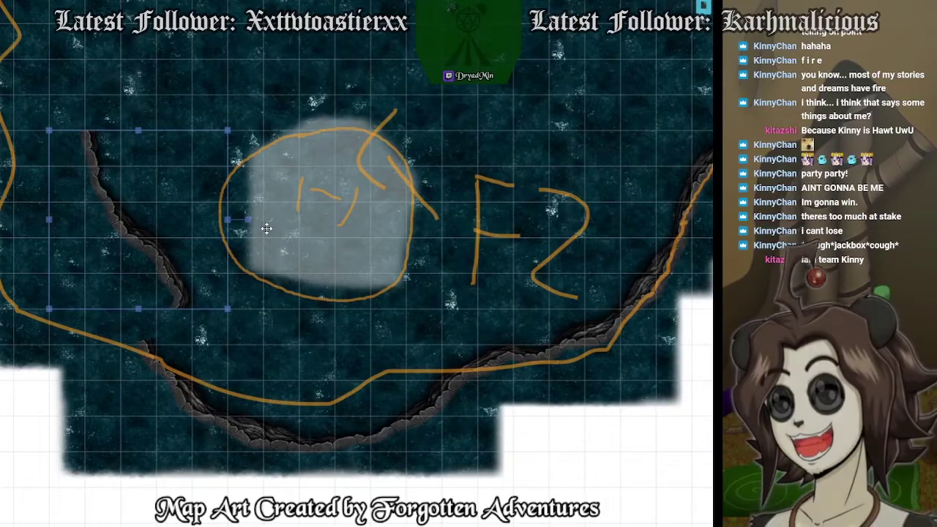
drag(248, 221, 144, 284)
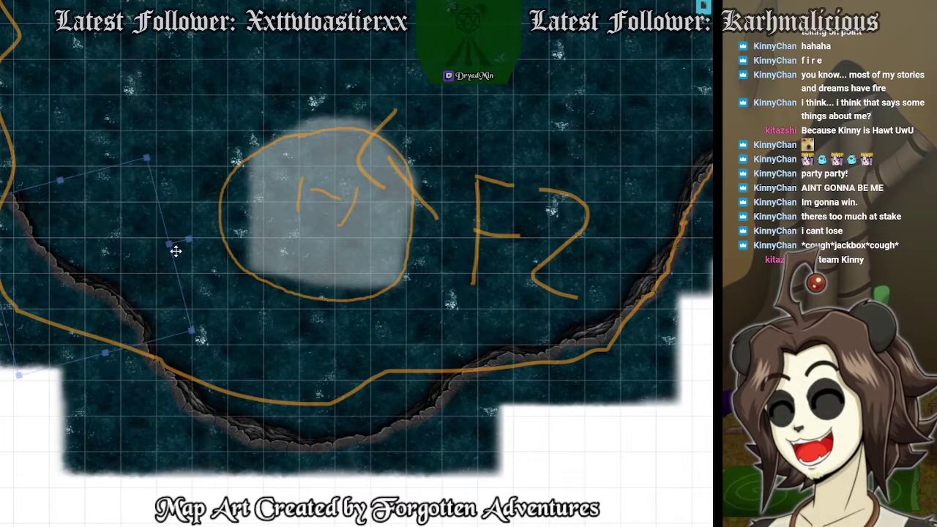
Fine-tune the wavy cliff piece's rotation and position so its seam meets the neighbouring cliff cleanly.
drag(186, 241, 189, 244)
drag(130, 280, 132, 276)
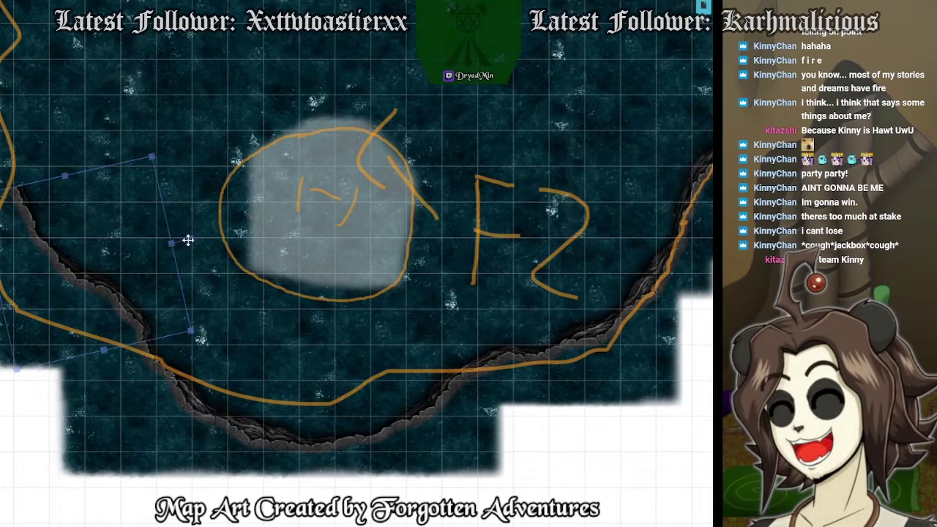
click(134, 278)
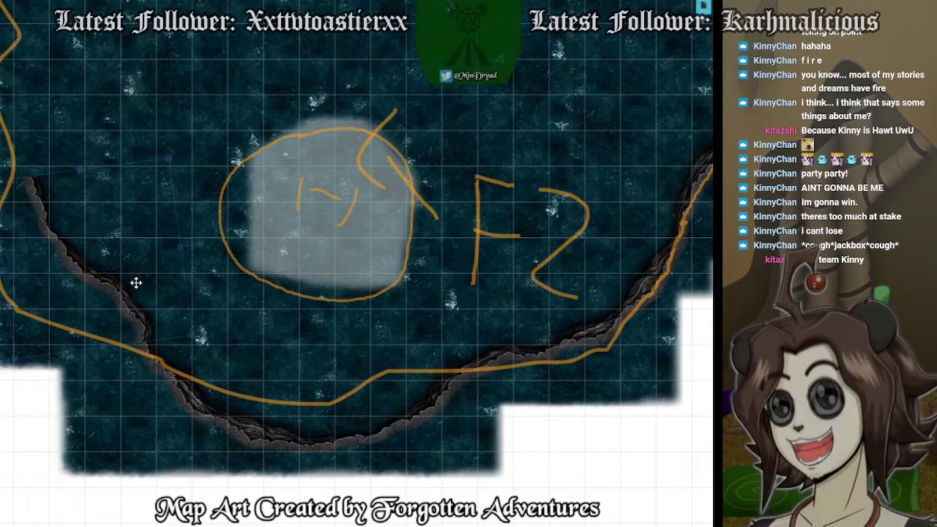
click(213, 489)
click(140, 488)
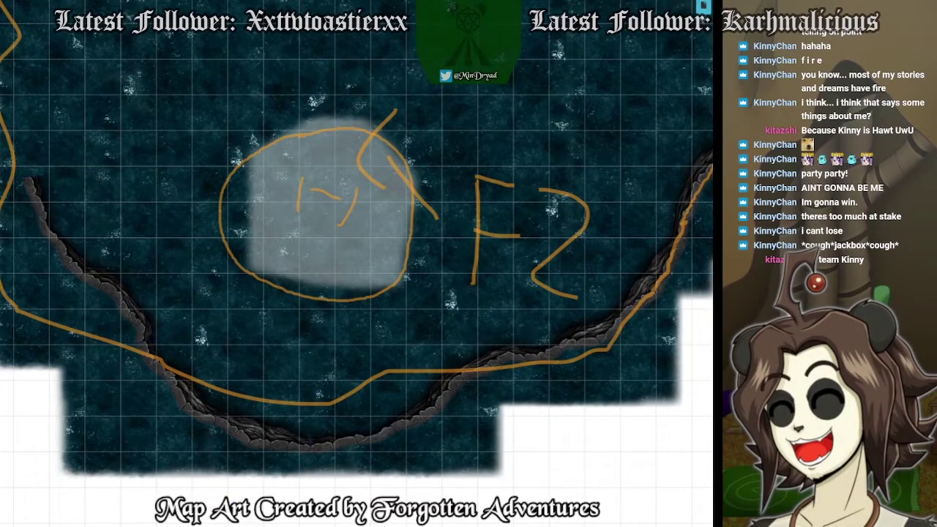
Add a straight cliff piece along the western outline, enlarge and rotate it to run north from the cliff's open end.
drag(1, 320, 6, 419)
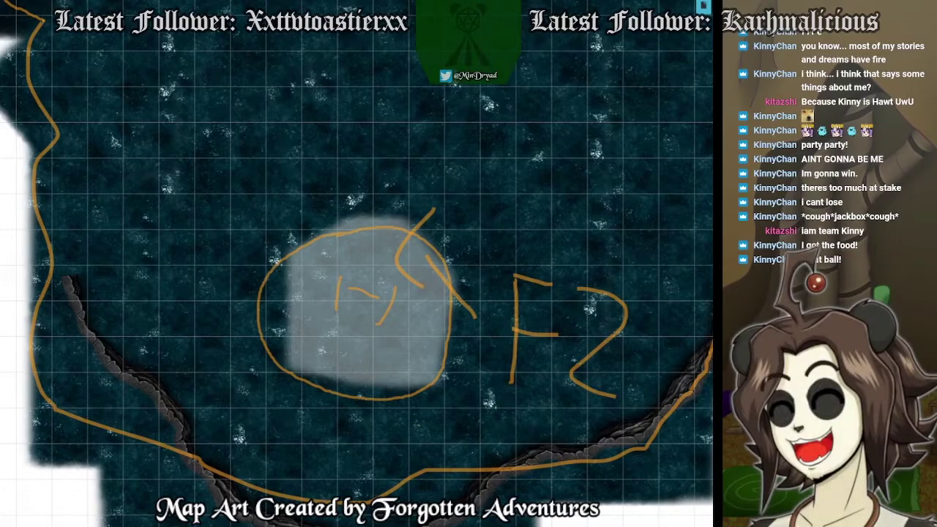
drag(335, 147, 522, 245)
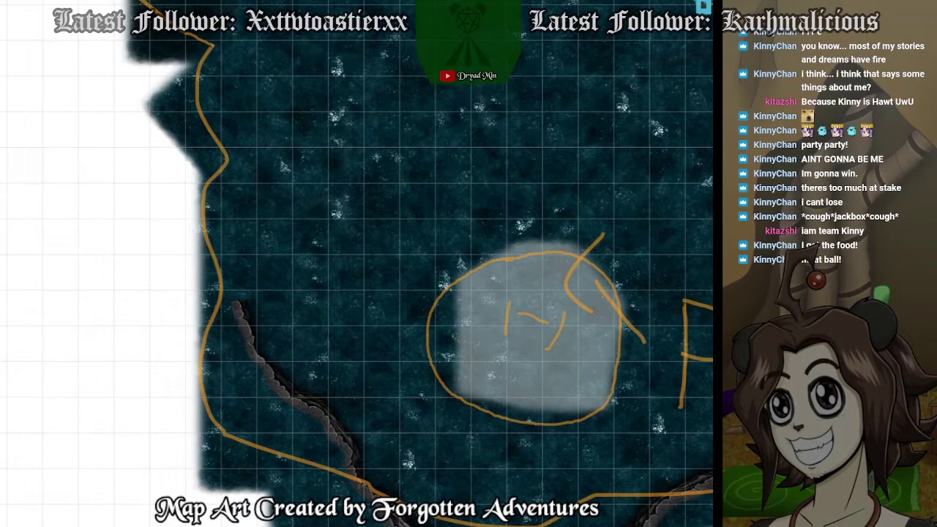
drag(713, 165, 329, 154)
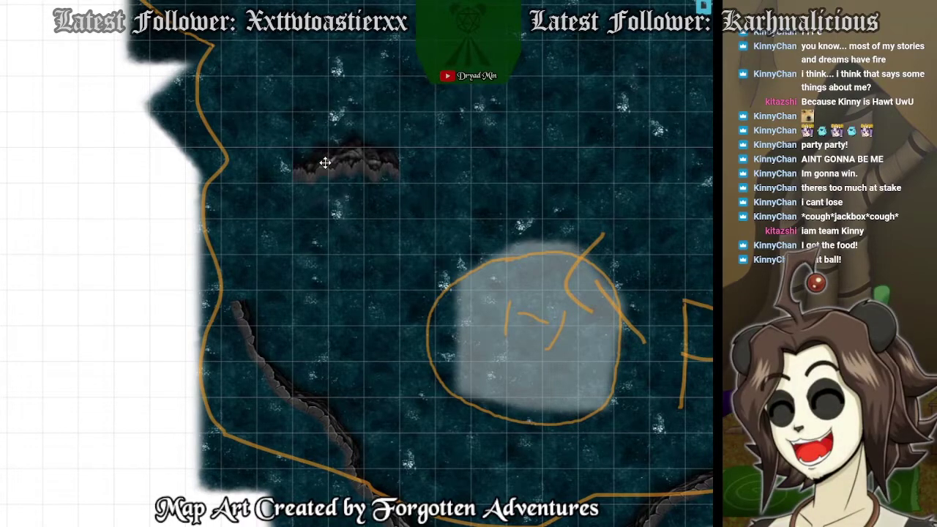
click(327, 162)
drag(400, 164, 288, 208)
drag(273, 128, 249, 202)
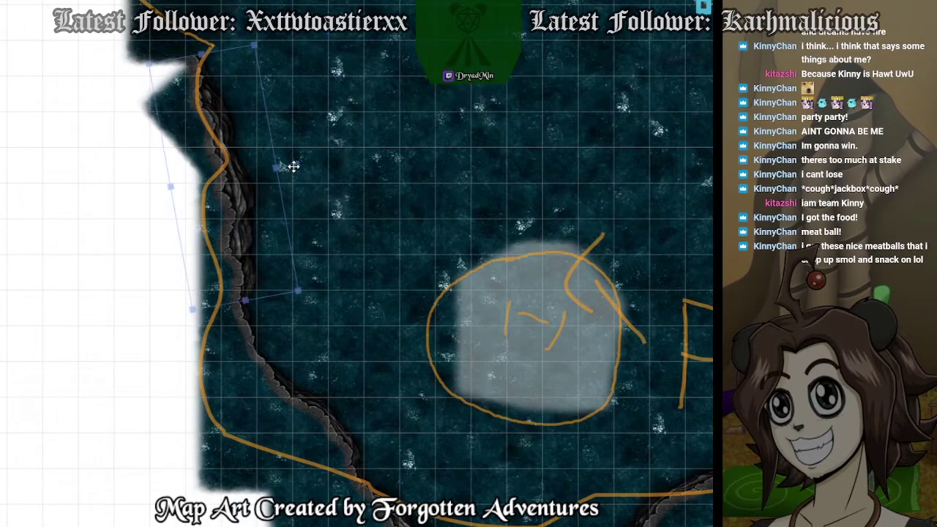
Adjust the western straight cliff piece's angle and narrow it to match the thickness of the cliff below.
drag(294, 166, 296, 170)
drag(258, 207, 265, 207)
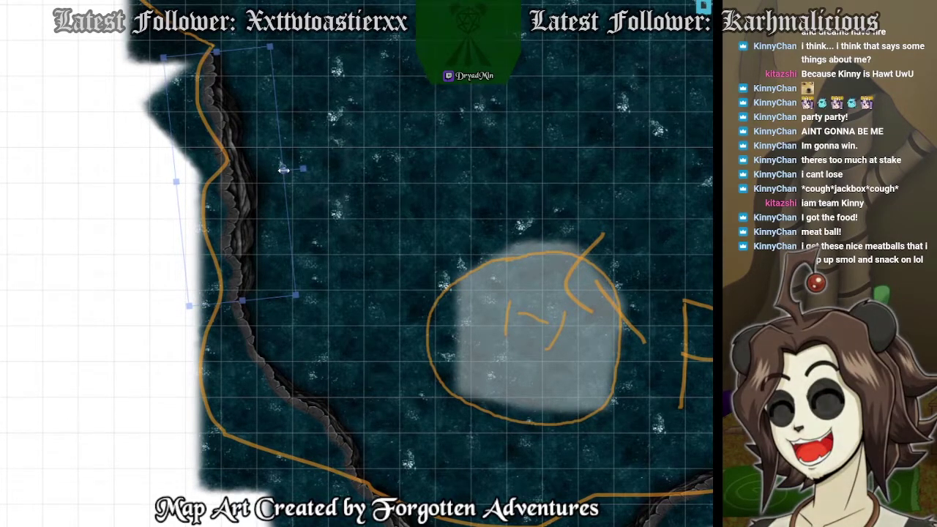
drag(282, 170, 249, 190)
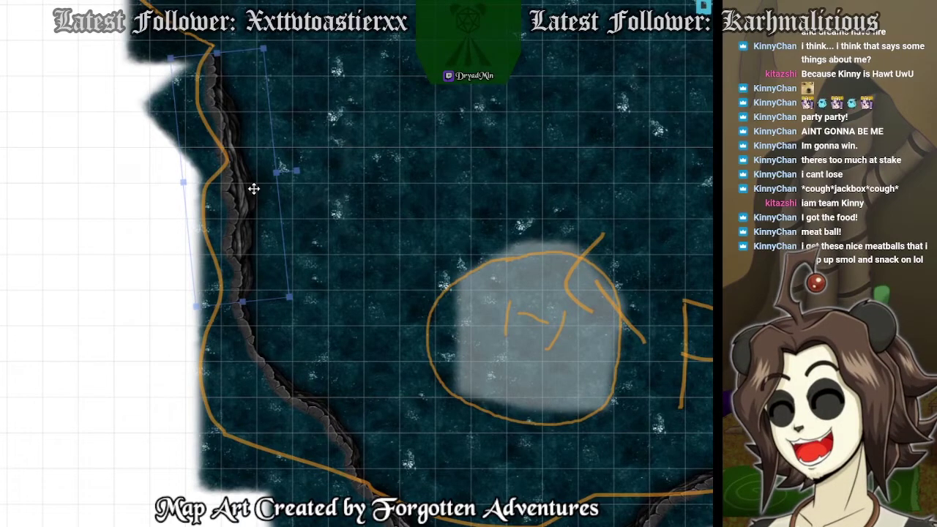
Add a curved cliff piece at the outline's western corner, enlarge it, and place it above the straight piece.
drag(261, 114, 334, 209)
scroll(334, 209, up, 1)
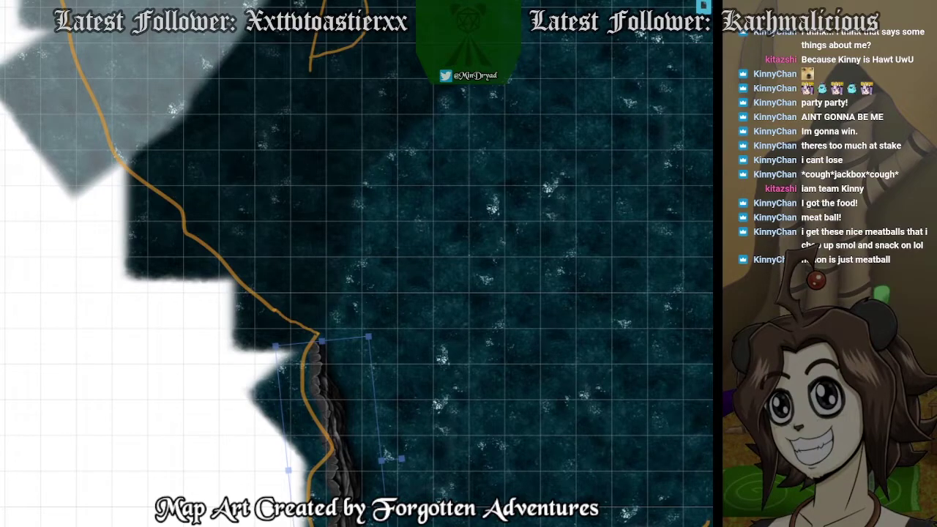
drag(806, 271, 322, 269)
click(304, 298)
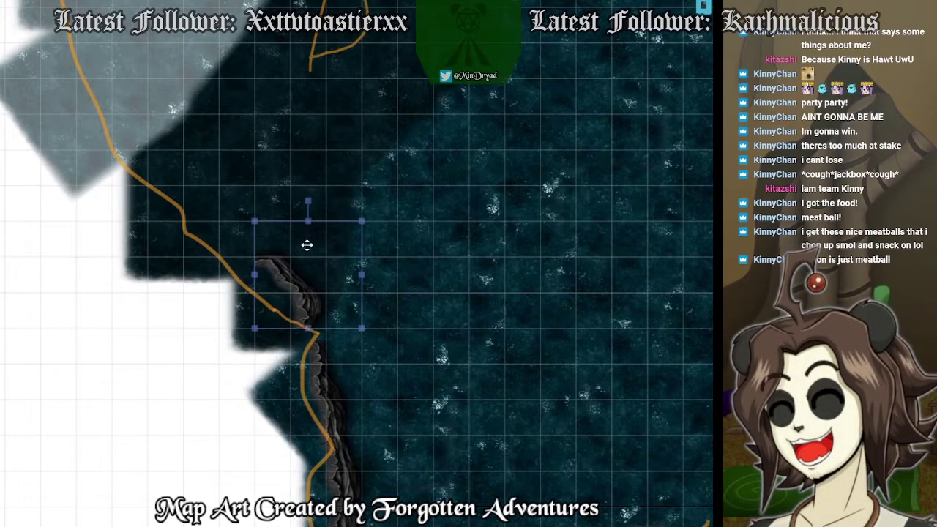
drag(362, 221, 397, 186)
drag(322, 237, 320, 244)
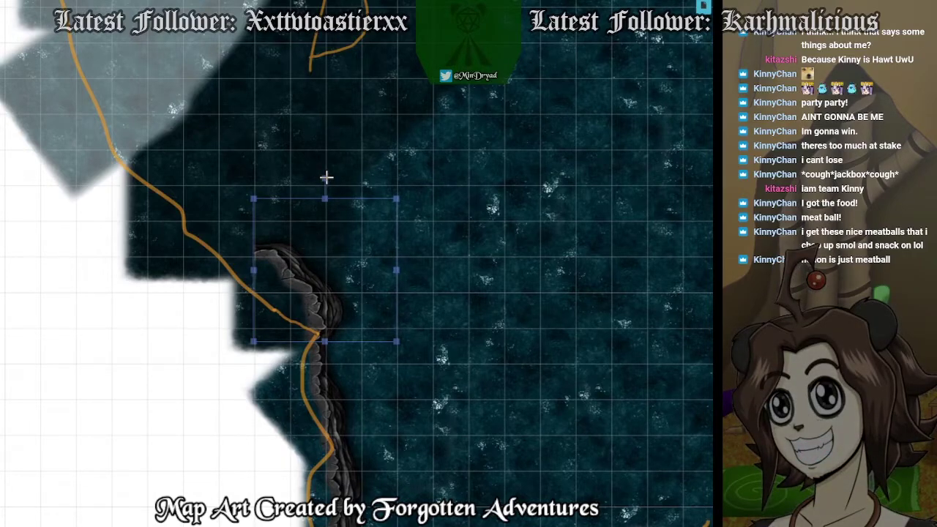
Rotate, shift, and narrow the curved corner piece so its lower end lines up with the straight cliff.
drag(326, 177, 341, 186)
drag(307, 249, 321, 257)
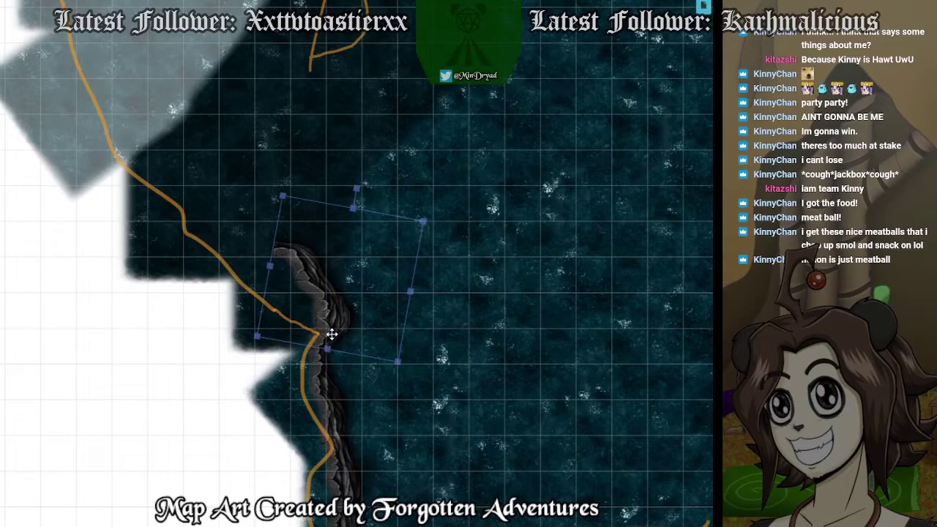
drag(331, 334, 326, 329)
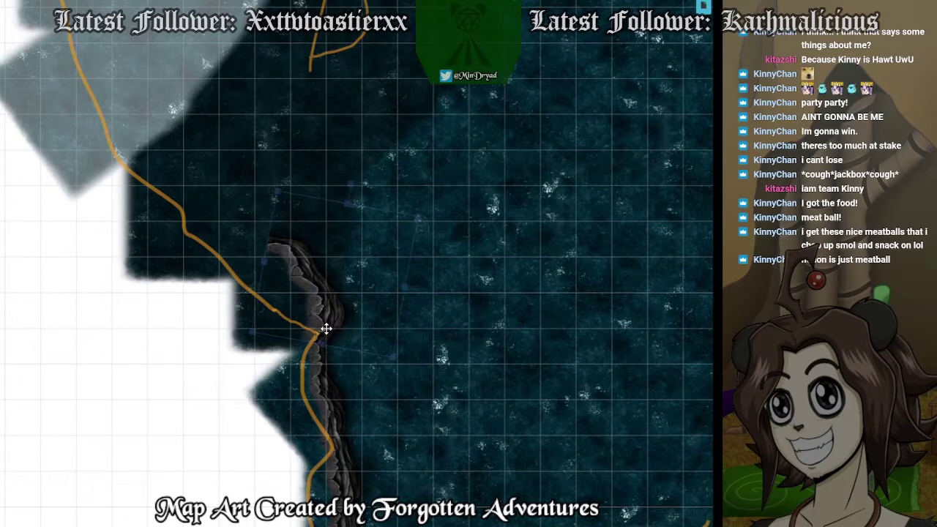
click(405, 352)
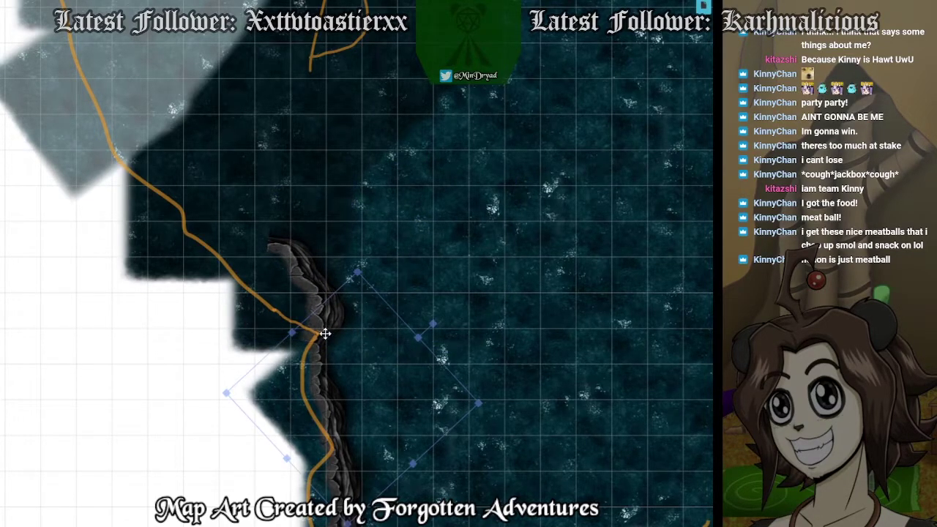
click(310, 316)
drag(265, 262, 282, 271)
drag(329, 293, 324, 293)
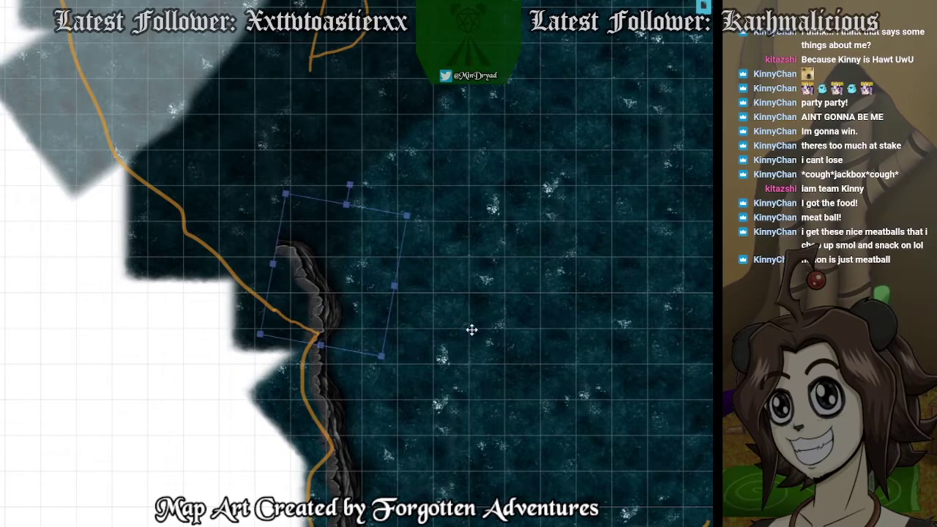
Try to extend the cliff northwest from the corner with an enlarged, rotated wavy cliff piece.
click(470, 329)
drag(471, 330, 471, 365)
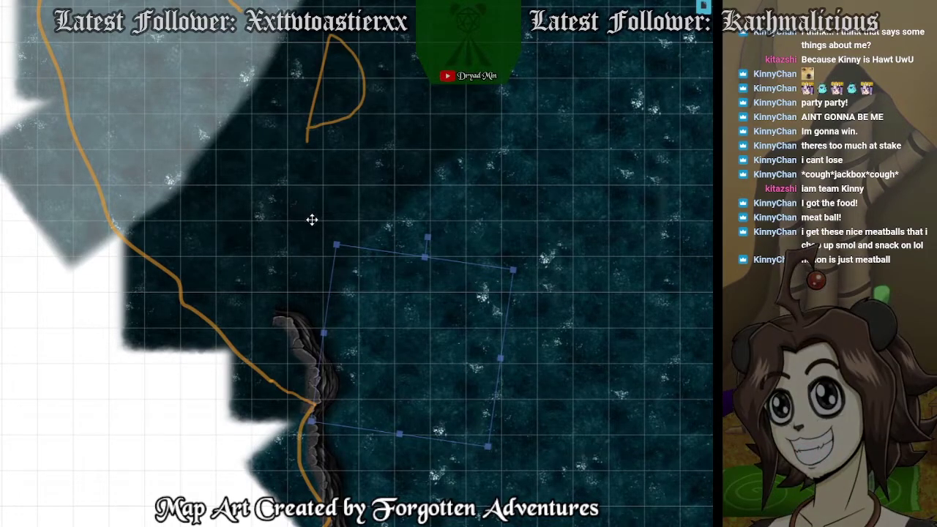
key(ctrl+v)
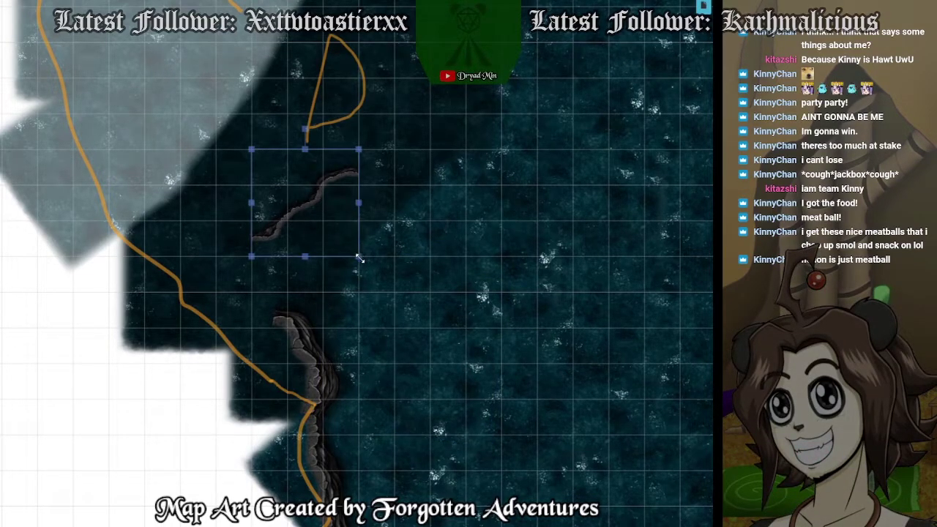
drag(359, 257, 375, 282)
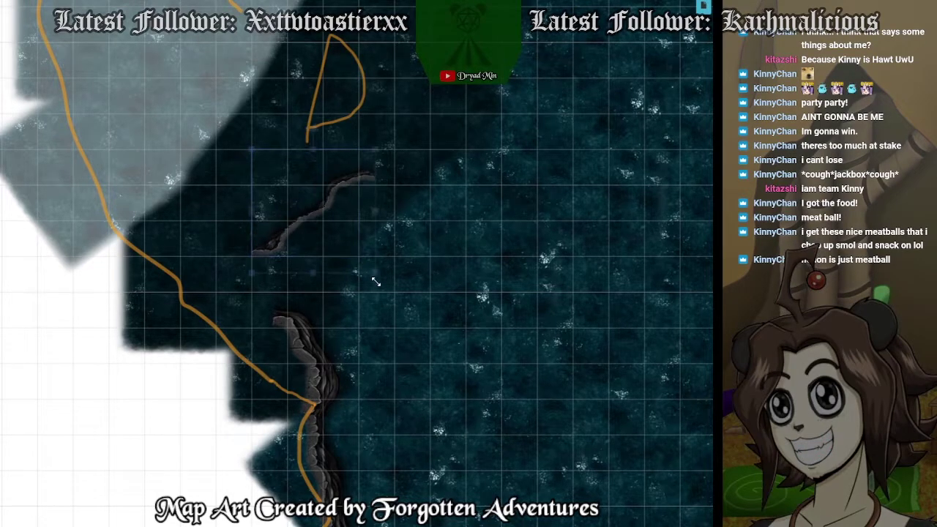
double_click(345, 131)
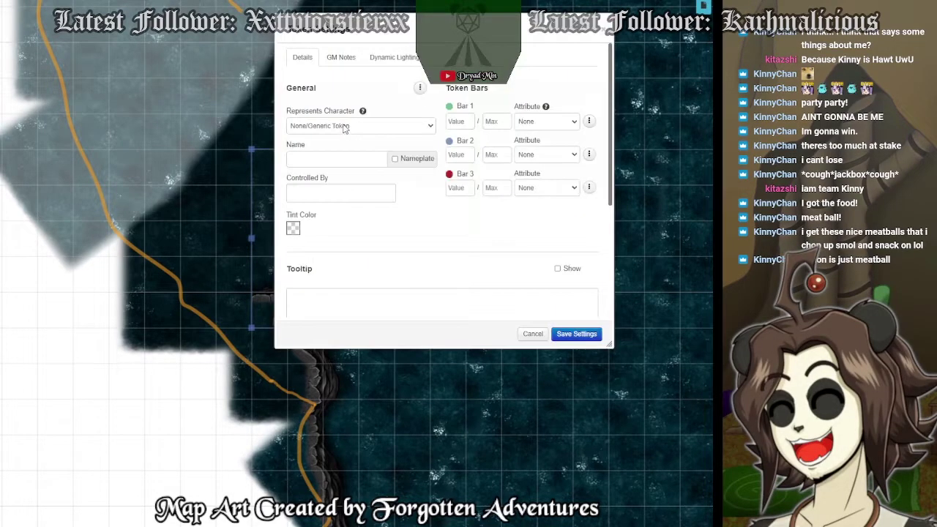
key(Escape)
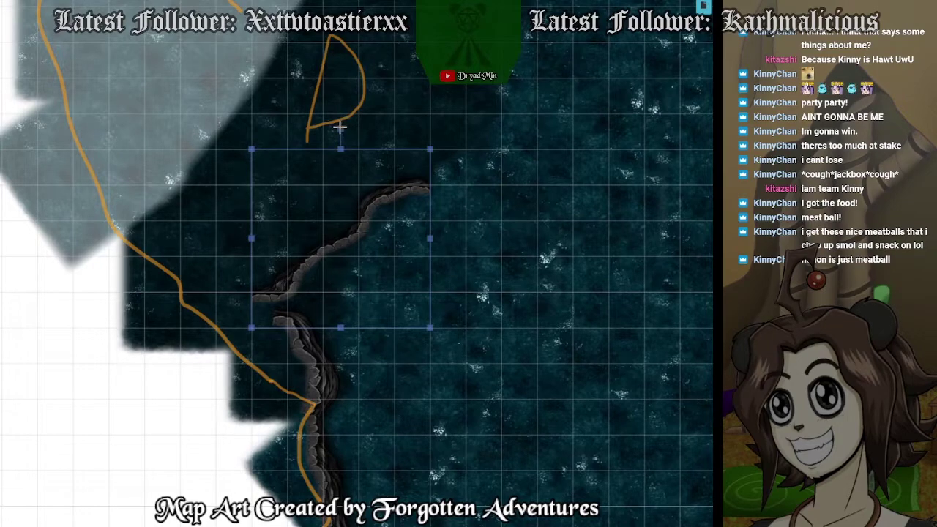
drag(339, 128, 153, 232)
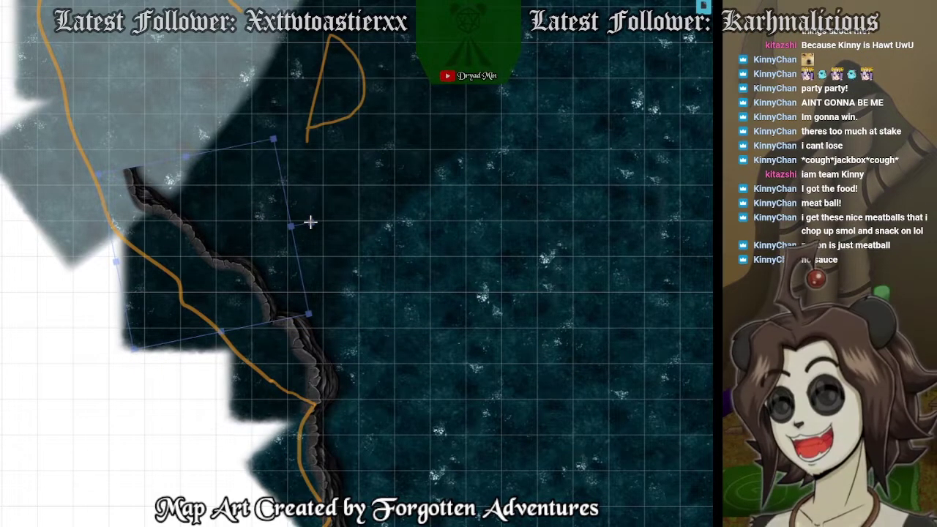
Rotate and shift the northwest wavy piece toward the orange outline while keeping it against the corner piece.
mouse_move(246, 254)
mouse_down()
mouse_move(235, 257)
mouse_move(242, 255)
mouse_up()
drag(305, 213, 305, 195)
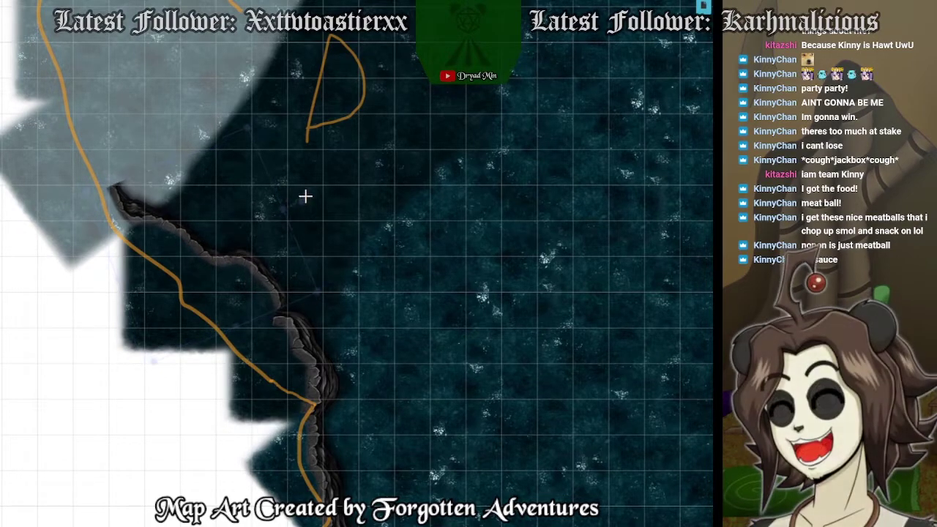
drag(230, 215, 224, 230)
click(314, 345)
click(260, 313)
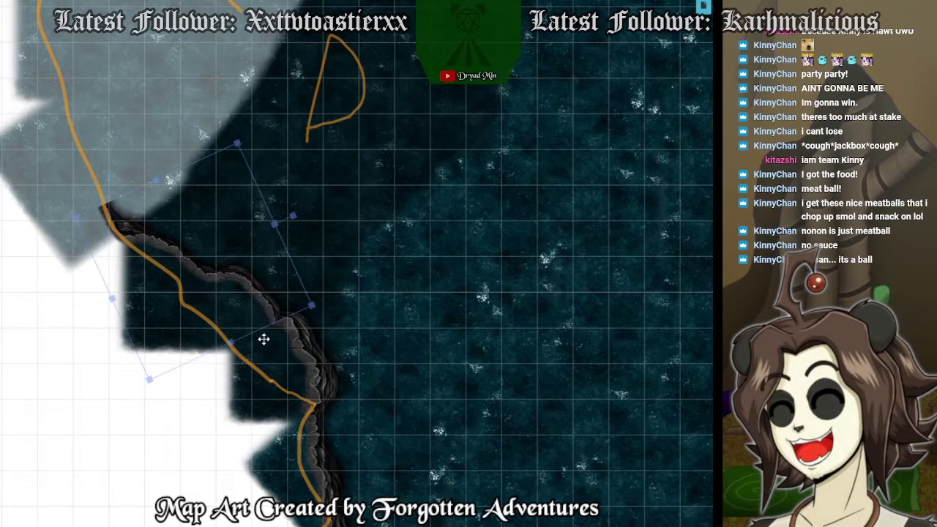
Nudge the northwest wavy piece's seam against the corner piece, and delete the wavy piece.
scroll(263, 340, up, 9)
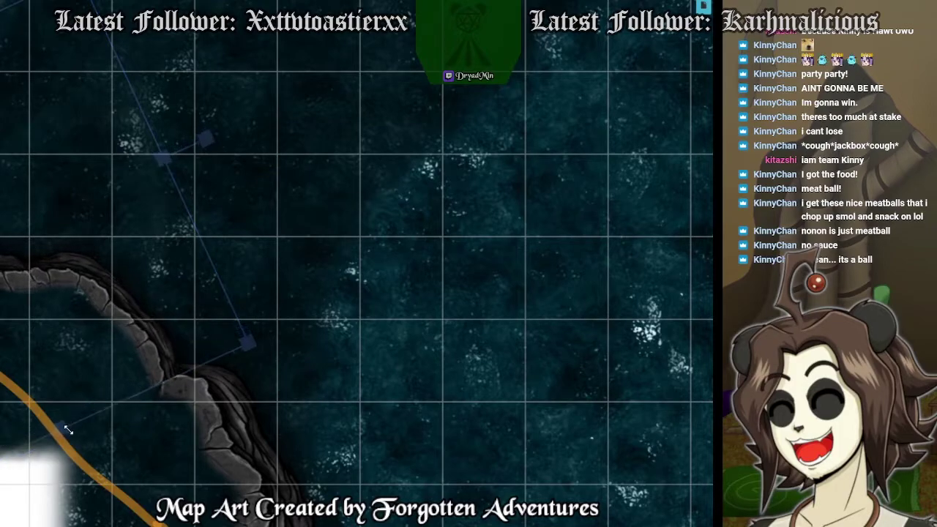
mouse_move(171, 366)
mouse_down()
mouse_move(182, 356)
mouse_move(165, 351)
mouse_move(194, 370)
mouse_move(172, 366)
mouse_up()
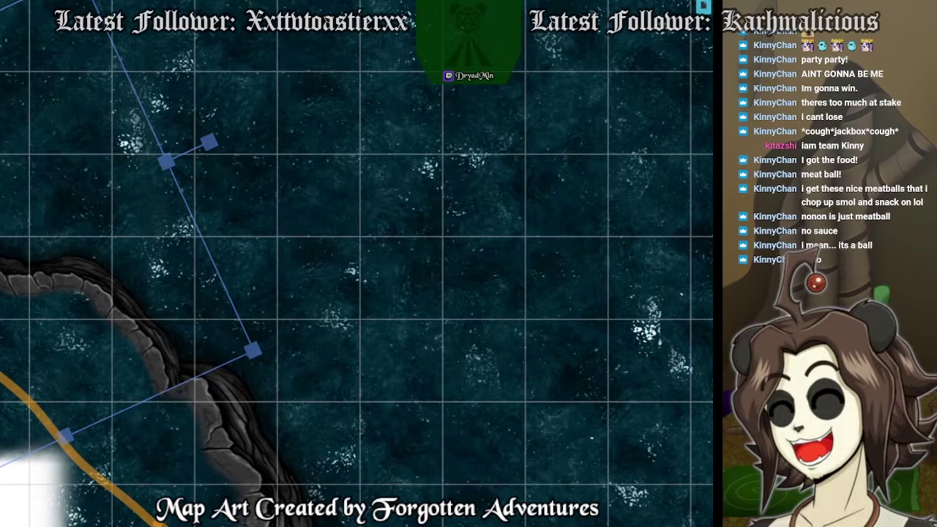
drag(307, 293, 406, 234)
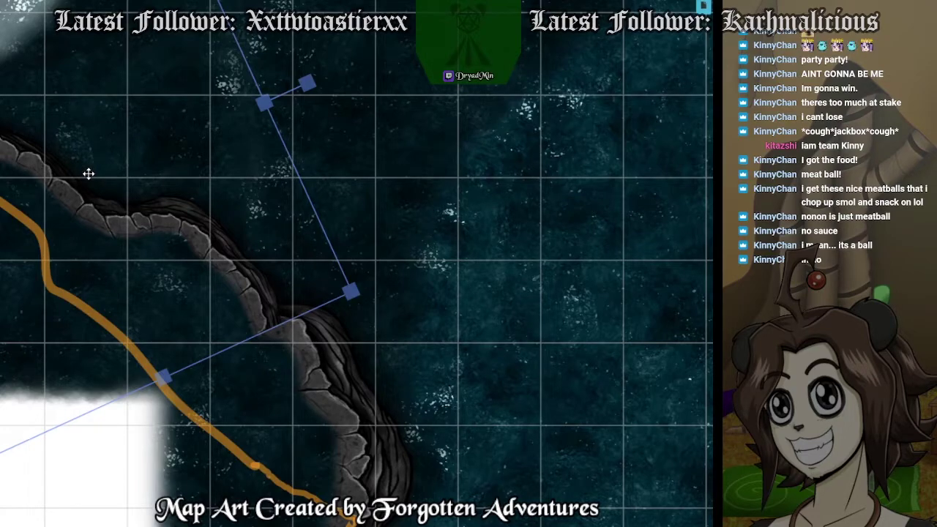
key(Delete)
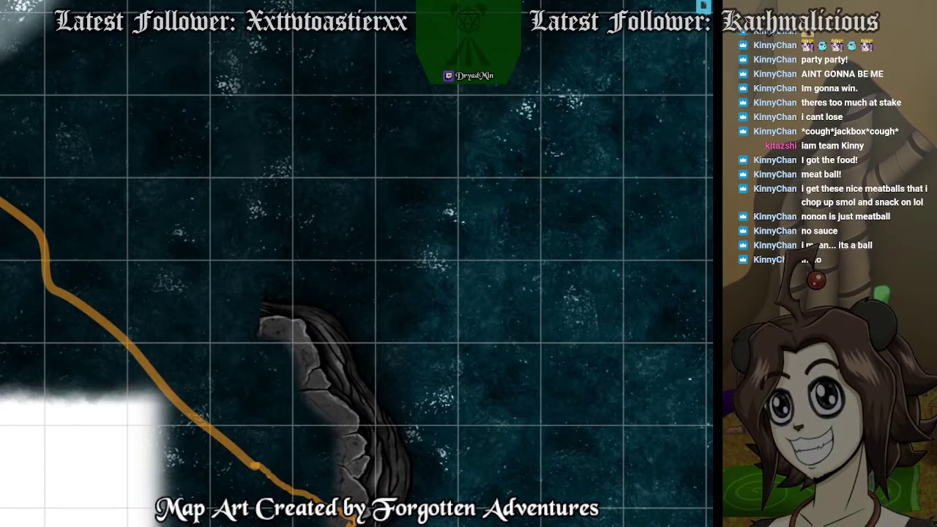
Rotate the curved corner cliff piece more upright, shrink it, and seat its lower end against the straight cliff.
key(space)
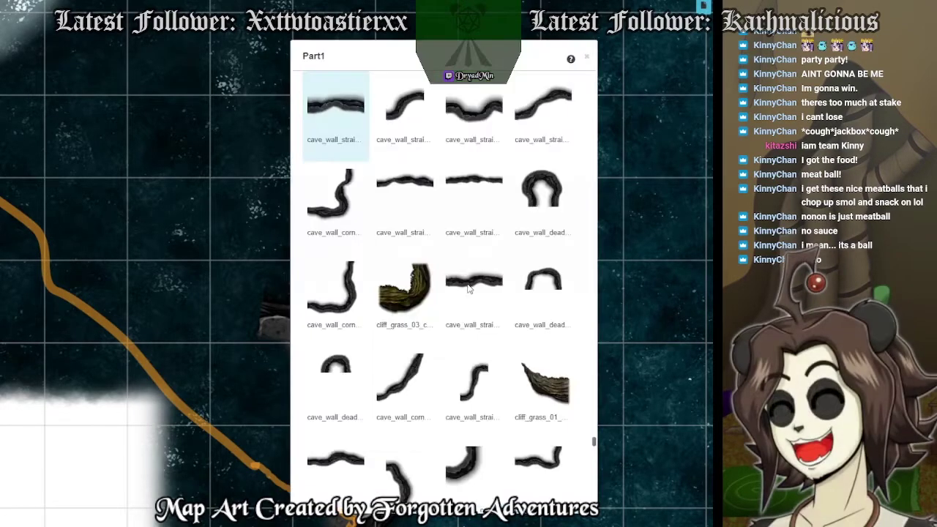
click(586, 56)
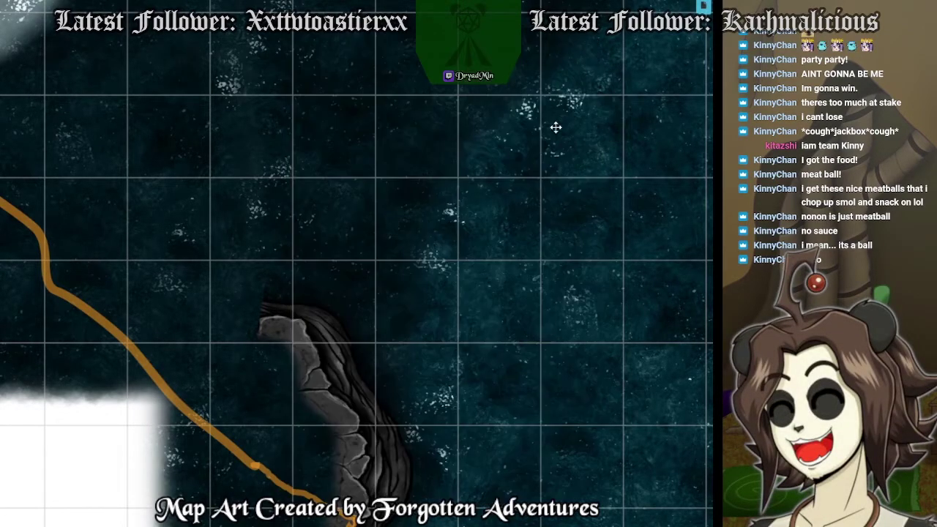
click(315, 372)
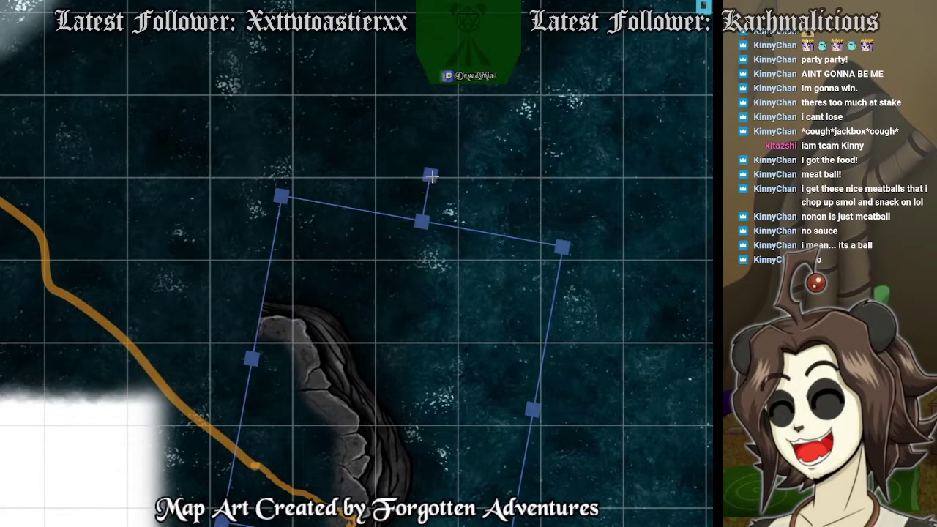
drag(429, 175, 479, 239)
drag(281, 363, 360, 393)
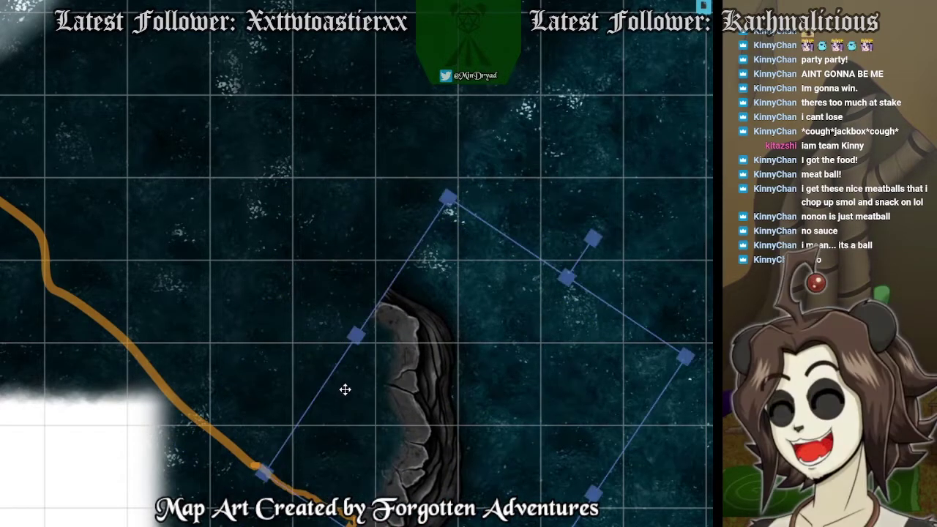
scroll(390, 435, down, 1)
drag(394, 477, 381, 367)
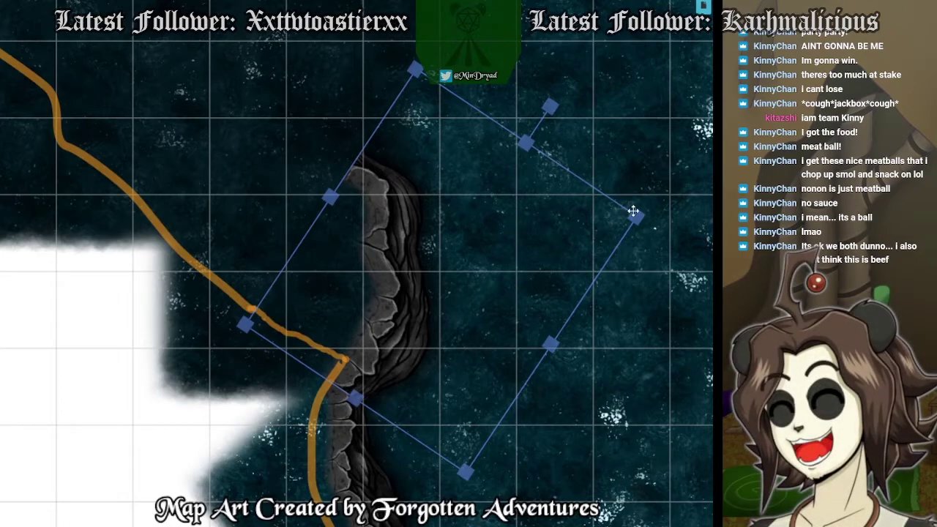
drag(633, 212, 535, 262)
drag(349, 282, 371, 293)
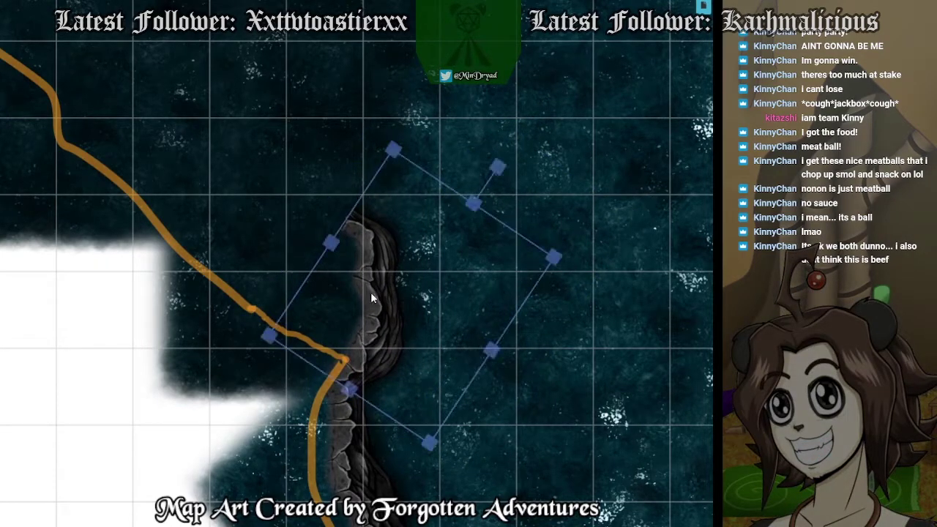
Add an S-curved cliff piece northwest of the corner piece, rotating and resizing it to join the corner's upper end and follow the outline.
drag(305, 239, 362, 303)
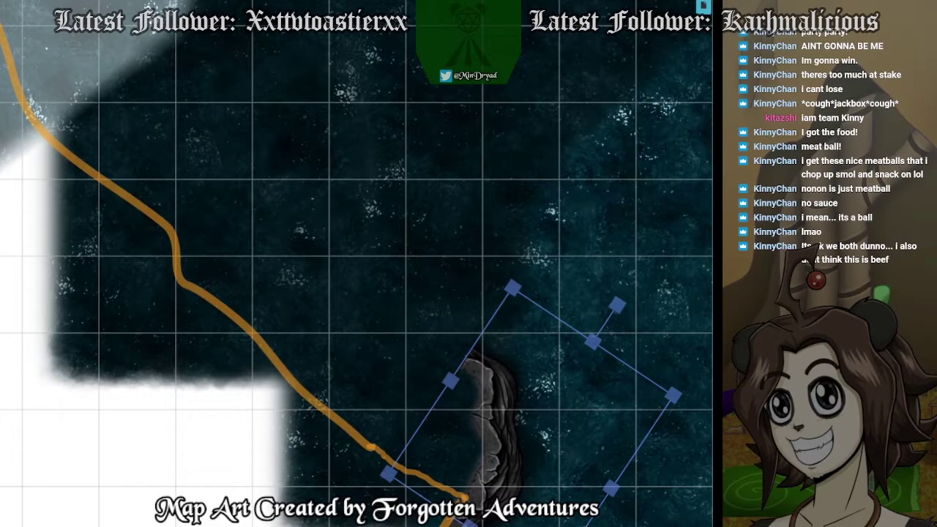
drag(713, 167, 383, 163)
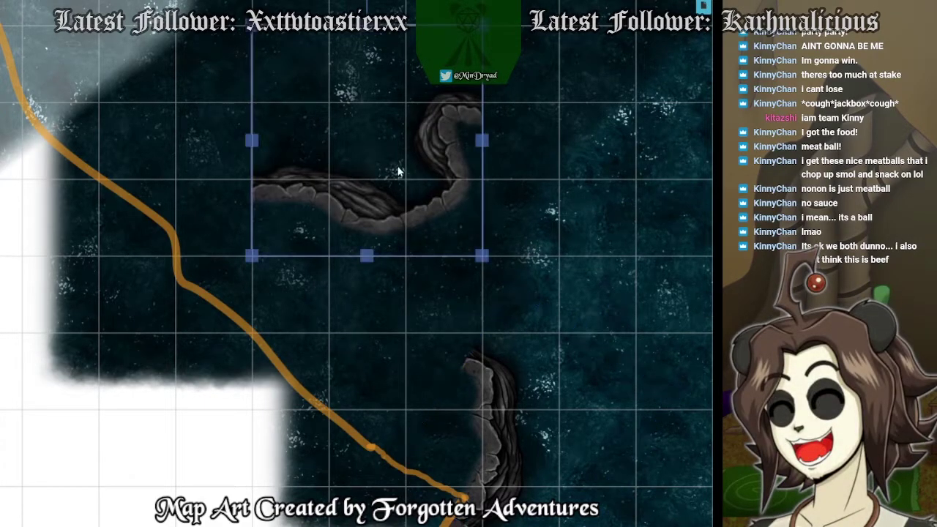
scroll(385, 133, up, 2)
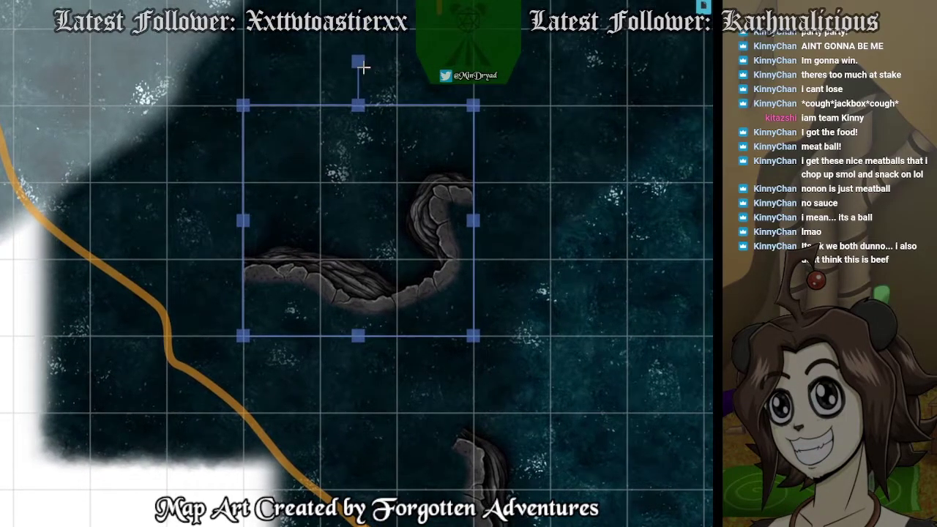
drag(362, 65, 441, 139)
scroll(395, 232, down, 2)
scroll(396, 230, down, 1)
drag(395, 229, 388, 335)
drag(290, 206, 257, 171)
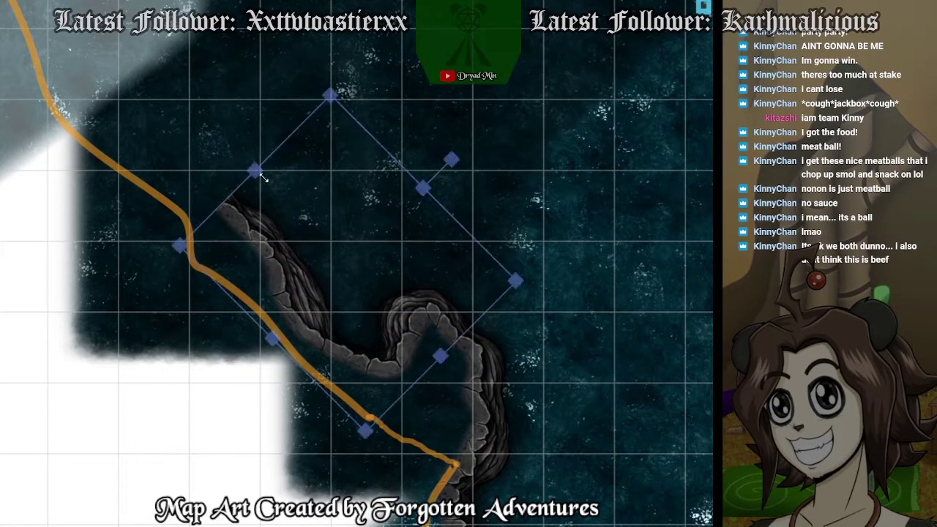
drag(273, 340, 271, 341)
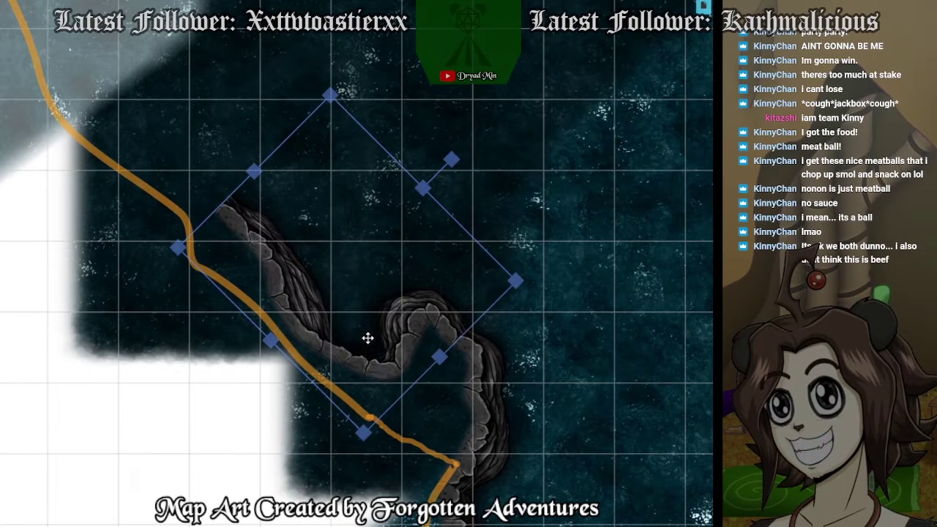
Add a wavy cliff piece north of the S-curved one, turn it vertical, and enlarge it to about five squares long.
mouse_move(359, 317)
mouse_down()
mouse_move(387, 336)
mouse_move(403, 373)
mouse_move(378, 364)
mouse_up()
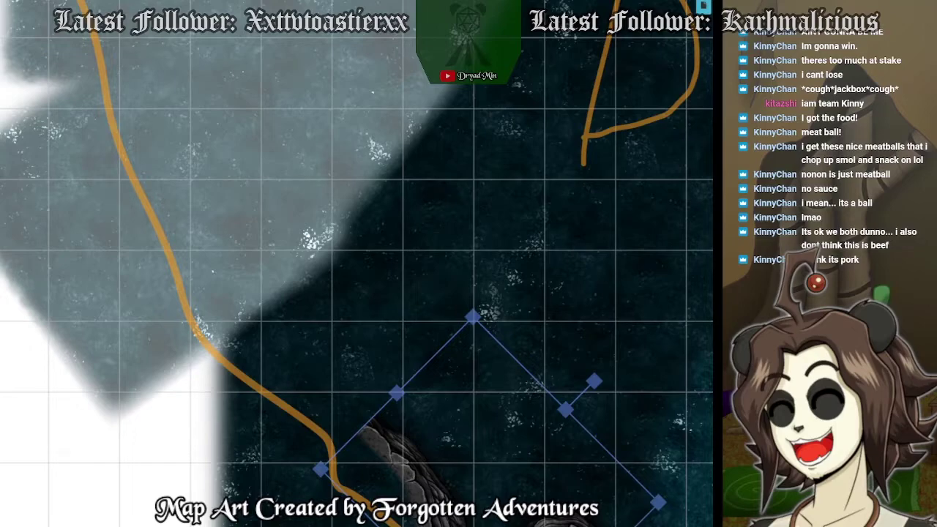
drag(440, 213, 508, 349)
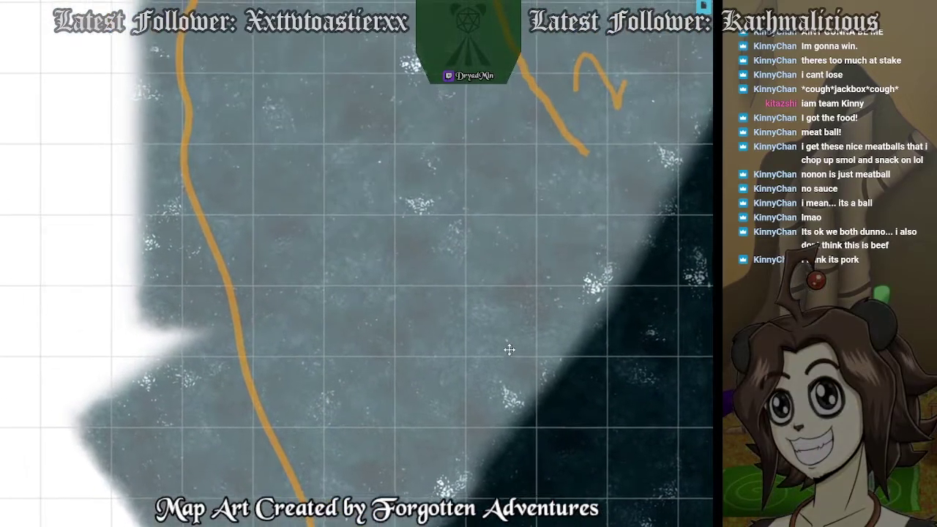
drag(454, 191, 433, 334)
scroll(434, 334, down, 2)
drag(571, 497, 454, 224)
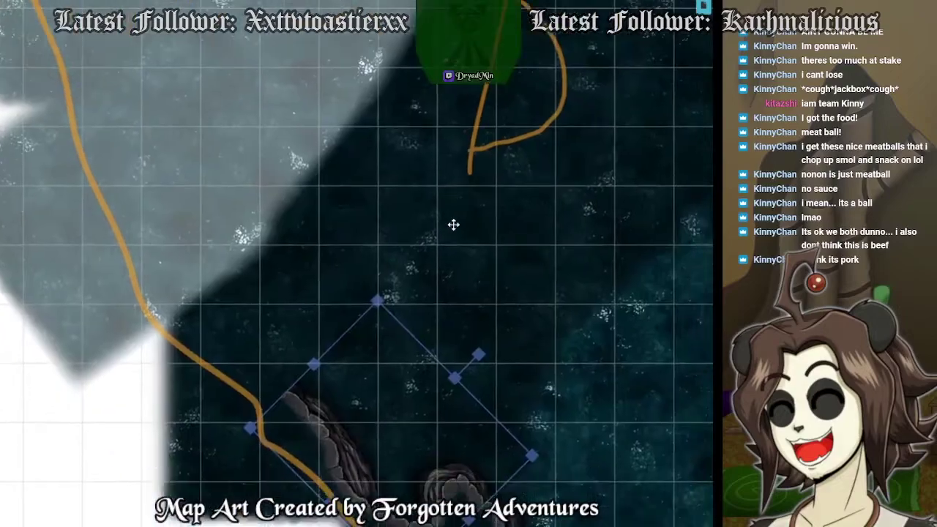
scroll(454, 223, down, 2)
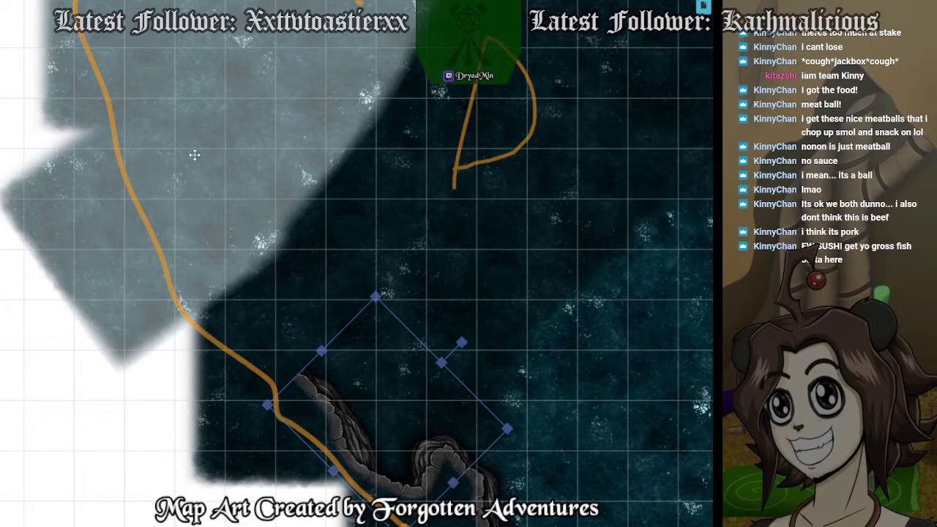
key(ctrl+v)
click(234, 178)
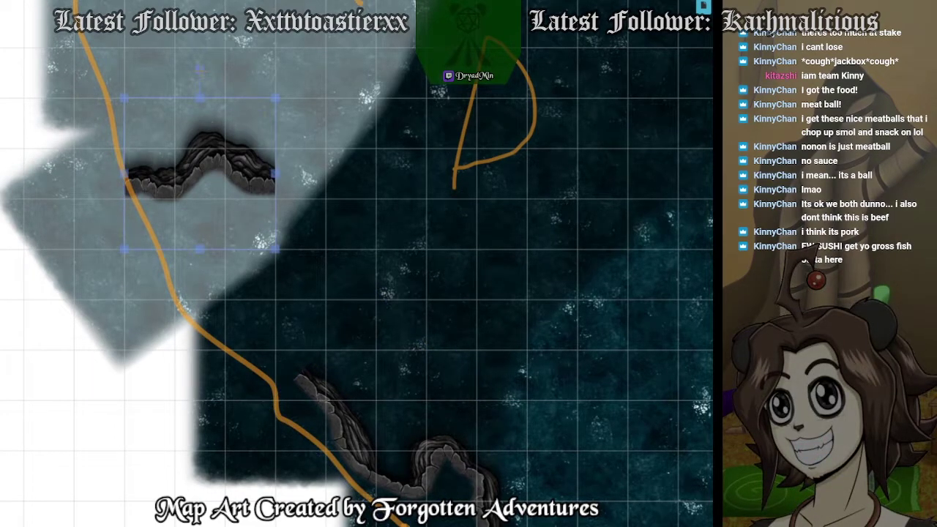
scroll(231, 176, down, 2)
drag(275, 250, 371, 345)
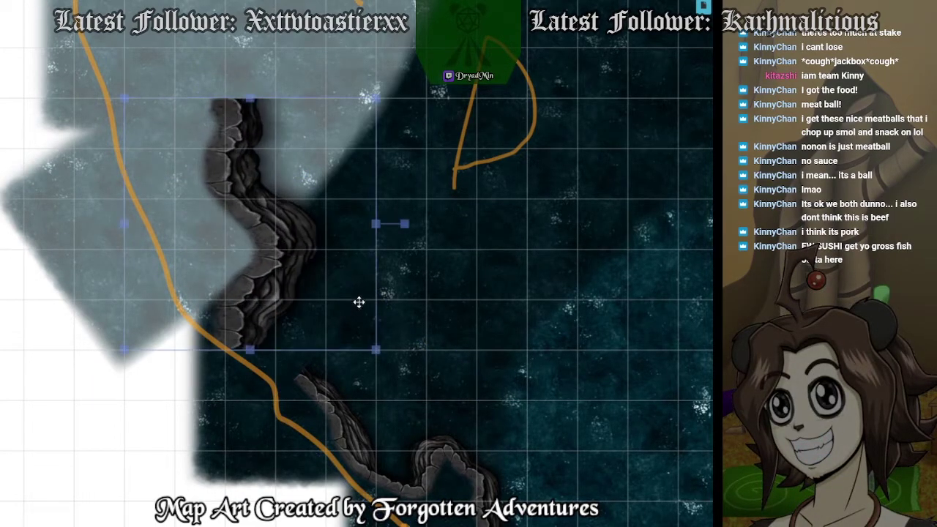
Narrow the wavy piece, tilt it northwest, and join its lower end to the S-curved piece's upper end.
drag(373, 225, 307, 223)
drag(227, 236, 306, 238)
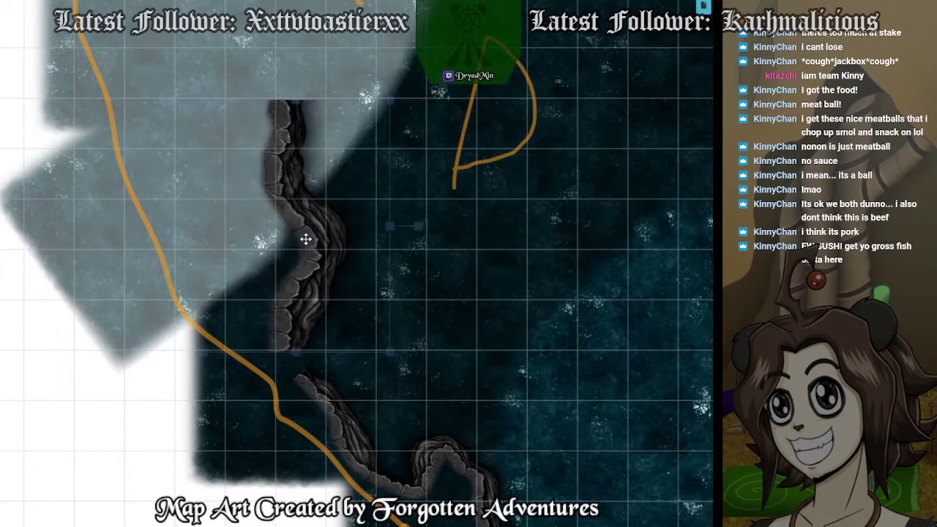
drag(418, 225, 262, 250)
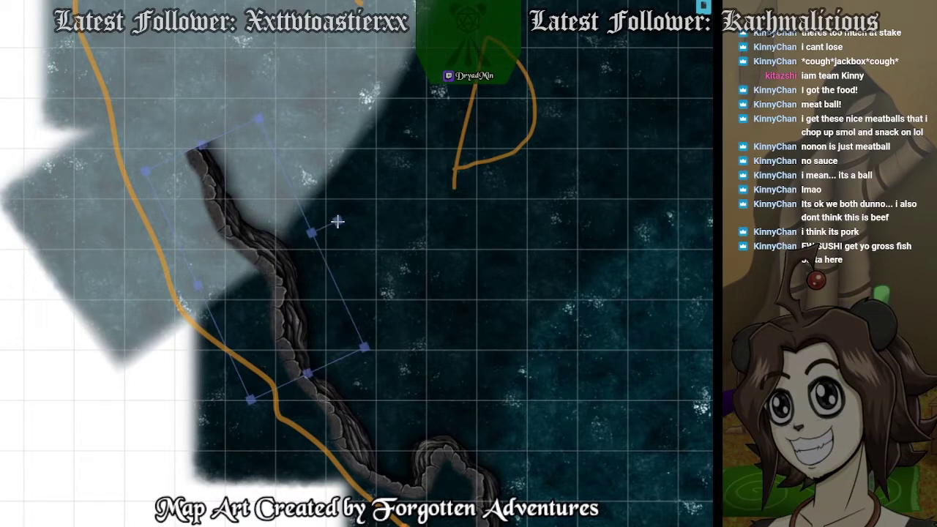
drag(340, 223, 338, 217)
Add a long, nearly straight cliff piece north of the wavy one and rotate it to a northwest diagonal.
drag(295, 244, 380, 435)
drag(338, 288, 236, 311)
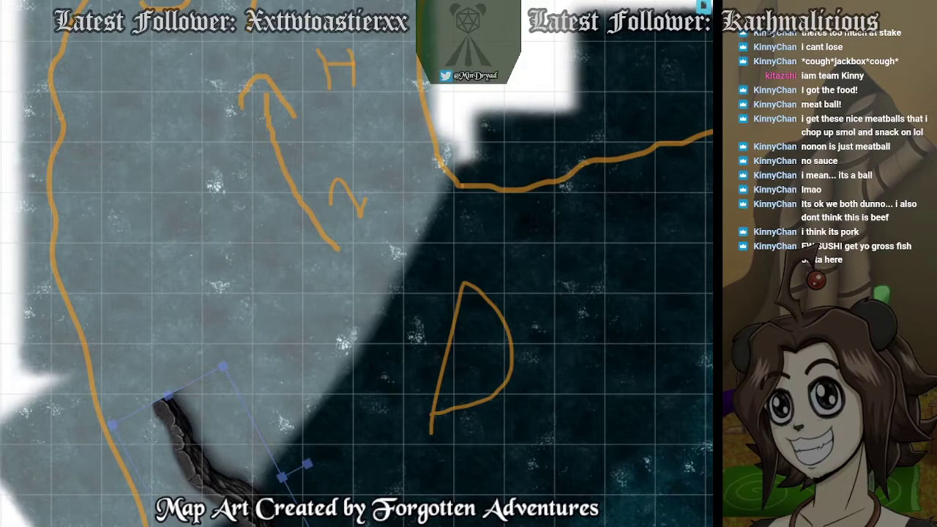
drag(713, 220, 234, 224)
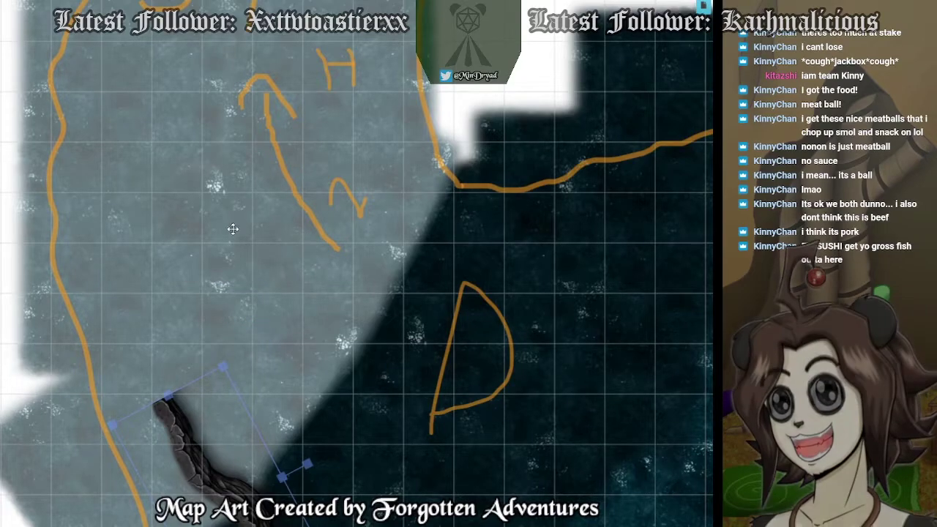
drag(300, 217, 448, 223)
drag(313, 300, 240, 304)
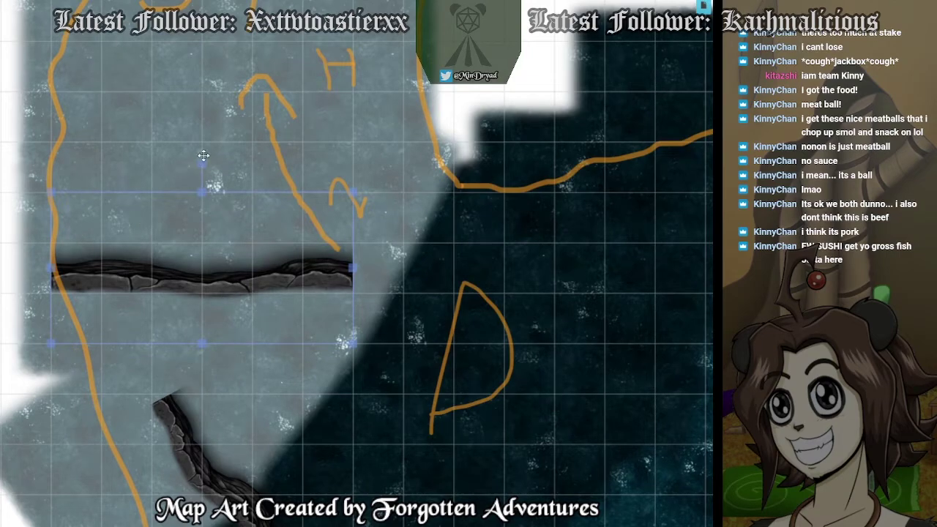
drag(202, 163, 256, 224)
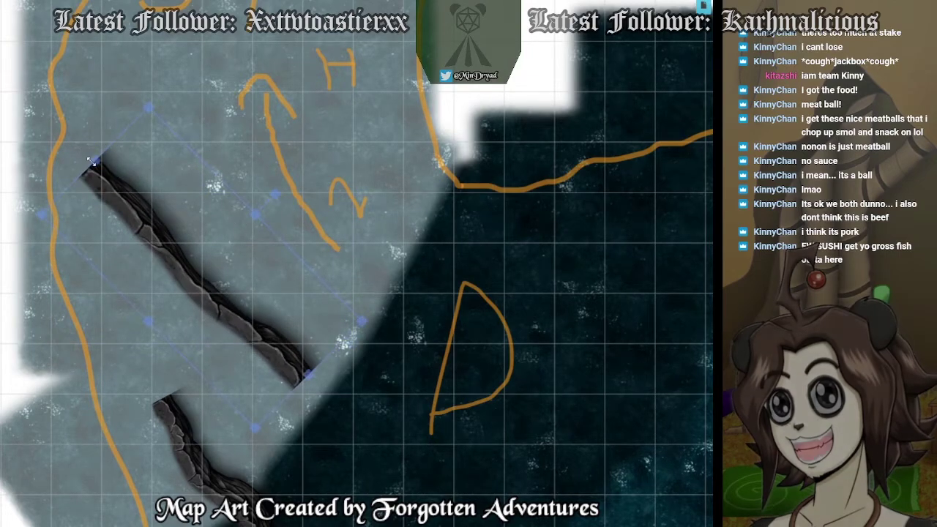
Shorten the long straight piece, rotate it steeper, and shift its lower end onto the wavy piece's upper end.
drag(93, 162, 150, 191)
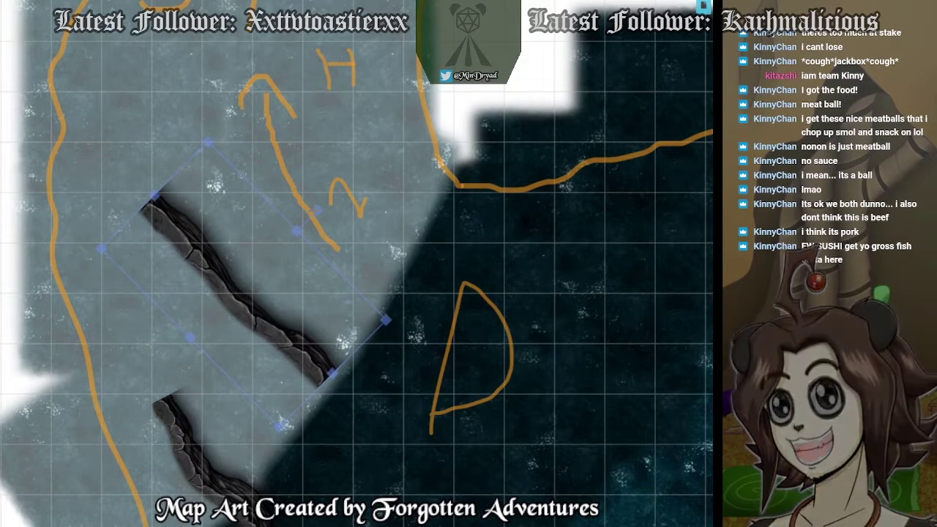
drag(326, 220, 335, 223)
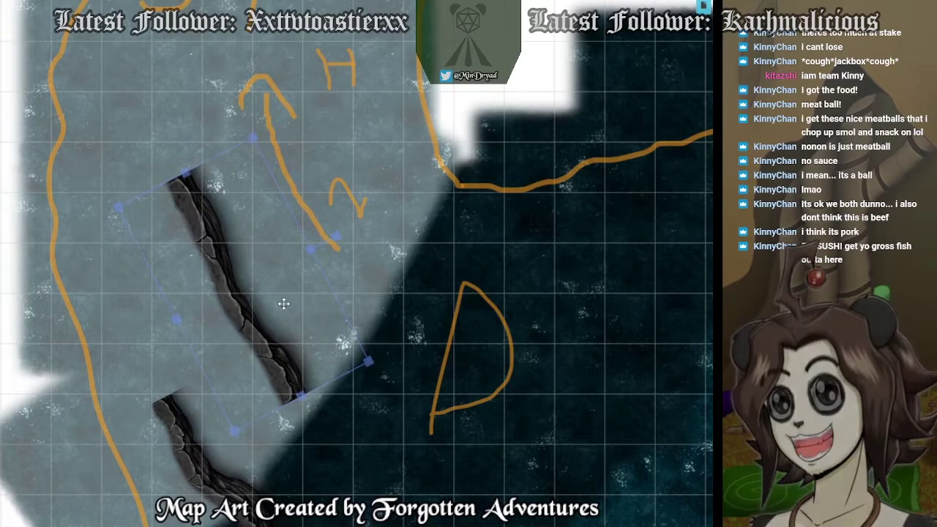
drag(282, 303, 168, 300)
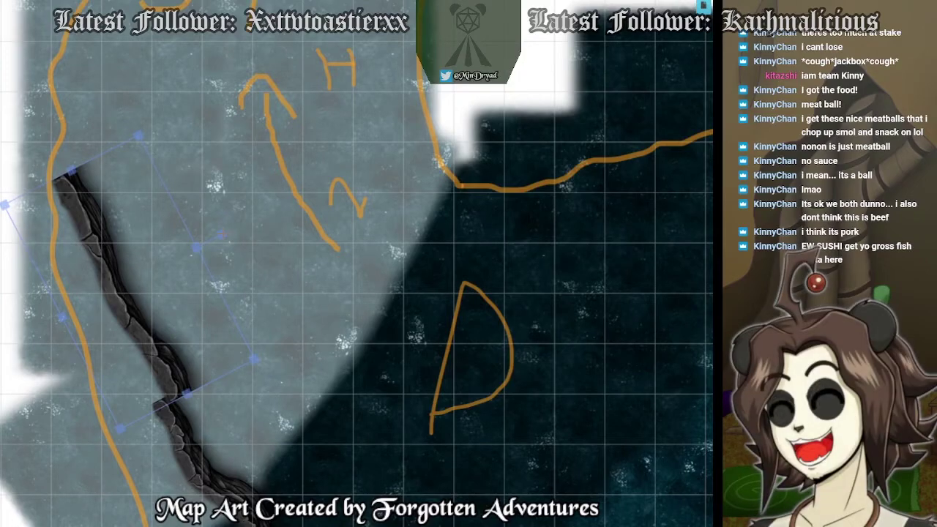
drag(233, 227, 240, 241)
mouse_move(164, 311)
mouse_down()
mouse_move(163, 303)
mouse_move(155, 309)
mouse_up()
Survey the rest of the orange outline to the north and east, and measure a distance southwest across the open water.
scroll(154, 309, up, 6)
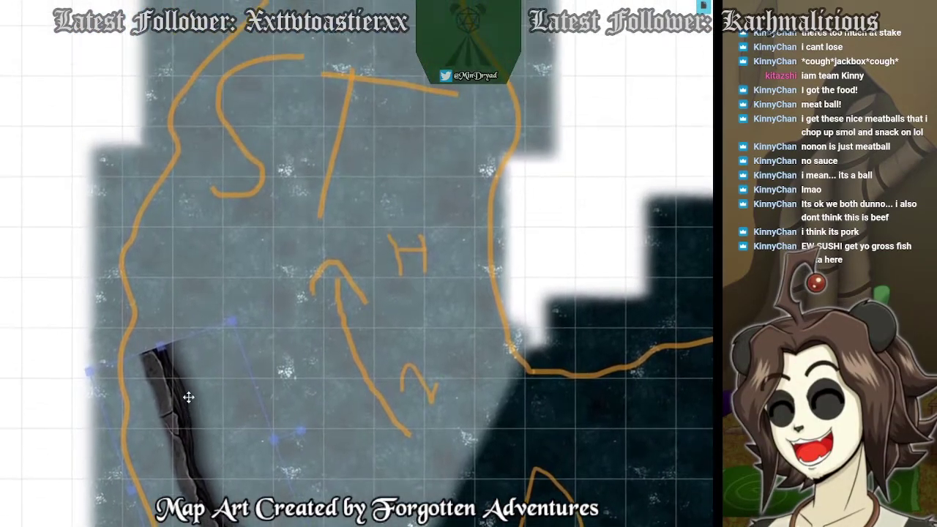
drag(274, 390, 92, 0)
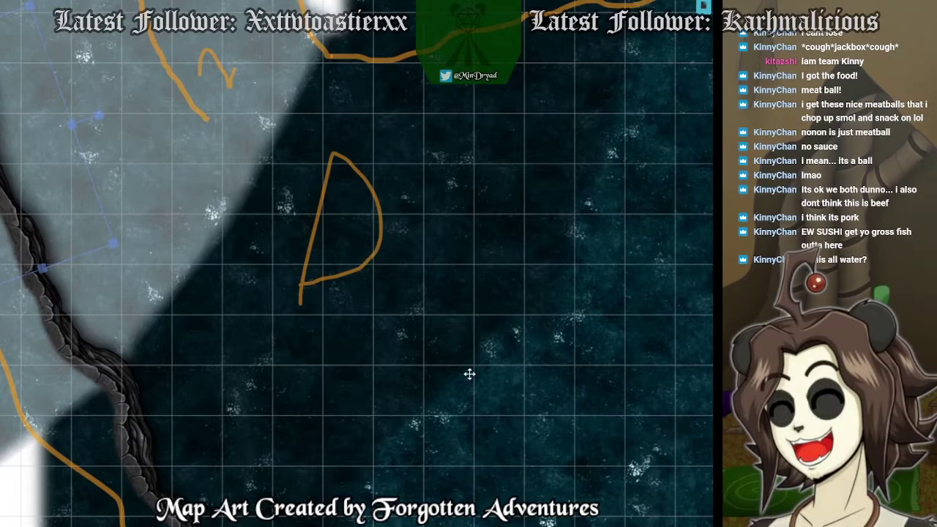
scroll(514, 321, down, 3)
scroll(504, 297, up, 2)
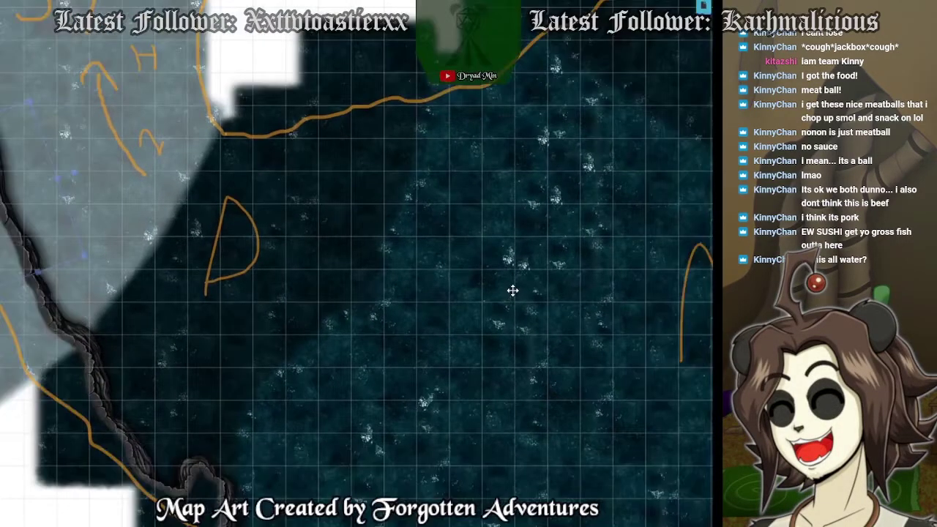
scroll(505, 307, down, 1)
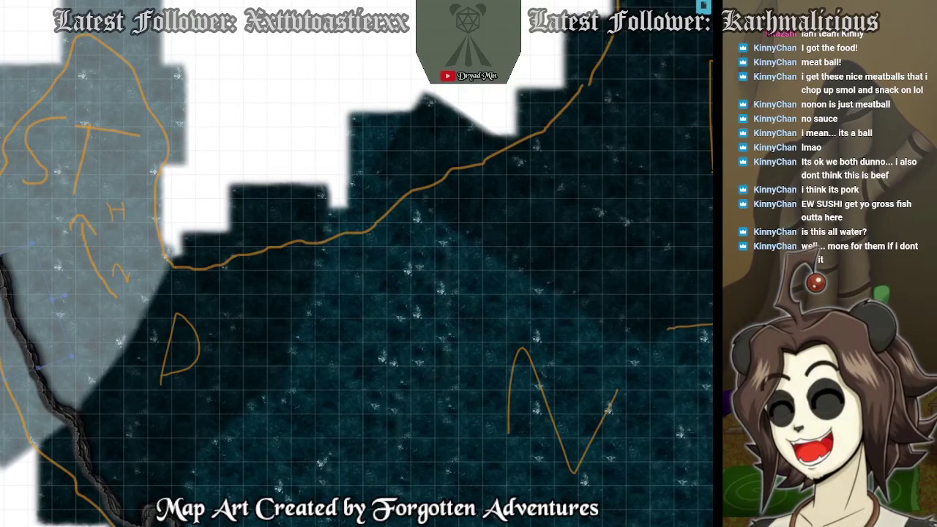
mouse_move(661, 115)
mouse_down()
mouse_move(552, 182)
mouse_move(523, 170)
mouse_move(641, 215)
mouse_up()
drag(588, 164, 632, 119)
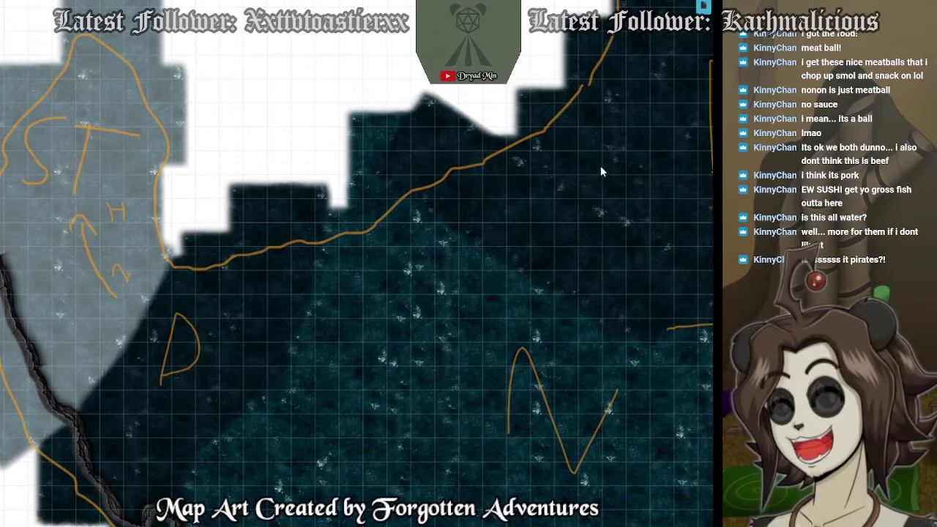
drag(614, 163, 576, 228)
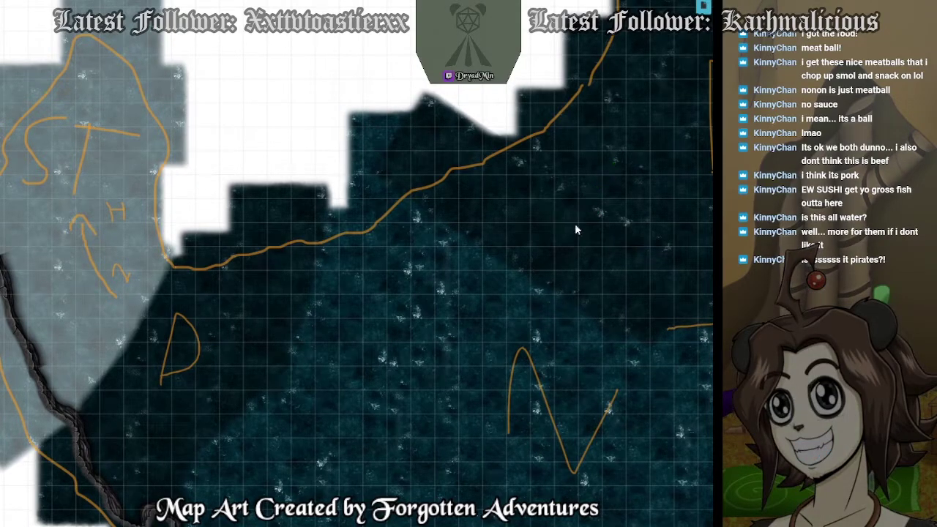
drag(589, 188, 406, 316)
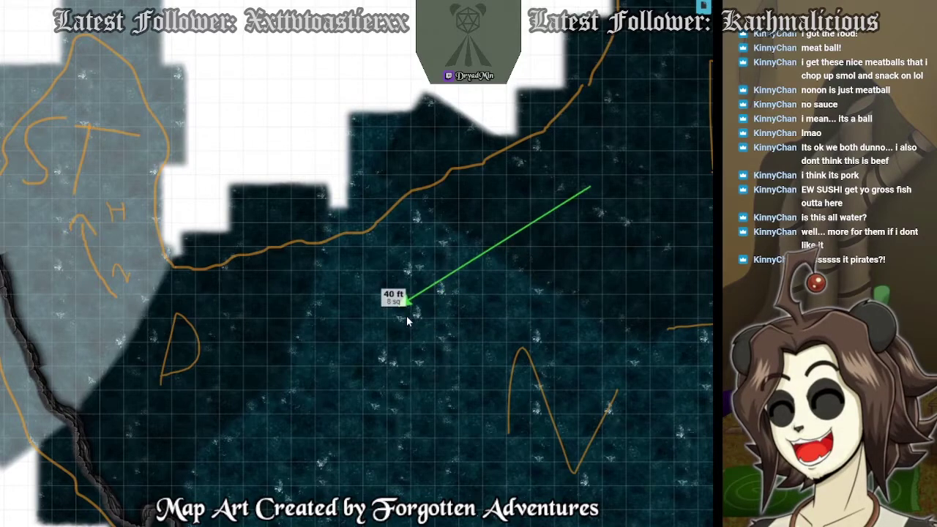
mouse_move(635, 165)
mouse_down()
mouse_move(487, 295)
mouse_move(422, 307)
mouse_move(454, 291)
mouse_move(415, 286)
mouse_move(410, 311)
mouse_move(438, 297)
mouse_move(274, 305)
mouse_move(211, 339)
mouse_move(226, 318)
mouse_move(156, 300)
mouse_move(125, 276)
mouse_move(86, 211)
mouse_move(92, 206)
mouse_up()
drag(183, 306, 93, 177)
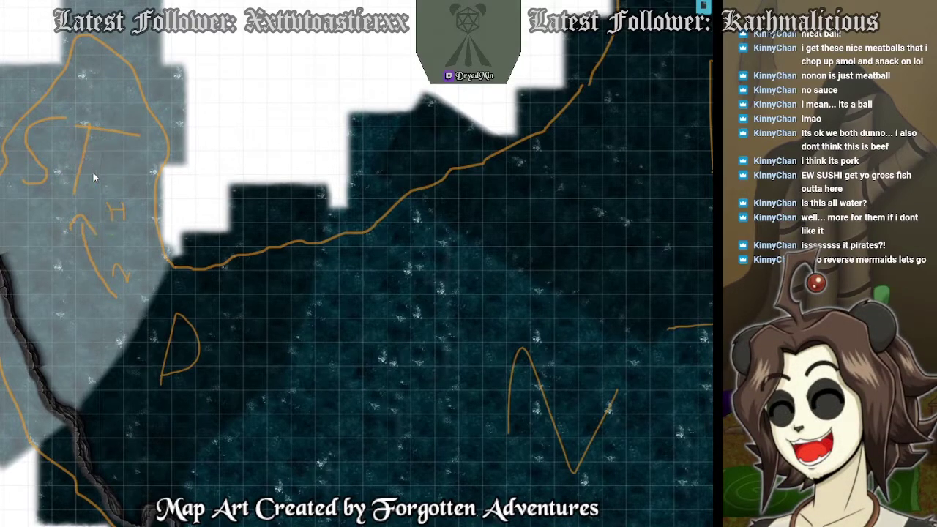
mouse_move(92, 245)
mouse_down()
mouse_move(664, 238)
mouse_move(710, 166)
mouse_move(633, 149)
mouse_move(131, 252)
mouse_move(104, 239)
mouse_up()
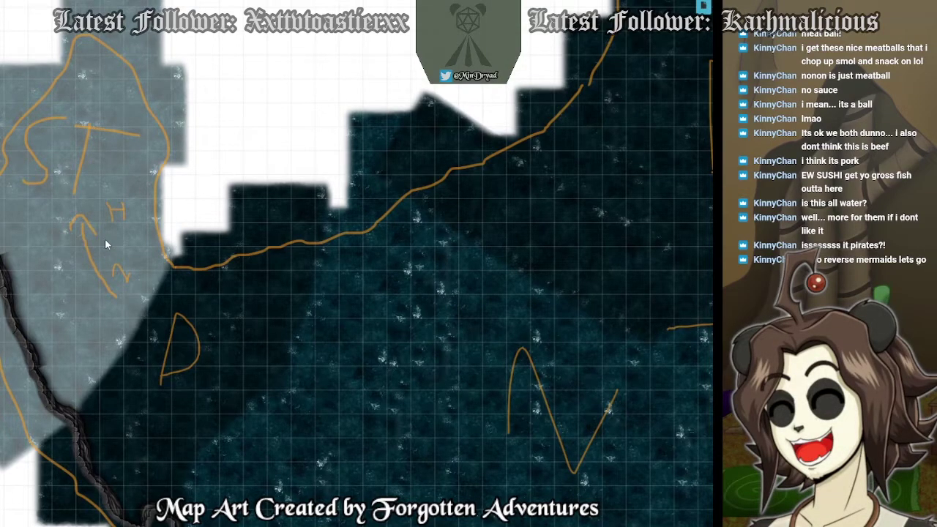
Survey the remaining orange outline from the western shallows along the stepped white gap and north to the small inlet.
drag(105, 263, 244, 337)
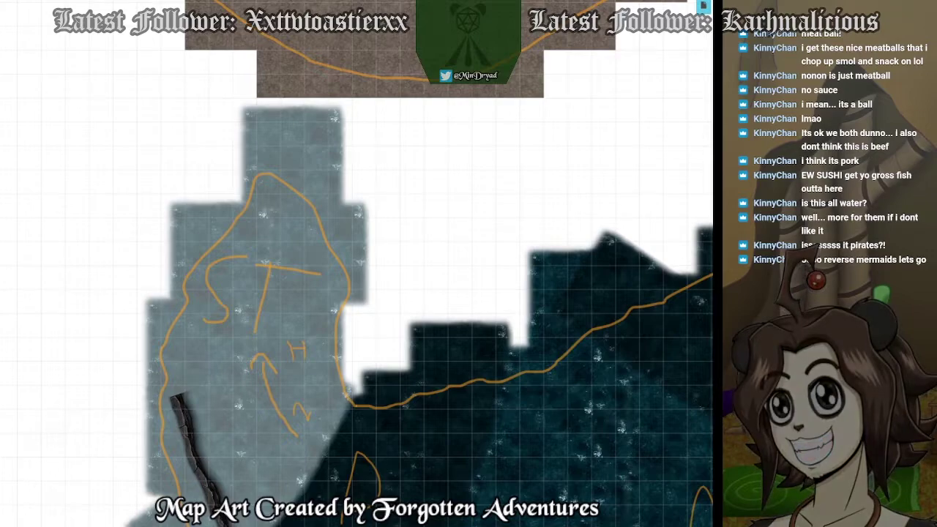
scroll(468, 241, down, 1)
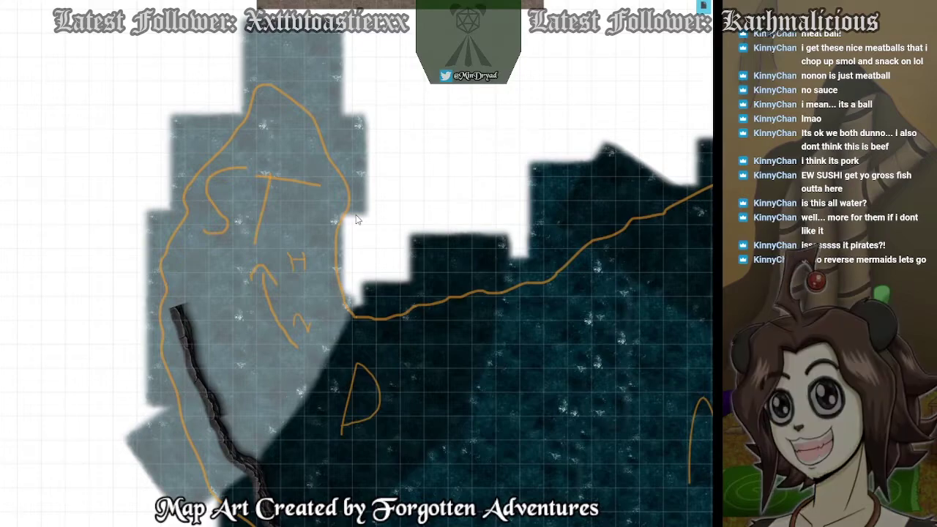
mouse_move(355, 215)
mouse_down()
mouse_move(321, 265)
mouse_move(324, 332)
mouse_up()
drag(414, 298, 382, 329)
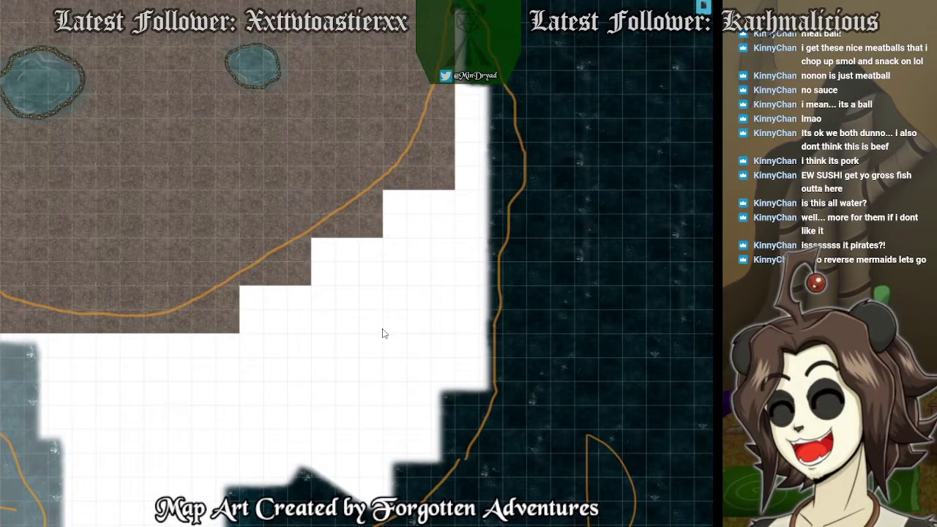
drag(252, 193, 235, 338)
drag(487, 163, 434, 308)
drag(446, 258, 466, 168)
drag(465, 329, 428, 98)
mouse_move(395, 350)
mouse_down()
mouse_move(451, 139)
mouse_move(383, 465)
mouse_up()
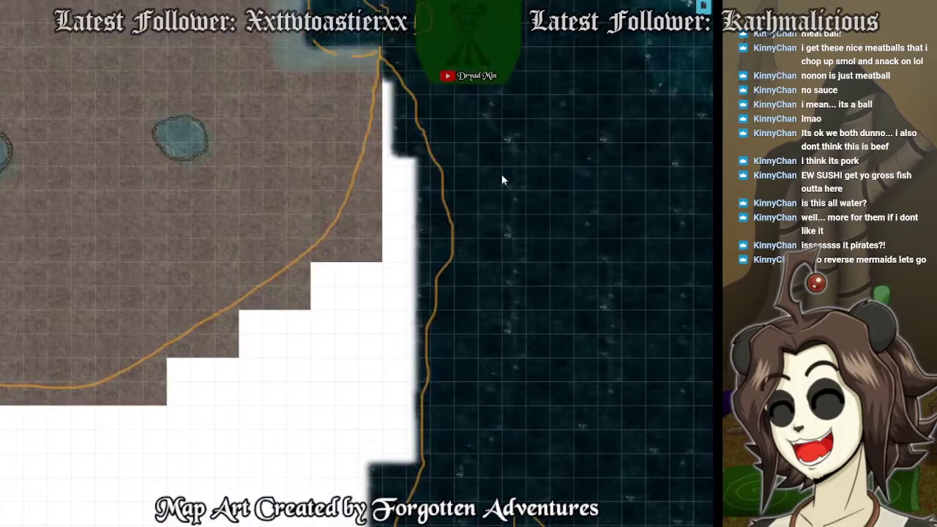
drag(501, 173, 479, 269)
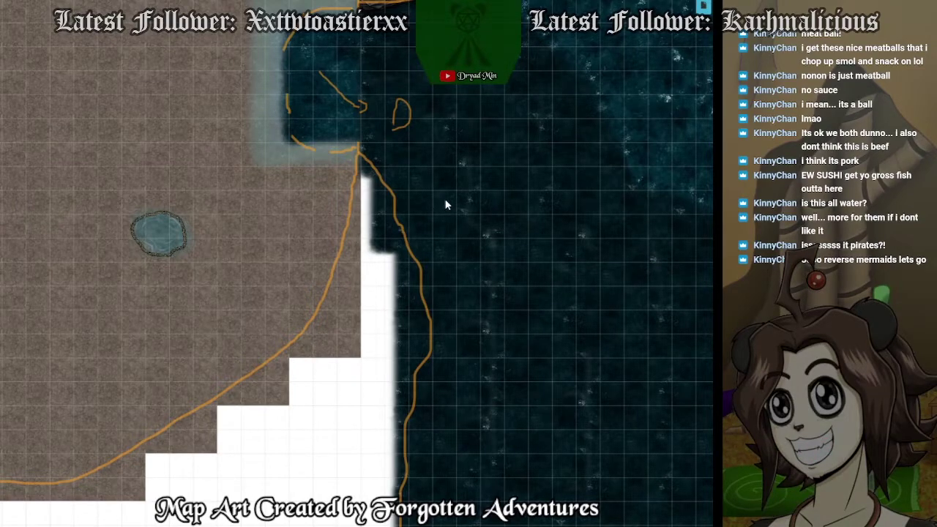
drag(445, 200, 454, 242)
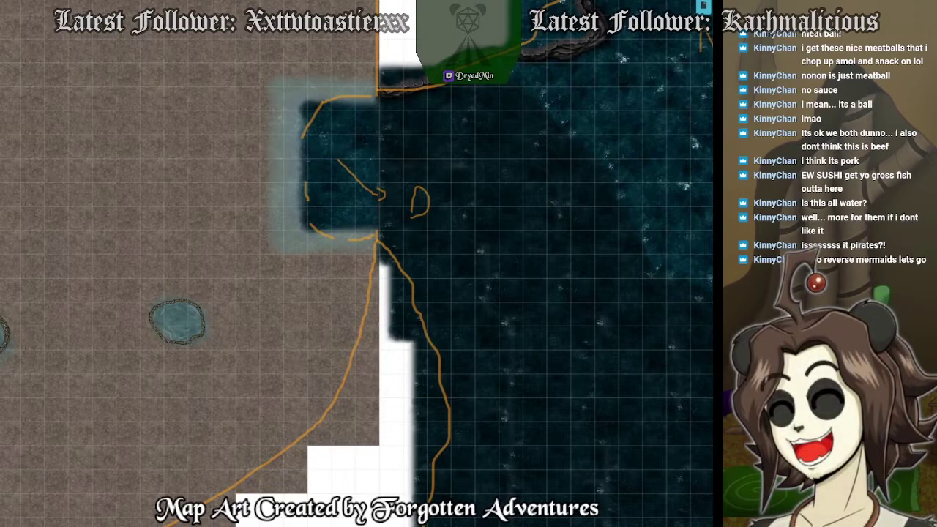
Add an S-curved cliff piece, turn it toward the southeast, and fit its upper end to the inlet's southern corner.
drag(426, 364, 344, 267)
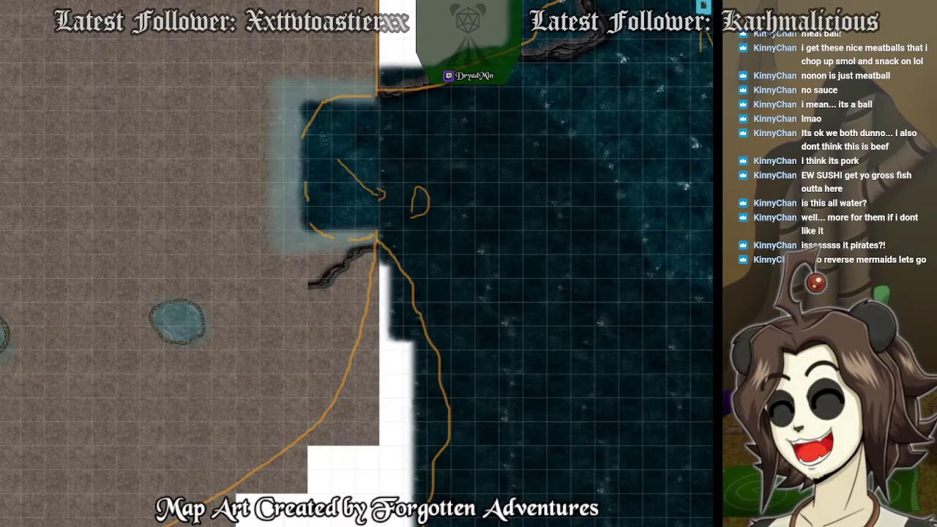
drag(341, 273, 596, 349)
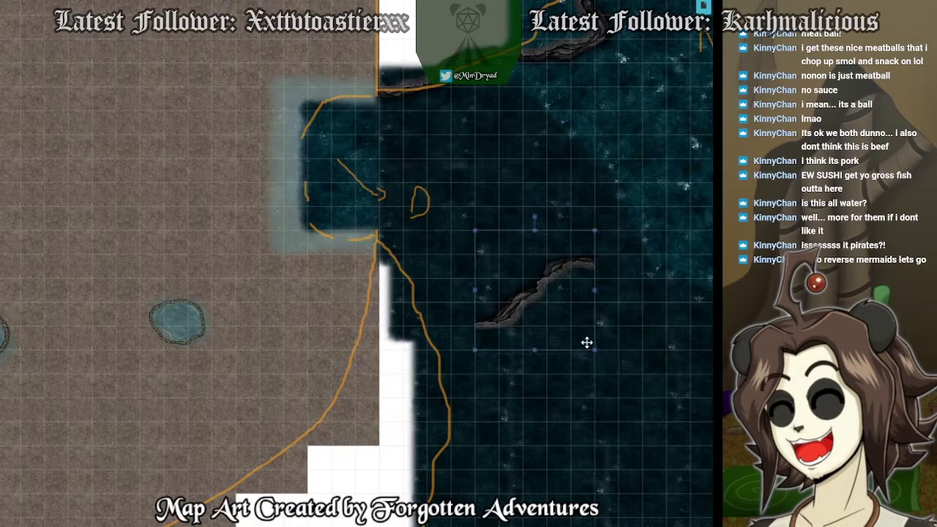
drag(551, 316, 485, 344)
drag(460, 241, 438, 294)
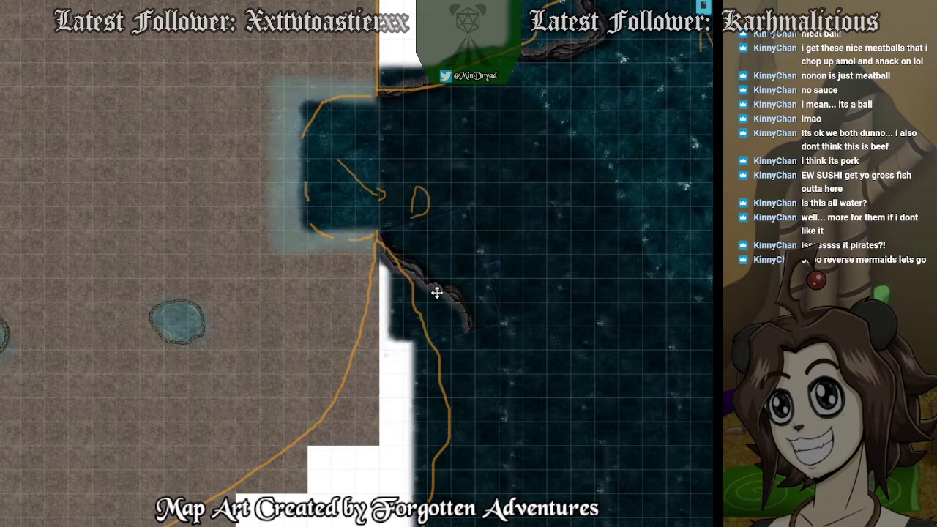
drag(499, 268, 455, 293)
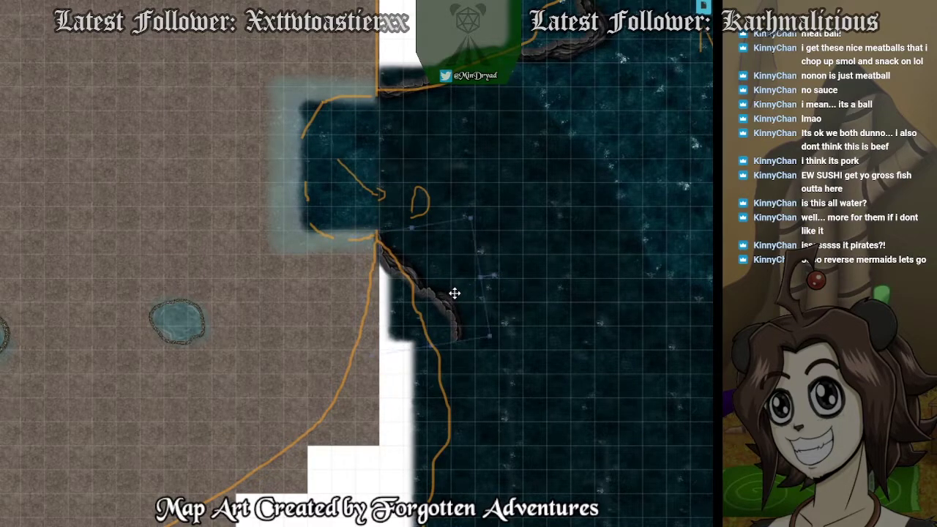
drag(545, 472, 519, 347)
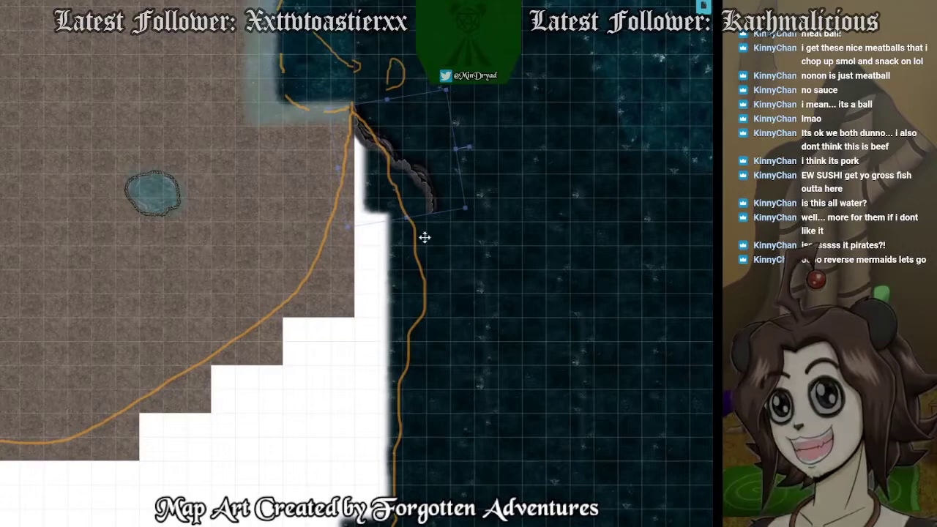
drag(428, 206, 430, 204)
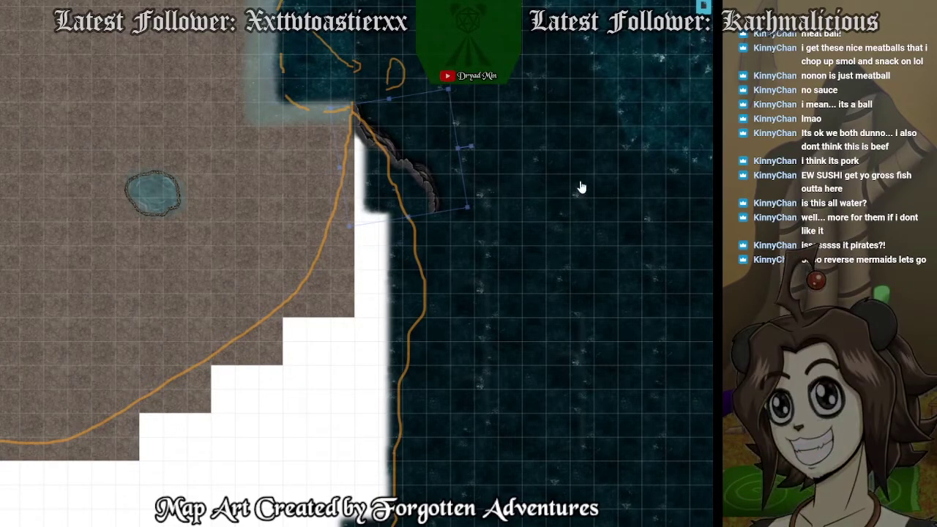
Place a straight cave wall piece vertically, enlarge and tilt it slightly, and join it to the S-curved piece's lower end.
key(alt+Tab)
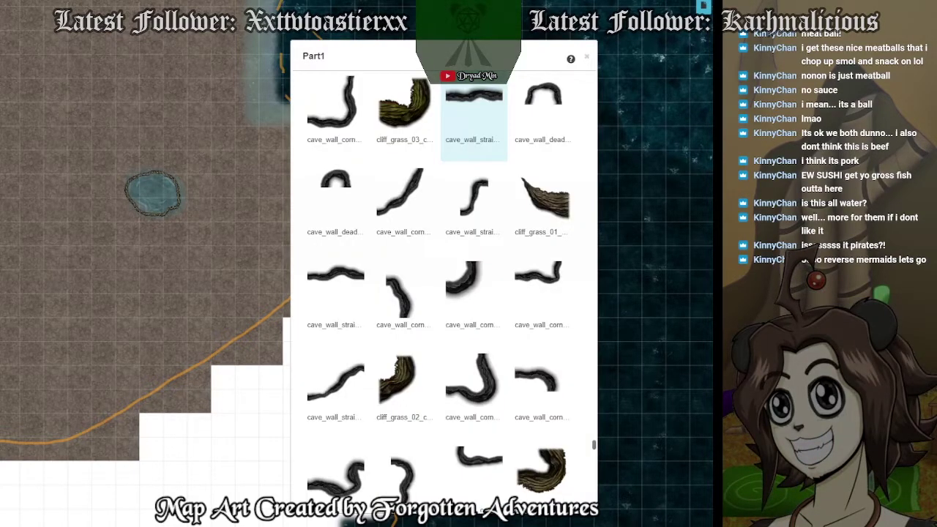
drag(490, 98, 488, 271)
click(587, 58)
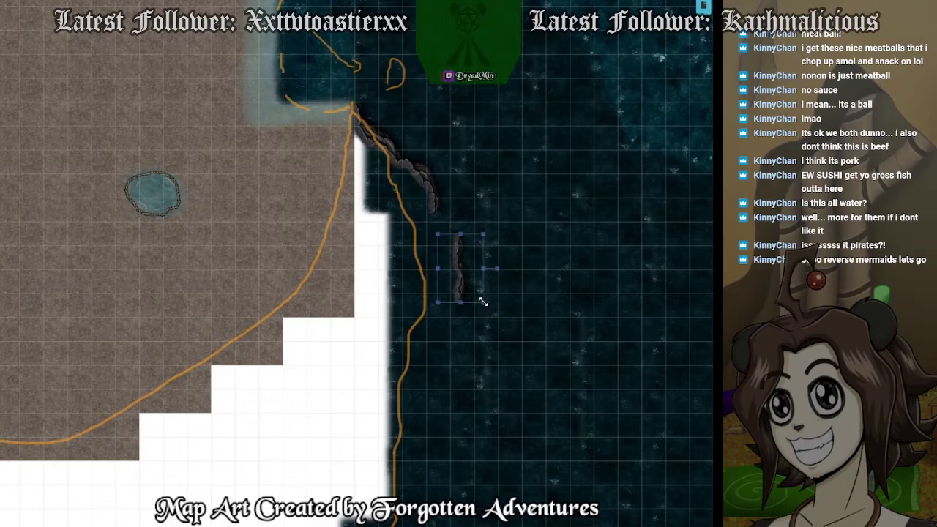
drag(493, 317, 486, 264)
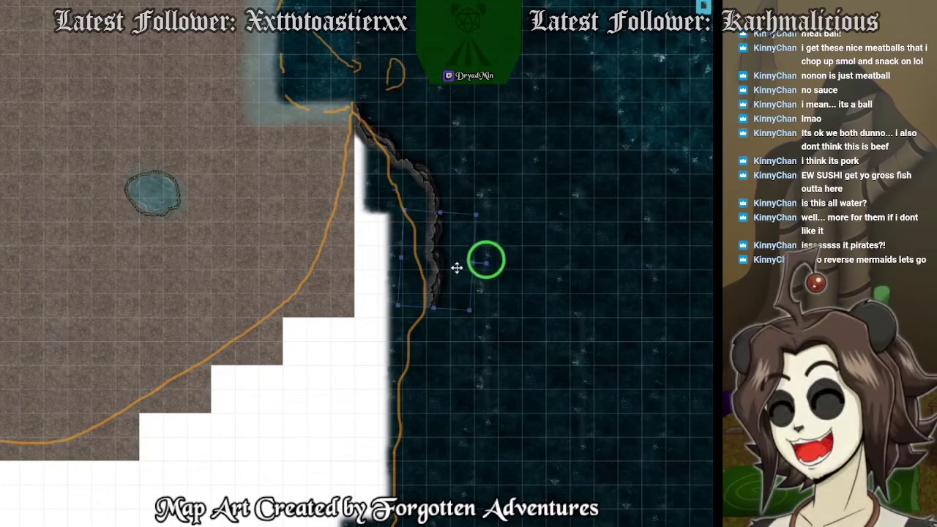
Add a bulging straight cliff piece below the previous one, turn it vertical, and enlarge it to five grid squares long.
key(ctrl+v)
drag(467, 401, 479, 306)
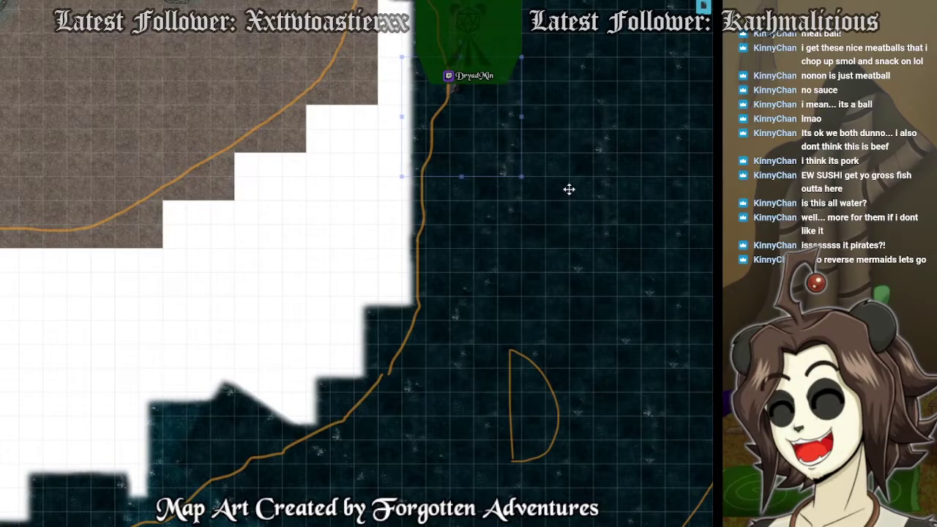
scroll(557, 213, up, 3)
drag(620, 197, 560, 309)
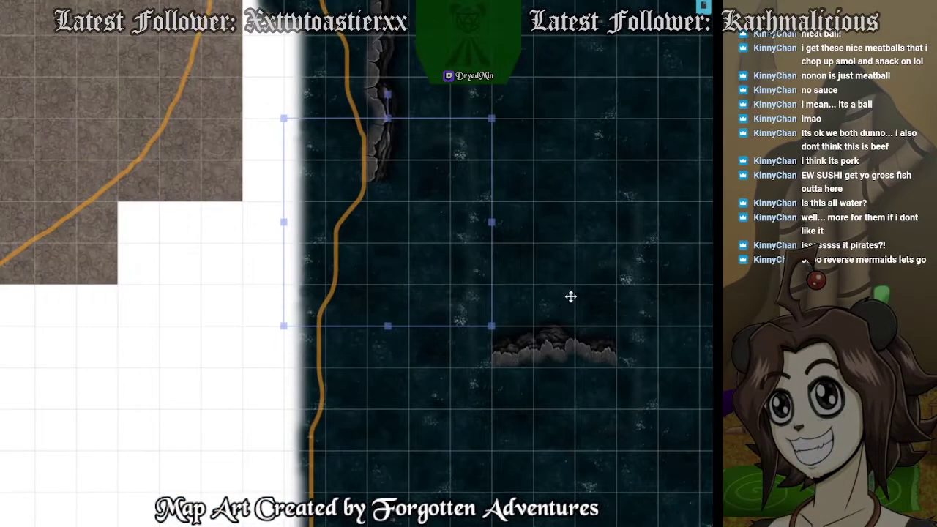
drag(559, 346, 431, 230)
drag(431, 137, 493, 222)
click(494, 264)
click(454, 287)
drag(492, 283, 573, 376)
drag(484, 318, 431, 320)
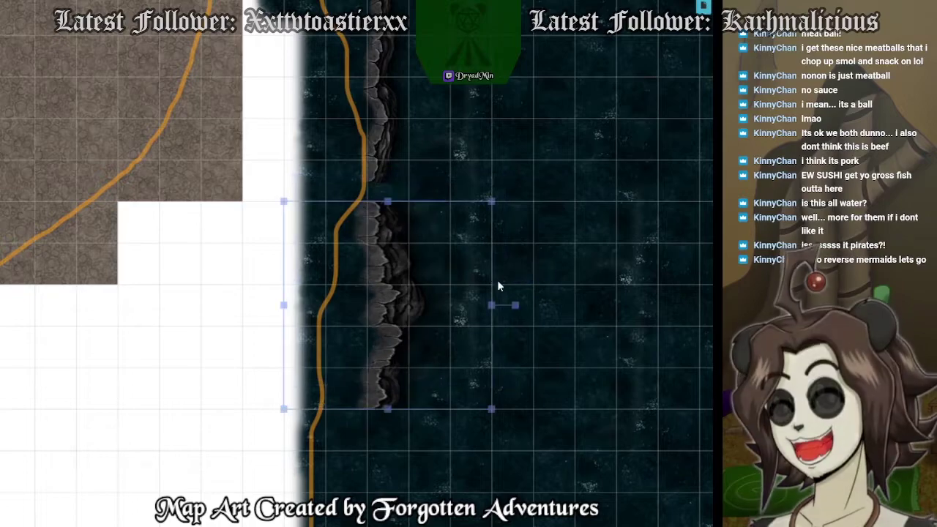
Narrow the bulging piece to four grid squares, tilt its lower end southwest, and join its top to the straight piece.
drag(491, 305, 449, 307)
drag(359, 282, 368, 269)
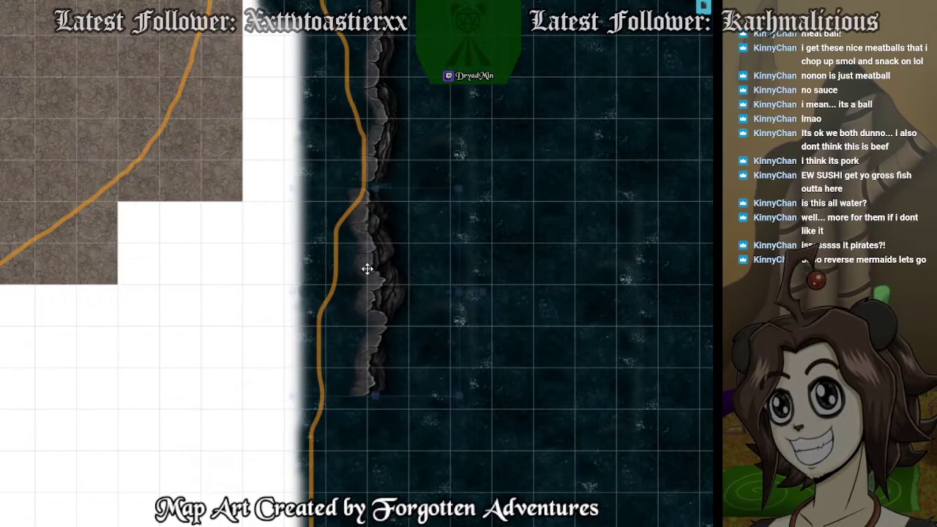
drag(483, 290, 485, 300)
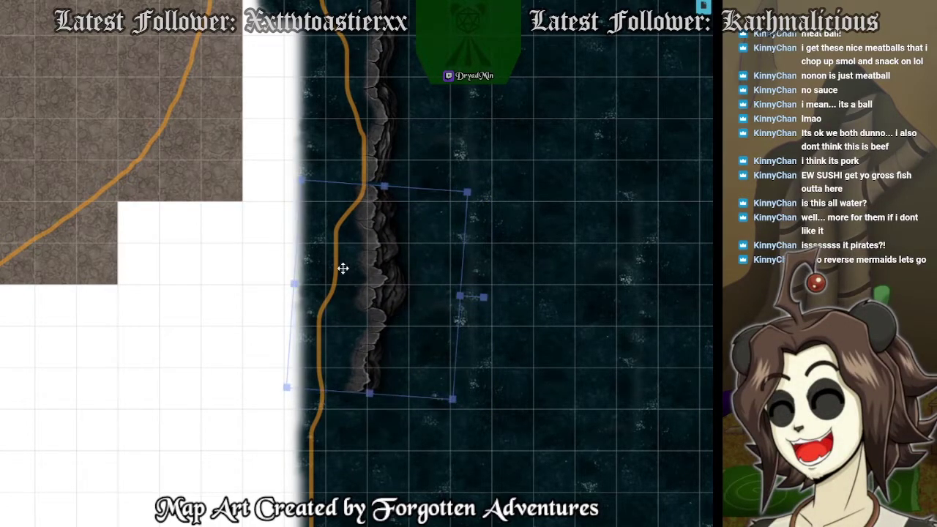
drag(343, 269, 341, 261)
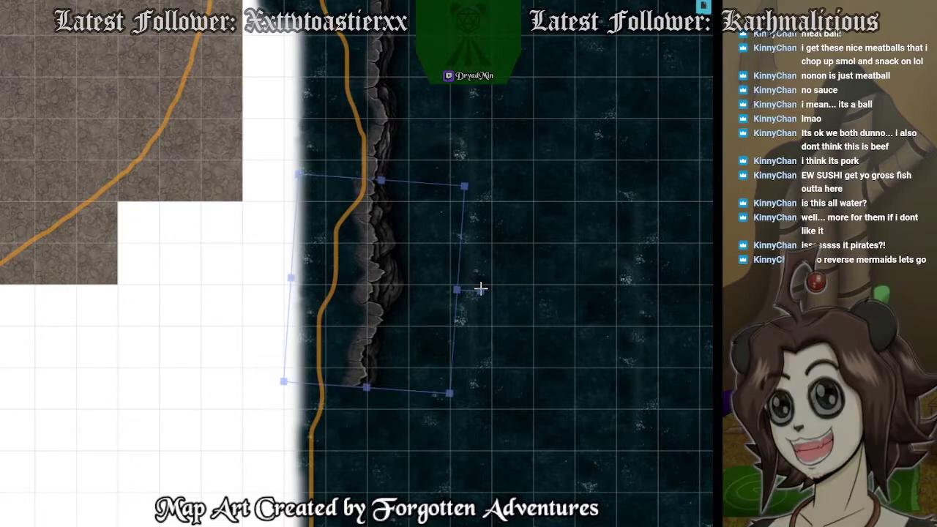
drag(480, 289, 419, 300)
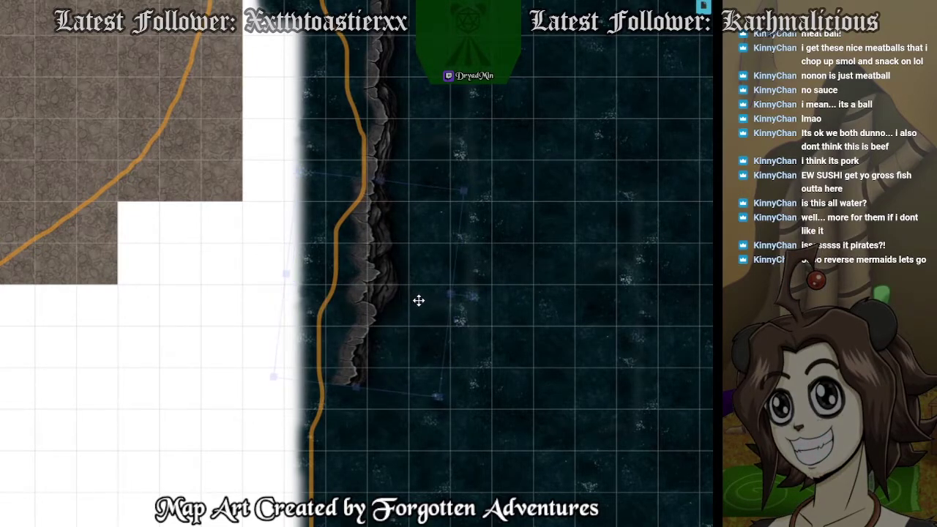
Add a zigzag cliff piece farther south along the outline, turn it vertical, and enlarge it to five by nine grid squares.
drag(464, 422, 477, 168)
drag(499, 444, 517, 341)
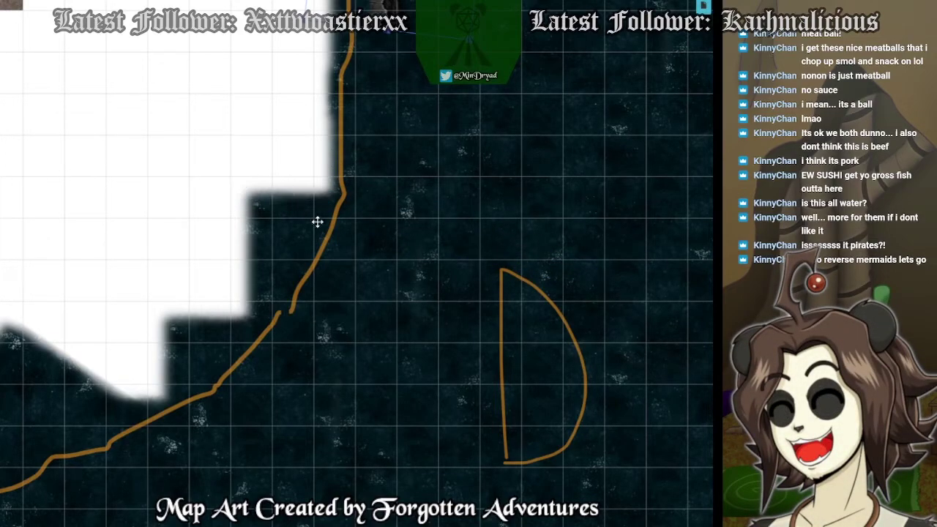
key(ctrl+v)
click(258, 160)
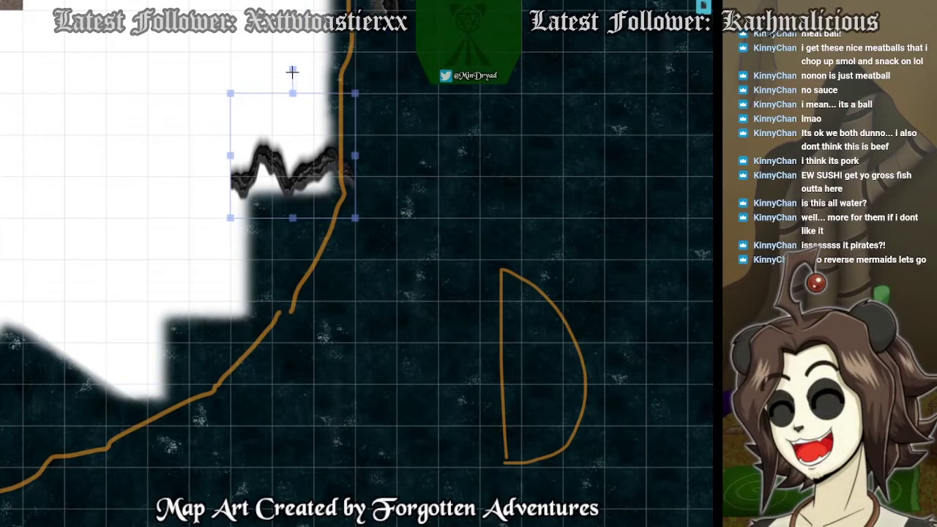
drag(292, 72, 378, 155)
drag(319, 175, 352, 195)
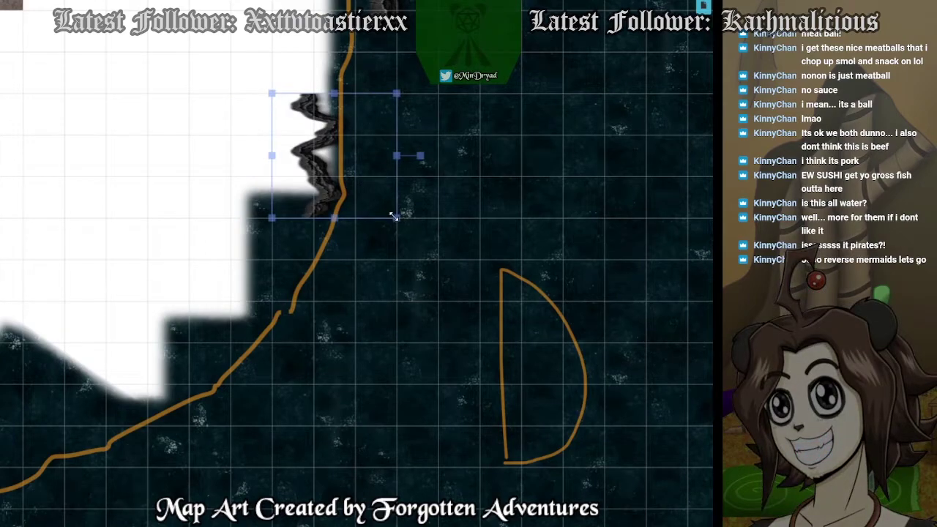
drag(393, 216, 479, 280)
drag(375, 281, 347, 447)
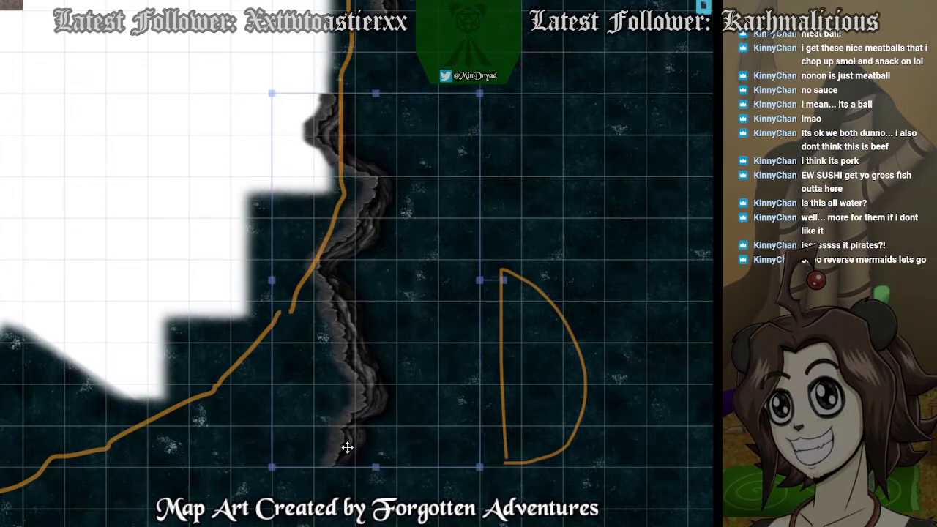
Move the zigzag piece up the outline, rotate its lower end toward the southwest, and shorten it slightly.
drag(353, 236, 337, 169)
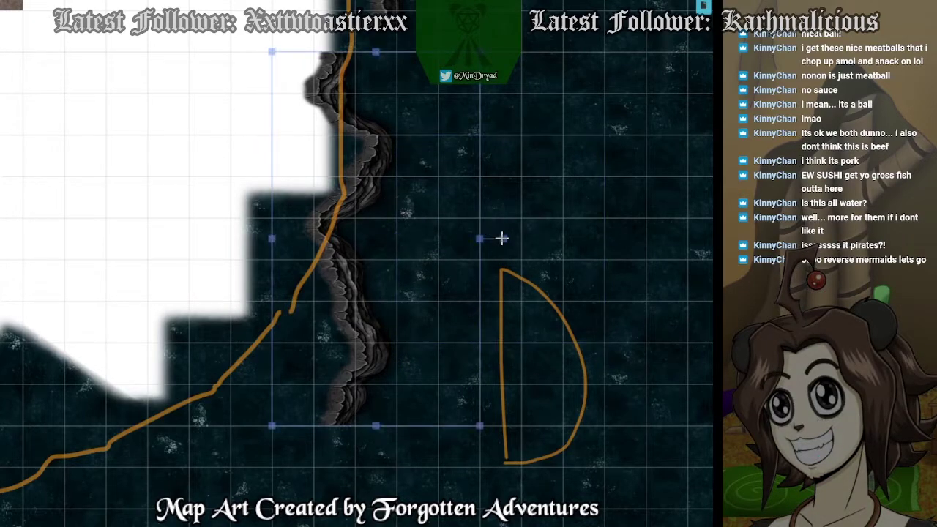
drag(501, 238, 504, 261)
drag(330, 226, 347, 206)
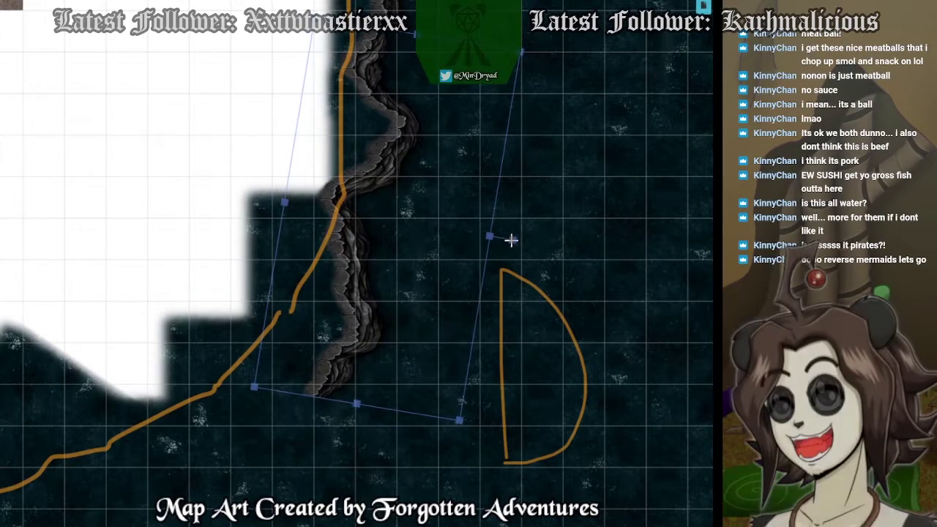
drag(510, 238, 514, 253)
mouse_move(349, 209)
mouse_down()
mouse_move(320, 209)
mouse_move(331, 209)
mouse_up()
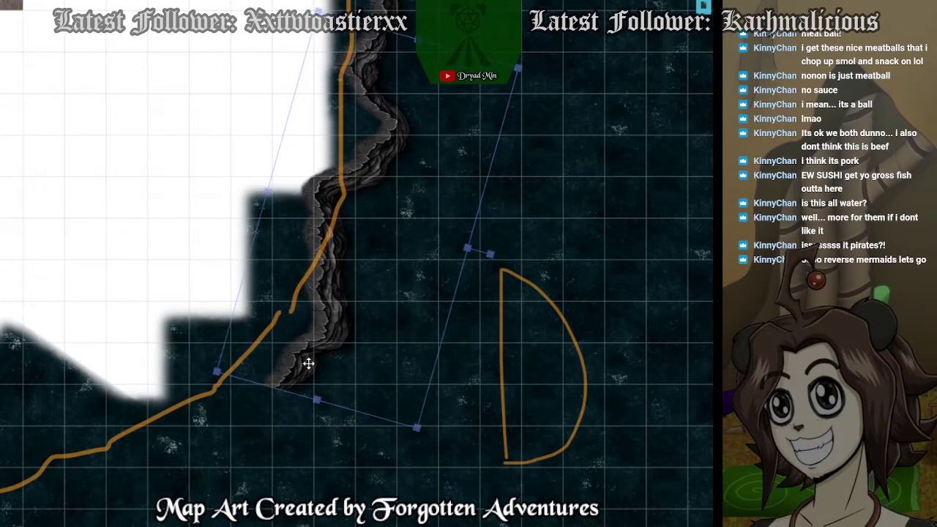
drag(320, 395, 323, 374)
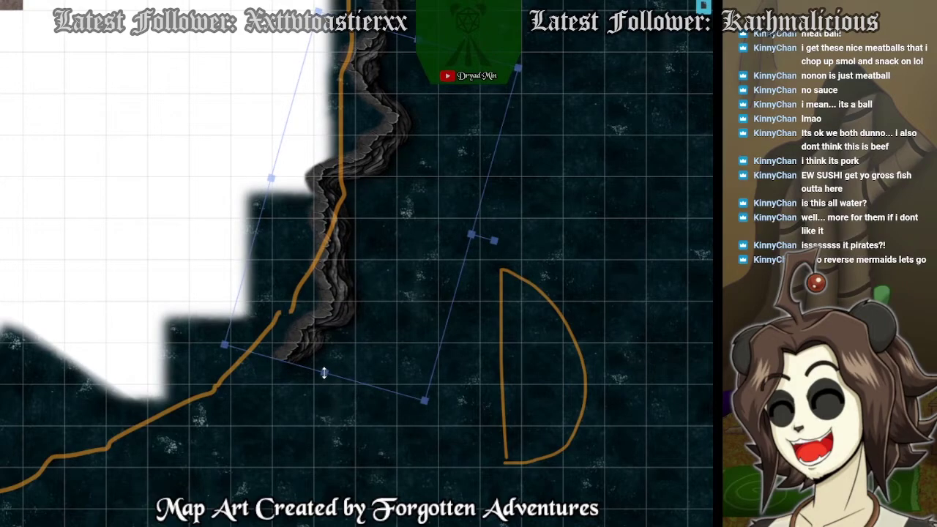
Add a gently curved cliff piece below the zigzag piece, enlarge it to five grid squares, and rotate and join it to the zigzag's lower end.
click(256, 201)
drag(256, 201, 256, 174)
click(99, 262)
drag(119, 245, 266, 156)
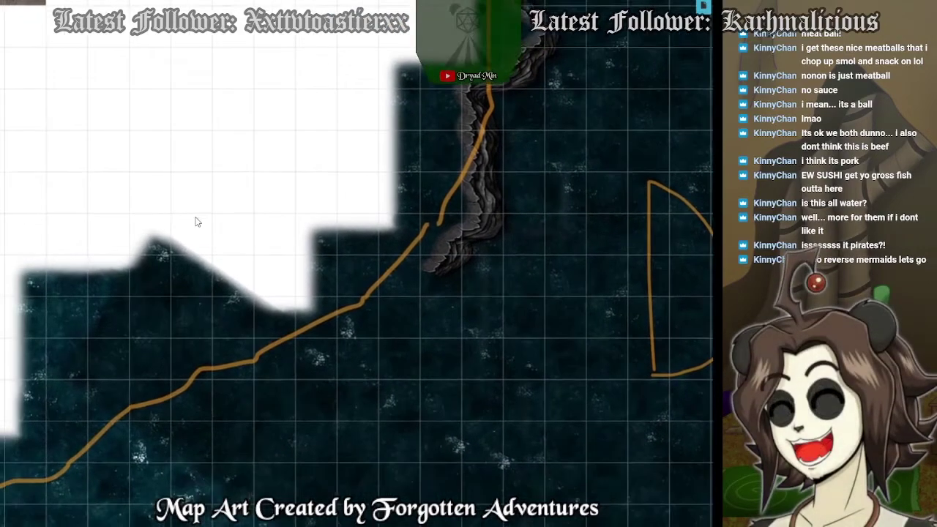
scroll(197, 222, down, 2)
drag(384, 324, 458, 251)
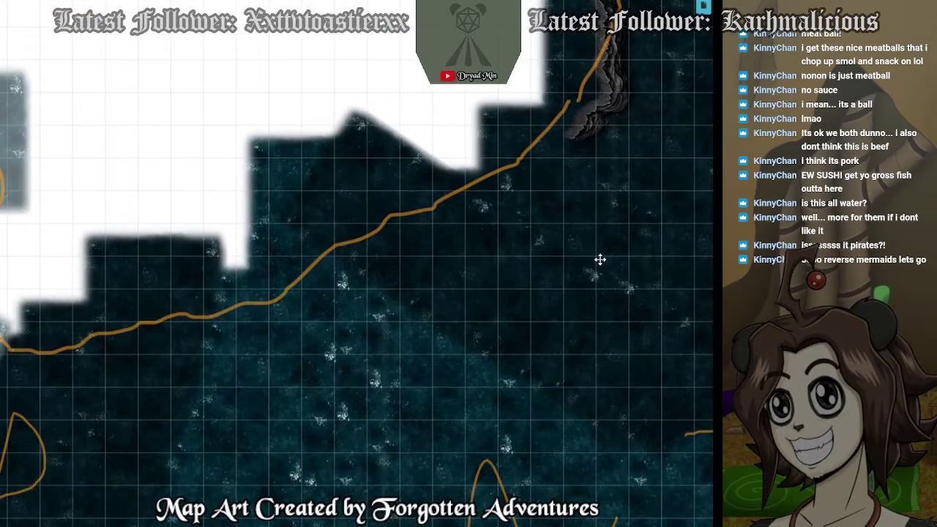
mouse_move(601, 259)
mouse_down()
mouse_move(517, 389)
mouse_move(532, 451)
mouse_move(571, 378)
mouse_move(561, 381)
mouse_move(584, 264)
mouse_up()
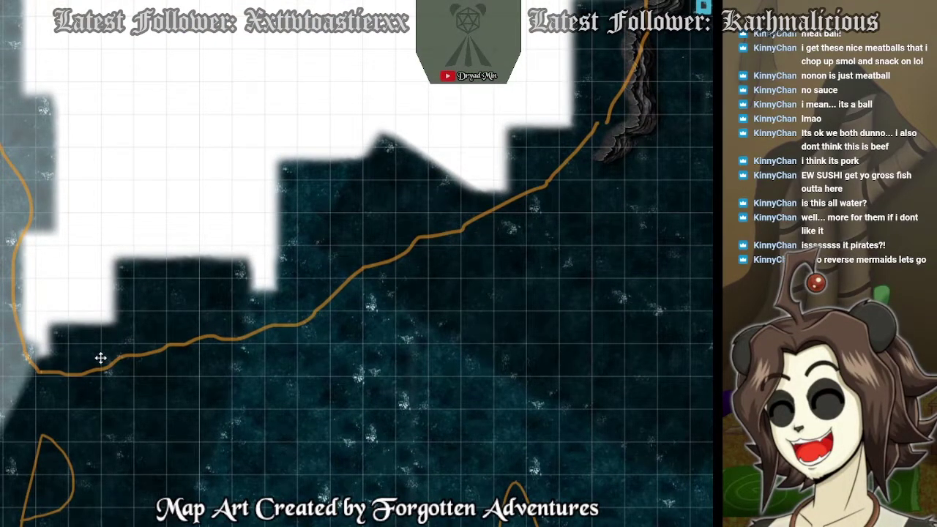
drag(645, 369, 405, 399)
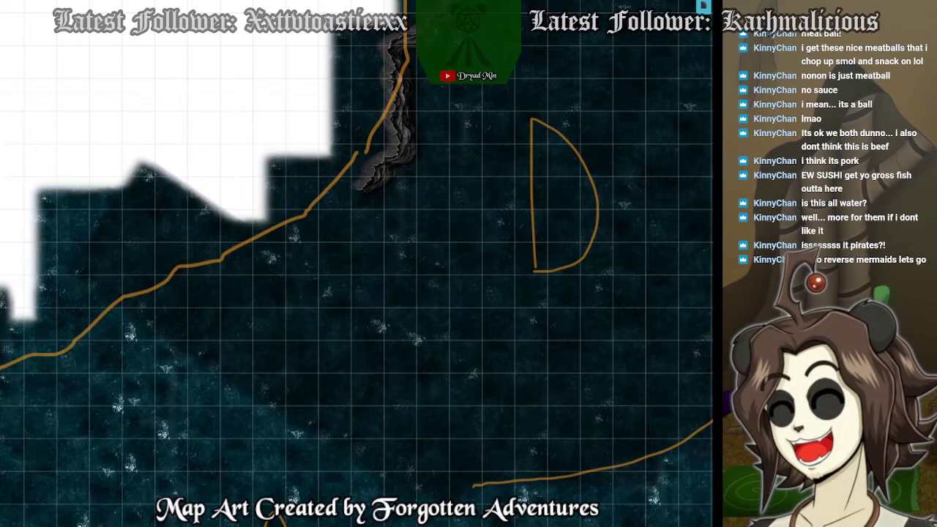
click(381, 240)
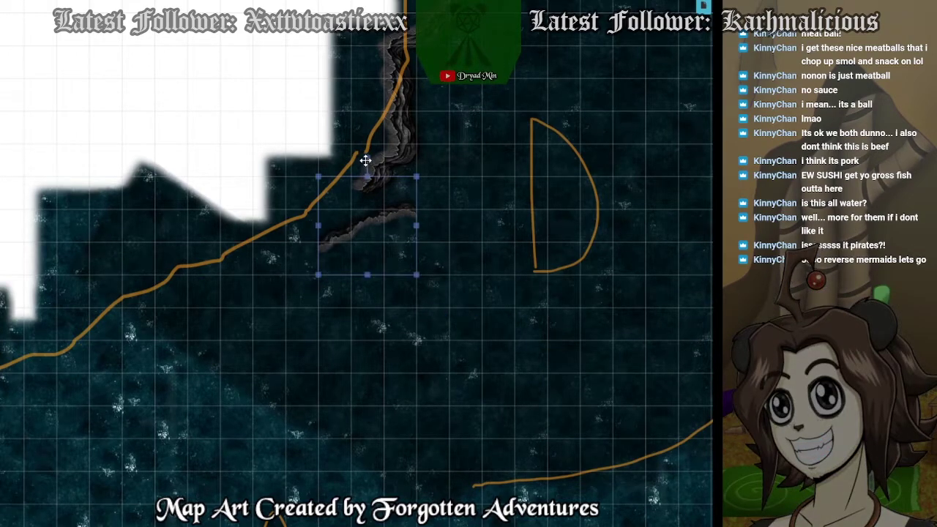
drag(365, 161, 313, 248)
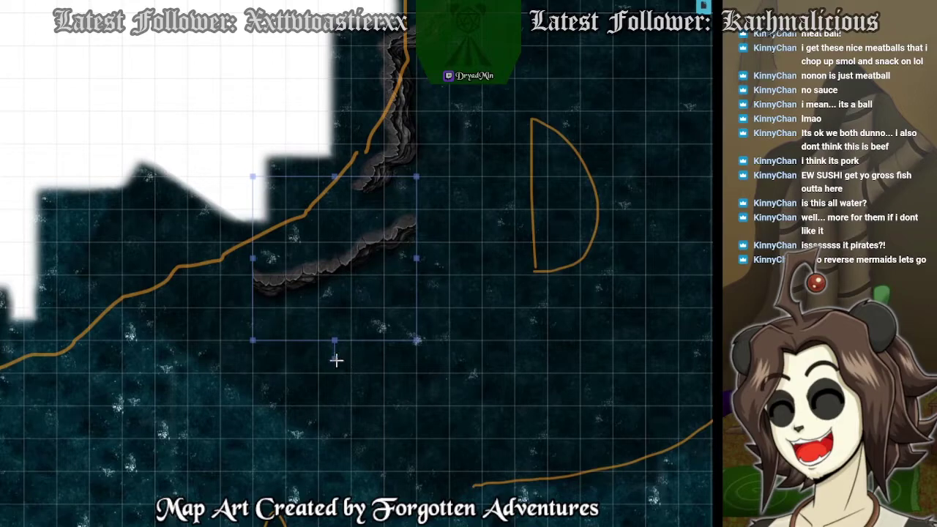
drag(336, 359, 310, 265)
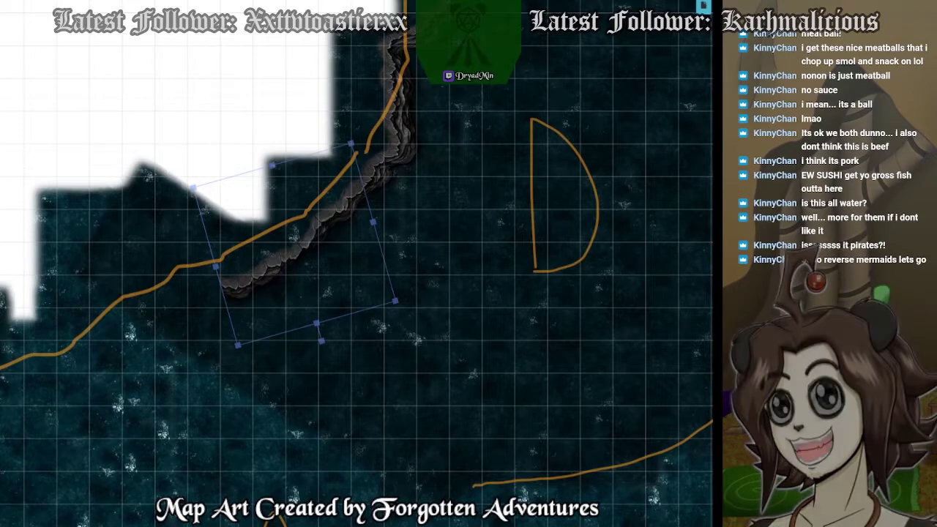
Add another curved cliff piece farther southwest, enlarge it to five grid squares, and join it to the previous piece along the outline.
drag(243, 147, 195, 186)
drag(776, 359, 293, 259)
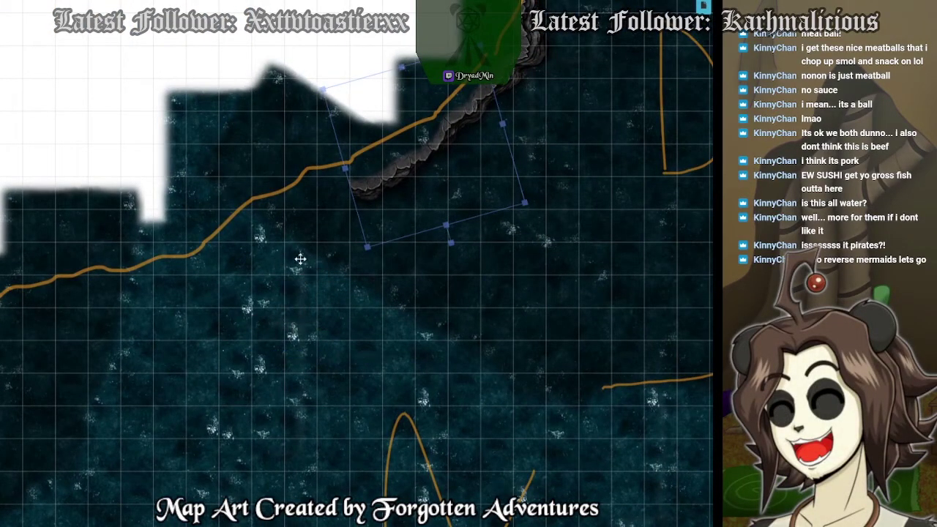
click(280, 264)
drag(267, 190, 219, 212)
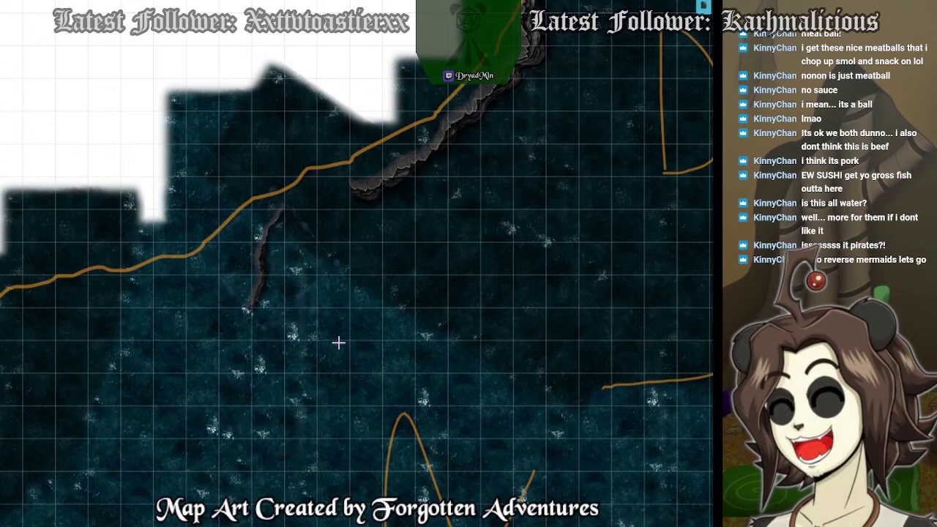
drag(313, 306, 387, 376)
drag(318, 300, 287, 243)
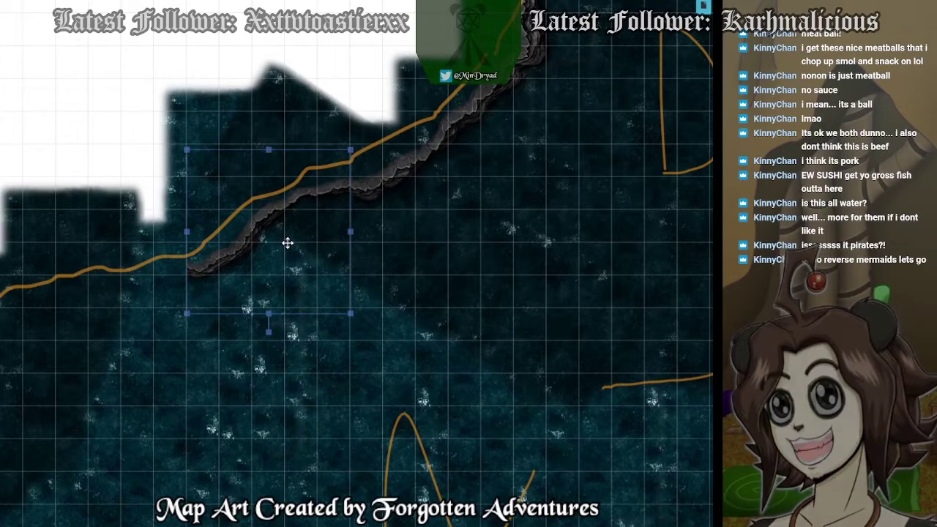
Add a wavy cliff piece farther west, size it to four grid squares, and join its east end to the previous piece.
drag(279, 298, 542, 247)
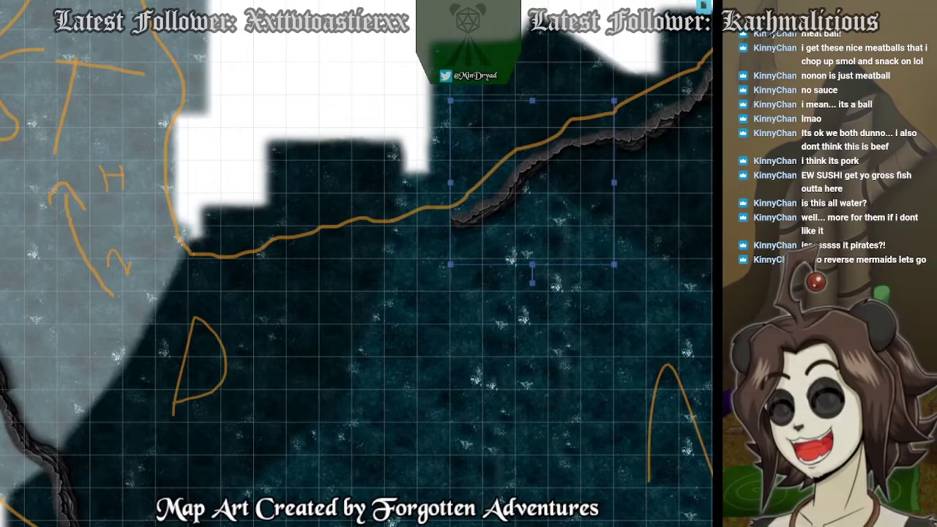
drag(713, 251, 383, 251)
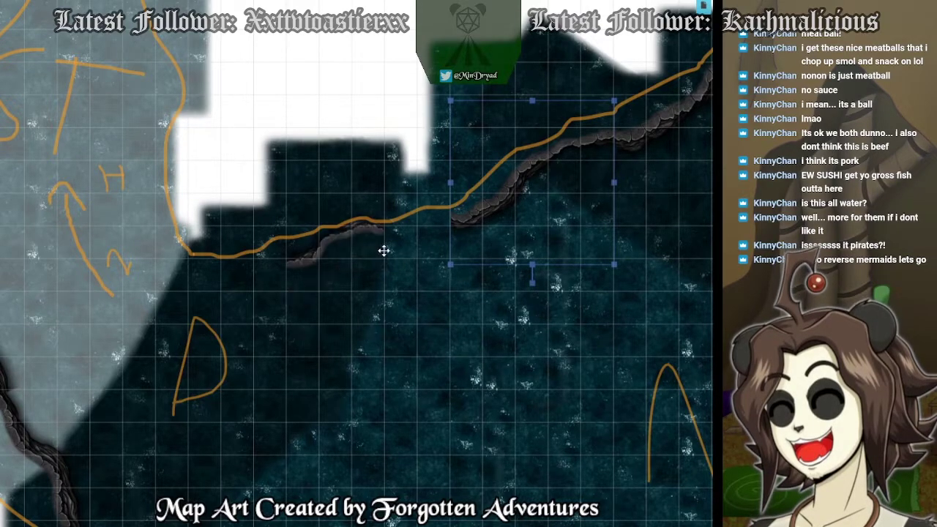
click(355, 242)
drag(334, 176, 435, 371)
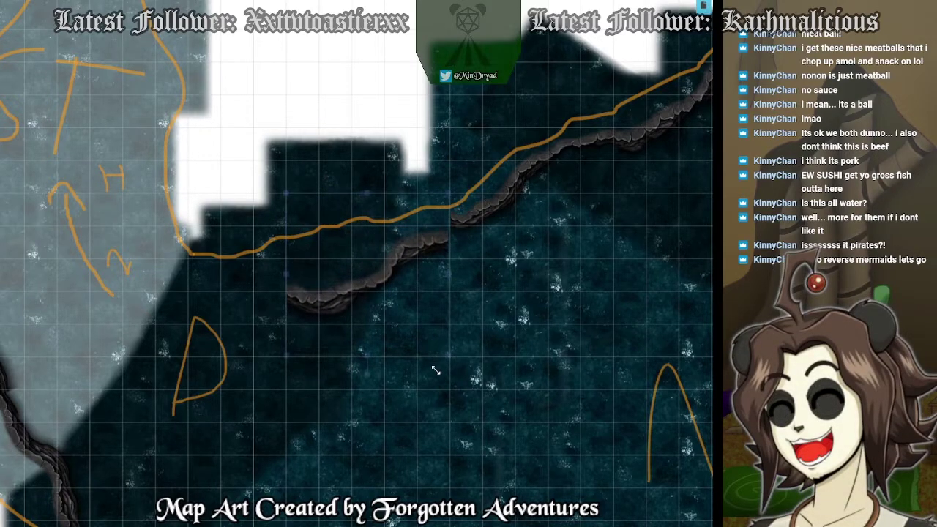
drag(414, 312, 413, 289)
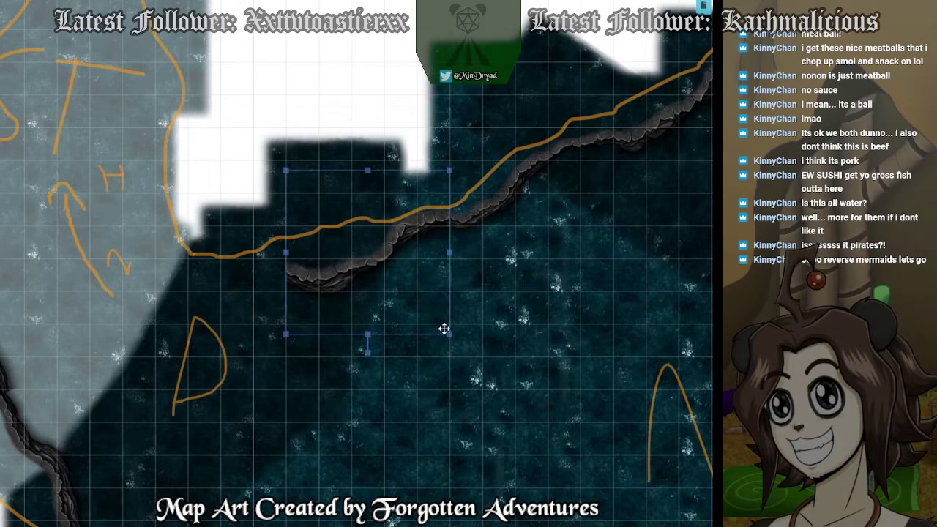
drag(444, 329, 424, 279)
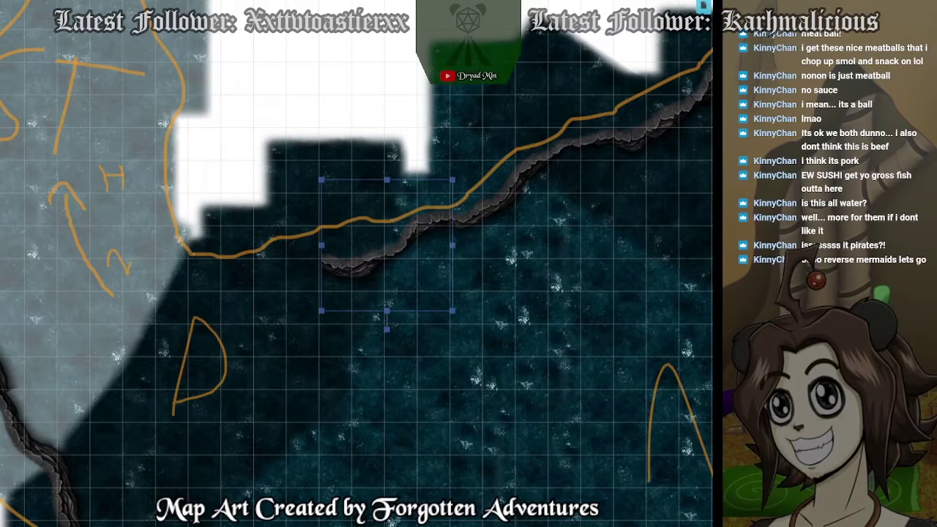
Add a corner cliff piece at the outline's western bend, size it to four grid squares, and turn it so one arm points north.
drag(256, 306, 224, 300)
click(220, 304)
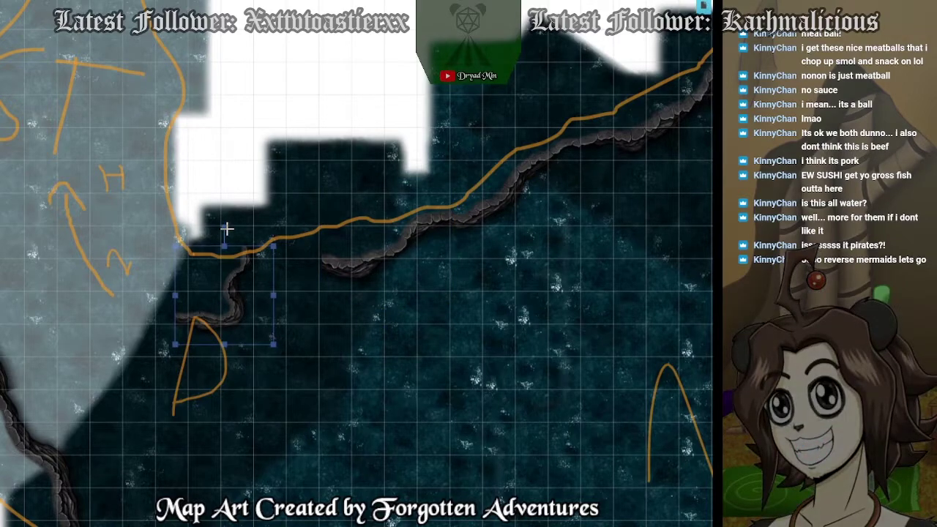
drag(225, 228, 306, 371)
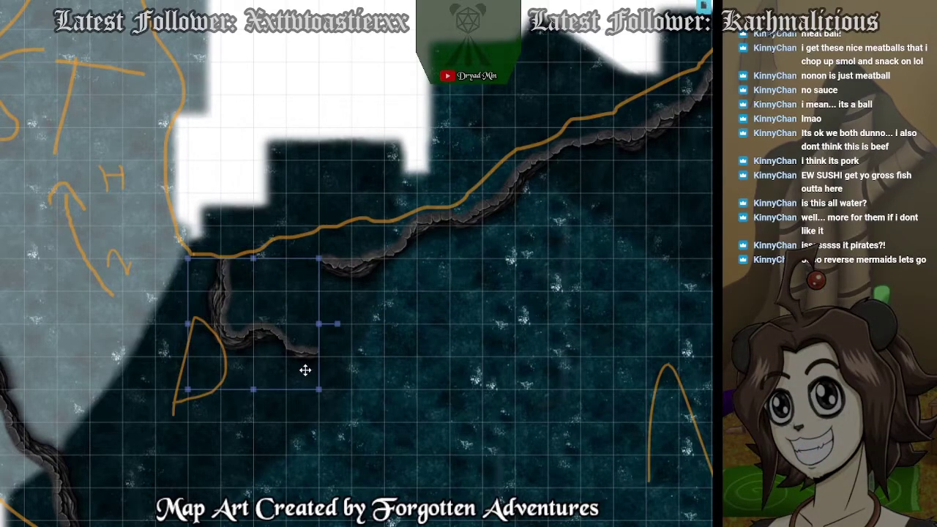
drag(249, 323, 333, 202)
key(ctrl+z)
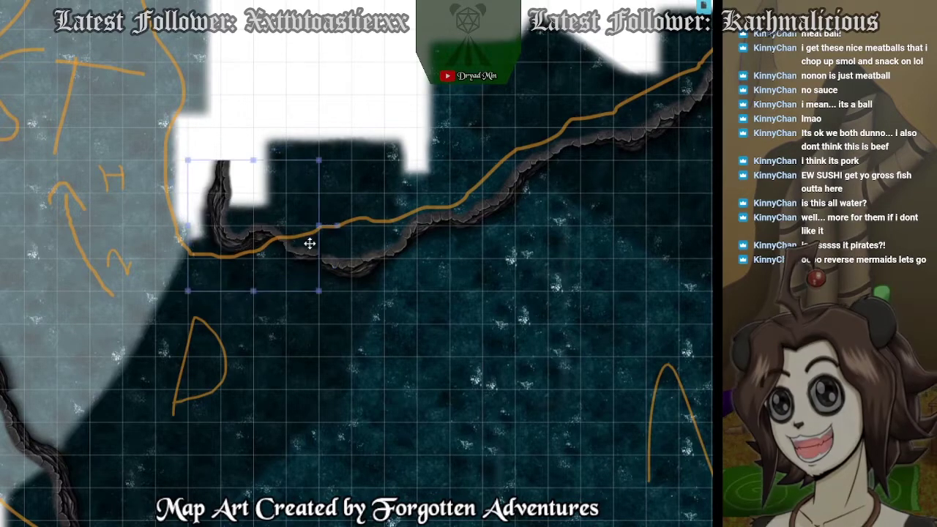
drag(309, 242, 321, 266)
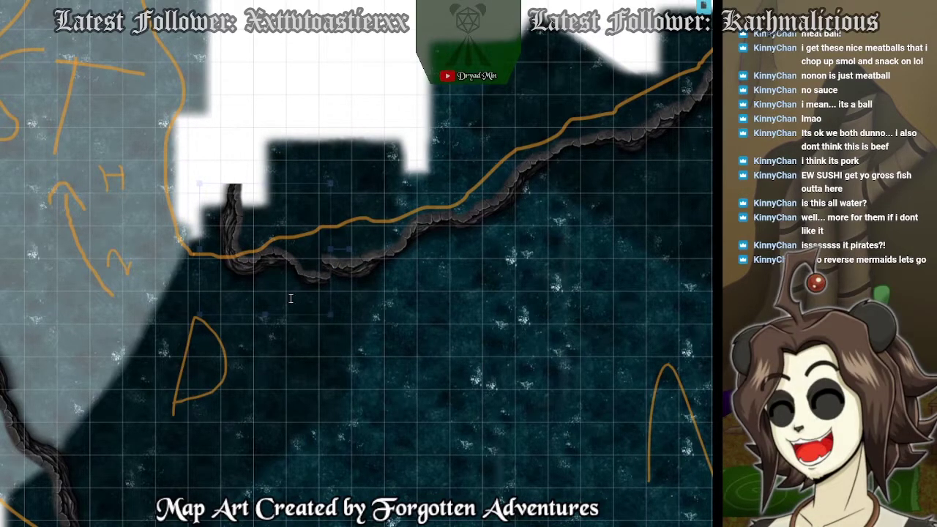
double_click(291, 298)
click(531, 333)
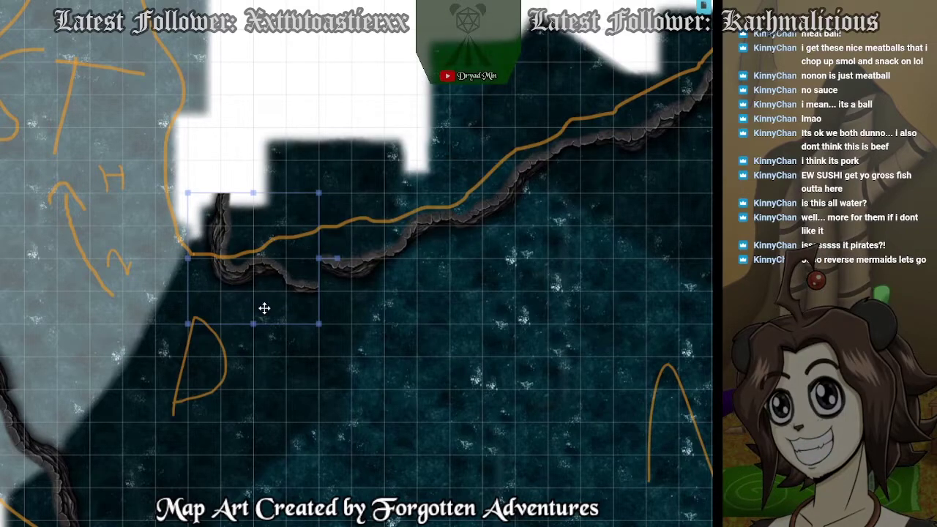
Enlarge the corner piece to five grid squares, tilt its upper arm northwest, and join its east end to the wavy piece.
drag(319, 325, 273, 268)
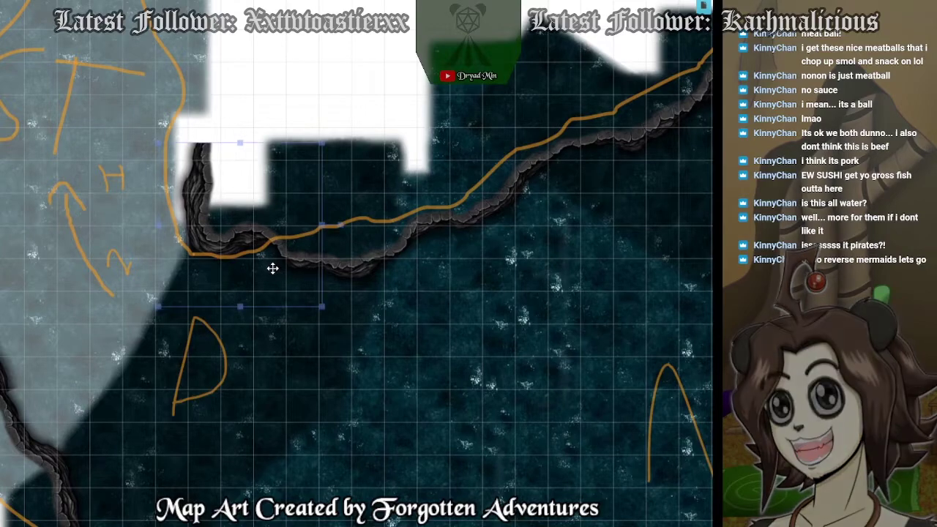
drag(339, 224, 284, 259)
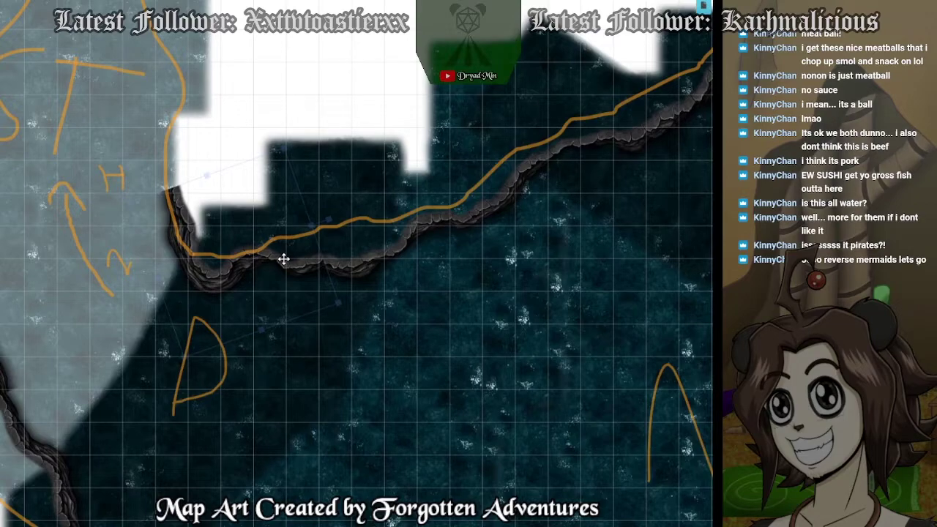
drag(188, 351, 470, 434)
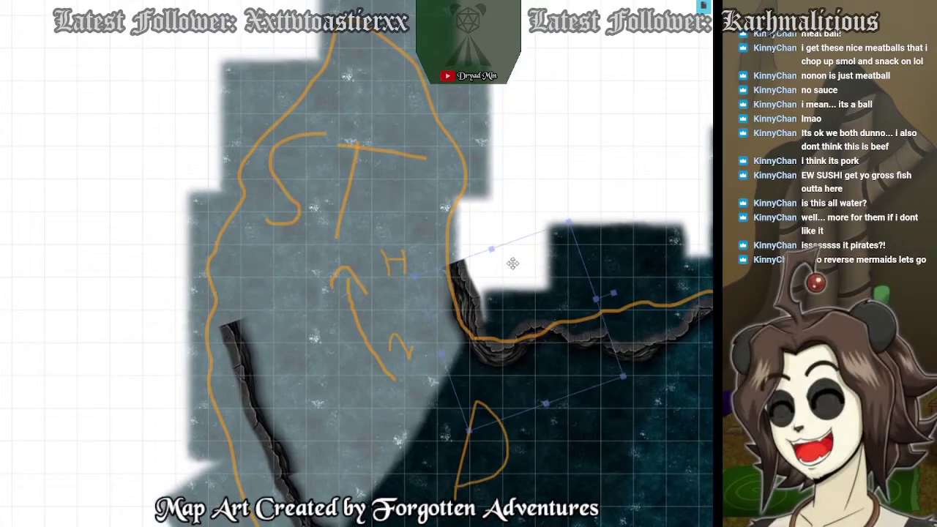
click(538, 180)
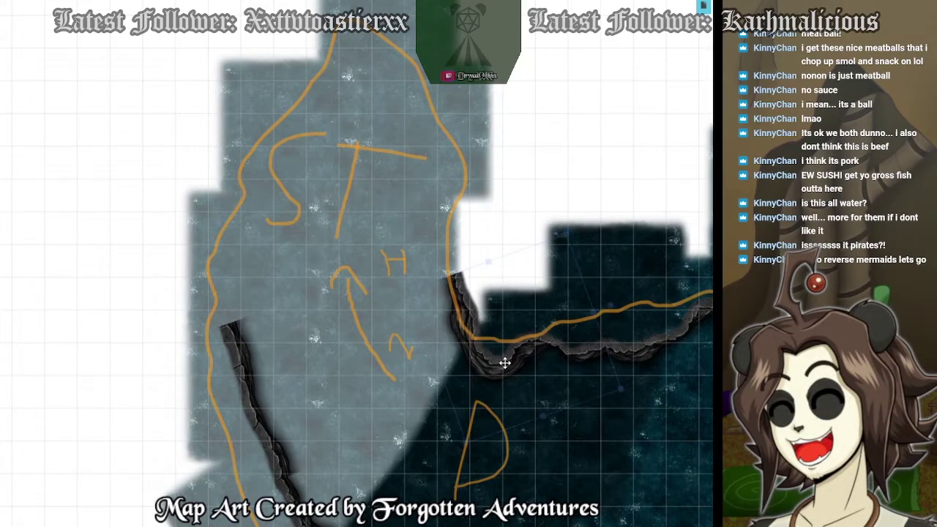
Examine the joined cliff edge across the whole map and the pale water inlet marked ST.
scroll(512, 220, down, 3)
scroll(514, 313, up, 3)
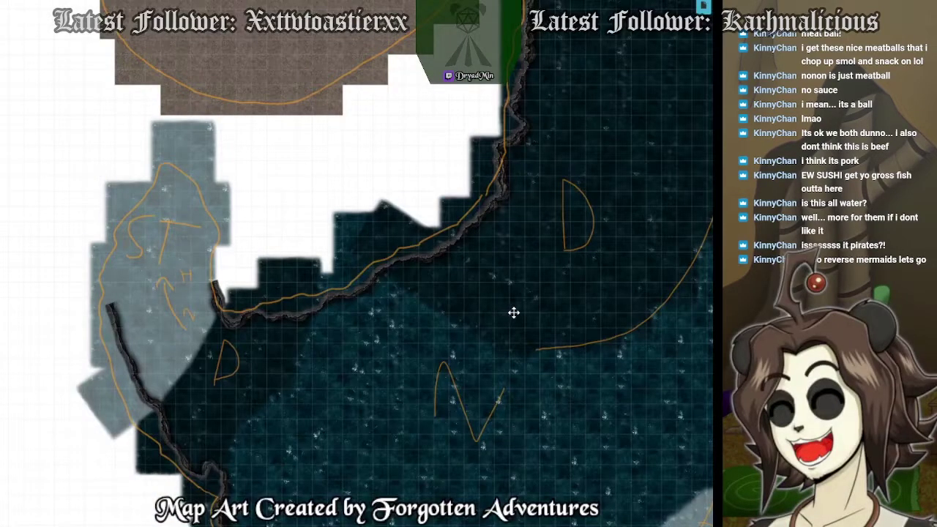
scroll(514, 312, down, 3)
scroll(481, 312, up, 2)
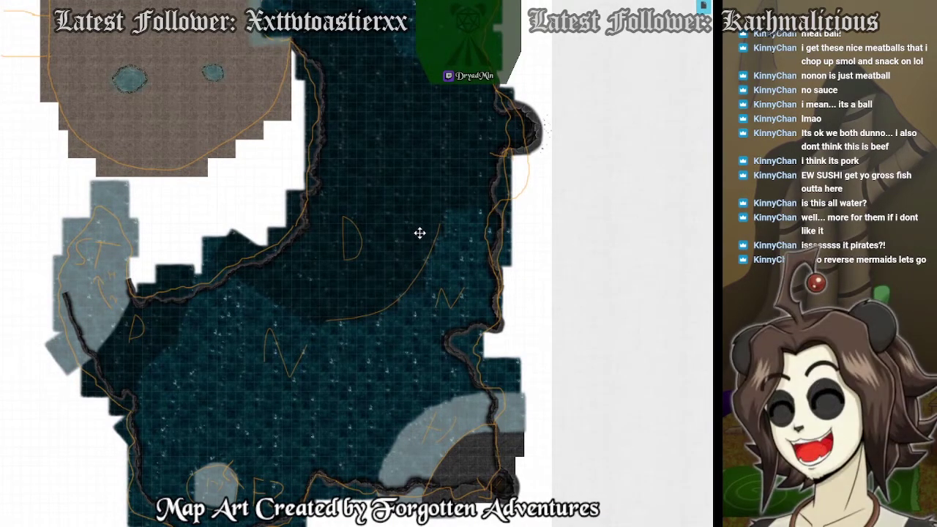
scroll(117, 278, up, 3)
scroll(95, 293, down, 3)
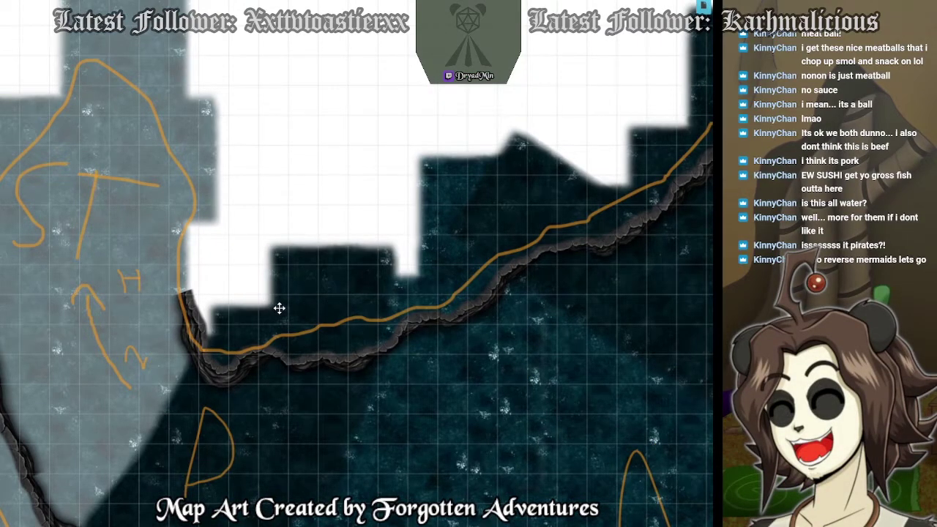
drag(244, 325, 344, 314)
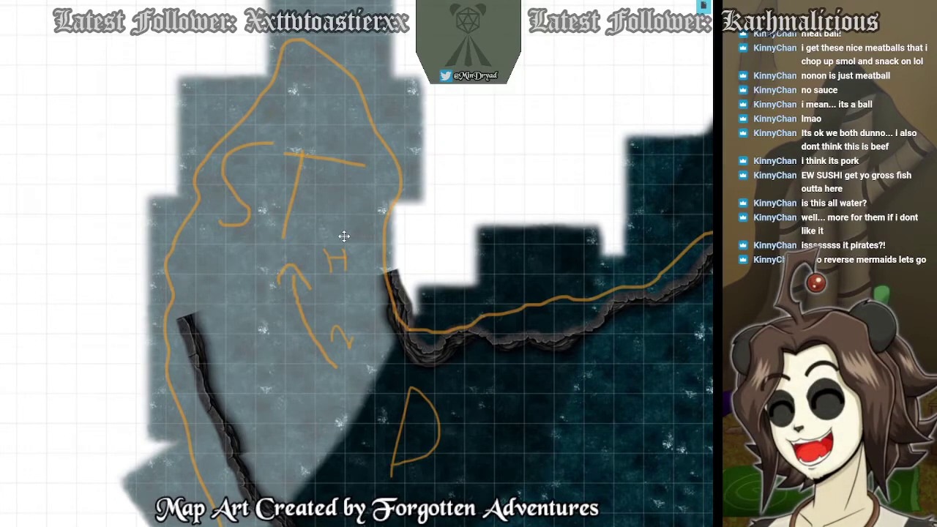
scroll(344, 236, up, 1)
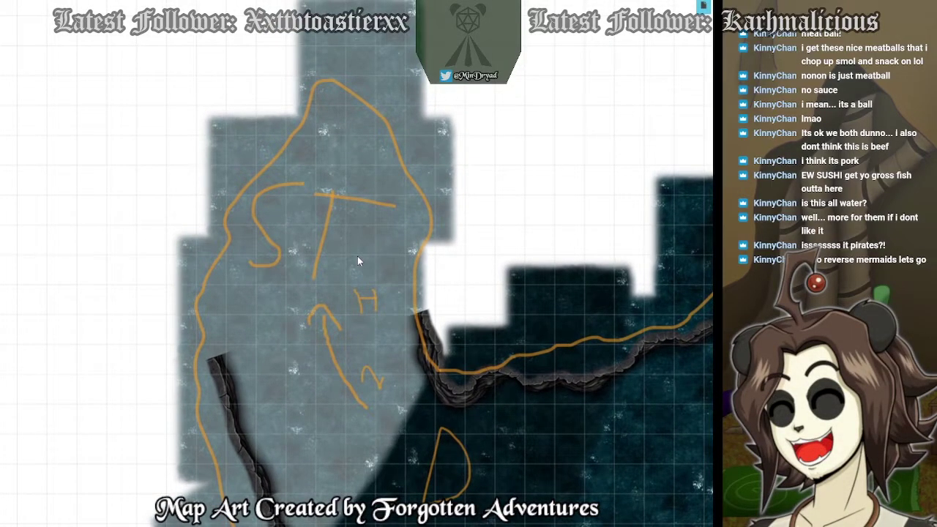
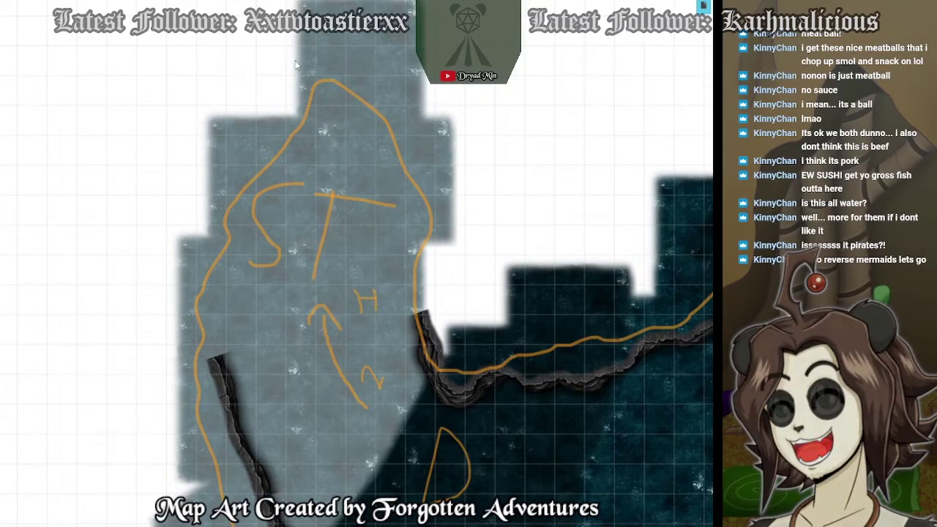
Delete the five pale water tiles covering the northern part of the inlet marked ST.
click(320, 61)
key(Delete)
click(419, 155)
key(Delete)
click(275, 159)
key(Delete)
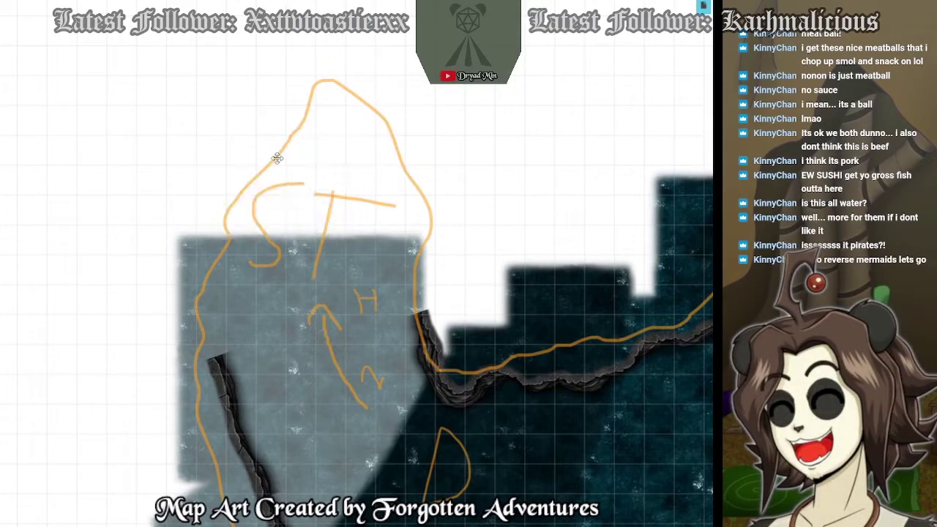
click(201, 274)
key(Delete)
click(357, 257)
key(Delete)
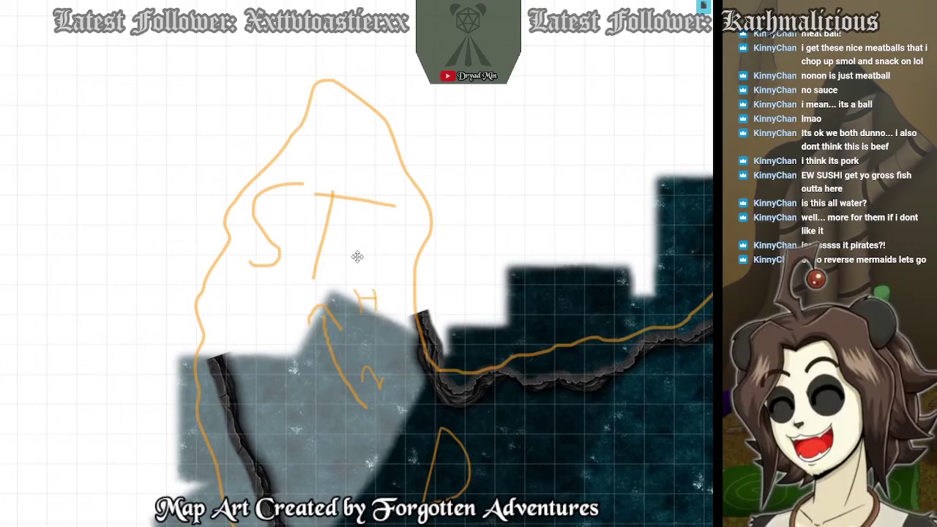
drag(630, 506, 293, 110)
drag(492, 275, 261, 445)
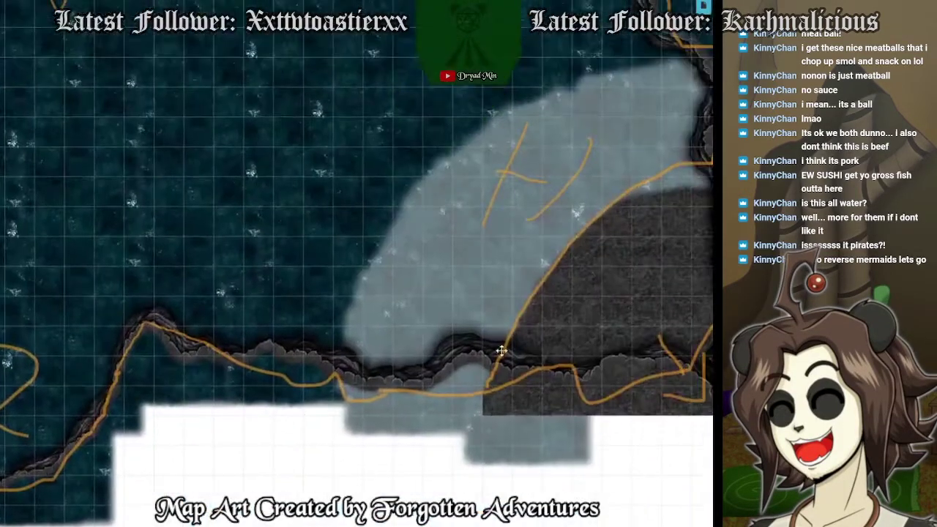
click(626, 291)
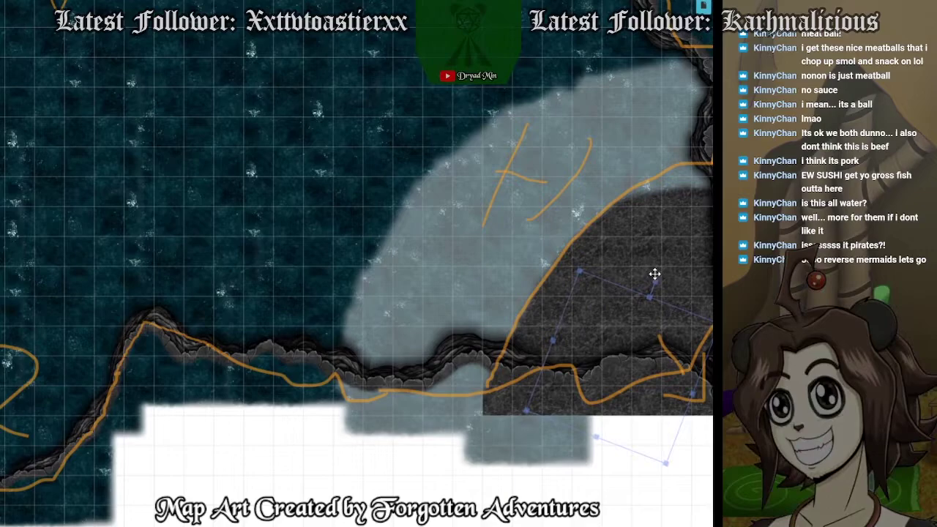
click(445, 276)
drag(363, 180, 659, 322)
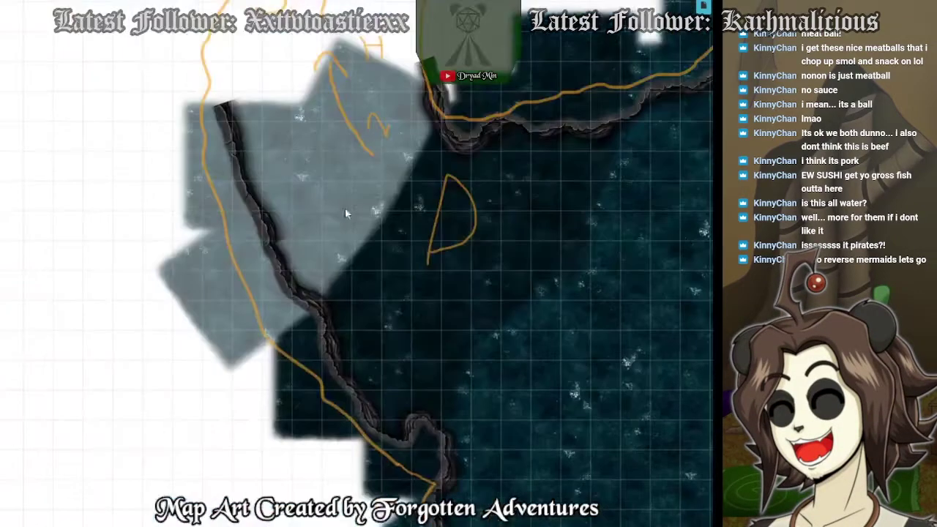
drag(345, 211, 345, 294)
key(ctrl+v)
click(262, 144)
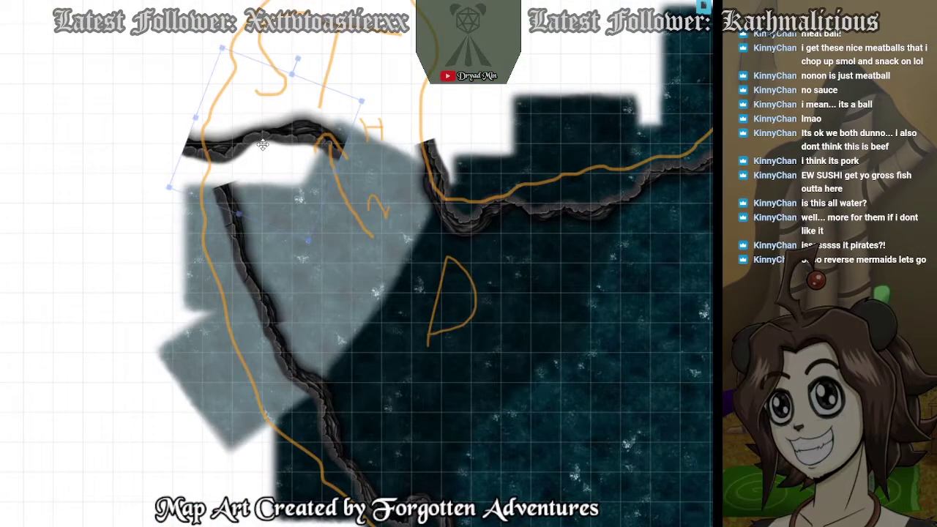
key(Delete)
Copy a dark rock floor tile from the eastern cave area and lay copies across the inlet's northern water edge below the ST letters.
drag(539, 291, 185, 449)
click(555, 313)
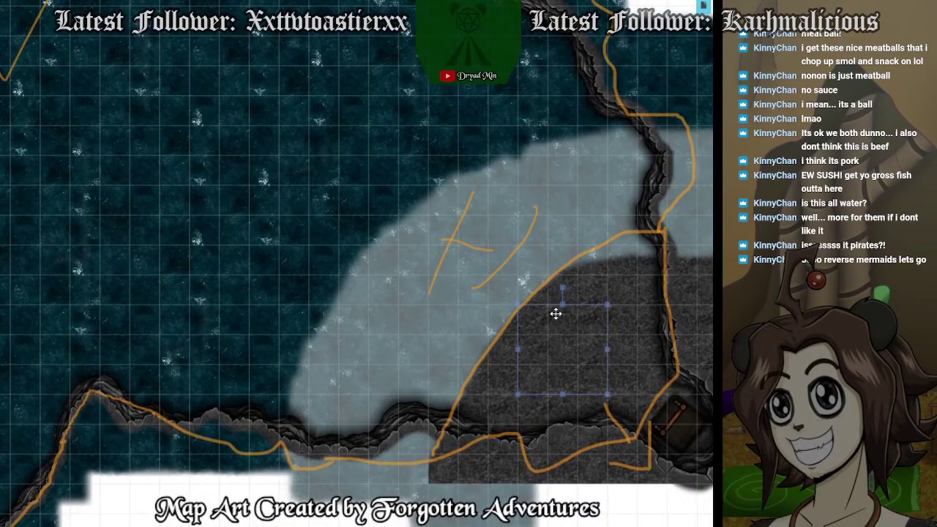
drag(205, 213, 622, 454)
drag(215, 218, 512, 392)
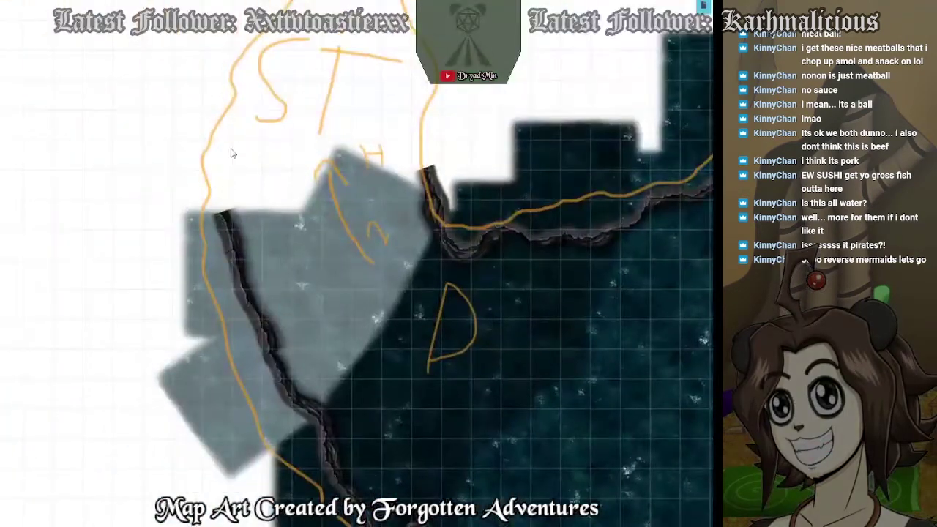
key(ctrl+v)
drag(230, 148, 248, 172)
key(ctrl+v)
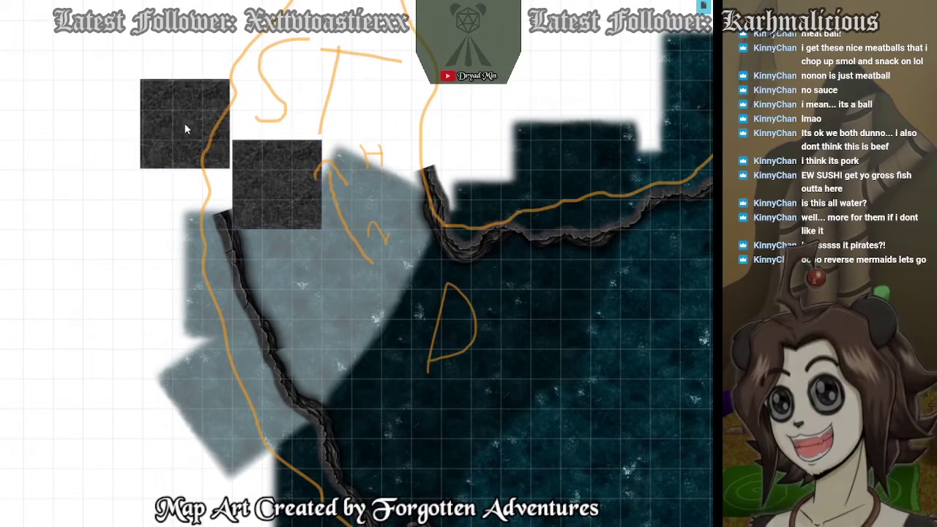
drag(185, 124, 211, 180)
key(ctrl+v)
drag(285, 62, 358, 135)
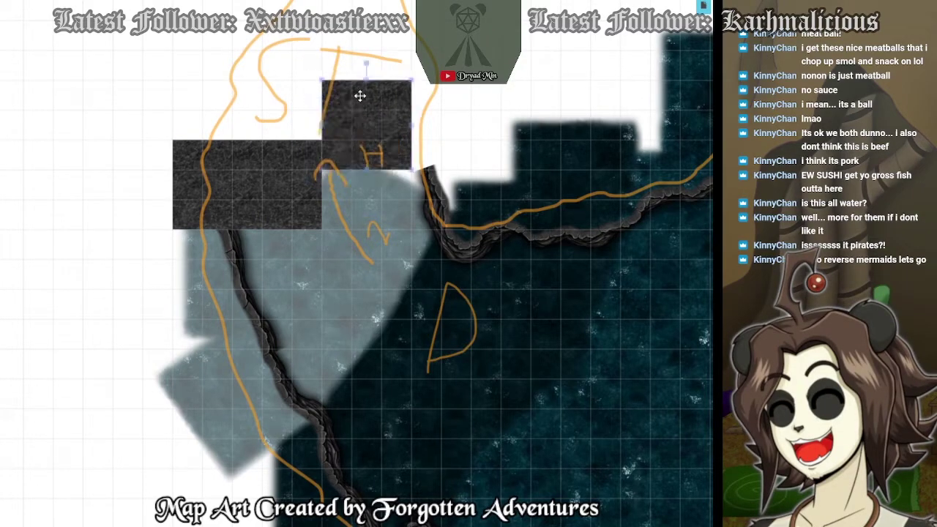
drag(360, 96, 416, 151)
Add further rock floor tiles in a second row covering the middle of the outlined ST area.
key(ctrl+v)
drag(299, 125, 330, 157)
key(ctrl+v)
drag(220, 54, 215, 114)
key(ctrl+v)
drag(309, 40, 286, 98)
drag(469, 4, 383, 193)
Extend the rock floor north with more tiles until it covers the peak of the orange ST outline.
key(ctrl+v)
key(ctrl+v)
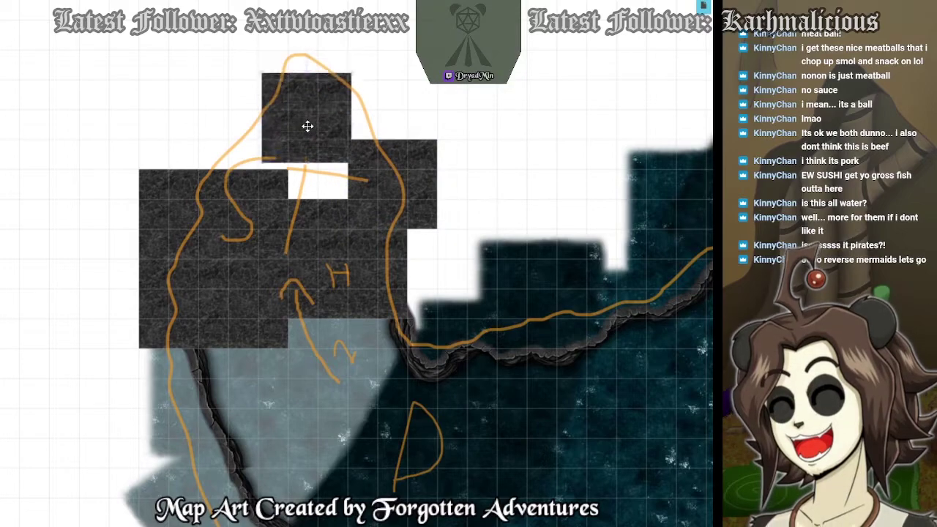
drag(308, 126, 243, 154)
key(ctrl+v)
drag(217, 43, 329, 133)
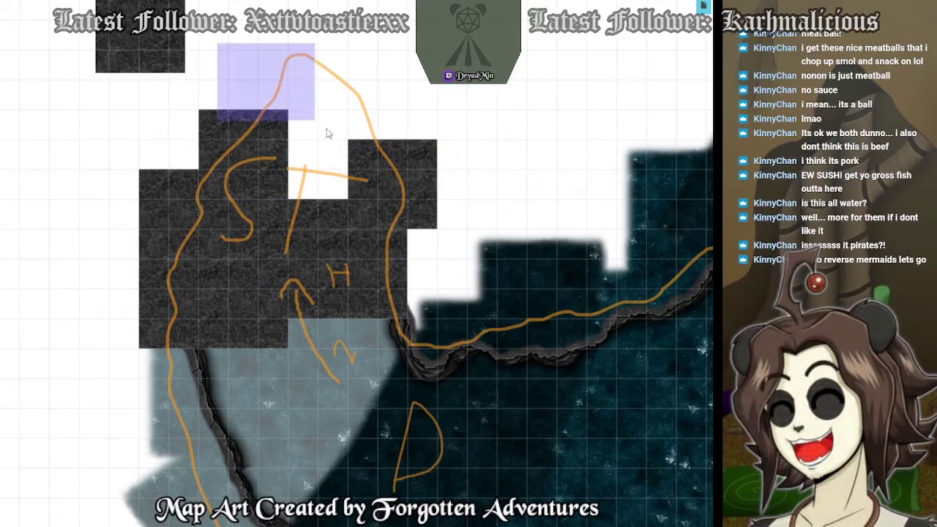
drag(154, 42, 347, 153)
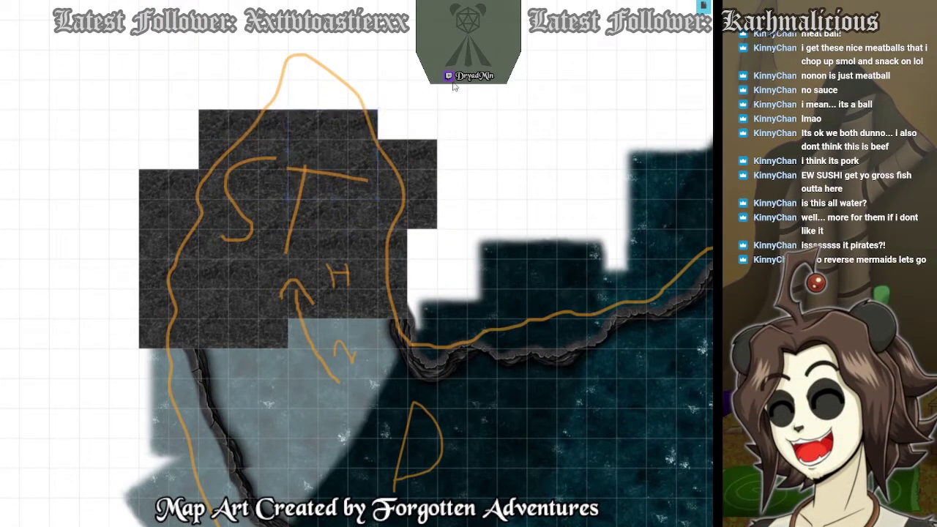
key(ctrl+v)
drag(450, 82, 309, 69)
key(ctrl+v)
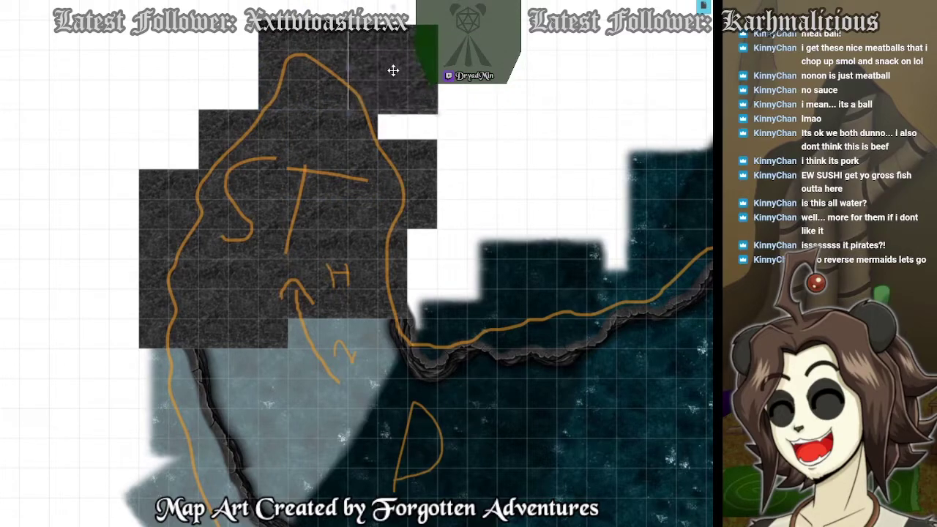
drag(393, 70, 393, 66)
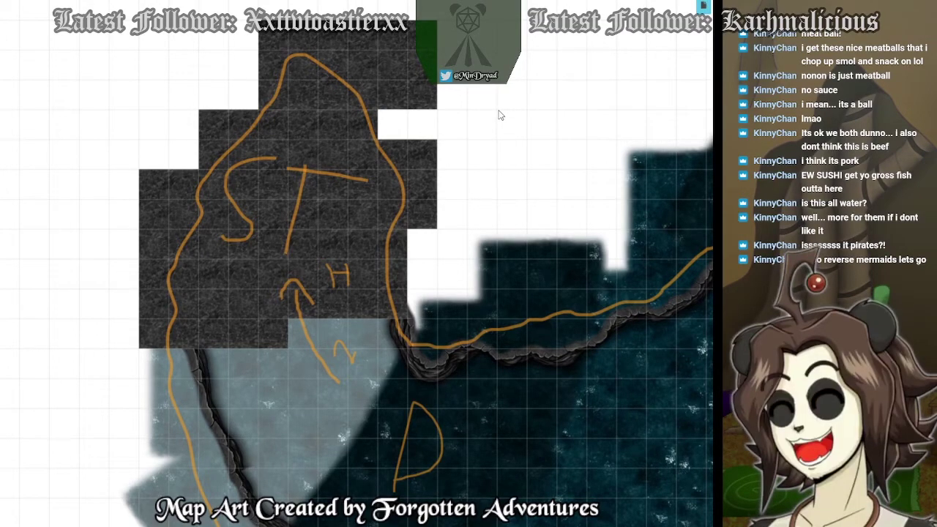
Bring the tilted pale water tile and the eastern cliff corner to the front, and shift the water southwest against the rock floor.
right_click(344, 363)
click(322, 390)
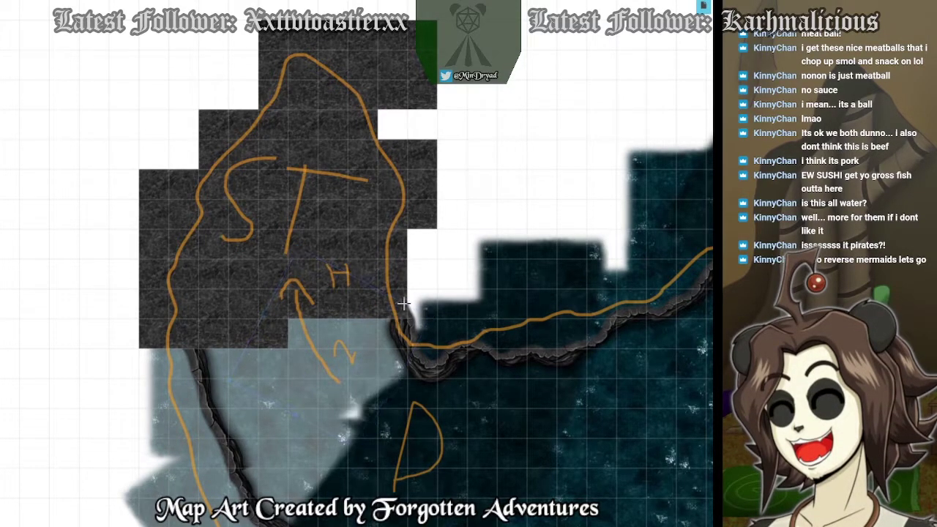
right_click(344, 366)
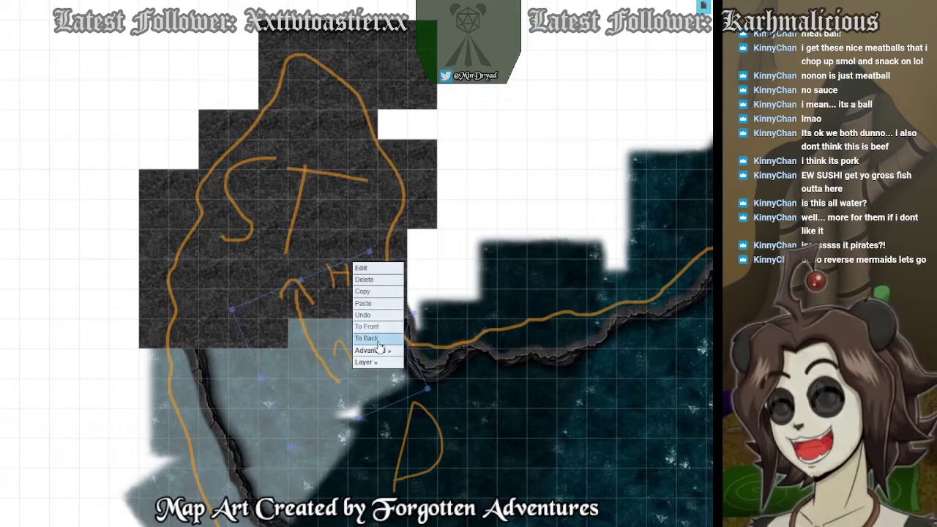
click(370, 326)
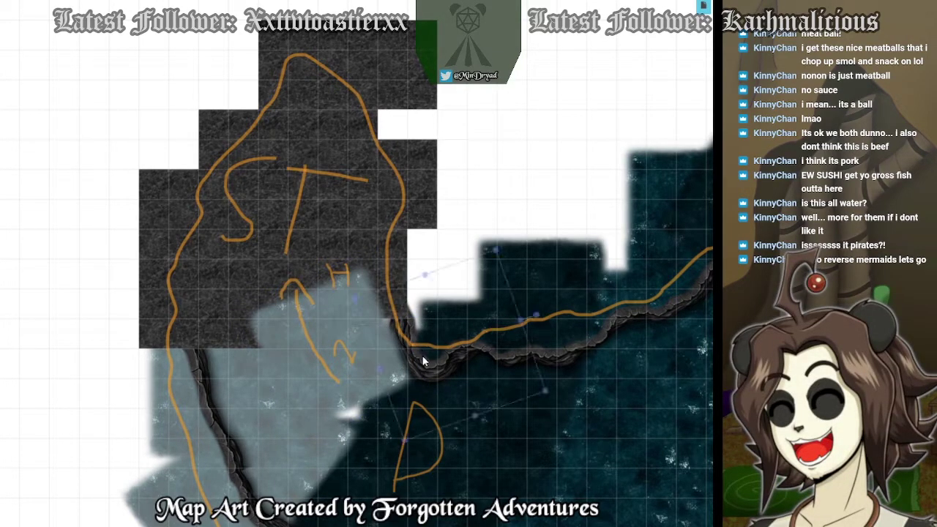
right_click(428, 250)
click(454, 316)
drag(336, 348, 312, 382)
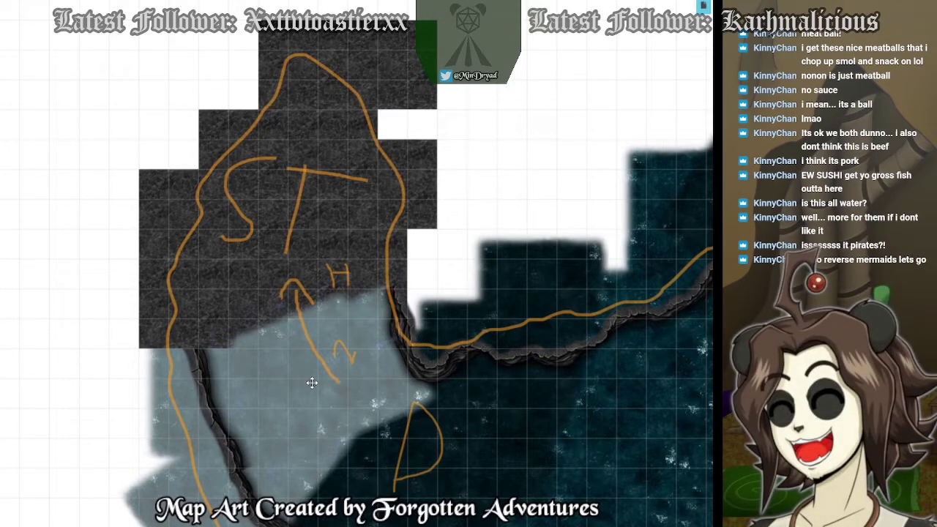
Position a pale water tile along the western part of the rock edge and bring the western cliff piece in front of it.
drag(394, 337, 275, 373)
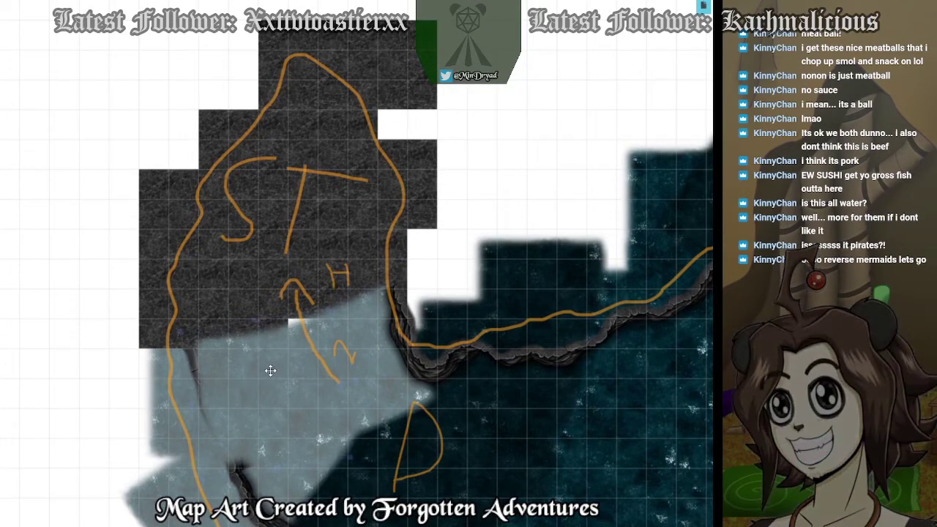
right_click(180, 375)
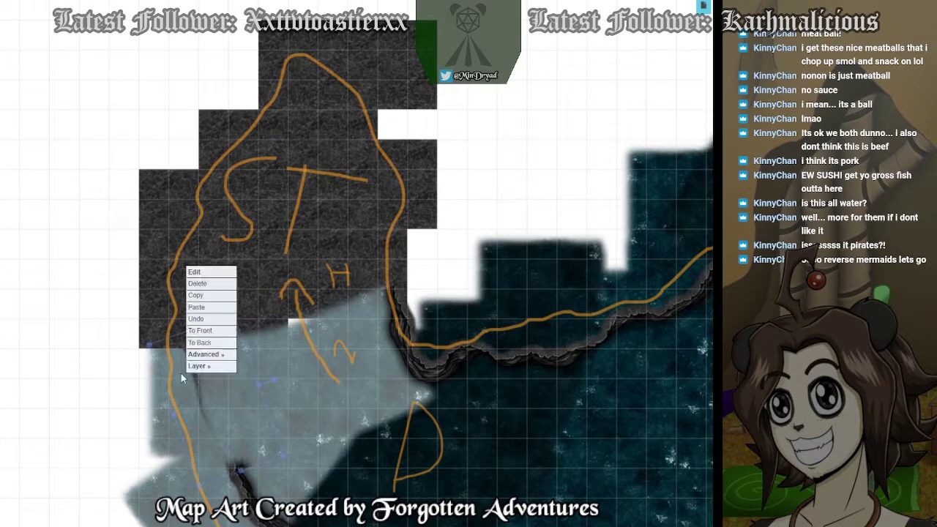
click(201, 329)
Copy a rock floor tile and place it behind the pale water to fill the white gap along the shoreline.
click(155, 266)
key(ctrl+c)
key(ctrl+v)
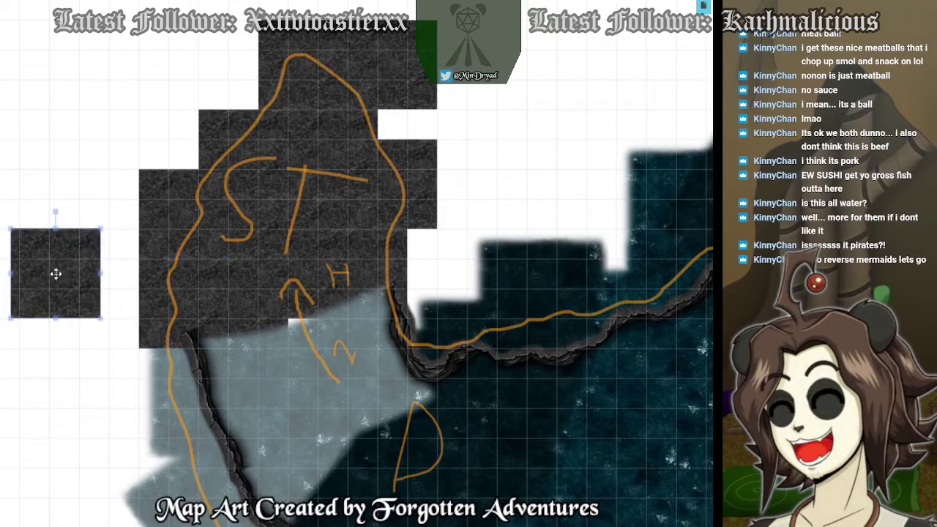
right_click(57, 272)
click(39, 253)
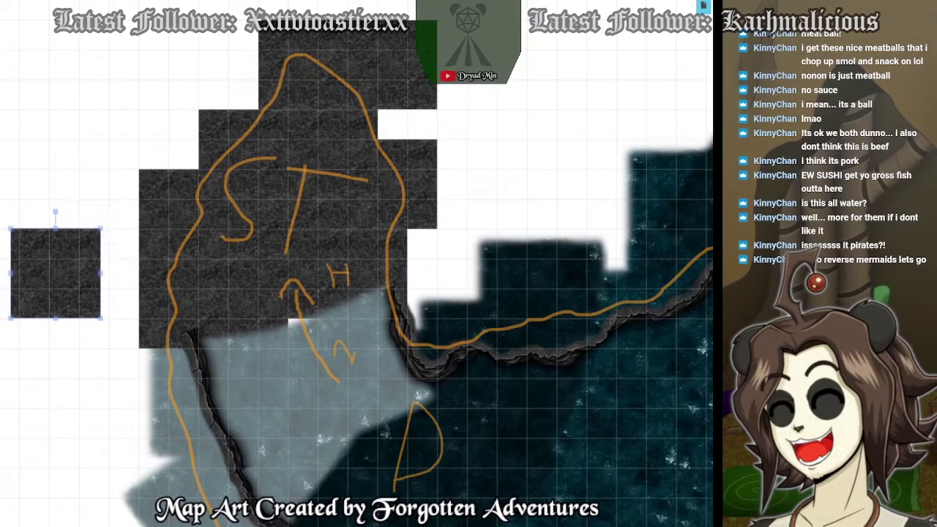
drag(63, 281, 276, 316)
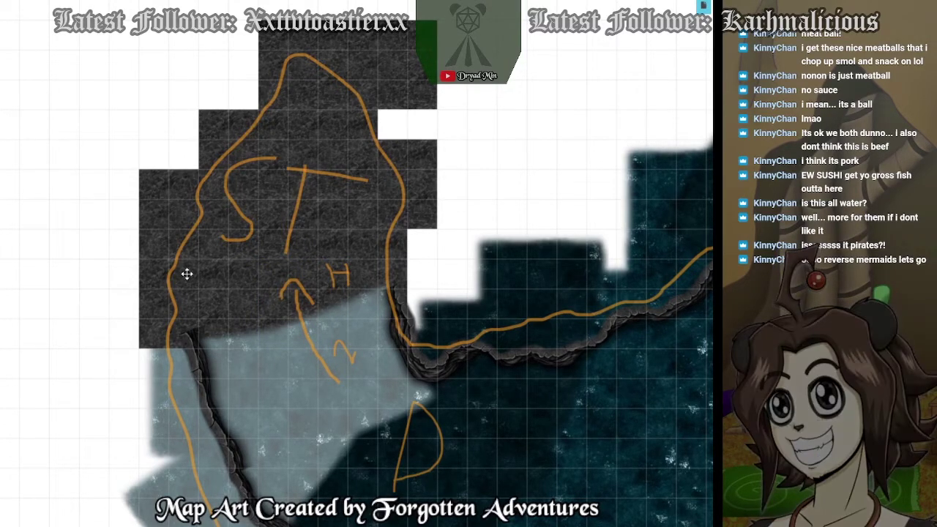
drag(186, 274, 201, 306)
Add a curved cliff piece, size it to four grid squares, and rotate it to continue north from the inlet's eastern cliff end.
scroll(246, 318, up, 3)
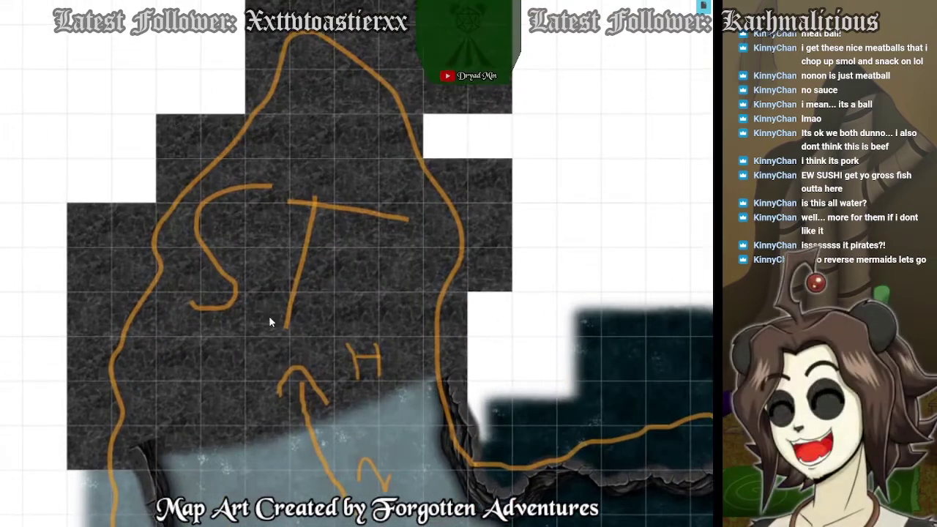
drag(403, 320, 406, 357)
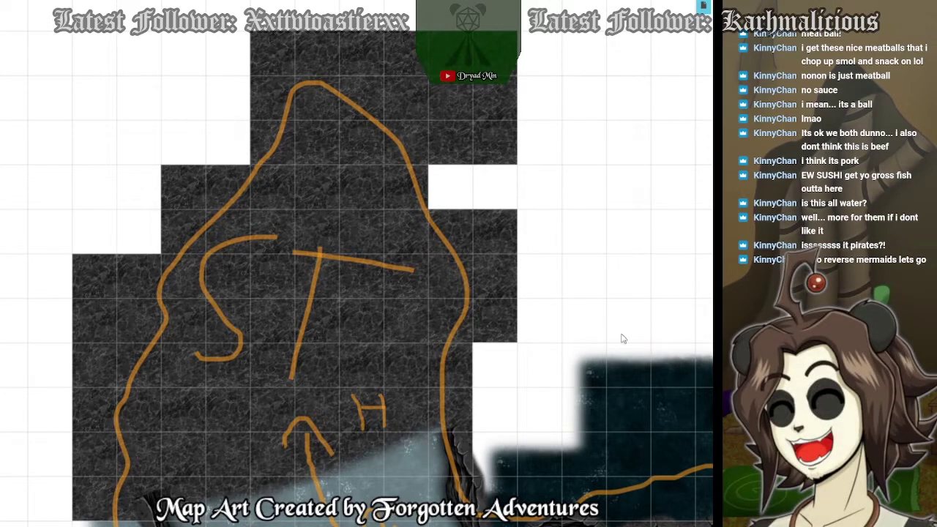
drag(232, 299, 256, 241)
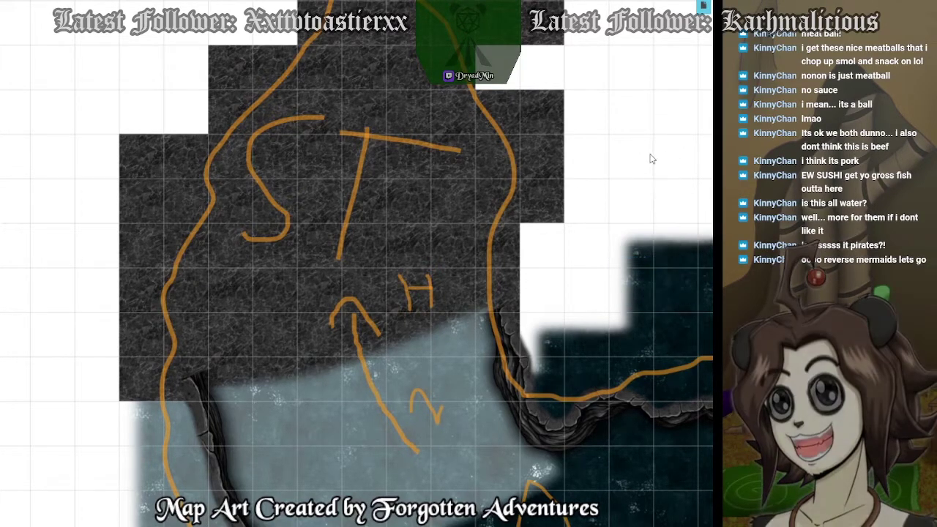
key(ctrl+v)
click(683, 110)
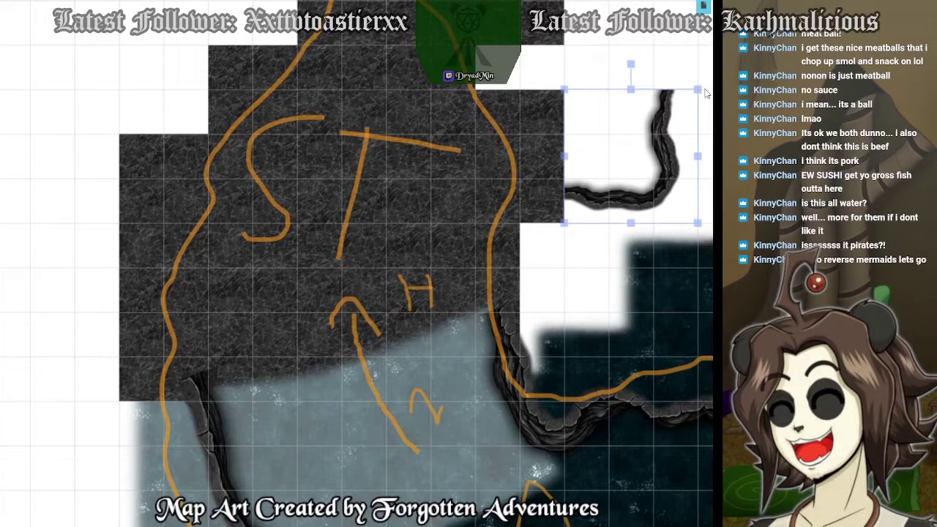
drag(698, 89, 739, 47)
drag(676, 145, 634, 145)
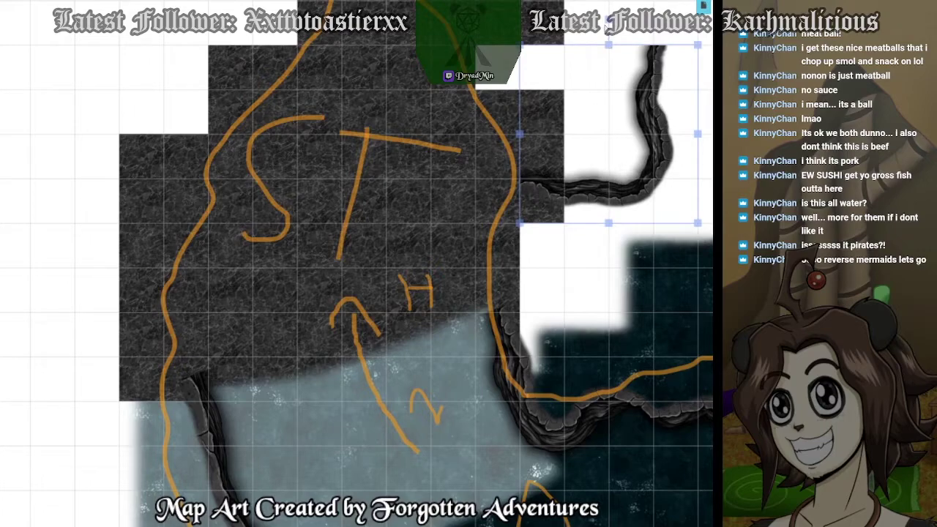
drag(607, 20, 561, 217)
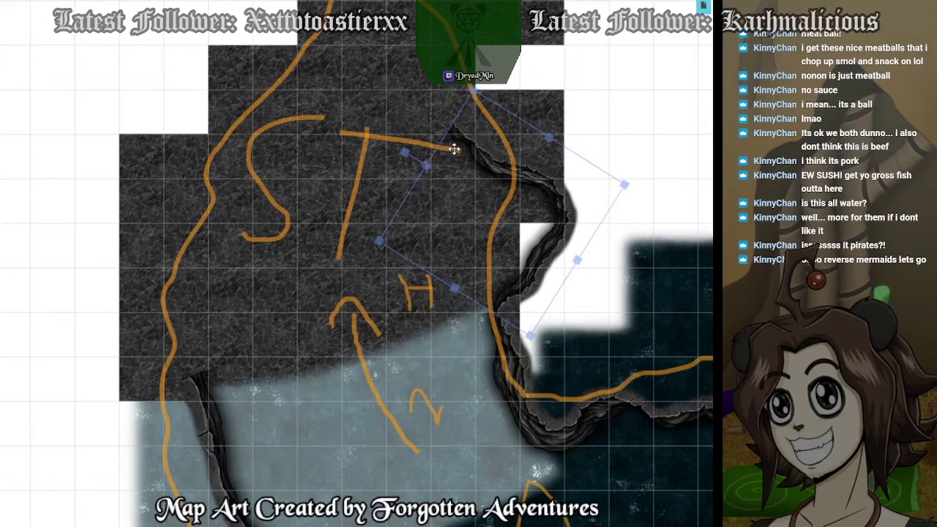
drag(404, 152, 408, 148)
drag(486, 225, 492, 223)
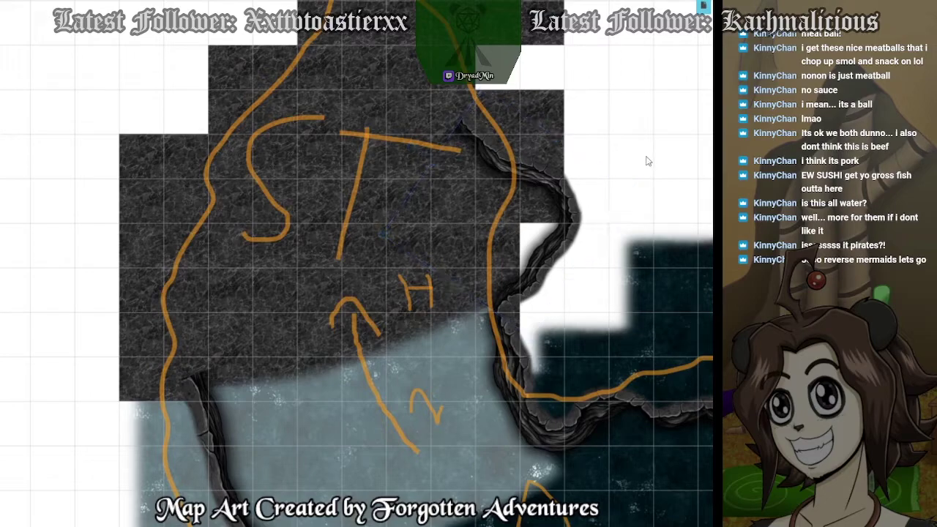
Add another cliff piece sized to four grid squares, and rotate it along the outline's eastern side to join the curved piece's north end.
drag(649, 161, 652, 192)
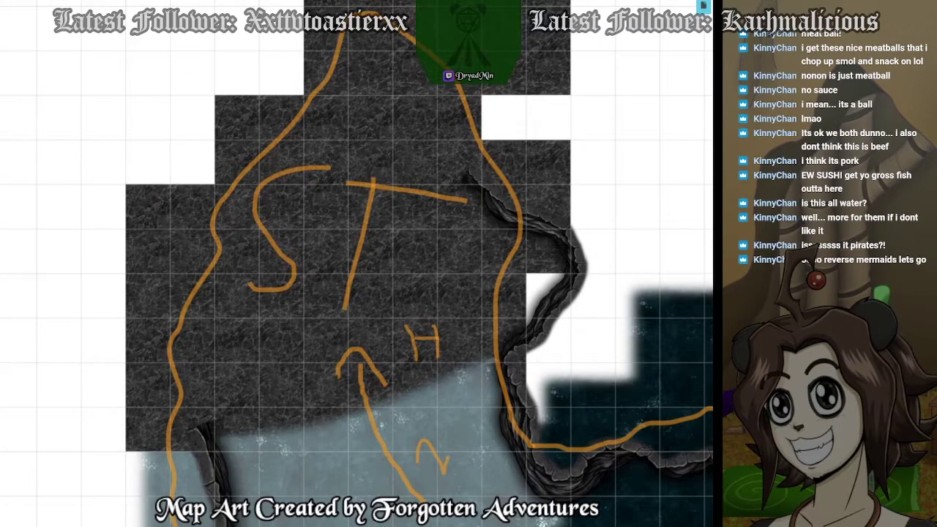
key(ctrl+v)
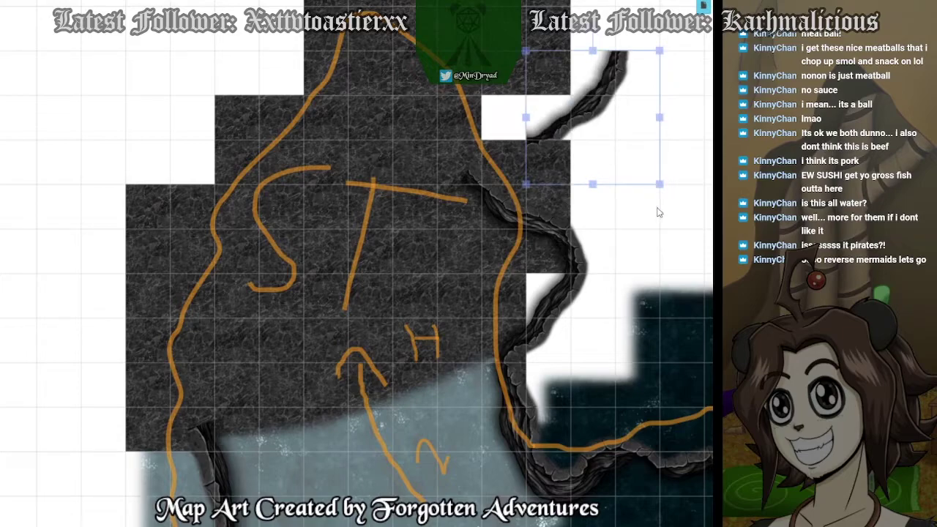
drag(657, 183, 704, 228)
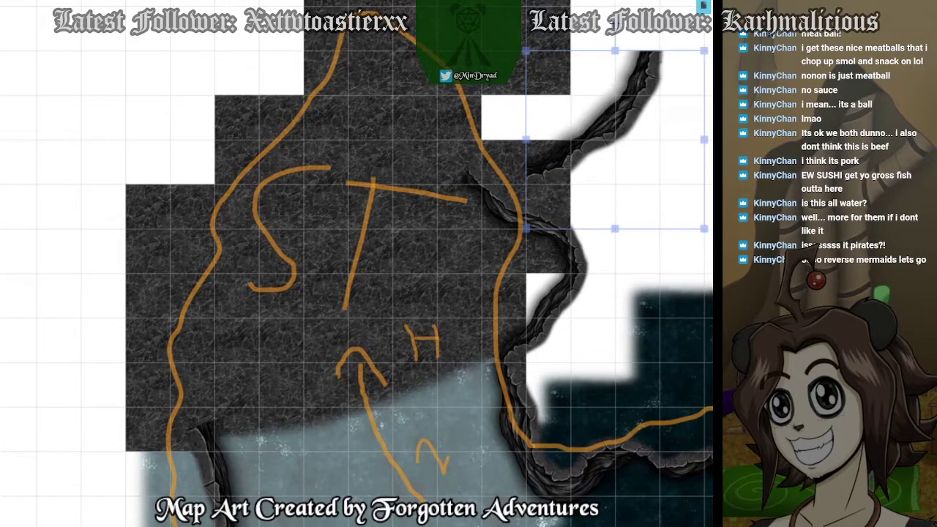
drag(615, 24, 429, 55)
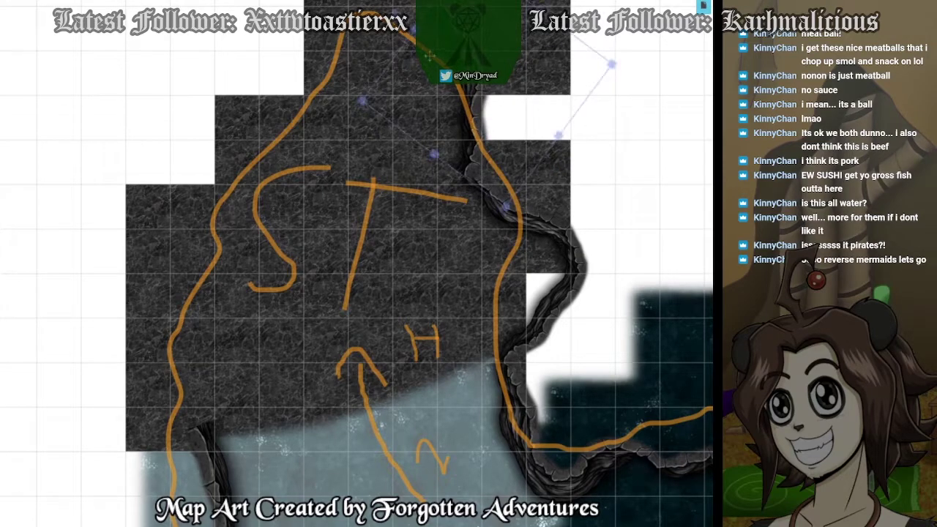
drag(395, 12, 372, 39)
drag(493, 94, 476, 94)
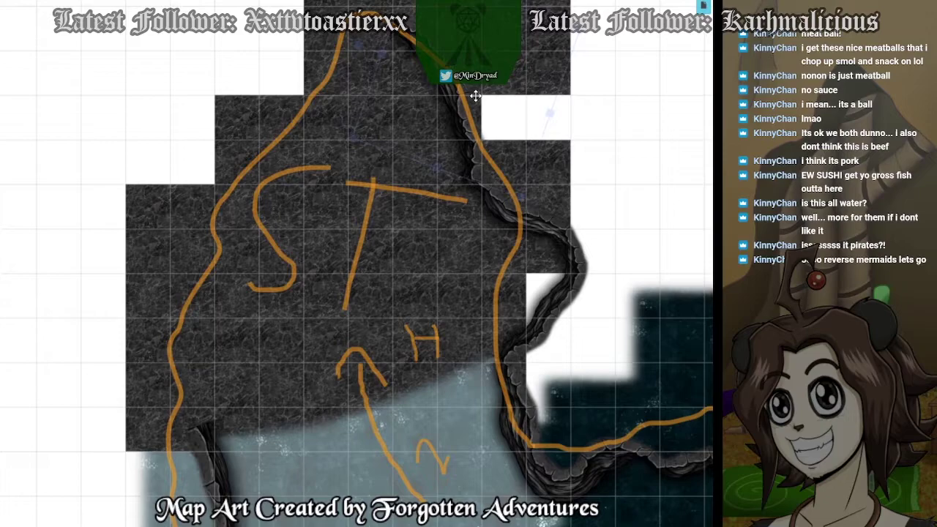
drag(654, 210, 677, 240)
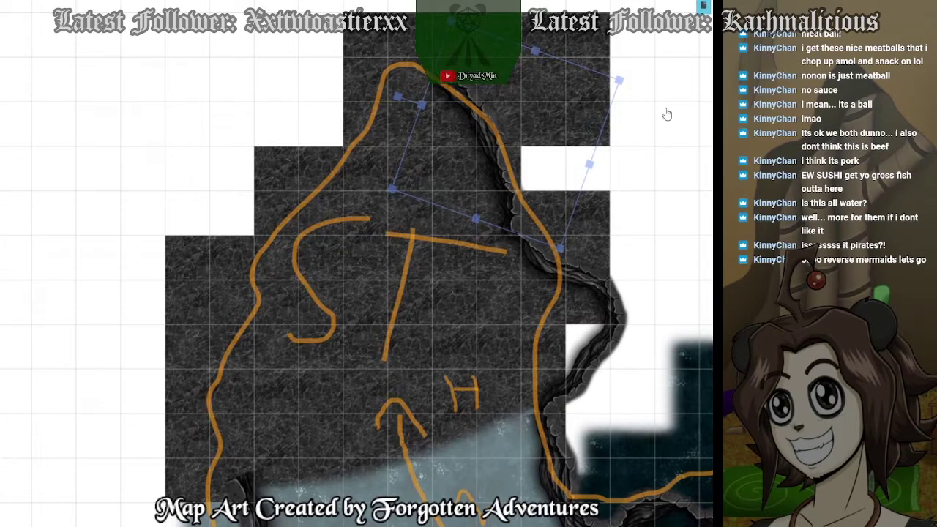
Add a curved cliff piece, rotate it upside down at the outline's northern tip, and enlarge it to four grid squares.
drag(666, 115, 176, 197)
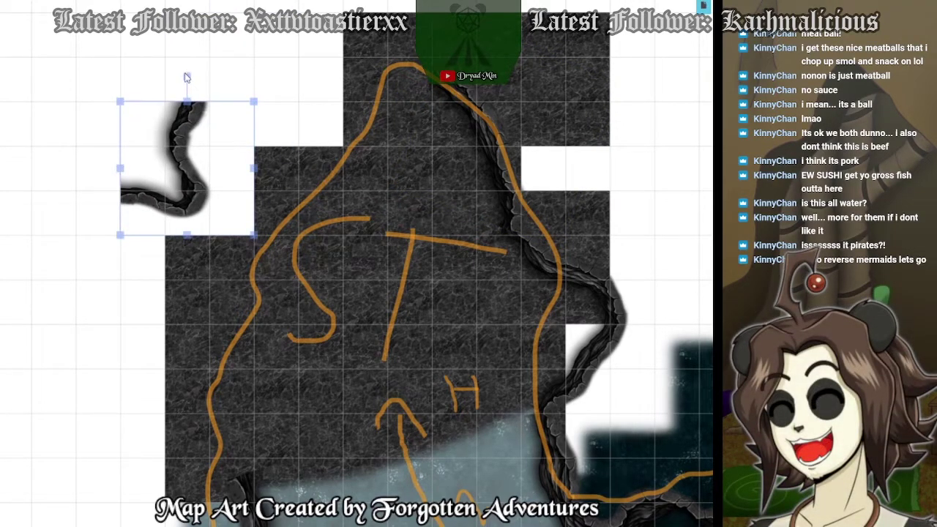
drag(187, 78, 128, 259)
drag(194, 188, 379, 146)
drag(374, 188, 361, 189)
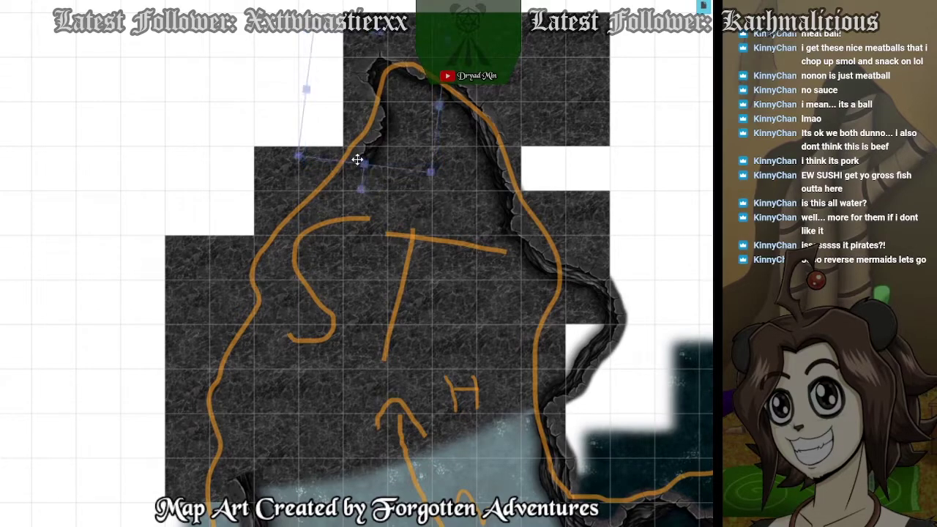
drag(373, 140, 382, 131)
drag(353, 172, 364, 180)
drag(431, 149, 468, 191)
Move the curved cliff piece aside and shift the northernmost rock floor tiles one grid square west.
drag(366, 90, 98, 179)
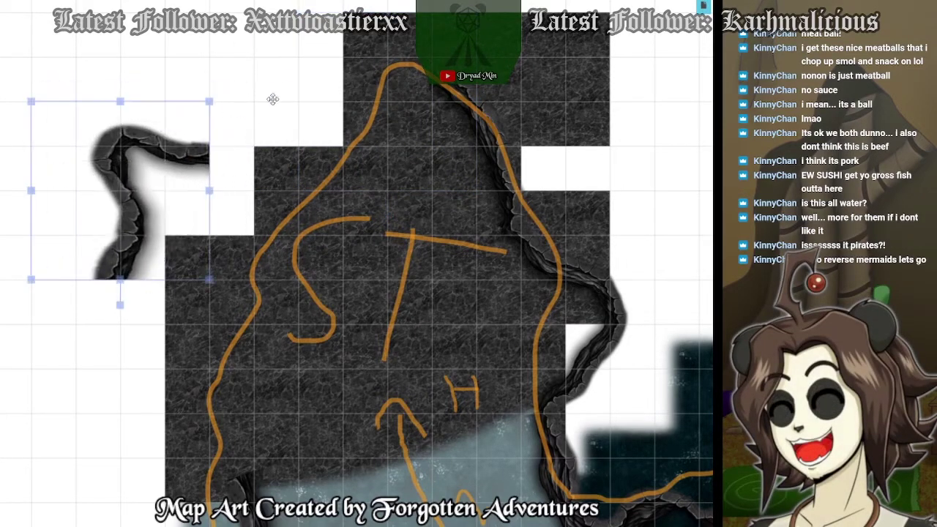
drag(370, 64, 324, 73)
drag(571, 81, 502, 171)
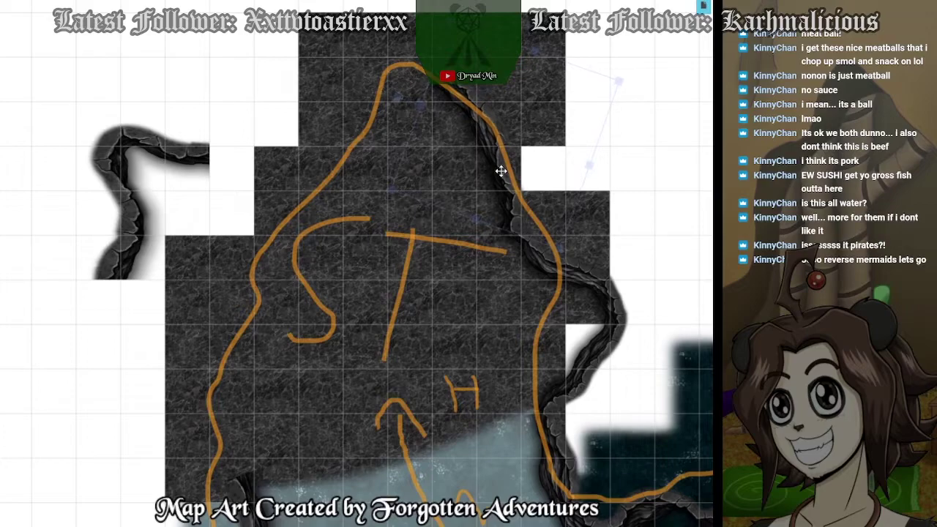
Place the curved cliff piece at the northern tip and tilt it clockwise so it joins the eastern cliff's end.
click(125, 176)
mouse_move(102, 205)
mouse_down()
mouse_move(276, 167)
mouse_move(340, 124)
mouse_move(312, 119)
mouse_move(327, 127)
mouse_up()
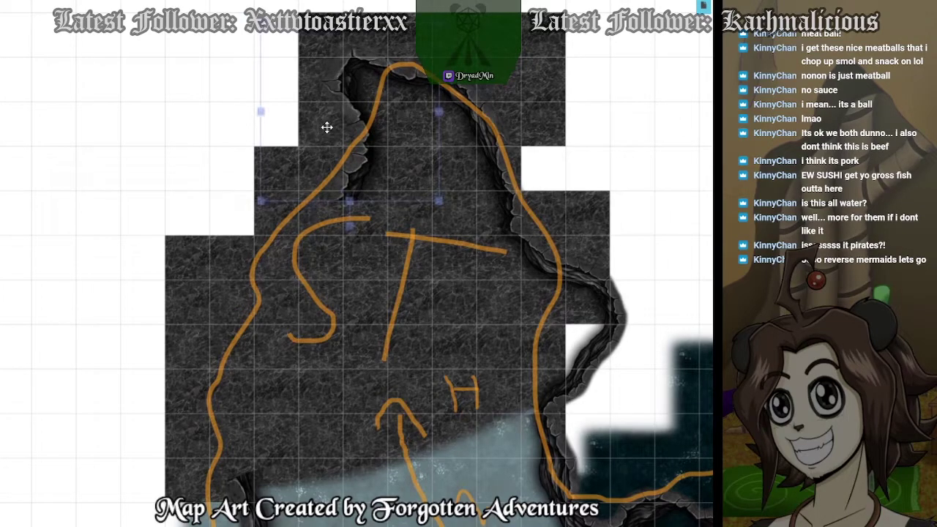
drag(350, 227, 331, 227)
drag(342, 165, 336, 152)
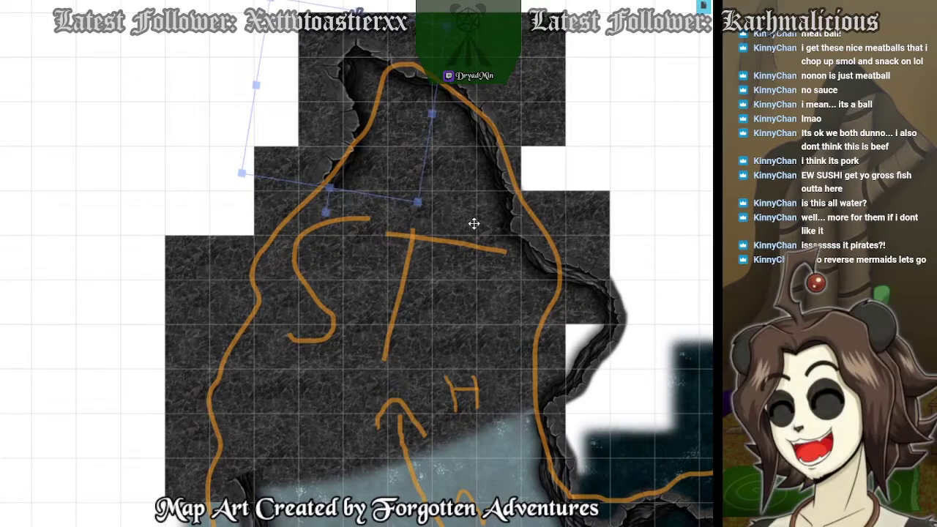
Add a gently curving cliff piece, rotate it to run southwest, and enlarge it to five grid squares.
drag(617, 358, 663, 253)
drag(615, 331, 639, 278)
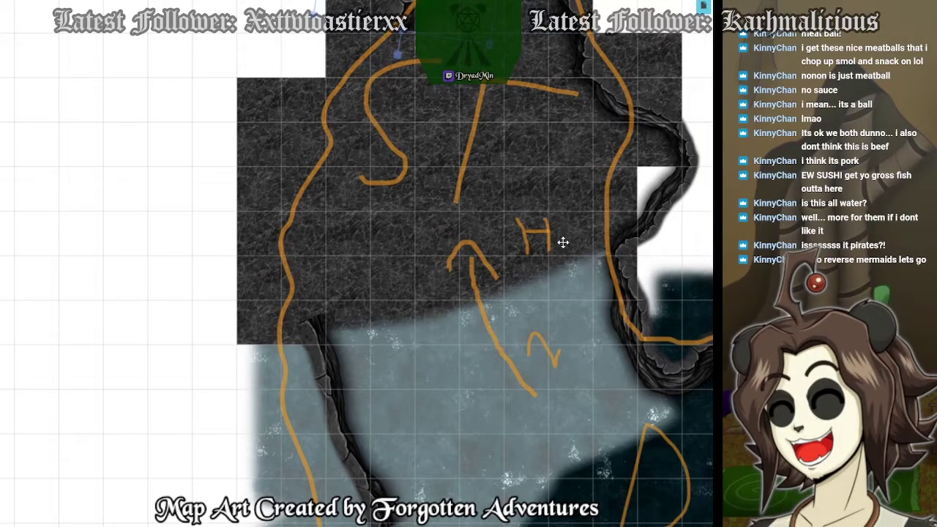
scroll(560, 242, up, 5)
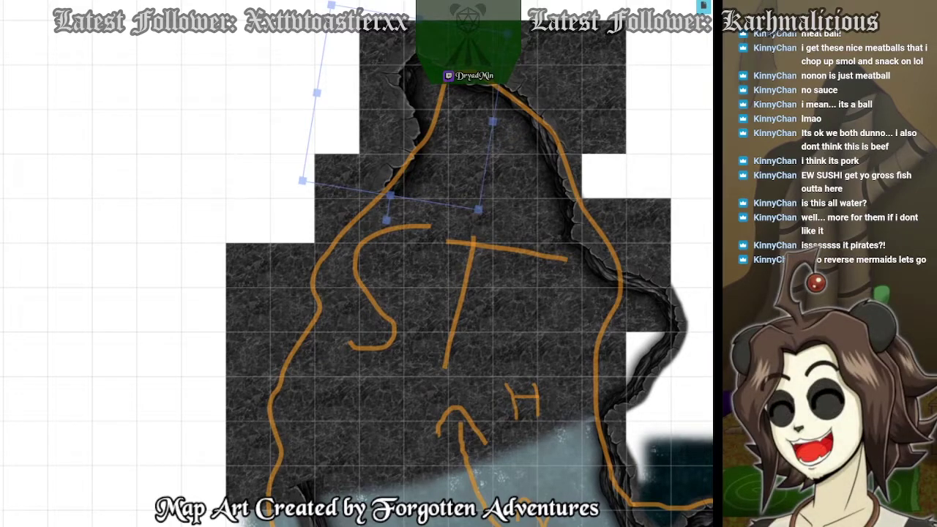
drag(341, 315, 186, 227)
click(186, 227)
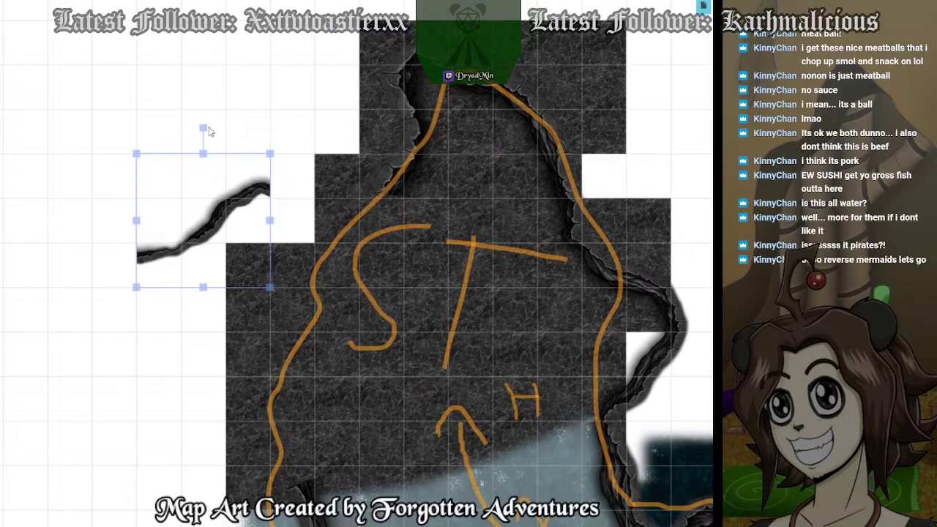
drag(203, 128, 320, 296)
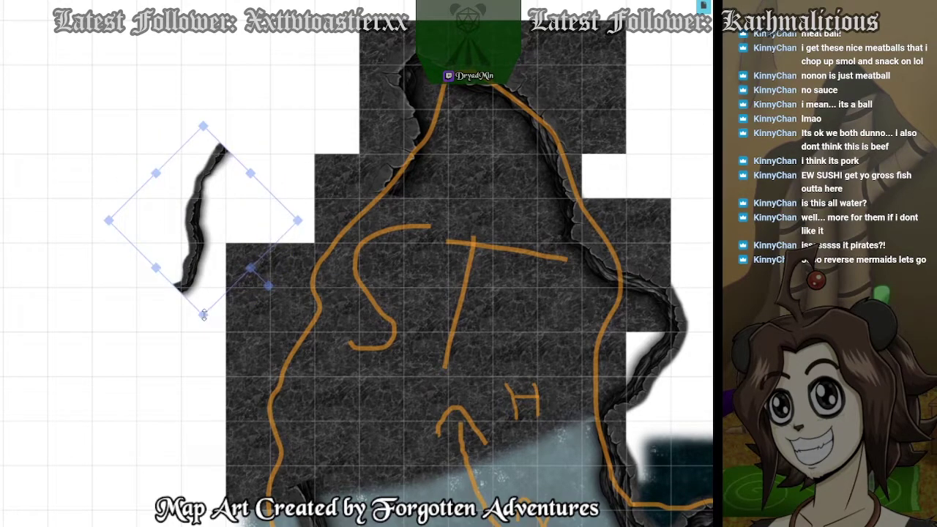
drag(203, 315, 177, 429)
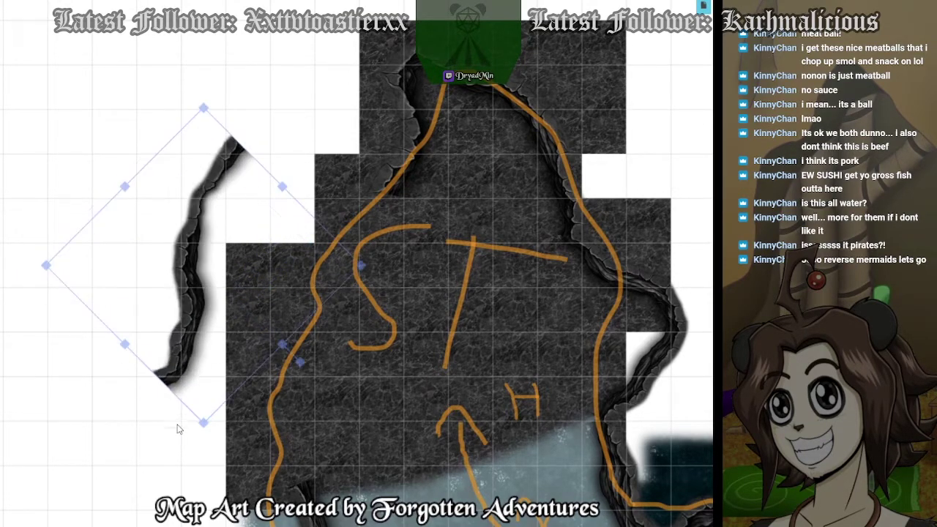
Position the five-square cliff piece along the western outline, tilting it to continue south from the northern tip's cliff.
drag(190, 325, 337, 370)
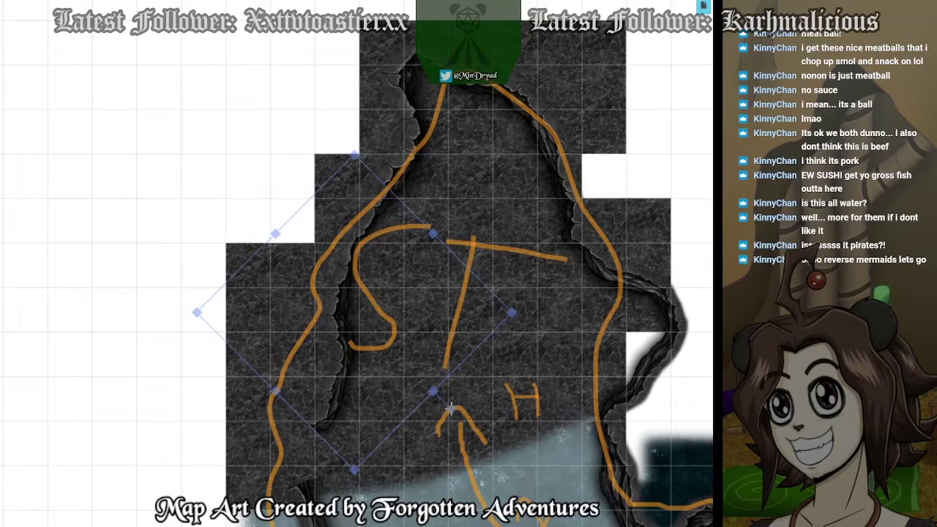
drag(451, 408, 444, 418)
drag(378, 343, 365, 342)
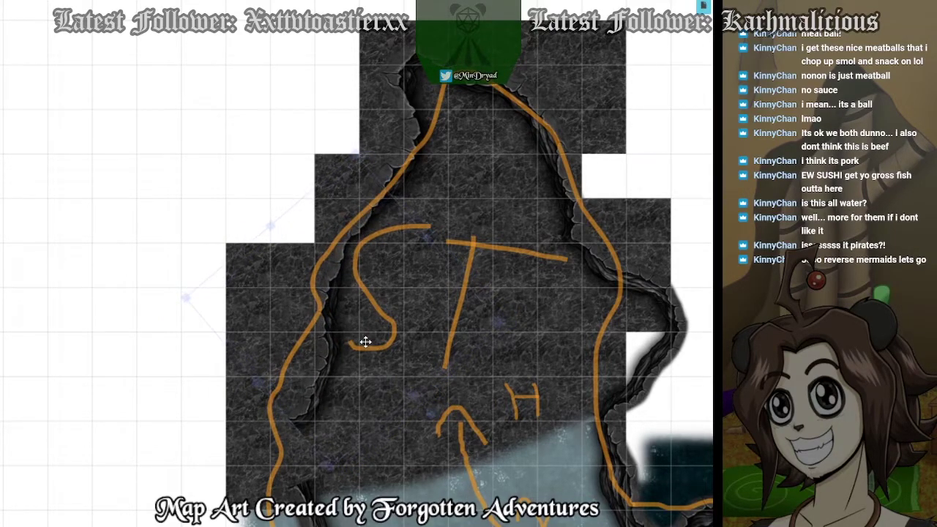
click(365, 342)
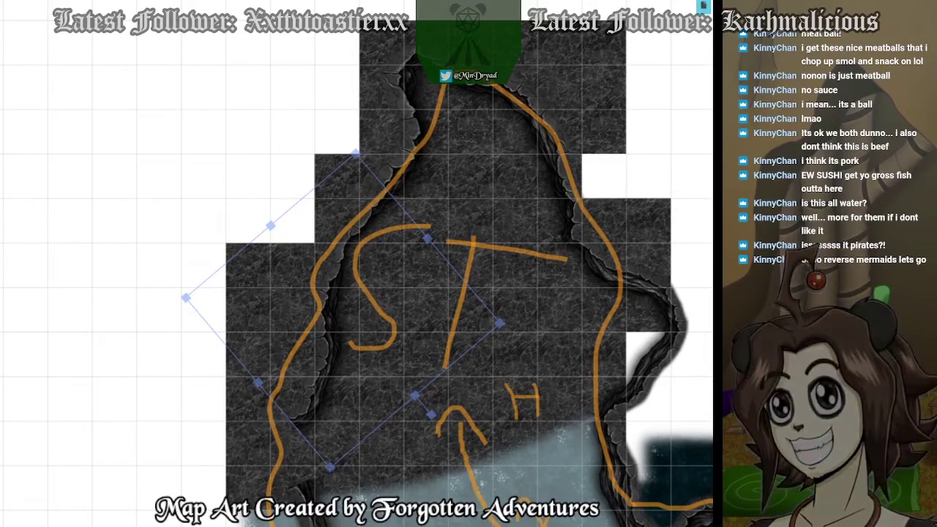
Add a U-shaped cliff piece, turn it to open east, and narrow it to one grid square in the western cliff gap.
drag(805, 315, 126, 351)
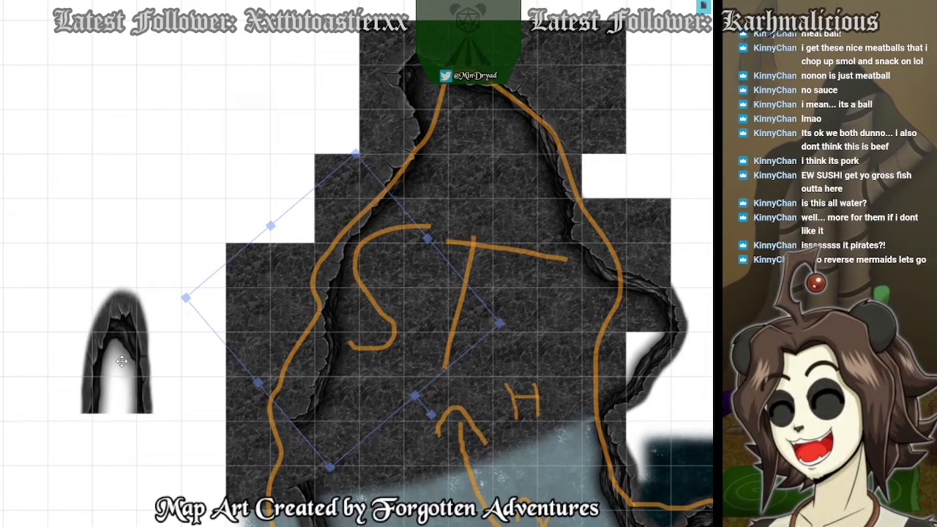
click(136, 326)
drag(117, 254, 33, 345)
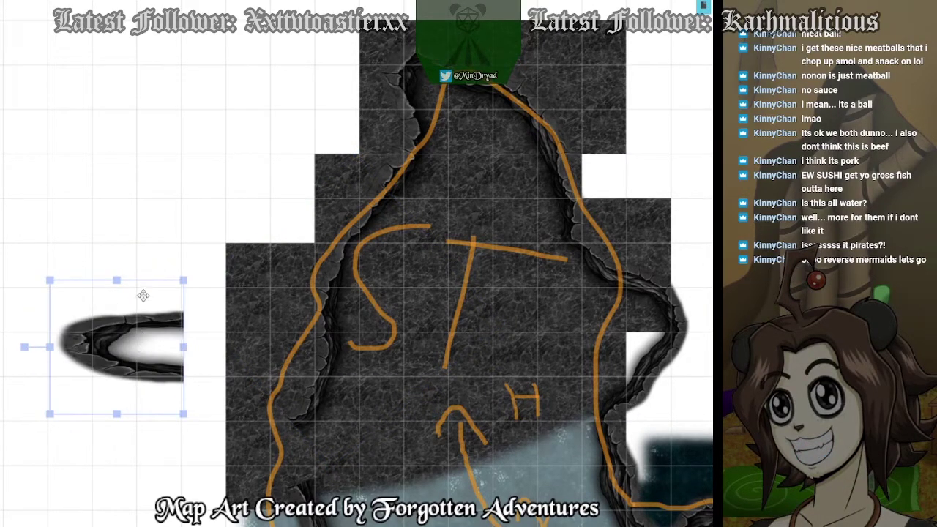
mouse_move(123, 281)
mouse_down()
mouse_move(123, 303)
mouse_move(119, 294)
mouse_up()
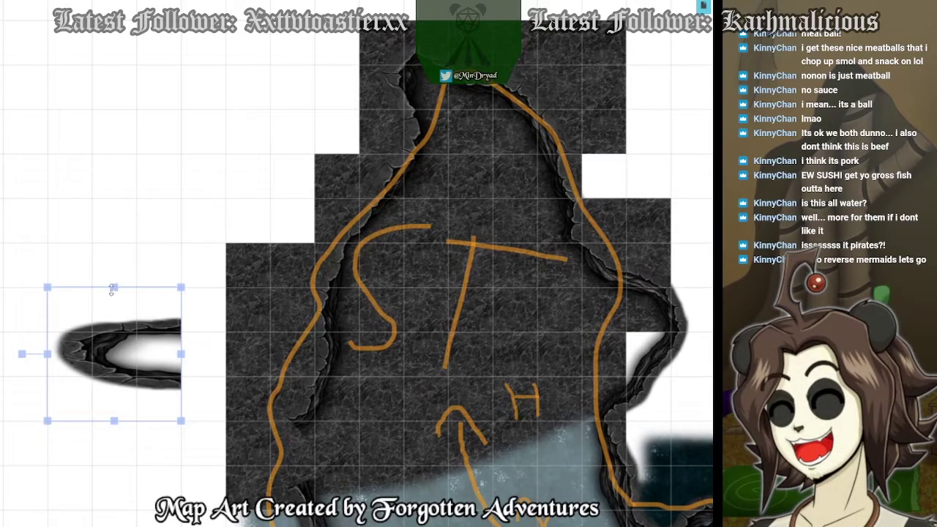
drag(47, 354, 277, 463)
drag(276, 518, 275, 526)
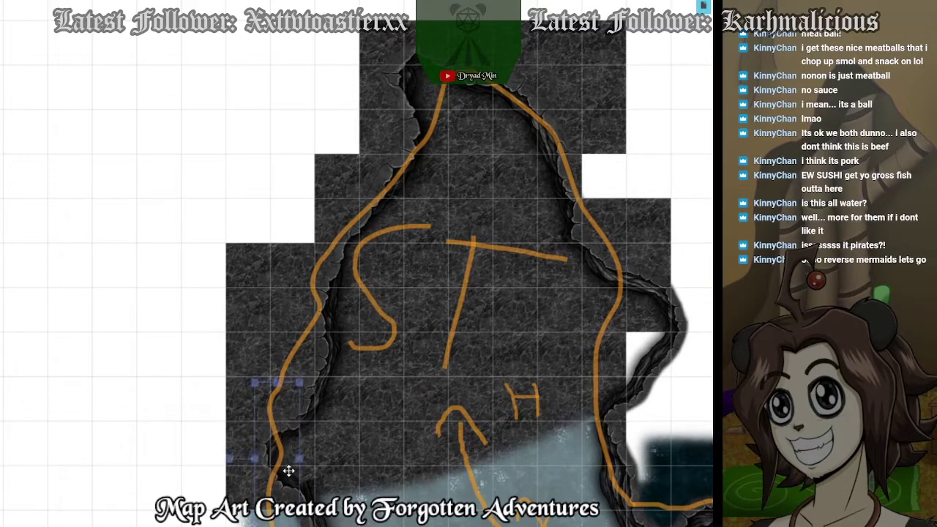
Adjust the U-shaped piece's tilt and widen it slightly to bridge the gap between the two western cliffs.
click(229, 458)
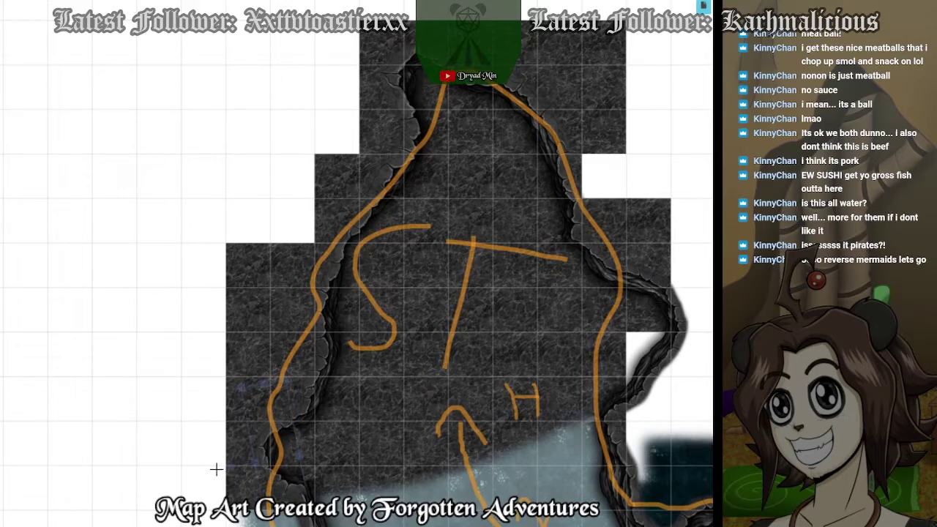
click(271, 458)
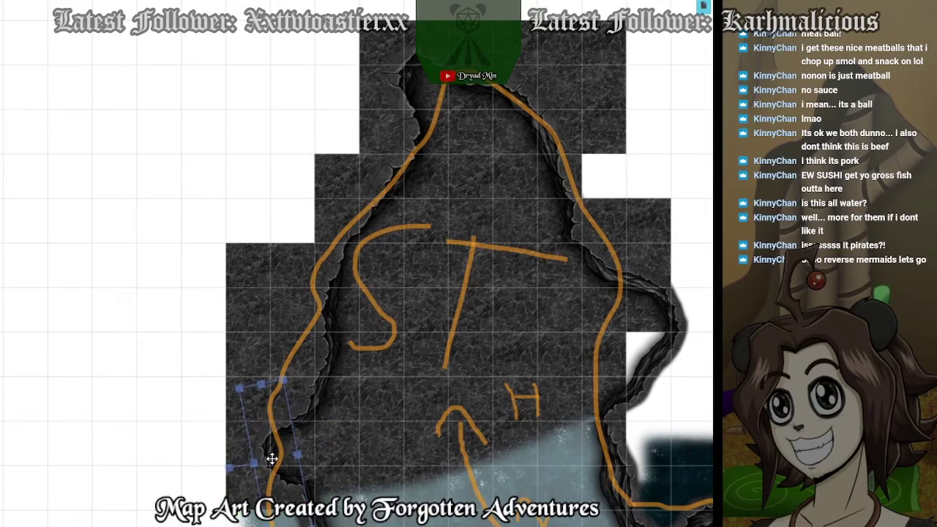
drag(272, 459, 271, 456)
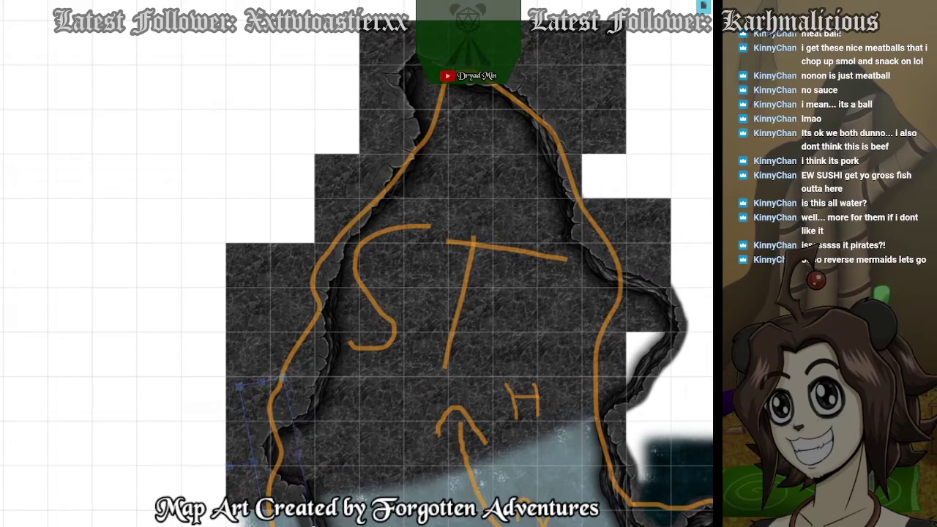
click(314, 525)
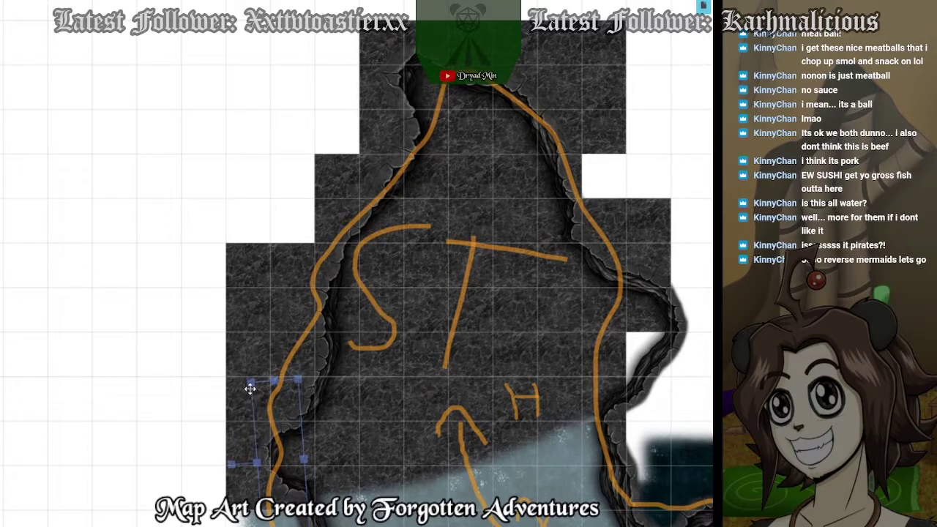
drag(250, 383, 262, 424)
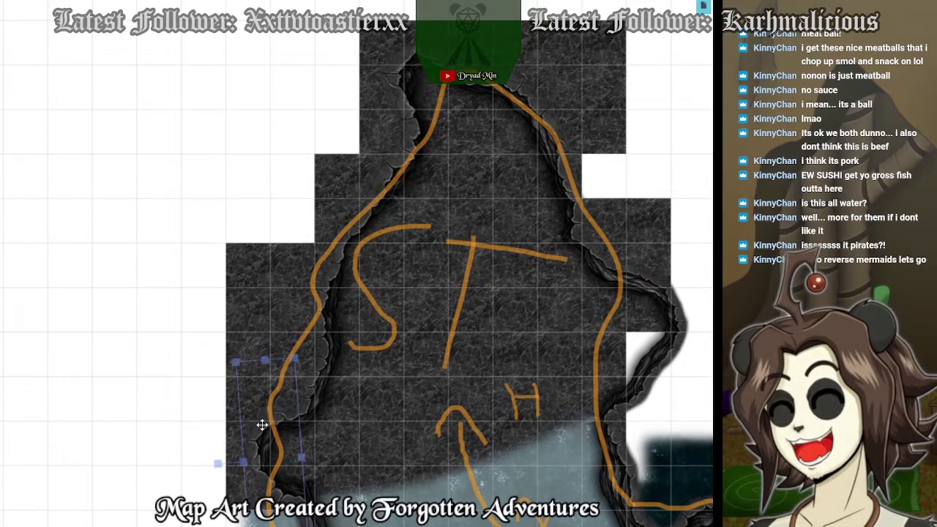
Nudge the long western cliff piece east, and tilt and reposition the U-shaped piece to meet its southern end.
click(342, 338)
drag(255, 384, 274, 371)
click(268, 451)
drag(268, 451, 239, 452)
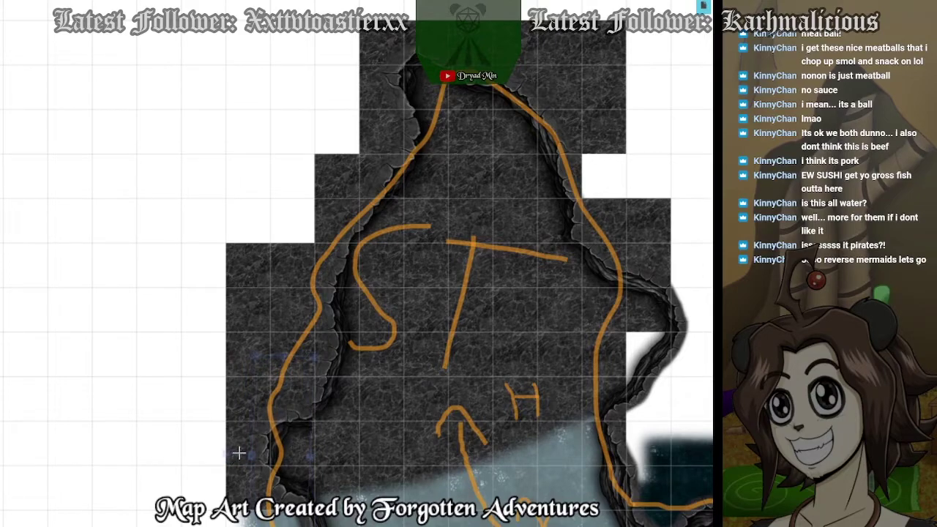
click(286, 428)
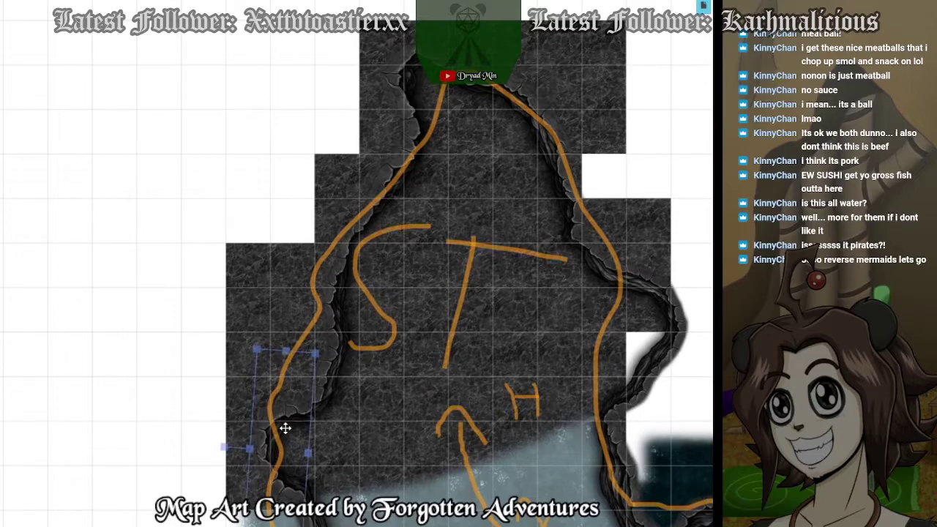
click(361, 415)
click(161, 437)
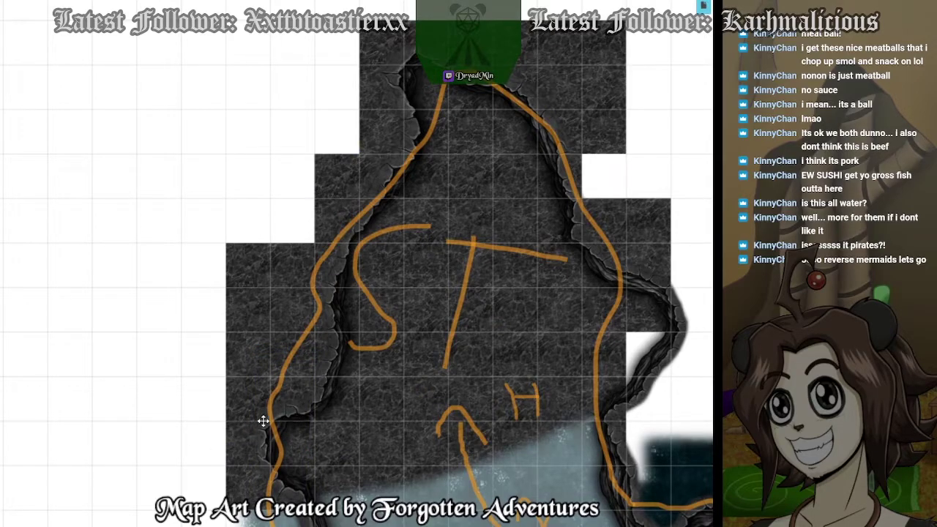
Bring the southern cliff piece and the long western cliff piece in front of the U-shaped connector.
scroll(262, 421, up, 5)
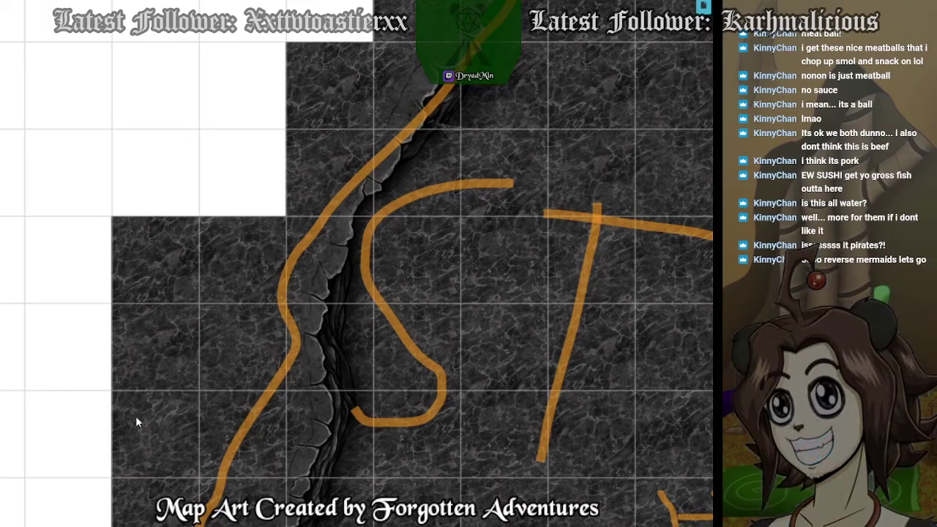
scroll(69, 333, down, 3)
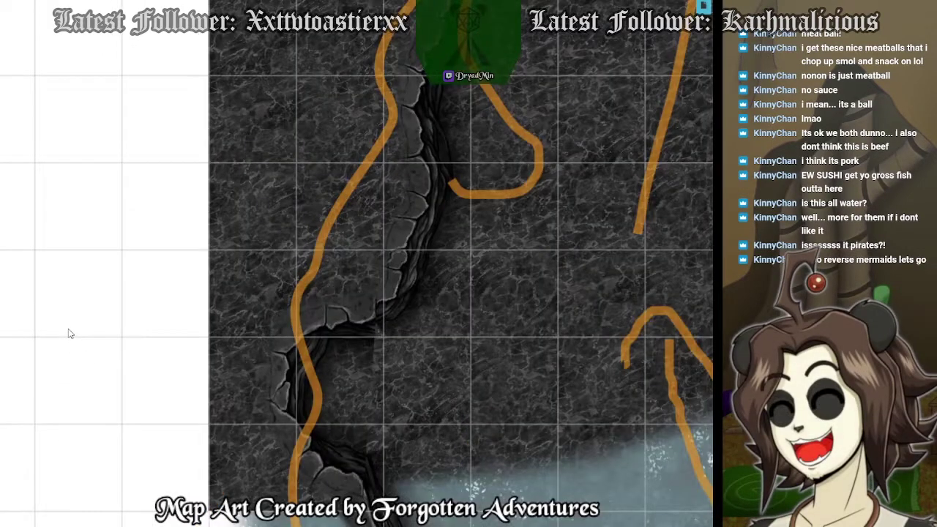
click(338, 374)
click(371, 520)
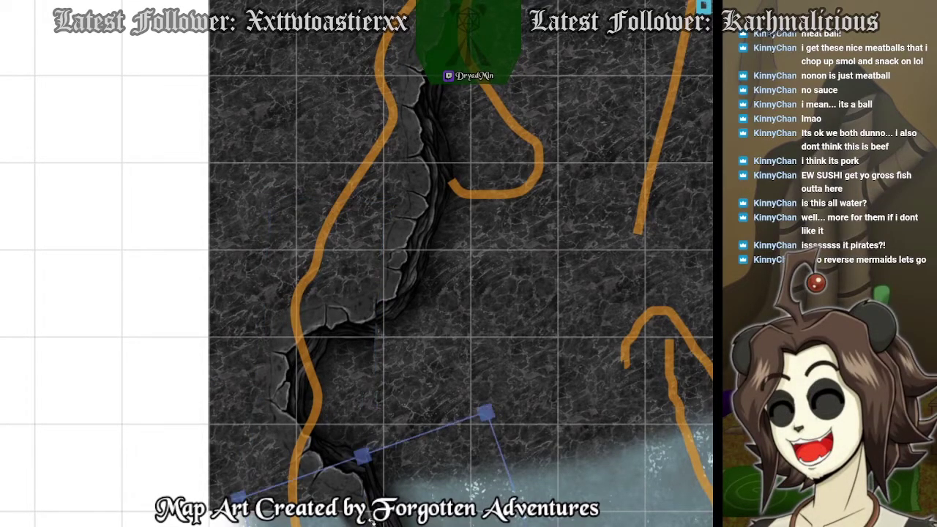
right_click(372, 521)
click(394, 475)
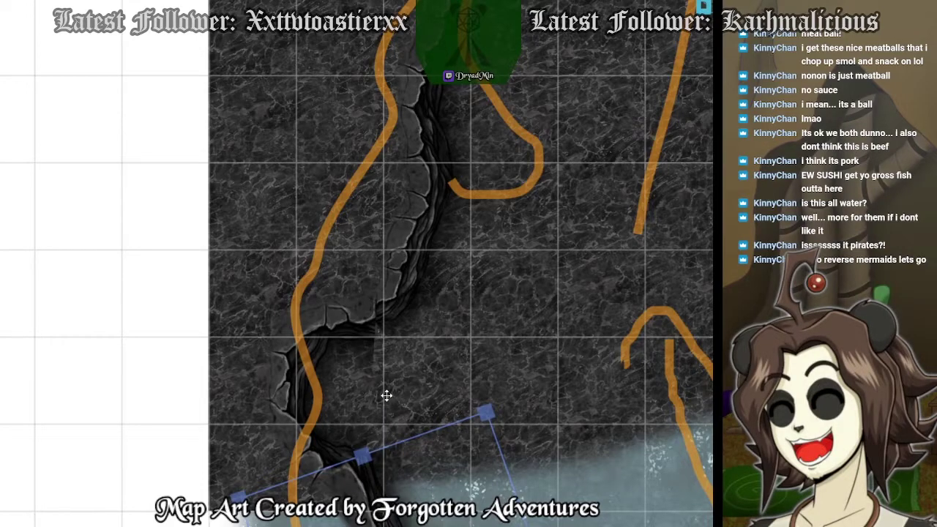
click(402, 282)
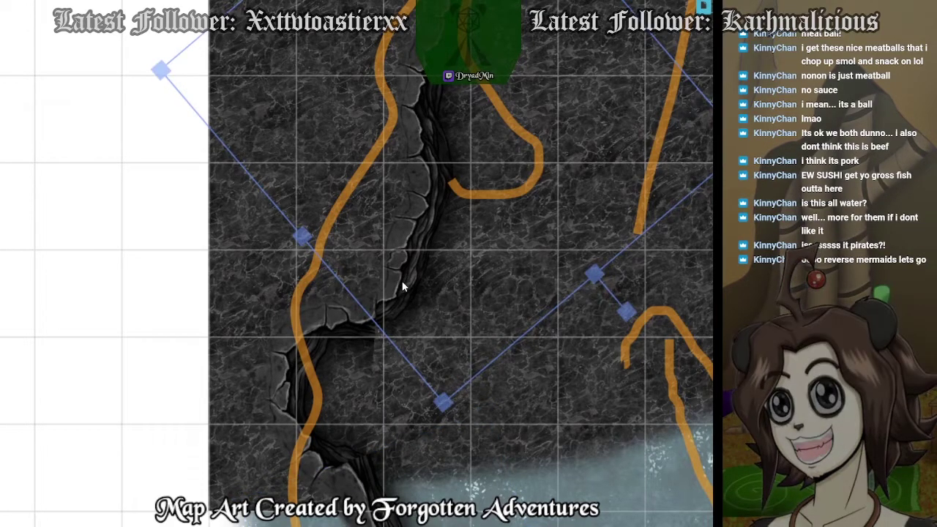
right_click(402, 282)
click(419, 243)
click(354, 326)
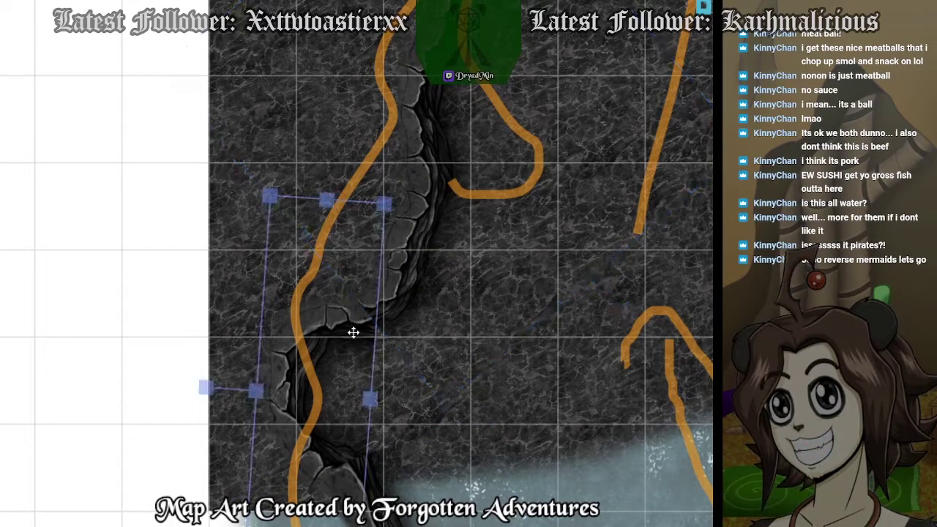
click(183, 339)
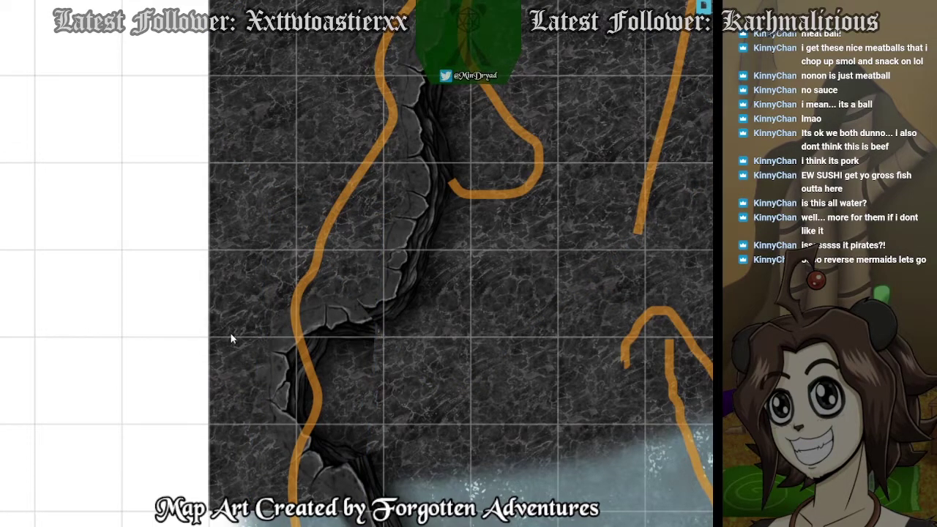
click(293, 318)
drag(257, 390, 231, 385)
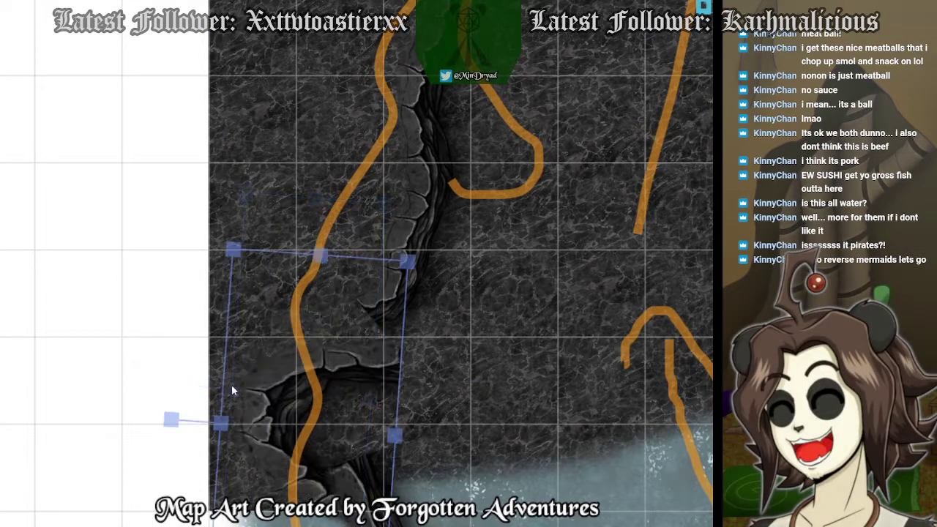
key(ctrl+z)
click(292, 382)
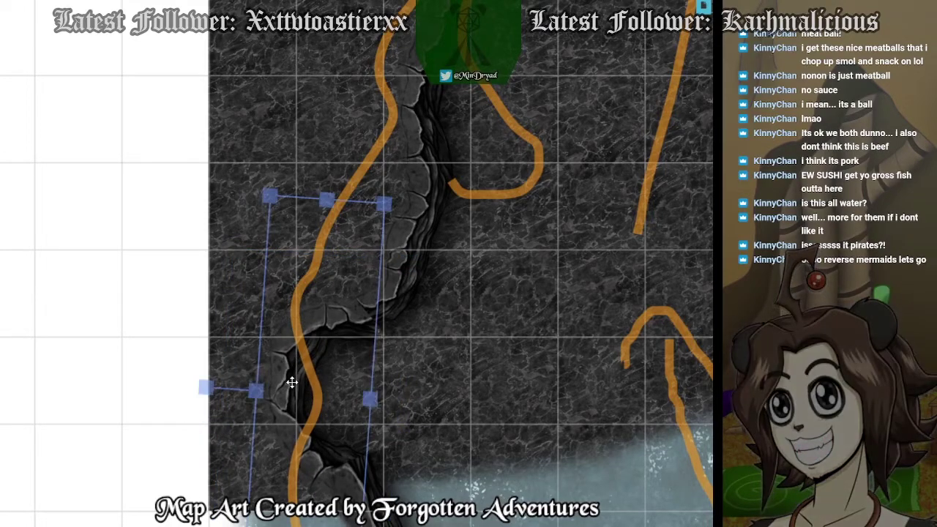
Widen the U-shaped cliff piece, then tilt and nudge it so both ends meet the neighbouring western cliff pieces.
drag(259, 391, 287, 383)
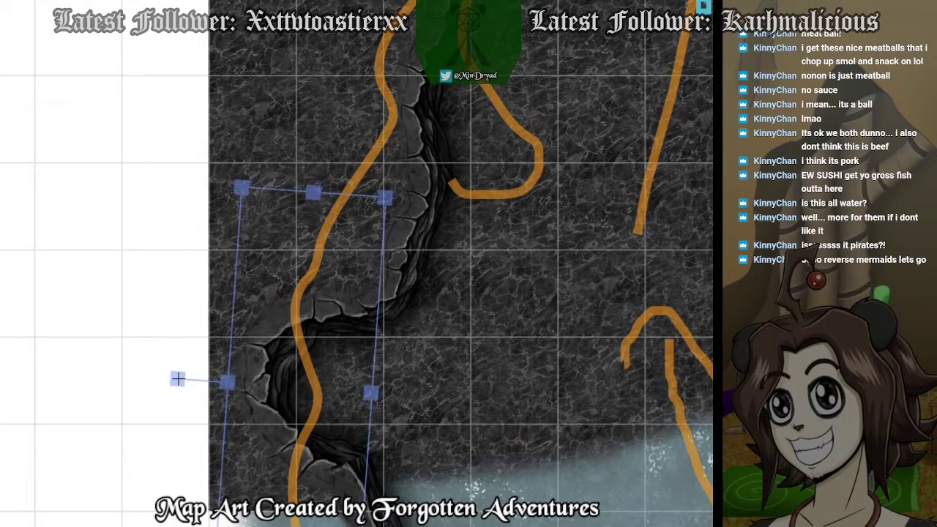
drag(178, 379, 163, 388)
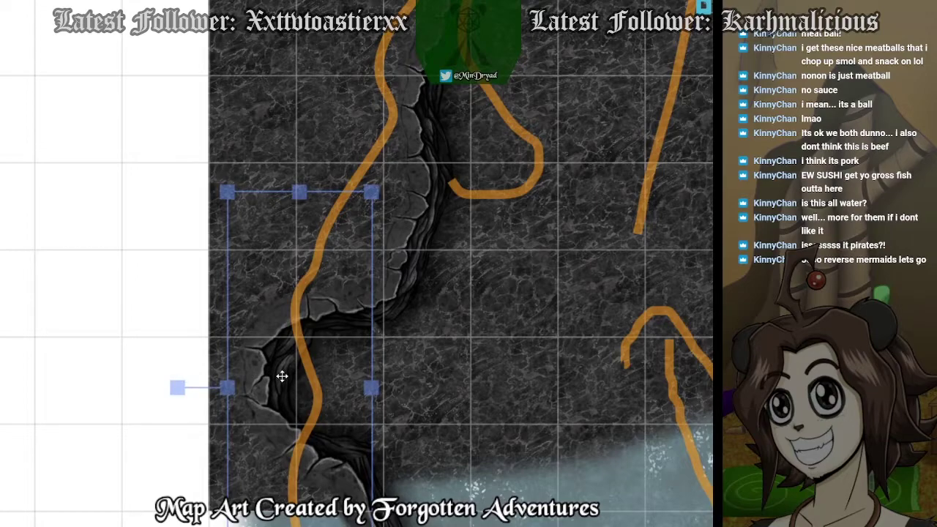
drag(285, 376, 291, 382)
drag(179, 393, 169, 388)
drag(267, 389, 270, 389)
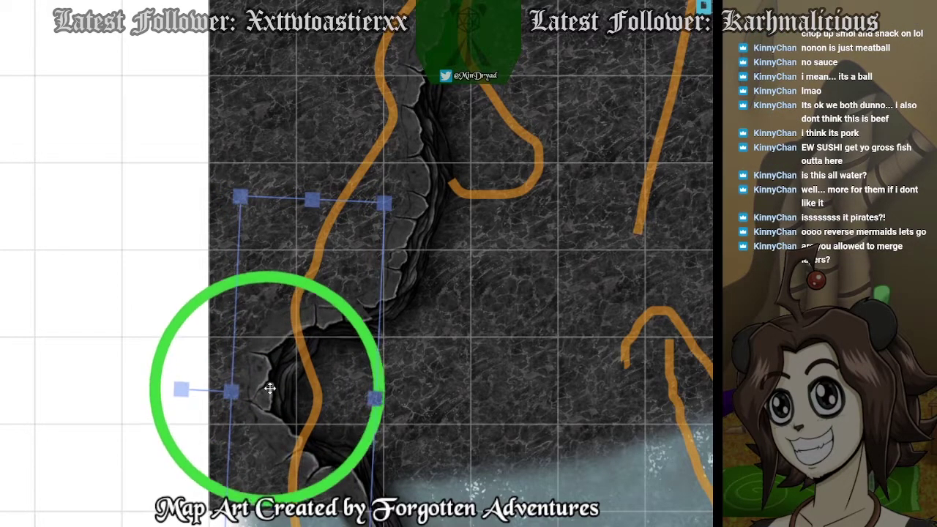
click(139, 377)
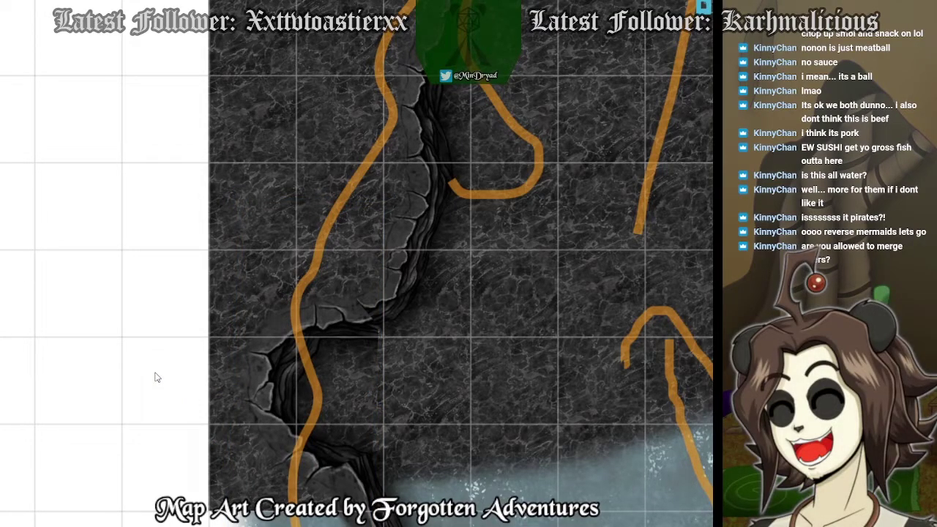
Try to group the western cliff pieces and move them together, undoing each move.
click(334, 381)
click(410, 258)
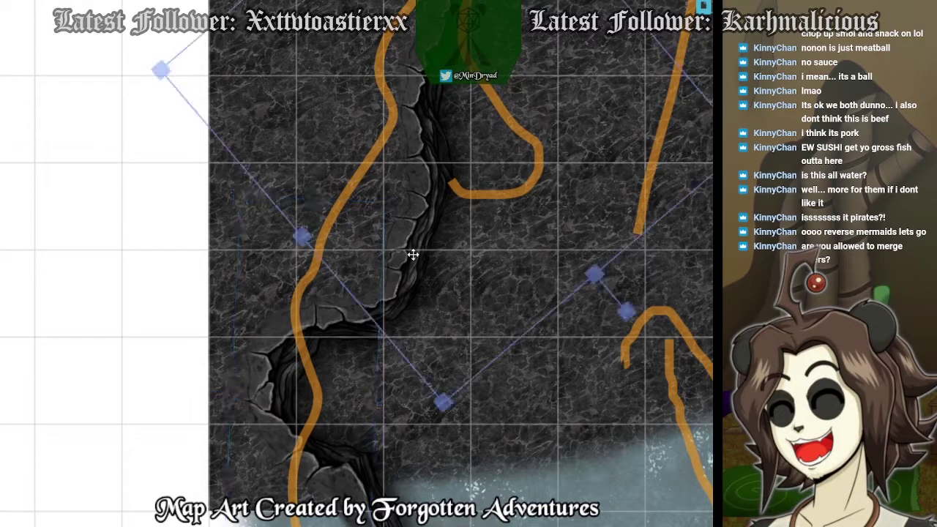
click(339, 338)
right_click(339, 338)
mouse_move(392, 322)
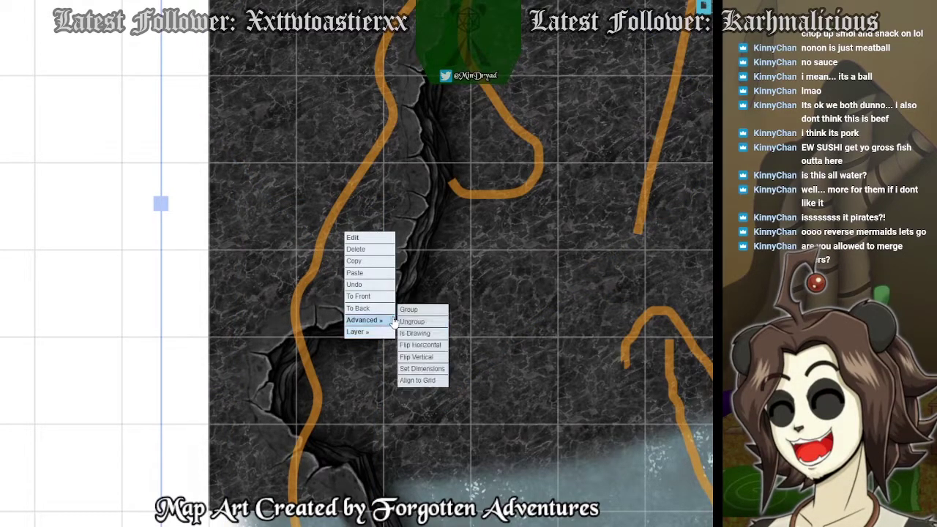
click(428, 310)
drag(347, 324, 453, 340)
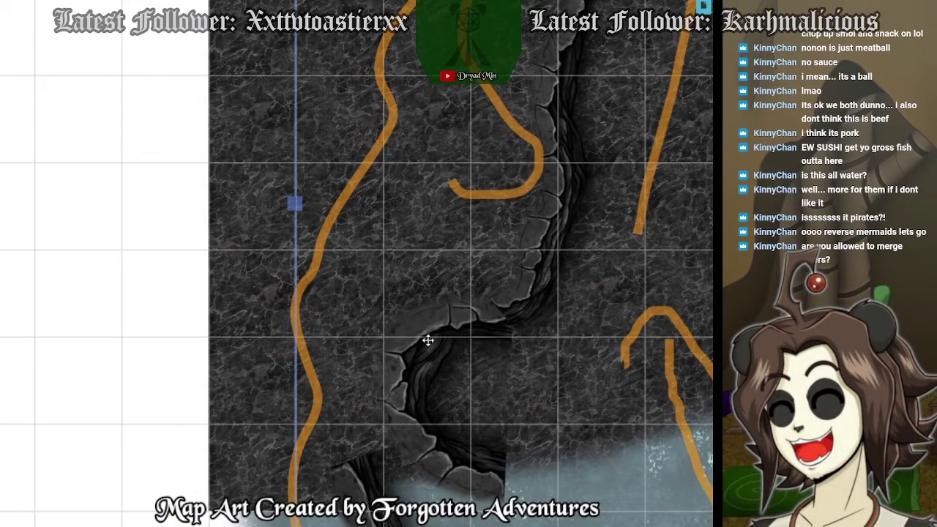
key(ctrl+z)
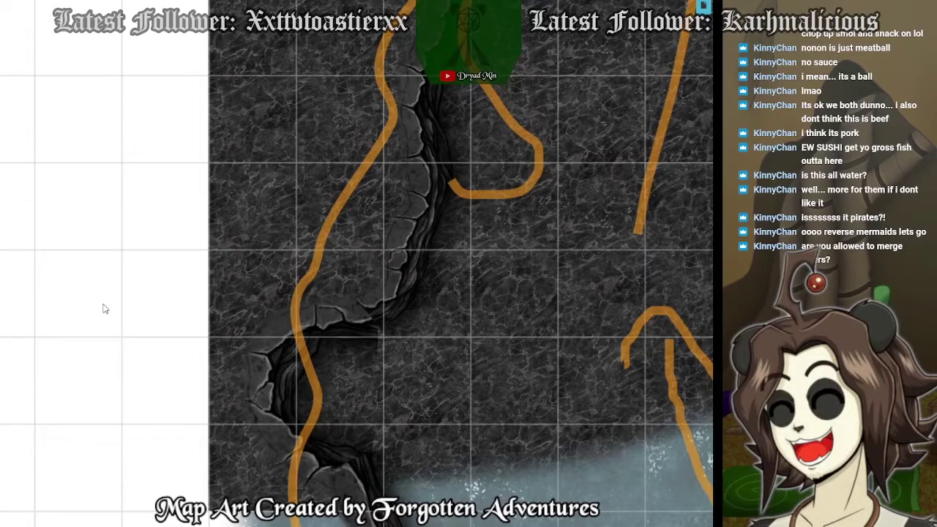
drag(316, 350, 274, 347)
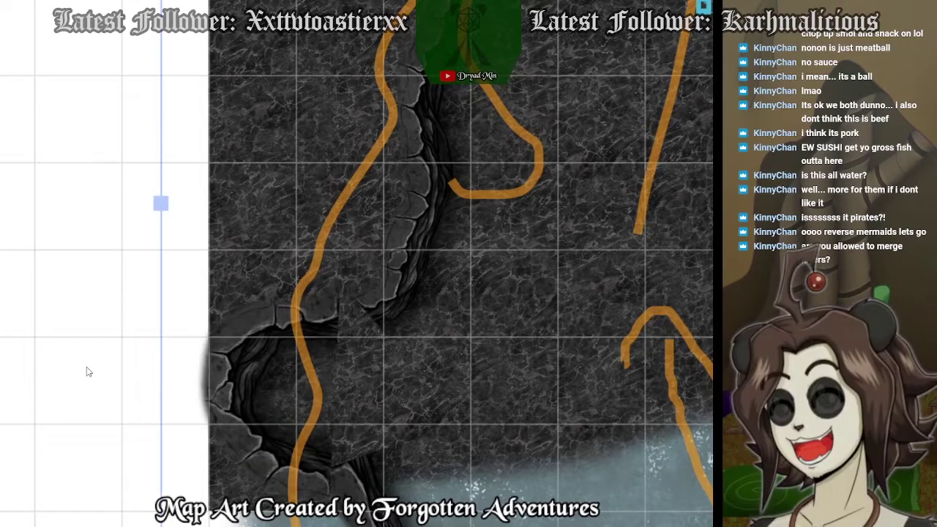
key(ctrl+z)
Duplicate the shallow-water tile into the white gap beside the eastern cliff bend and send the copy to the back.
scroll(88, 377, down, 3)
scroll(151, 397, down, 3)
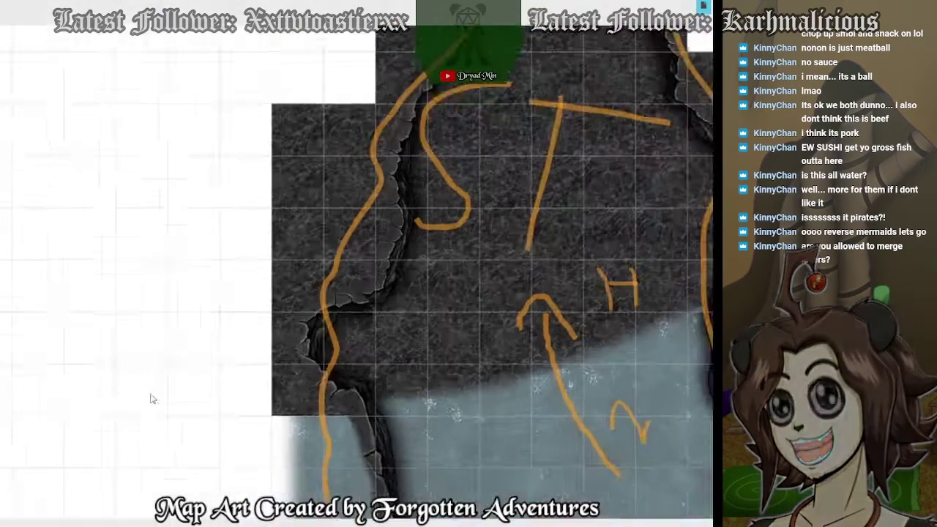
scroll(410, 410, up, 5)
key(ctrl+z)
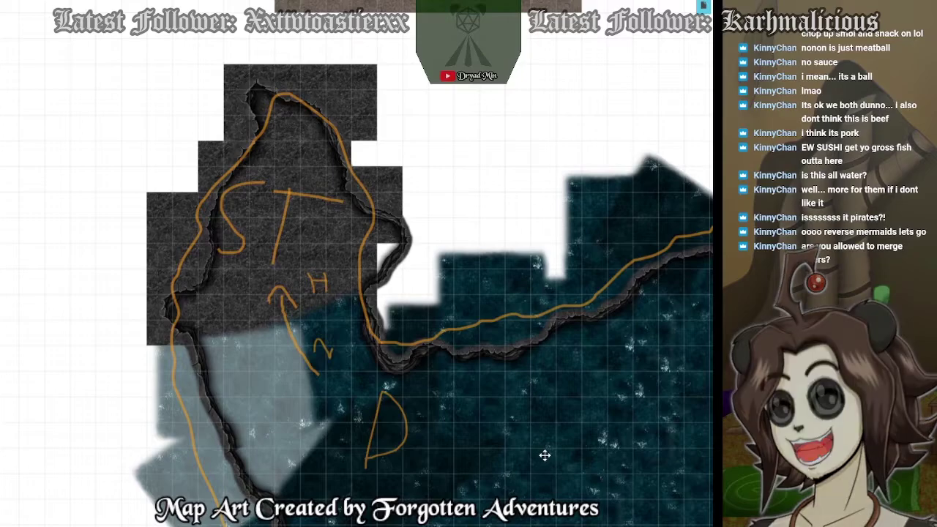
scroll(546, 451, up, 2)
scroll(434, 403, down, 3)
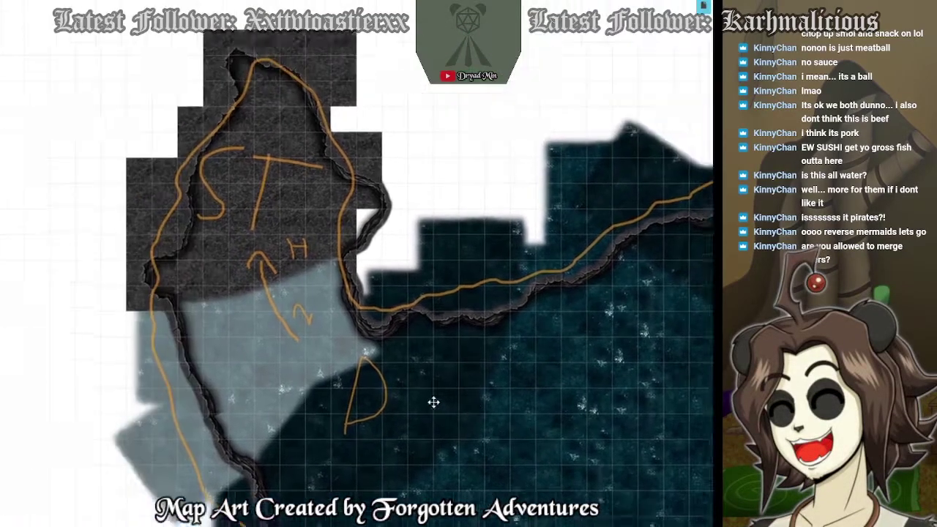
scroll(363, 380, up, 5)
click(311, 404)
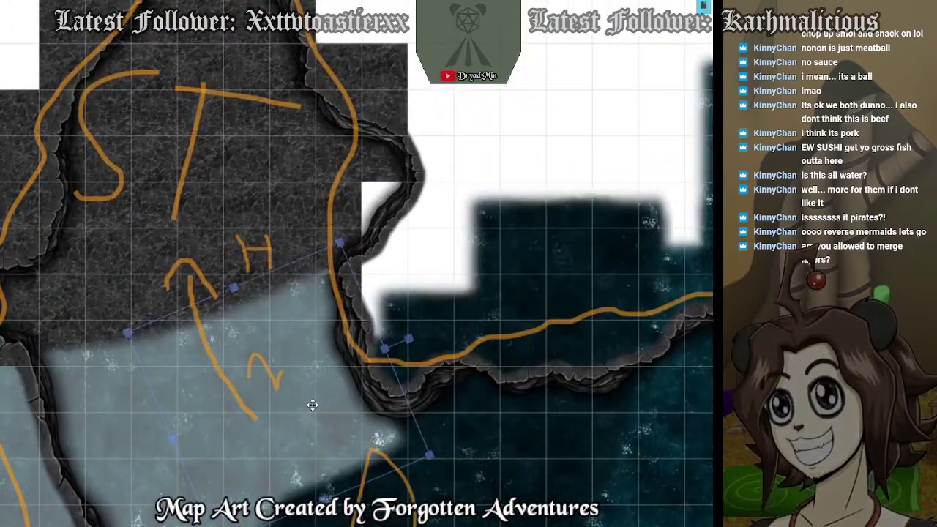
key(ctrl+v)
drag(514, 150, 395, 340)
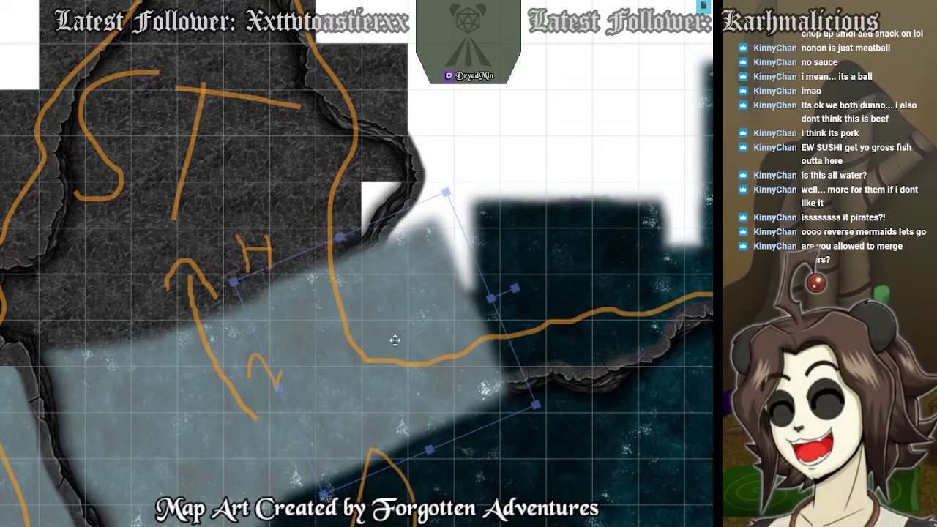
right_click(395, 341)
click(438, 307)
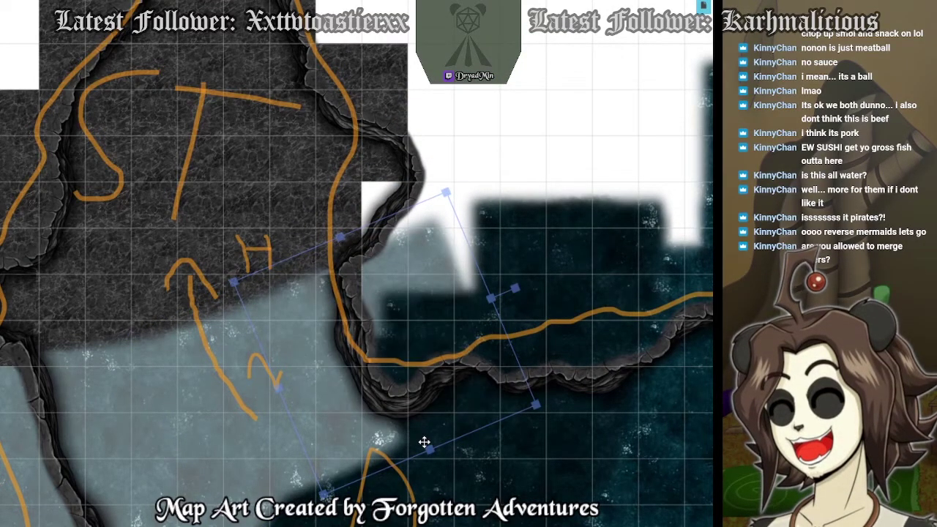
Try restacking the rotated deep-water tile beside the eastern cliff, and undo the shallow-water copy's move.
right_click(430, 434)
click(448, 404)
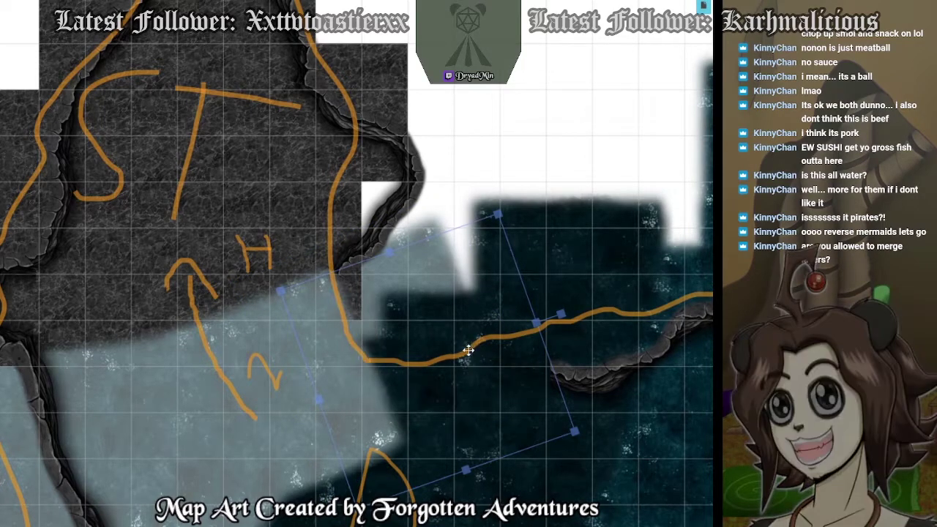
click(458, 335)
key(ctrl+z)
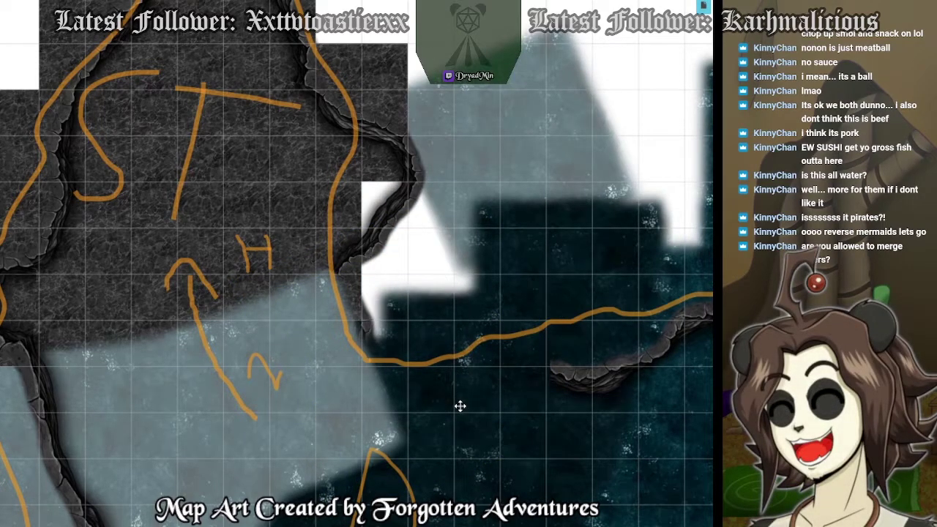
Send the deep-water tiles covering the cliffs east of the shallow water to the back one by one.
click(392, 354)
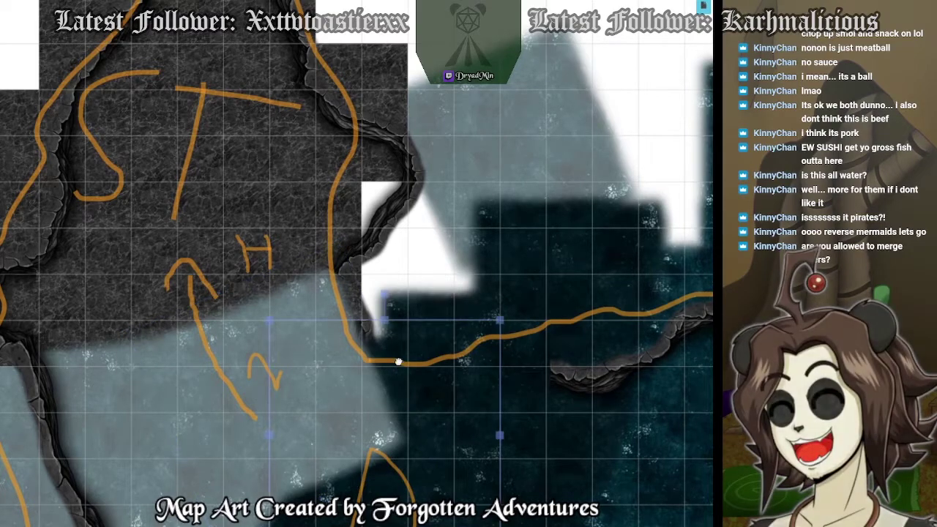
right_click(401, 361)
click(429, 329)
right_click(423, 386)
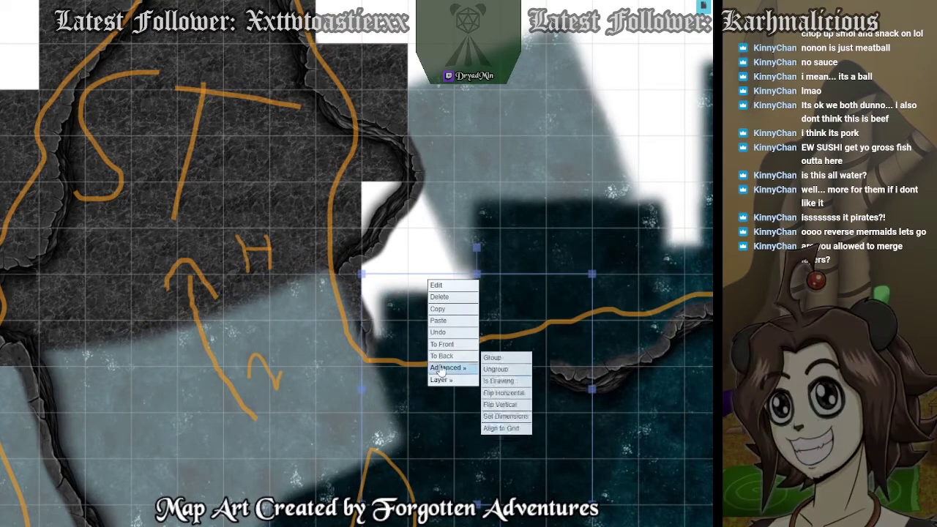
click(447, 358)
right_click(530, 386)
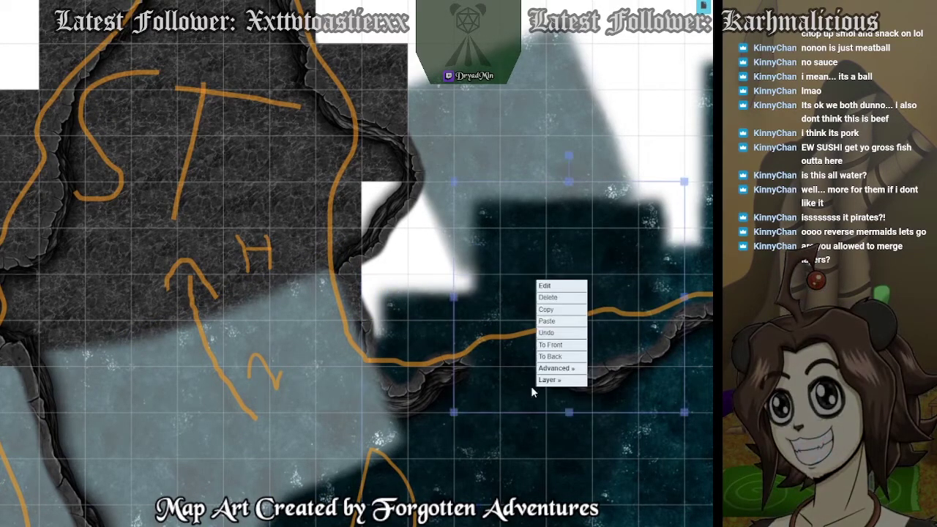
click(552, 358)
right_click(522, 343)
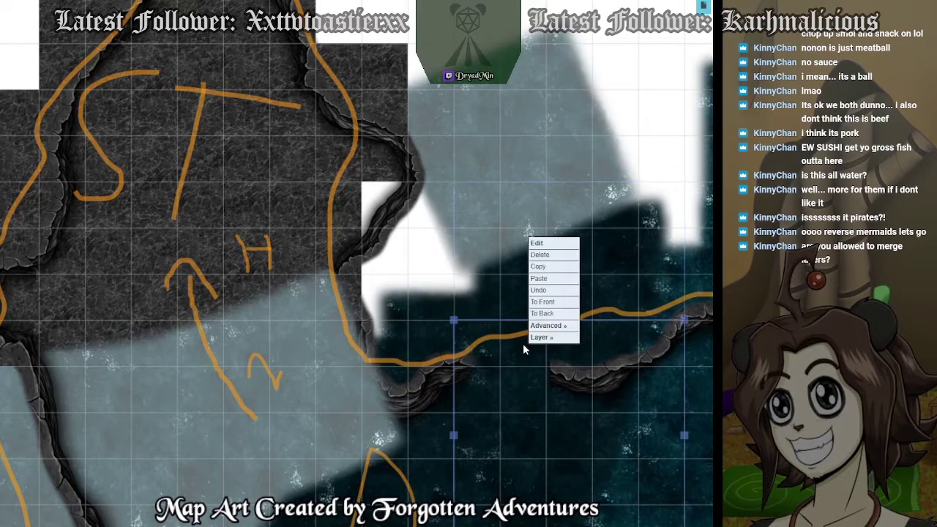
click(554, 320)
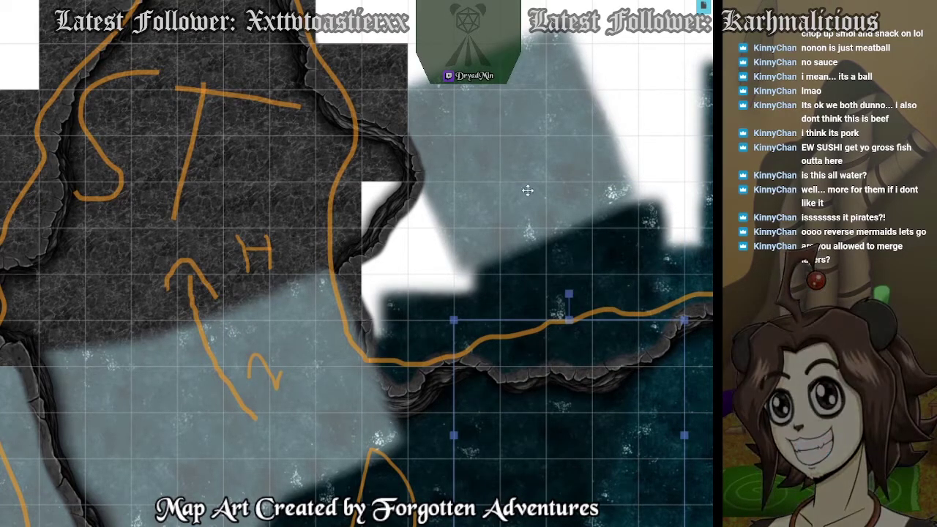
Clear the shallow-water copy from the white gap and restack the rotated shallow- and deep-water tiles behind the eastern cliff.
drag(517, 163, 358, 371)
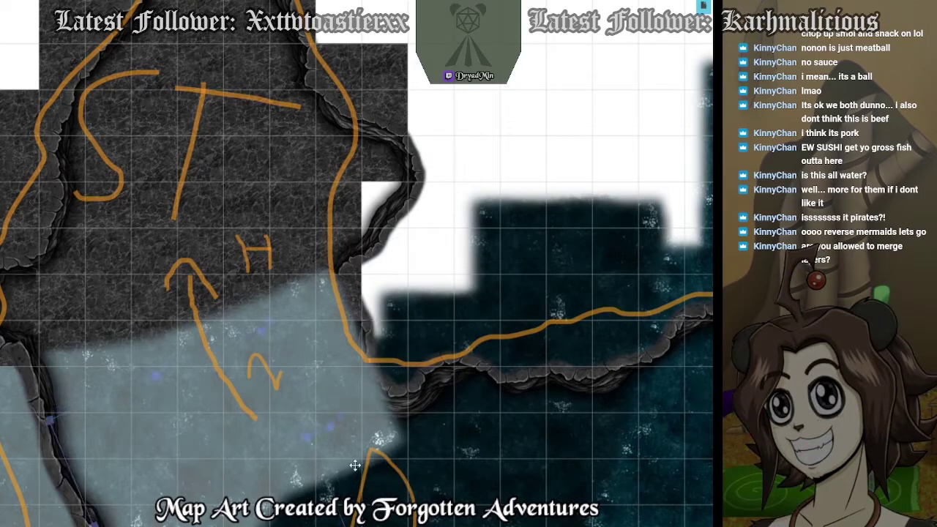
right_click(376, 332)
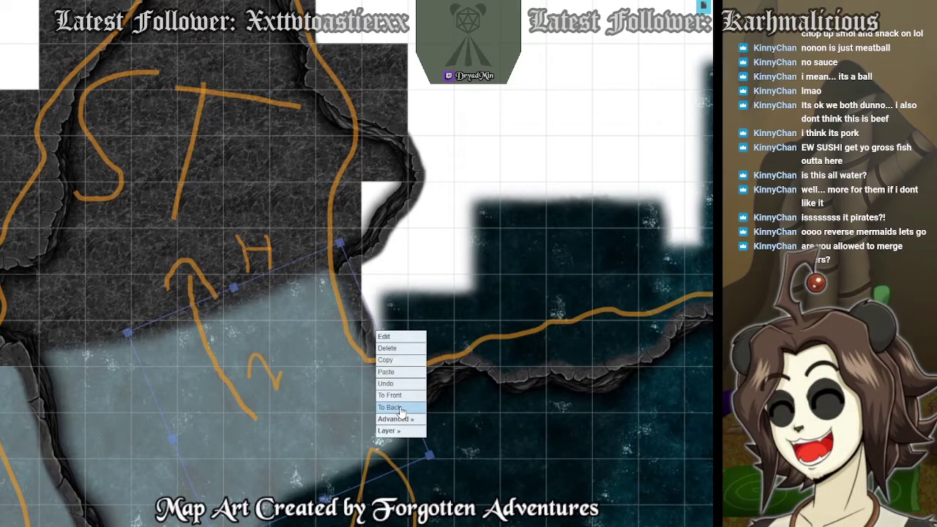
click(401, 410)
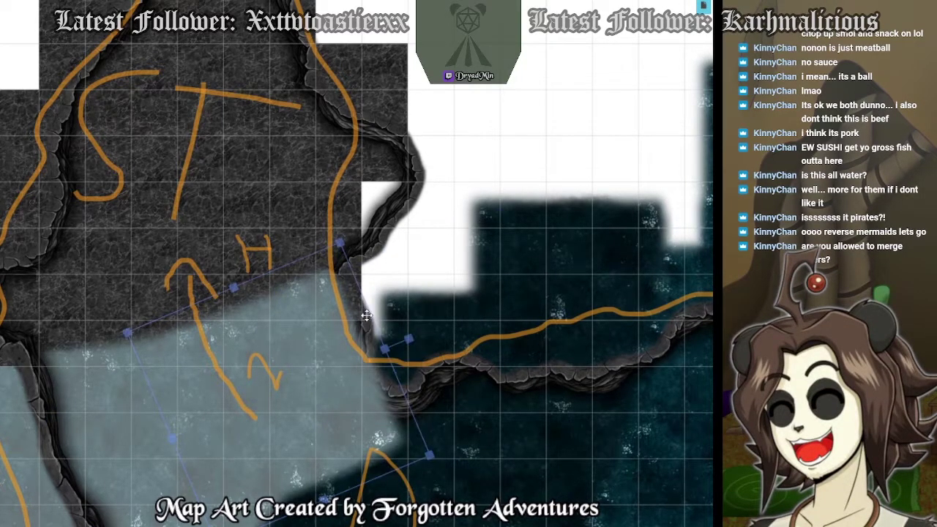
click(424, 389)
right_click(429, 285)
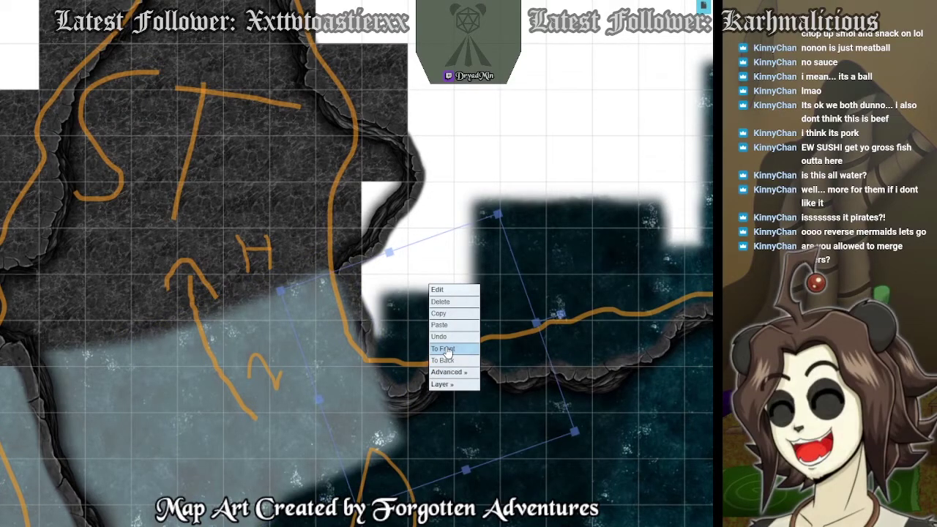
click(446, 349)
Duplicate the shallow-water tile, rotate the copy, and place it at the back over the white gap west of the lower cliff.
click(322, 509)
drag(320, 513, 377, 374)
click(288, 417)
click(428, 315)
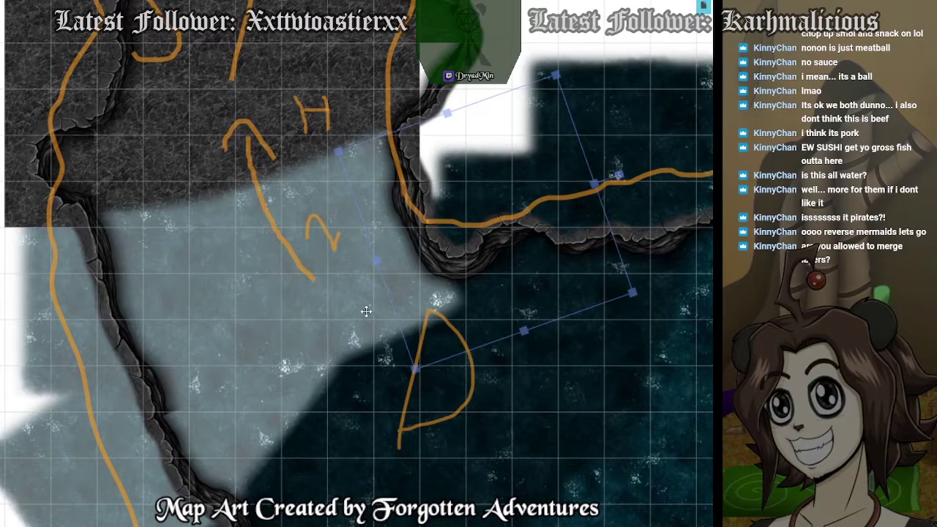
drag(366, 311, 530, 324)
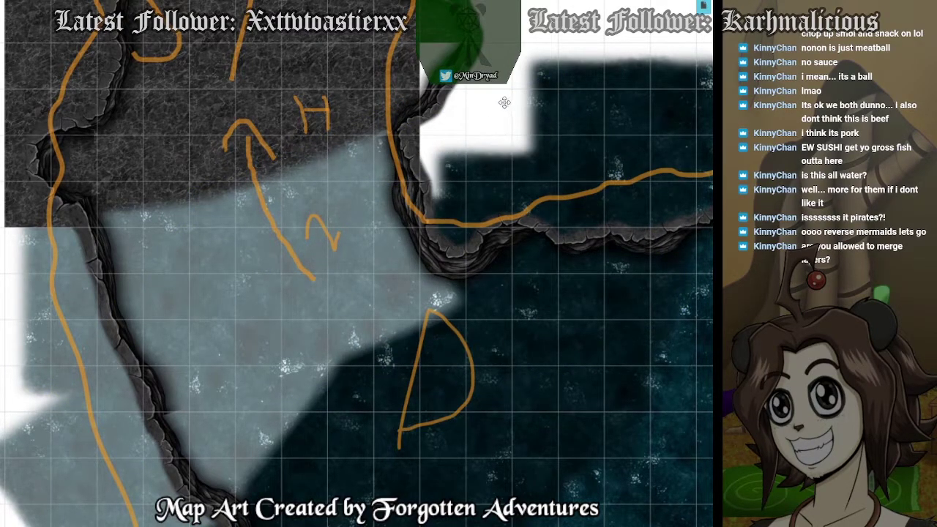
key(ctrl+v)
drag(504, 104, 431, 218)
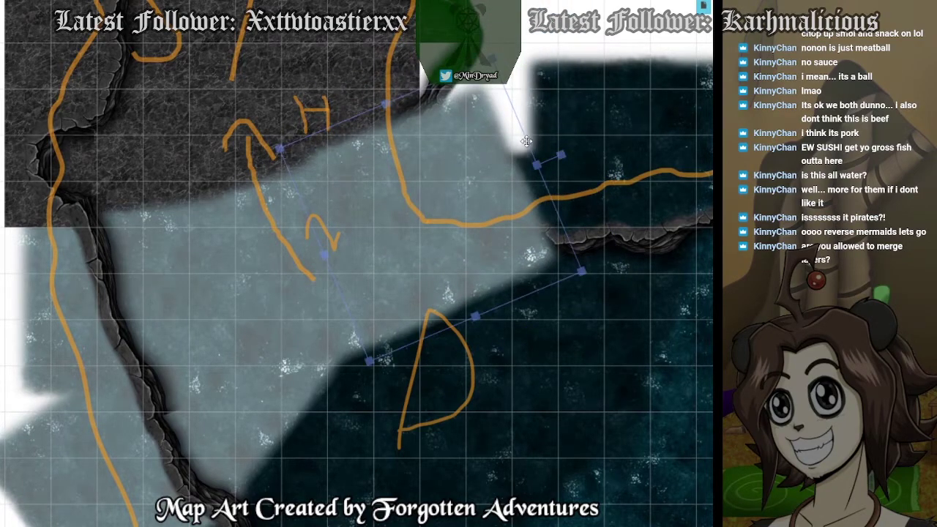
drag(556, 155, 40, 327)
right_click(40, 324)
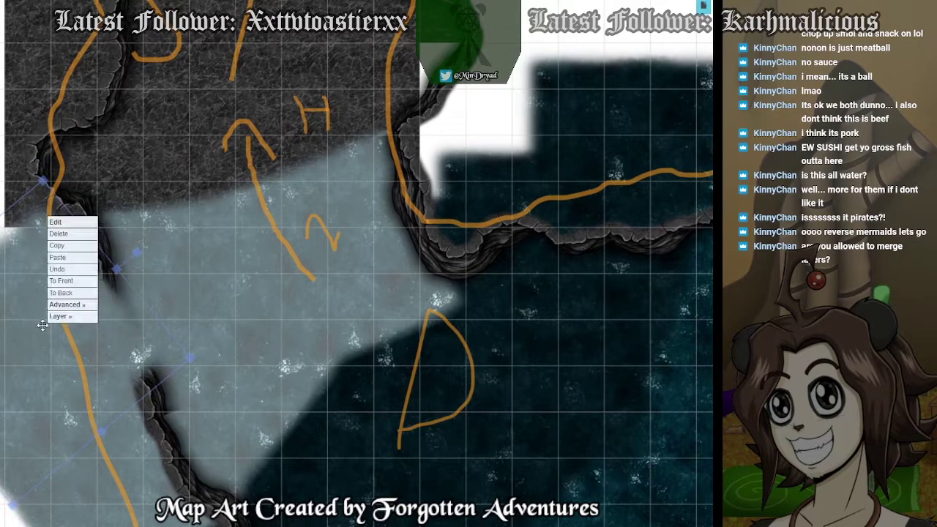
click(77, 294)
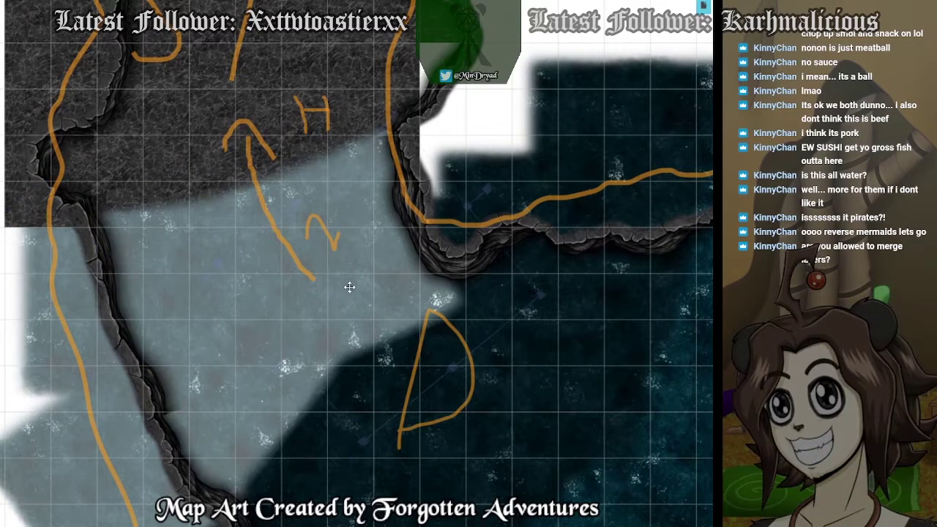
Bring the rotated shallow-water tile west of the western cliff to the front.
click(491, 319)
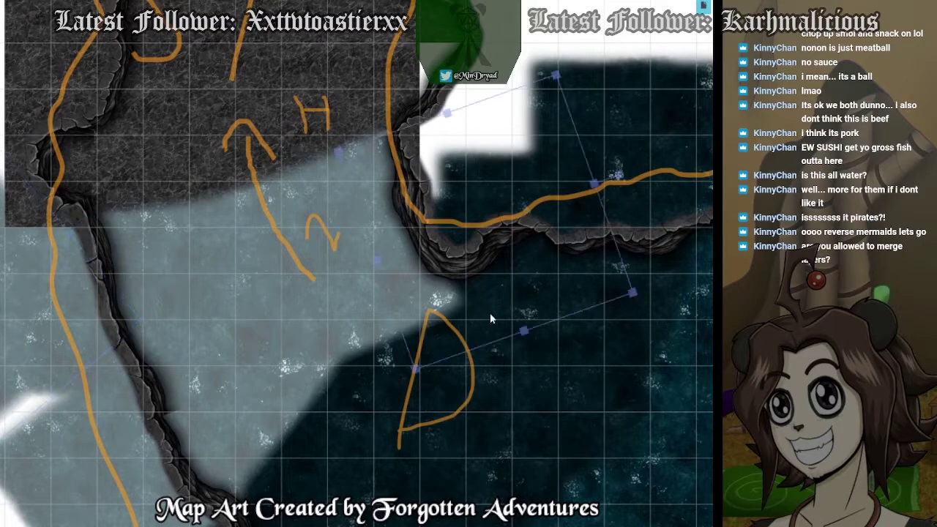
click(5, 323)
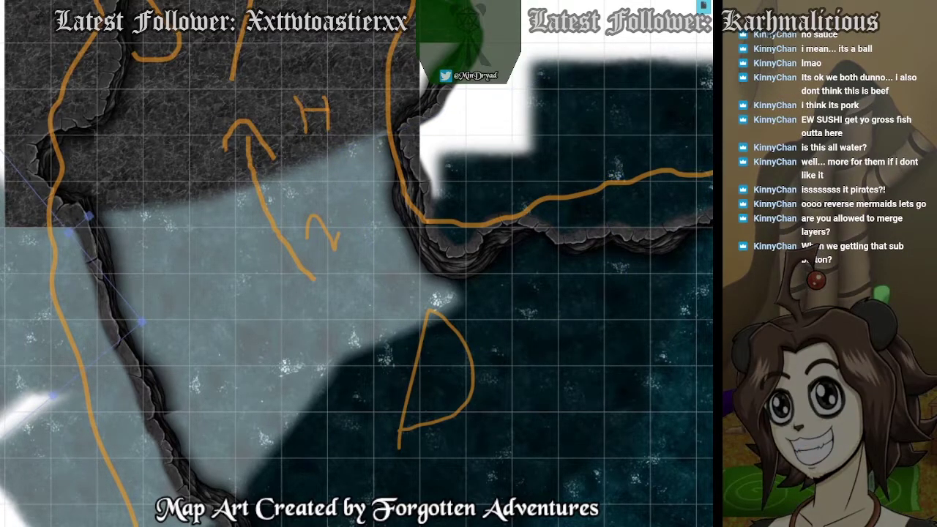
right_click(4, 311)
click(3, 317)
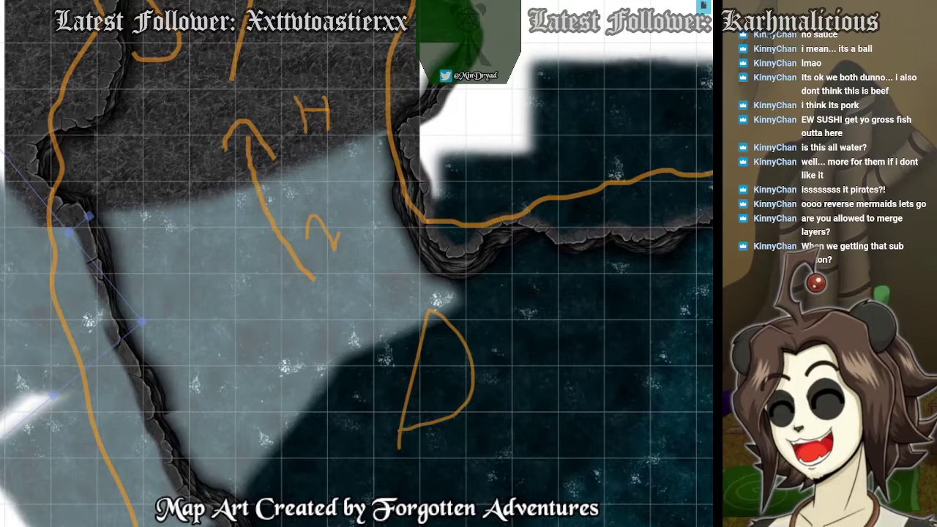
right_click(1, 236)
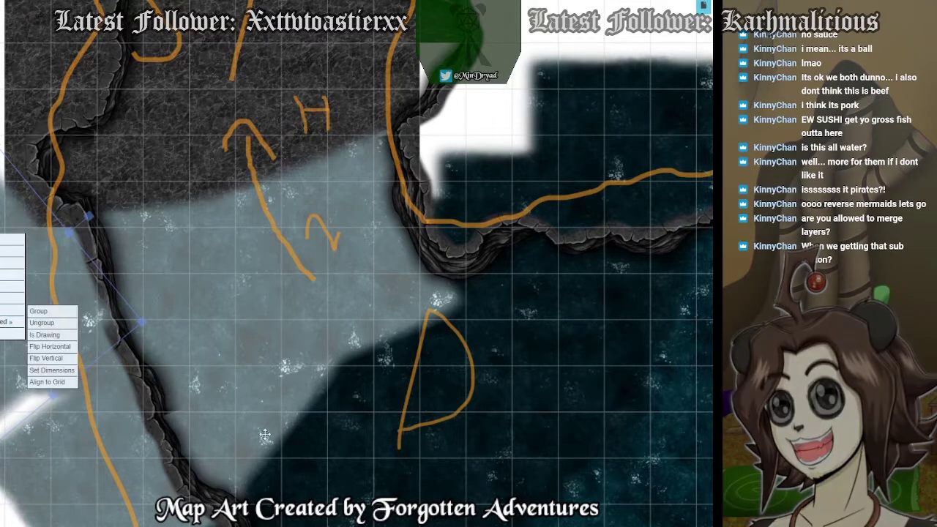
Move the shallow-water tile east across the cliff corner, rotate it, and stack the cliff corner piece above it.
click(447, 285)
right_click(443, 264)
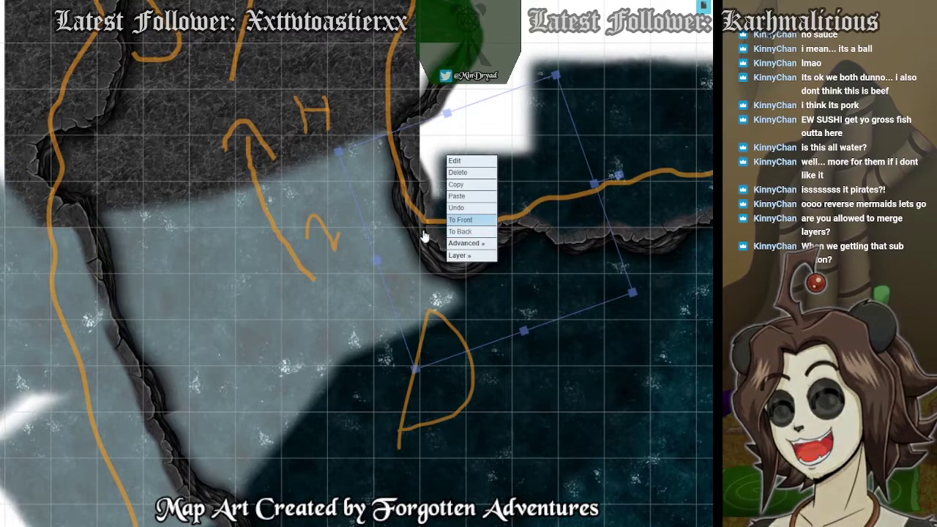
click(460, 232)
drag(354, 357, 388, 313)
drag(510, 128, 521, 154)
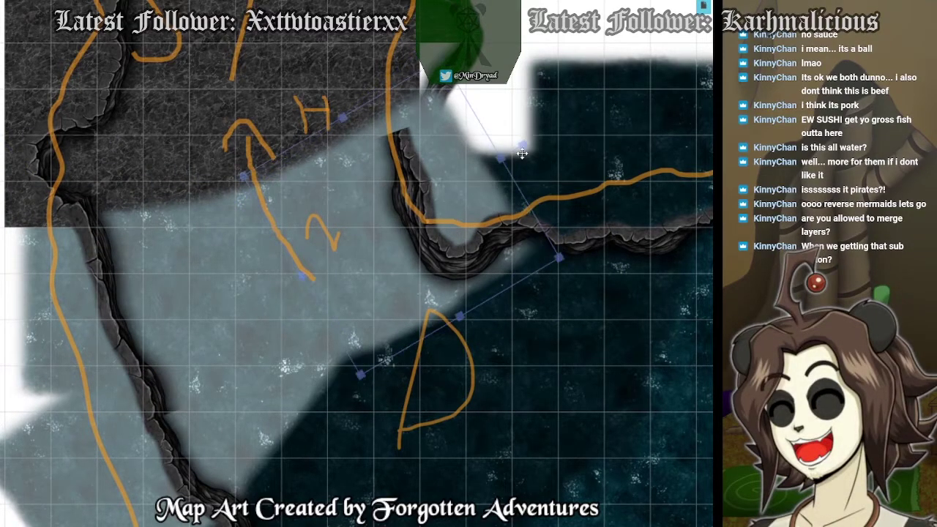
Adjust the shallow-water tile's position and rotation behind the eastern cliff corner, keeping the corner piece in its original place.
mouse_move(455, 196)
mouse_down()
mouse_move(480, 189)
mouse_move(472, 196)
mouse_up()
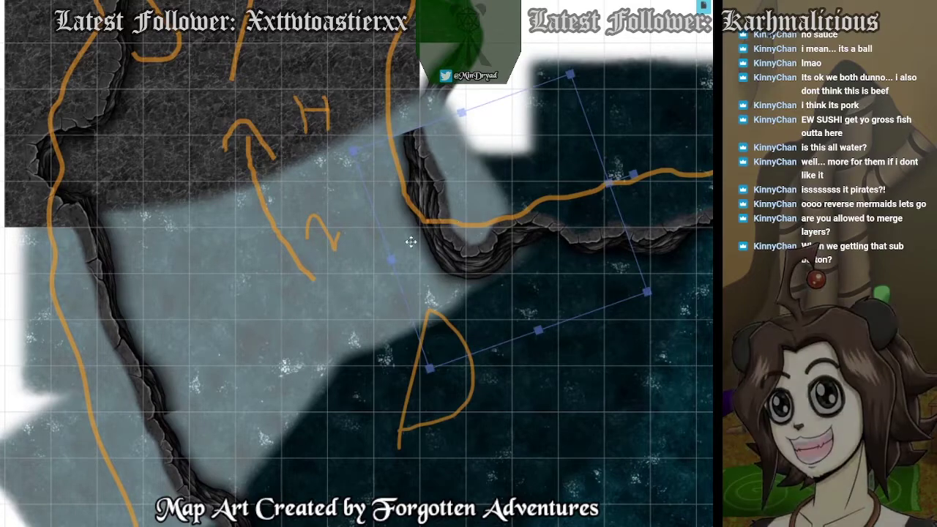
drag(410, 243, 378, 280)
drag(517, 136, 494, 127)
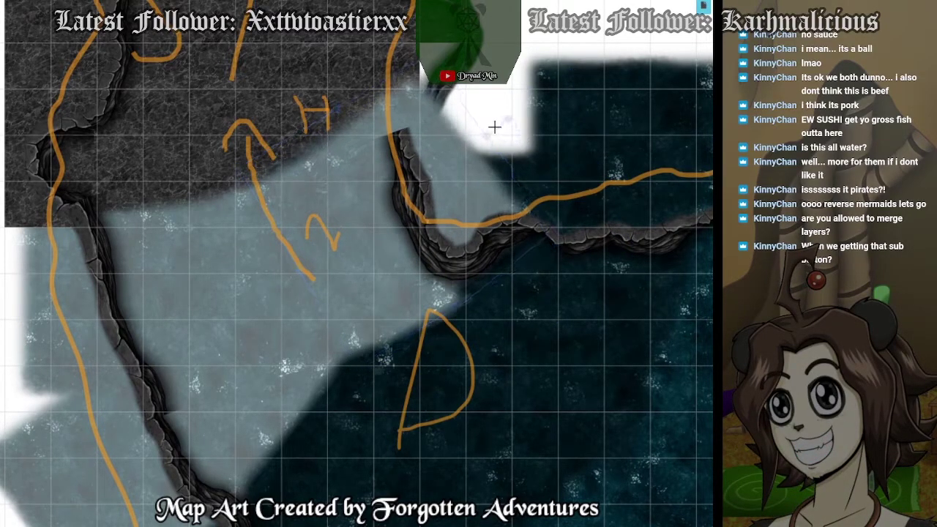
drag(370, 268, 400, 258)
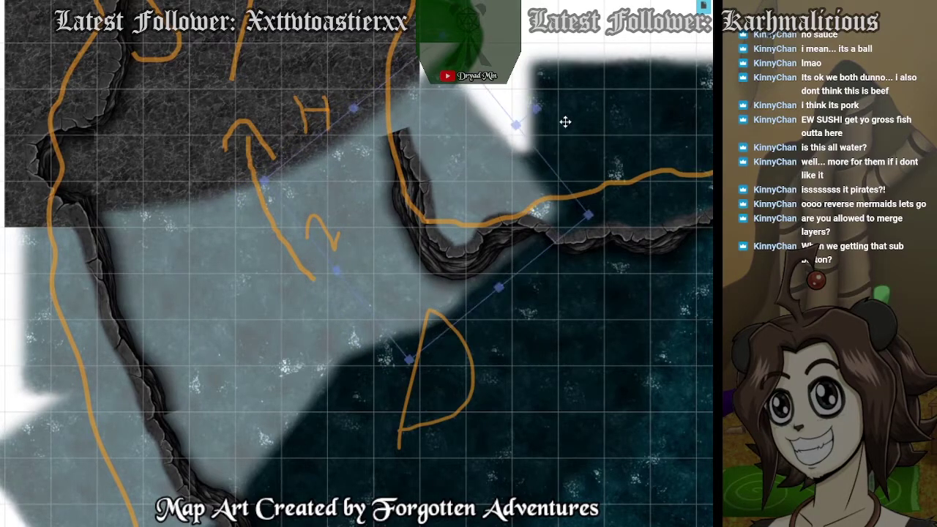
drag(536, 108, 523, 103)
drag(376, 270, 390, 250)
drag(544, 79, 489, 87)
drag(380, 236, 366, 226)
key(ctrl+z)
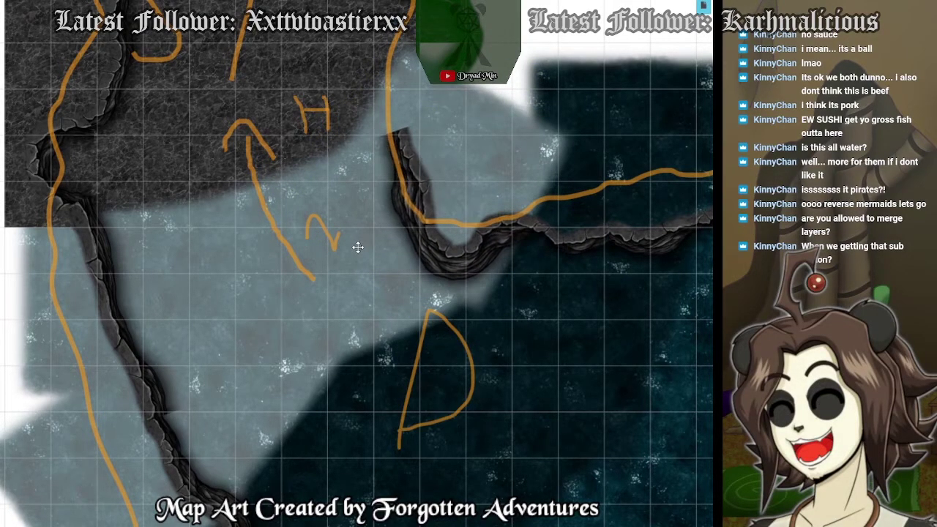
drag(497, 144, 401, 85)
Bring the upper cliff piece north of the eastern corner to the front, above the shallow water.
click(468, 38)
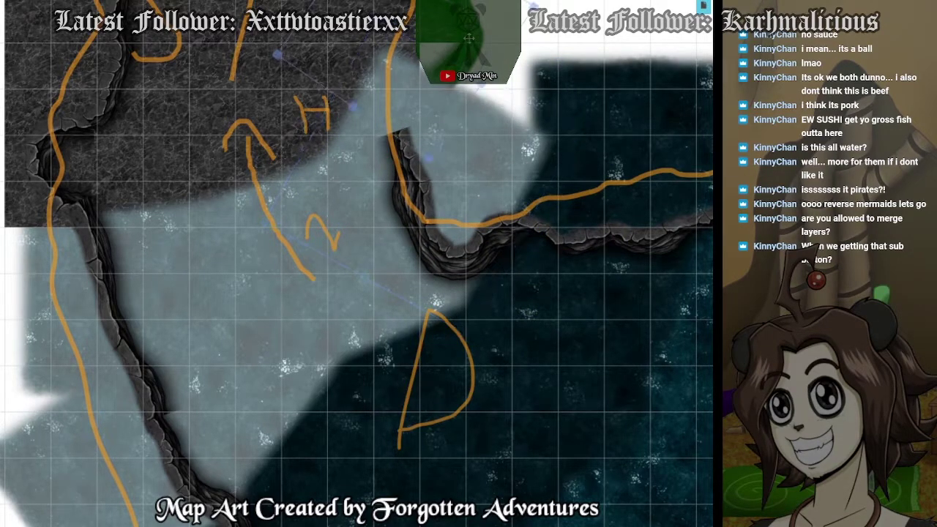
right_click(468, 38)
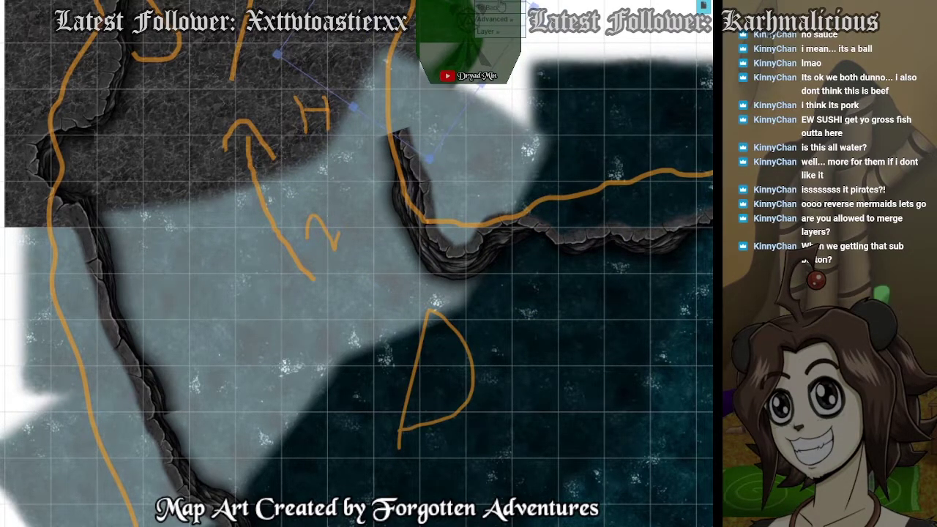
click(488, 8)
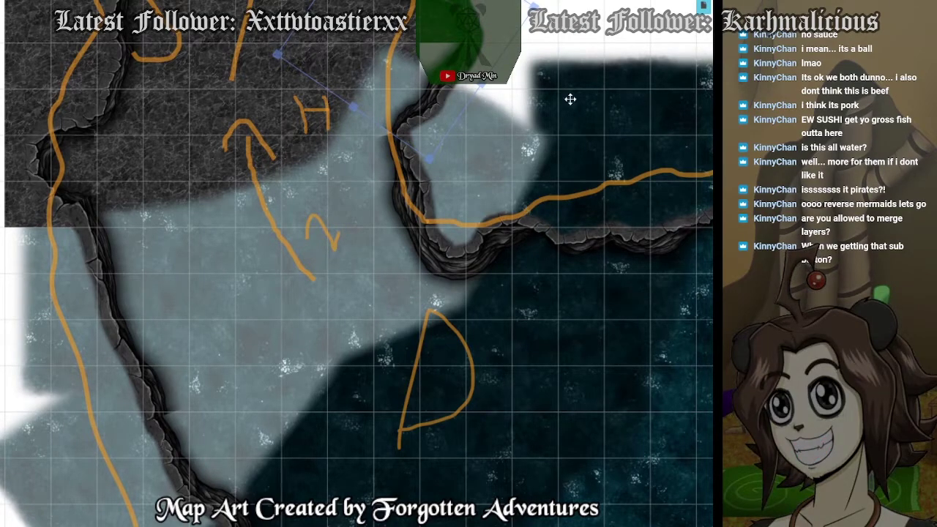
Bring the rock floor tile at the H to the front, followed by the rotated shallow-water tile.
scroll(330, 139, up, 3)
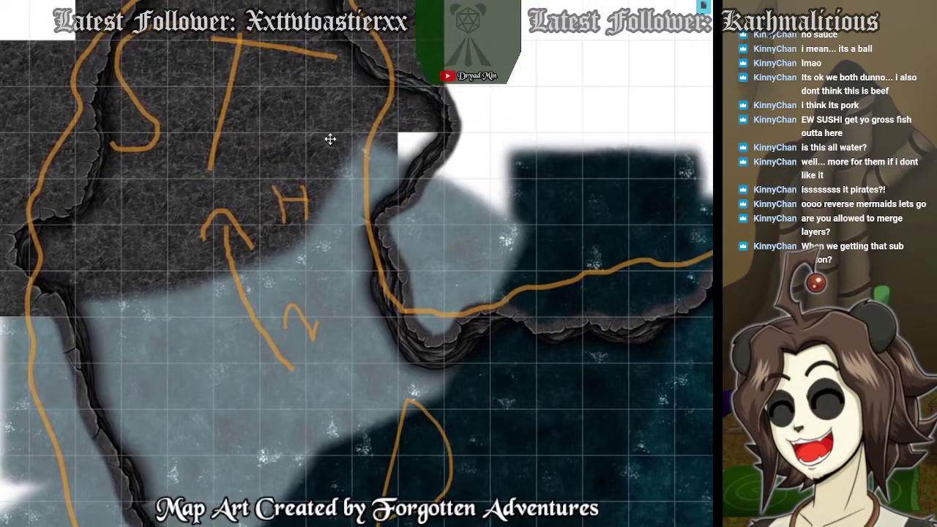
click(297, 175)
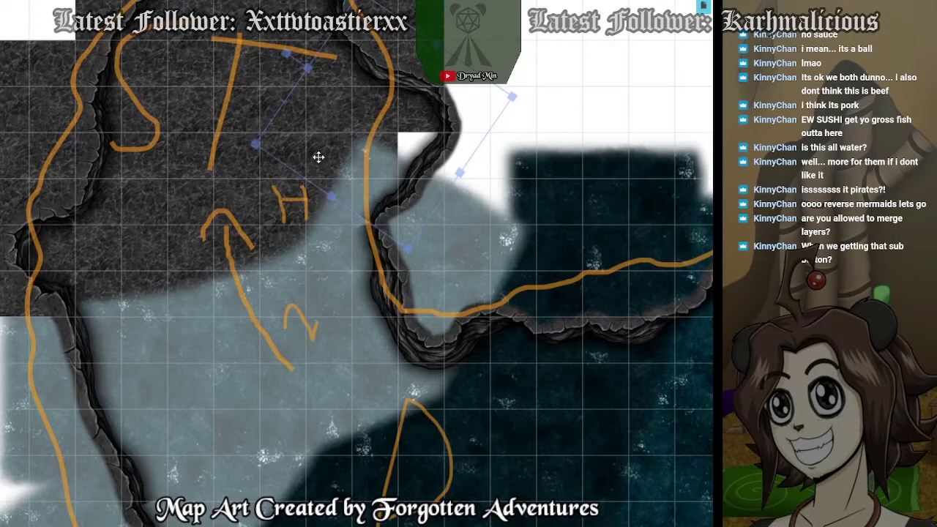
click(314, 191)
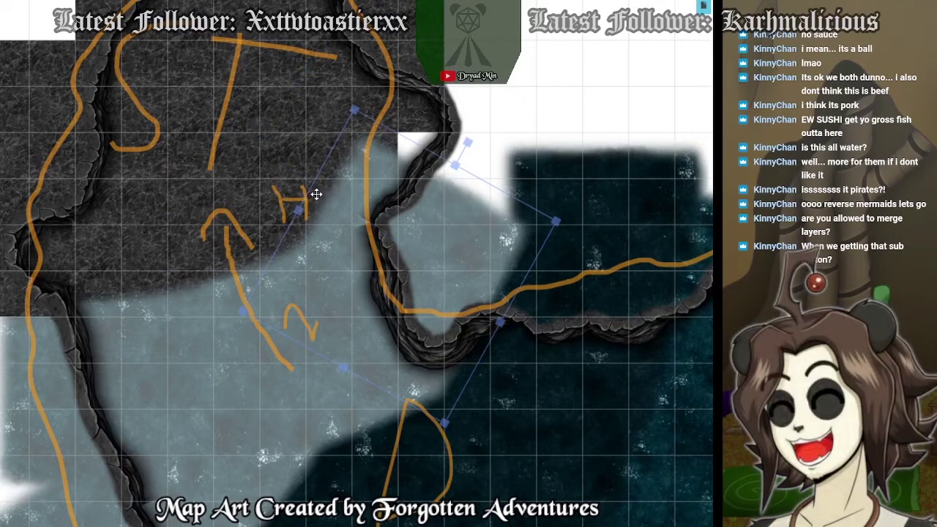
right_click(312, 183)
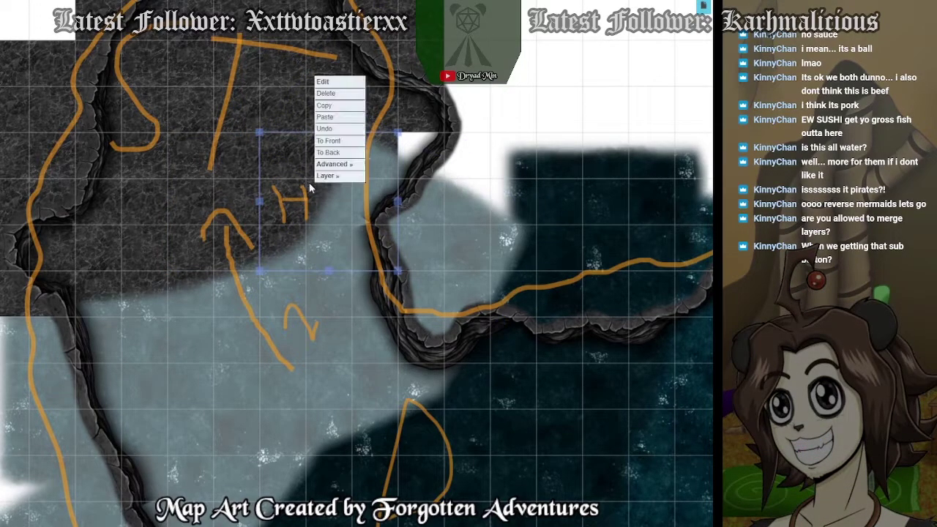
click(333, 139)
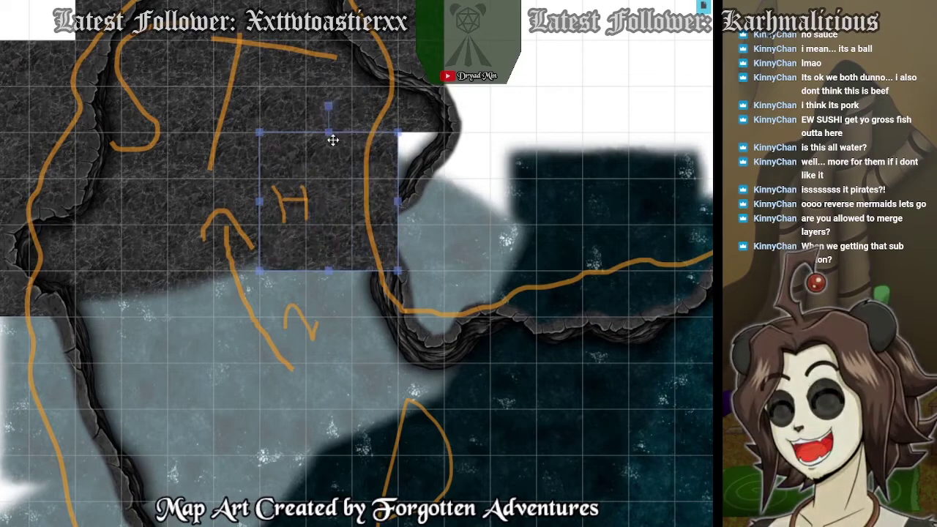
right_click(321, 292)
click(334, 249)
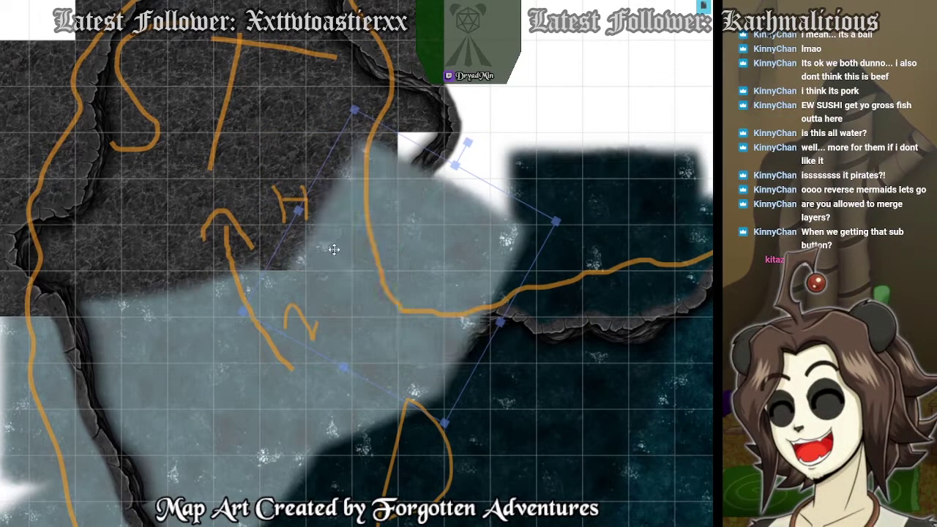
Rotate the shallow-water tile so its upper edge continues the diagonal shoreline below the H.
click(297, 200)
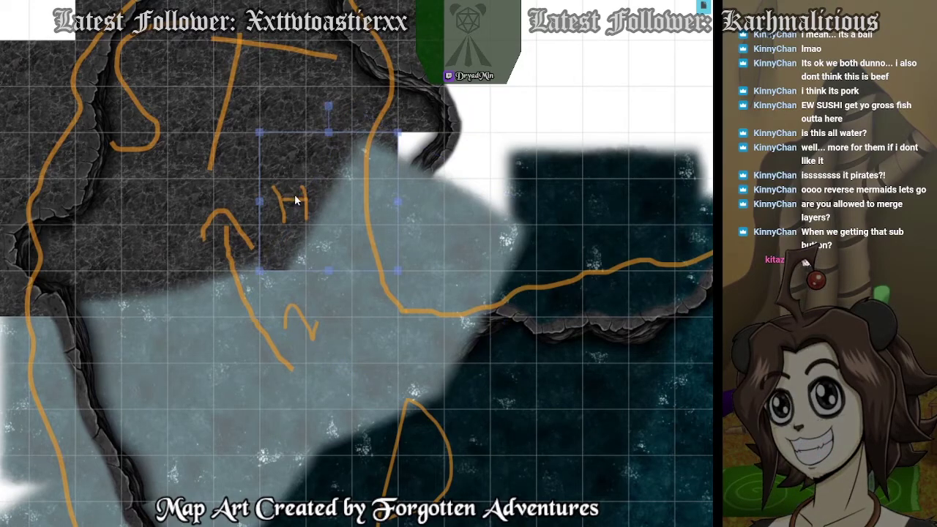
click(466, 223)
drag(467, 144, 443, 247)
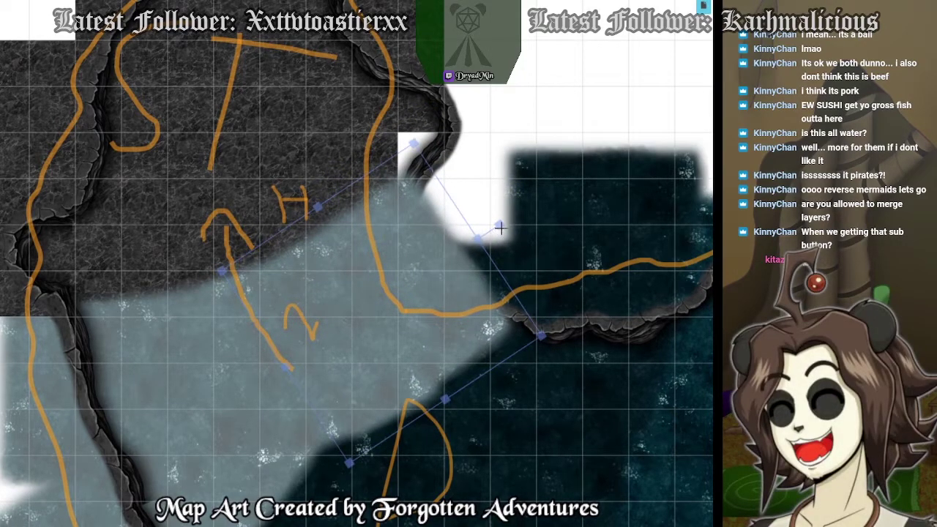
Bring the upper cliff piece and the eastern cliff corner piece to the front, above the shallow water.
click(456, 142)
right_click(457, 140)
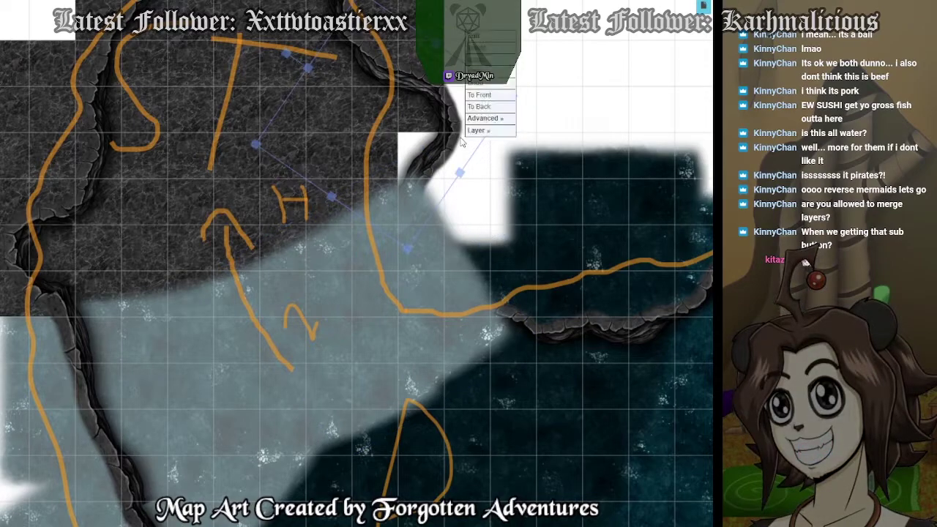
click(481, 95)
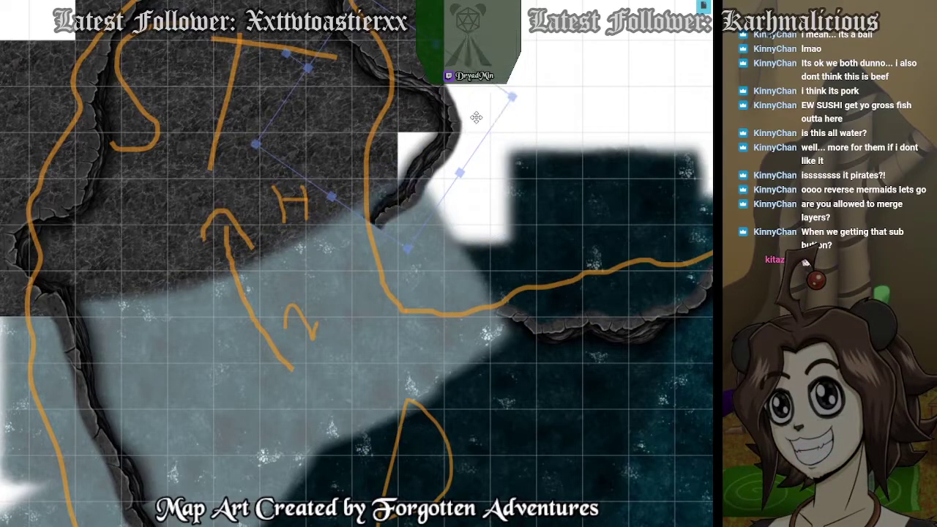
right_click(533, 331)
click(552, 290)
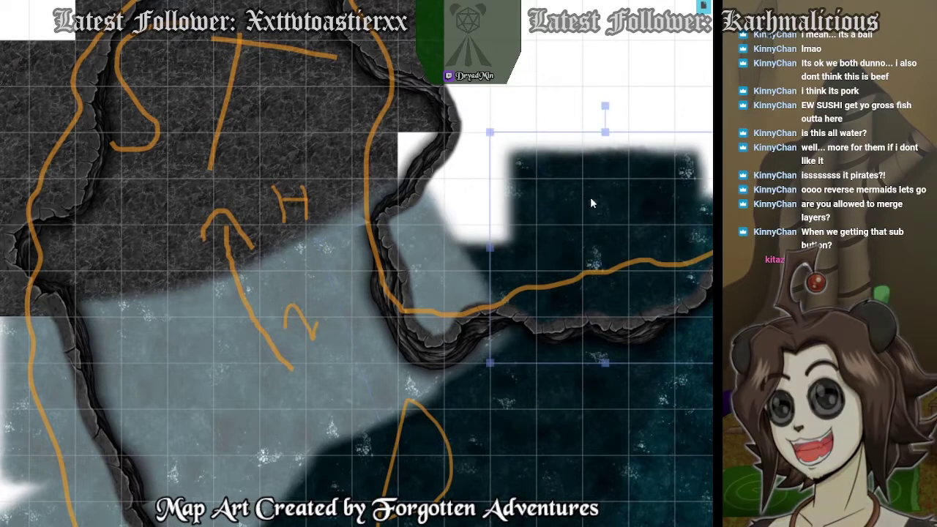
Move the rock floor tile at the H one grid square east to cover the white gap inside the cliff bend.
click(407, 126)
click(216, 167)
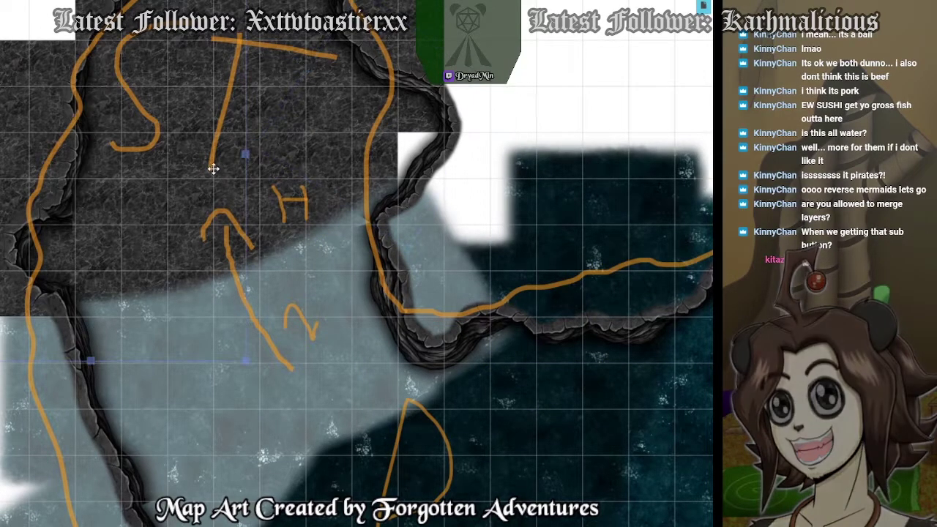
click(270, 167)
scroll(269, 173, up, 4)
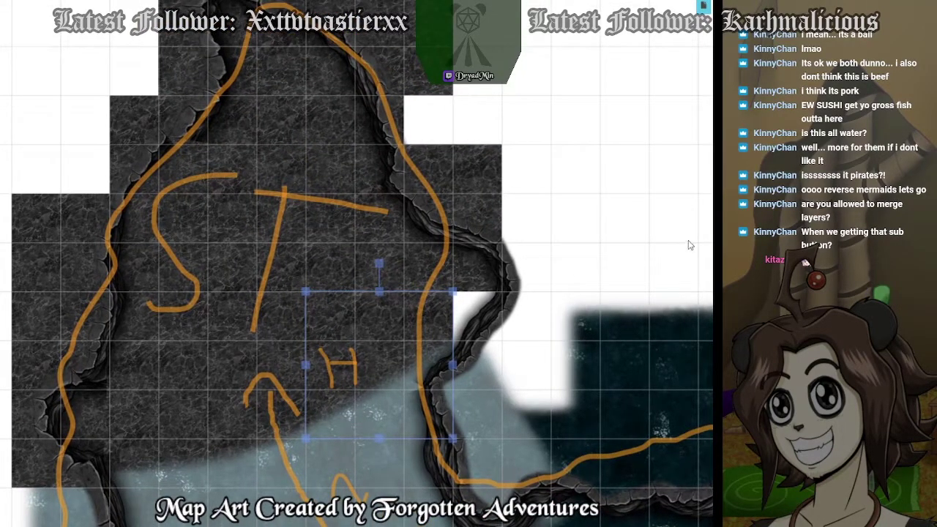
drag(364, 336, 395, 351)
key(ctrl+z)
click(332, 363)
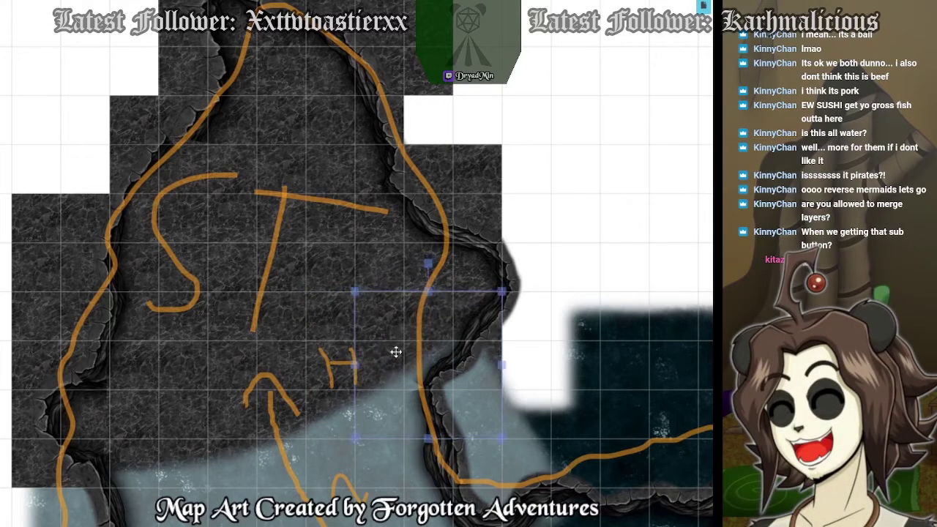
Examine the water and cliff layout around the ST area and across the whole map.
click(624, 193)
scroll(624, 193, down, 2)
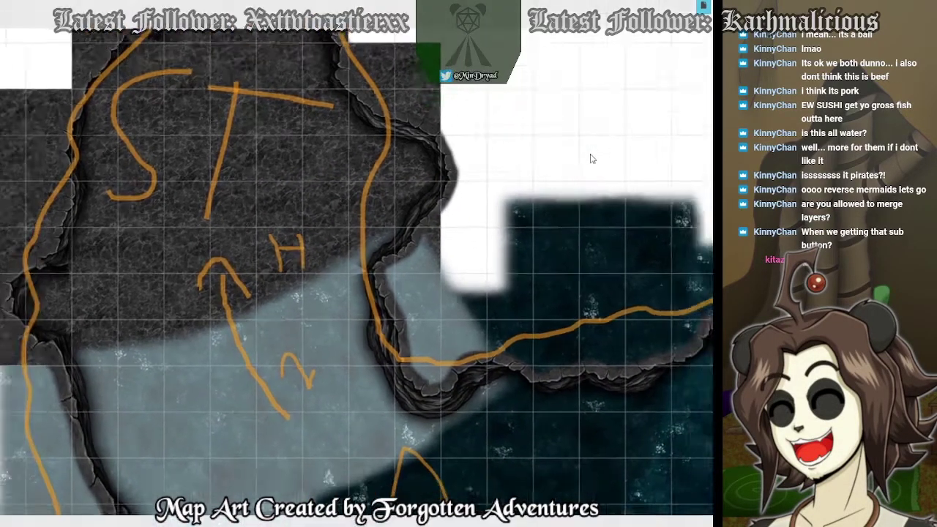
scroll(585, 187, down, 2)
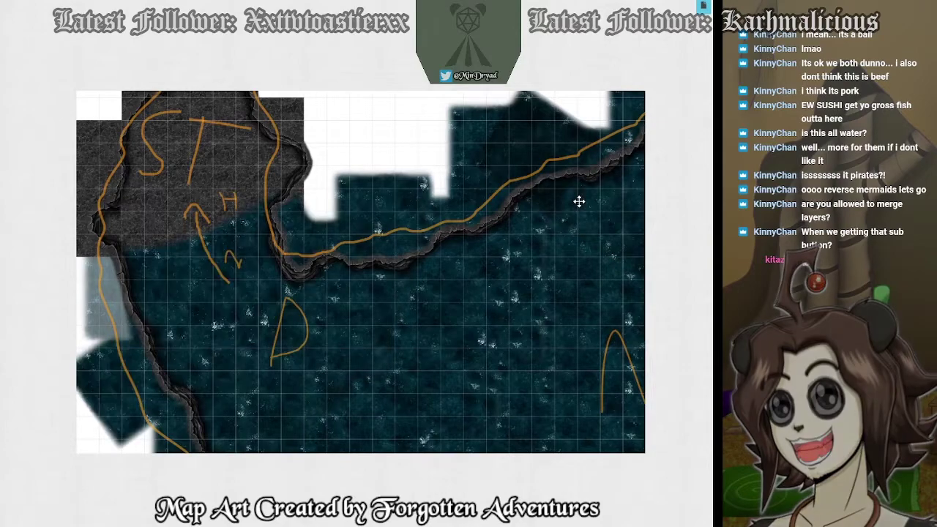
scroll(579, 201, up, 4)
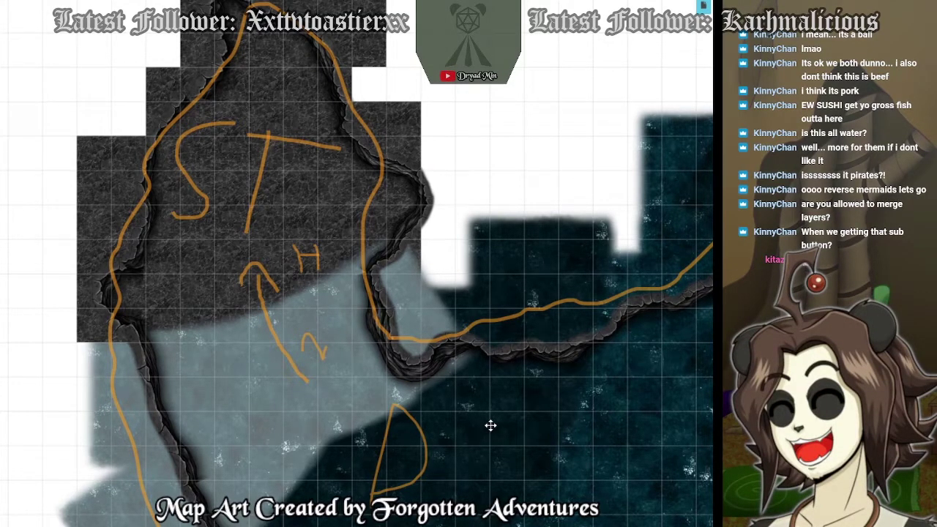
drag(473, 422, 458, 347)
scroll(458, 347, down, 2)
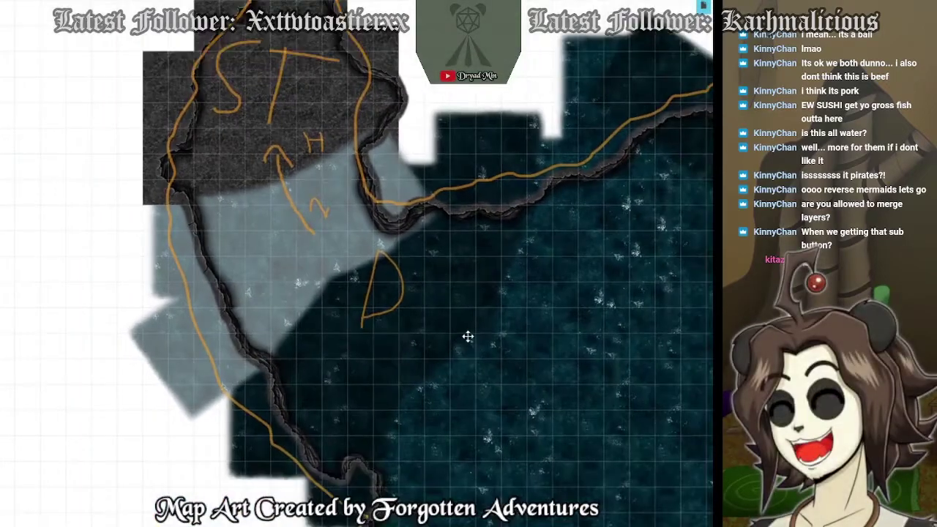
scroll(476, 338, down, 4)
scroll(489, 333, up, 4)
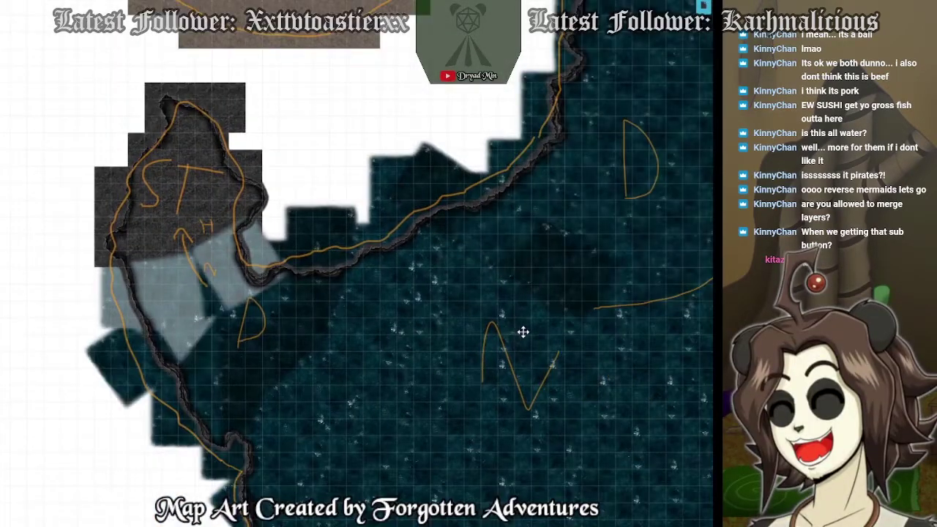
scroll(522, 332, down, 8)
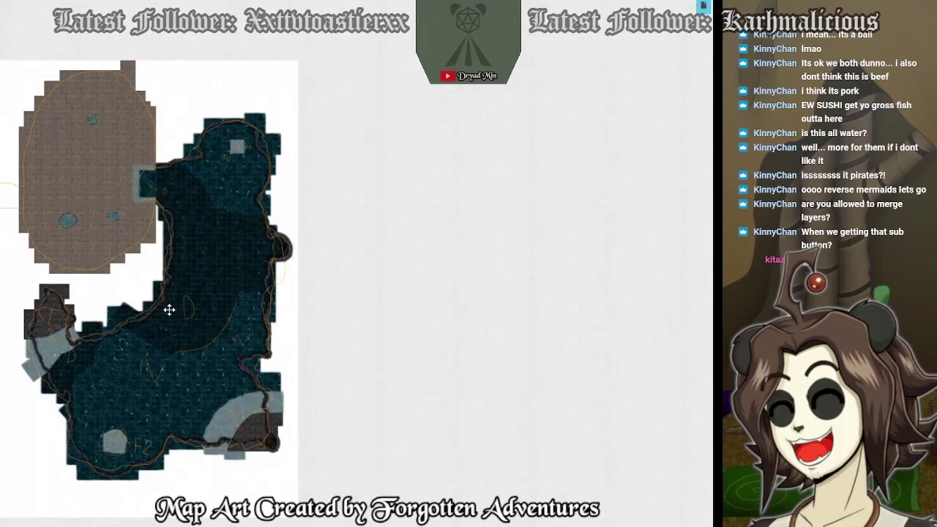
Open the cave map page with the light beams, and switch from it to another page.
click(703, 7)
click(241, 50)
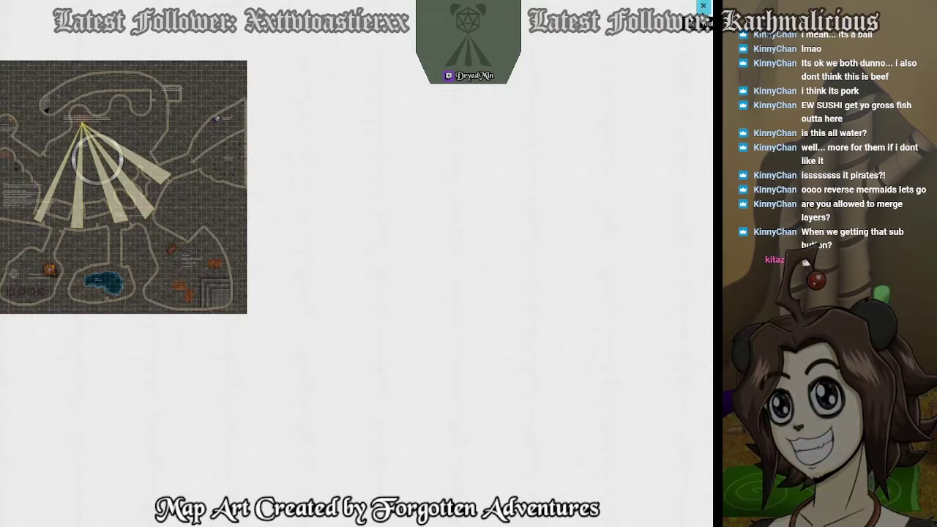
click(703, 7)
click(387, 40)
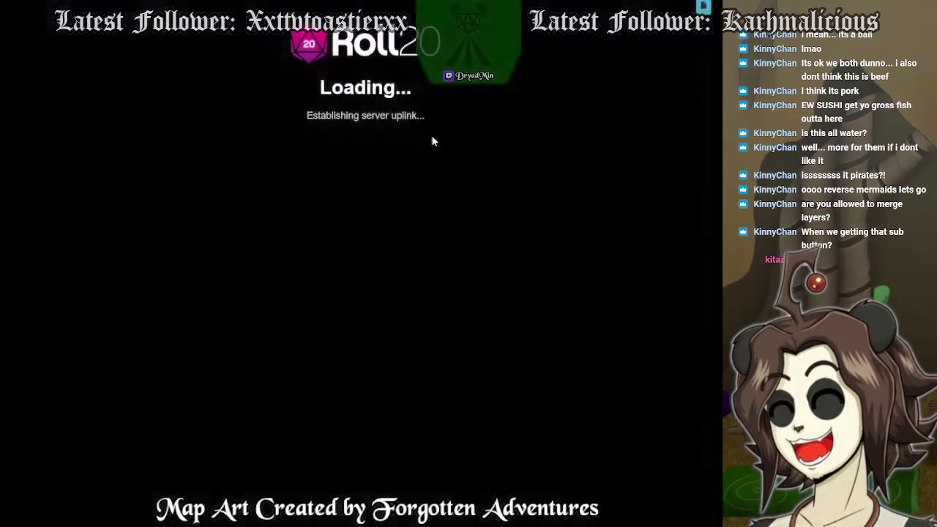